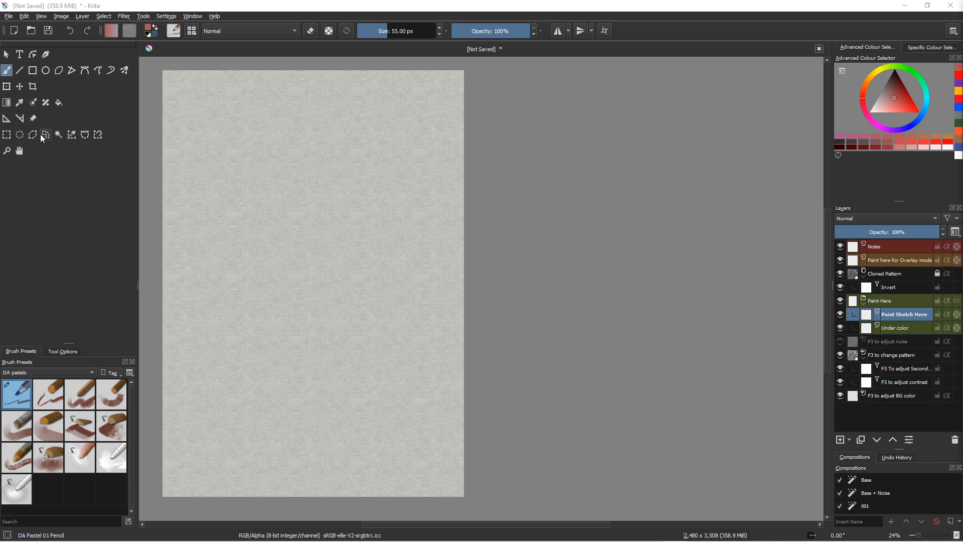
Step: Load IMG_4214.jpg as a reference image and place it, enlarged to the page's width, directly to the right of the blank page
left_click(33, 119)
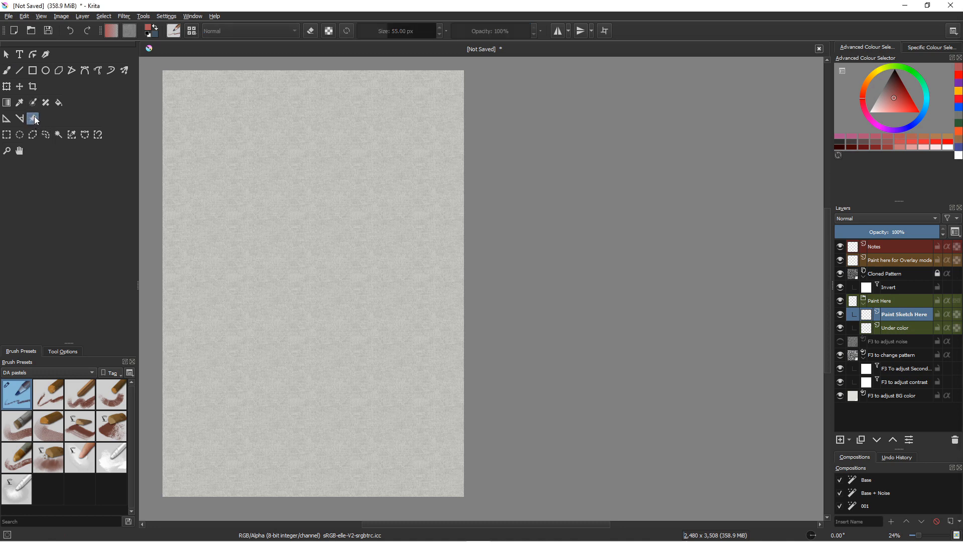
left_click(62, 352)
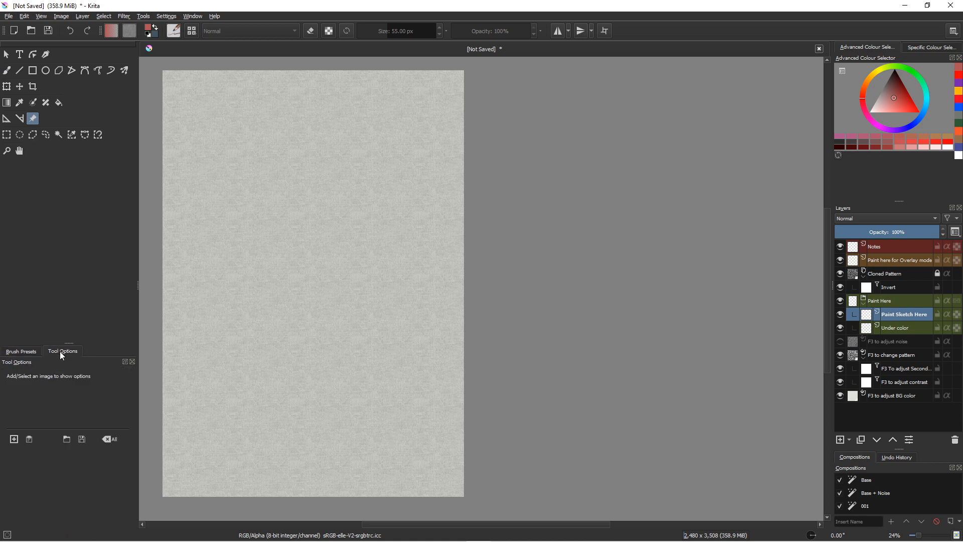
left_click(15, 439)
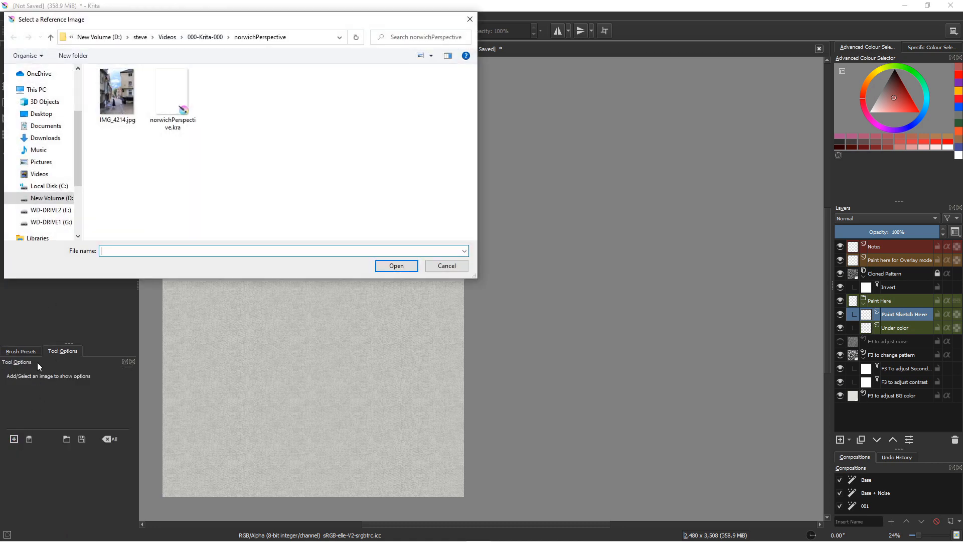
left_click(116, 101)
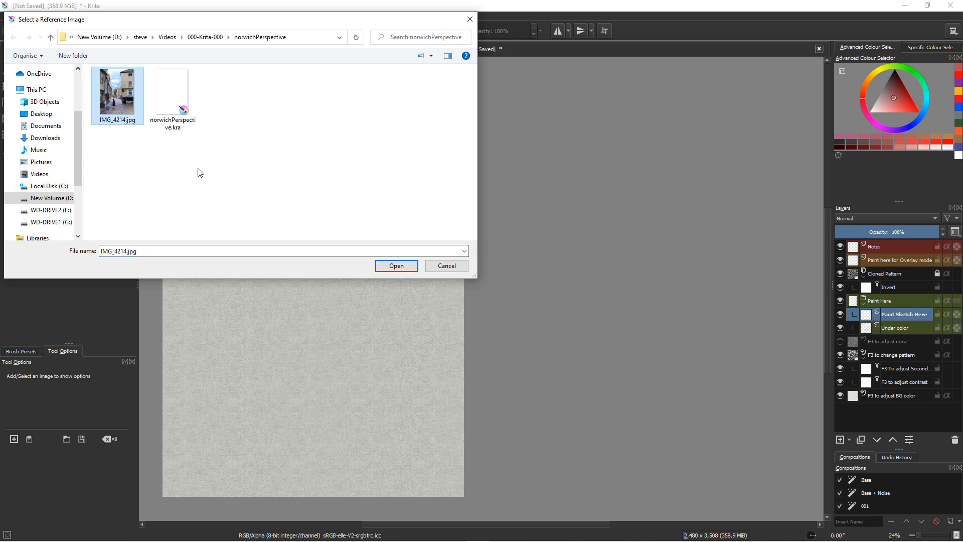
left_click(392, 269)
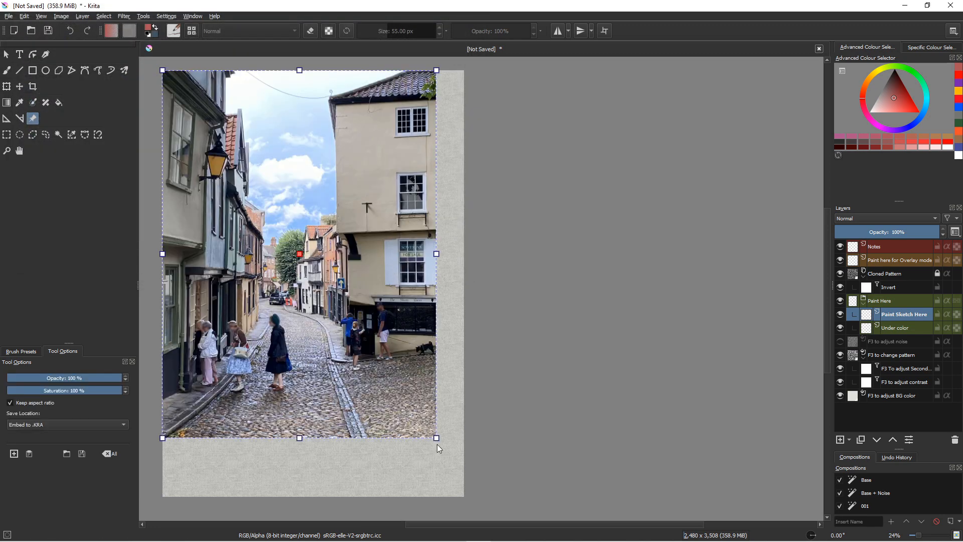
left_click_drag(439, 441, 464, 459)
left_click_drag(315, 221, 632, 231)
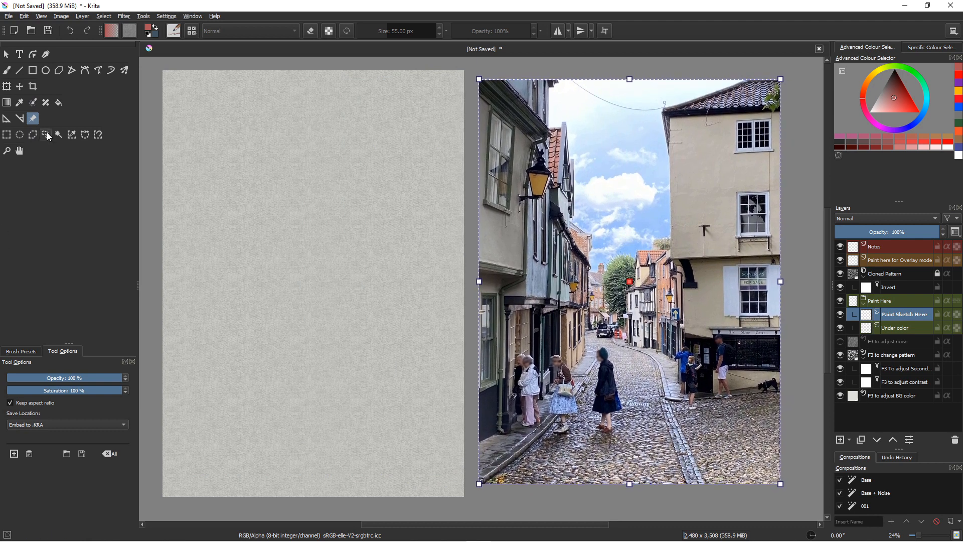
Step: Sketch a rough standing figure with the DA Pastel 01 Pencil just below the page centre on the Paint Sketch Here layer
left_click(10, 74)
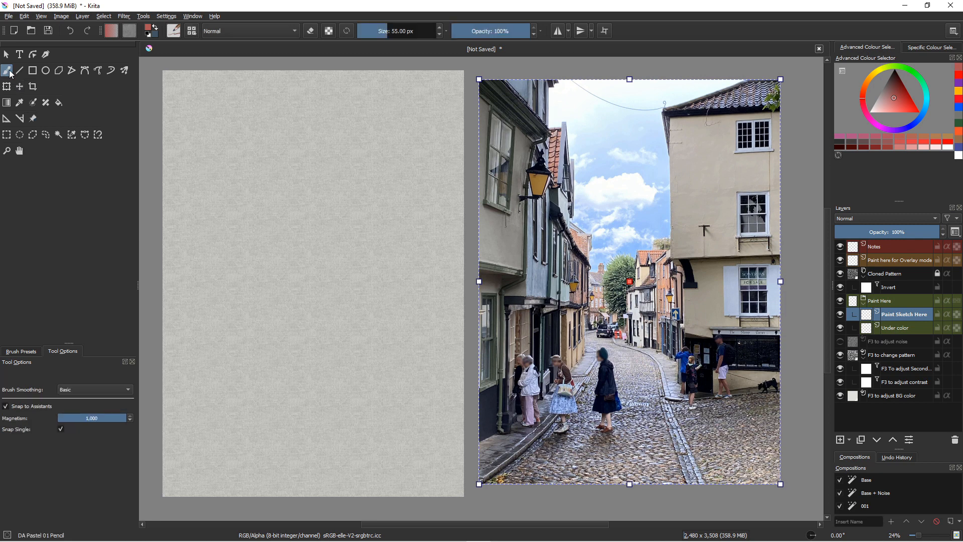
left_click(26, 351)
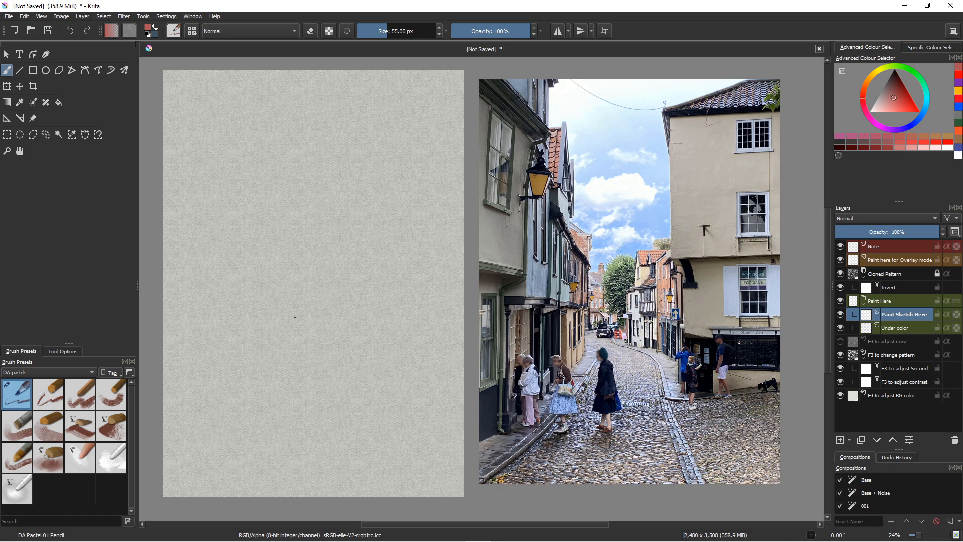
mouse_move(291, 305)
left_mouse_down()
mouse_move(290, 321)
mouse_move(299, 311)
mouse_move(278, 311)
mouse_move(289, 321)
left_mouse_up()
mouse_move(293, 318)
left_mouse_down()
mouse_move(281, 384)
mouse_move(277, 362)
mouse_move(296, 387)
mouse_move(276, 382)
left_mouse_up()
mouse_move(298, 331)
left_mouse_down()
mouse_move(301, 352)
mouse_move(291, 358)
mouse_move(274, 336)
mouse_move(283, 327)
mouse_move(275, 349)
mouse_move(292, 323)
mouse_move(300, 338)
mouse_move(273, 338)
left_mouse_up()
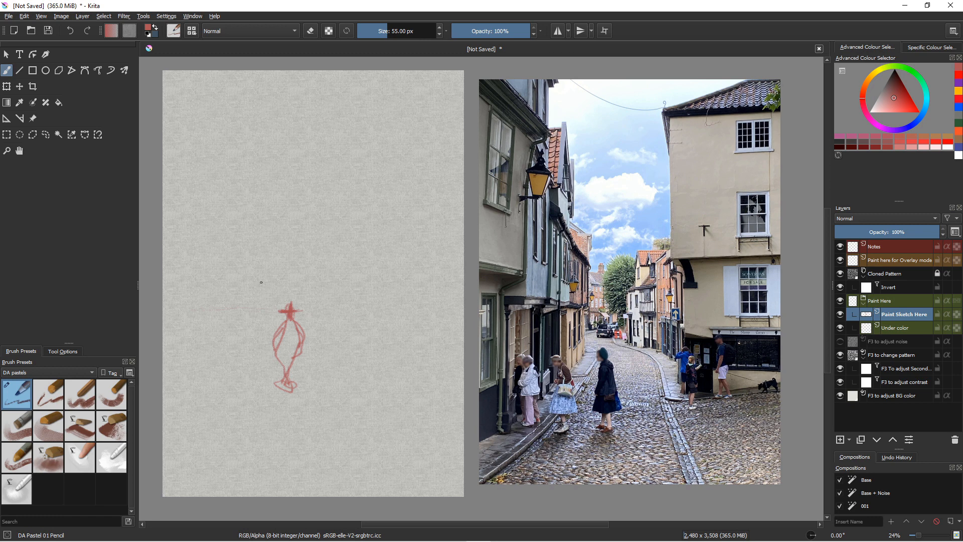
Step: Sketch the roofline, overhang, wall edge and converging street-edge lines of the buildings to the left of the figure
left_click_drag(268, 271, 184, 188)
mouse_move(269, 284)
left_mouse_down()
mouse_move(199, 203)
mouse_move(259, 268)
left_mouse_up()
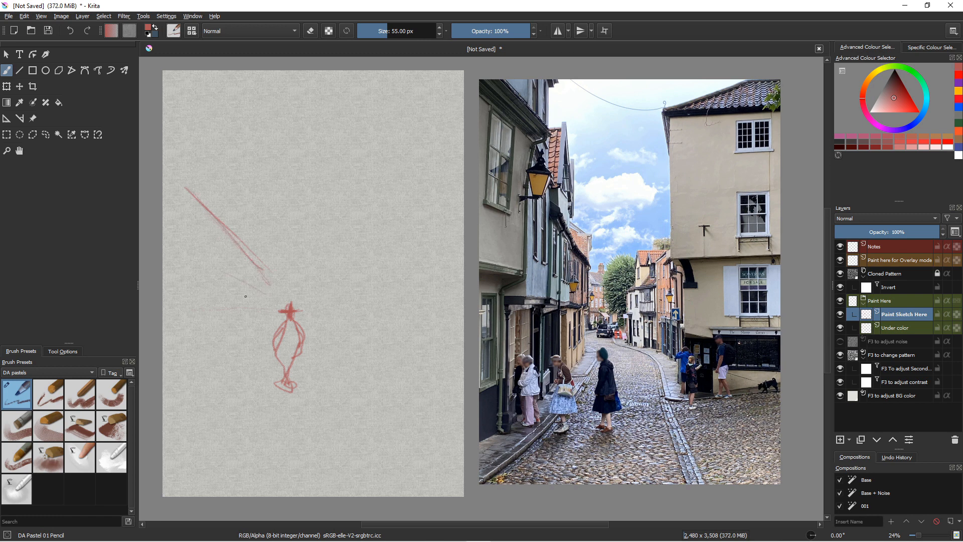
left_click_drag(265, 303, 162, 289)
left_click_drag(227, 299, 267, 307)
mouse_move(263, 269)
left_mouse_down()
mouse_move(255, 351)
mouse_move(212, 394)
left_mouse_up()
left_click_drag(267, 348, 188, 422)
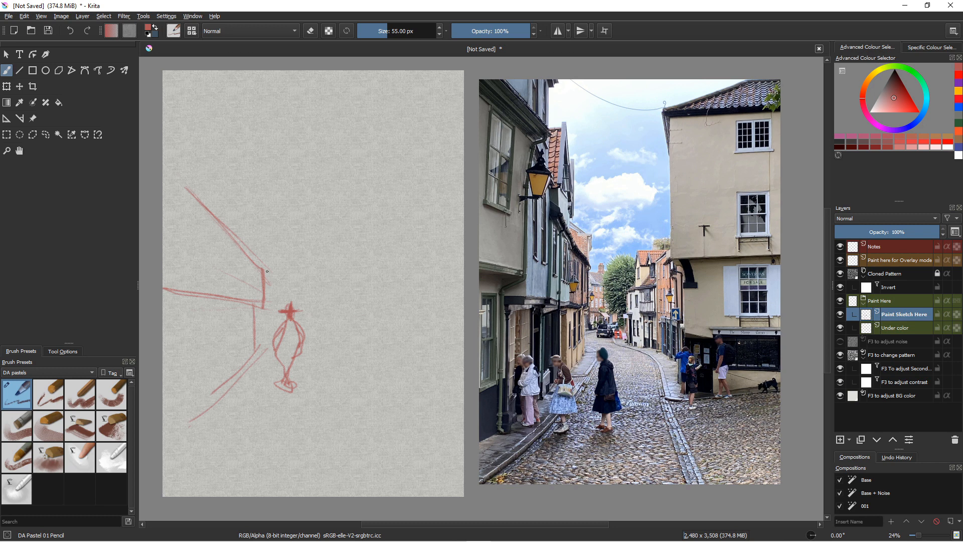
Step: Sketch the converging lines and vertical corner of the buildings to the right of the figure, and clear the whole sketch from the layer
left_click_drag(325, 272, 301, 287)
left_click_drag(404, 209, 329, 284)
mouse_move(387, 278)
left_mouse_down()
mouse_move(311, 311)
mouse_move(412, 345)
left_mouse_up()
left_click_drag(413, 175, 412, 303)
mouse_move(411, 152)
left_mouse_down()
mouse_move(410, 369)
mouse_move(419, 391)
mouse_move(448, 378)
left_mouse_up()
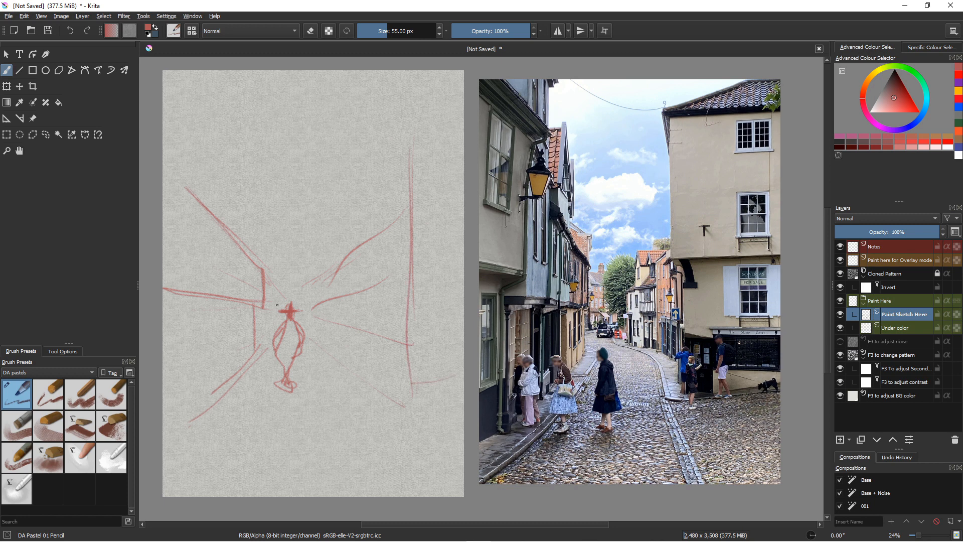
left_click_drag(288, 299, 288, 309)
key("Delete")
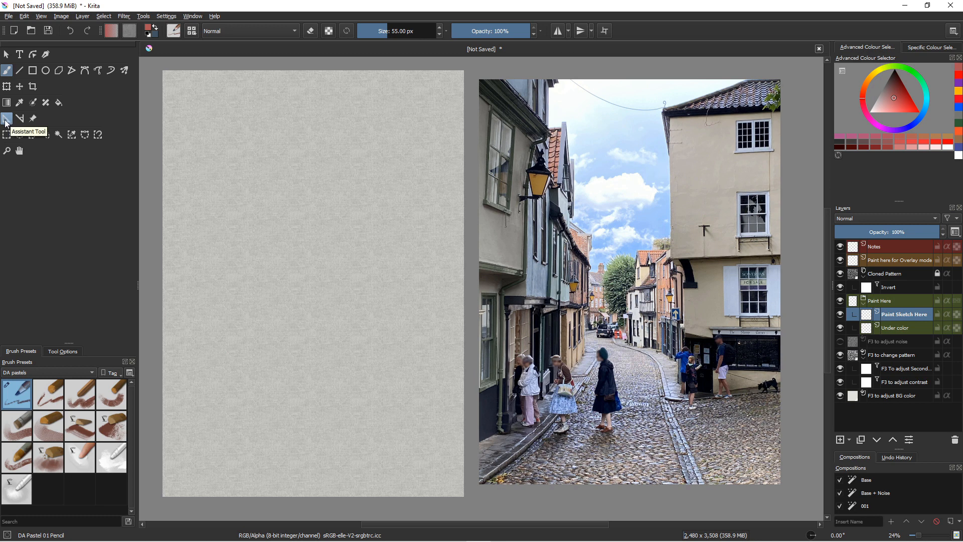
Step: Activate the Assistant Tool and set the type of assistant to add to Perspective
left_click(6, 122)
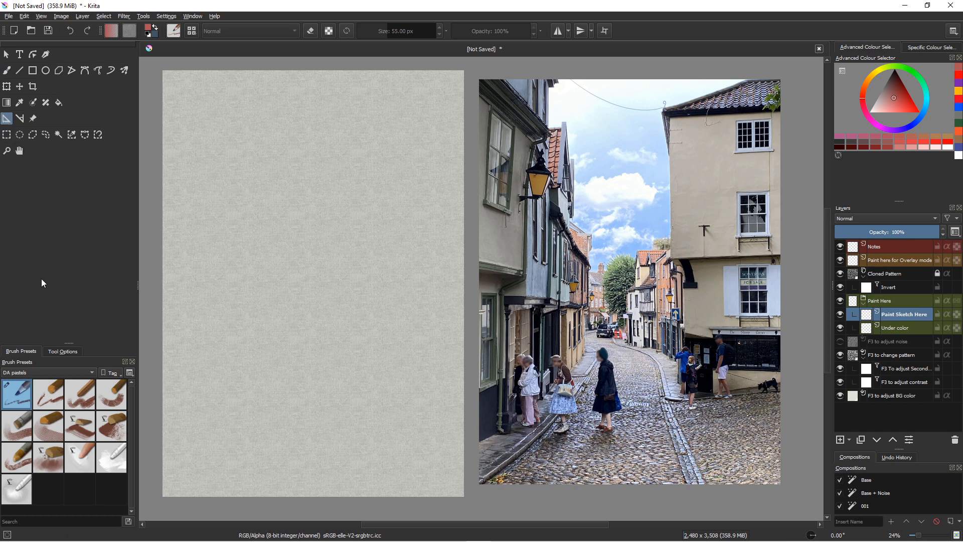
left_click(61, 352)
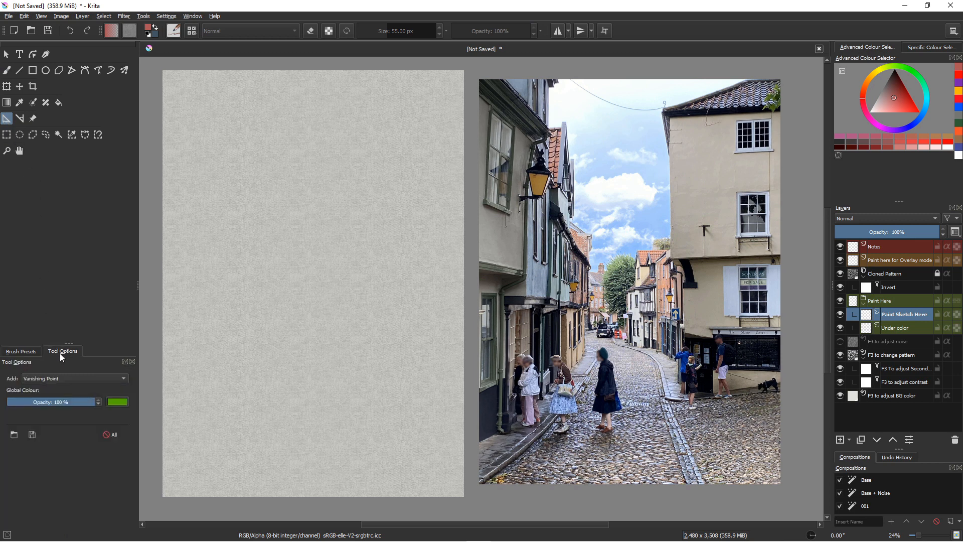
left_click(77, 377)
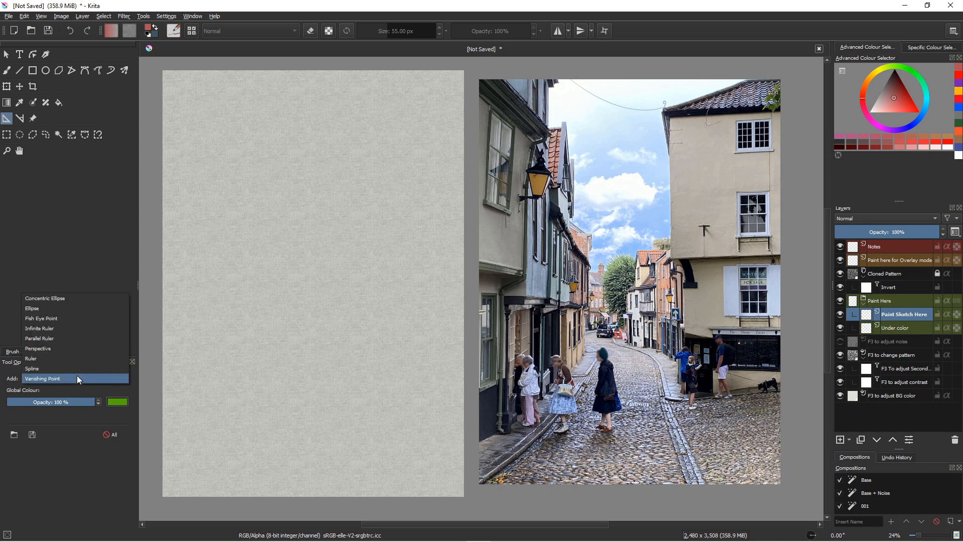
left_click(69, 301)
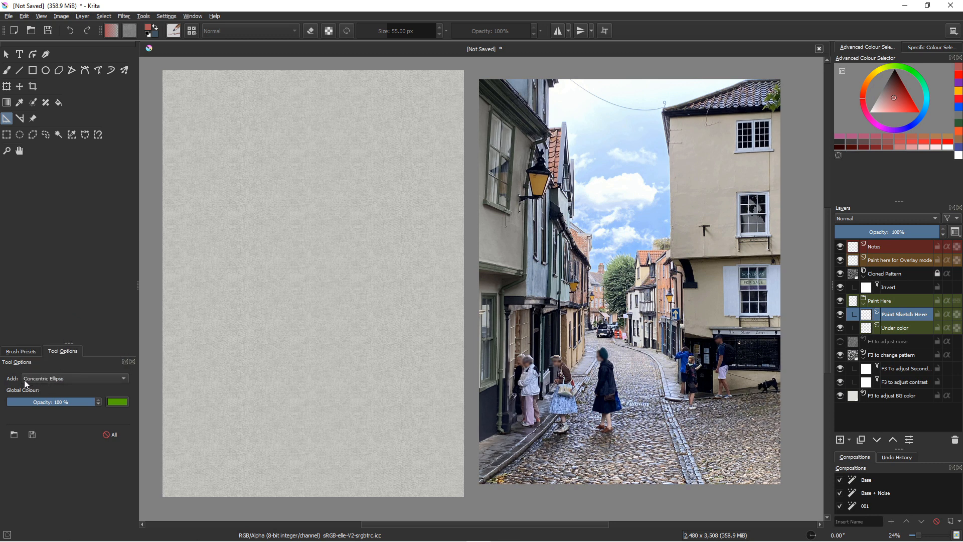
left_click(62, 380)
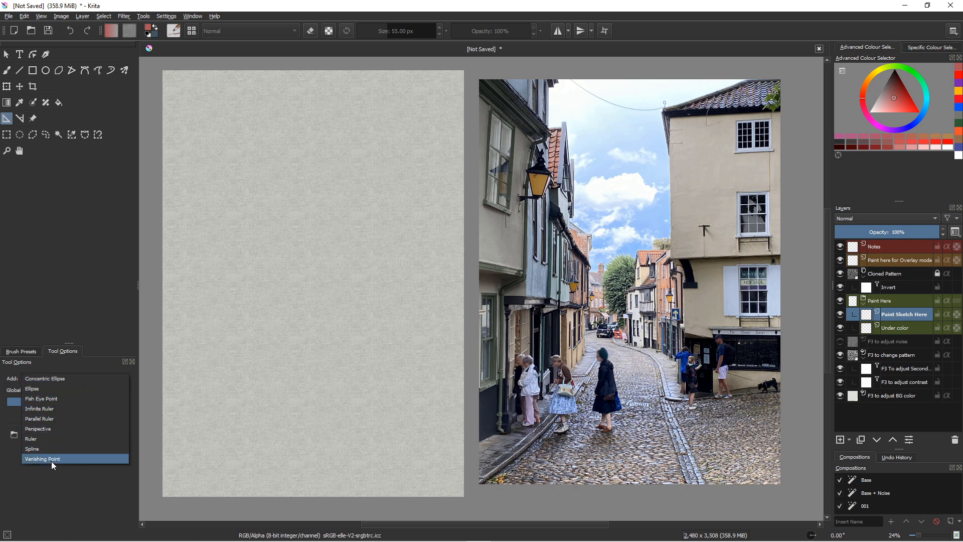
left_click(49, 429)
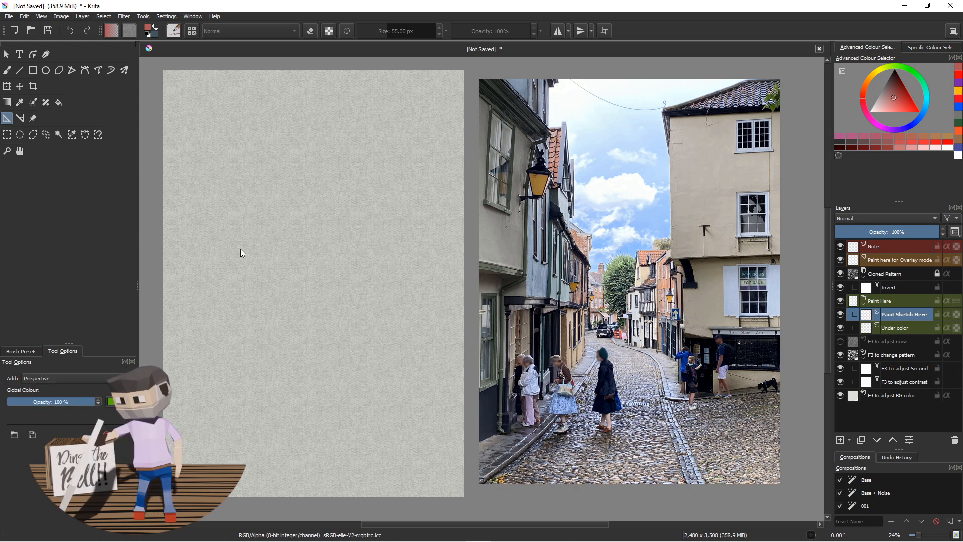
Step: Place a four-corner Perspective grid in the middle of the page and pull its lower-left corner farther outward
left_click(252, 208)
left_click(384, 262)
left_click(387, 390)
left_click(226, 395)
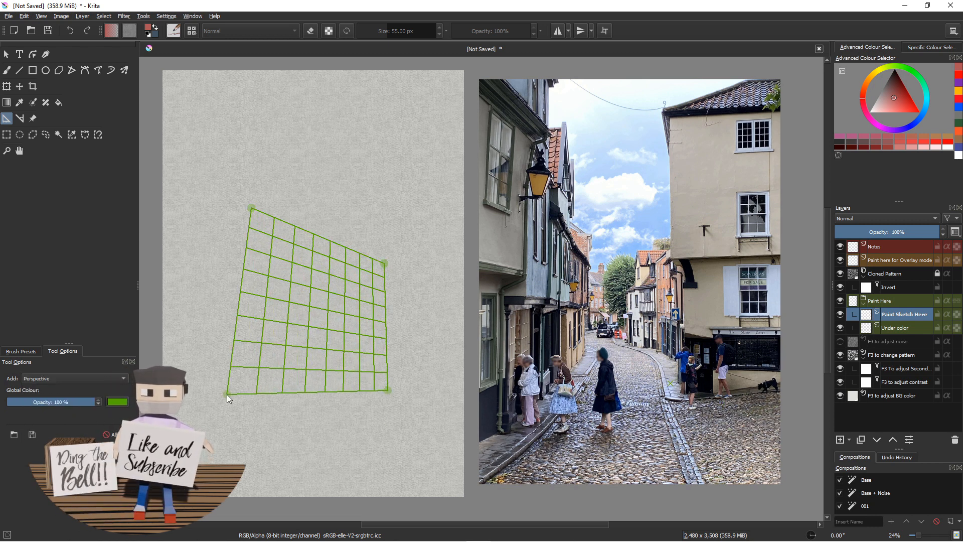
left_click_drag(227, 395, 187, 395)
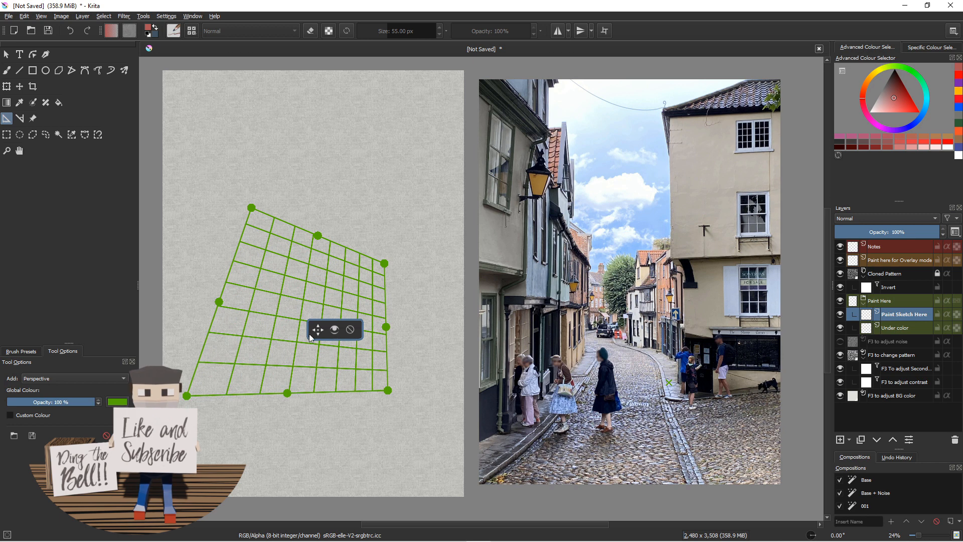
Step: Add a second Perspective grid adjoining the first one's left edge, and delete both grids
left_click(192, 392)
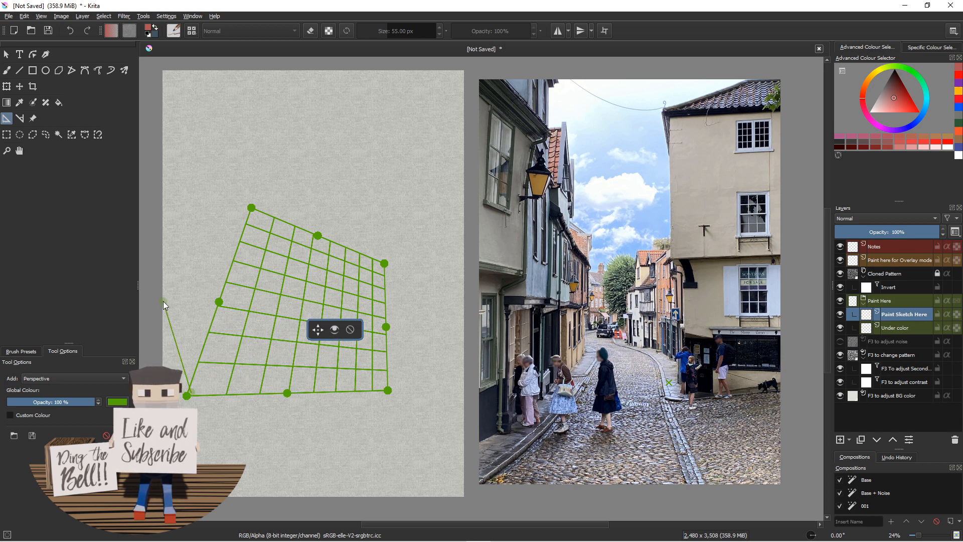
left_click(176, 290)
left_click(187, 180)
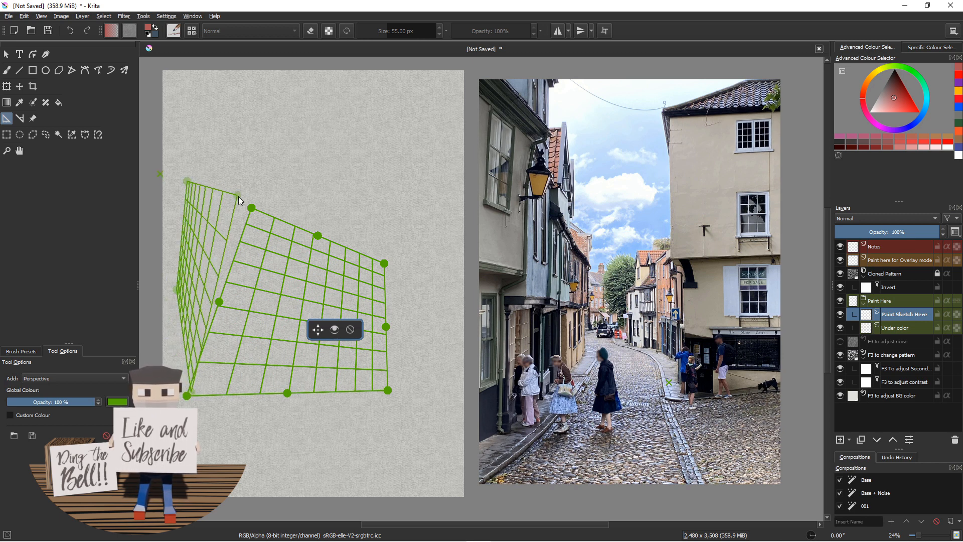
left_click(254, 207)
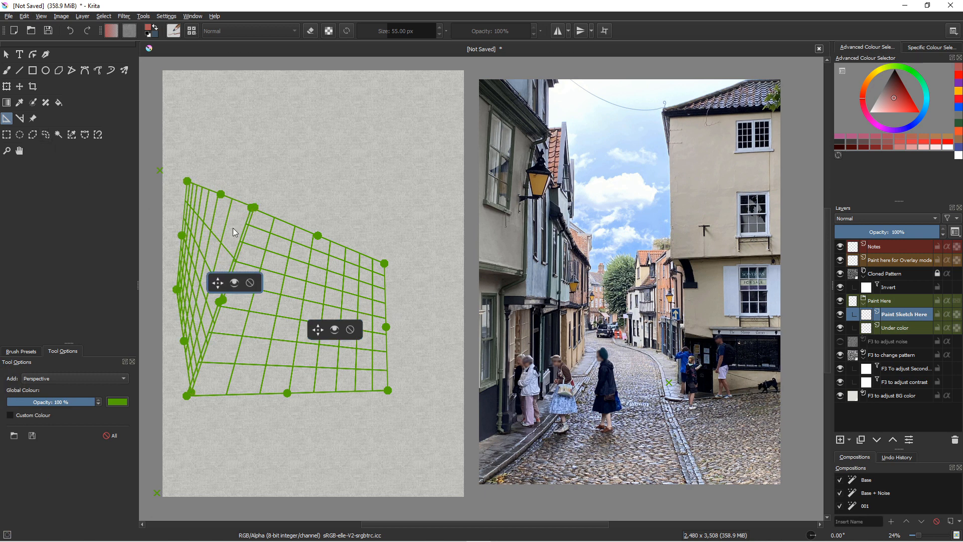
left_click(348, 332)
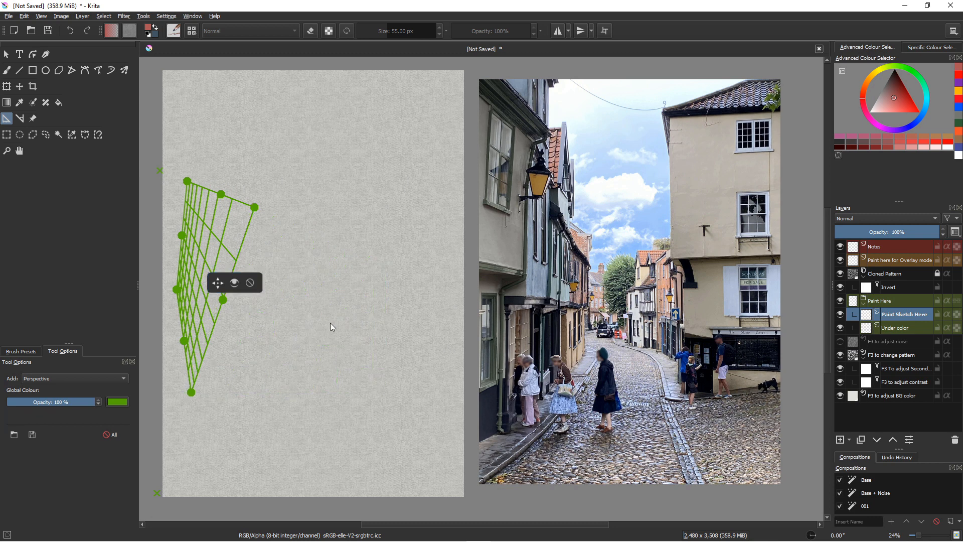
left_click(251, 284)
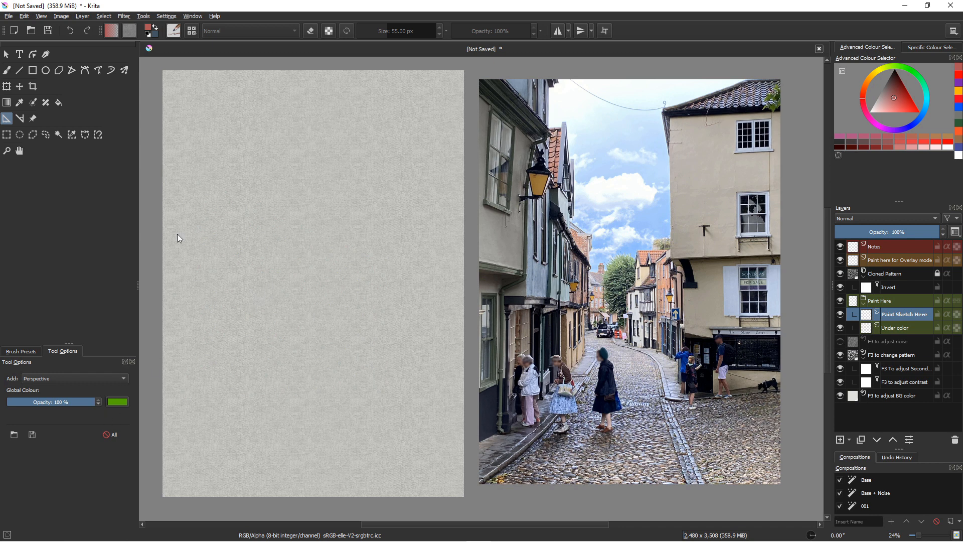
Step: Add a Vanishing Point assistant slightly below and left of the page centre
left_click(71, 380)
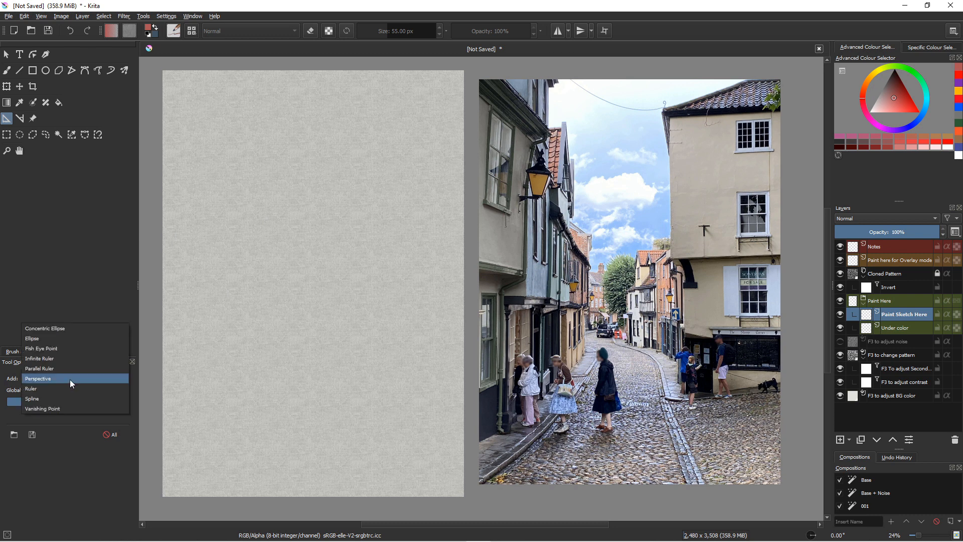
left_click(56, 408)
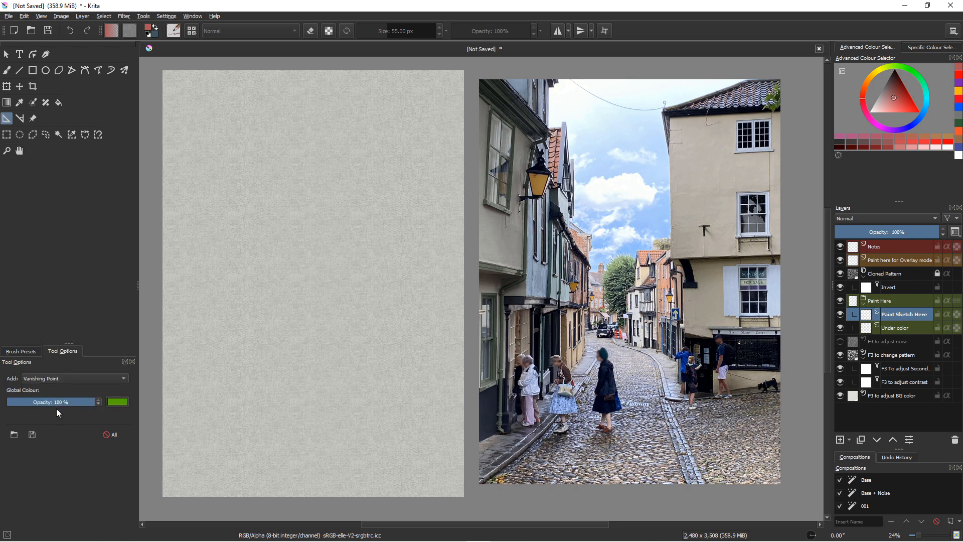
left_click(278, 309)
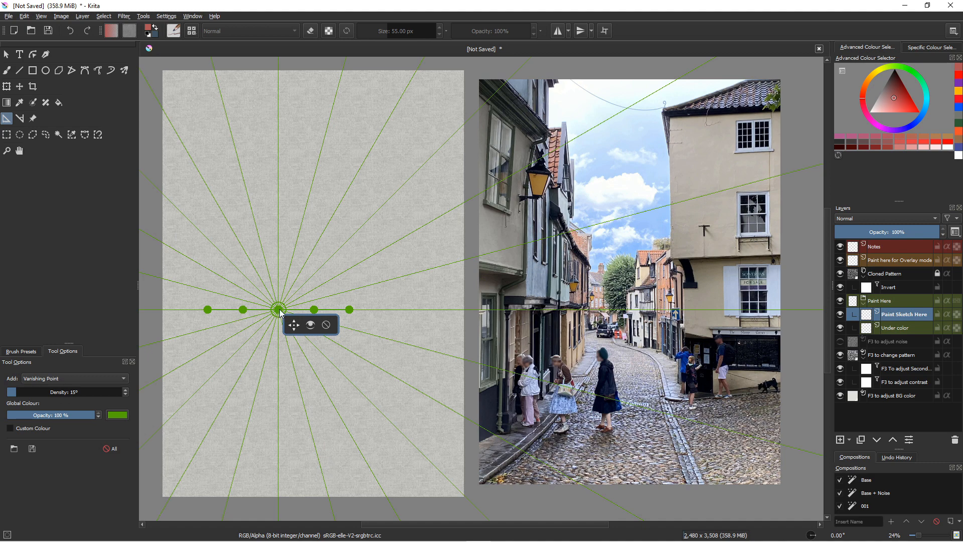
Step: Adjust the Vanishing Point assistant by shifting its centre, the whole assistant and its outer left handle slightly around the chosen spot
mouse_move(279, 309)
left_mouse_down()
mouse_move(276, 249)
mouse_move(280, 310)
left_mouse_up()
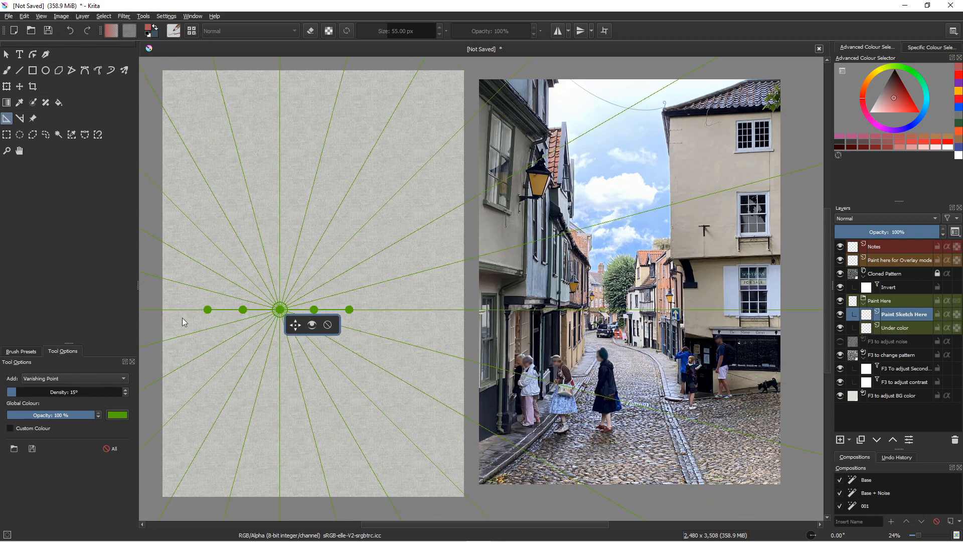
mouse_move(296, 326)
left_mouse_down()
mouse_move(270, 303)
mouse_move(291, 341)
mouse_move(308, 335)
mouse_move(293, 337)
mouse_move(277, 321)
mouse_move(292, 326)
left_mouse_up()
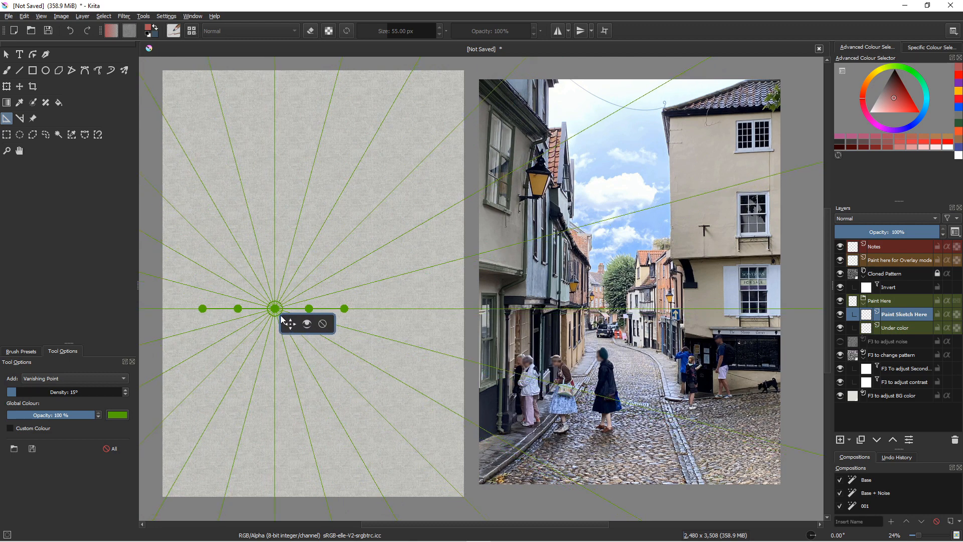
left_click_drag(276, 309, 283, 311)
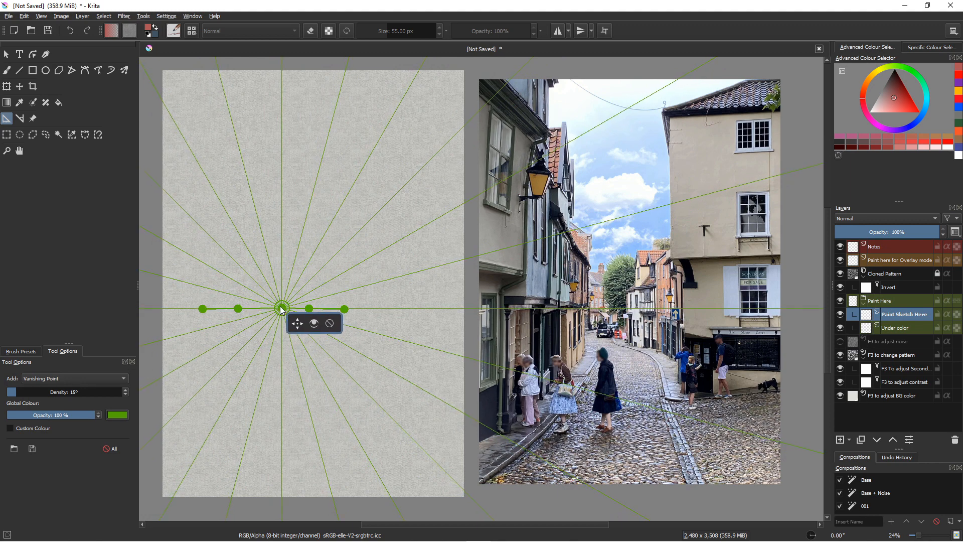
left_click_drag(280, 309, 286, 312)
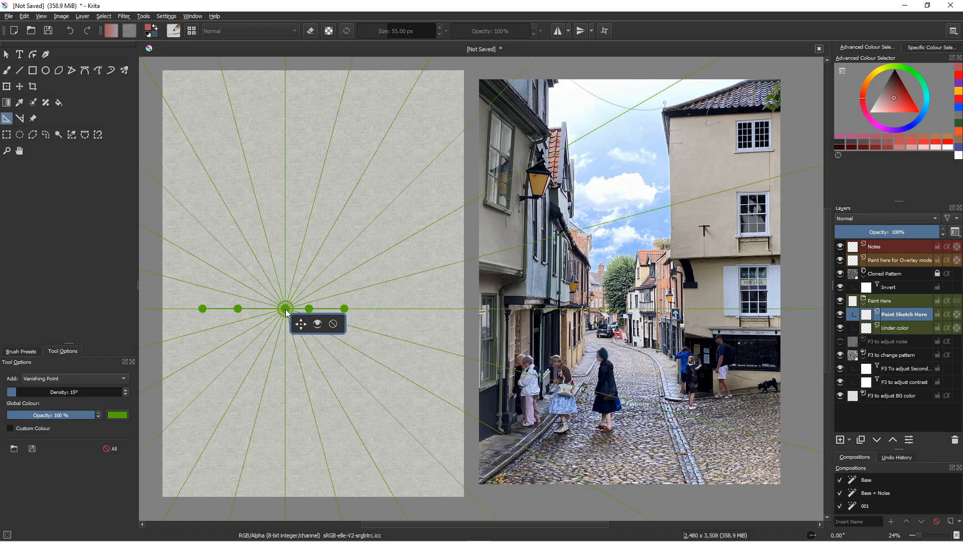
left_click_drag(285, 309, 282, 308)
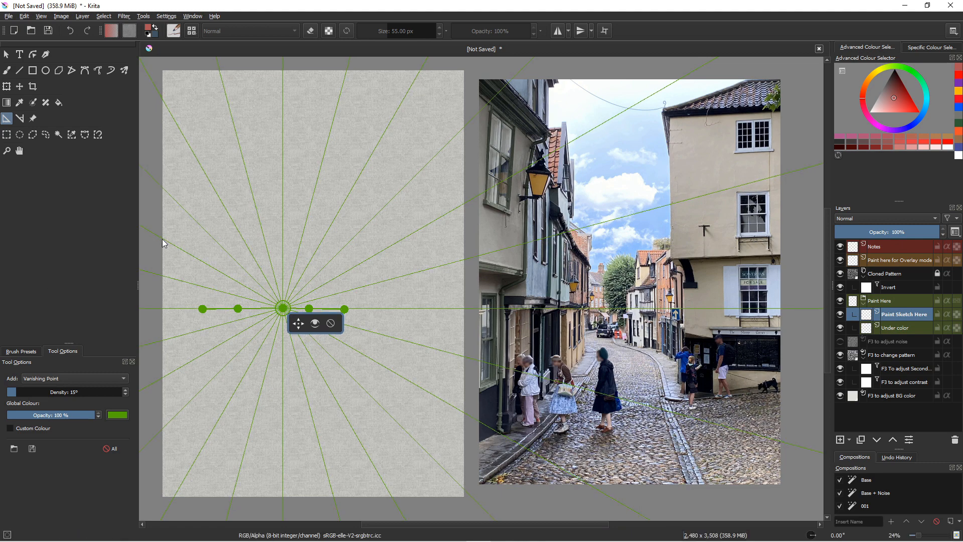
left_click_drag(202, 309, 201, 309)
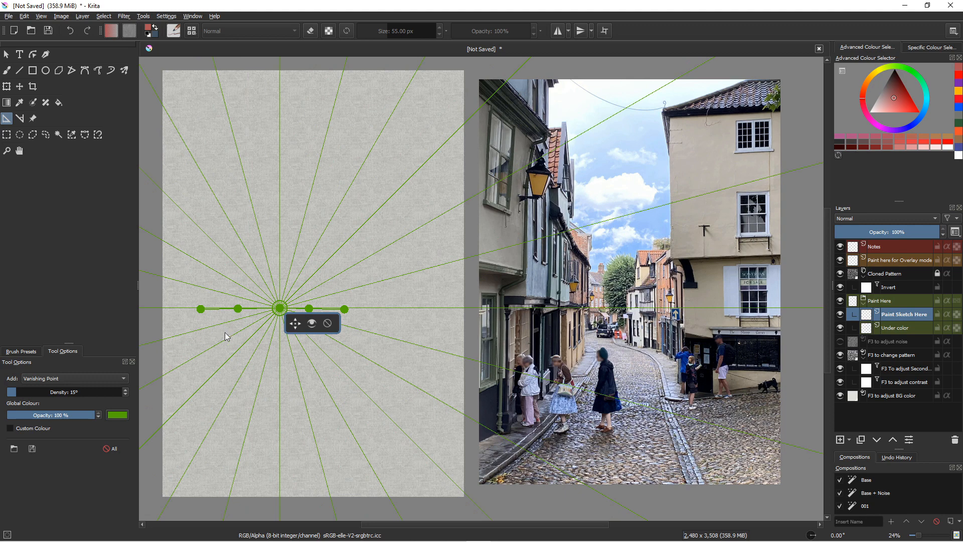
Step: Undo the last position adjustments made to the Vanishing Point assistant
key("ctrl+z")
key("ctrl+z")
key("ctrl+z")
key("ctrl+z")
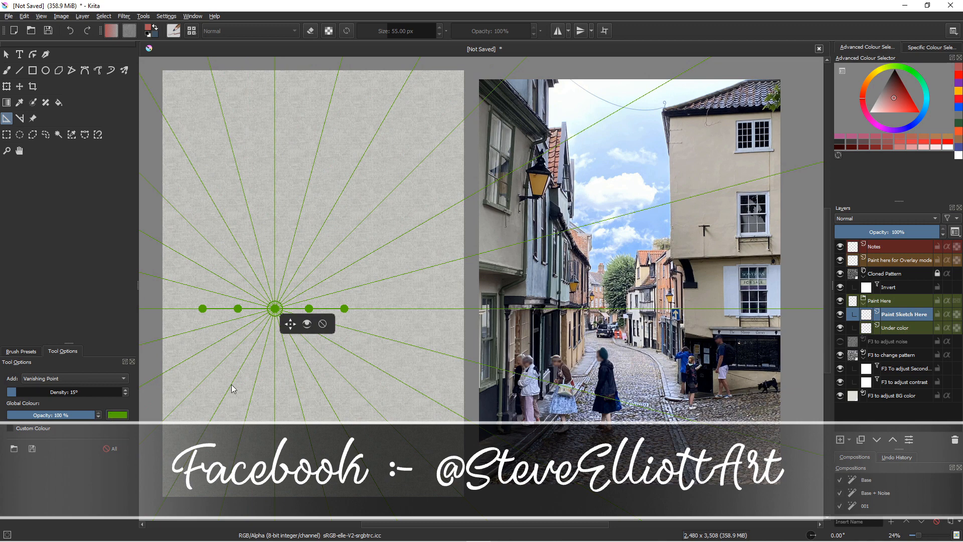
Step: Set the assistants' global colour to a pale grey, #9eaaaa
left_click(119, 415)
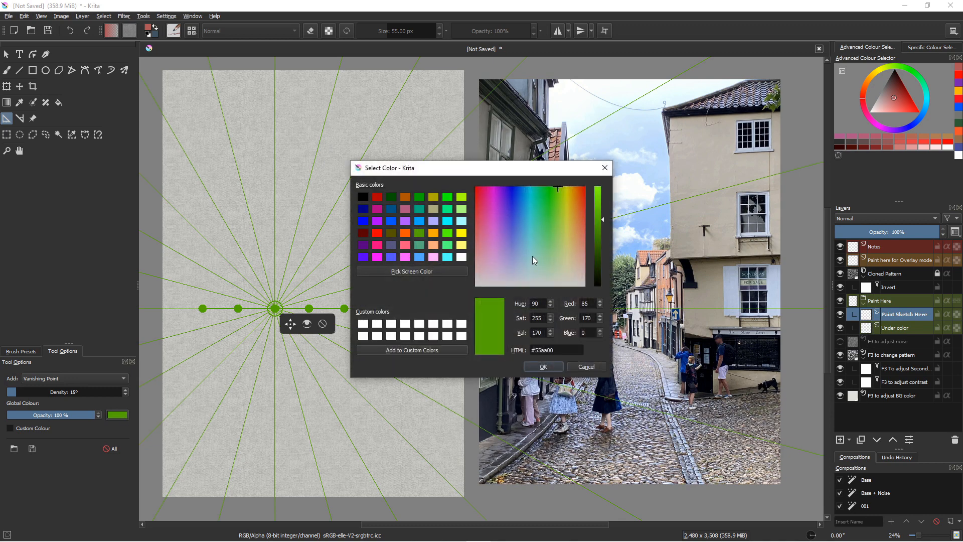
left_click_drag(533, 266, 530, 279)
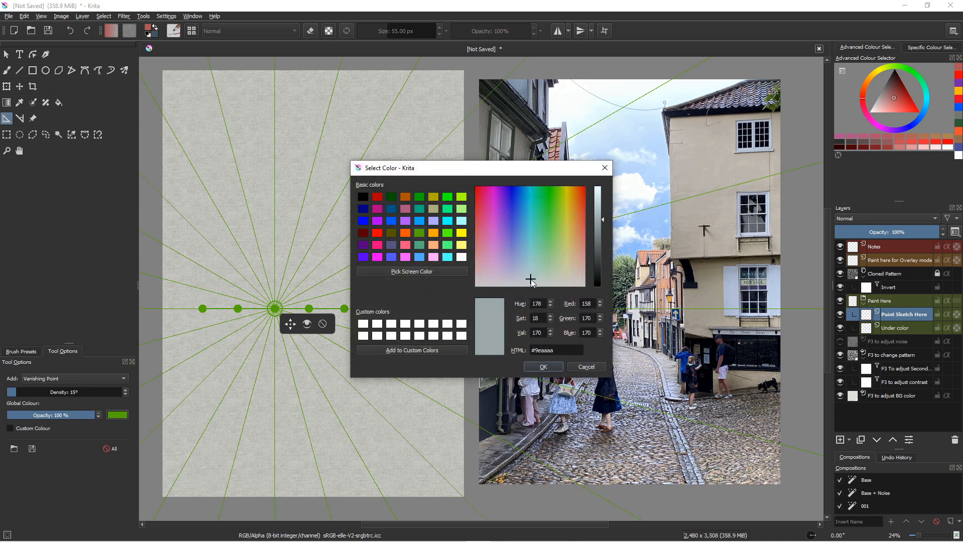
left_click(544, 367)
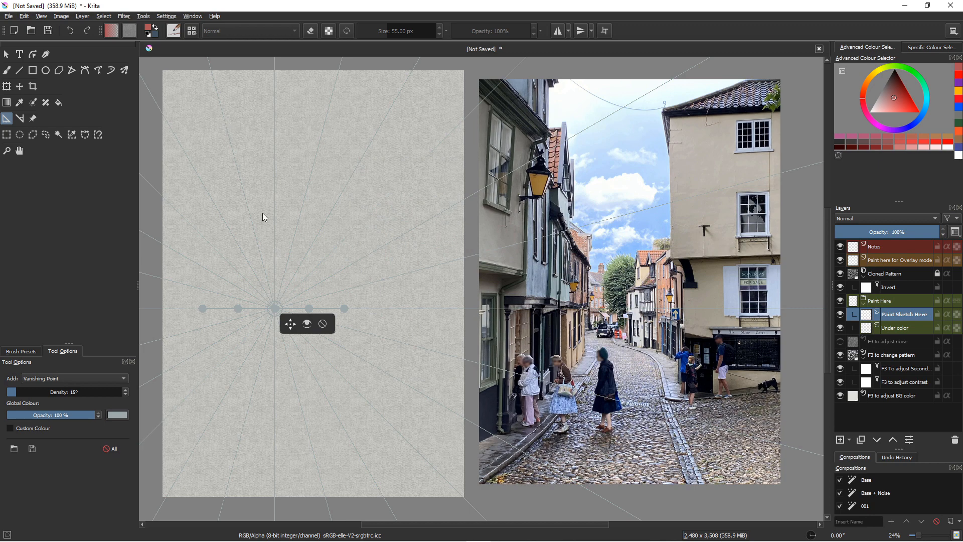
Step: Set the assistants' global colour to a medium green from the basic colours
left_click(117, 415)
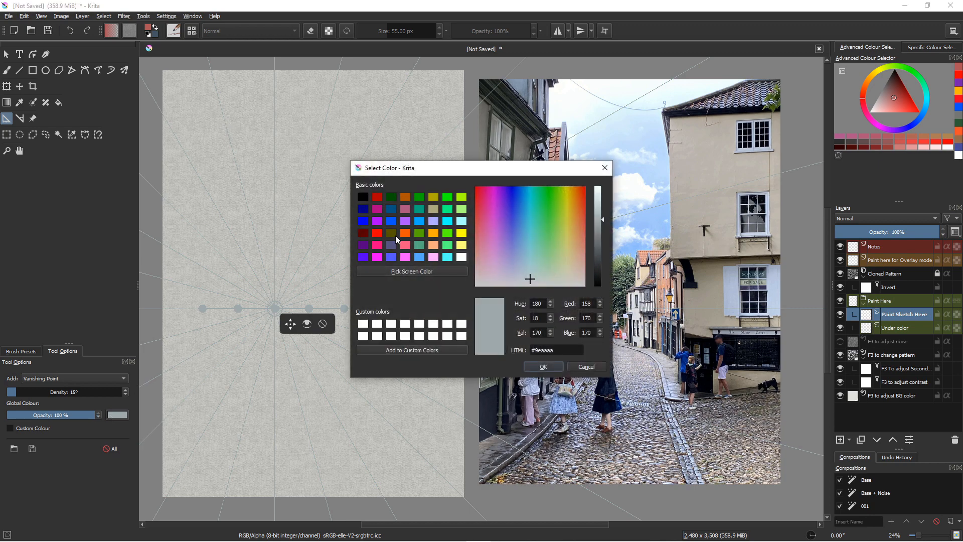
left_click(420, 199)
left_click(543, 367)
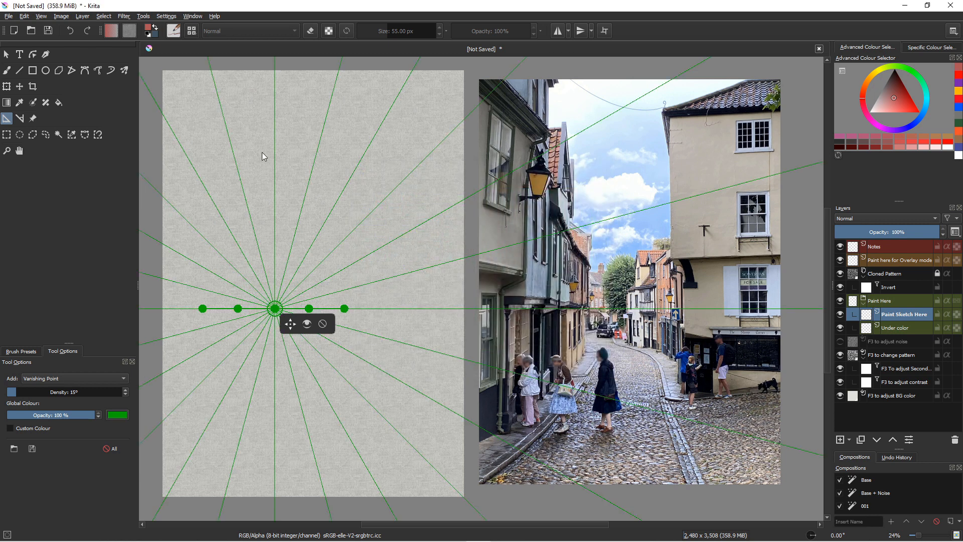
Step: Pick a bright red painting colour and switch to the freehand brush with the DA Pastel 01 Pencil preset
left_click_drag(898, 101, 913, 100)
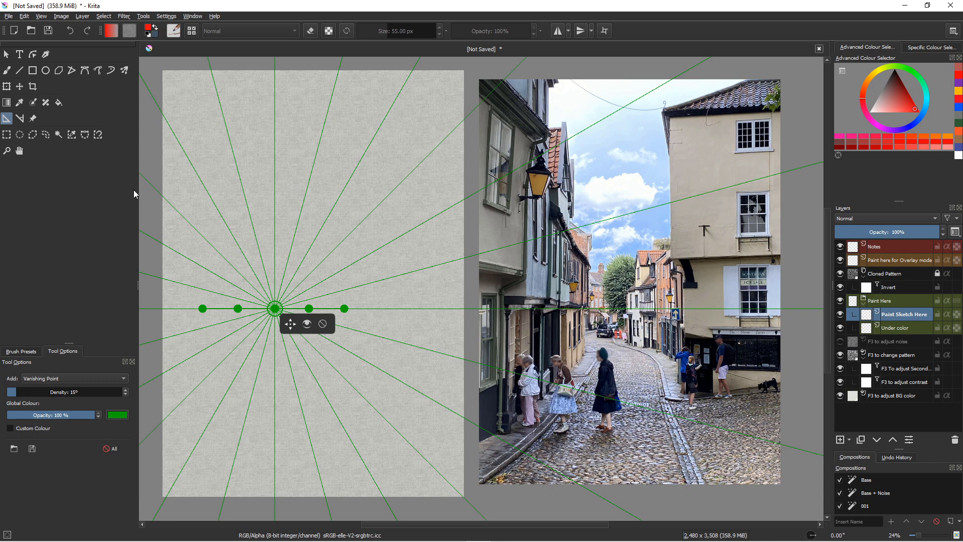
left_click(7, 71)
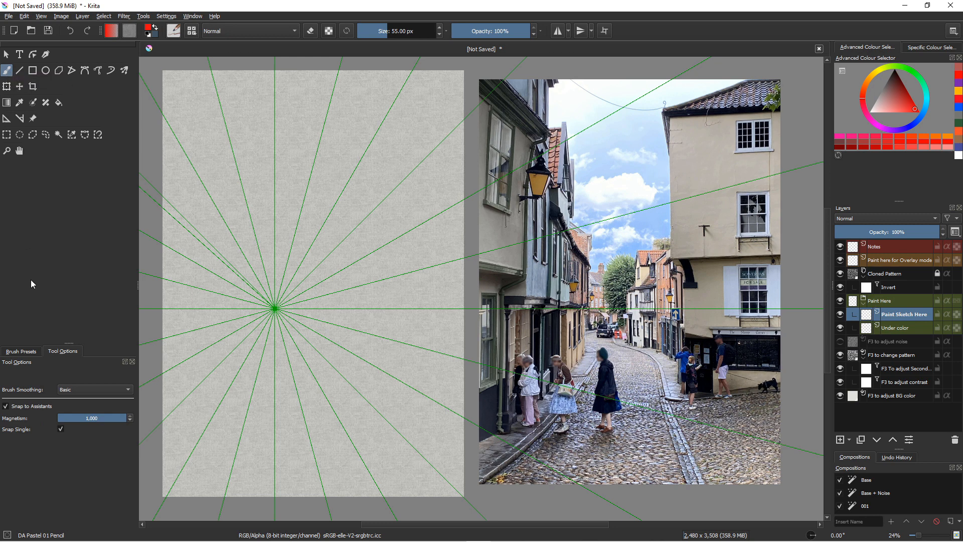
left_click(17, 352)
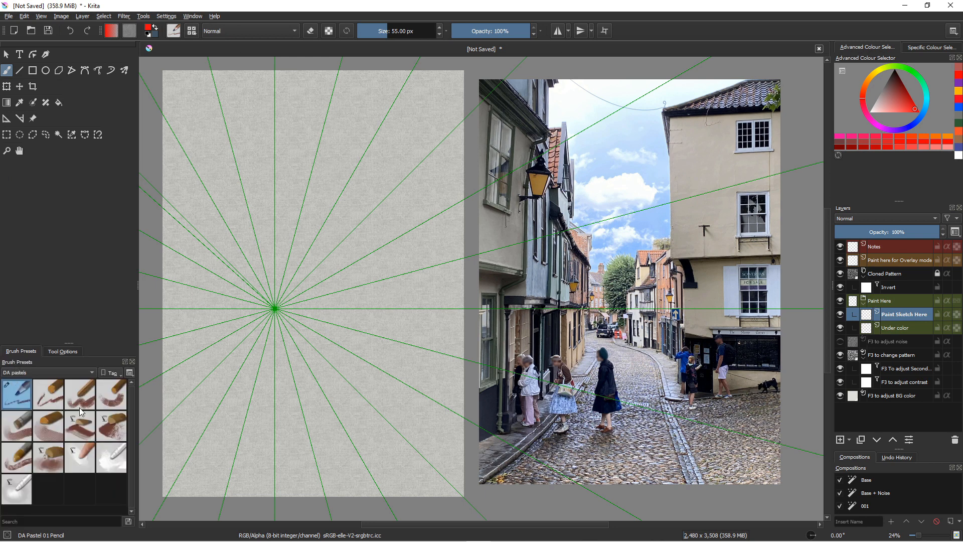
left_click(60, 351)
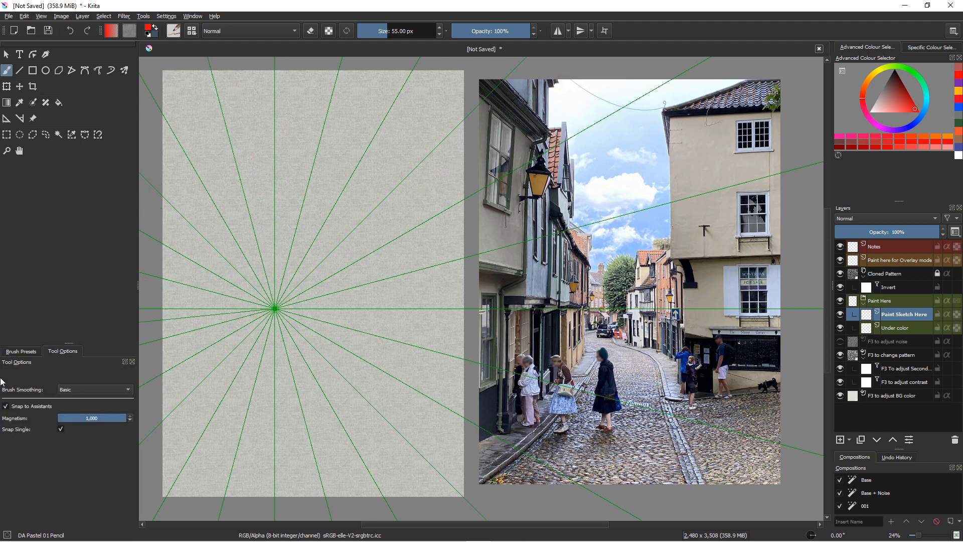
Step: Turn off Snap to Assistants for the freehand brush
left_click(6, 407)
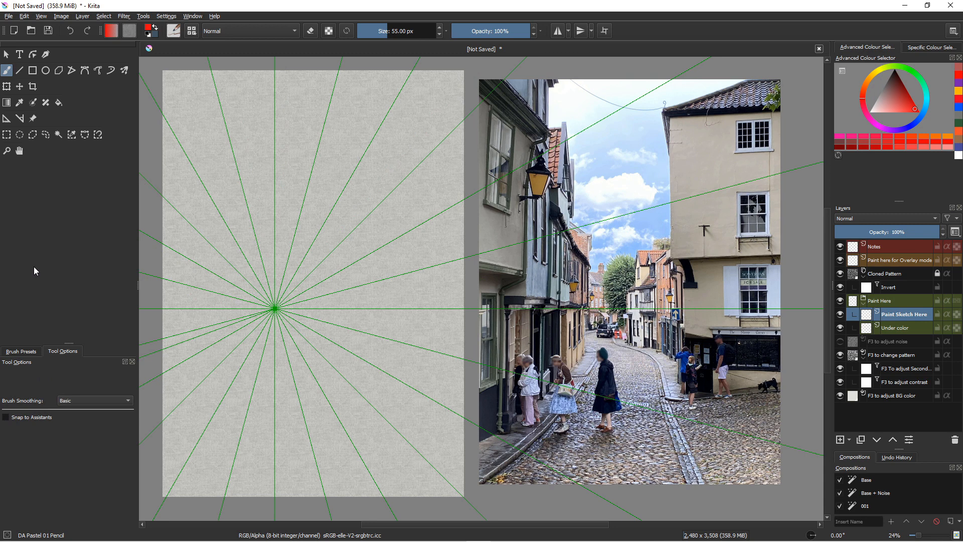
right_click(249, 201)
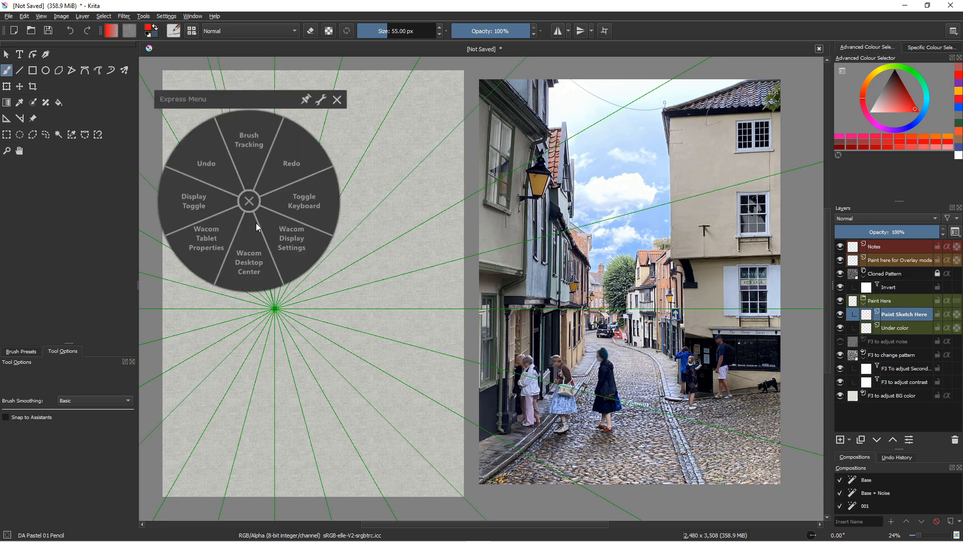
left_click(337, 99)
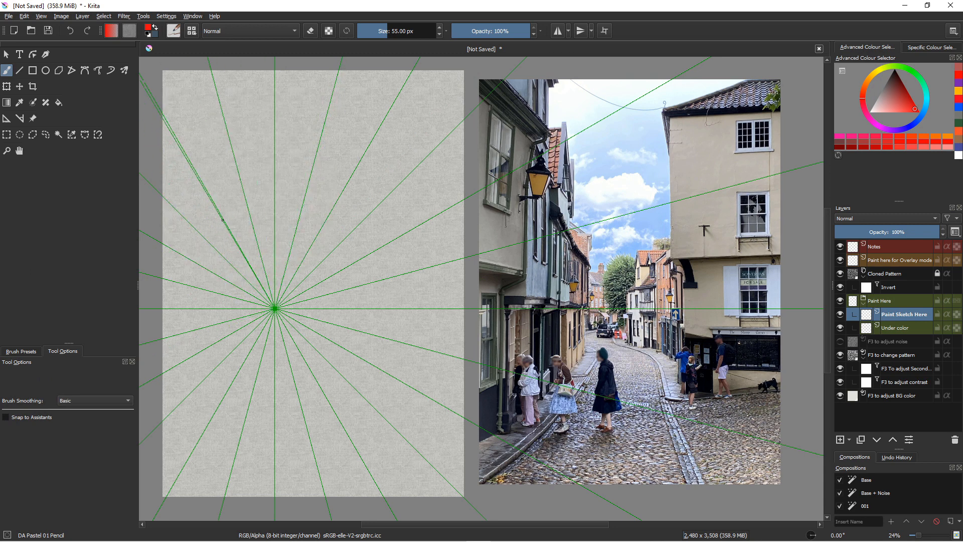
Step: Scribble loose, unsnapped red test strokes all around the vanishing point, and clear them from the Paint Sketch Here layer
mouse_move(221, 216)
left_mouse_down()
mouse_move(251, 277)
mouse_move(223, 224)
mouse_move(249, 263)
mouse_move(225, 259)
mouse_move(250, 287)
left_mouse_up()
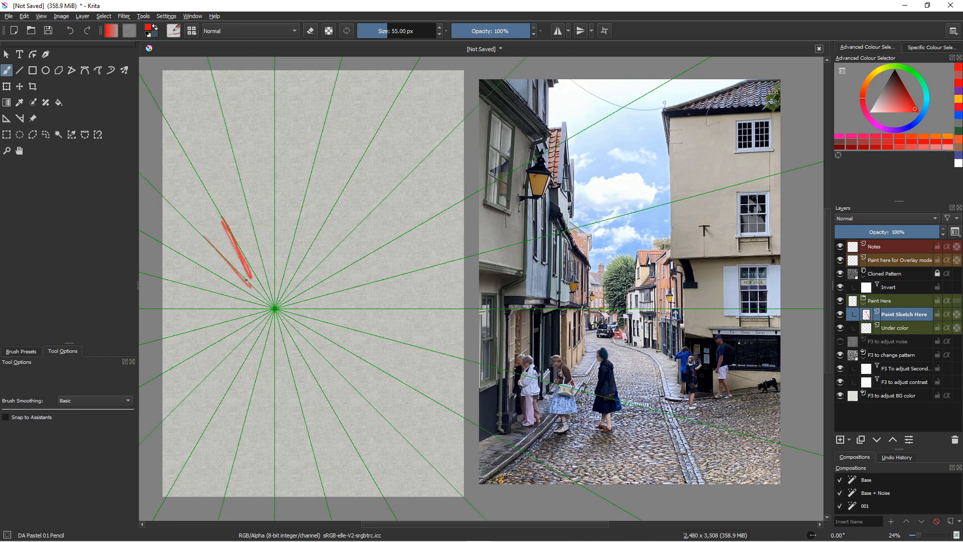
left_click_drag(199, 249, 250, 287)
left_click_drag(222, 219, 295, 226)
left_click_drag(248, 191, 300, 190)
mouse_move(285, 213)
left_mouse_down()
mouse_move(296, 240)
mouse_move(363, 247)
mouse_move(379, 290)
mouse_move(335, 307)
left_mouse_up()
left_click_drag(406, 233, 319, 294)
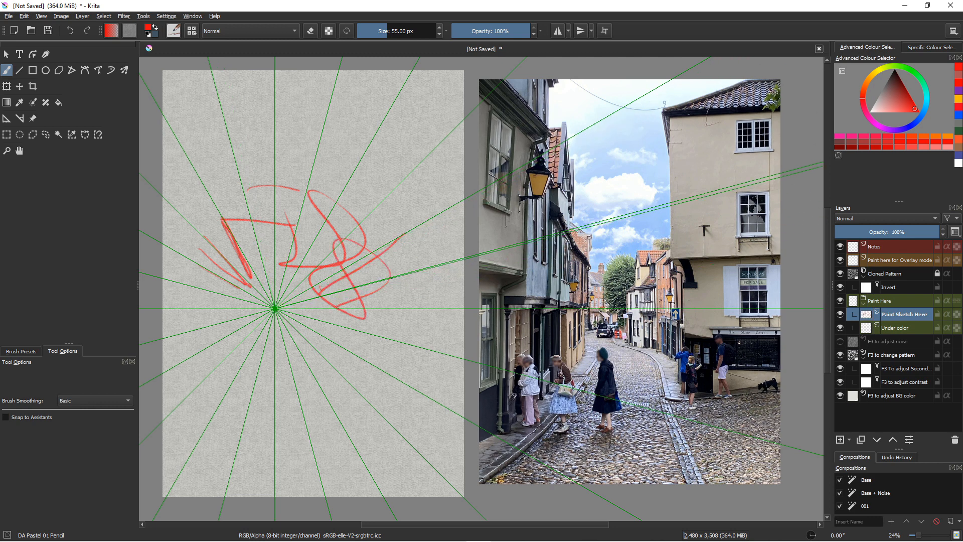
mouse_move(391, 278)
left_mouse_down()
mouse_move(290, 305)
mouse_move(416, 303)
left_mouse_up()
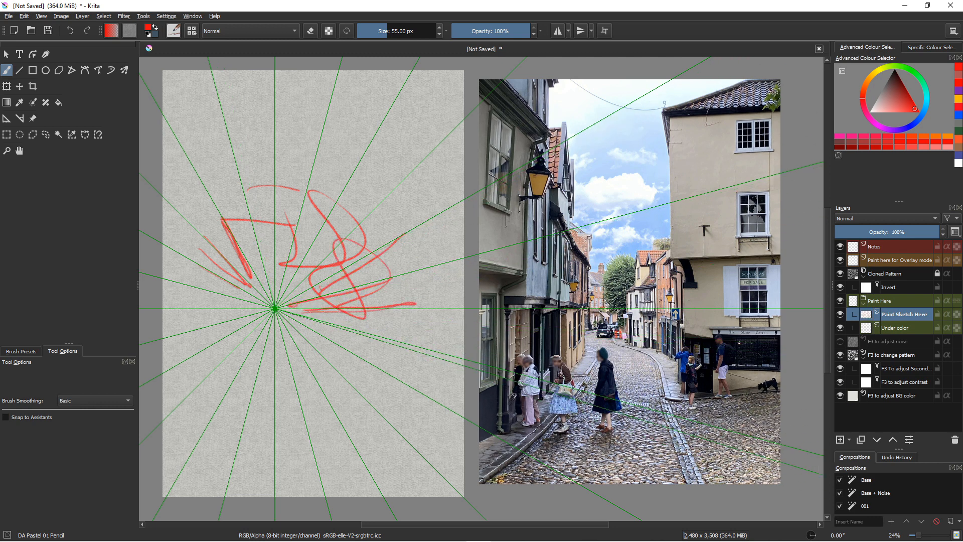
left_click_drag(296, 314, 424, 354)
left_click_drag(302, 318, 408, 379)
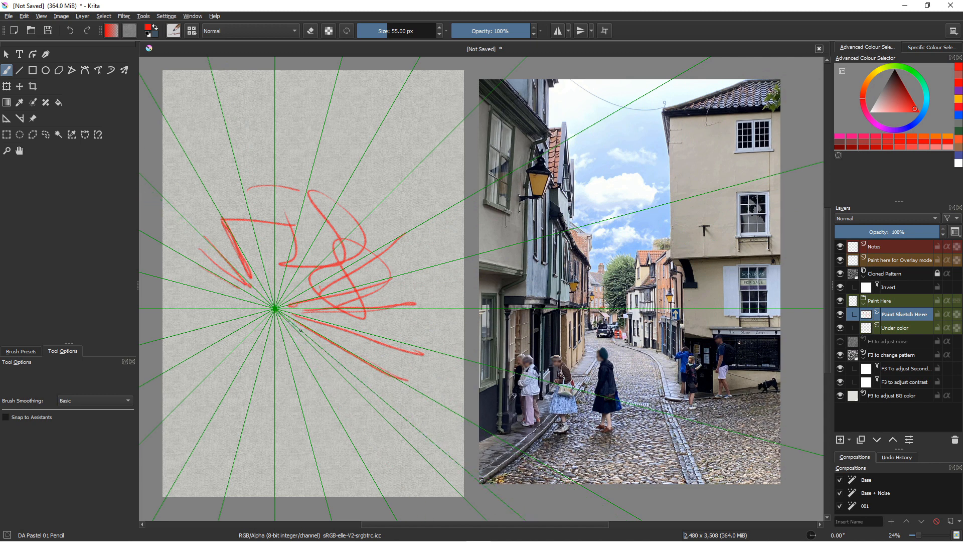
left_click_drag(317, 349, 404, 423)
left_click_drag(287, 336, 358, 449)
mouse_move(280, 334)
left_mouse_down()
mouse_move(314, 447)
mouse_move(281, 350)
mouse_move(297, 431)
left_mouse_up()
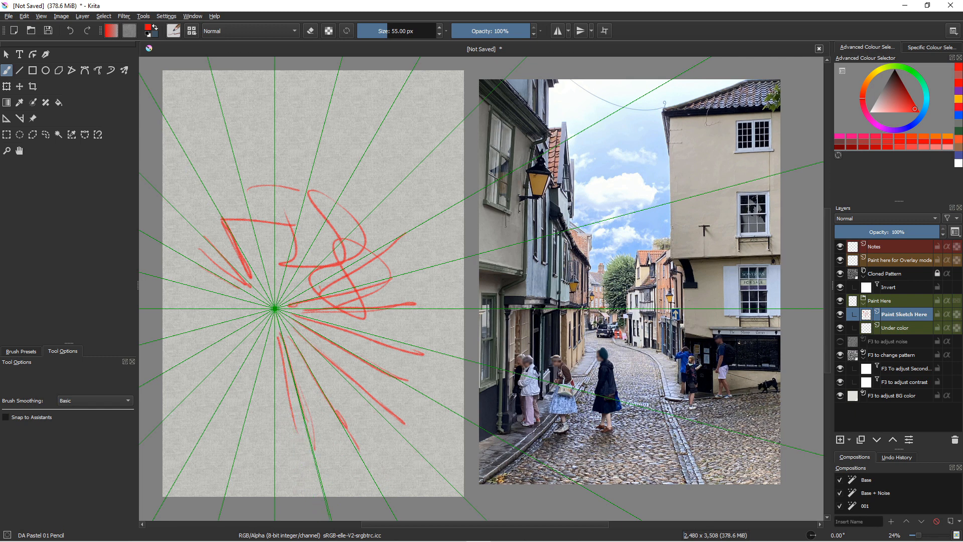
key("Delete")
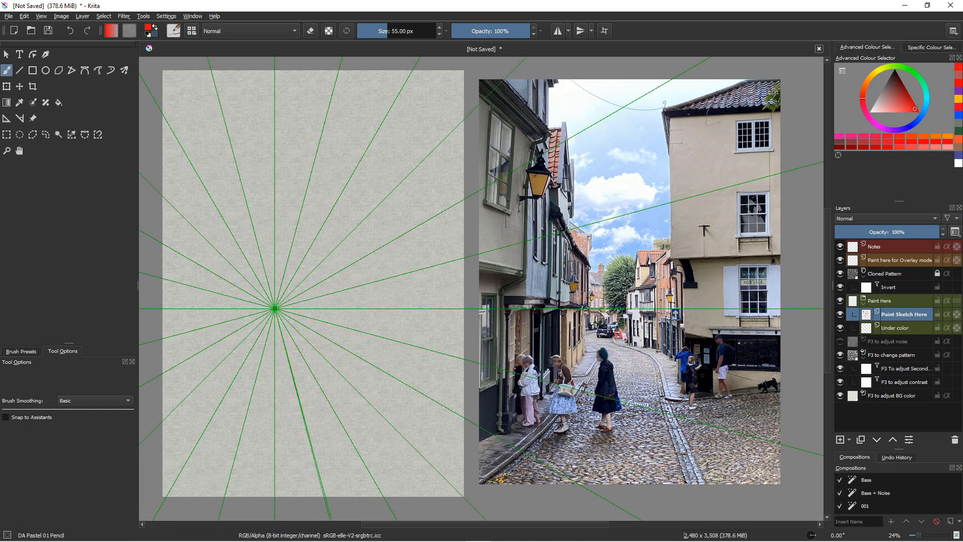
Step: Turn Snap to Assistants back on and draw red test lines fanning out above the vanishing point
left_click(12, 417)
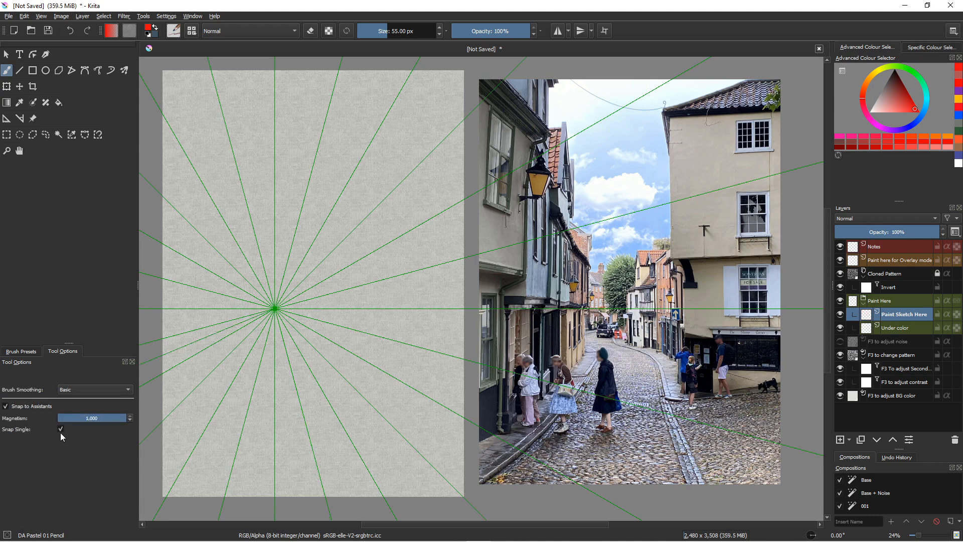
left_click_drag(238, 170, 265, 275)
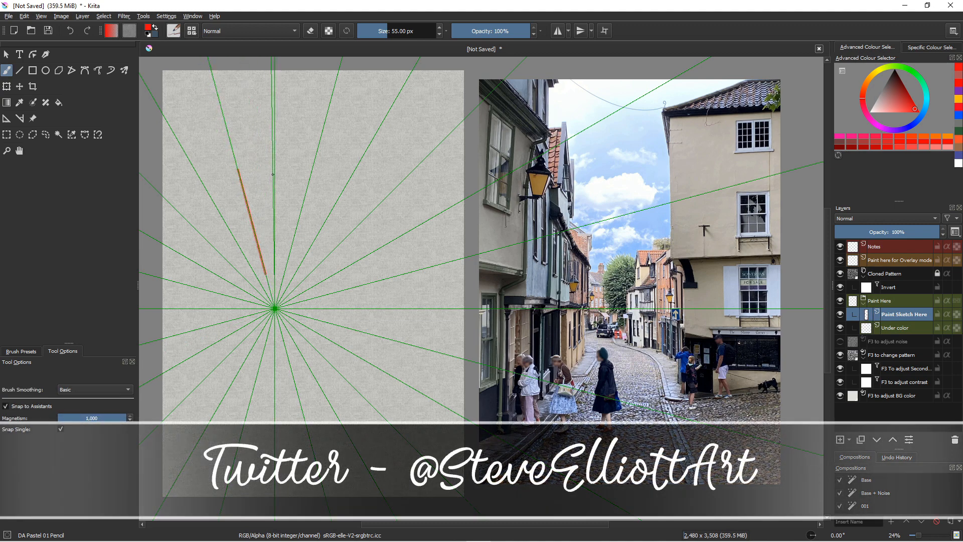
left_click_drag(273, 160, 274, 274)
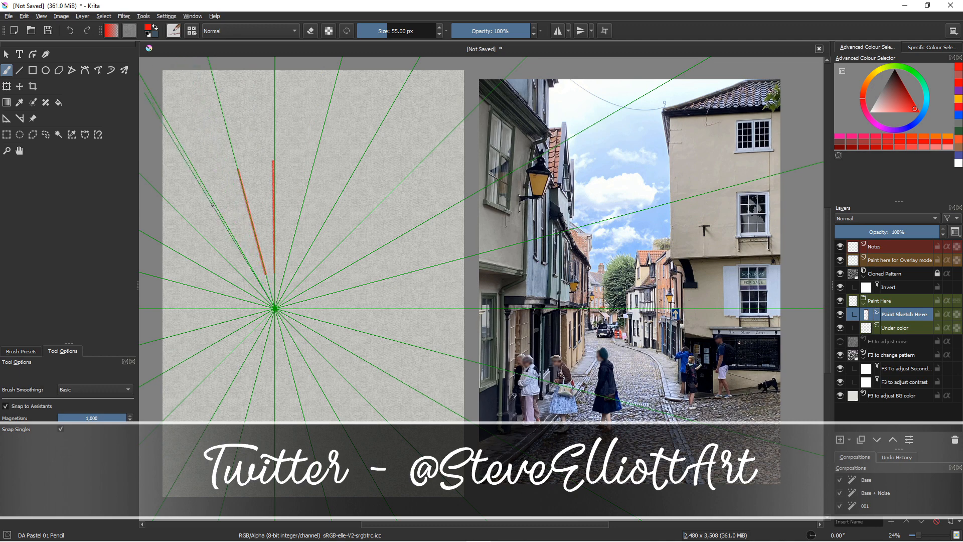
left_click_drag(206, 187, 261, 273)
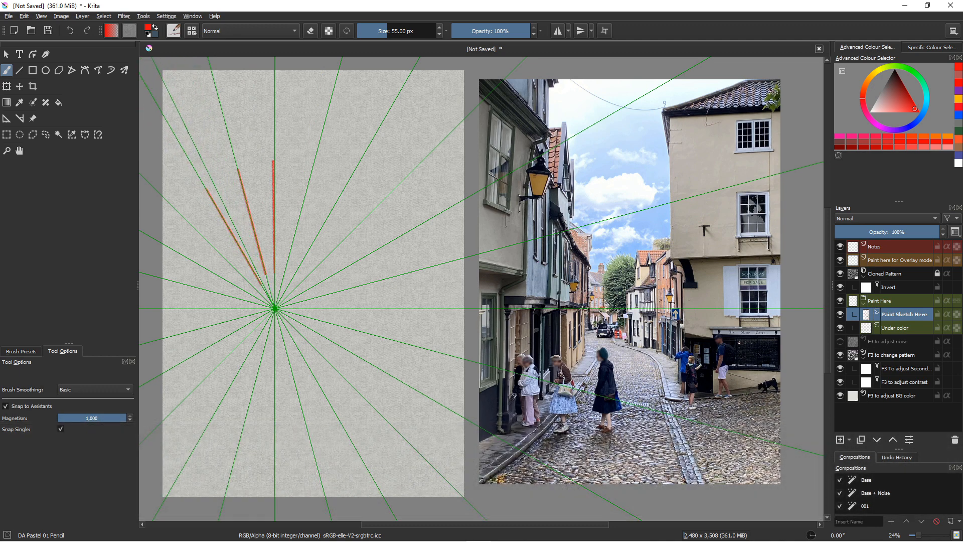
left_click_drag(188, 132, 253, 265)
left_click_drag(192, 115, 246, 237)
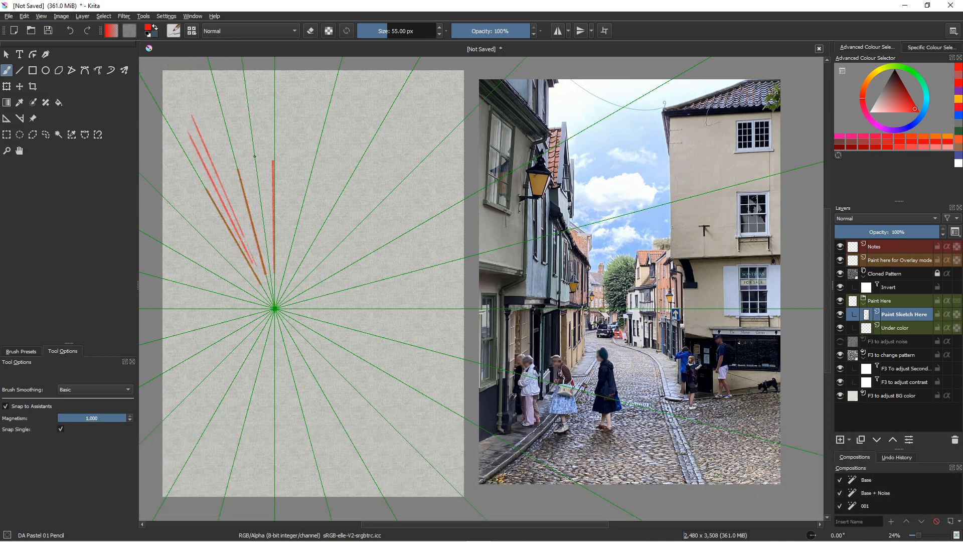
left_click_drag(251, 124, 268, 253)
mouse_move(299, 170)
left_mouse_down()
mouse_move(285, 252)
mouse_move(288, 225)
mouse_move(287, 233)
left_mouse_up()
left_click_drag(312, 199, 300, 238)
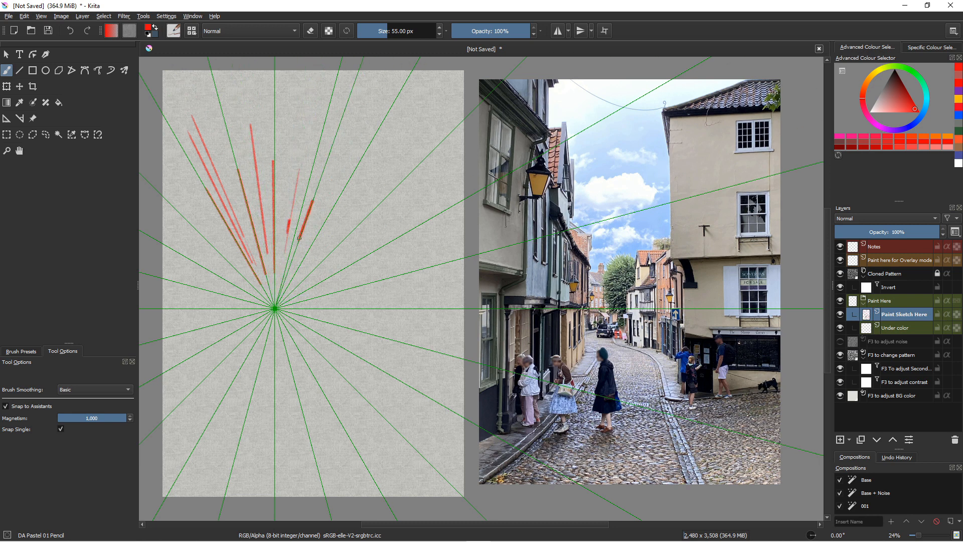
left_click_drag(313, 200, 299, 242)
left_click_drag(328, 179, 299, 253)
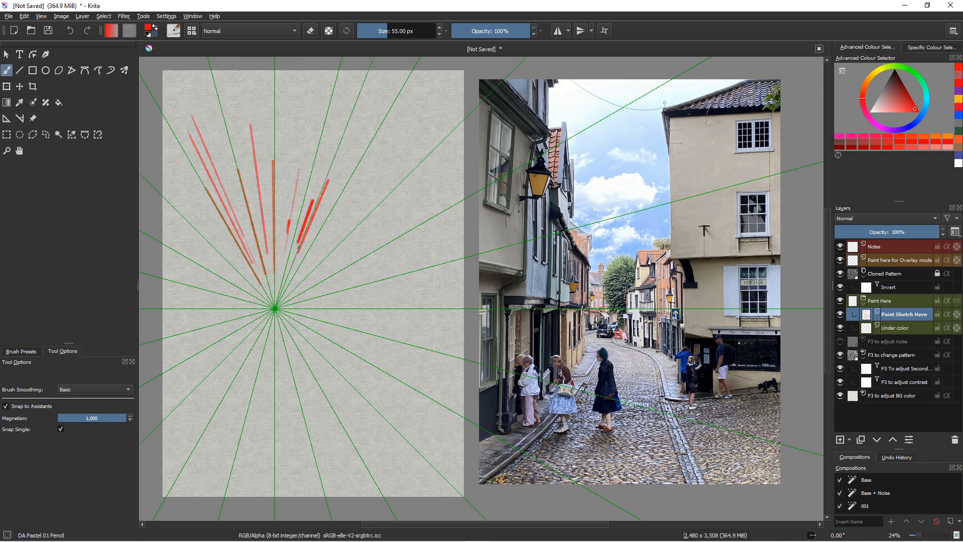
mouse_move(348, 157)
left_mouse_down()
mouse_move(349, 197)
mouse_move(423, 87)
left_mouse_up()
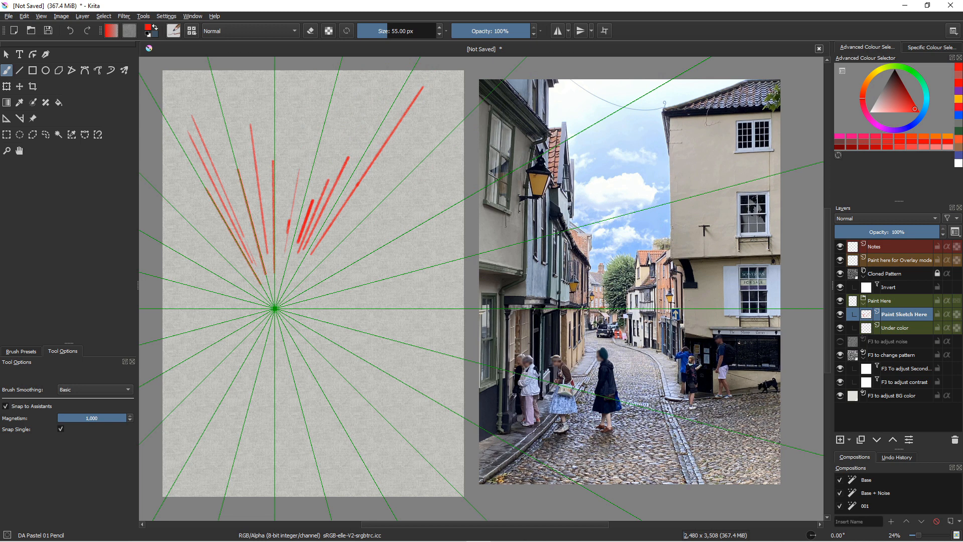
Step: Draw two diagonal red test lines straight through the vanishing point, and clear all test lines from the layer
left_click_drag(322, 255, 226, 361)
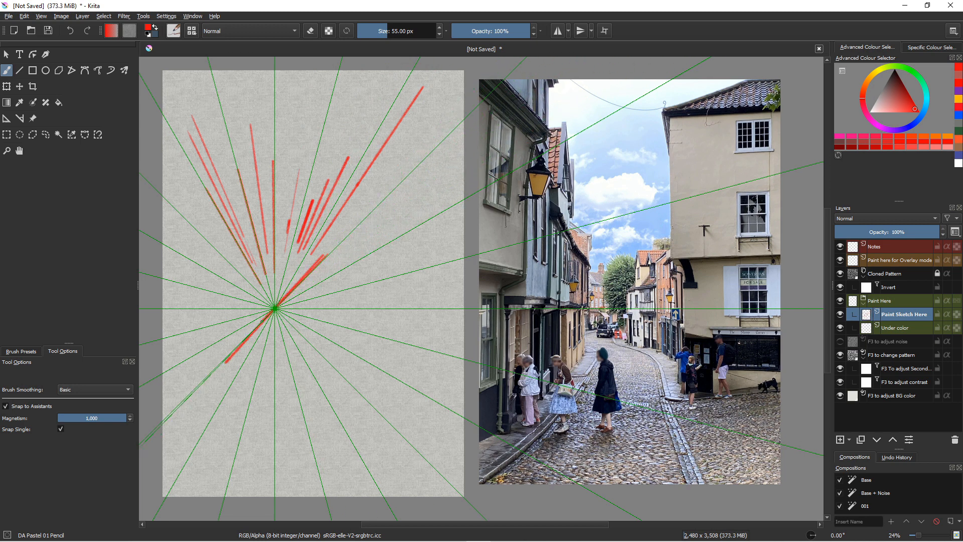
left_click_drag(187, 280, 327, 325)
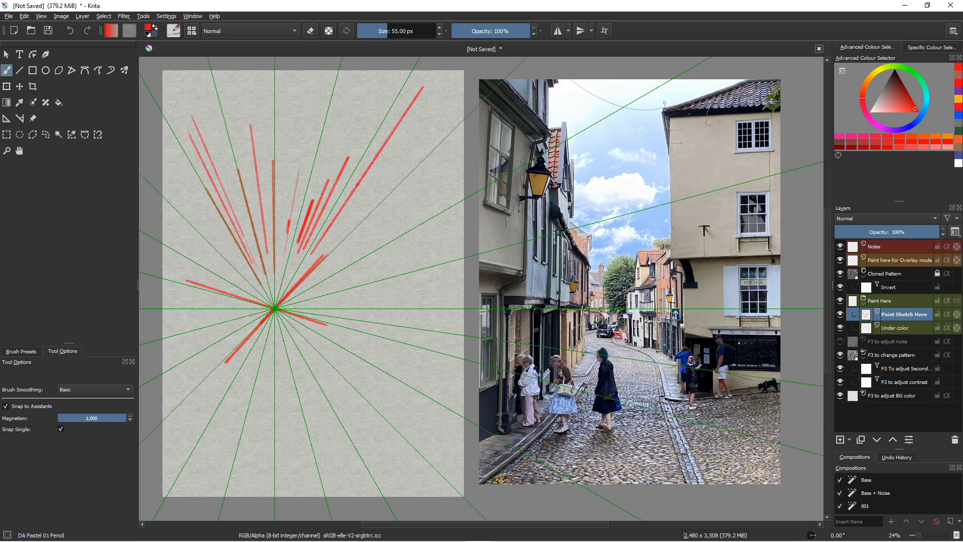
key("Delete")
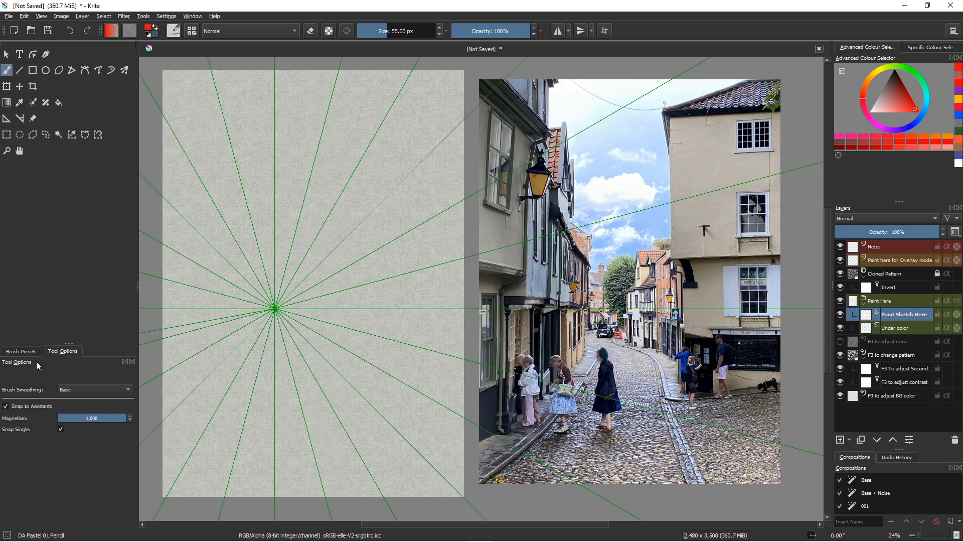
Step: Add a short vertical Parallel Ruler assistant in the empty area just left of the page
left_click(6, 119)
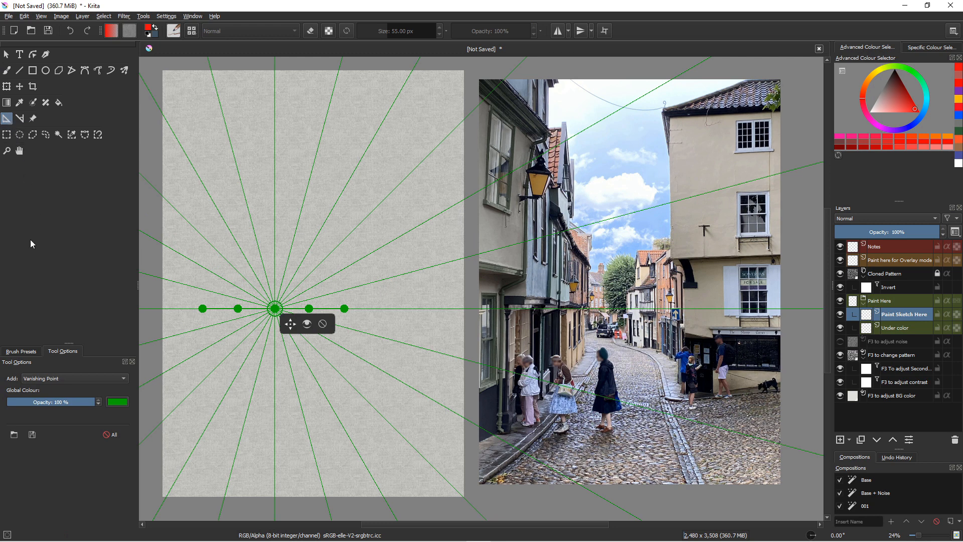
left_click(77, 379)
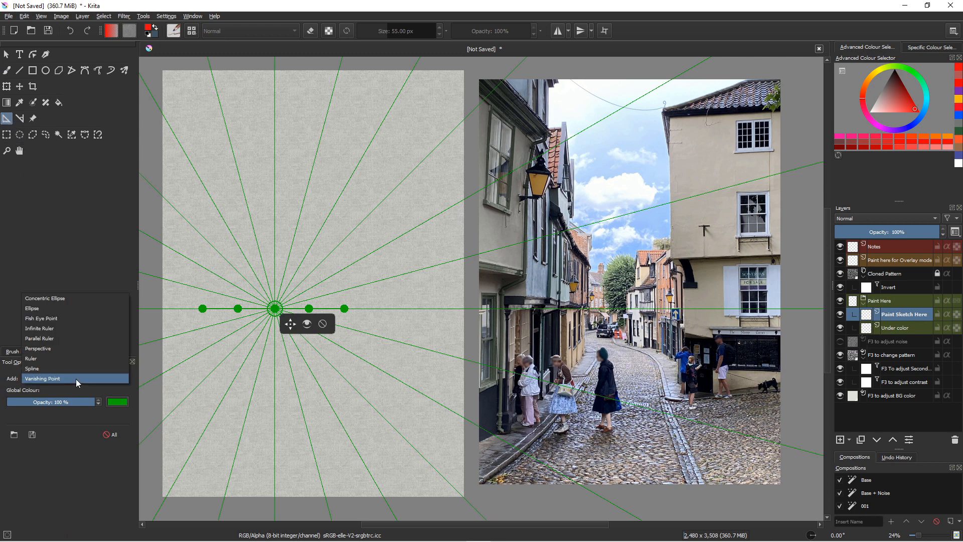
left_click(46, 339)
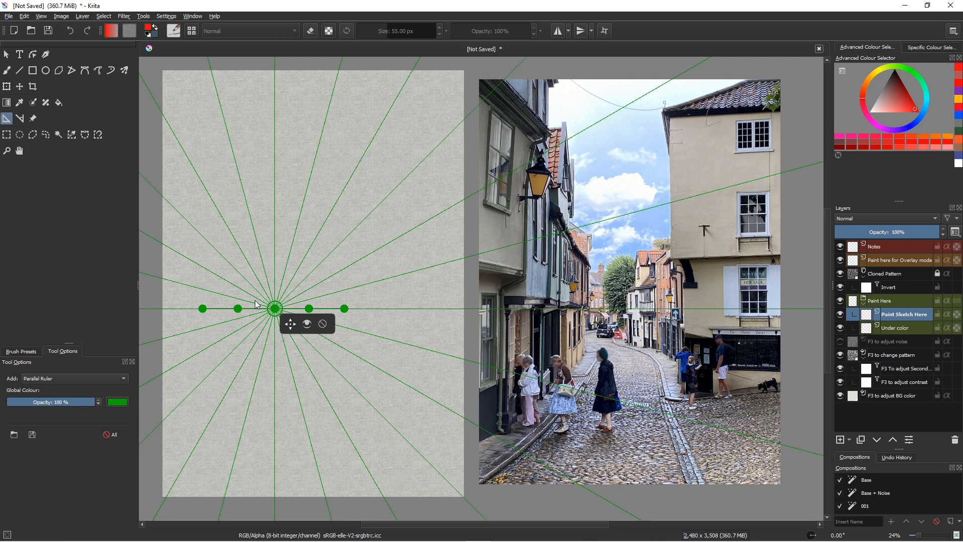
scroll(256, 303, "down", 3)
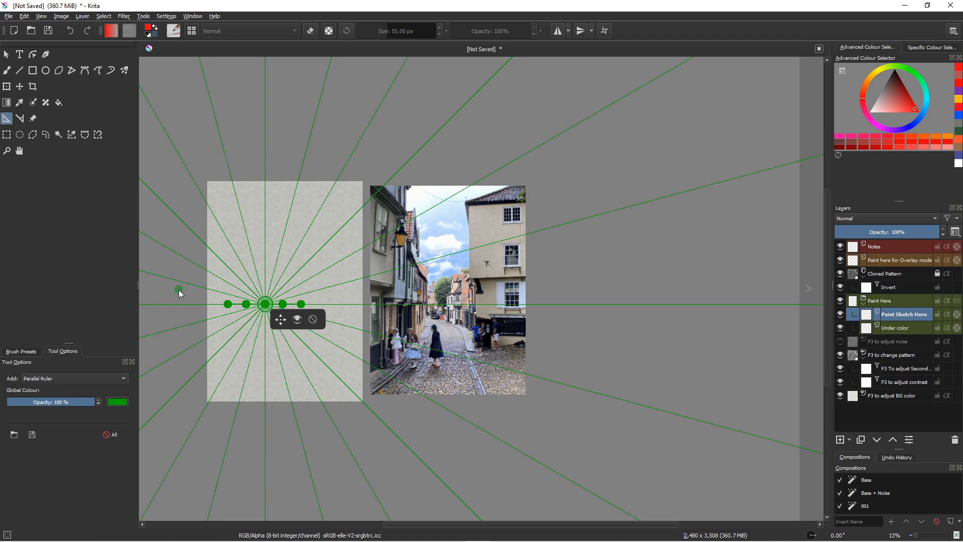
left_click(185, 362)
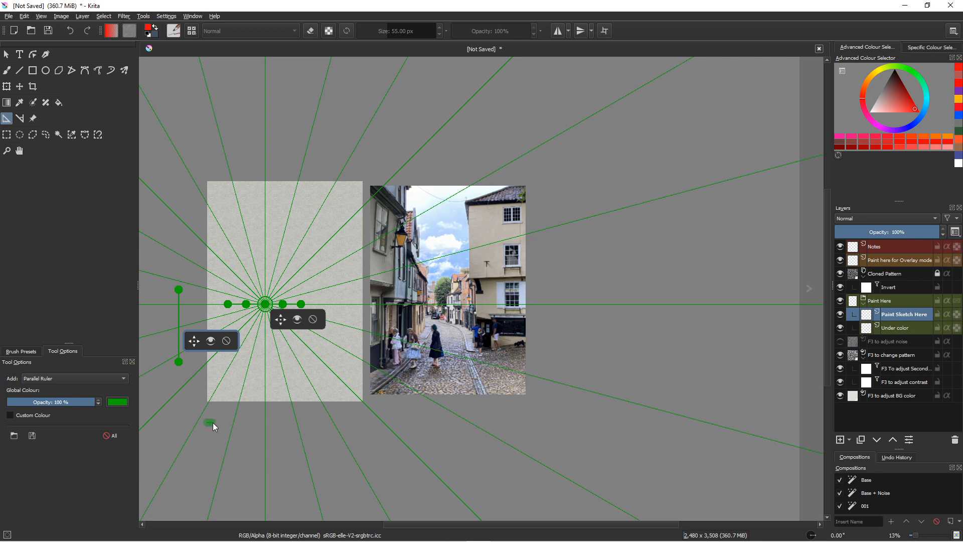
Step: Finish a horizontal Parallel Ruler assistant just below the page, and switch back to the freehand brush with its tool options shown
left_click(312, 424)
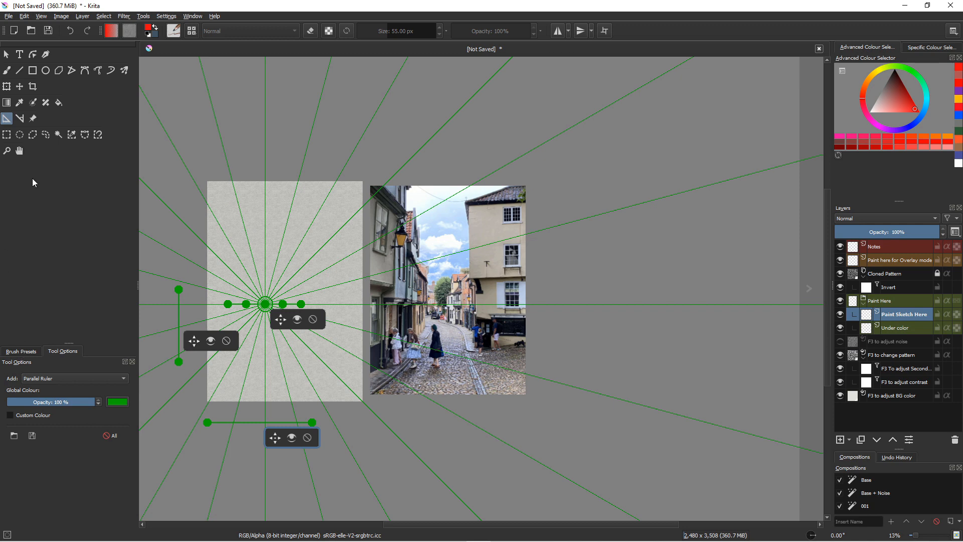
left_click(7, 70)
left_click(18, 351)
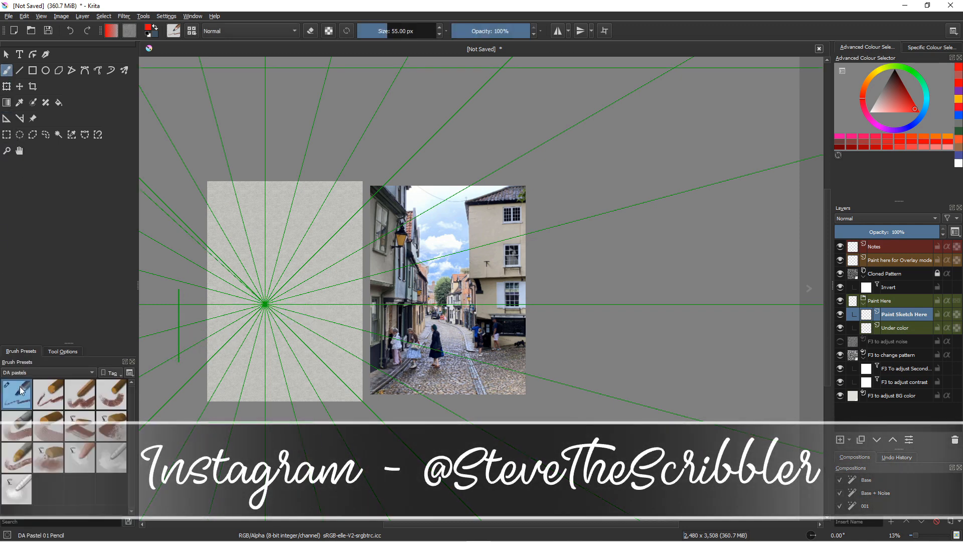
left_click(65, 351)
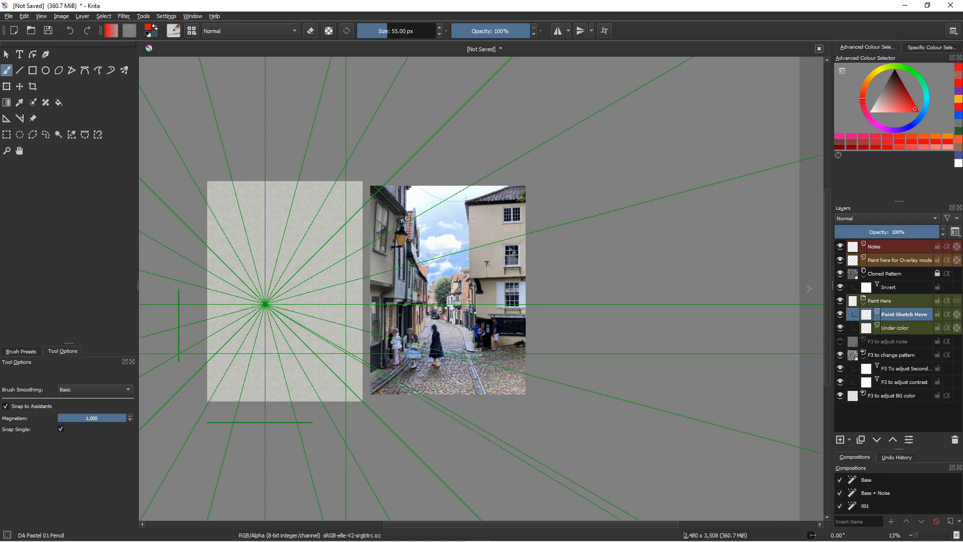
Step: Draw five snapped red test lines fanning out above the vanishing point on the Paint Sketch Here layer
left_click_drag(312, 301, 462, 245)
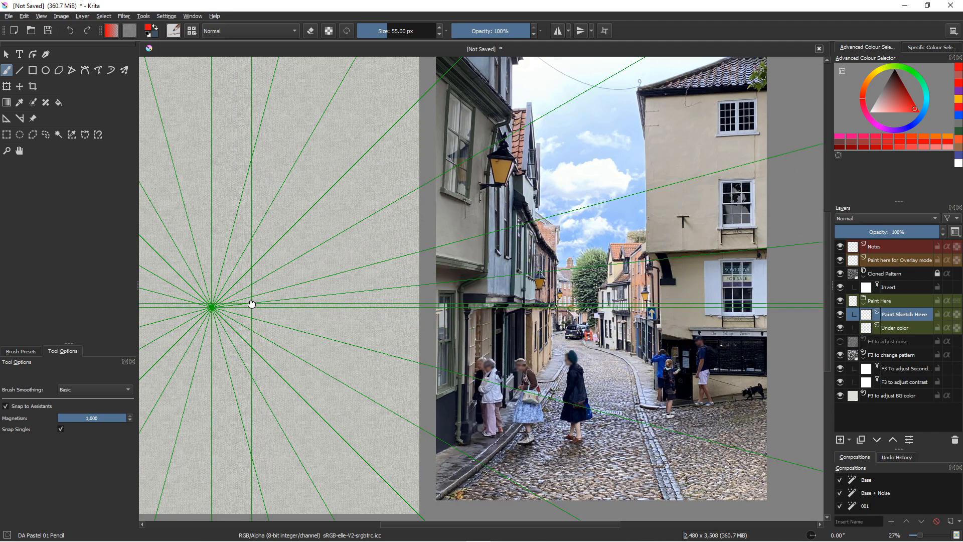
left_click_drag(251, 300, 303, 305)
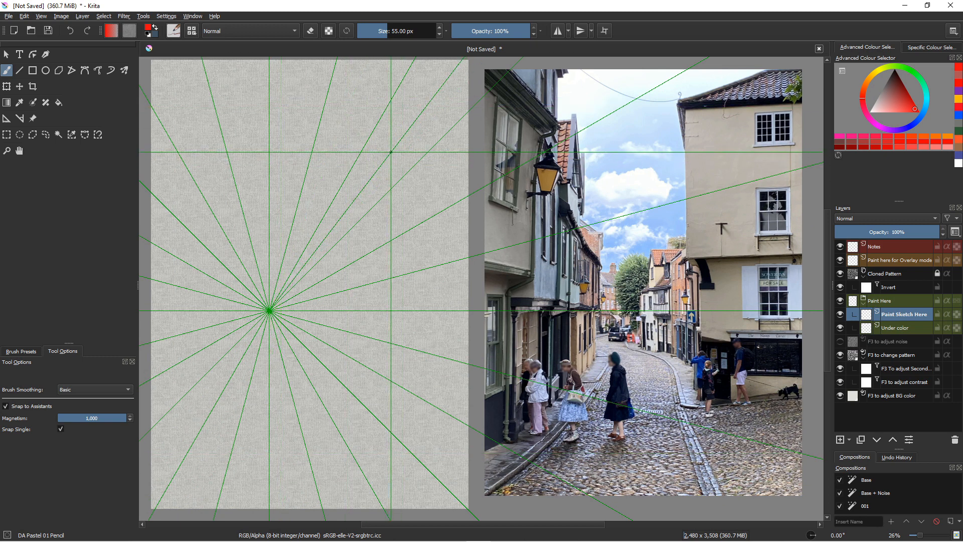
left_click_drag(389, 153, 331, 230)
left_click_drag(381, 117, 318, 225)
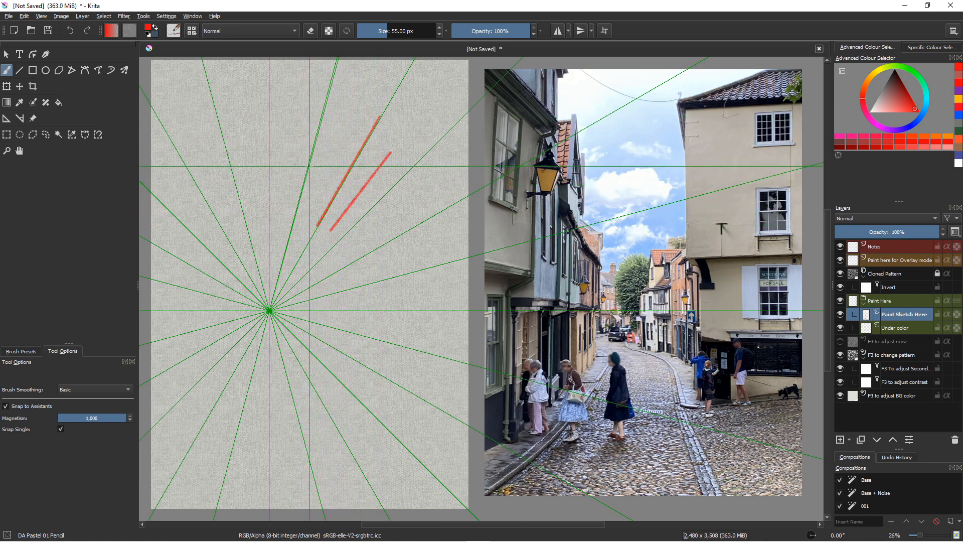
left_click_drag(309, 165, 280, 269)
left_click_drag(295, 138, 277, 255)
left_click_drag(259, 130, 263, 221)
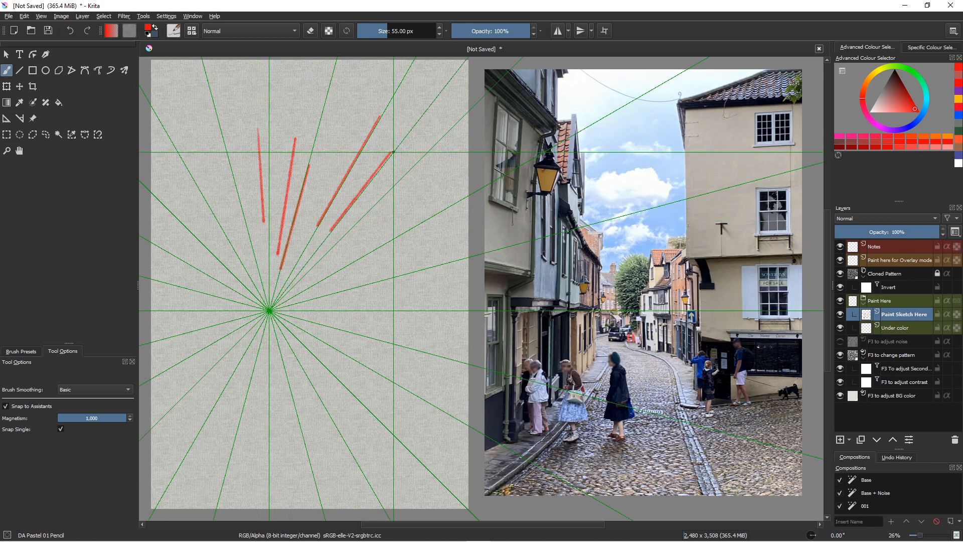
Step: Draw a horizontal red test line outward from the upper end of the rightmost fan line and a long vertical one down from that corner
left_click_drag(389, 151, 454, 150)
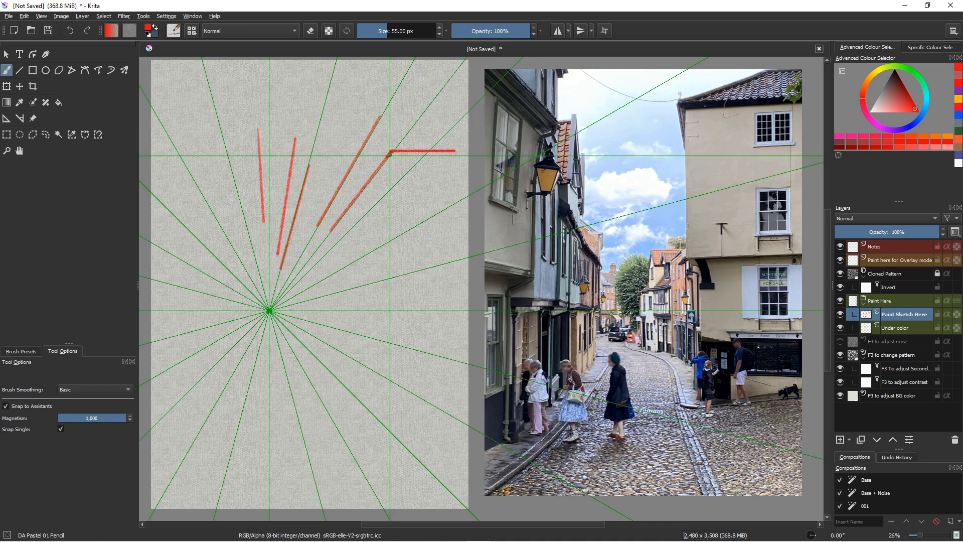
right_click(391, 158)
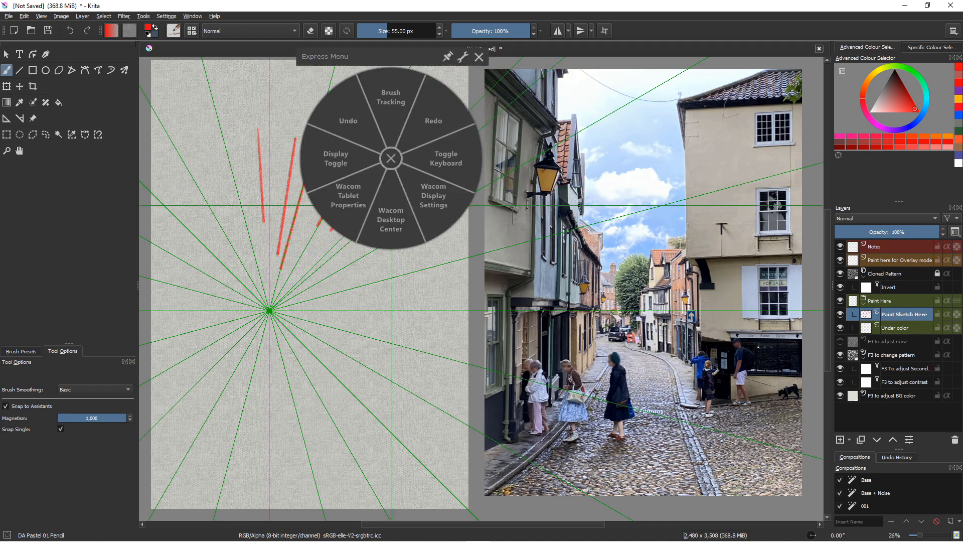
left_click(479, 57)
left_click_drag(392, 200, 392, 385)
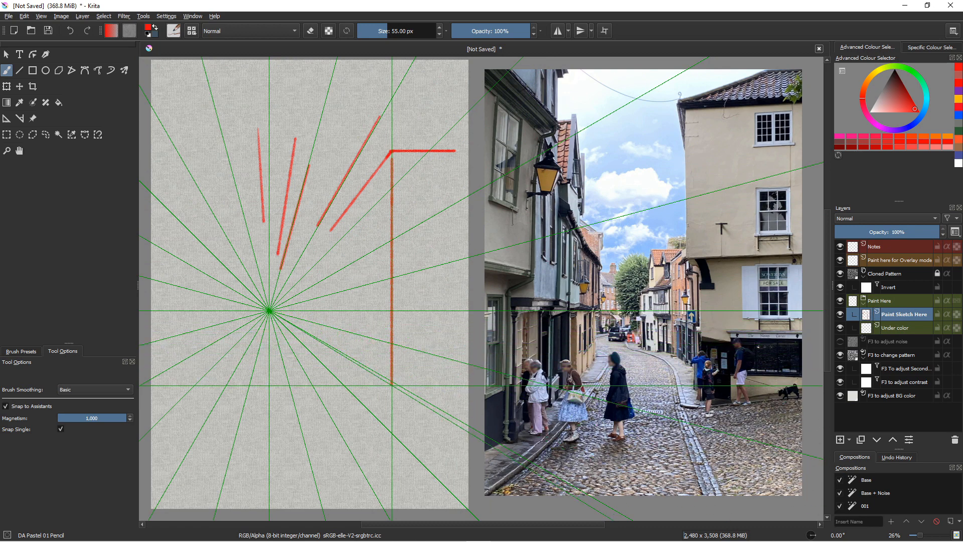
Step: Draw diagonal red test lines below and right of the vanishing point, adding snapped horizontal and vertical lines beside them
left_click_drag(309, 332, 397, 367)
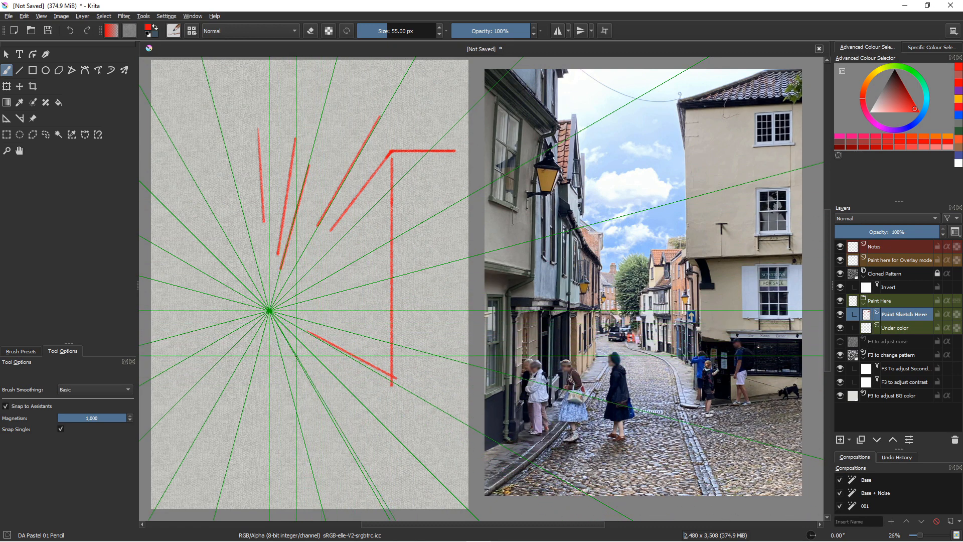
mouse_move(303, 343)
left_mouse_down()
mouse_move(389, 427)
mouse_move(455, 423)
left_mouse_up()
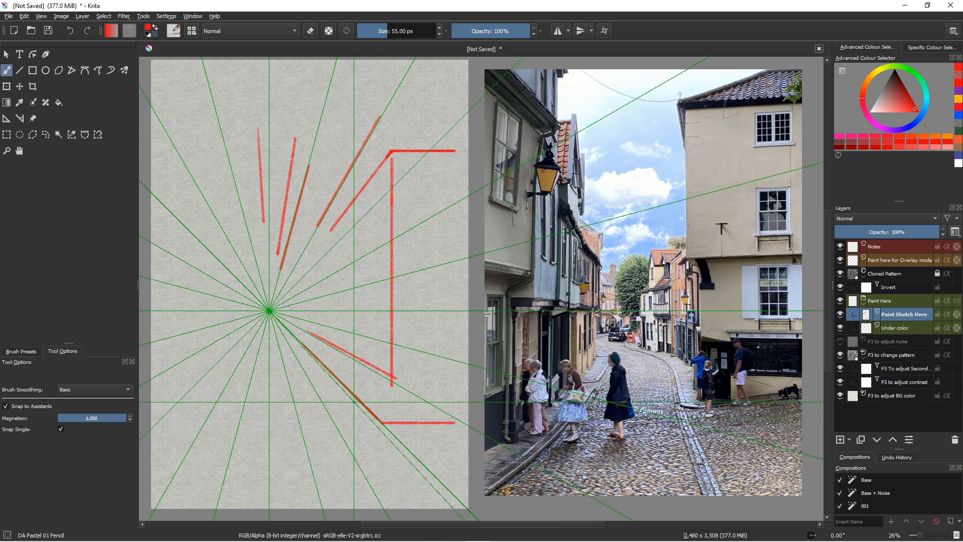
left_click_drag(355, 396, 355, 489)
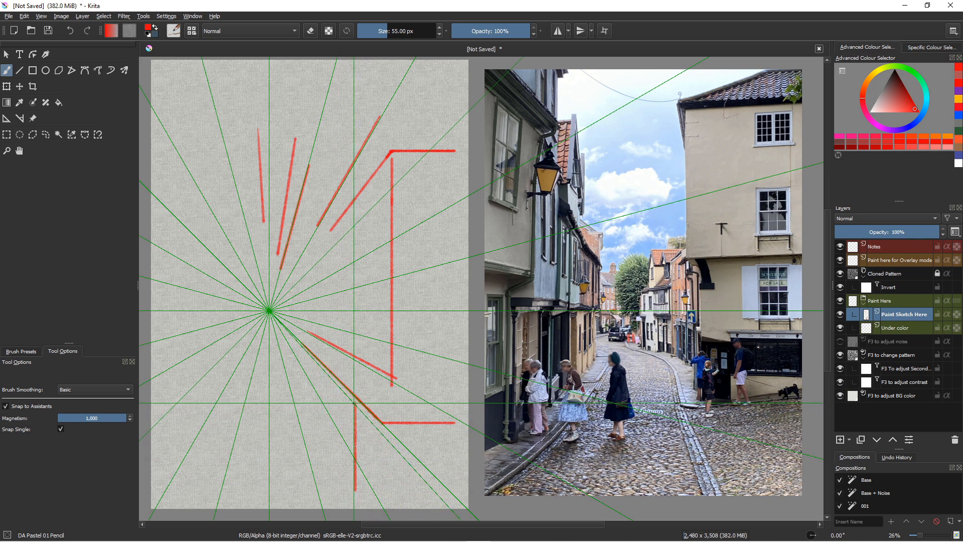
left_click_drag(354, 403, 255, 403)
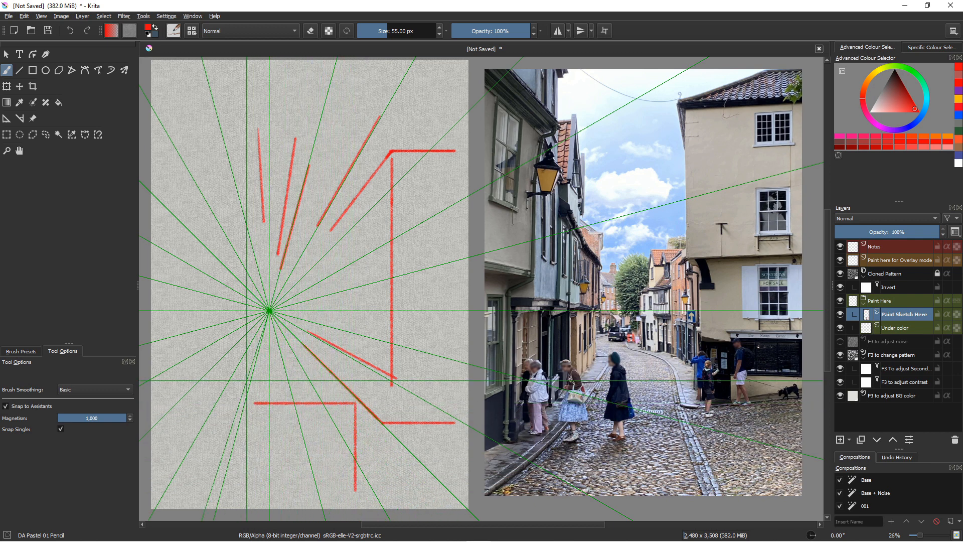
Step: Draw diagonal and vertical red test lines below and left of the vanishing point, and clear all test lines from the layer
left_click_drag(247, 332, 159, 419)
left_click_drag(248, 347, 248, 424)
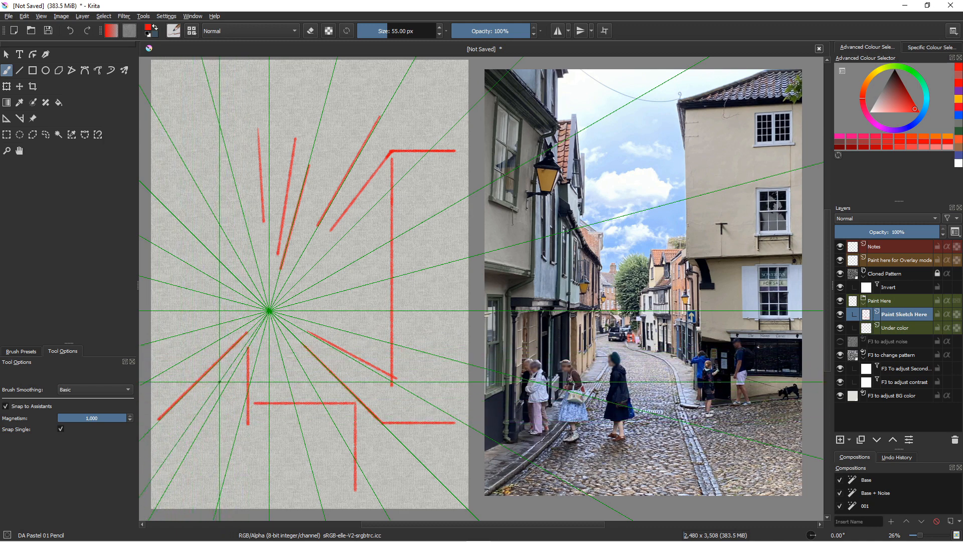
left_click_drag(238, 350, 158, 452)
left_click_drag(202, 414, 202, 436)
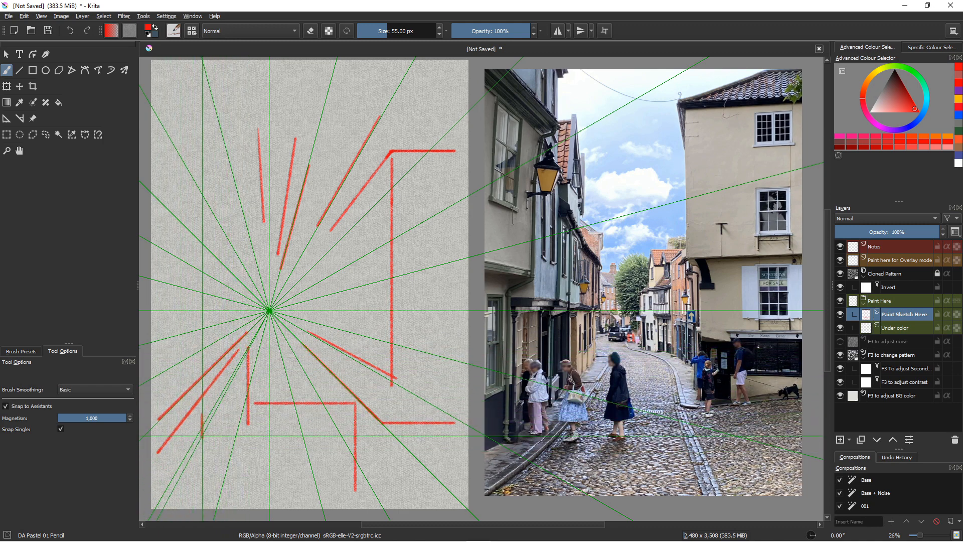
key("Delete")
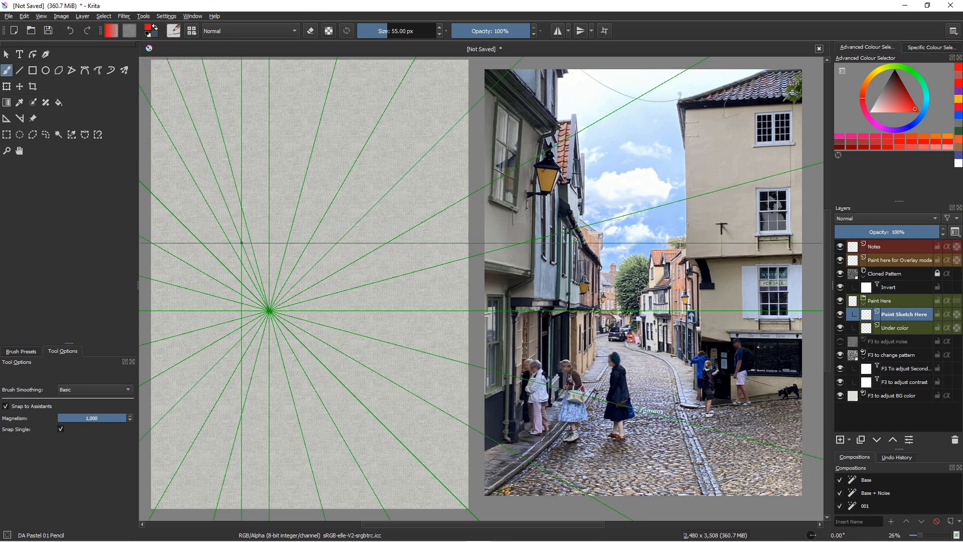
Step: Draw one vertical red test line in two joined strokes, just above and left of the vanishing point
left_click_drag(241, 241, 241, 272)
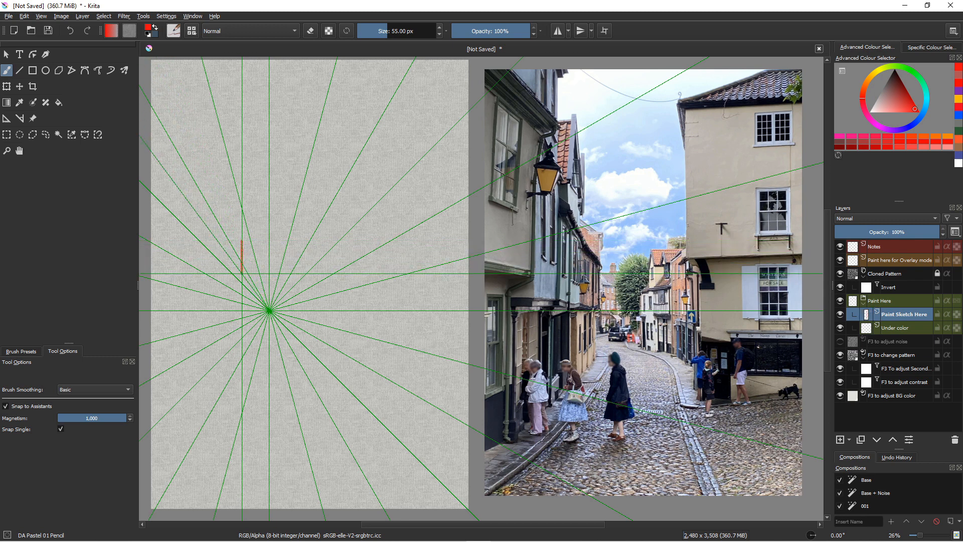
left_click_drag(241, 274, 241, 304)
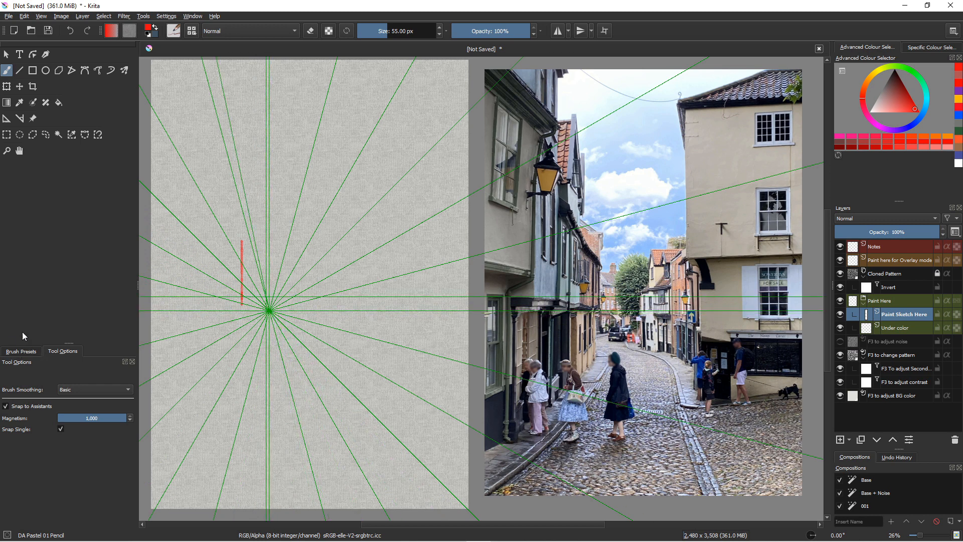
Step: Move the vanishing point assistant slightly to the right on the page
left_click(19, 119)
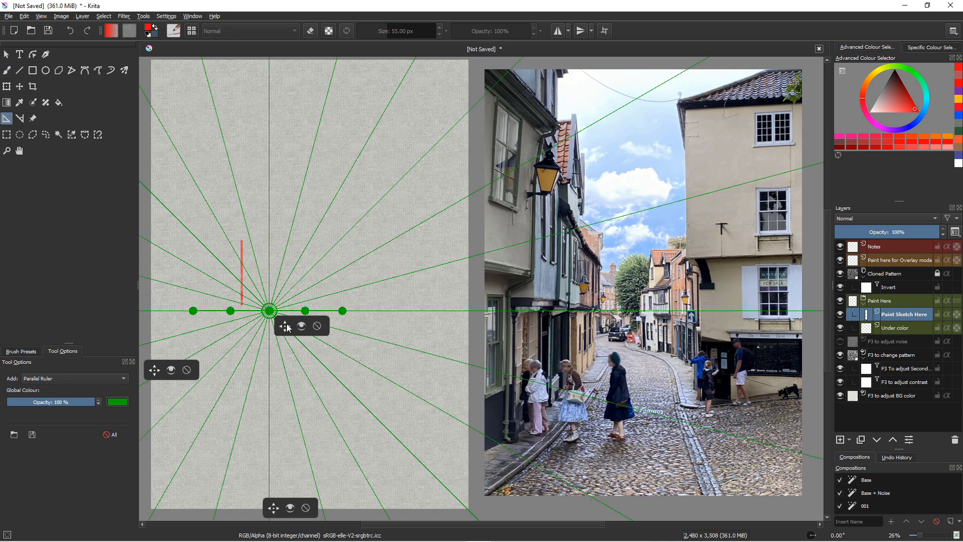
left_click_drag(284, 327, 287, 327)
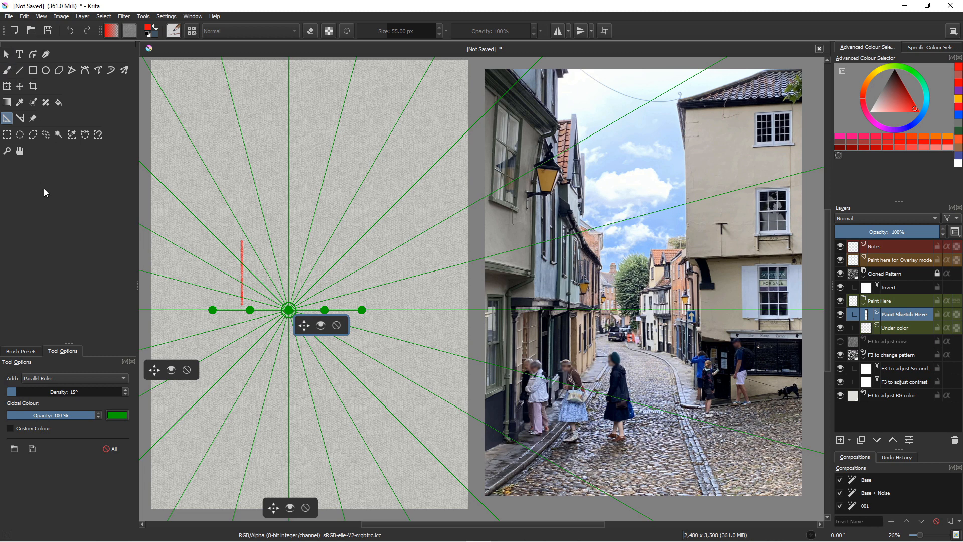
Step: Turn off Snap to Assistants, erase the vertical test line with the Eraser Circle brush, and restore snapping with the pastel pencil
left_click(7, 72)
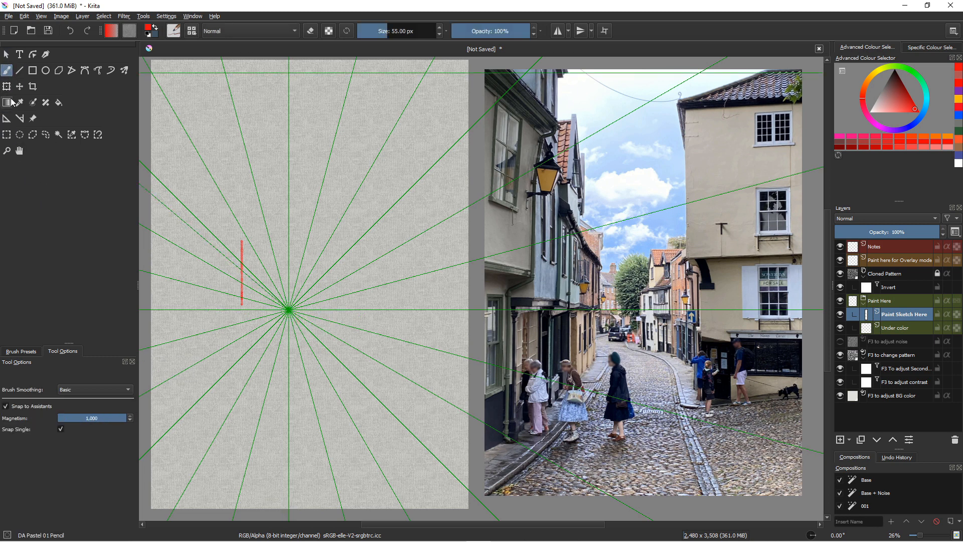
left_click(6, 406)
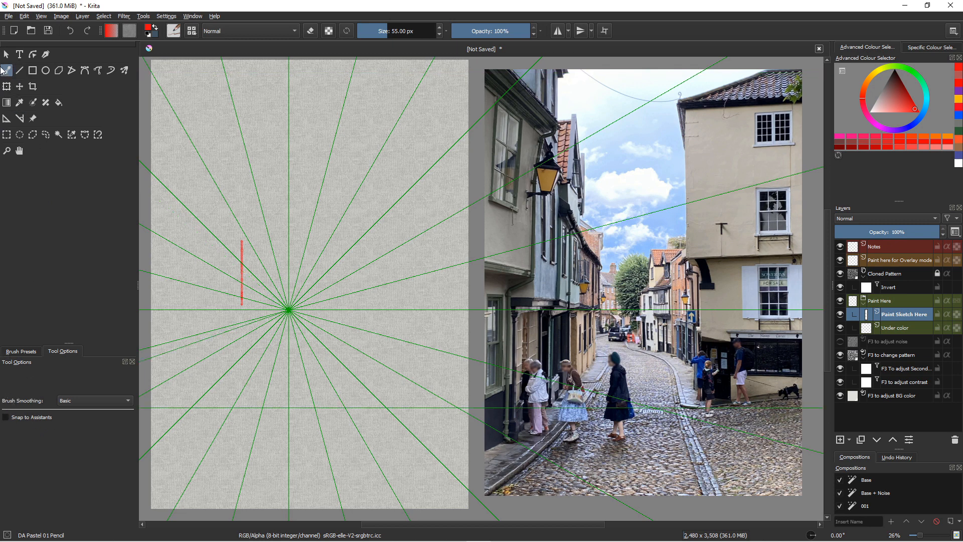
key("e")
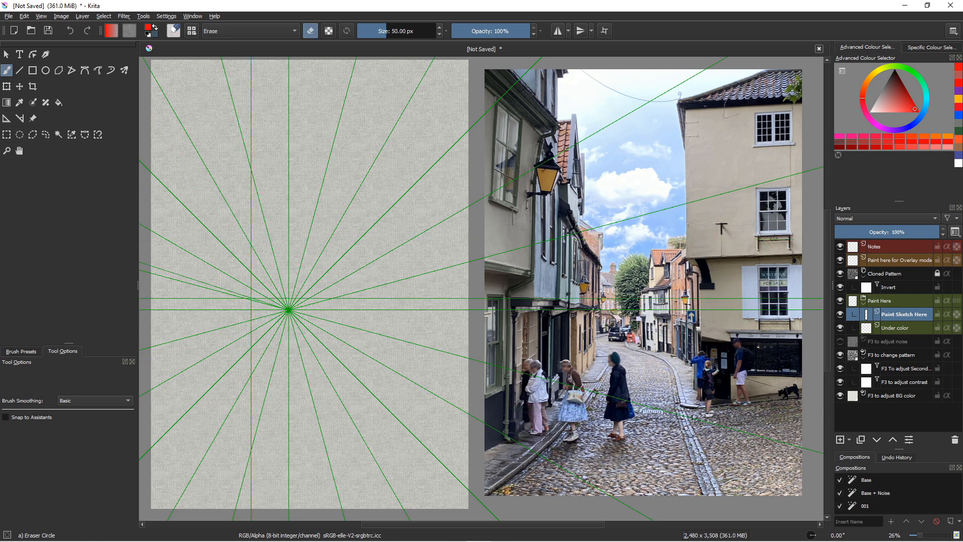
left_click(6, 417)
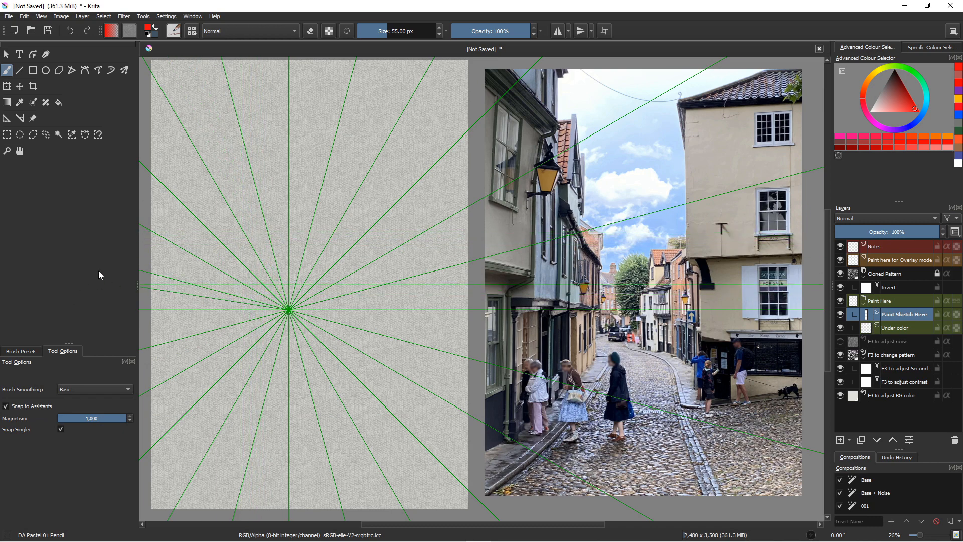
key("e")
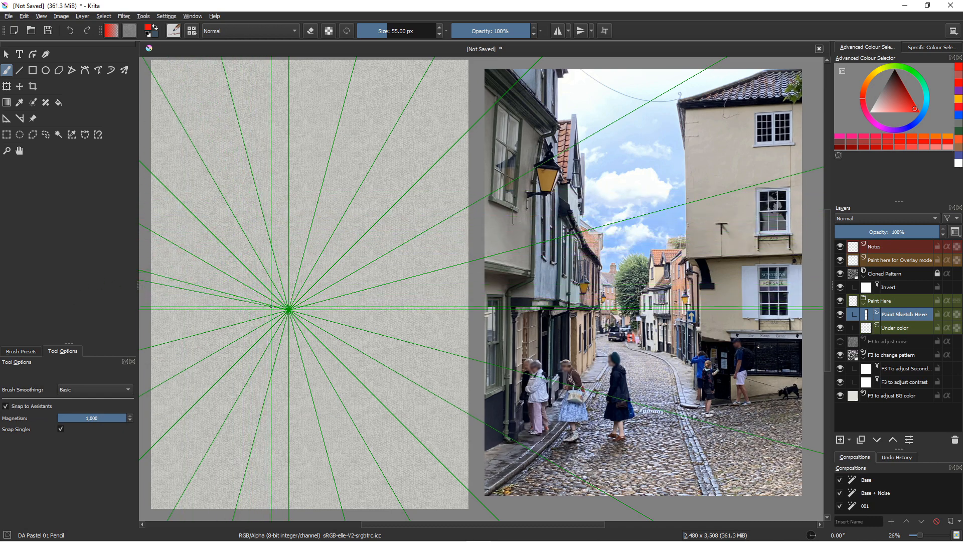
Step: Draw four vertical red lines, taller away from the vanishing point on its left side, and a diagonal line toward that point across their upper ends
left_click_drag(269, 307, 269, 234)
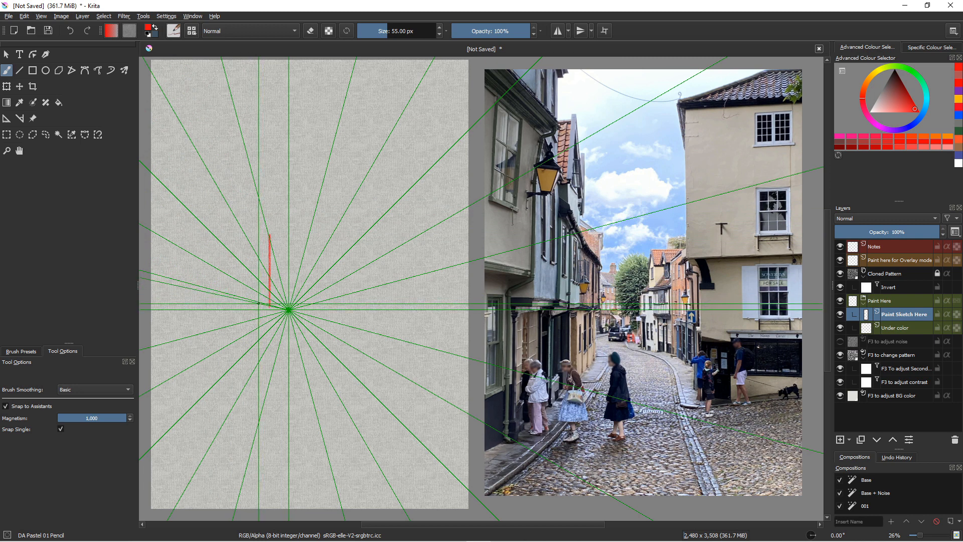
left_click_drag(258, 305, 259, 229)
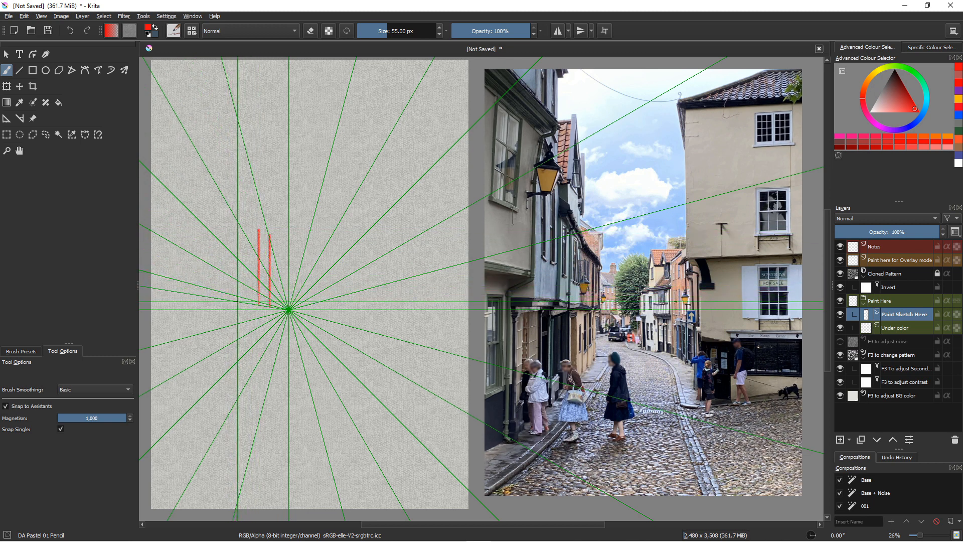
left_click_drag(238, 300, 238, 203)
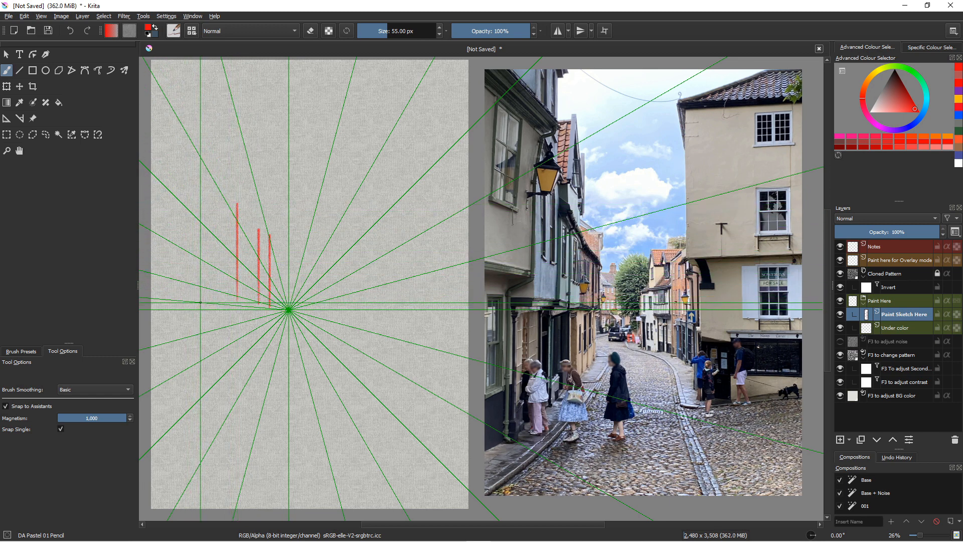
left_click_drag(199, 301, 199, 163)
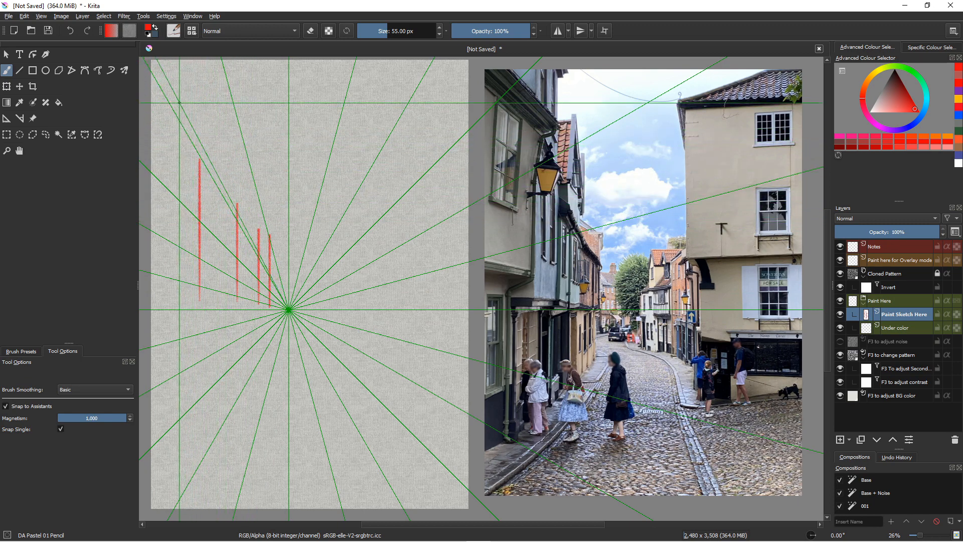
mouse_move(186, 132)
left_mouse_down()
mouse_move(276, 290)
mouse_move(176, 116)
left_mouse_up()
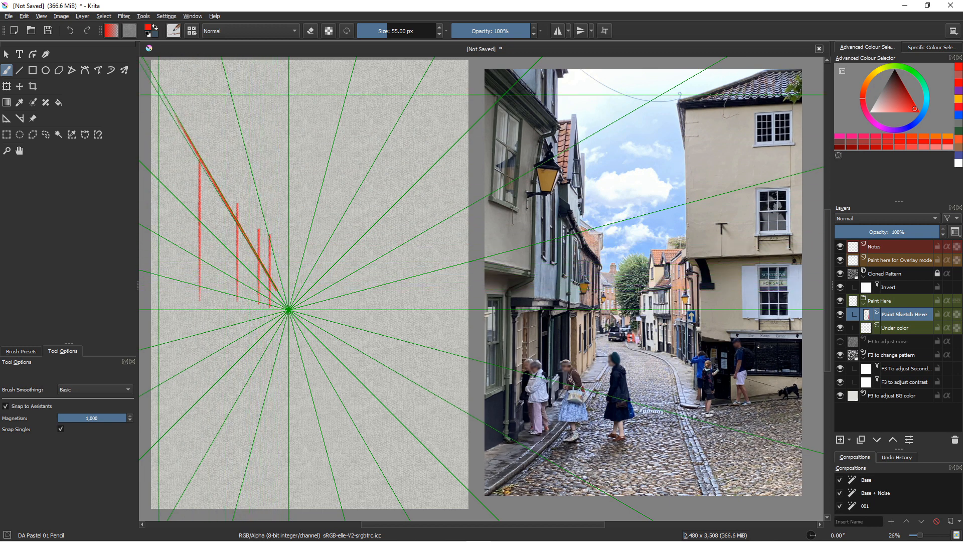
Step: Clear the Paint Sketch Here layer, and undo the clearing
key("Delete")
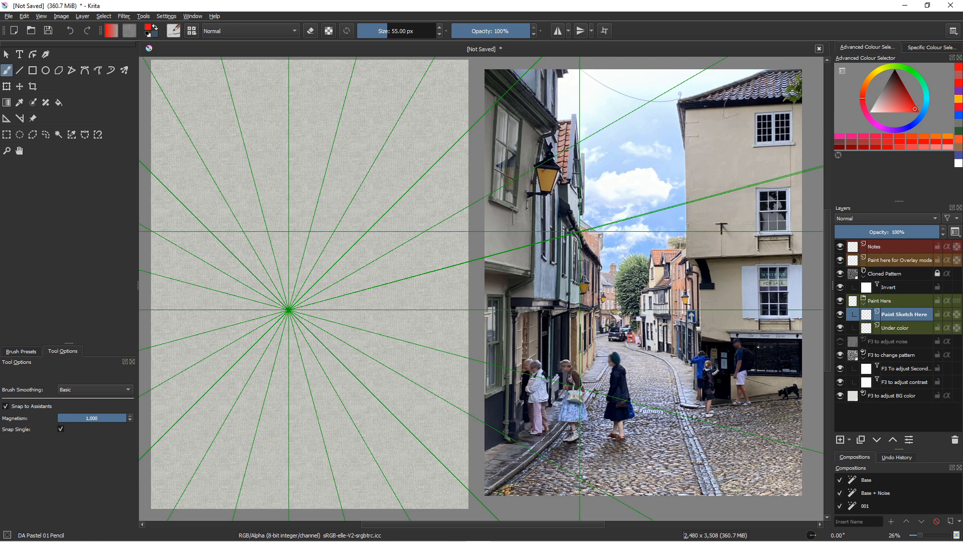
left_click(25, 17)
left_click(38, 28)
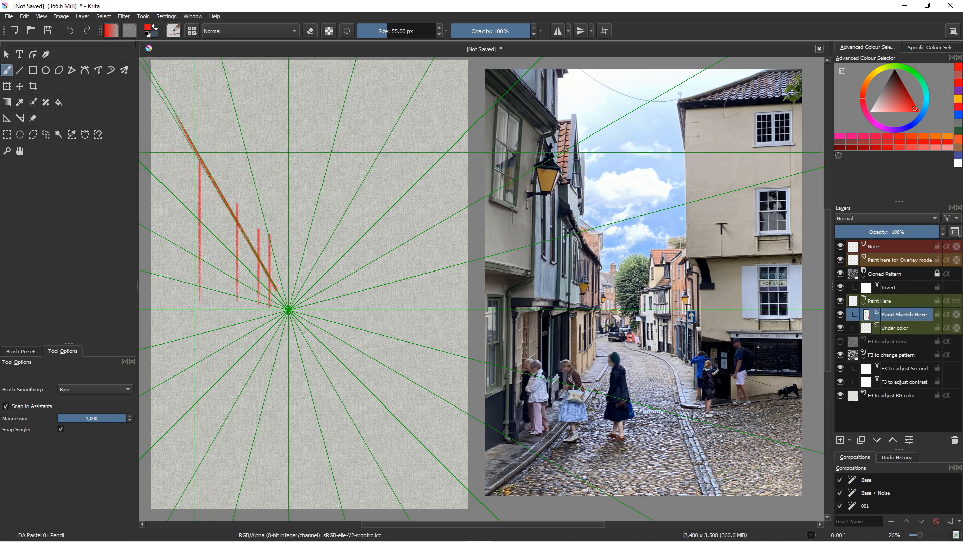
Step: Turn Snap to Assistants off and back on
left_click(9, 407)
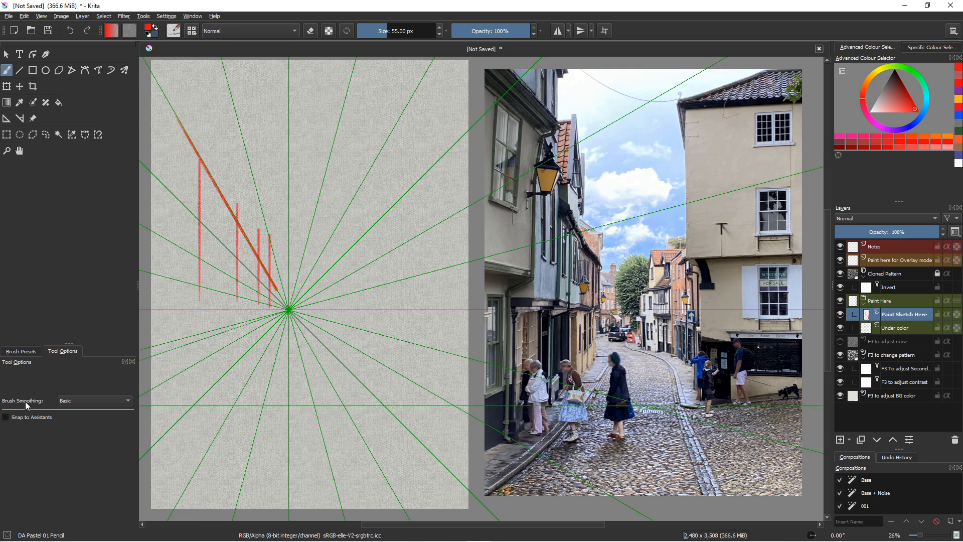
left_click(9, 417)
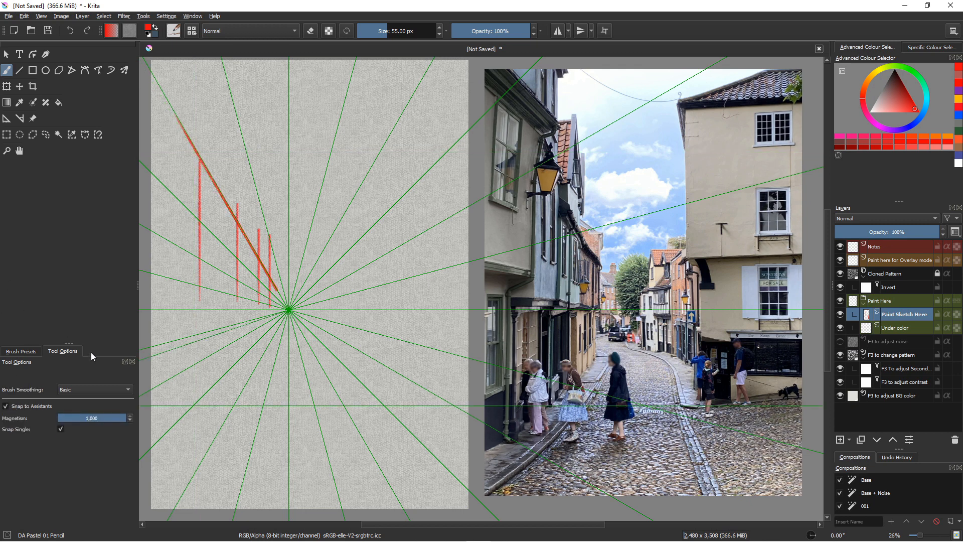
Step: Undo the diagonal line across the four red verticals, try another one toward the vanishing point, and undo it too
key("ctrl+z")
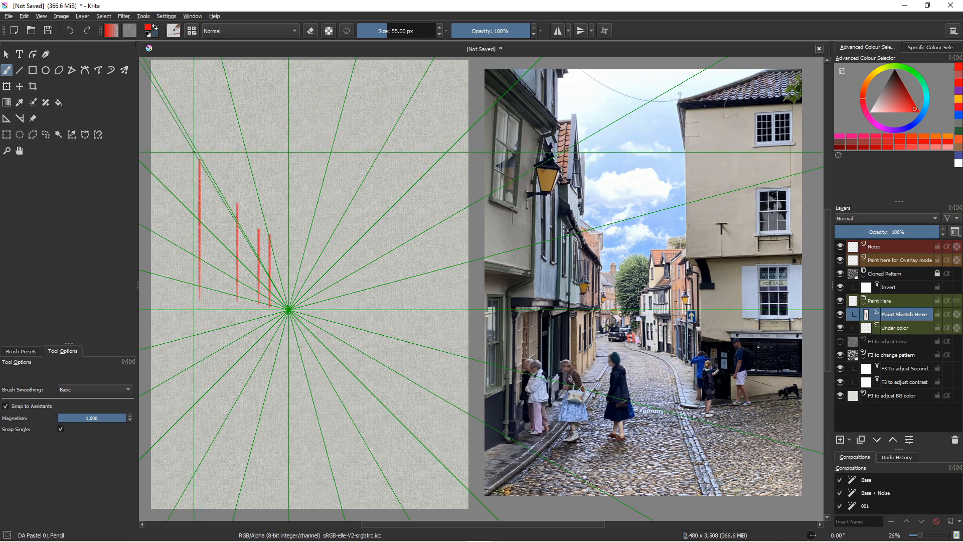
left_click_drag(188, 118, 265, 264)
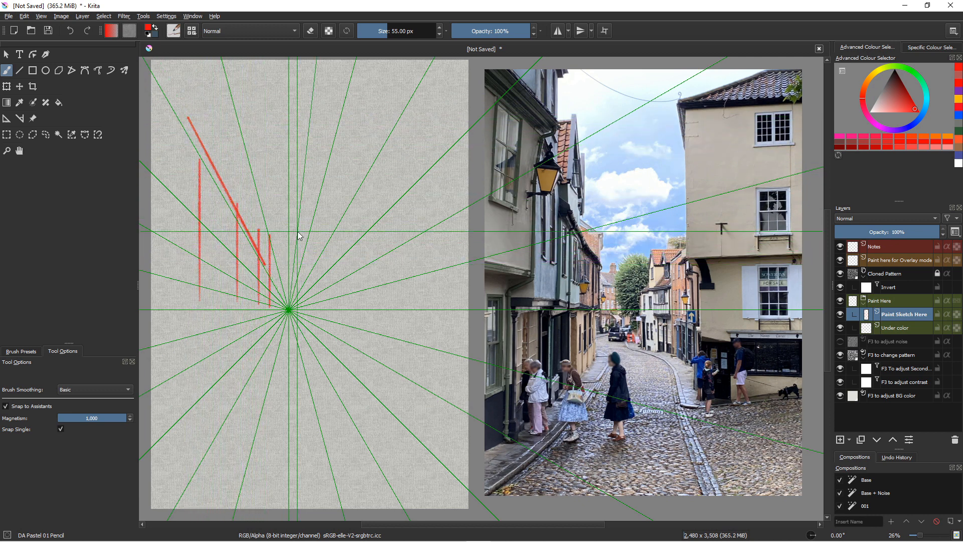
key("ctrl+z")
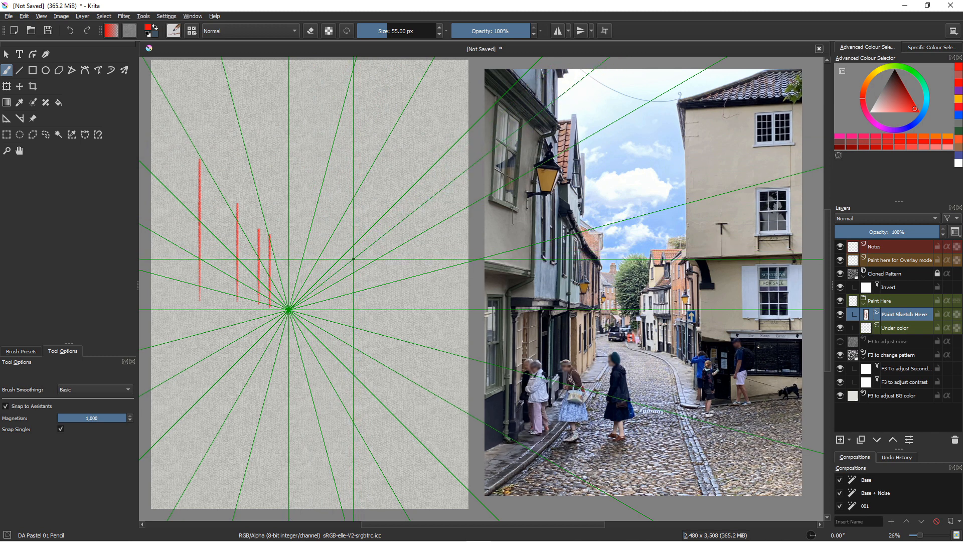
Step: Outline the building to the right of the vanishing point with a vertical corner, horizontal roof and overhang lines, and a recessed lower wall line
left_click_drag(353, 260, 353, 111)
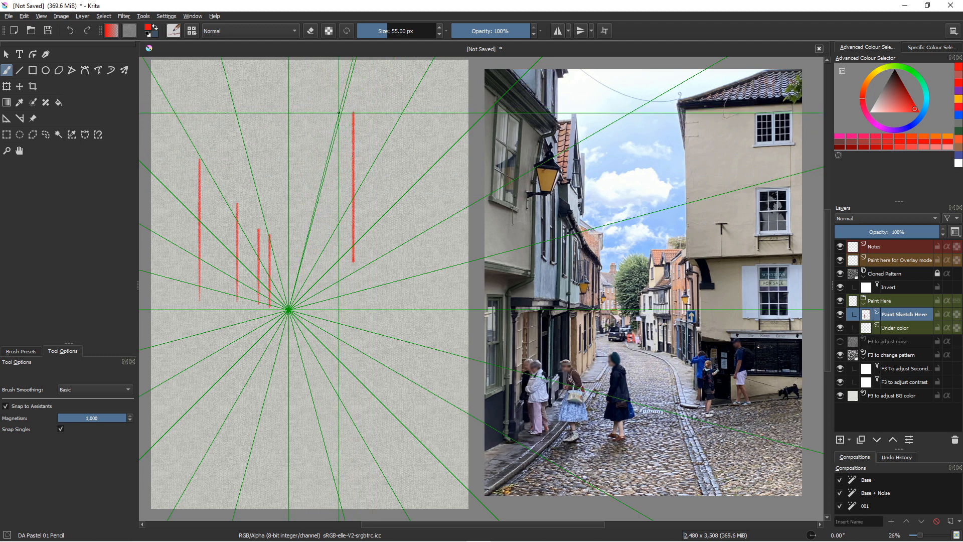
mouse_move(354, 110)
left_mouse_down()
mouse_move(357, 95)
mouse_move(382, 114)
mouse_move(506, 115)
left_mouse_up()
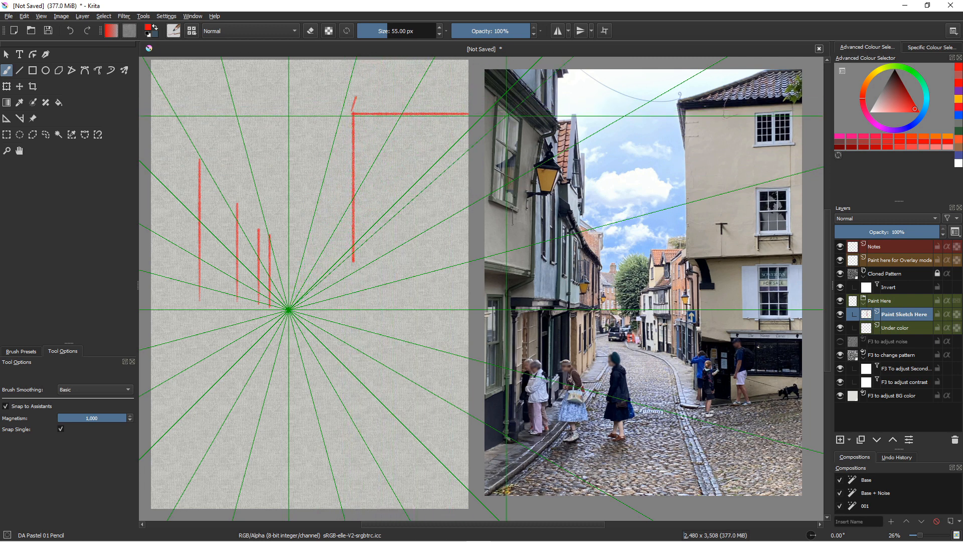
key("ctrl+z")
key("ctrl+z")
mouse_move(353, 112)
left_mouse_down()
mouse_move(433, 111)
mouse_move(550, 145)
left_mouse_up()
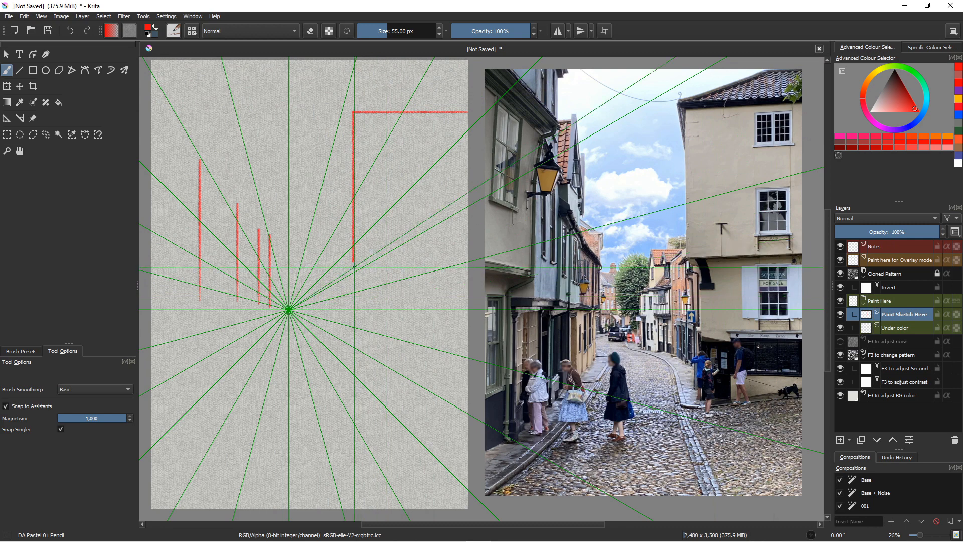
left_click_drag(353, 262, 451, 261)
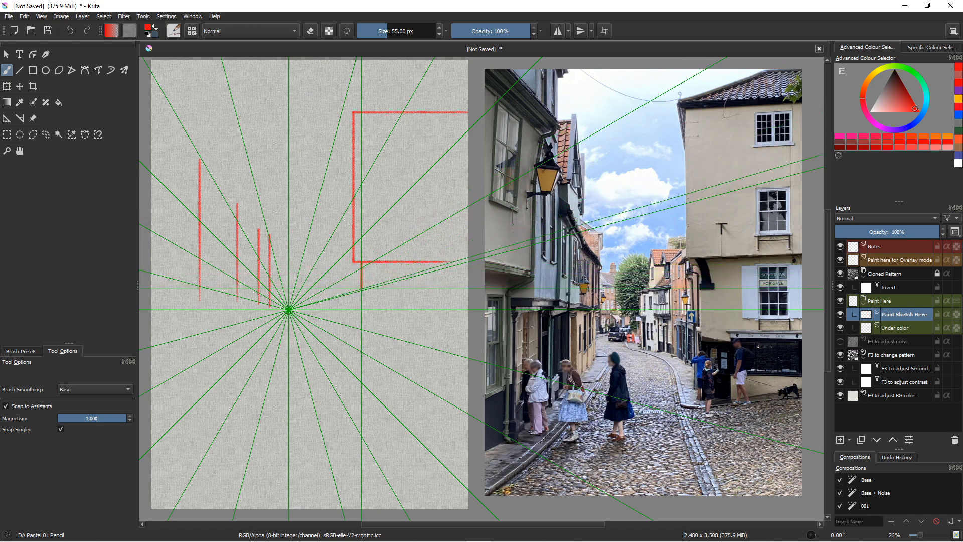
left_click_drag(361, 262, 361, 407)
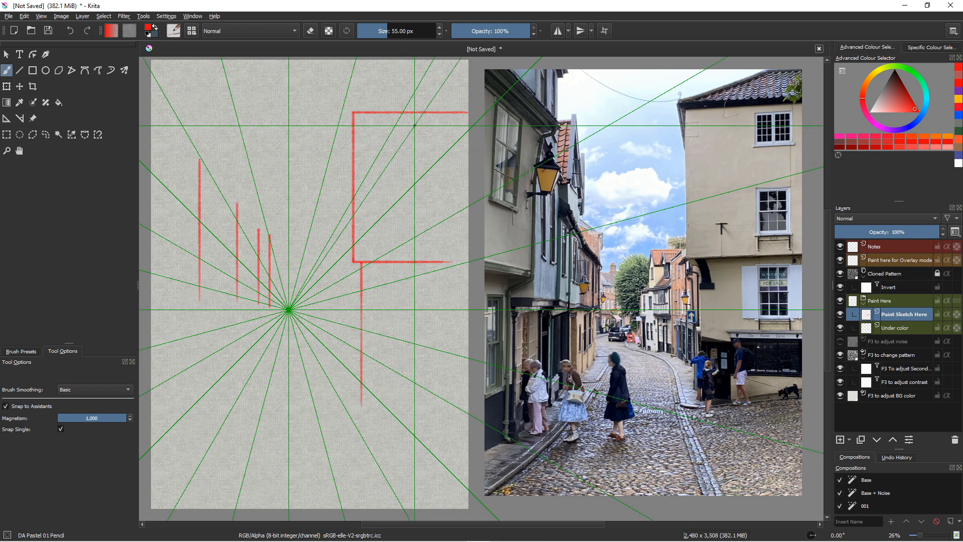
Step: Draw a diagonal line toward the vanishing point across the building's corner and two long vertical guides for the window sides
left_click_drag(414, 121, 342, 229)
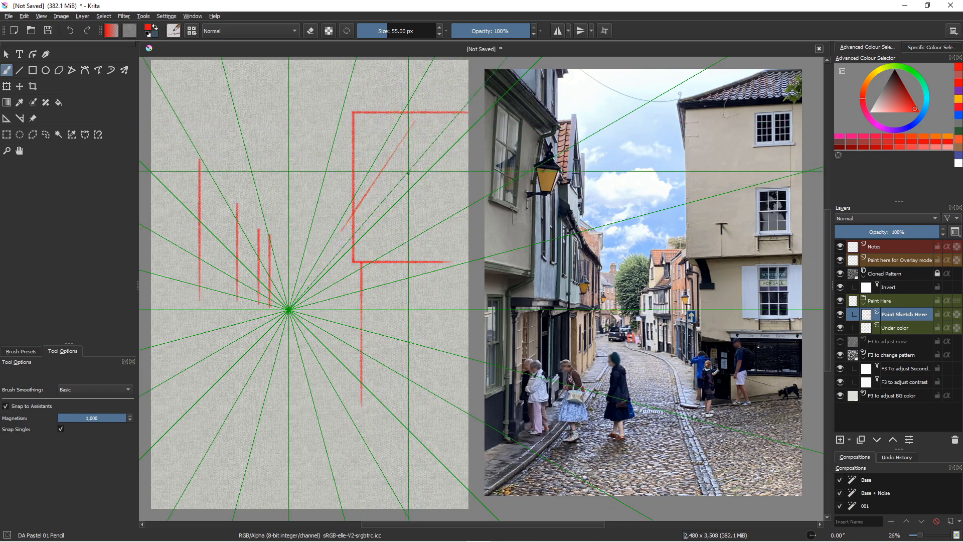
left_click_drag(417, 125, 418, 388)
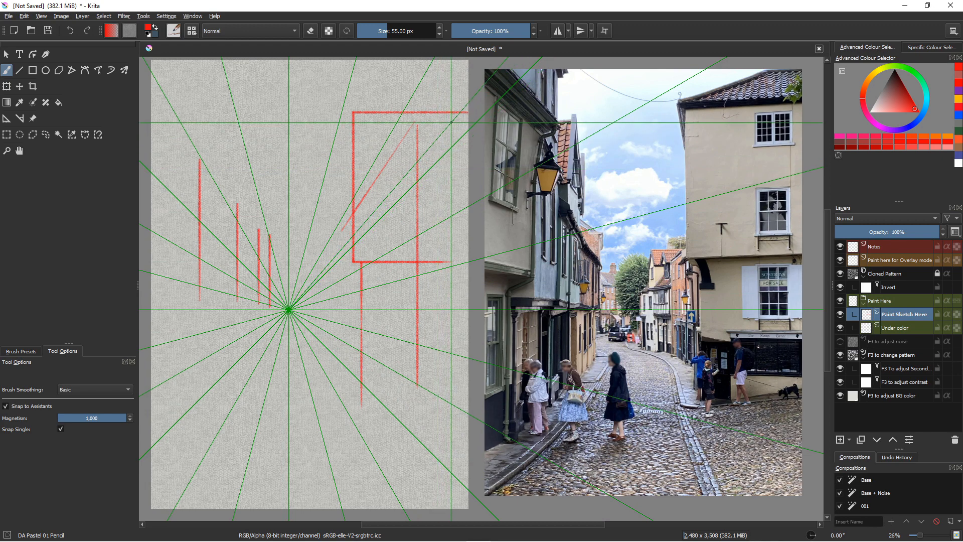
left_click_drag(451, 122, 398, 183)
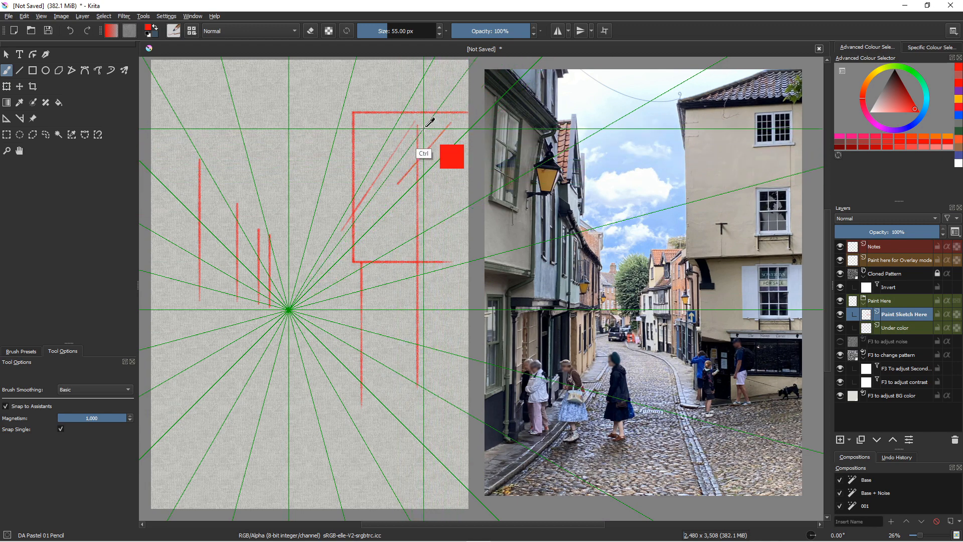
key("ctrl+z")
left_click_drag(450, 123, 449, 412)
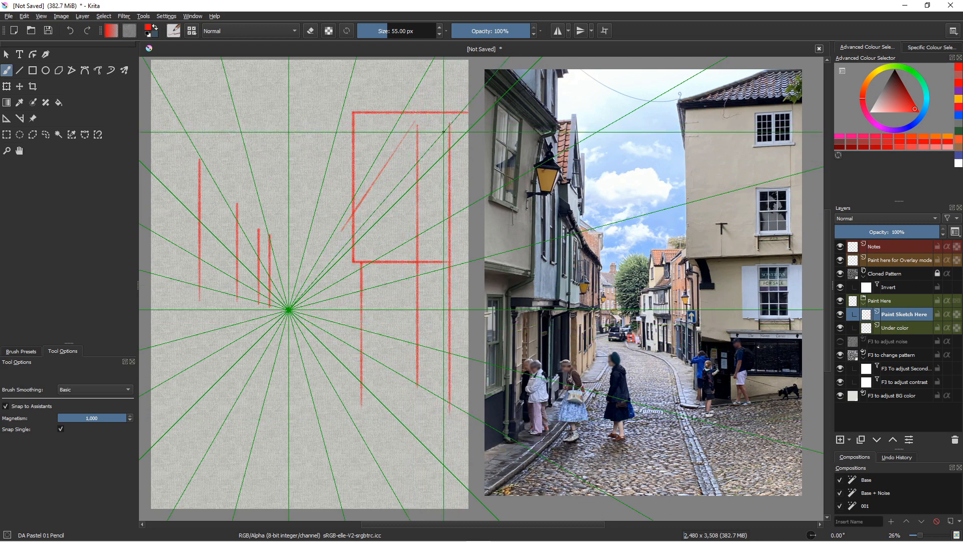
Step: Draw horizontal lines between the two vertical guides for the tops and bottoms of the upper and middle windows
left_click_drag(451, 126, 412, 127)
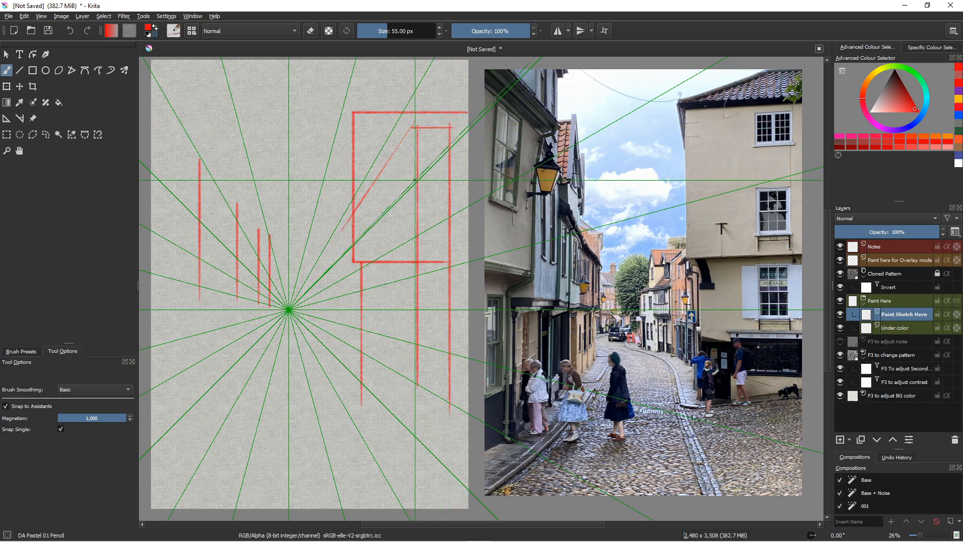
left_click_drag(450, 157, 416, 157)
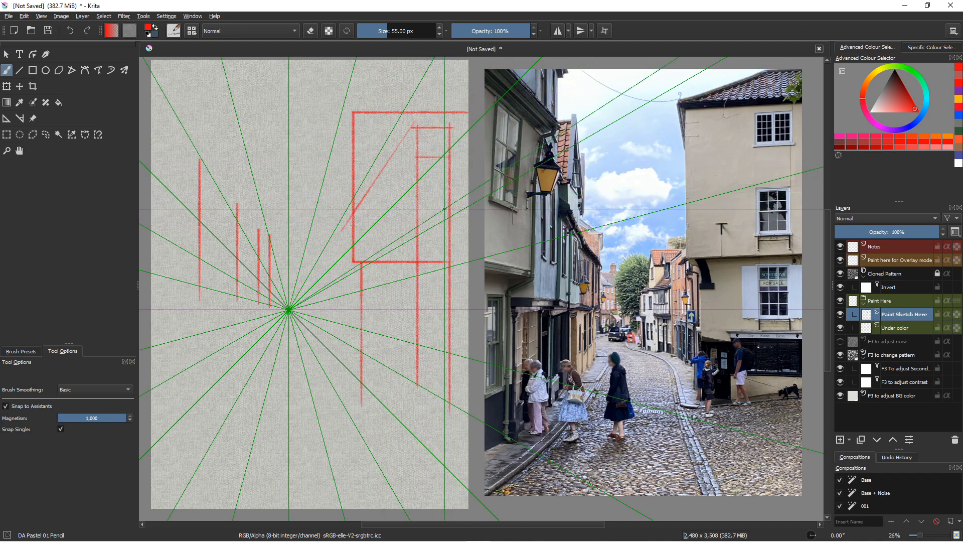
left_click_drag(428, 217, 449, 205)
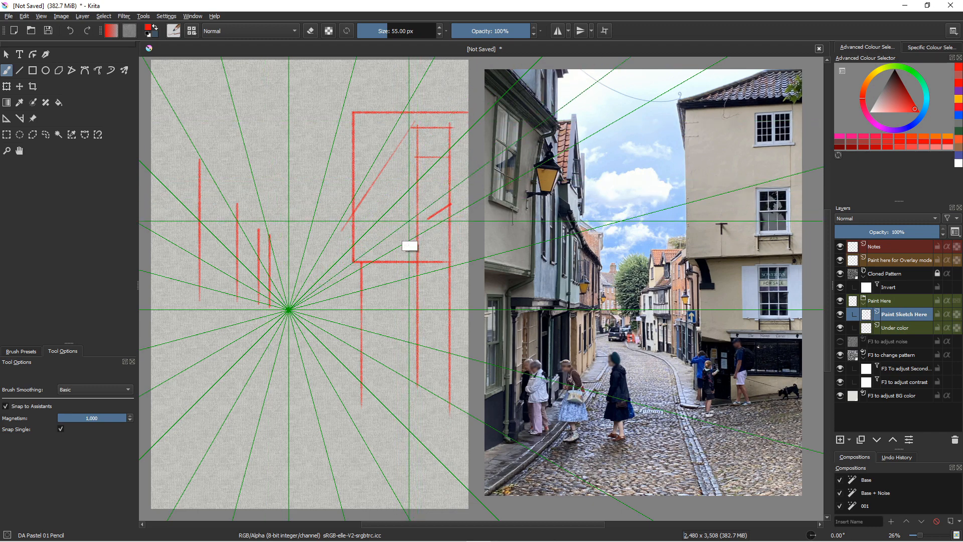
key("ctrl+z")
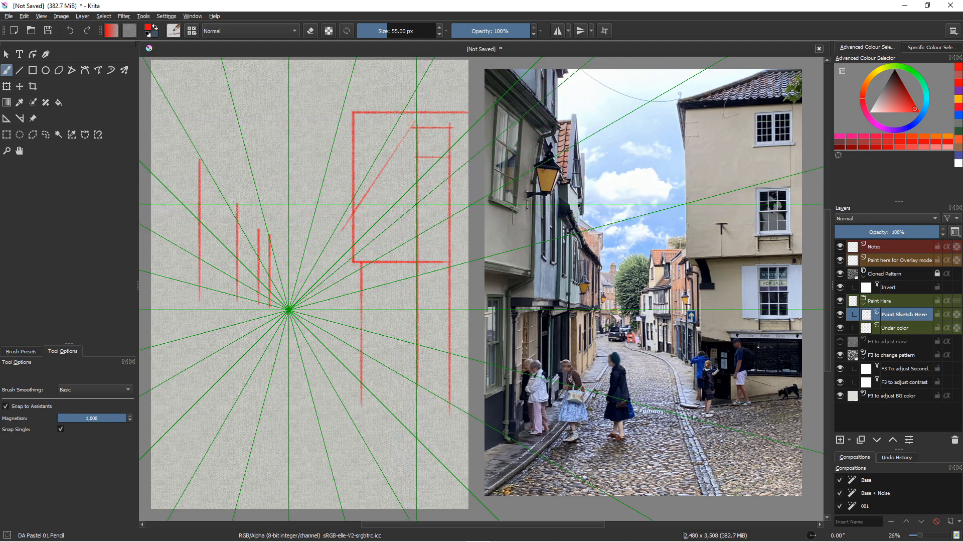
left_click_drag(415, 203, 453, 203)
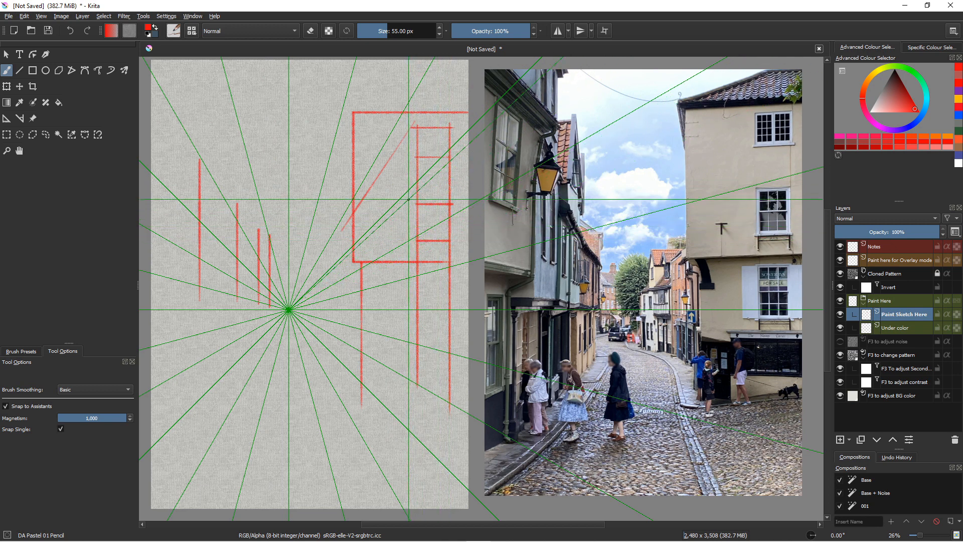
mouse_move(416, 195)
left_mouse_down()
mouse_move(451, 194)
mouse_move(416, 194)
left_mouse_up()
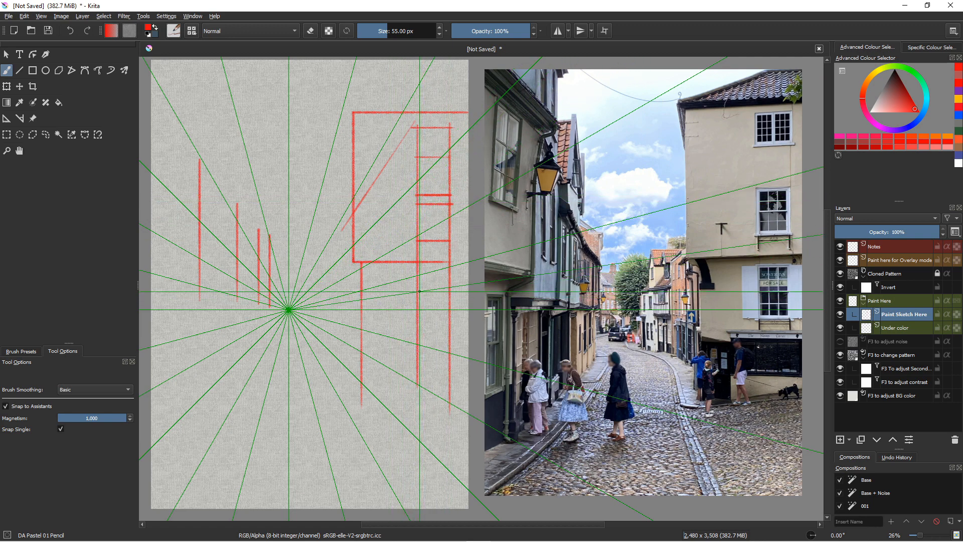
Step: Draw the lower window's top and bottom lines between the vertical guides, redoing the bottom line higher up
mouse_move(417, 275)
left_mouse_down()
mouse_move(446, 267)
mouse_move(415, 276)
left_mouse_up()
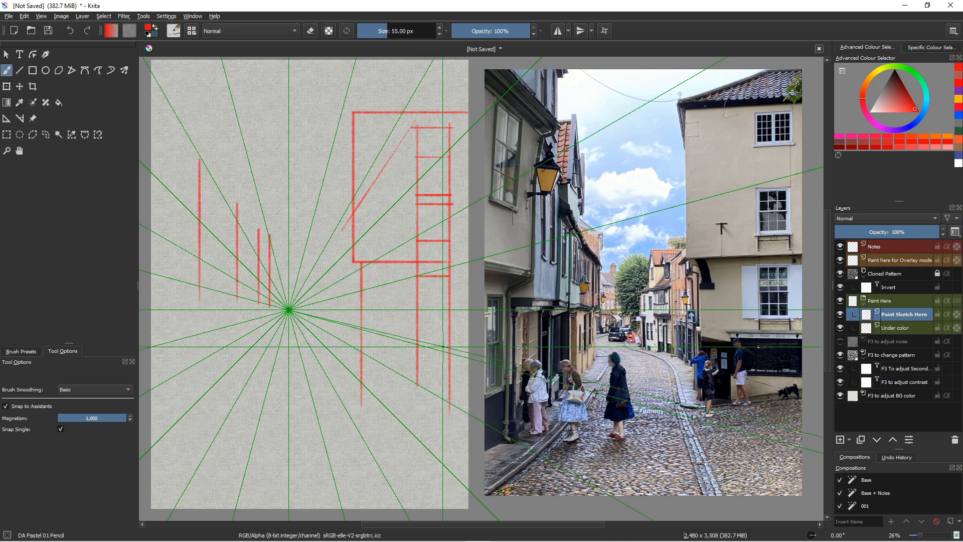
left_click_drag(449, 339, 421, 339)
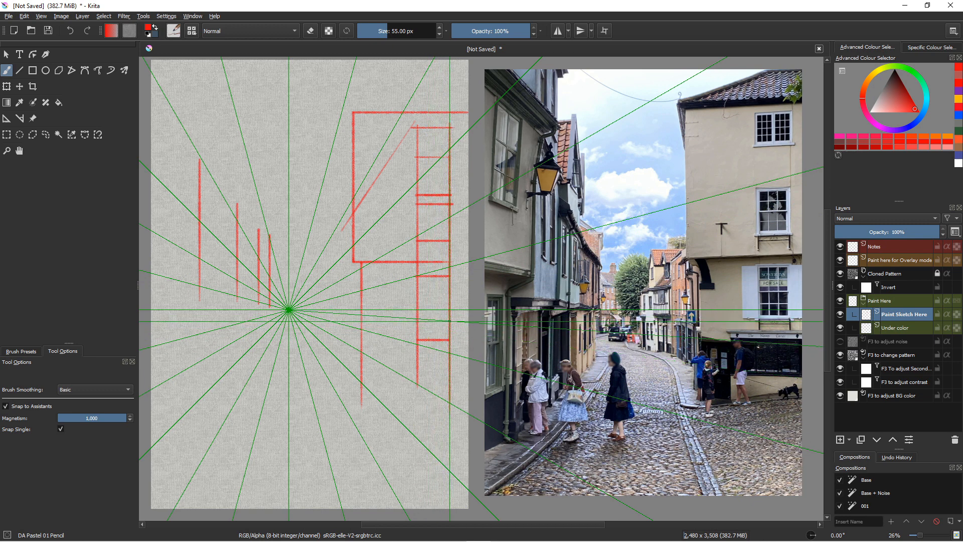
key("ctrl+z")
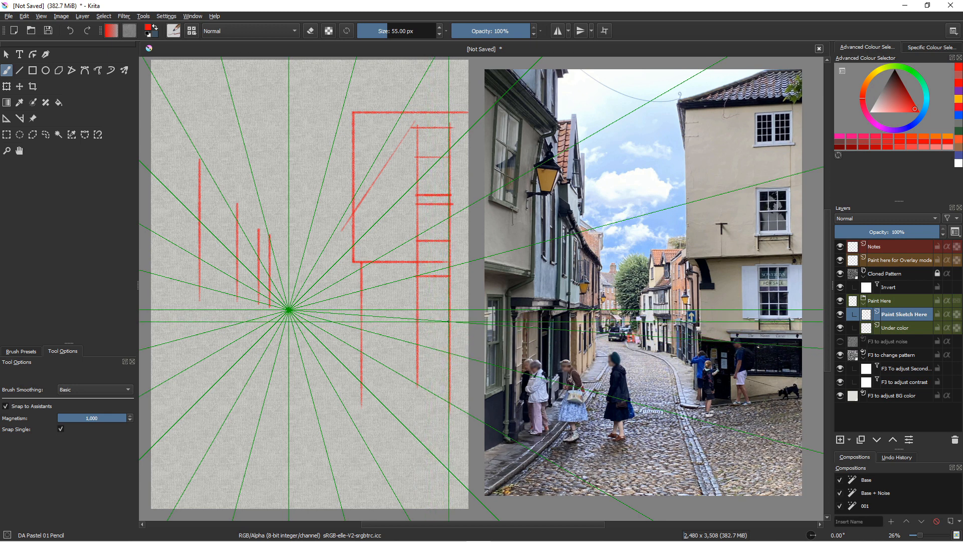
left_click_drag(449, 320, 417, 320)
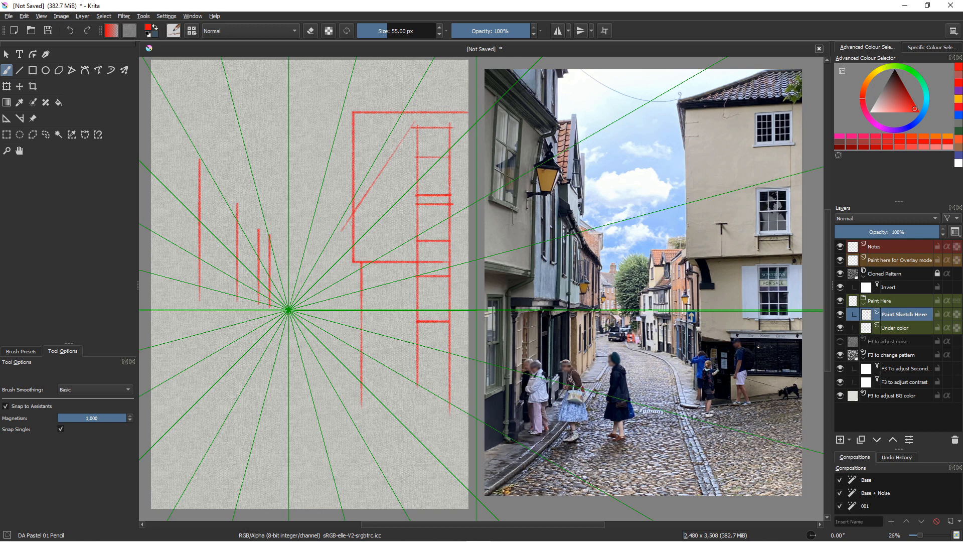
Step: With Snap to Assistants off, erase the guide lines between and below the three windows using the Eraser Circle brush
left_click(8, 407)
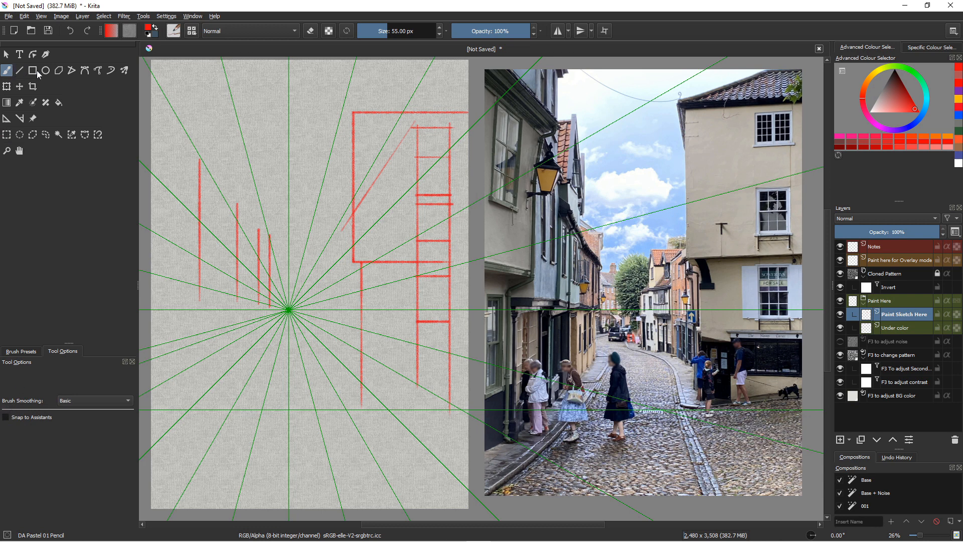
key("e")
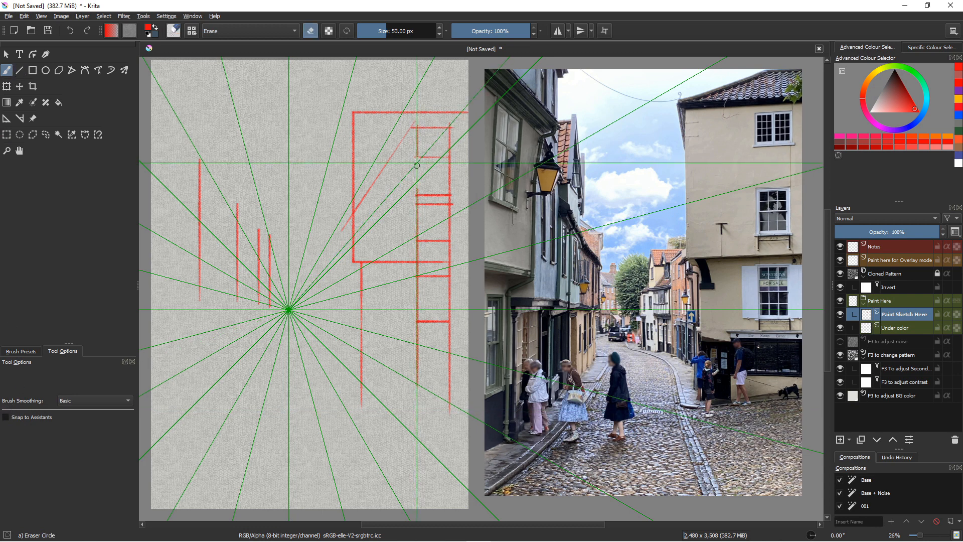
left_click_drag(416, 190, 418, 158)
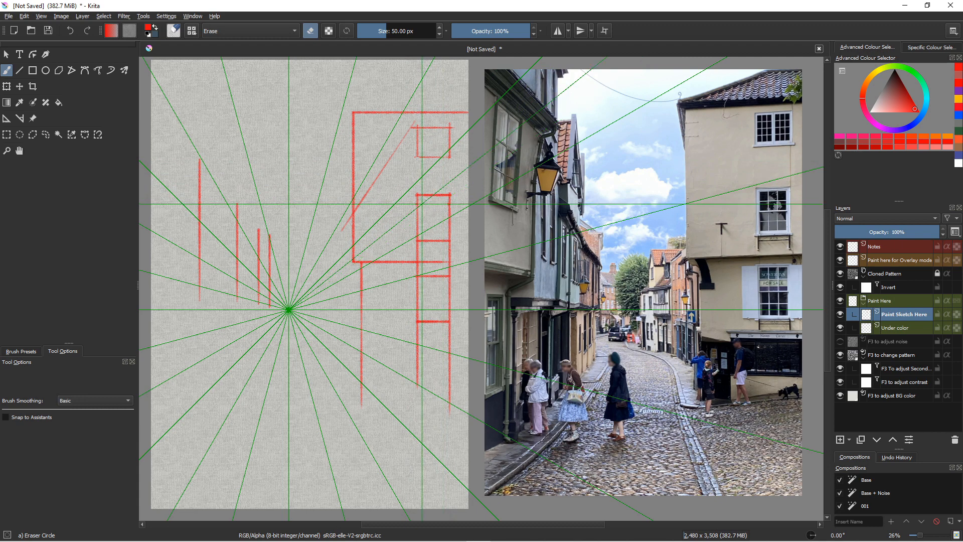
left_click(4, 416)
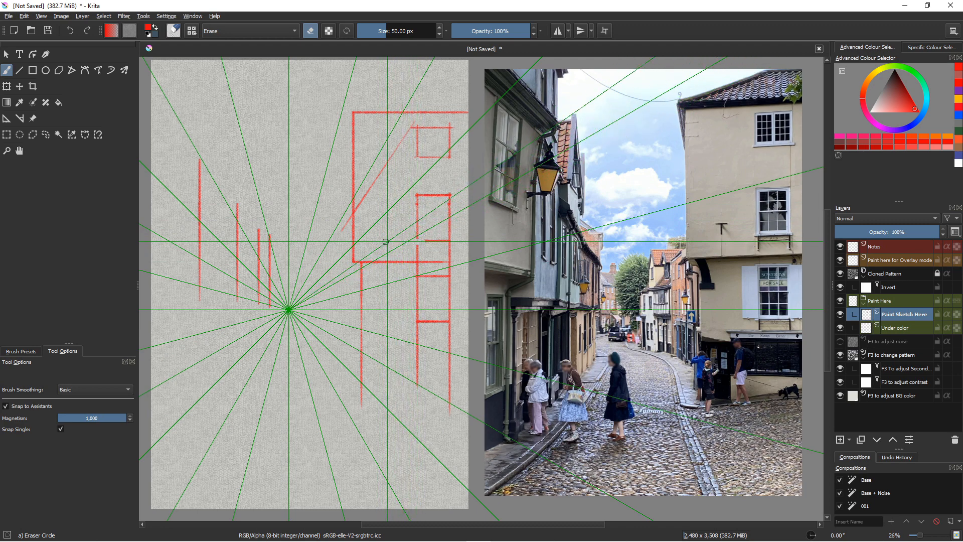
left_click(6, 406)
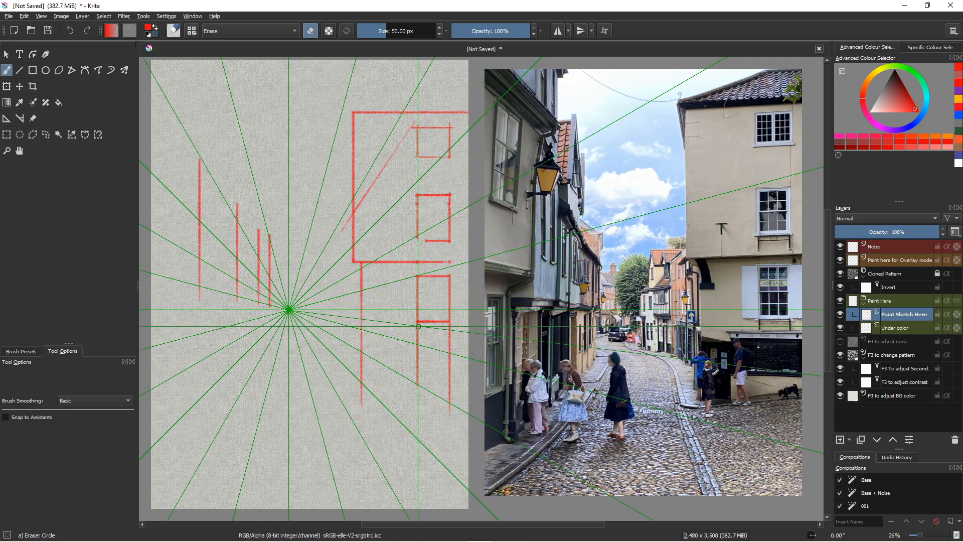
left_click_drag(419, 372, 418, 396)
left_click_drag(450, 325, 453, 390)
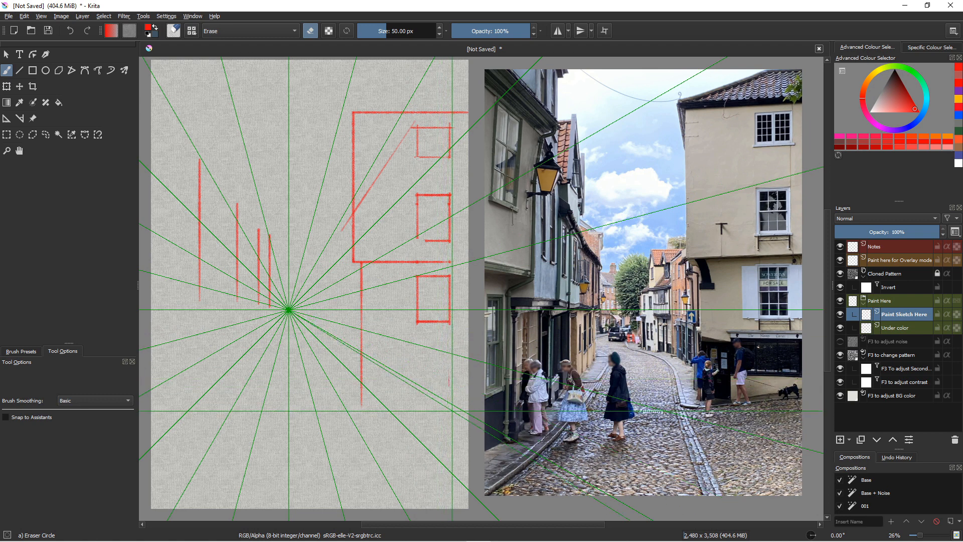
Step: Restore Snap to Assistants and the pastel pencil, and draw the shopfront's horizontal fascia lines with a rectangular window outline below them
left_click(6, 418)
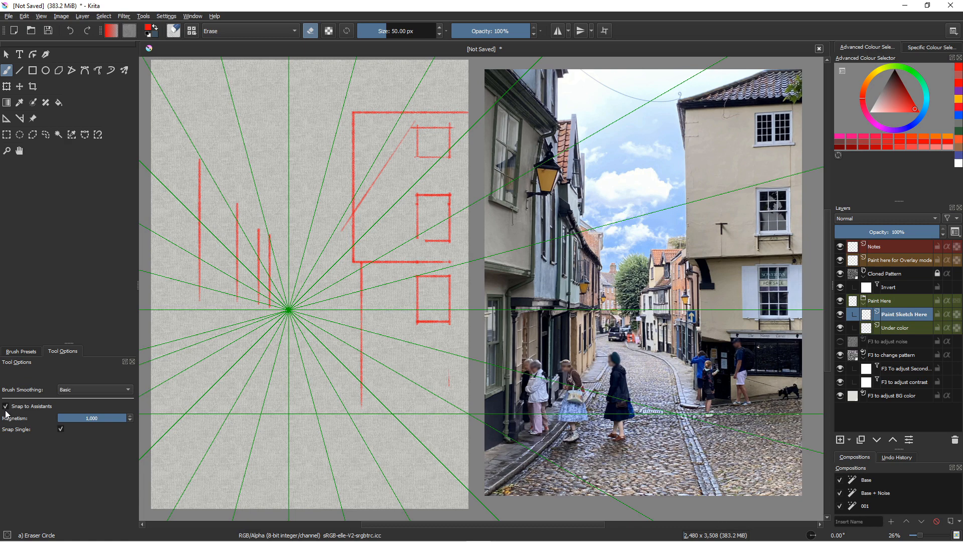
key("e")
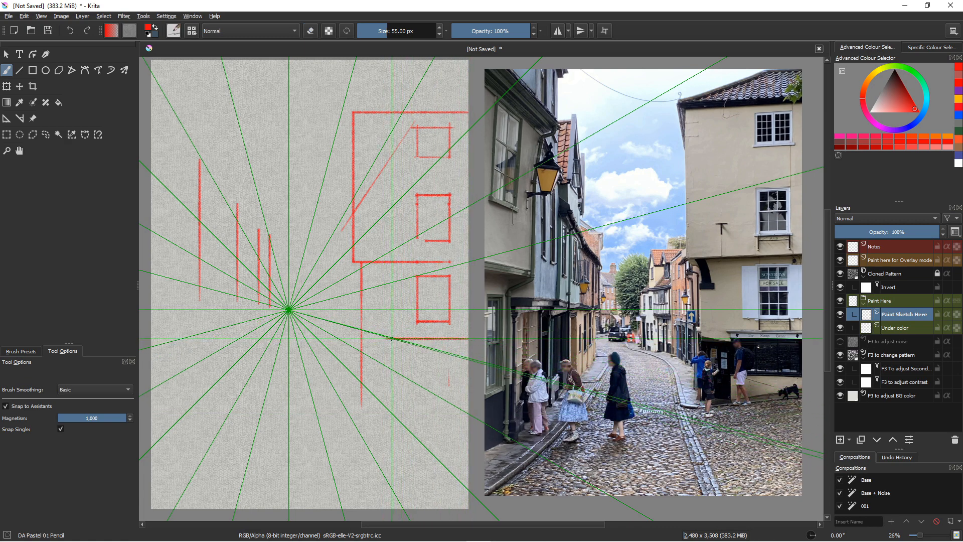
mouse_move(392, 339)
left_mouse_down()
mouse_move(386, 343)
mouse_move(440, 357)
left_mouse_up()
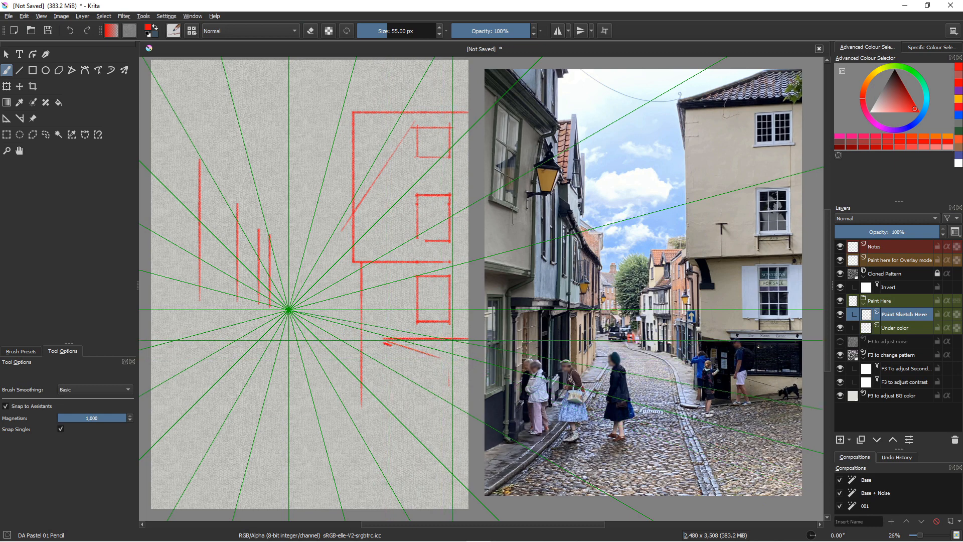
key("ctrl+z")
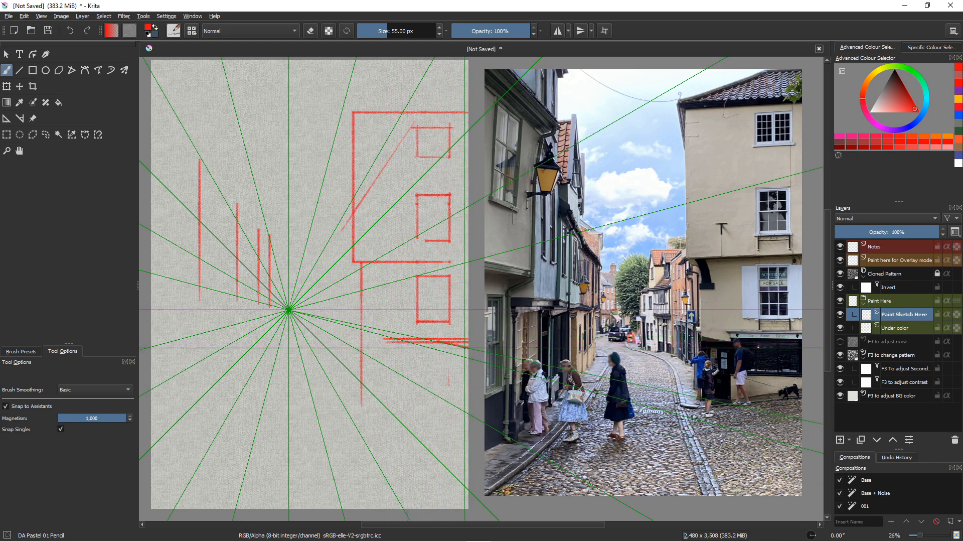
key("ctrl")
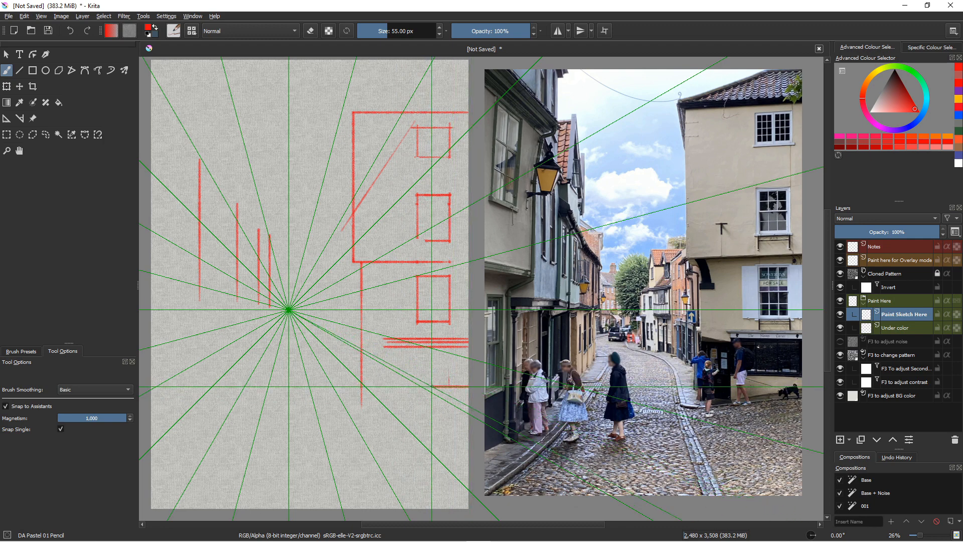
left_click_drag(389, 387, 468, 386)
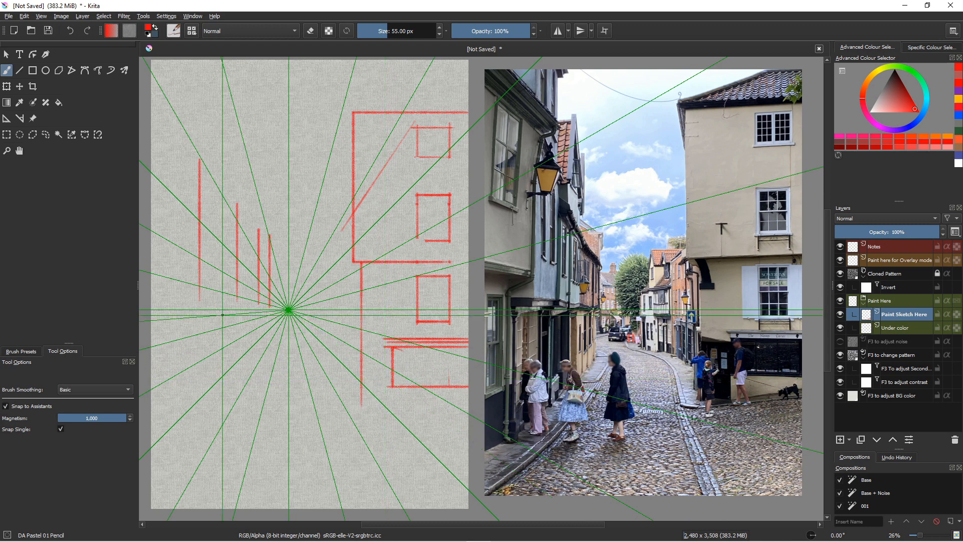
Step: Draw two vertical wall lines below the horizon for the distant houses opposite the windowed building and a short one just beyond the vanishing point
left_click_drag(264, 320, 265, 382)
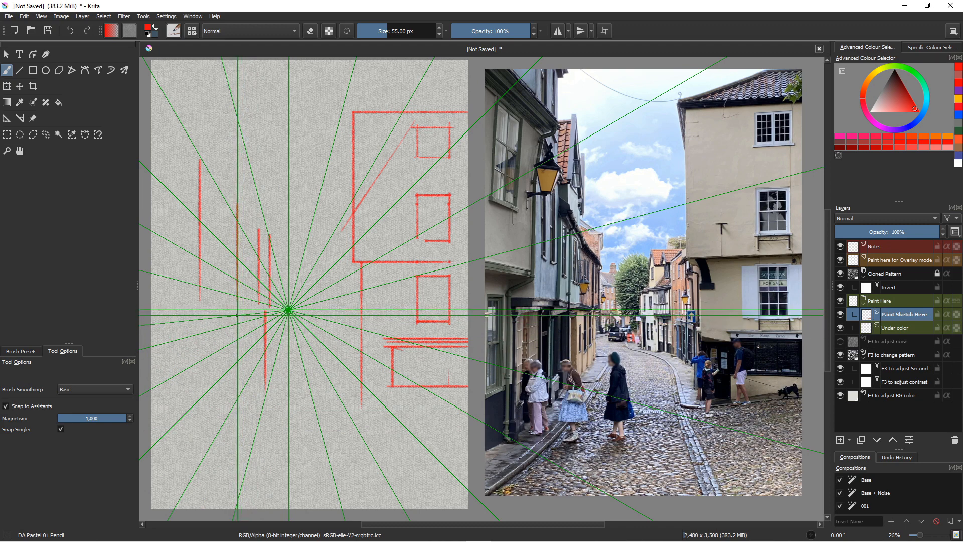
left_click_drag(237, 315, 237, 394)
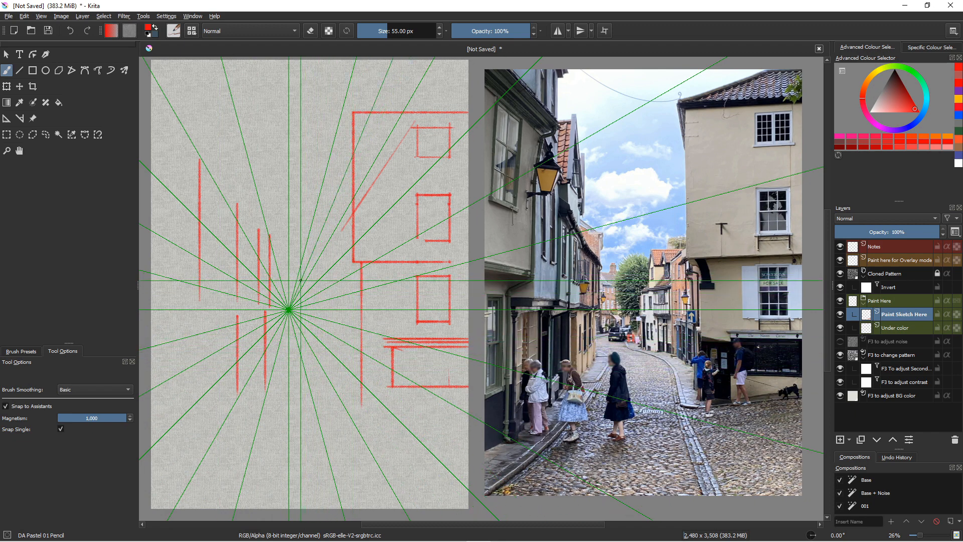
left_click_drag(306, 273, 305, 306)
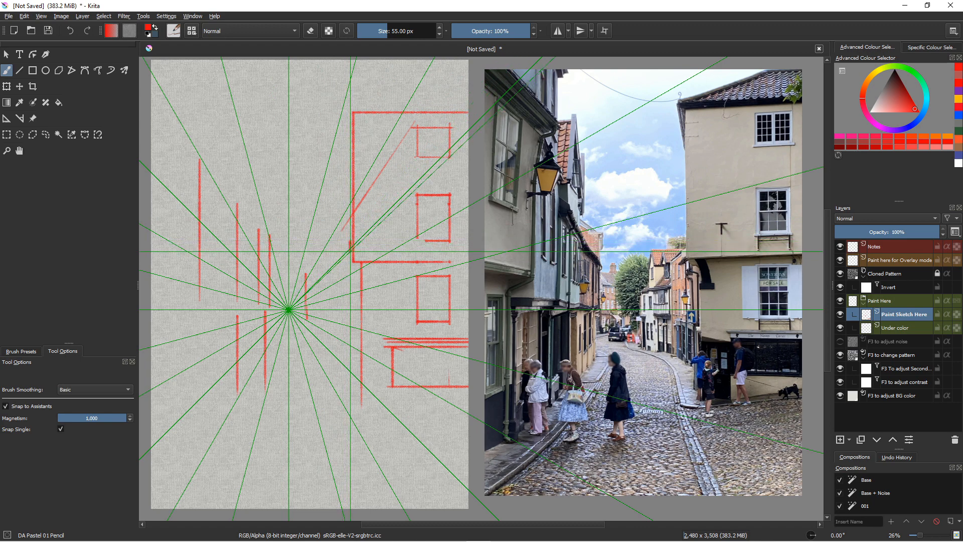
Step: Draw a sloping roofline from the windowed building towards the vanishing point, with two vertical wall lines for the neighbouring house below it
left_click_drag(351, 242, 331, 263)
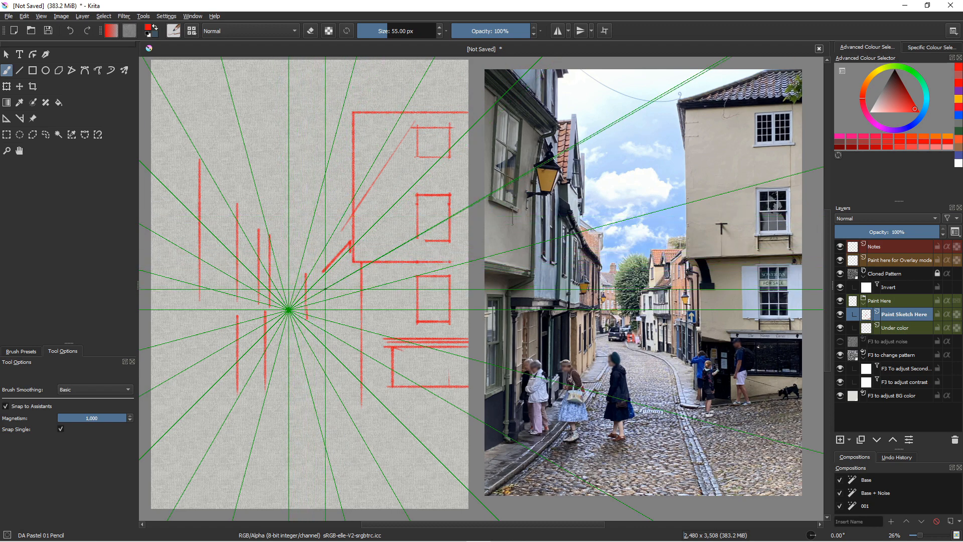
left_click_drag(324, 271, 324, 346)
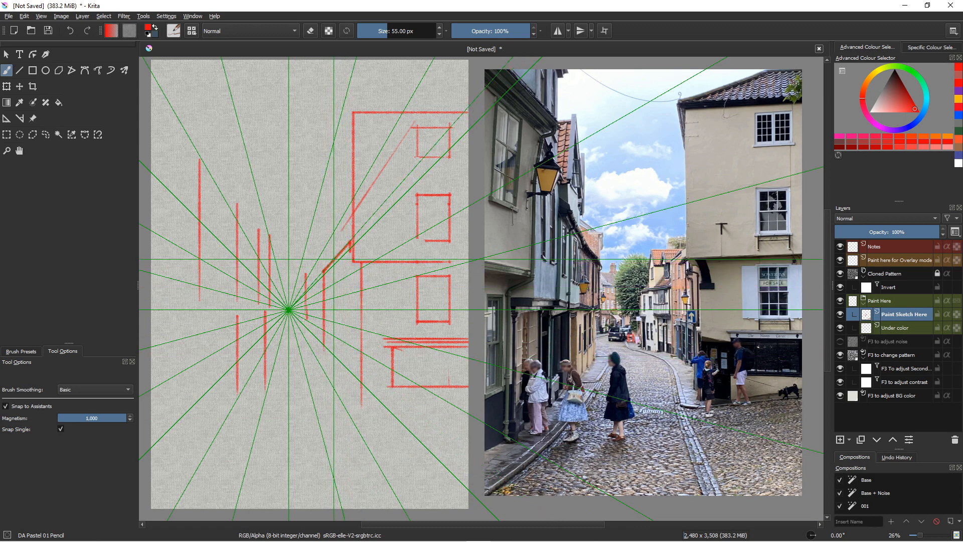
left_click_drag(333, 267, 333, 359)
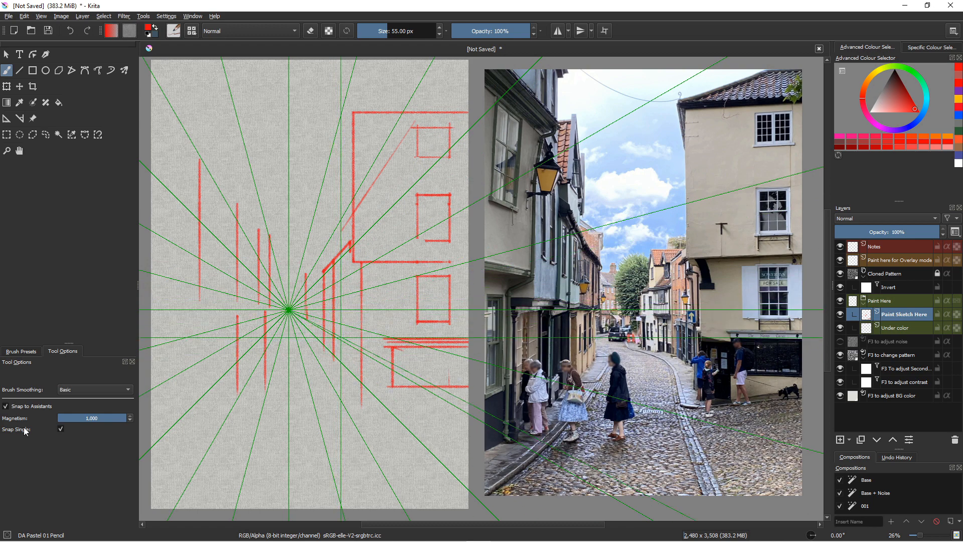
Step: With Snap to Assistants off, erase the inner vertical and roofline overhang of the neighbouring house, and restore snapping and the pastel pencil
left_click(9, 409)
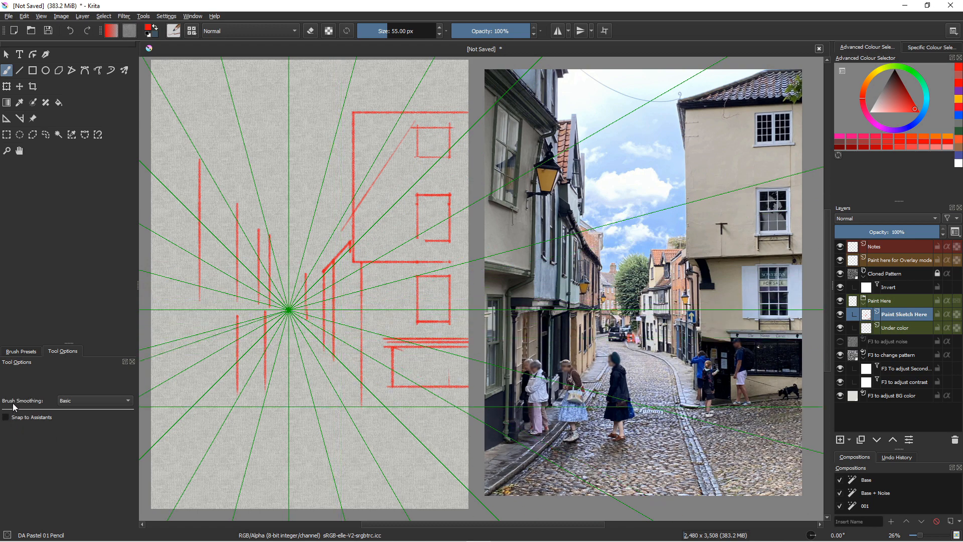
key("e")
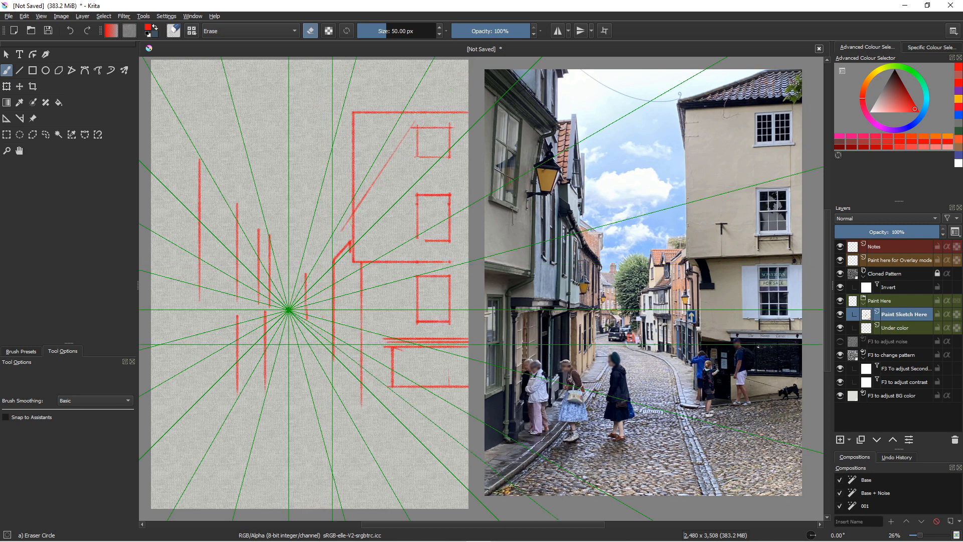
left_click(4, 417)
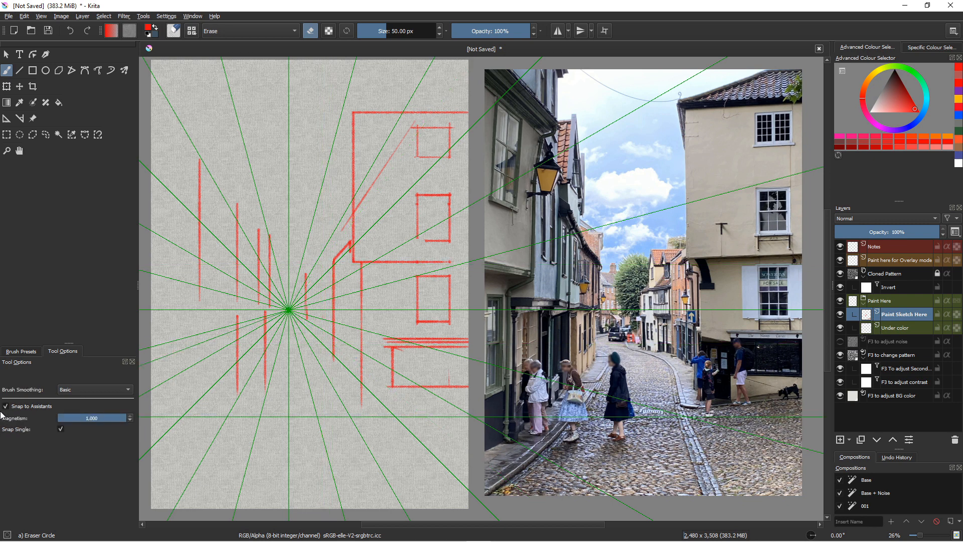
key("e")
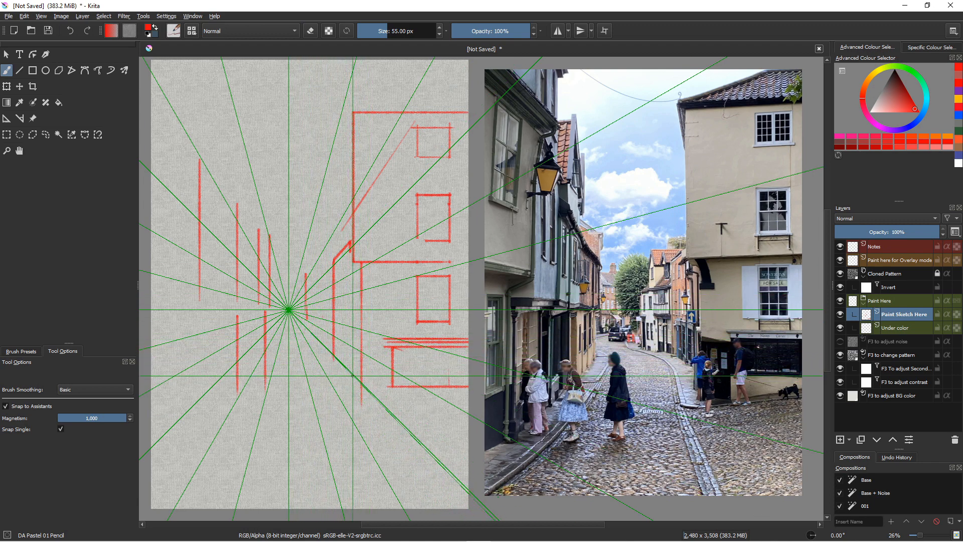
Step: Draw the neighbouring house's base line towards the vanishing point, plus converging kerb lines for both sides of the street
left_click_drag(361, 381, 324, 340)
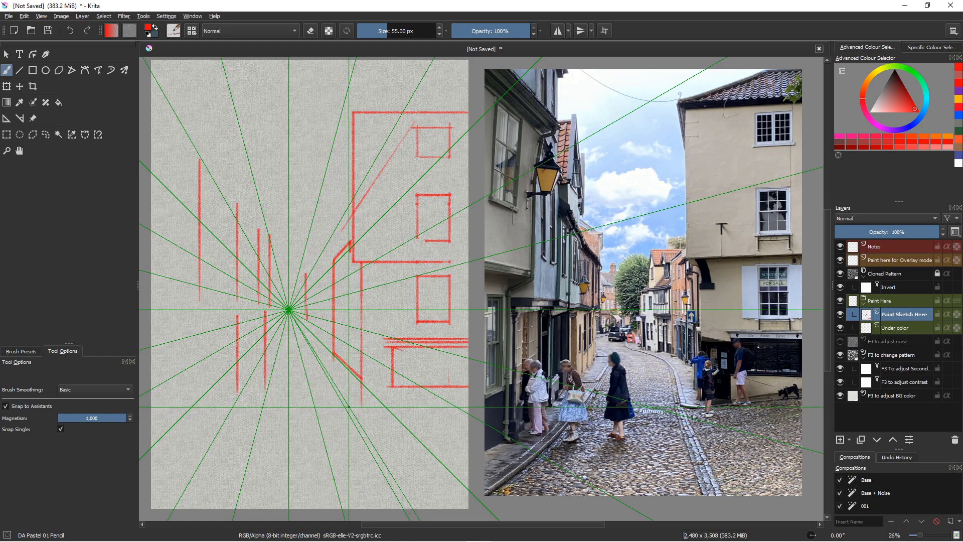
left_click_drag(349, 412, 409, 509)
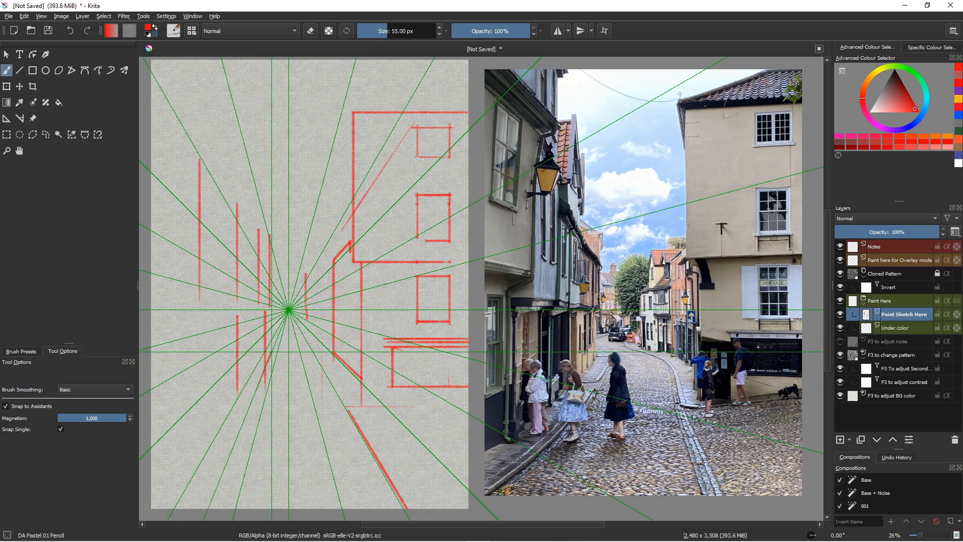
left_click_drag(271, 350, 251, 404)
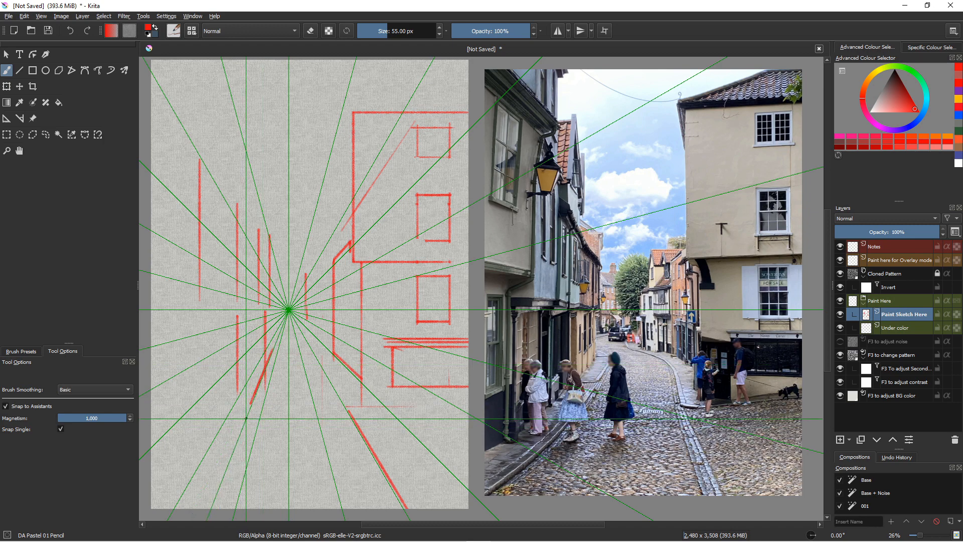
right_click(243, 420)
left_click(330, 317)
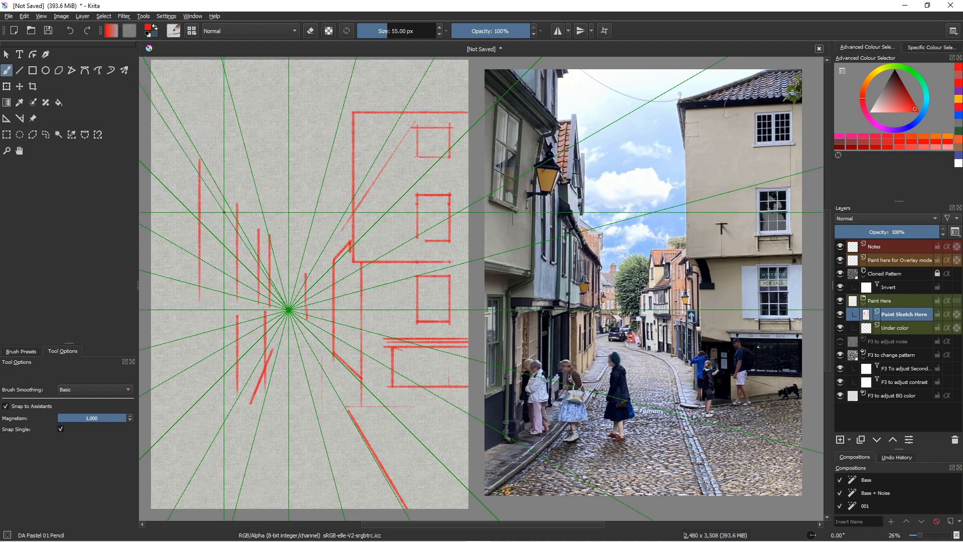
left_click_drag(227, 196, 255, 247)
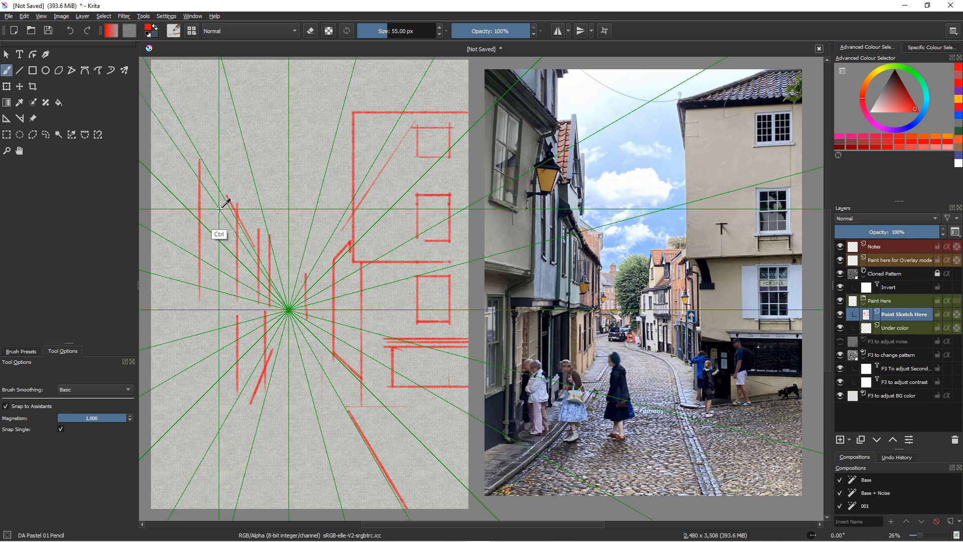
key("ctrl+z")
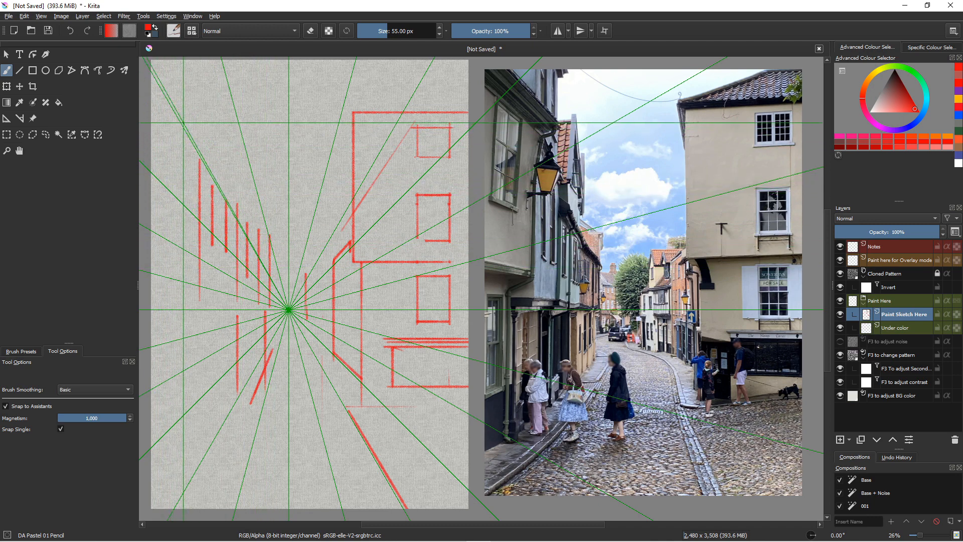
Step: Draw two tall vertical lines for the nearest house's upper storey window and join their lower ends with a line towards the vanishing point
left_click_drag(183, 123, 183, 197)
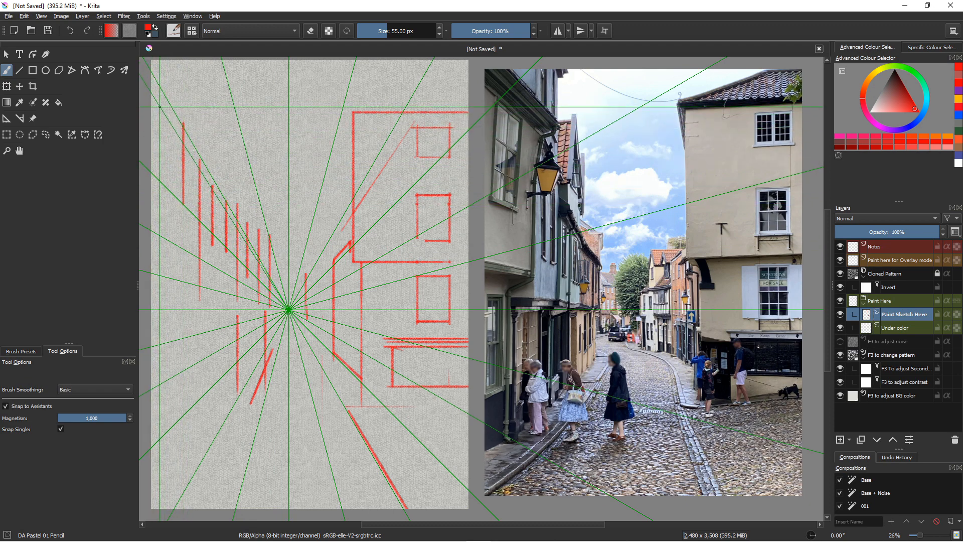
left_click_drag(163, 90, 163, 181)
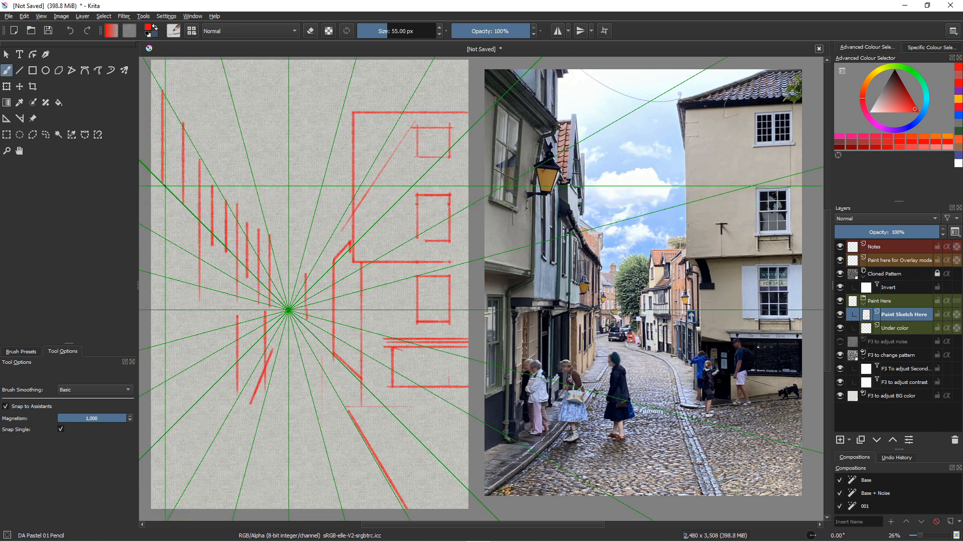
key("ctrl+z")
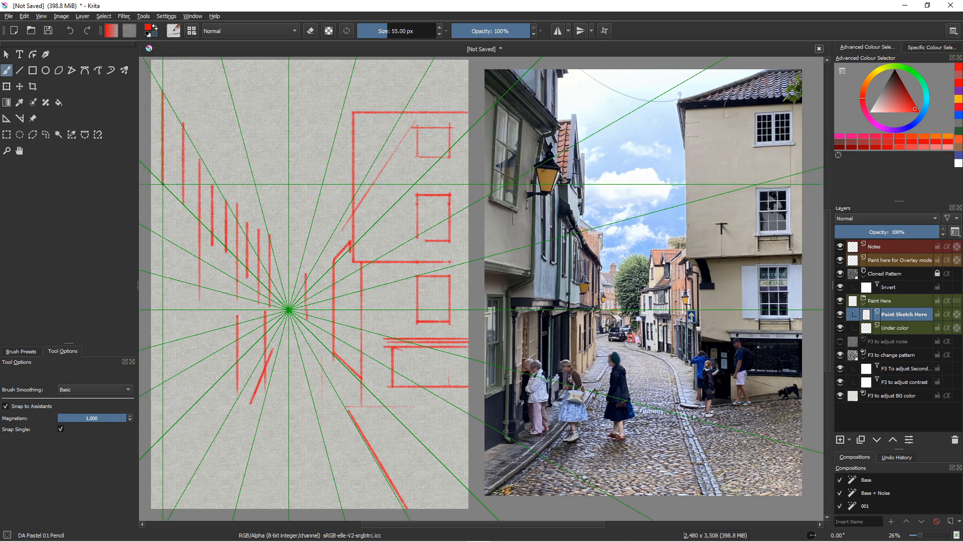
left_click_drag(162, 184, 186, 207)
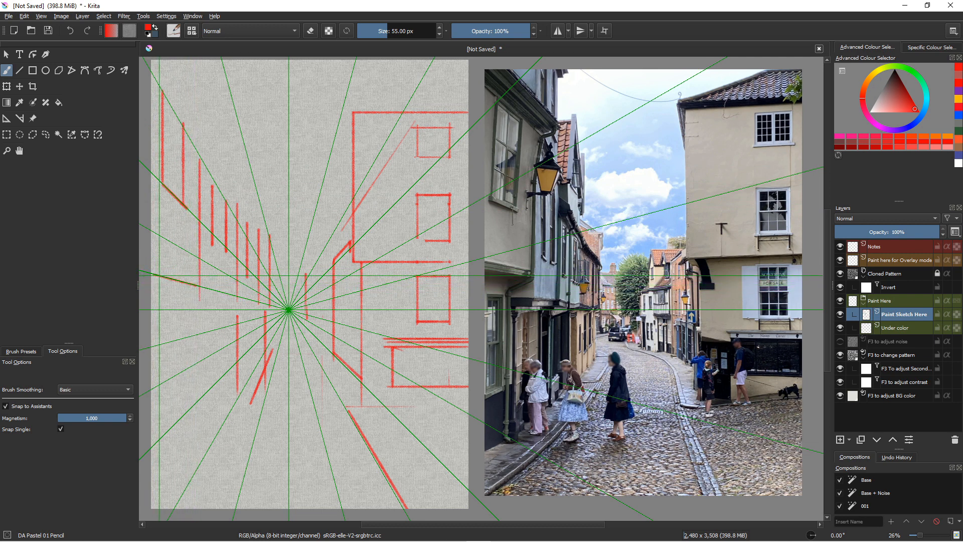
Step: Draw the nearest house's lower ledge towards the vanishing point, with a short horizontal line and a long vertical wall edge beneath it
left_click_drag(202, 287, 155, 274)
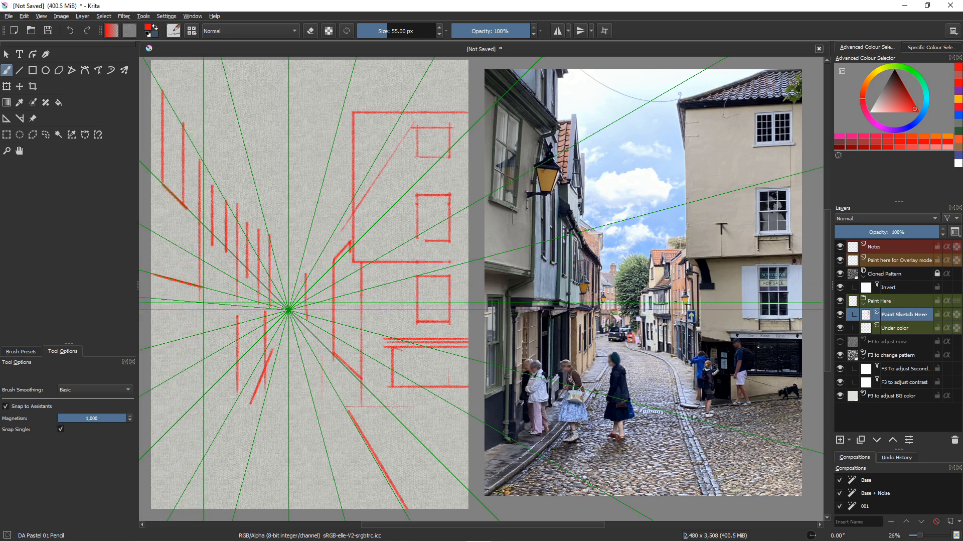
mouse_move(187, 302)
left_mouse_down()
mouse_move(209, 303)
mouse_move(199, 302)
left_mouse_up()
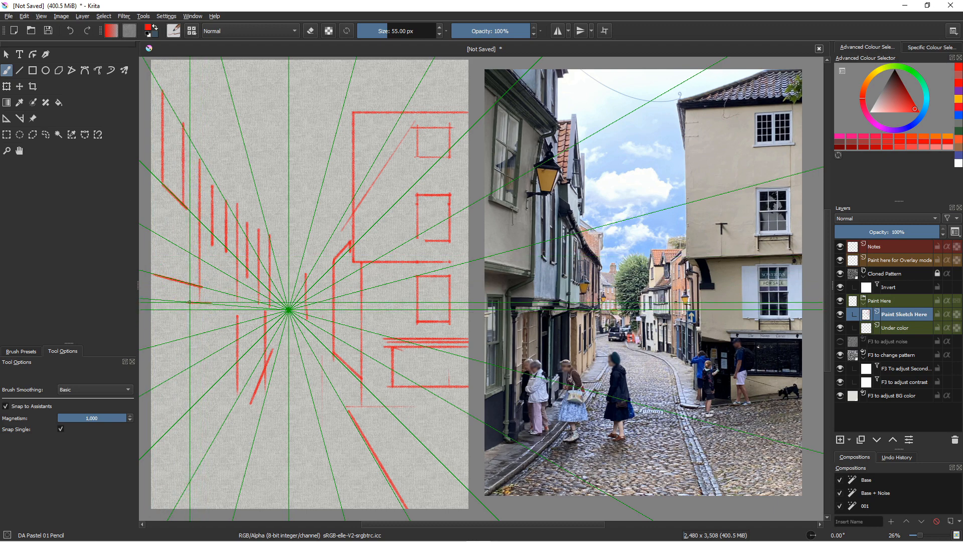
left_click_drag(190, 302, 190, 423)
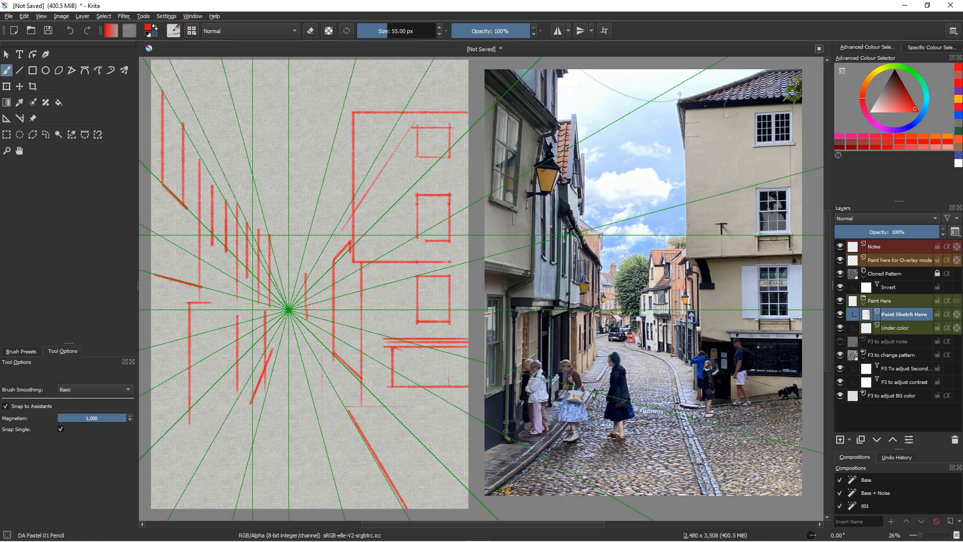
Step: With Snap to Assistants off, sketch the nearest house's curved eave bracket and layered overhanging roof edge freehand, and turn snapping back on
left_click(6, 407)
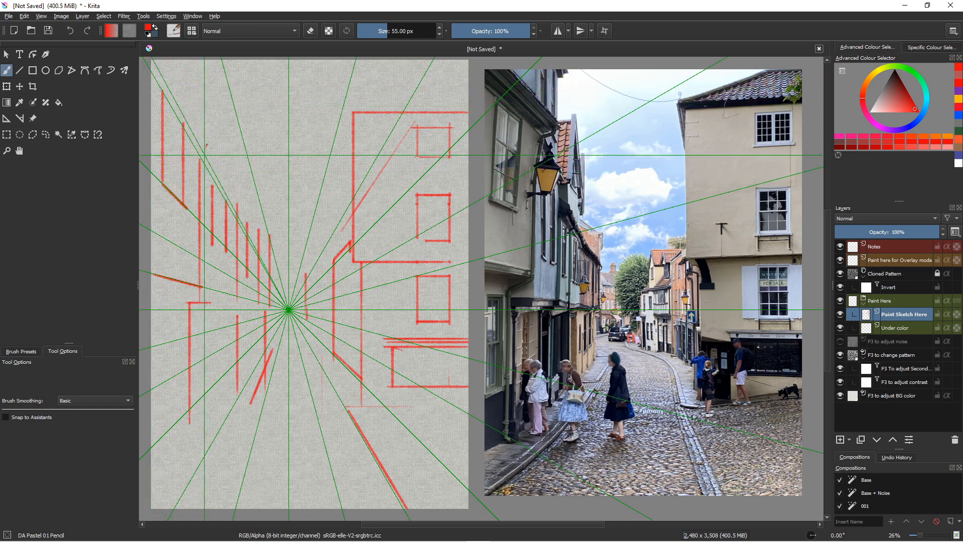
left_click_drag(207, 146, 200, 201)
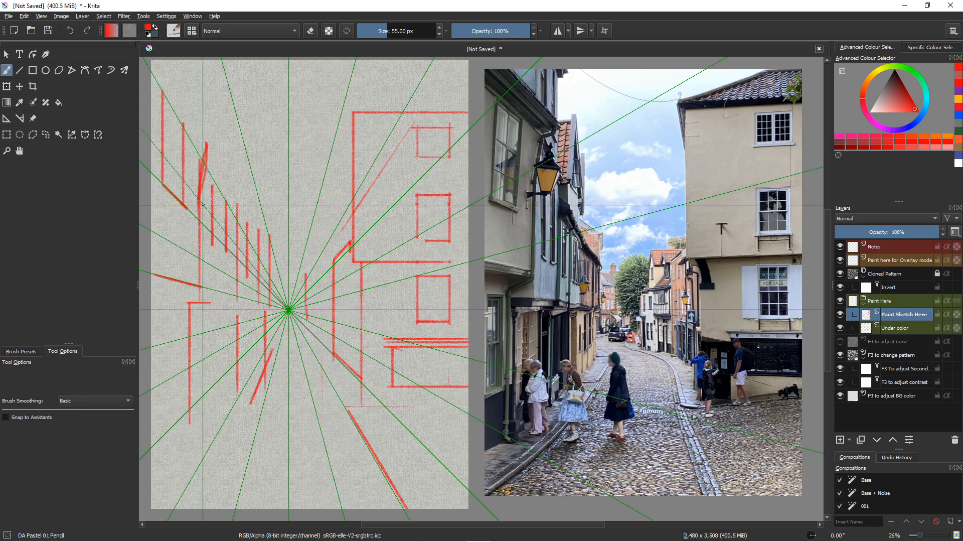
left_click_drag(205, 144, 153, 95)
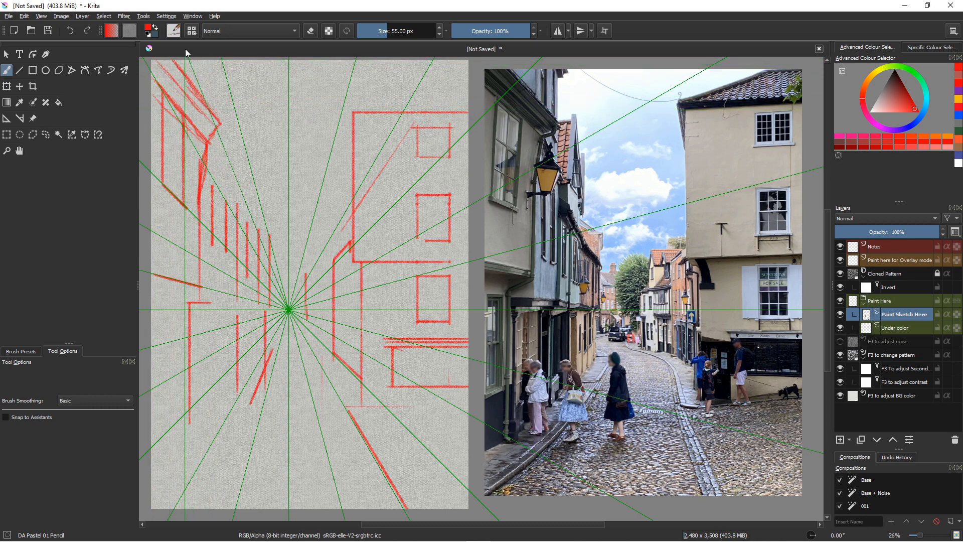
left_click(24, 417)
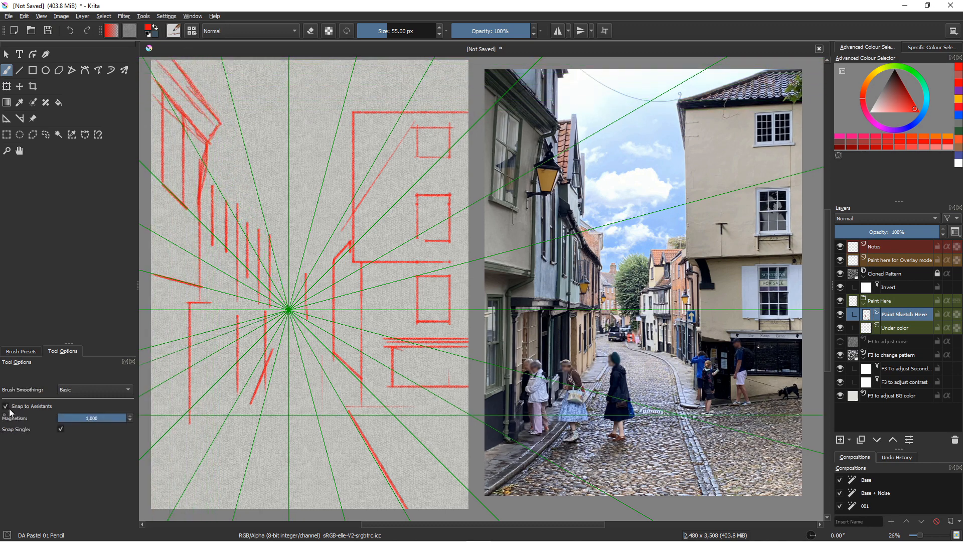
Step: Draw a vertical edge from the canvas's upper border down to the overhanging eaves, undoing the misplaced strokes
left_click_drag(218, 70, 230, 113)
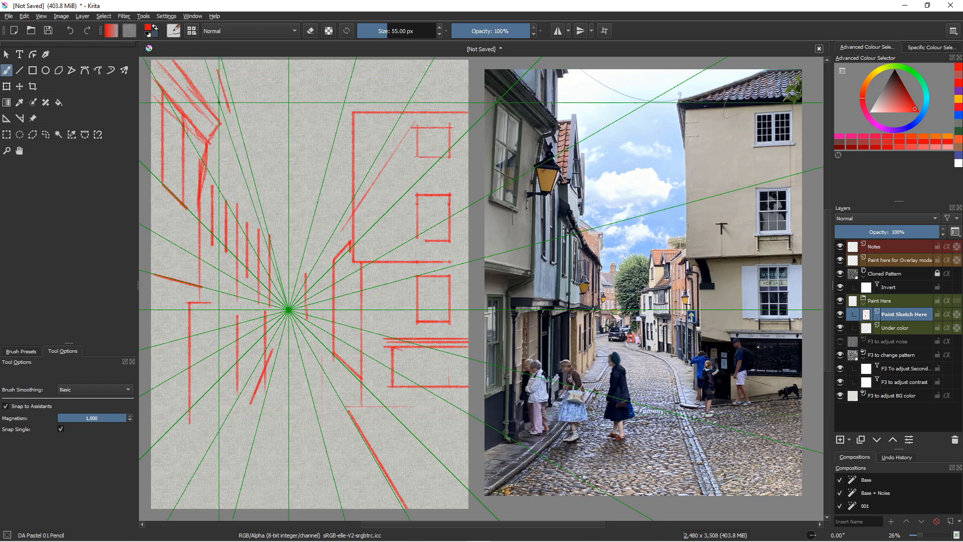
key("ctrl+z")
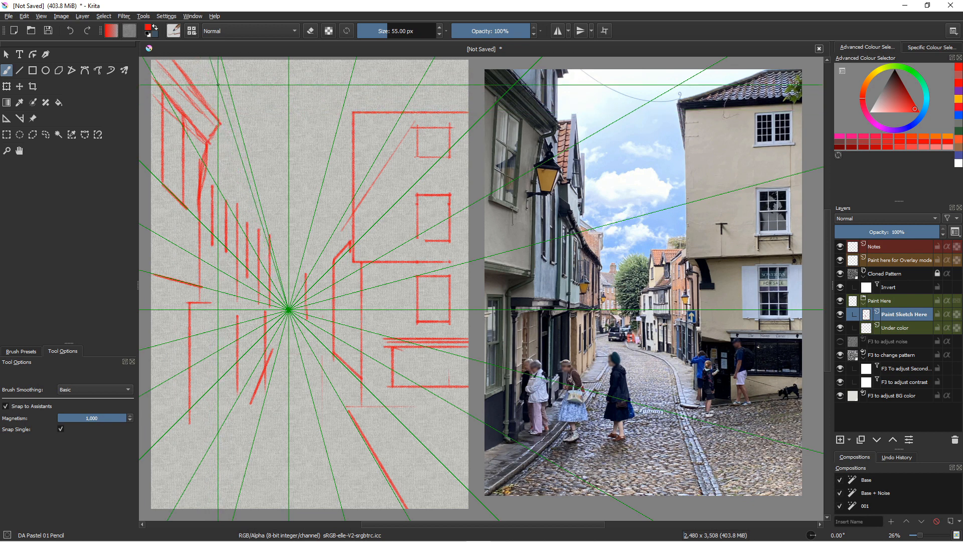
mouse_move(215, 81)
left_mouse_down()
mouse_move(214, 113)
mouse_move(214, 59)
mouse_move(219, 113)
left_mouse_up()
key("ctrl+z")
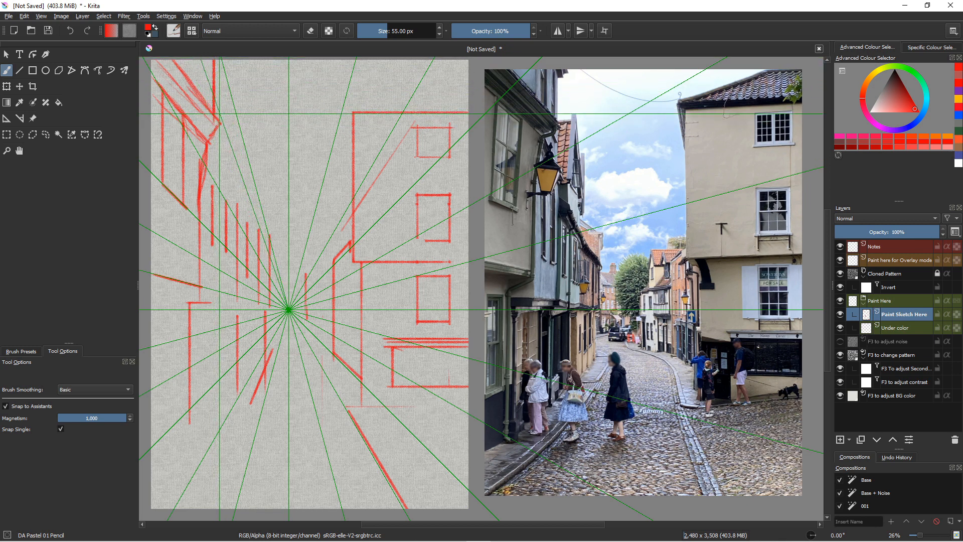
Step: With Snap to Assistants off, sketch the hanging street lantern freehand below the eaves and clean up overlapping lines with the Eraser Circle brush
left_click(3, 408)
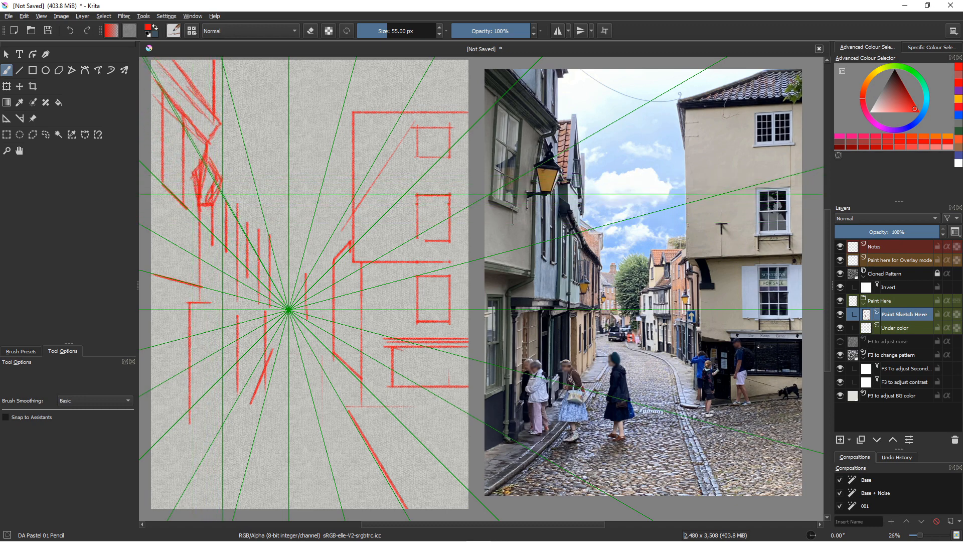
key("e")
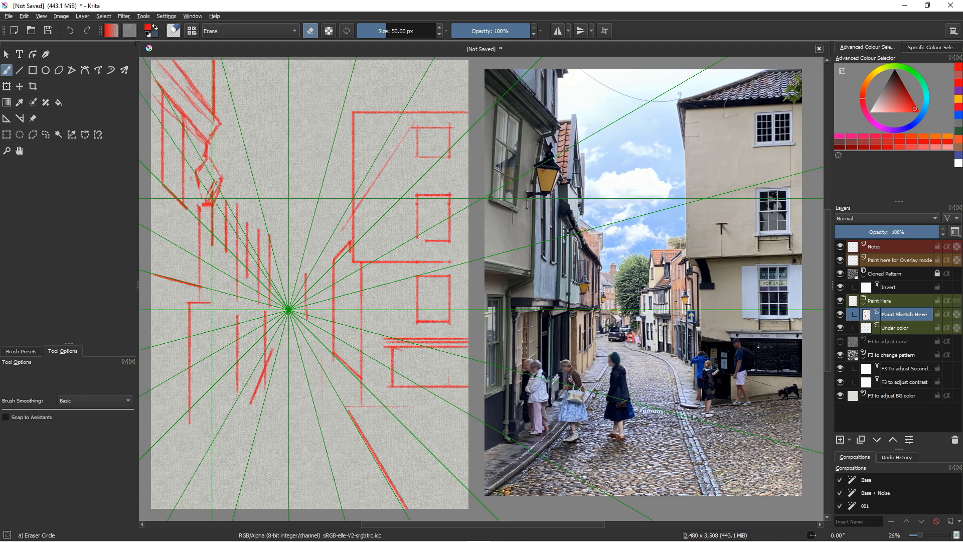
key("slash")
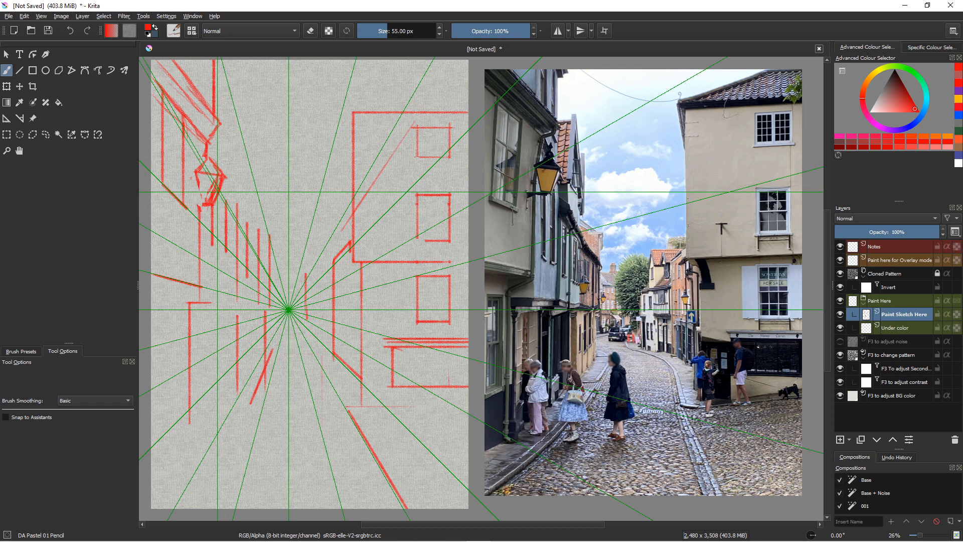
key("e")
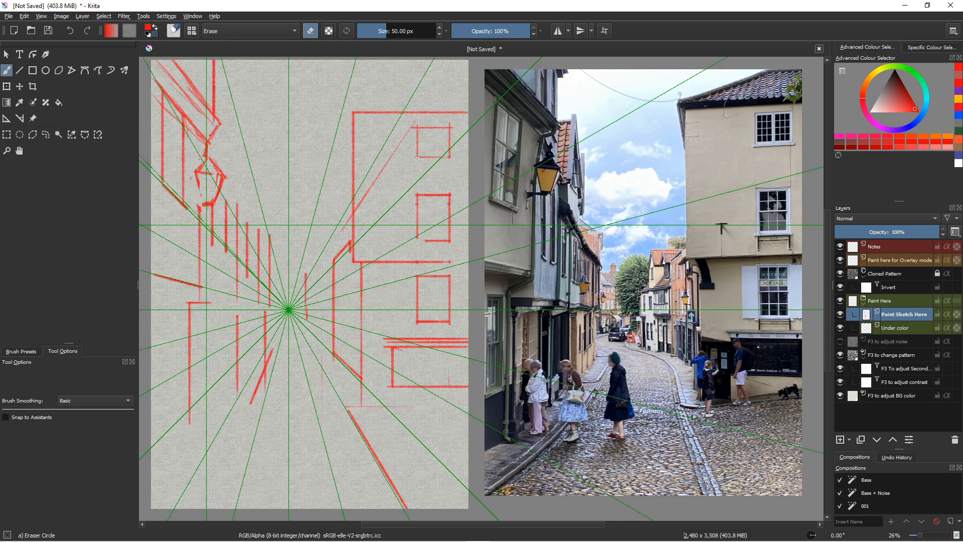
key("e")
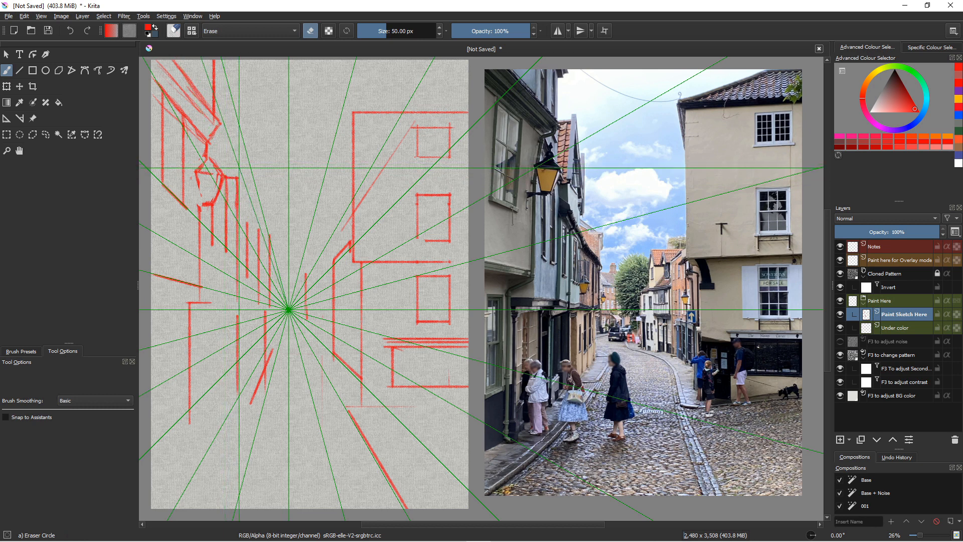
Step: Sketch the tall gabled house beyond the lantern freehand and add the row's farthest vertical edge with Snap to Assistants on
key("e")
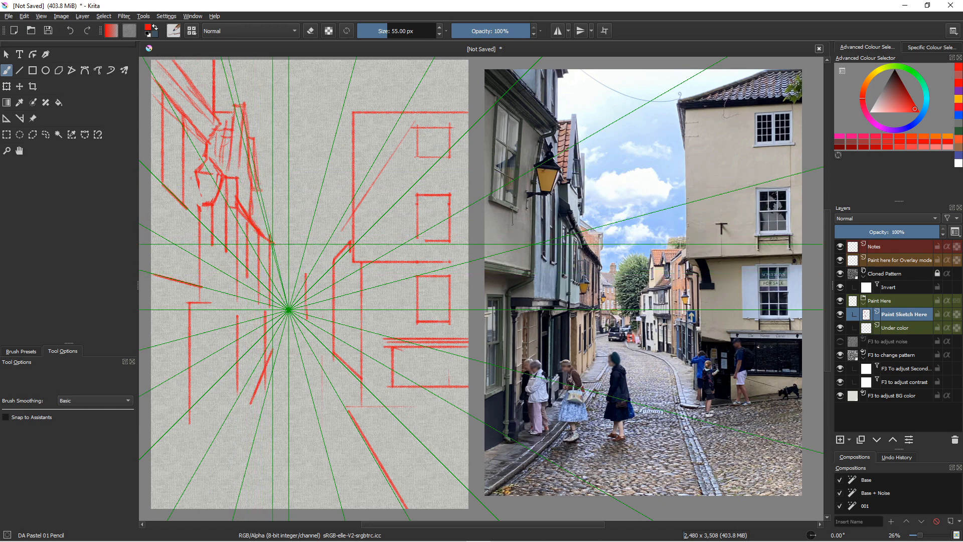
left_click(8, 418)
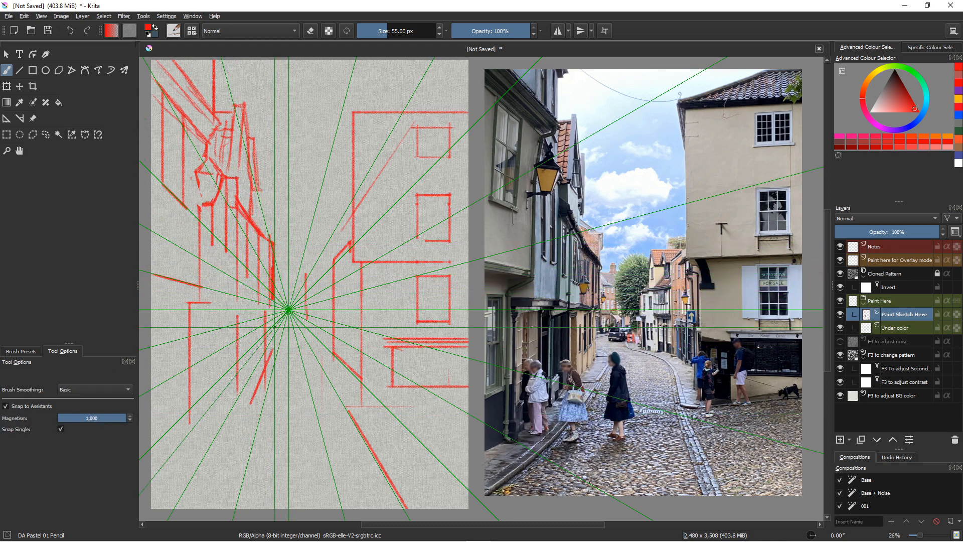
left_click(17, 409)
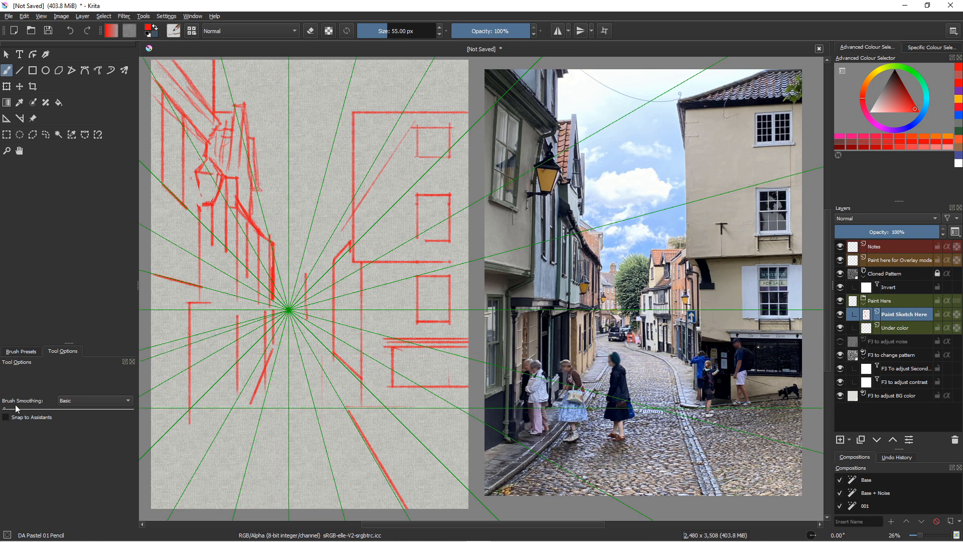
Step: Erase the overlapping strokes at the row's far end and redraw its vertical edge with the pencil and Snap to Assistants on
key("e")
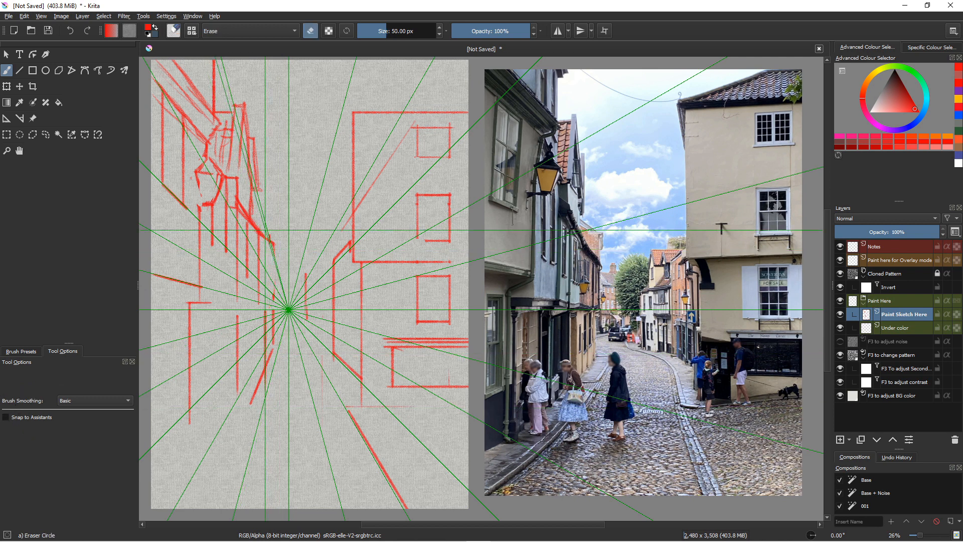
left_click(9, 417)
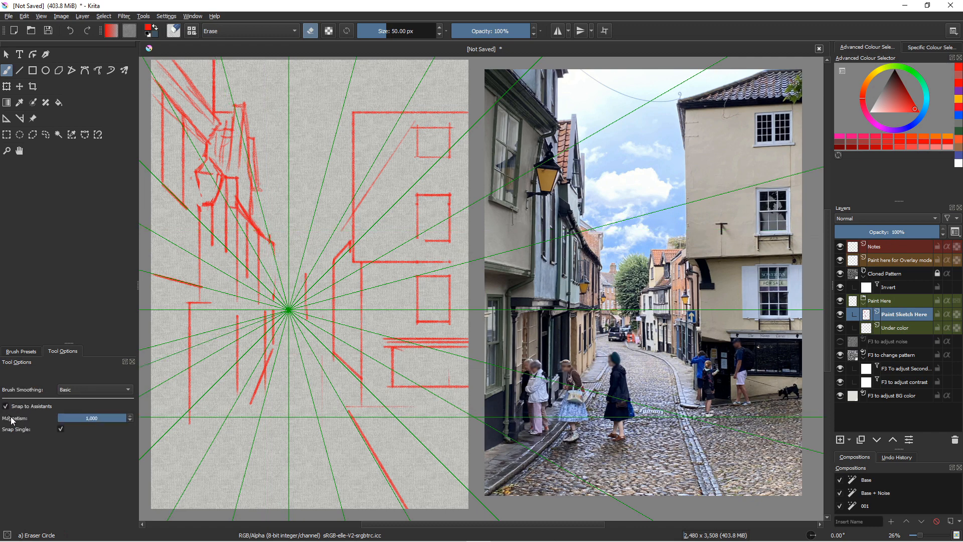
key("e")
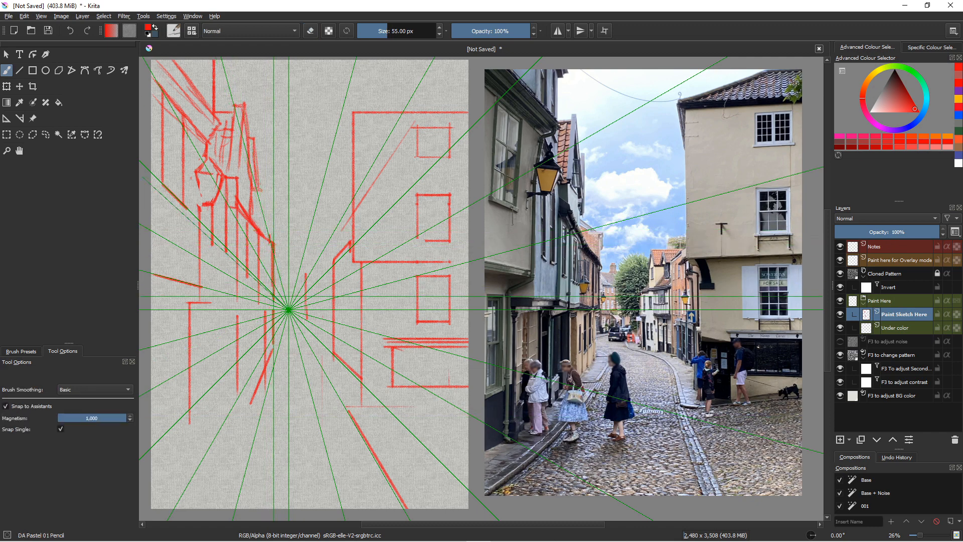
Step: With Snap to Assistants off, sketch the far houses' sloping roof, wall verticals and lower ledge freehand, erasing stray overlaps
left_click(6, 406)
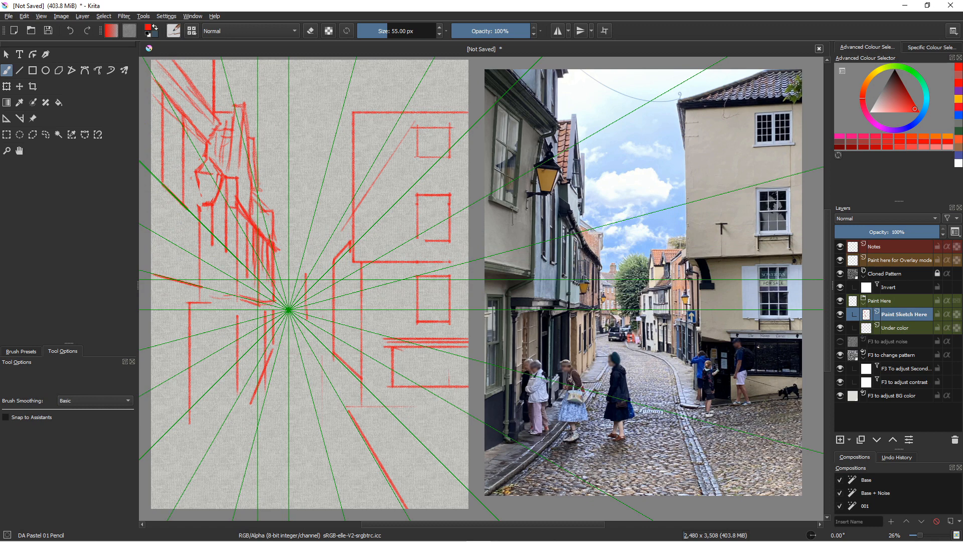
key("e")
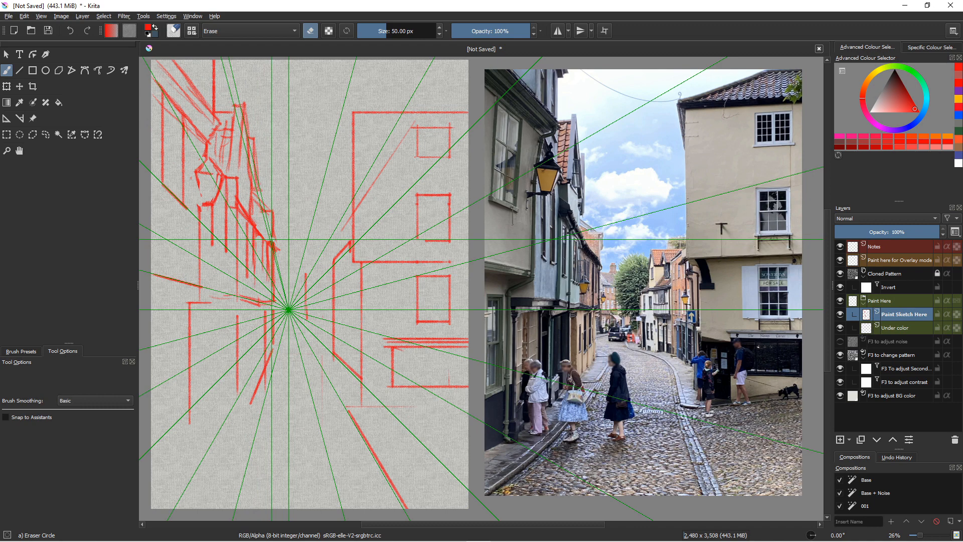
key("e")
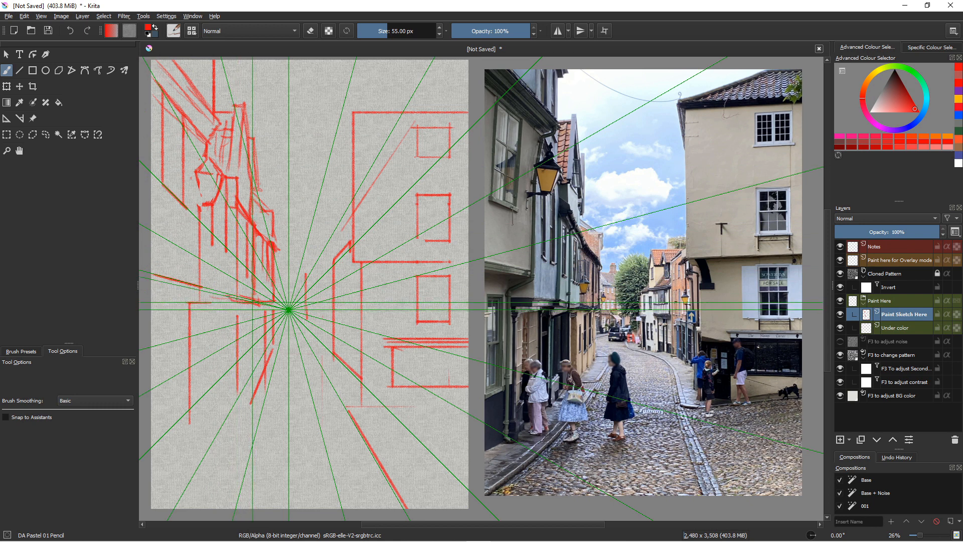
left_click_drag(250, 297, 229, 292)
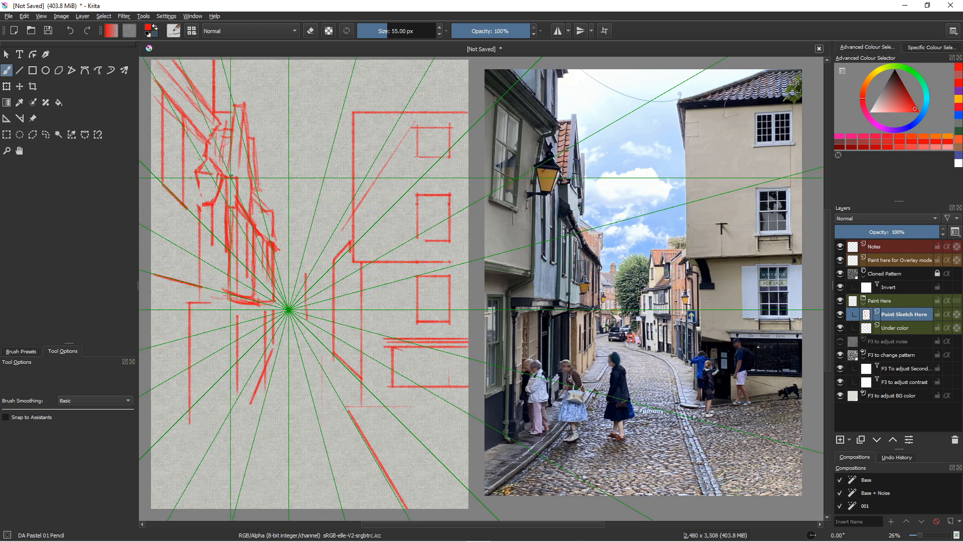
Step: Choose a darker red and shade the gaps between the left row's wall verticals below the lantern, tidying with the Eraser Circle brush
right_click(246, 177)
left_click(276, 69)
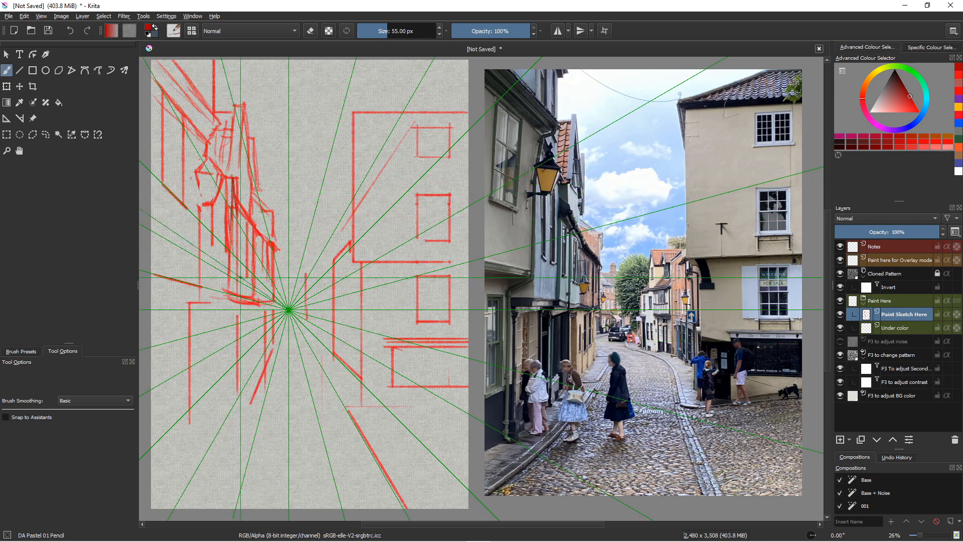
key("e")
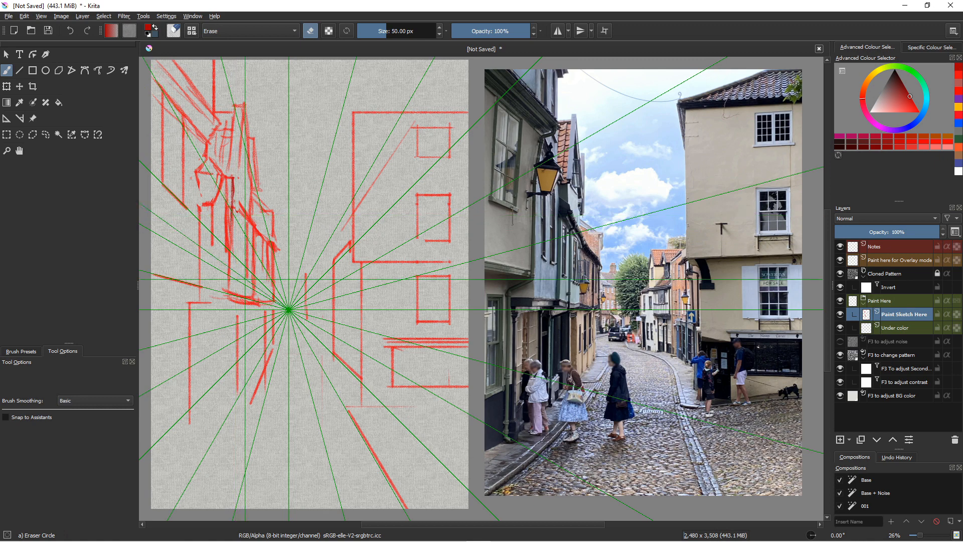
key("e")
right_click(239, 214)
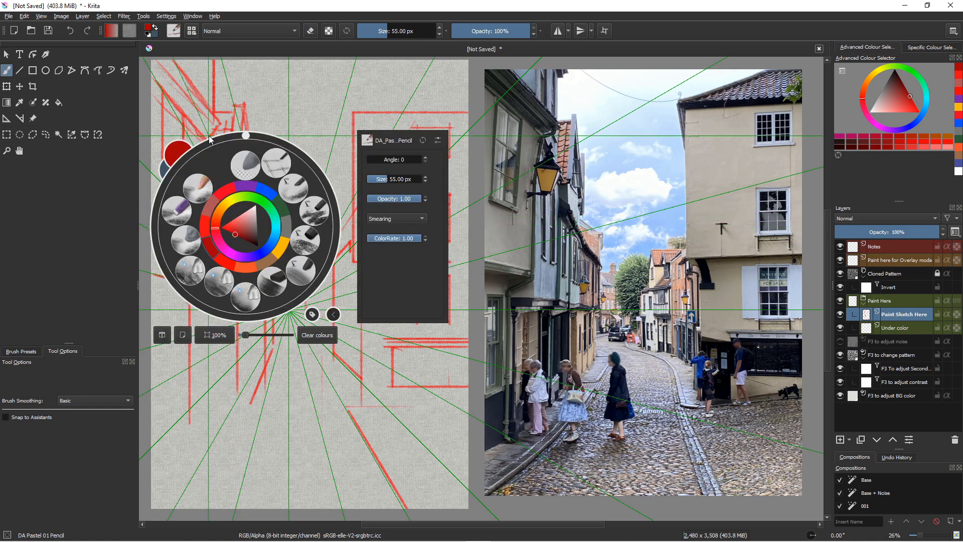
right_click(237, 222)
left_click_drag(239, 221, 237, 266)
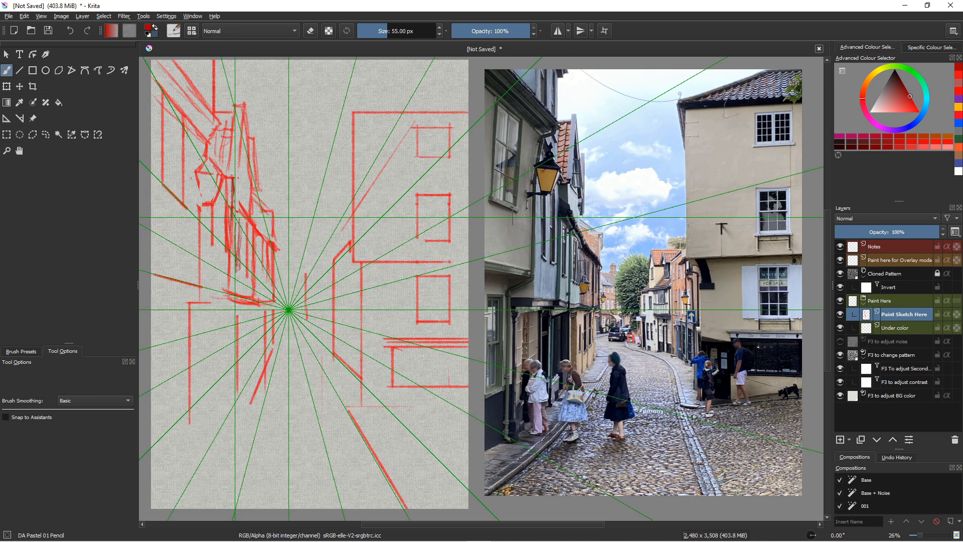
key("e")
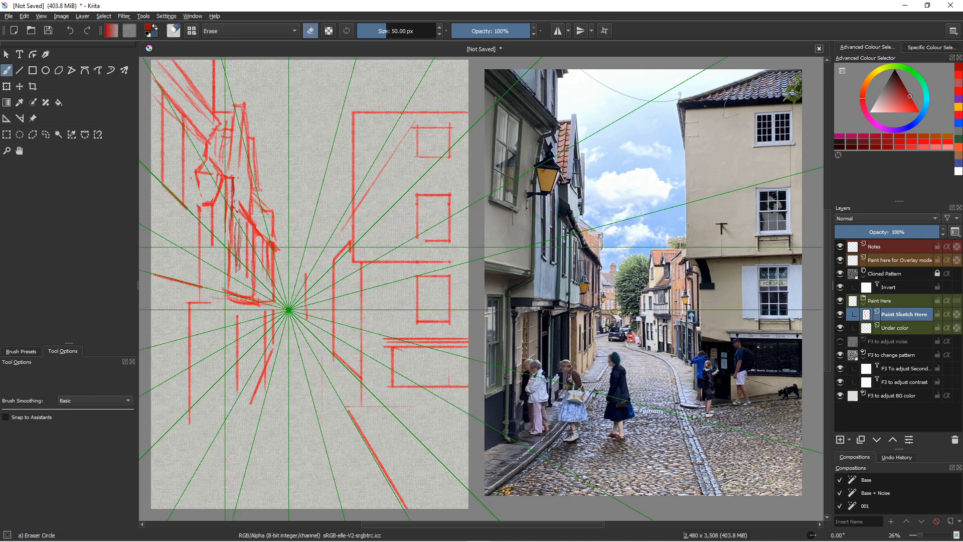
key("e")
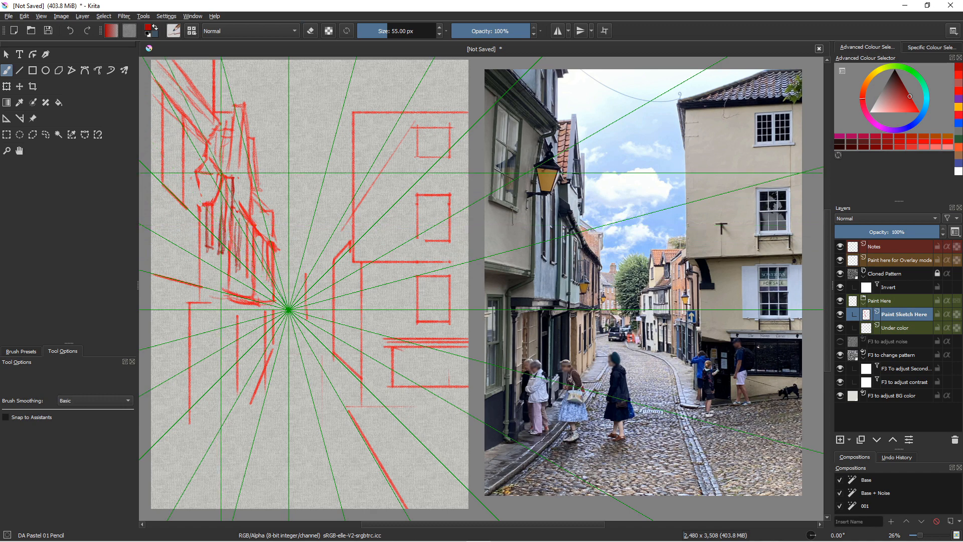
Step: Return to bright red and sketch the nearest left house's lower ledge and doorway frame freehand, erasing the overlapping lines
left_click(919, 112)
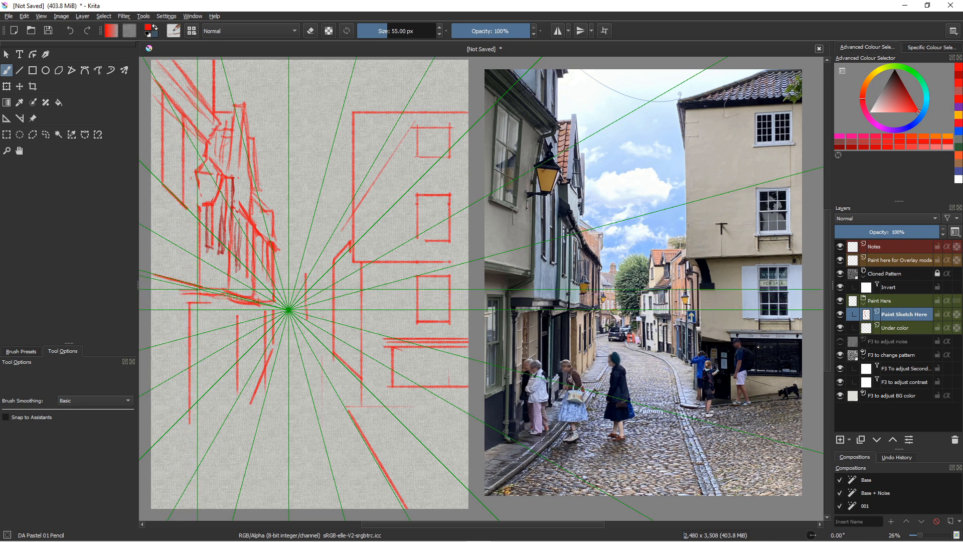
left_click(7, 418)
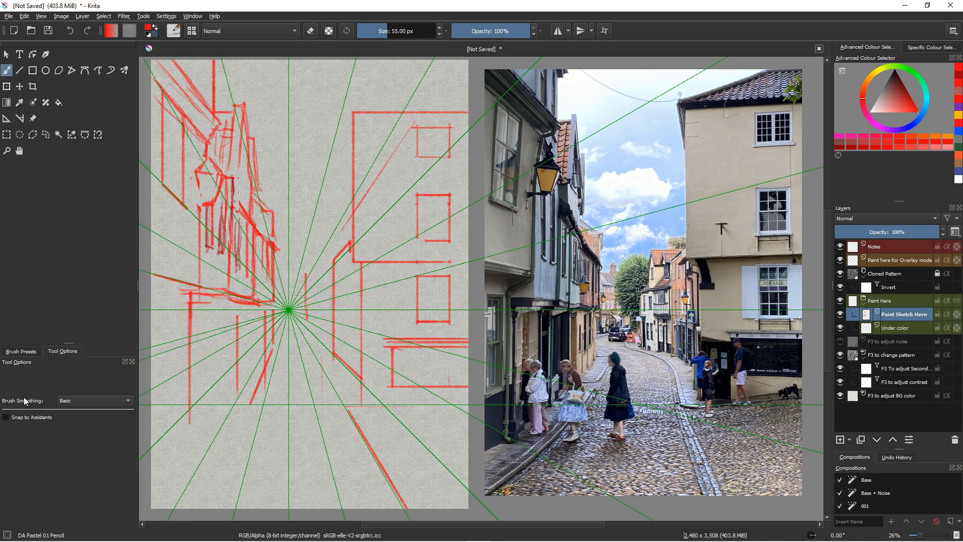
key("e")
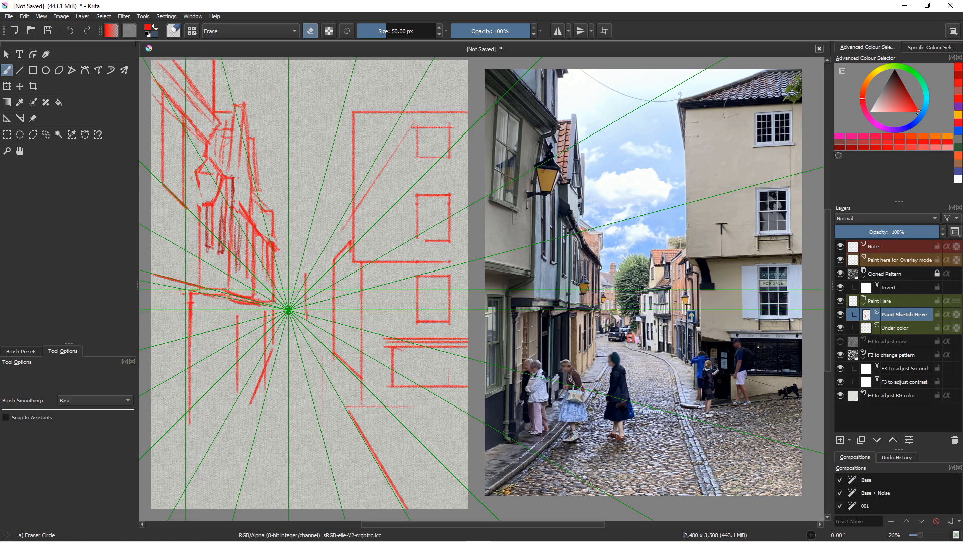
key("e")
right_click(185, 289)
left_click(272, 188)
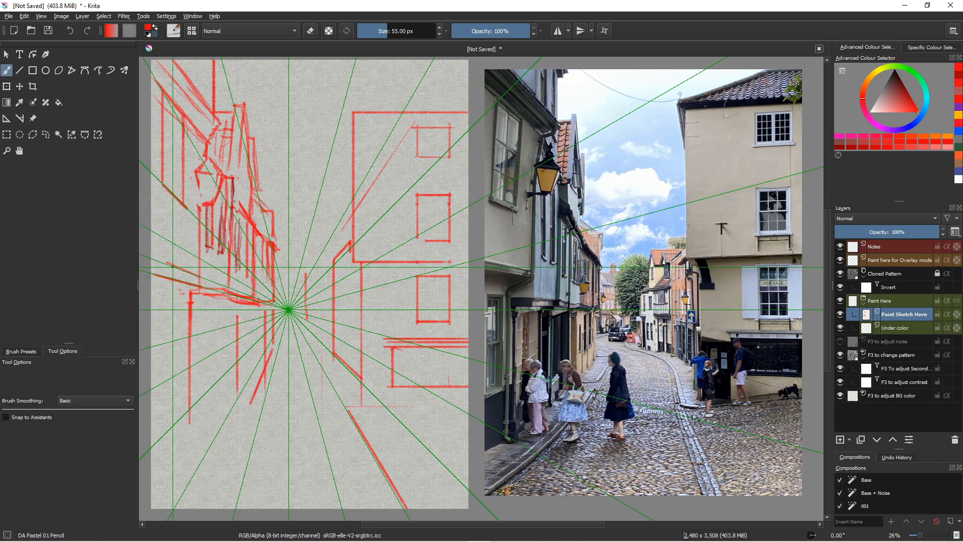
Step: With Snap to Assistants on, draw the nearest left house's upper ledge line towards the vanishing point, undoing the misplaced strokes
left_click(5, 417)
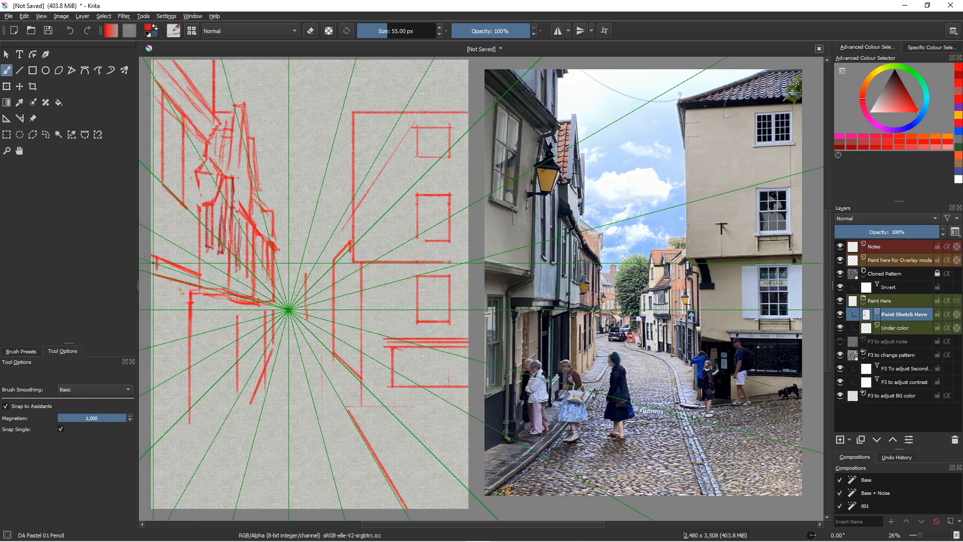
key("ctrl")
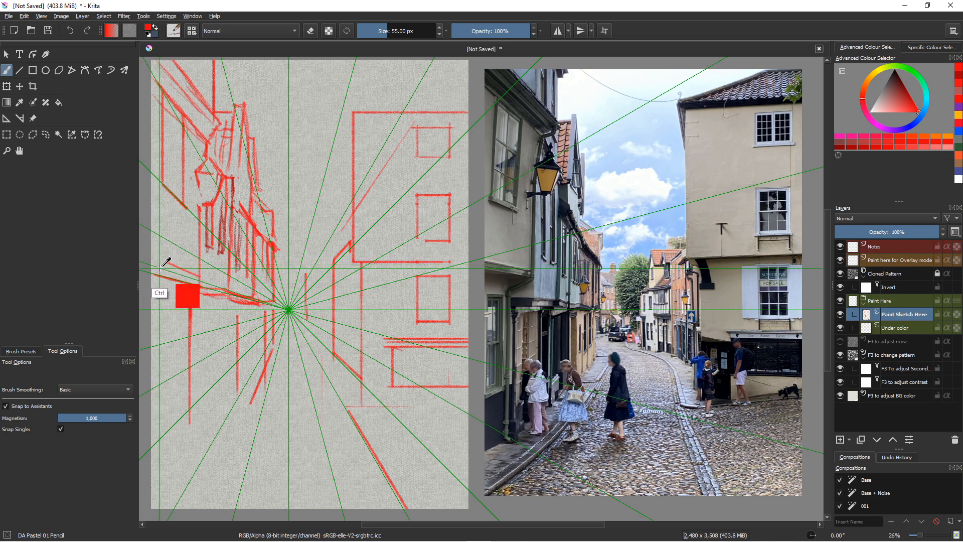
key("ctrl+z")
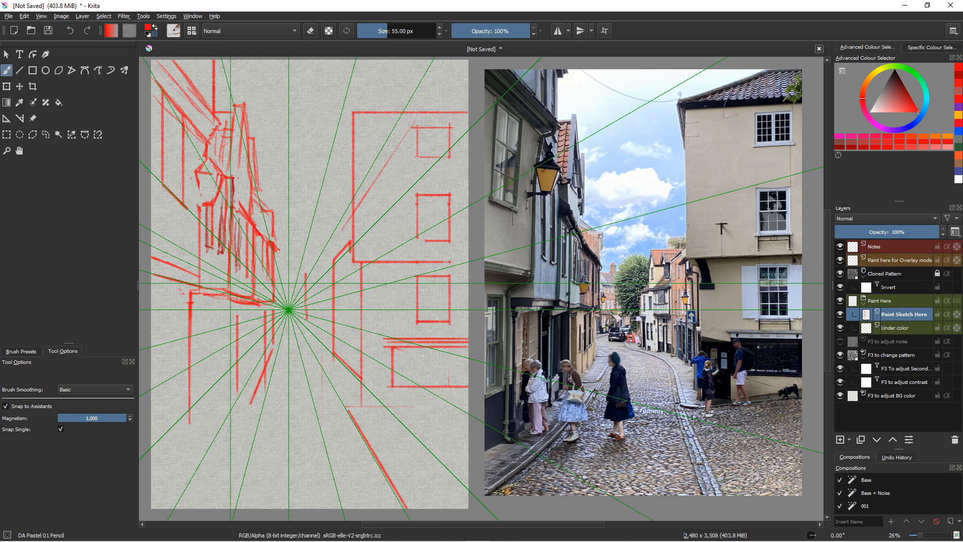
left_click(5, 406)
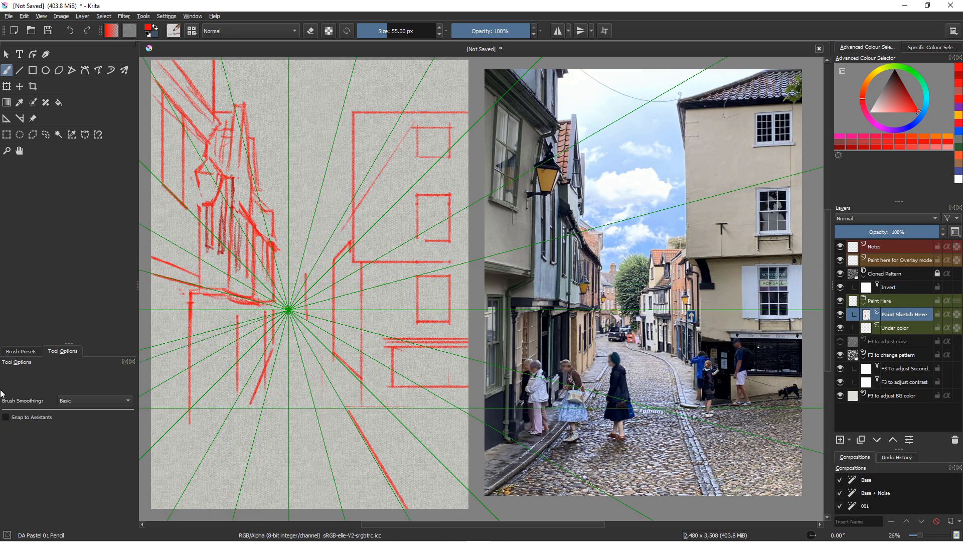
Step: Clean up the nearest left doorway's corner with the eraser and sketch its inner vertical edge and short slanted base line
key("e")
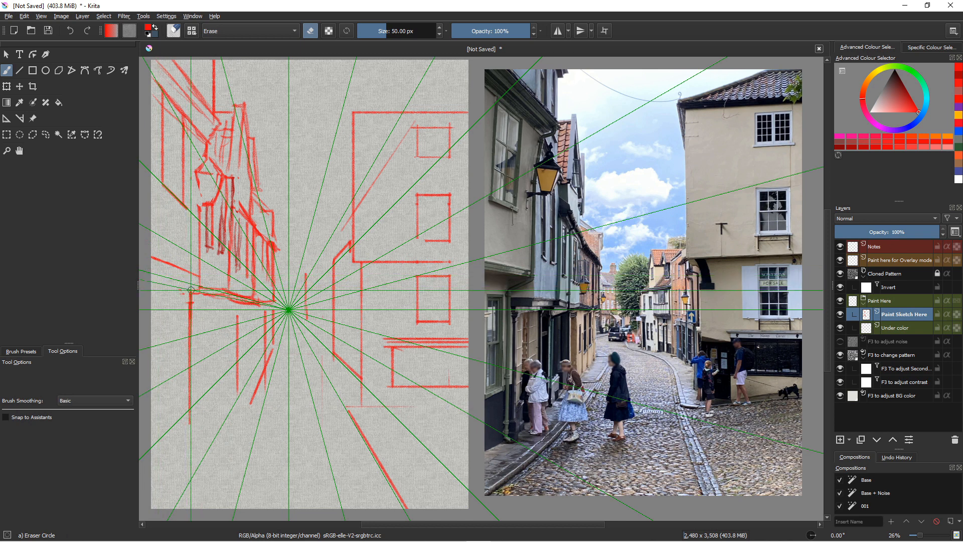
key("e")
right_click(188, 284)
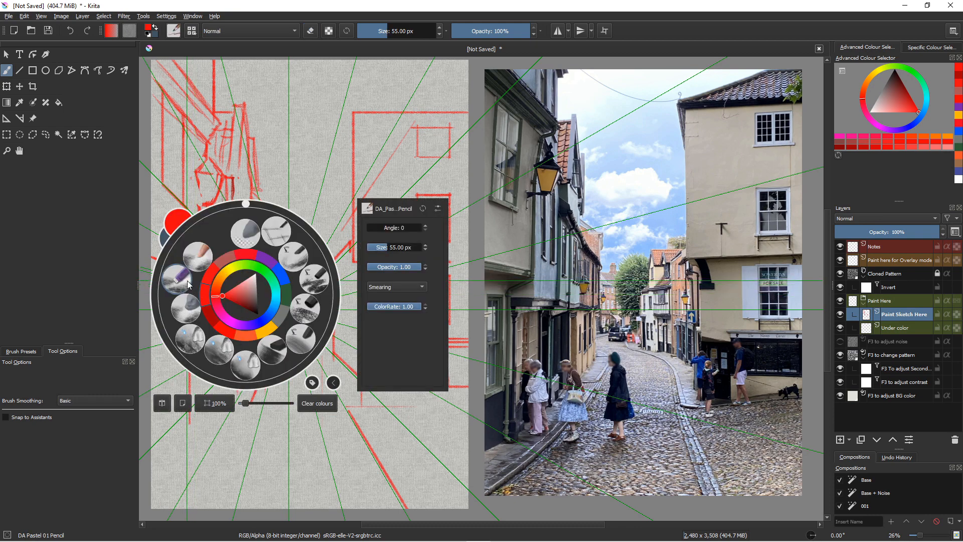
left_click(193, 173)
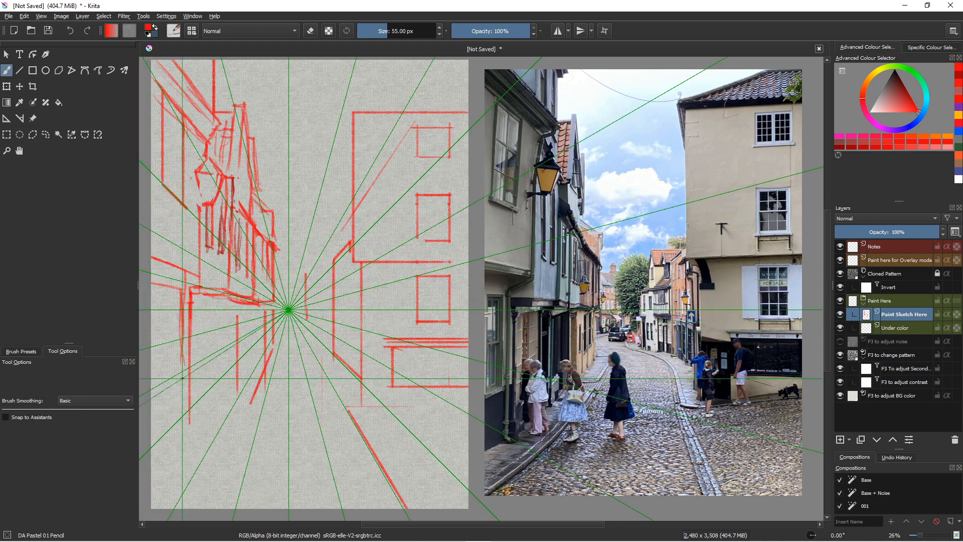
left_click_drag(159, 381, 181, 369)
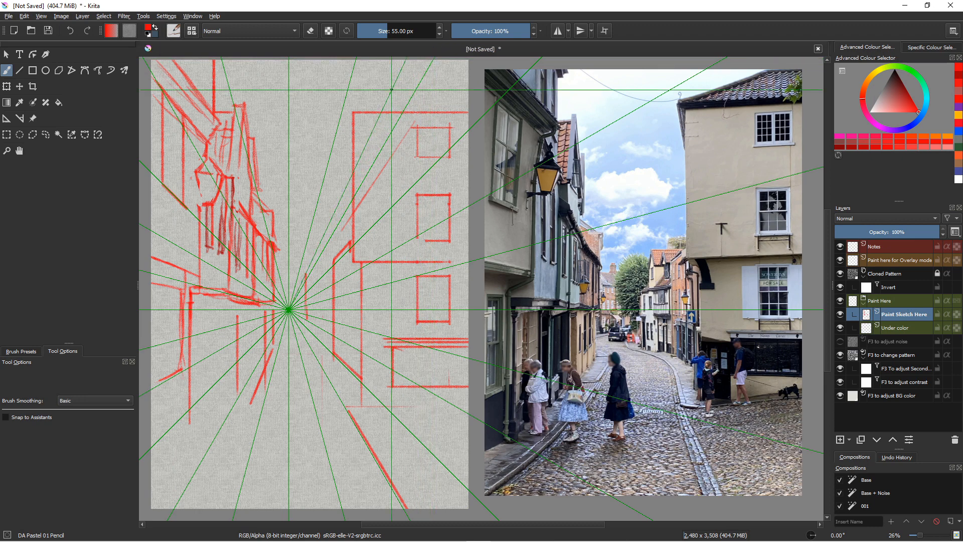
Step: Sketch the large right-hand house's sloping roof edge and layered eaves lines freehand
left_click_drag(423, 62, 376, 97)
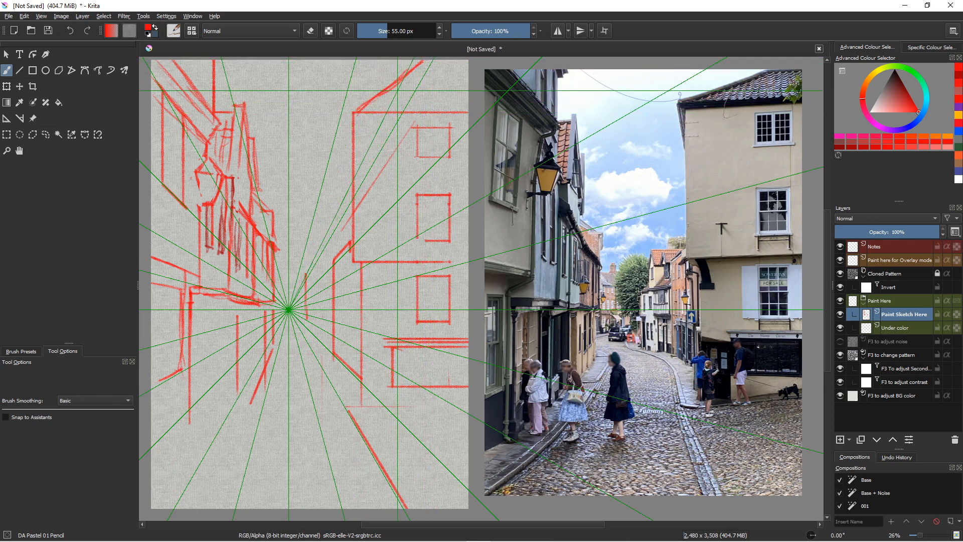
left_click_drag(464, 116, 412, 119)
mouse_move(447, 114)
left_mouse_down()
mouse_move(368, 114)
mouse_move(460, 115)
mouse_move(362, 118)
mouse_move(459, 118)
mouse_move(375, 107)
left_mouse_up()
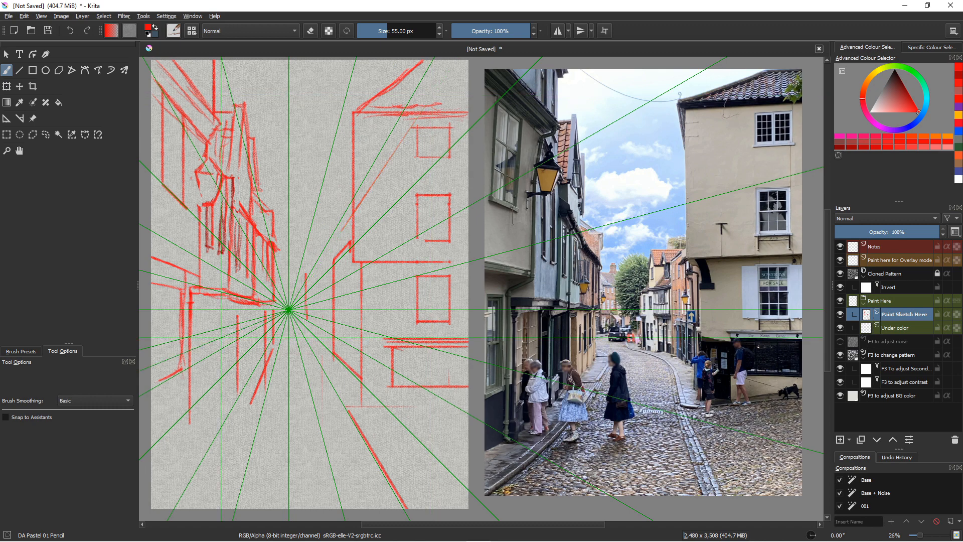
Step: Sketch the curved bracket beneath the right-hand house's overhang and erase the diagonal construction line across its wall
mouse_move(367, 264)
left_mouse_down()
mouse_move(369, 287)
mouse_move(382, 286)
left_mouse_up()
left_click_drag(368, 287, 382, 286)
key("slash")
mouse_move(342, 229)
left_mouse_down()
mouse_move(353, 196)
mouse_move(415, 126)
left_mouse_up()
key("slash")
Step: Extend the right-hand house's roof corner and sketch the vertical wall and doorway edges on its receding lower side
mouse_move(347, 113)
left_mouse_down()
mouse_move(357, 155)
mouse_move(365, 101)
left_mouse_up()
left_click_drag(346, 249, 348, 312)
mouse_move(340, 253)
left_mouse_down()
mouse_move(342, 308)
mouse_move(361, 326)
mouse_move(344, 361)
left_mouse_up()
left_click_drag(347, 324, 349, 364)
mouse_move(356, 326)
left_mouse_down()
mouse_move(358, 359)
mouse_move(392, 392)
mouse_move(362, 283)
mouse_move(387, 385)
left_mouse_up()
Step: Sketch a small standing figure beside the right-hand shopfront with a ground line at its feet
left_click_drag(399, 350, 397, 358)
mouse_move(395, 360)
left_mouse_down()
mouse_move(392, 409)
mouse_move(403, 386)
left_mouse_up()
mouse_move(395, 388)
left_mouse_down()
mouse_move(402, 409)
mouse_move(455, 397)
left_mouse_up()
Step: Sketch the pavement corner with short paving strokes along the right kerb, and extend both kerbs as curves towards the vanishing point
left_click_drag(391, 398, 365, 410)
mouse_move(392, 411)
left_mouse_down()
mouse_move(359, 395)
mouse_move(359, 451)
left_mouse_up()
left_click_drag(345, 426, 370, 435)
left_click_drag(345, 443, 378, 445)
left_click_drag(359, 454, 372, 457)
mouse_move(344, 409)
left_mouse_down()
mouse_move(302, 342)
mouse_move(331, 344)
mouse_move(295, 341)
left_mouse_up()
mouse_move(277, 339)
left_mouse_down()
mouse_move(277, 297)
mouse_move(285, 358)
mouse_move(193, 501)
left_mouse_up()
left_click_drag(248, 422, 178, 495)
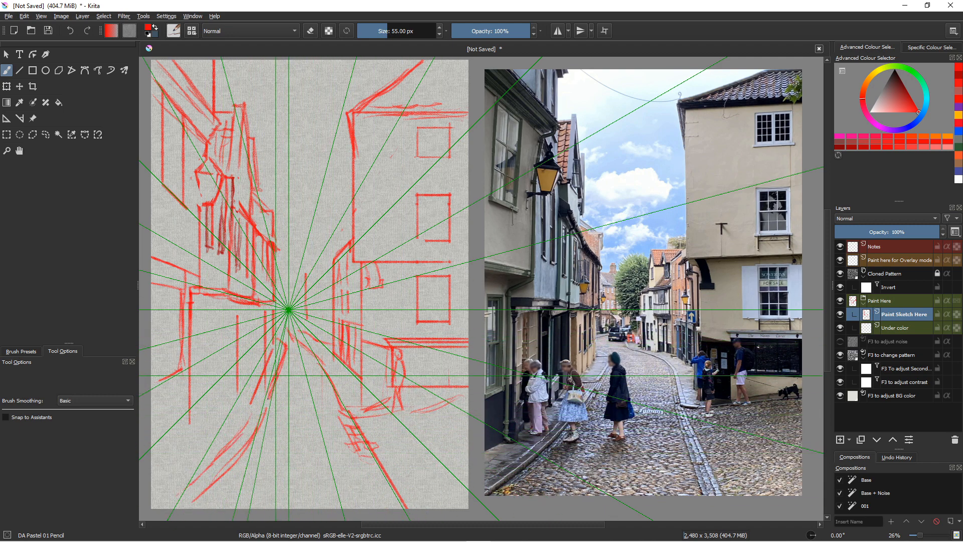
Step: Sketch the left row's shopfront base and door verticals, erase overlapping strokes, and add a second line to the nearest house's ledge
mouse_move(254, 311)
left_mouse_down()
mouse_move(246, 394)
mouse_move(249, 364)
mouse_move(273, 391)
left_mouse_up()
key("e")
left_click_drag(272, 350, 262, 373)
key("e")
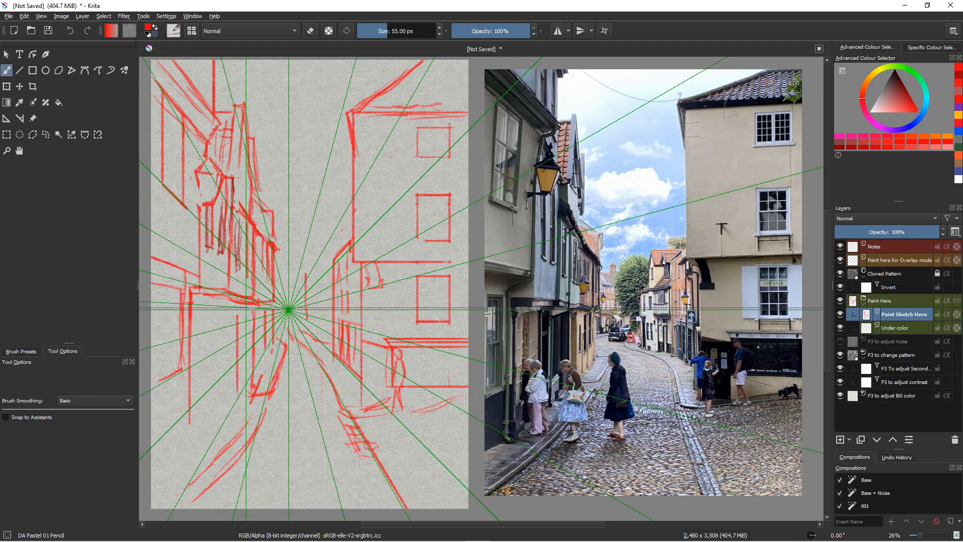
mouse_move(249, 308)
left_mouse_down()
mouse_move(250, 388)
mouse_move(232, 300)
mouse_move(210, 298)
mouse_move(213, 376)
left_mouse_up()
left_click_drag(203, 296, 205, 362)
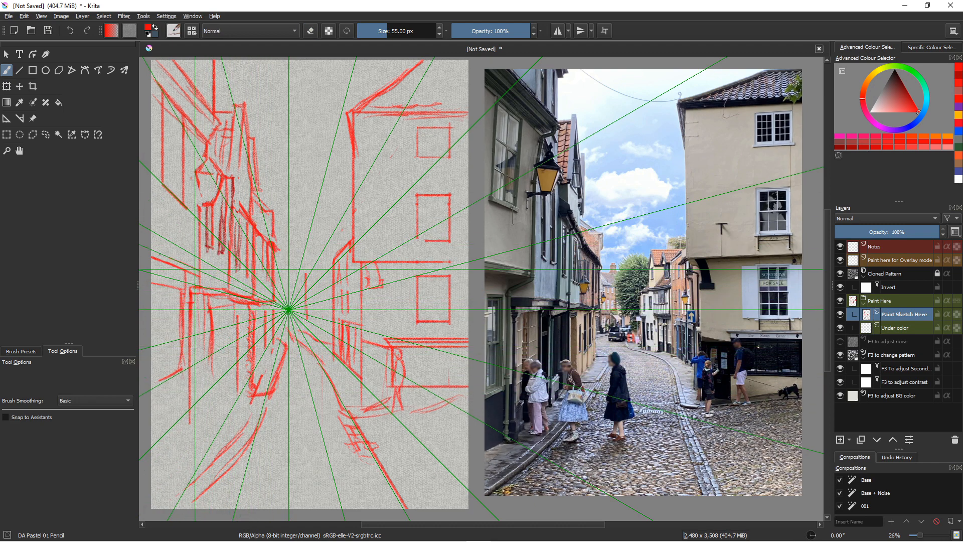
left_click_drag(152, 250, 199, 269)
Step: Sketch glazing bars in the right-hand house's middle and lower windows and add shutter outlines around the lower one
left_click_drag(422, 205, 448, 208)
mouse_move(424, 215)
left_mouse_down()
mouse_move(448, 217)
mouse_move(440, 235)
left_mouse_up()
left_click_drag(425, 226, 447, 225)
mouse_move(405, 276)
left_mouse_down()
mouse_move(403, 319)
mouse_move(460, 274)
left_mouse_up()
mouse_move(459, 274)
left_mouse_down()
mouse_move(460, 323)
mouse_move(436, 320)
left_mouse_up()
left_click_drag(423, 291, 449, 290)
left_click_drag(422, 305, 449, 304)
Step: Sketch the distant building's eaves and brackets beyond the right-hand house and erase its stray lines
mouse_move(324, 250)
left_mouse_down()
mouse_move(335, 249)
mouse_move(315, 251)
left_mouse_up()
left_click_drag(315, 251, 322, 273)
key("slash")
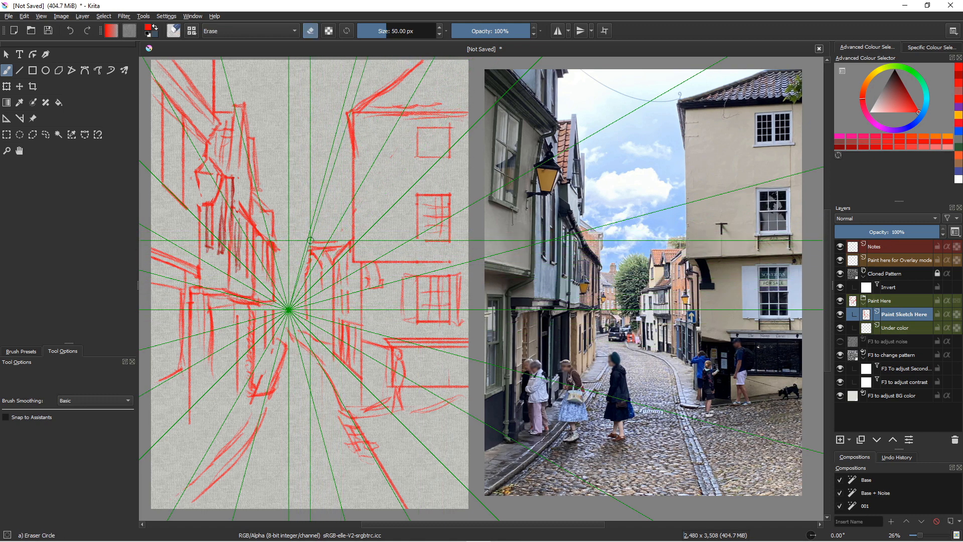
key("slash")
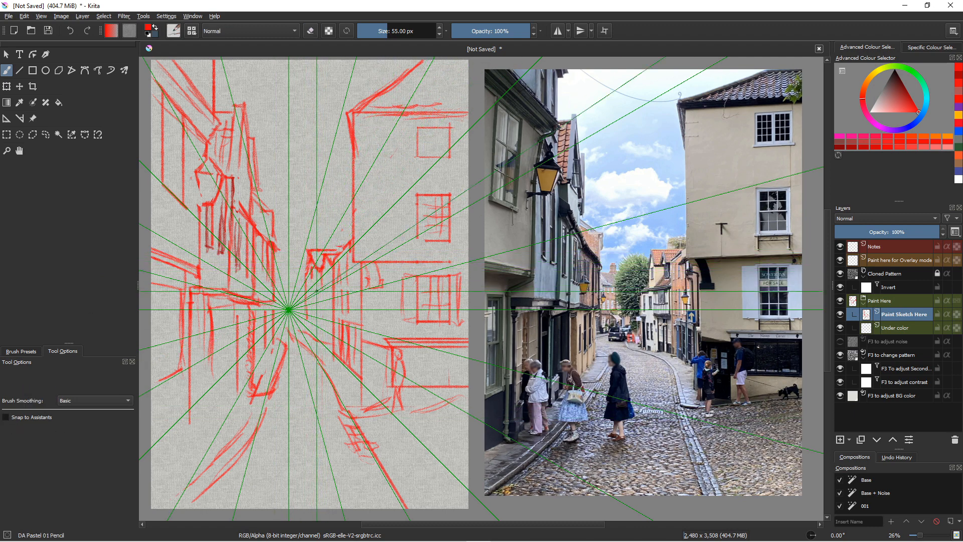
Step: Sketch the distant houses' roofs and walls around the vanishing point and the rounded foliage outline beside the right-hand house
mouse_move(333, 271)
left_mouse_down()
mouse_move(299, 299)
mouse_move(302, 325)
mouse_move(319, 317)
left_mouse_up()
mouse_move(313, 318)
left_mouse_down()
mouse_move(332, 318)
mouse_move(331, 345)
mouse_move(351, 370)
left_mouse_up()
left_click_drag(302, 269, 290, 279)
mouse_move(287, 284)
left_mouse_down()
mouse_move(288, 297)
mouse_move(296, 268)
mouse_move(285, 277)
left_mouse_up()
mouse_move(338, 225)
left_mouse_down()
mouse_move(350, 230)
mouse_move(327, 239)
left_mouse_up()
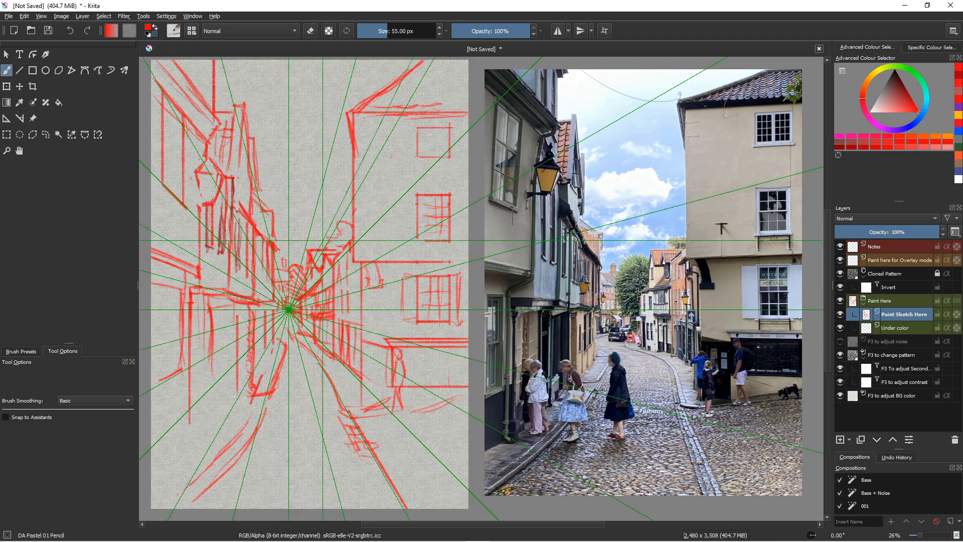
Step: Sketch glazing bars in the right-hand house's top window and the standing figures by its street corner
left_click_drag(425, 130, 425, 149)
mouse_move(432, 127)
left_mouse_down()
mouse_move(430, 156)
mouse_move(440, 153)
left_mouse_up()
left_click_drag(434, 136, 445, 135)
left_click_drag(374, 363, 371, 414)
left_click_drag(363, 355, 360, 363)
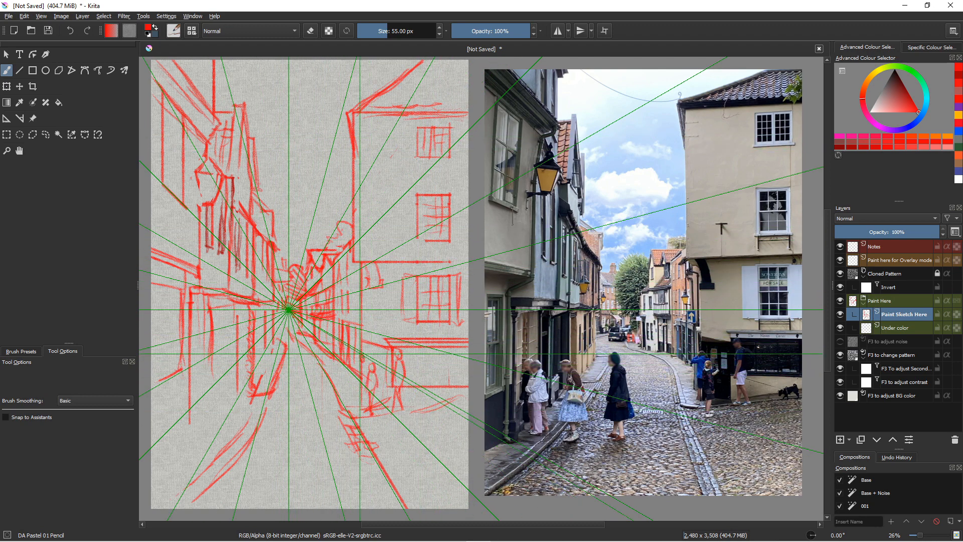
Step: Erase stray strokes around the central walking figures and sketch the left kerb down towards the near corner
key("e")
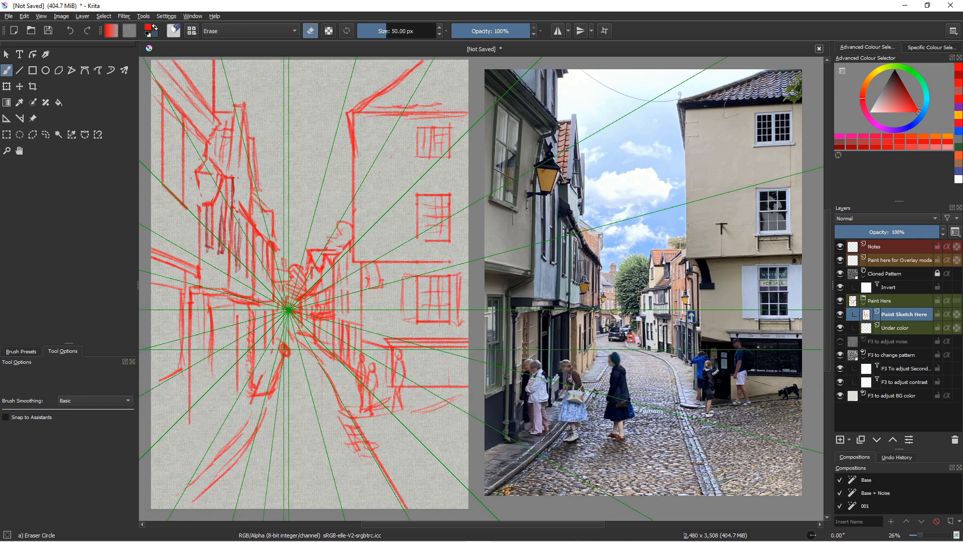
key("e")
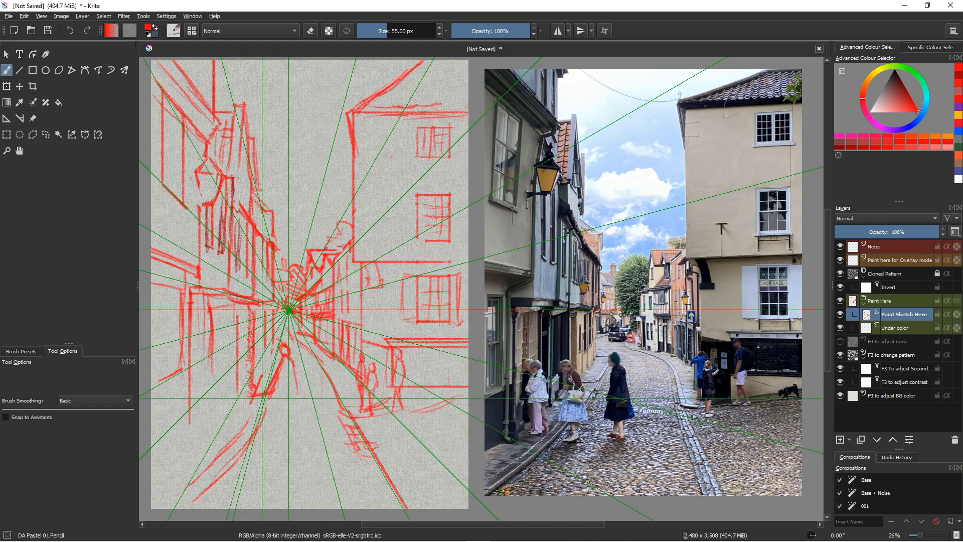
key("e")
mouse_move(266, 409)
left_mouse_down()
mouse_move(195, 499)
mouse_move(169, 493)
left_mouse_up()
key("e")
left_click_drag(247, 382, 270, 385)
key("e")
key("e")
Step: Sketch the three pedestrians on the street's left side with their heads, coats and legs, erasing overlapping strokes
left_click_drag(285, 353, 275, 403)
left_click_drag(294, 361, 301, 404)
left_click_drag(292, 405, 286, 422)
mouse_move(249, 360)
left_mouse_down()
mouse_move(249, 349)
mouse_move(257, 405)
left_mouse_up()
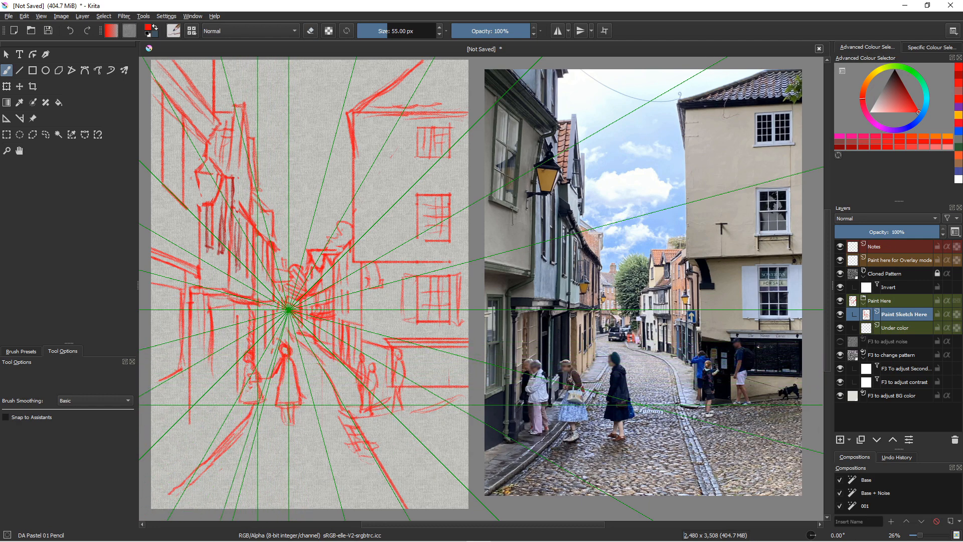
key("e")
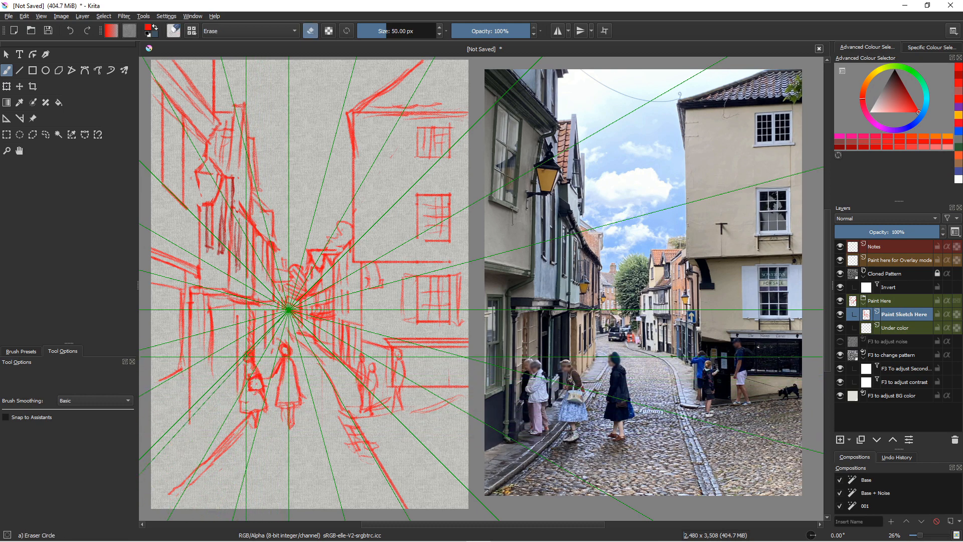
key("e")
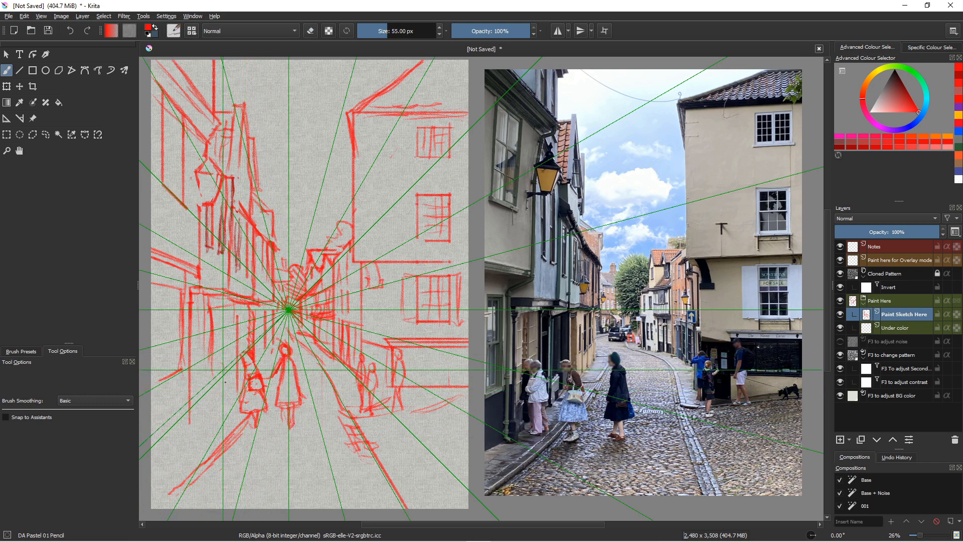
mouse_move(221, 355)
left_mouse_down()
mouse_move(214, 374)
mouse_move(228, 421)
left_mouse_up()
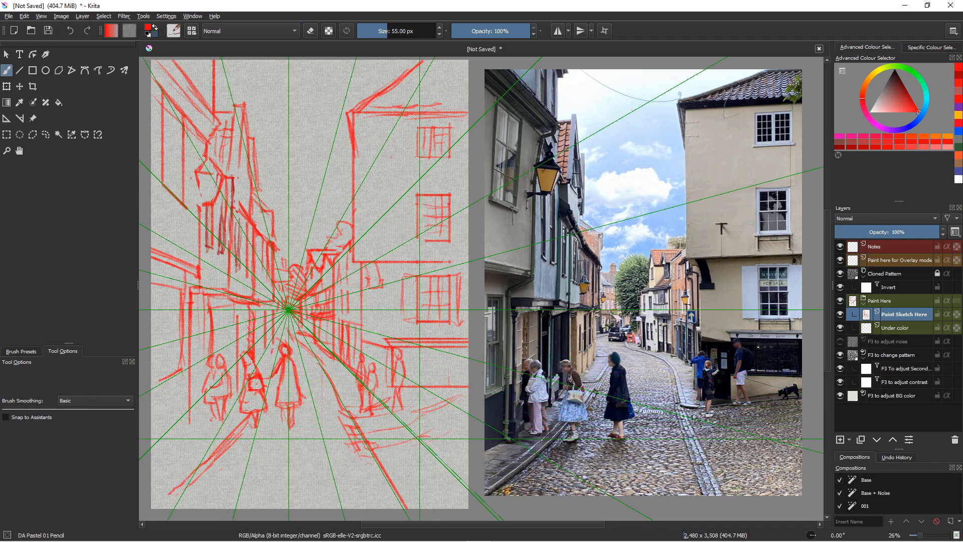
Step: Add cobbles and foot shadows along the street, clean up stray lines, and sketch the nearest left house's upper wall lines
key("e")
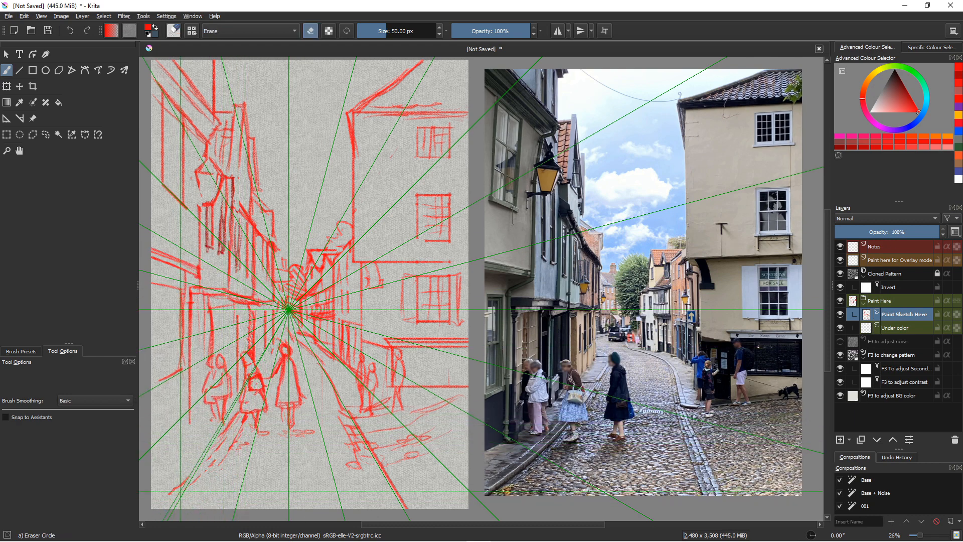
key("e")
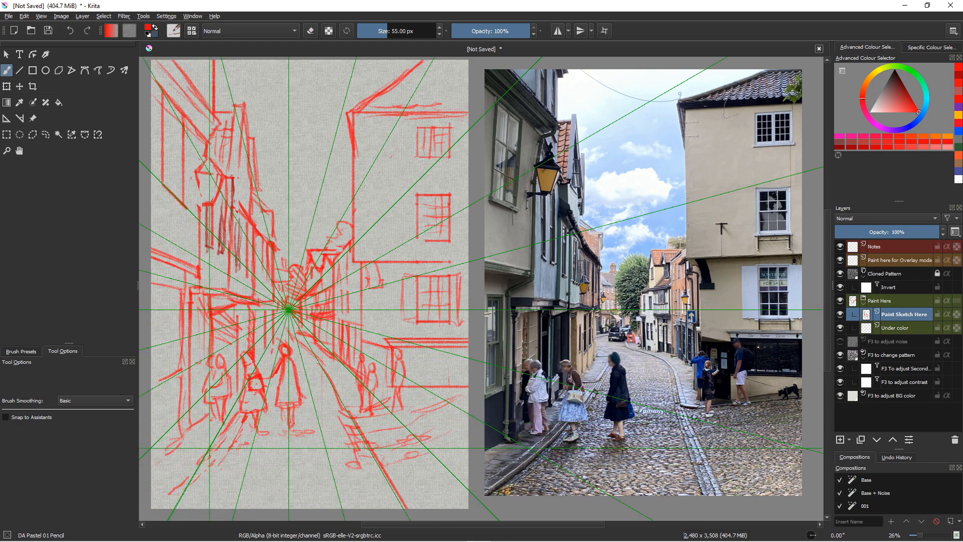
mouse_move(367, 458)
left_mouse_down()
mouse_move(380, 475)
mouse_move(347, 503)
left_mouse_up()
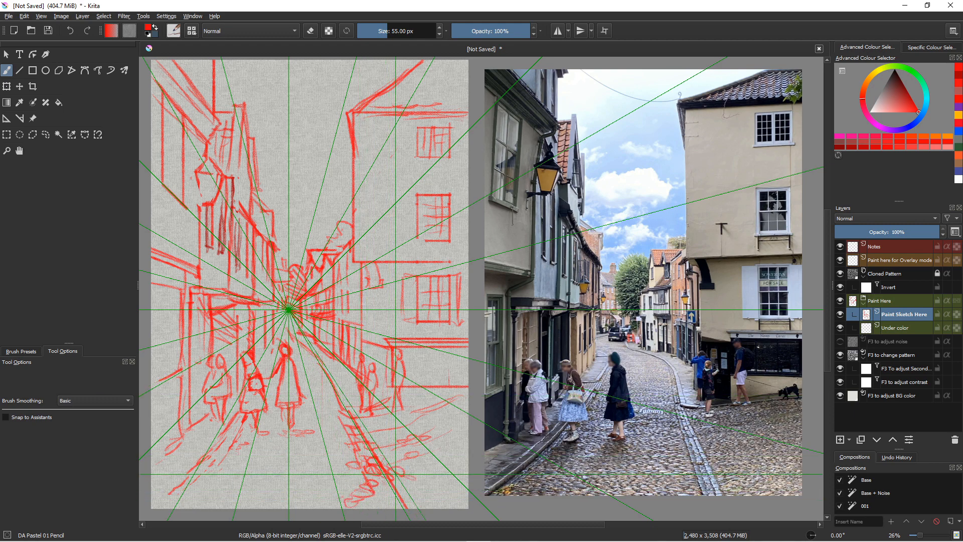
mouse_move(260, 435)
left_mouse_down()
mouse_move(240, 441)
mouse_move(246, 452)
mouse_move(296, 442)
mouse_move(289, 455)
left_mouse_up()
left_click_drag(206, 459, 178, 463)
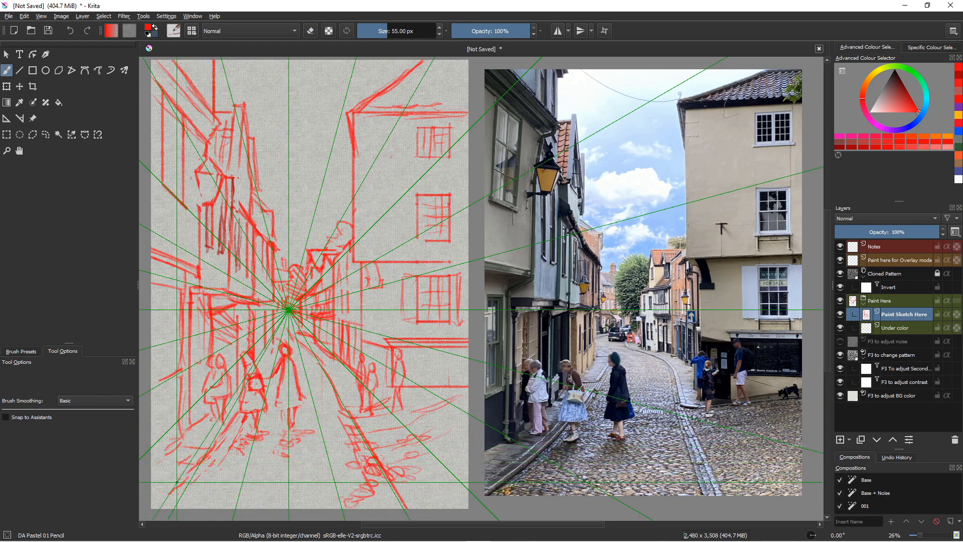
left_click_drag(193, 63, 206, 91)
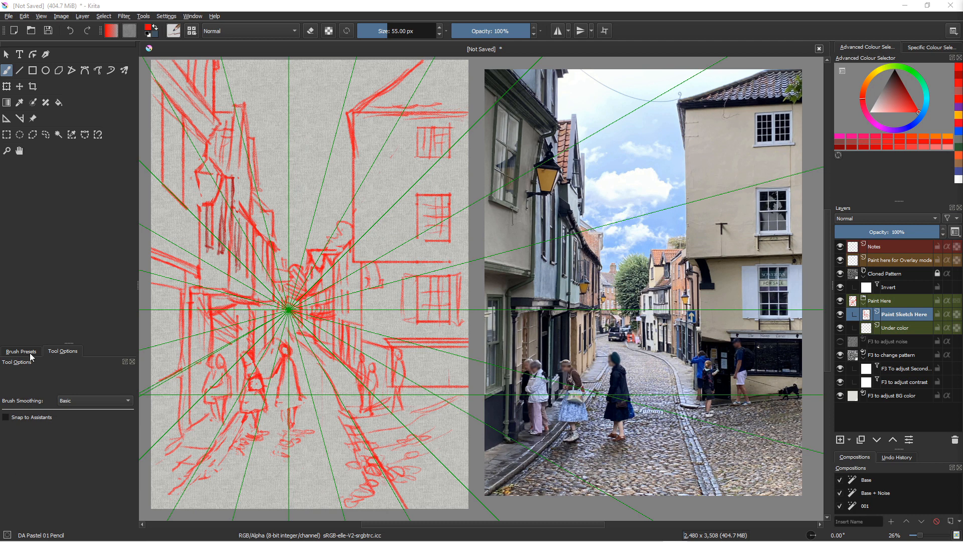
Step: Hide the perspective assistants on the canvas and return to the Freehand Brush tool
left_click(8, 122)
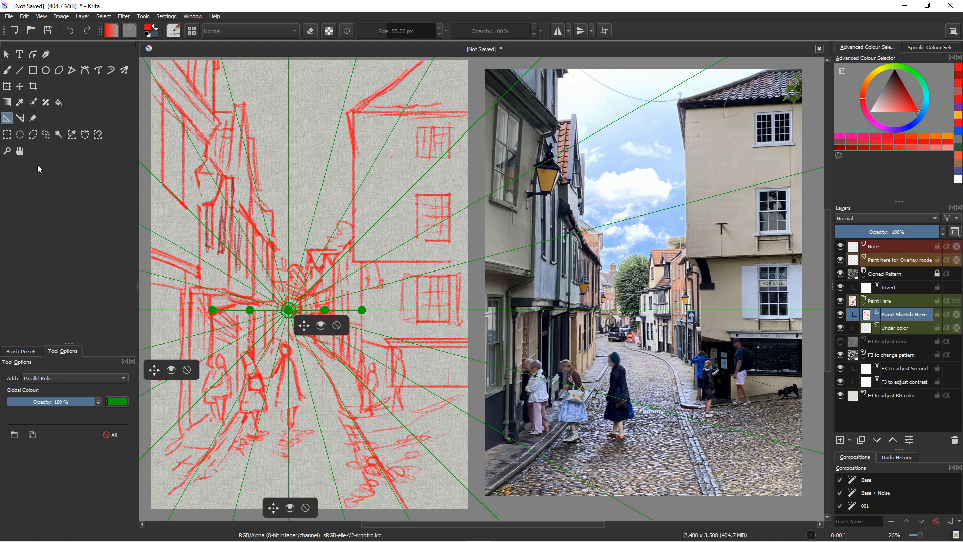
left_click(320, 326)
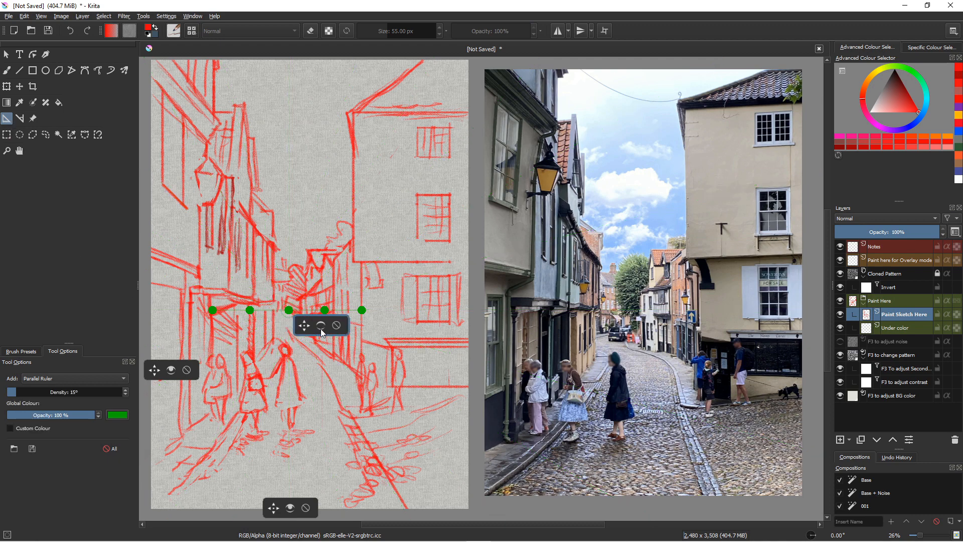
left_click(171, 372)
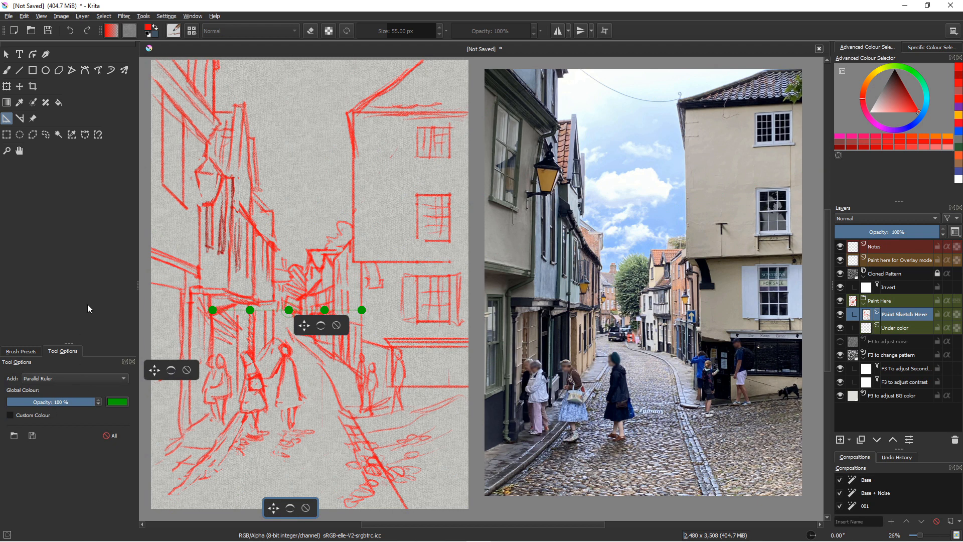
left_click(6, 71)
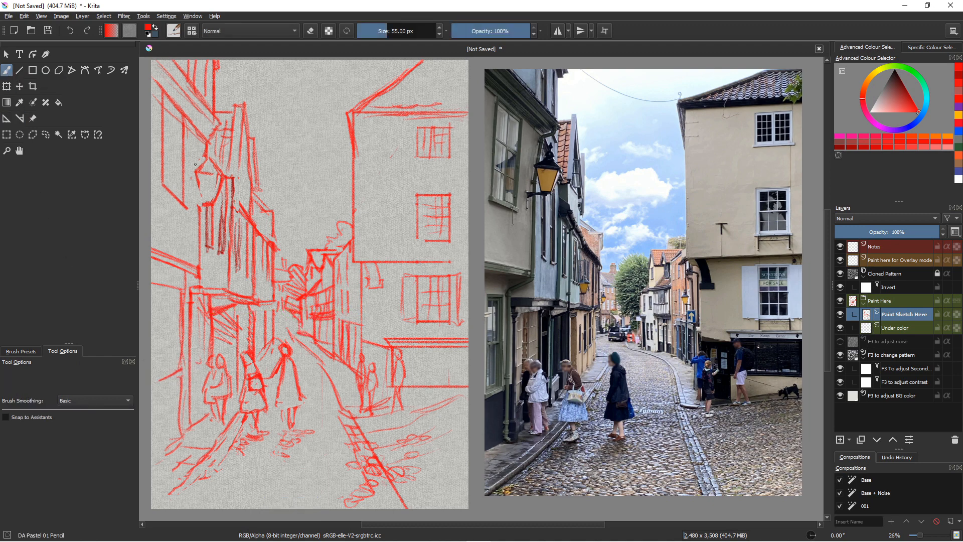
Step: Filter the brush presets by the DA_Oils tag
scroll(196, 164, "down", 2)
scroll(196, 164, "up", 4)
scroll(195, 164, "down", 2)
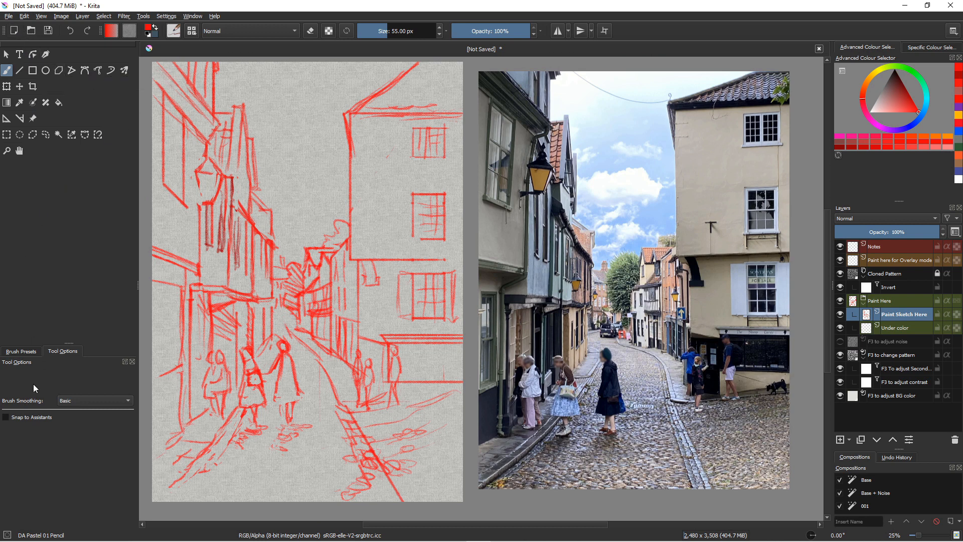
left_click(19, 350)
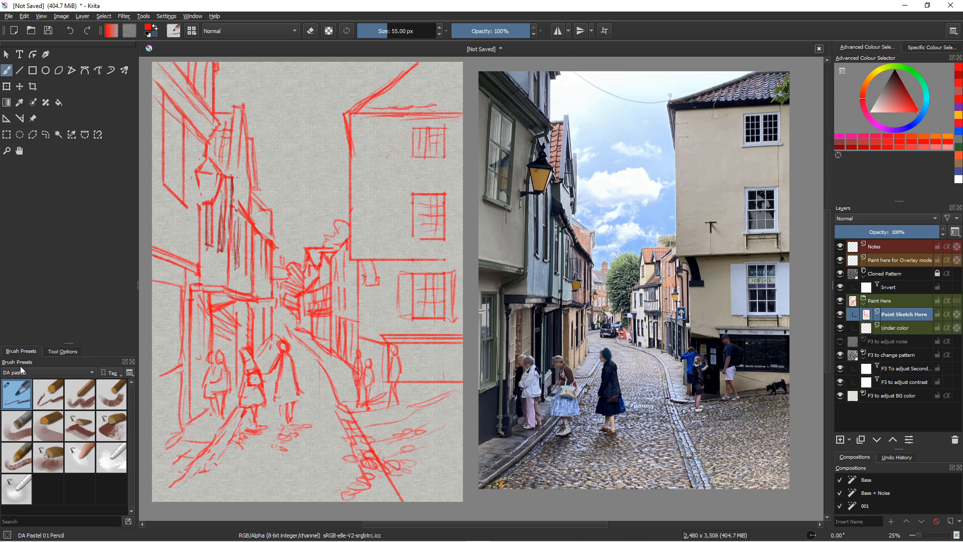
left_click(22, 371)
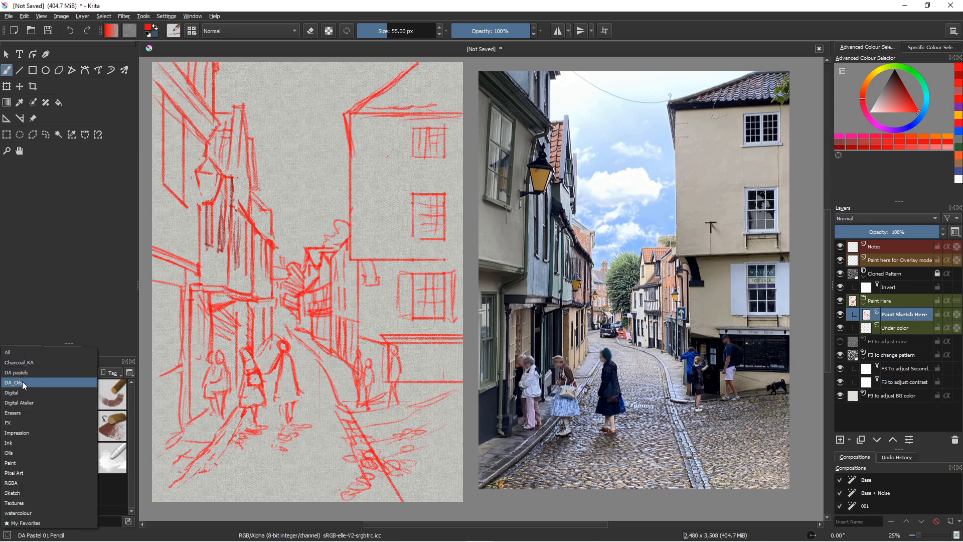
left_click(21, 381)
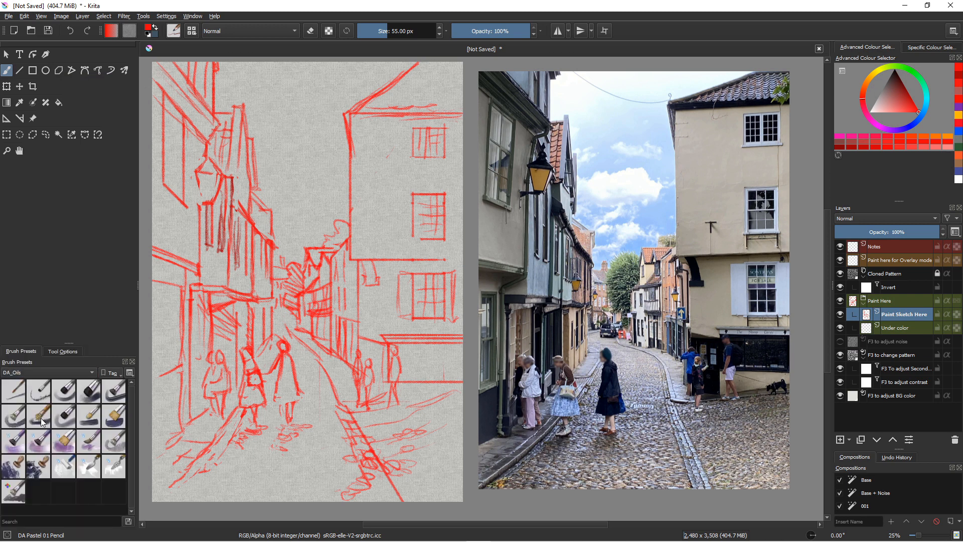
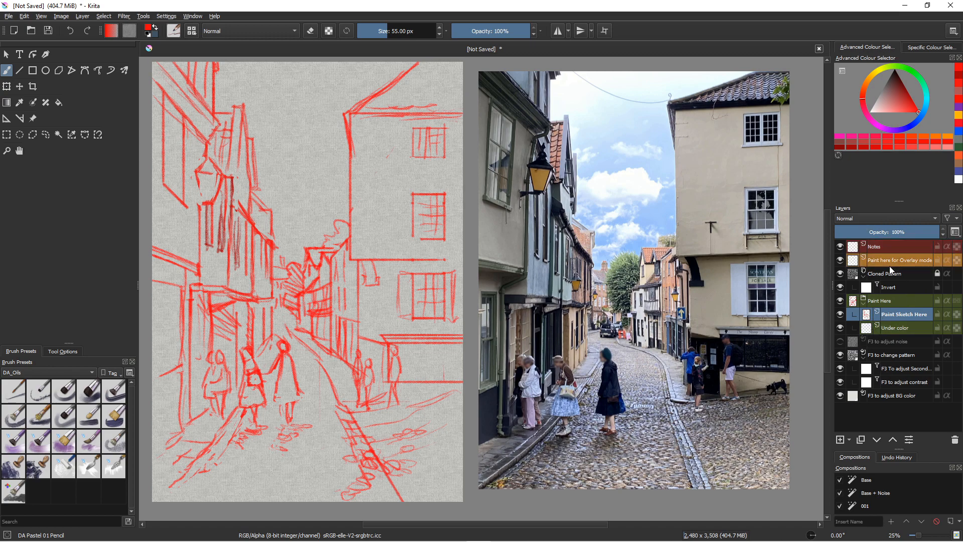
mouse_move(890, 270)
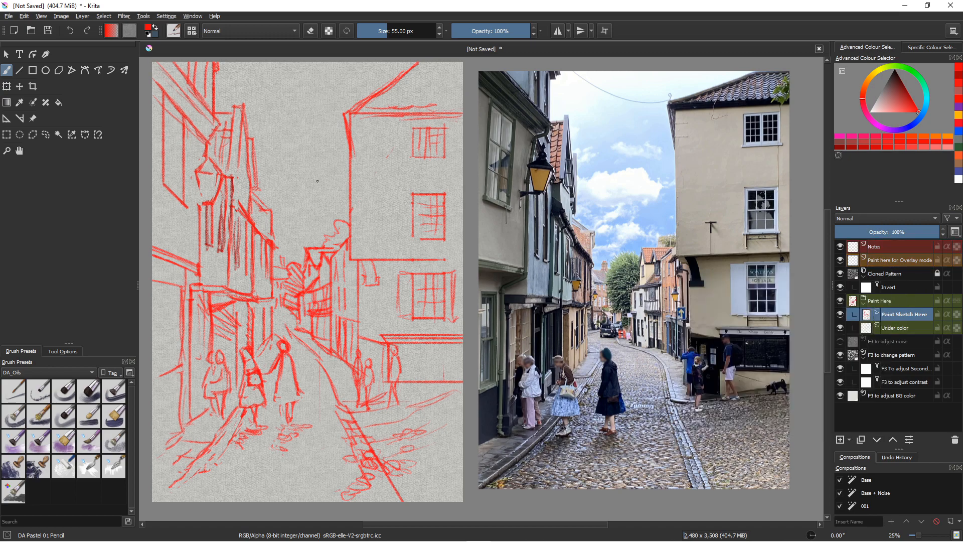
scroll(350, 210, "up", 5, "ctrl")
scroll(350, 210, "up", 1, "ctrl")
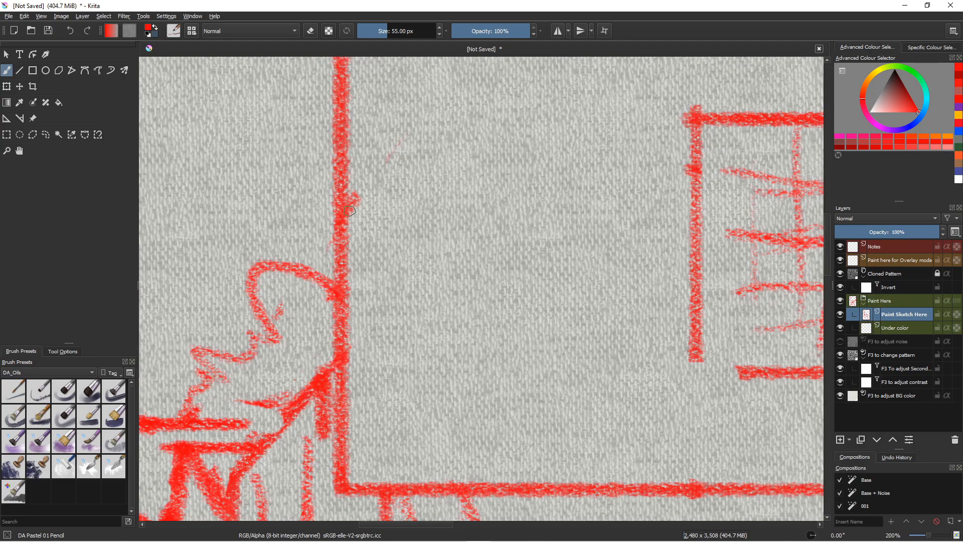
scroll(352, 210, "down", 5, "ctrl")
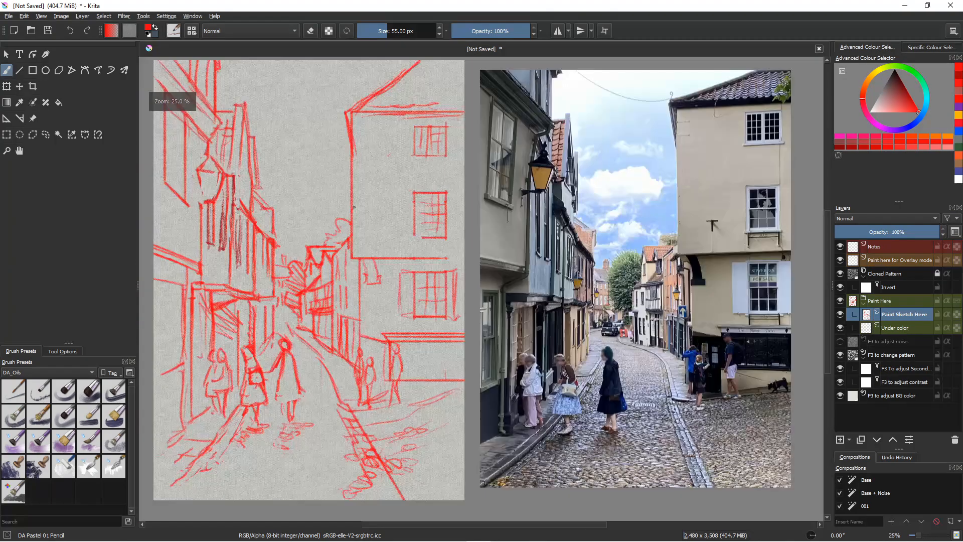
scroll(337, 208, "up", 1, "ctrl")
scroll(338, 208, "down", 2, "ctrl")
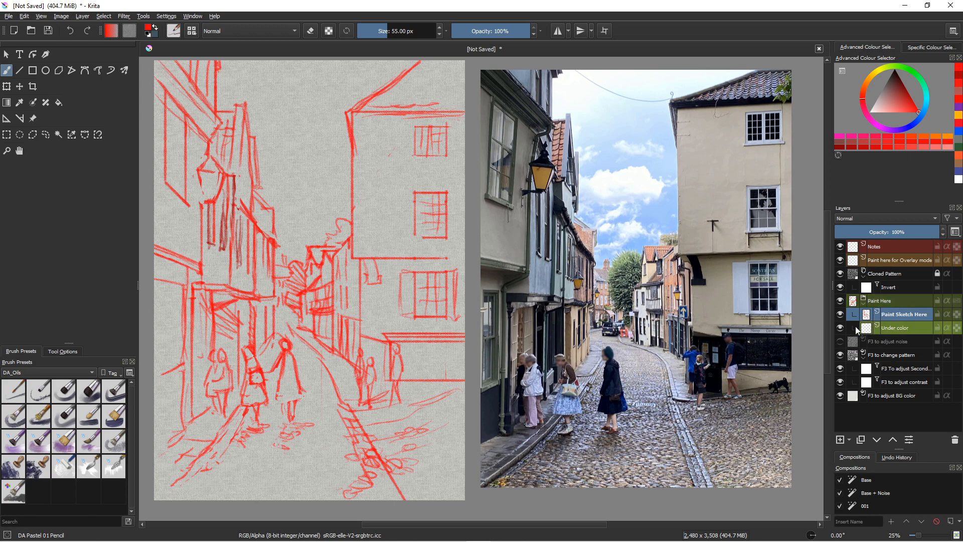
Step: On the Under color layer, block in the upper sky with the DA Oil 13 Blocking brush in cyan, toned down with pale grey-blue
left_click(885, 329)
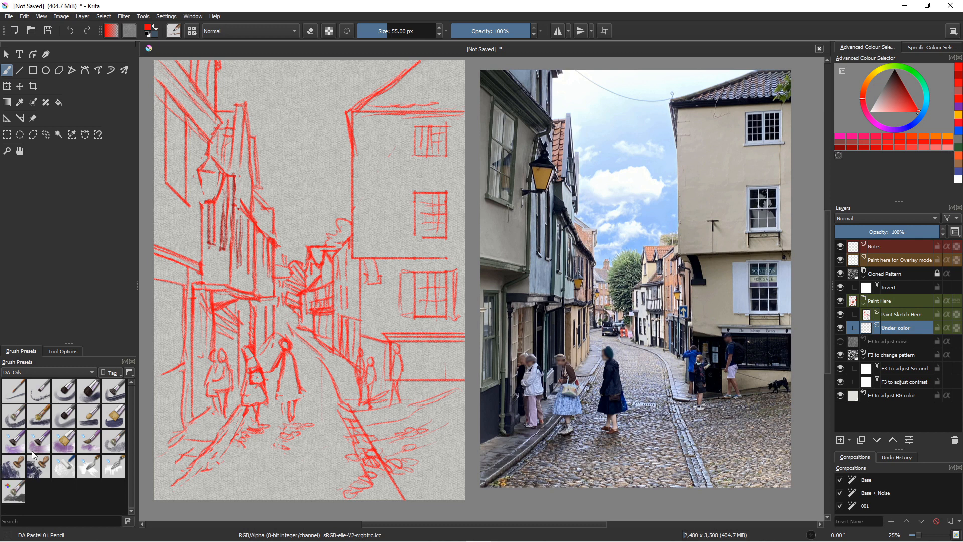
left_click(64, 446)
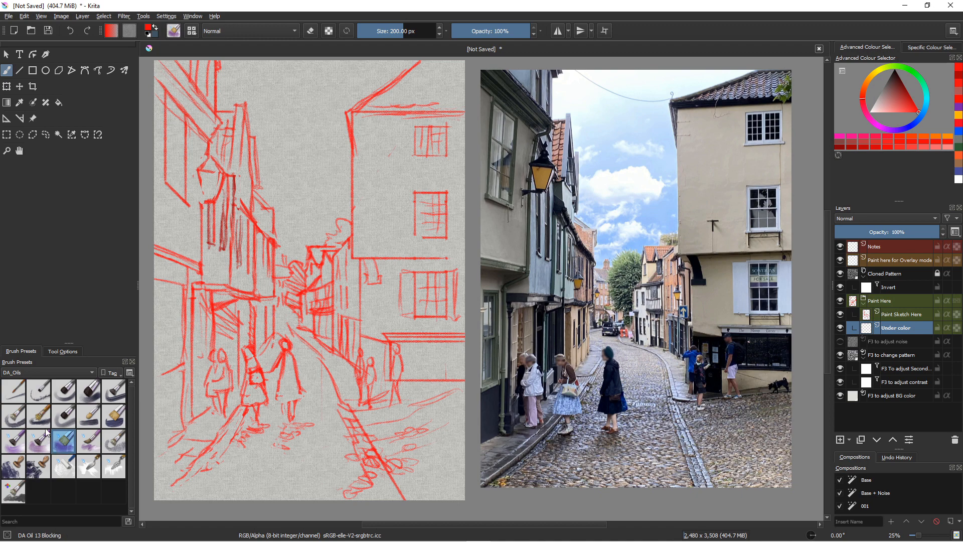
left_click(928, 98)
left_click(888, 98)
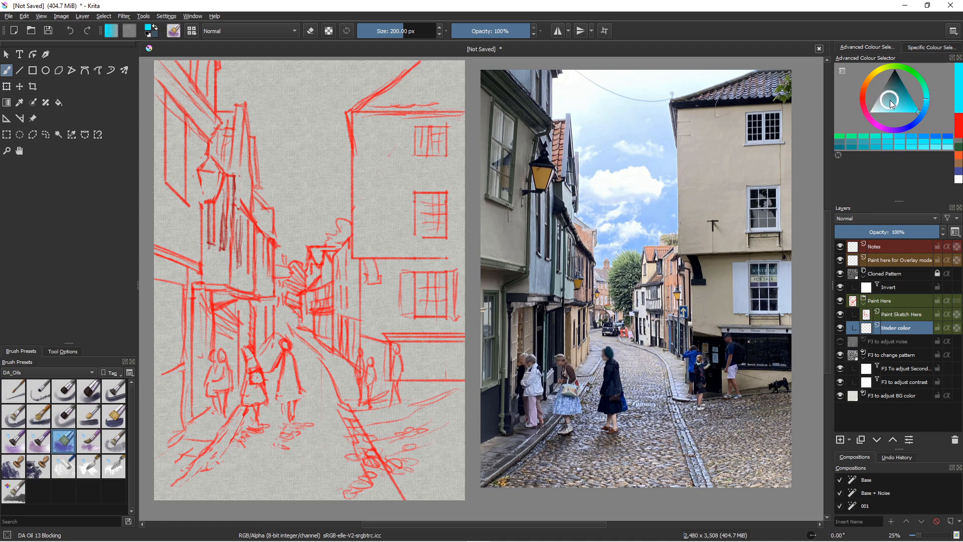
mouse_move(264, 72)
left_mouse_down()
mouse_move(308, 83)
mouse_move(303, 68)
mouse_move(359, 72)
left_mouse_up()
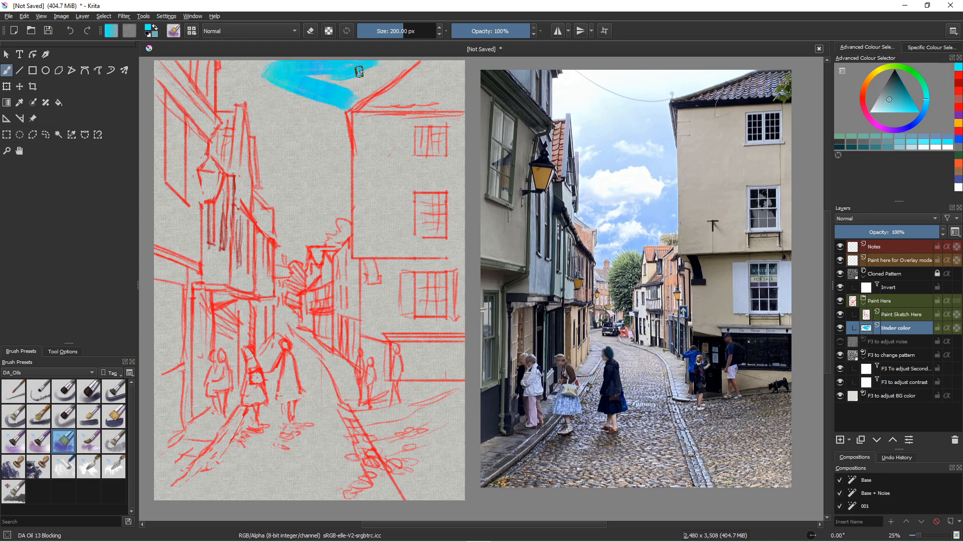
left_click(877, 103)
mouse_move(283, 73)
left_mouse_down()
mouse_move(320, 92)
mouse_move(292, 67)
mouse_move(393, 64)
mouse_move(357, 87)
mouse_move(318, 62)
mouse_move(331, 86)
mouse_move(326, 125)
mouse_move(318, 107)
left_mouse_up()
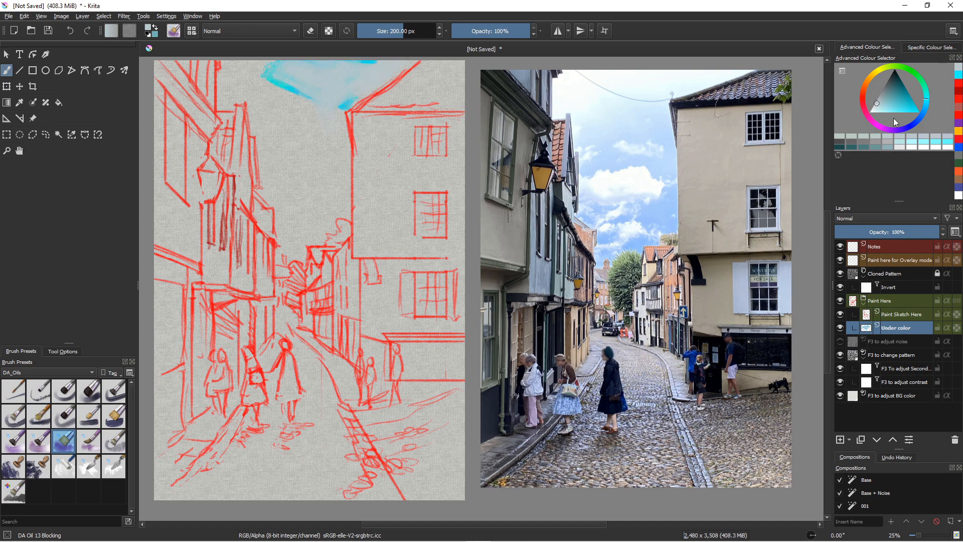
Step: Cover the sky with soft blue down to the rooftops between the houses, and lock the Paint Sketch Here layer
left_click(927, 115)
left_click(885, 105)
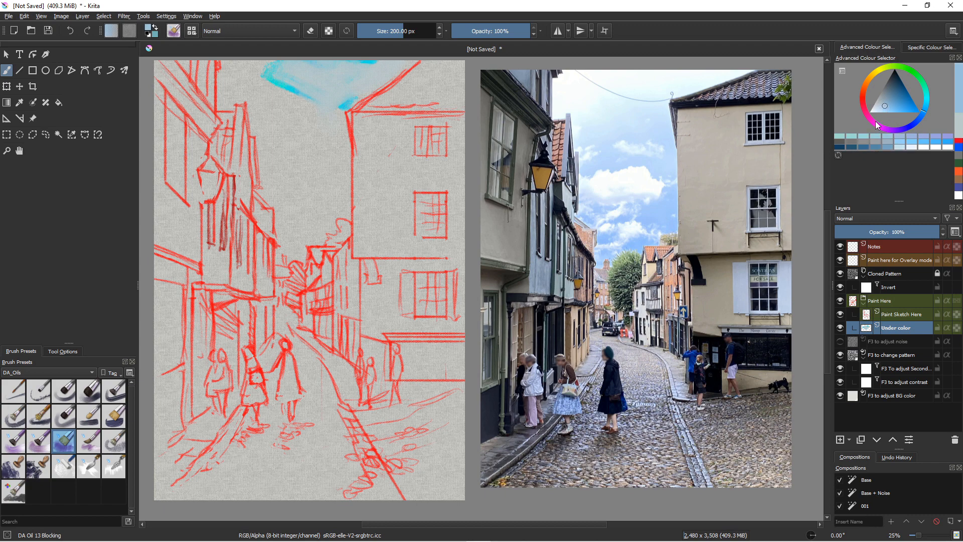
mouse_move(285, 76)
left_mouse_down()
mouse_move(373, 75)
mouse_move(411, 64)
mouse_move(329, 100)
mouse_move(357, 86)
mouse_move(336, 93)
mouse_move(321, 65)
mouse_move(236, 70)
mouse_move(262, 99)
mouse_move(237, 86)
mouse_move(230, 62)
mouse_move(226, 101)
mouse_move(260, 119)
mouse_move(249, 90)
mouse_move(261, 135)
mouse_move(251, 143)
mouse_move(258, 123)
left_mouse_up()
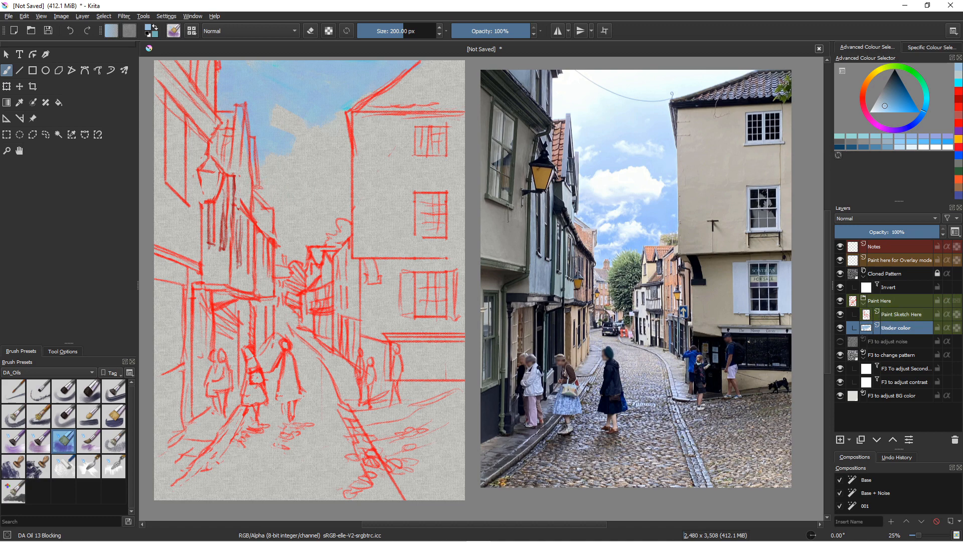
left_click(937, 314)
mouse_move(269, 142)
left_mouse_down()
mouse_move(311, 143)
mouse_move(292, 122)
mouse_move(363, 118)
mouse_move(322, 152)
mouse_move(315, 103)
mouse_move(324, 193)
mouse_move(342, 129)
mouse_move(351, 206)
mouse_move(284, 137)
mouse_move(278, 152)
mouse_move(274, 145)
mouse_move(268, 202)
mouse_move(294, 196)
mouse_move(296, 170)
mouse_move(295, 206)
mouse_move(320, 239)
mouse_move(274, 259)
left_mouse_up()
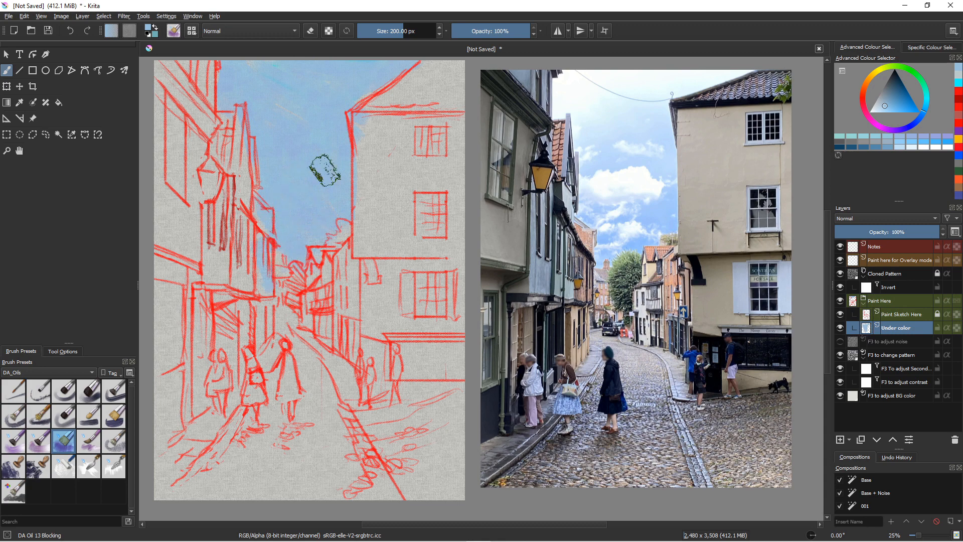
Step: Paint white clouds in the lower sky between the houses and carve their shapes with strokes of mid blue
left_click(877, 102)
mouse_move(274, 167)
left_mouse_down()
mouse_move(289, 189)
mouse_move(309, 160)
mouse_move(314, 186)
mouse_move(301, 191)
mouse_move(310, 157)
mouse_move(326, 188)
mouse_move(334, 176)
mouse_move(314, 157)
mouse_move(330, 169)
mouse_move(307, 180)
mouse_move(258, 160)
mouse_move(274, 222)
mouse_move(280, 206)
mouse_move(288, 221)
mouse_move(332, 207)
left_mouse_up()
left_click(878, 107)
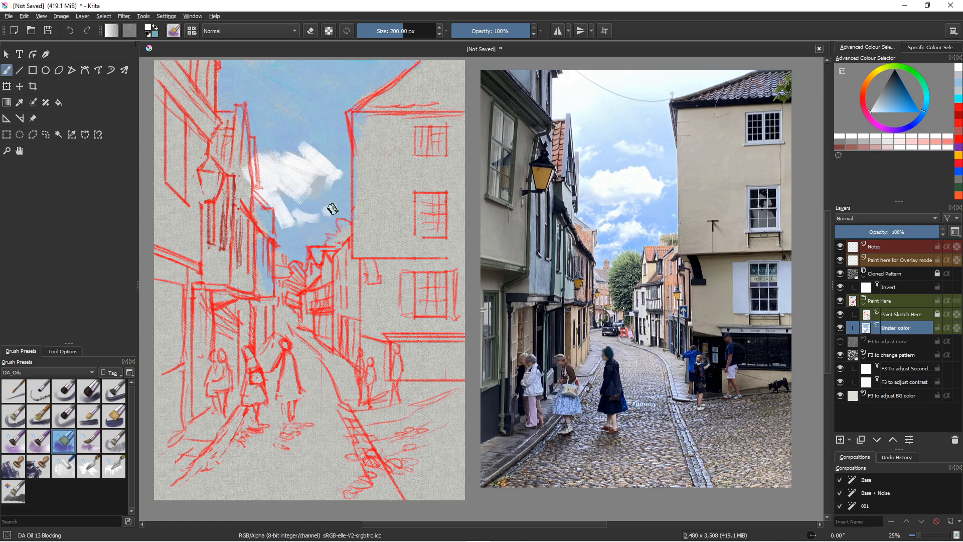
mouse_move(283, 231)
left_mouse_down()
mouse_move(263, 208)
mouse_move(280, 226)
left_mouse_up()
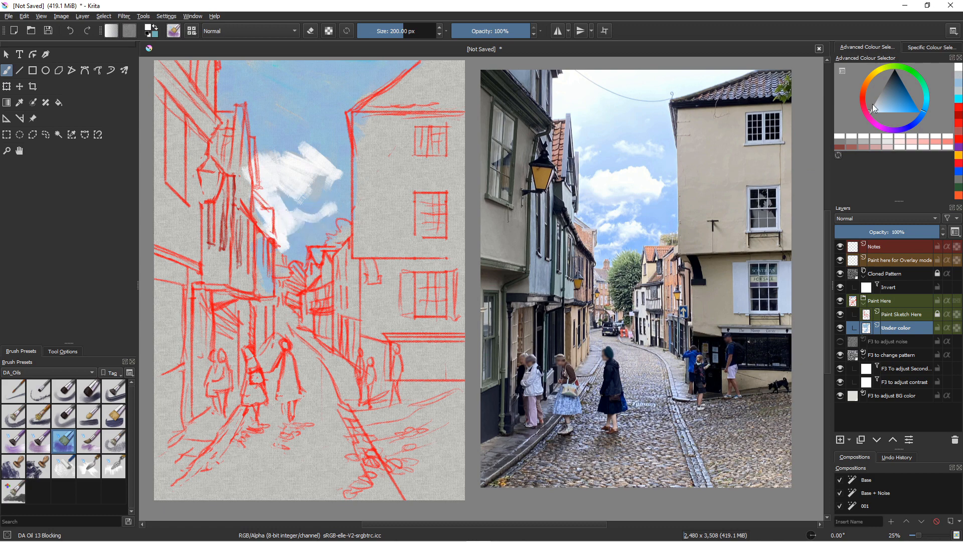
left_click(885, 103)
mouse_move(258, 173)
left_mouse_down()
mouse_move(286, 203)
mouse_move(306, 201)
mouse_move(313, 177)
mouse_move(340, 175)
mouse_move(256, 142)
mouse_move(304, 140)
mouse_move(294, 152)
mouse_move(306, 149)
mouse_move(307, 134)
mouse_move(338, 171)
left_mouse_up()
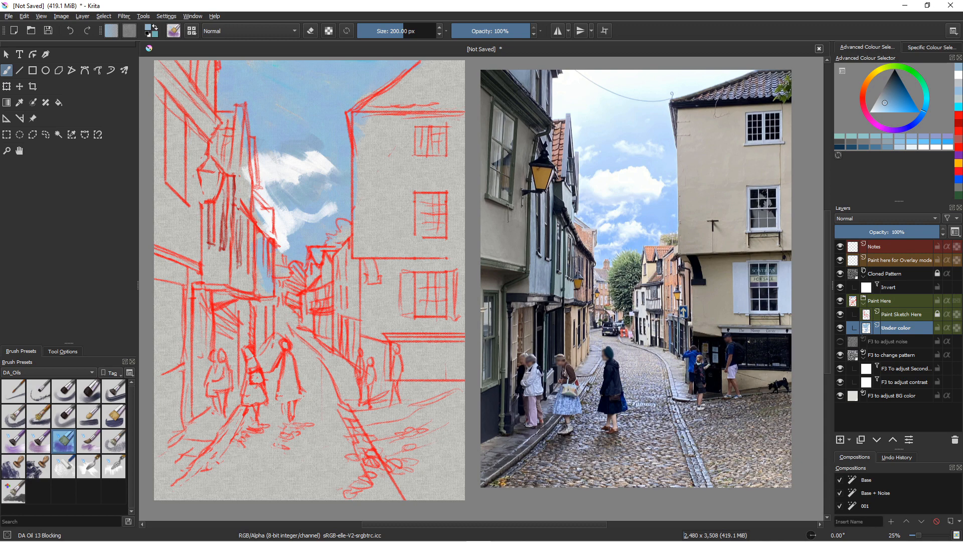
Step: Brush pale grey-blue and near-white cloud streaks across the upper sky beside the tall left-hand buildings
left_click(876, 104)
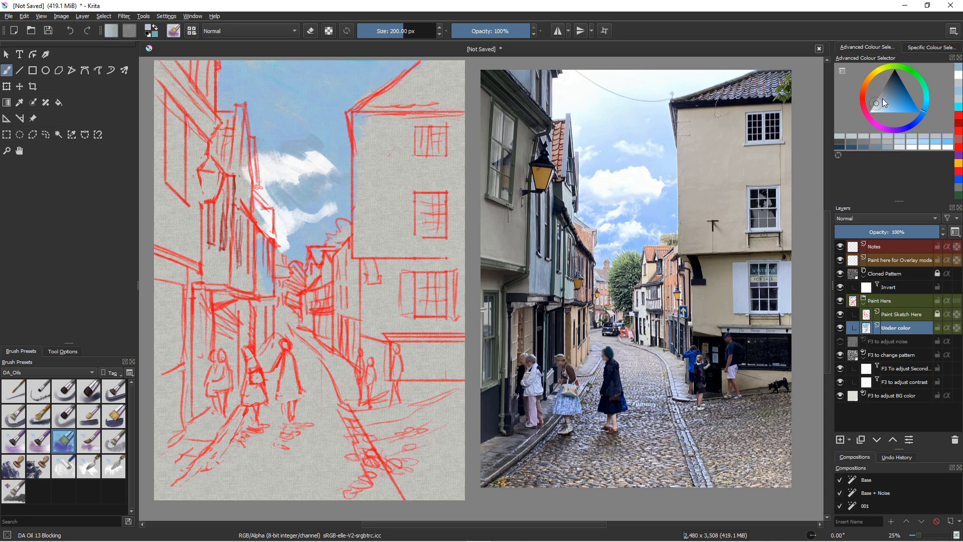
mouse_move(259, 61)
left_mouse_down()
mouse_move(324, 79)
mouse_move(338, 66)
mouse_move(381, 62)
left_mouse_up()
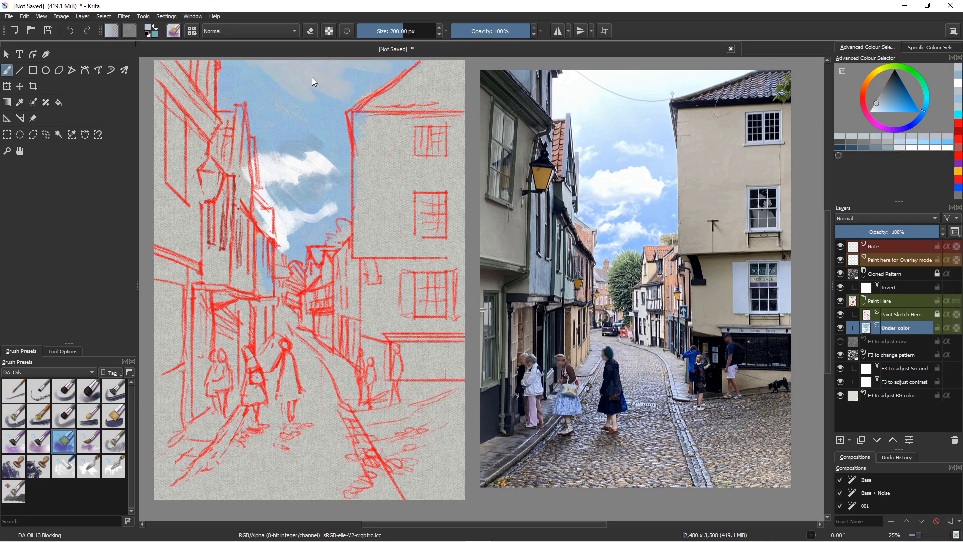
mouse_move(316, 82)
left_mouse_down()
mouse_move(269, 68)
mouse_move(244, 106)
mouse_move(226, 89)
mouse_move(278, 90)
mouse_move(257, 125)
left_mouse_up()
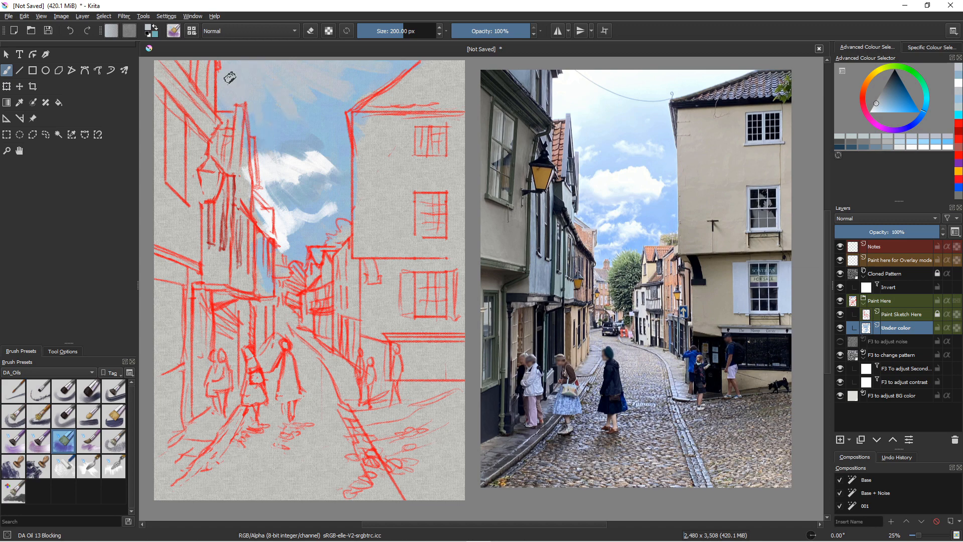
left_click(874, 110)
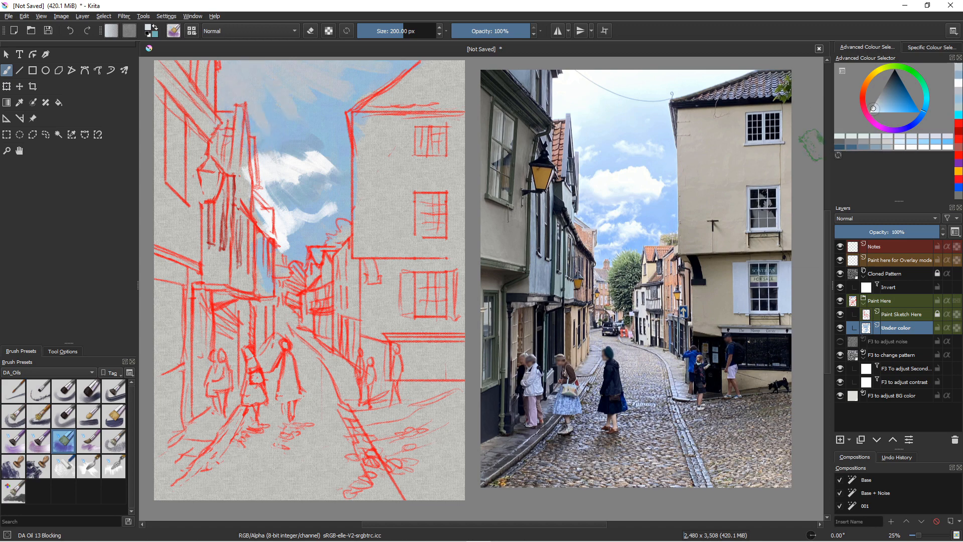
mouse_move(226, 71)
left_mouse_down()
mouse_move(265, 103)
mouse_move(251, 66)
mouse_move(322, 74)
left_mouse_up()
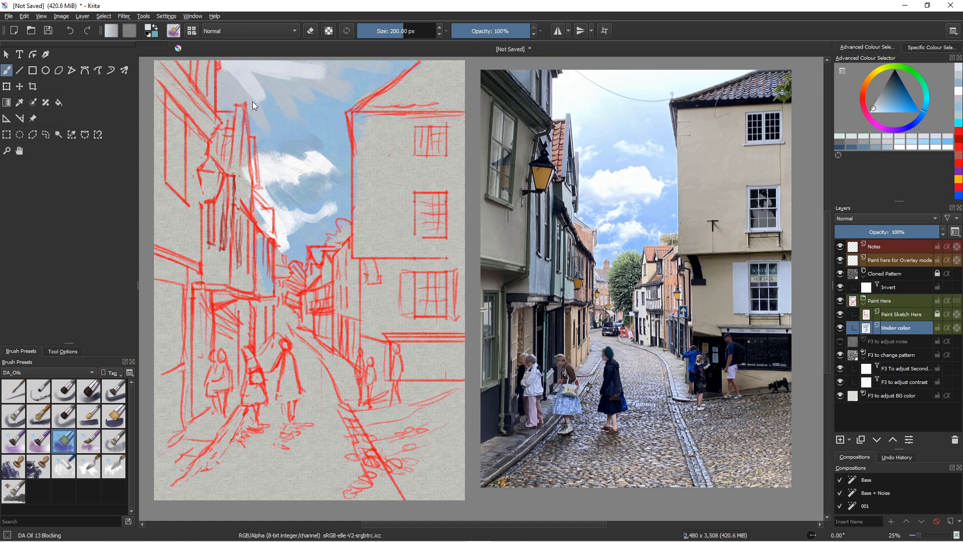
mouse_move(236, 113)
left_mouse_down()
mouse_move(226, 68)
mouse_move(232, 99)
mouse_move(266, 108)
mouse_move(311, 71)
mouse_move(348, 79)
left_mouse_up()
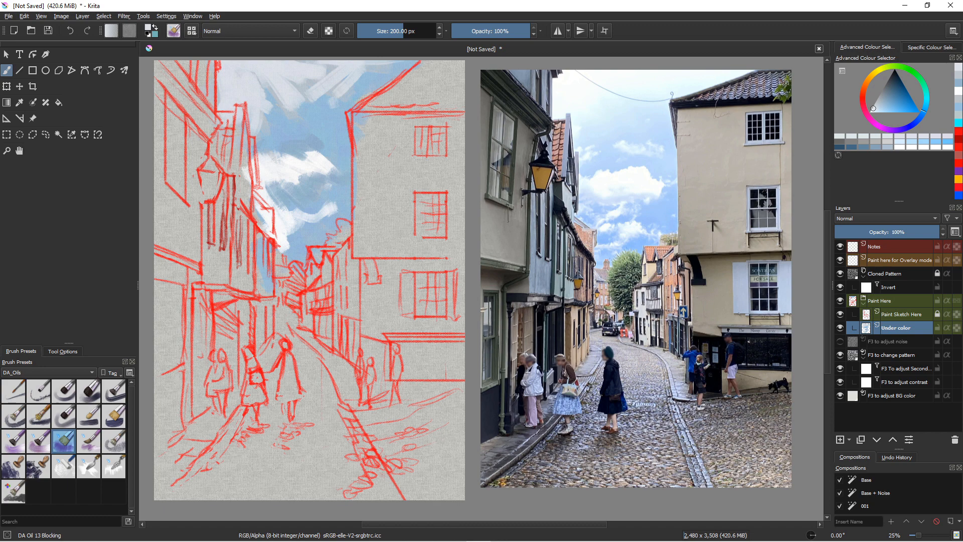
Step: Block in the upper wall of the large right-hand house with a light beige
left_click(866, 80)
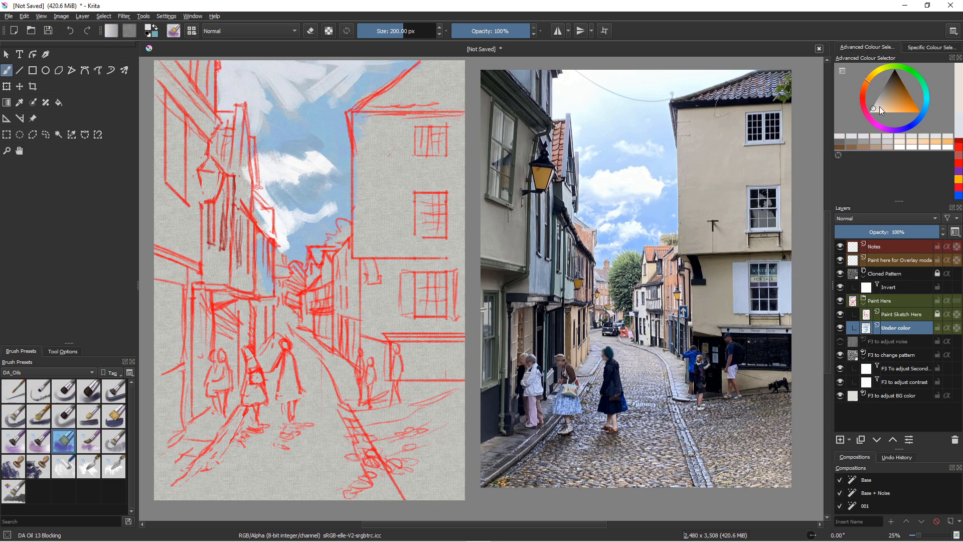
left_click(880, 104)
mouse_move(370, 123)
left_mouse_down()
mouse_move(390, 165)
mouse_move(394, 204)
mouse_move(406, 120)
mouse_move(403, 239)
mouse_move(368, 110)
mouse_move(372, 245)
mouse_move(363, 117)
mouse_move(365, 233)
mouse_move(368, 226)
mouse_move(359, 120)
mouse_move(355, 241)
mouse_move(362, 244)
mouse_move(387, 187)
mouse_move(409, 214)
mouse_move(385, 240)
mouse_move(423, 251)
mouse_move(464, 181)
mouse_move(441, 171)
mouse_move(422, 182)
mouse_move(462, 119)
mouse_move(454, 192)
mouse_move(450, 119)
mouse_move(438, 117)
mouse_move(427, 85)
left_mouse_up()
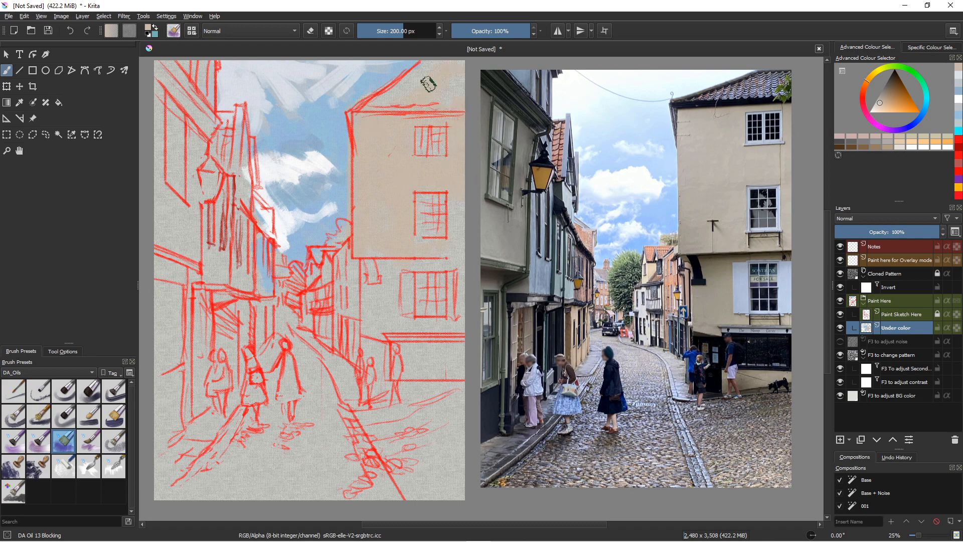
Step: Paint the roof of the large right-hand house in a muted reddish brown
left_click(865, 87)
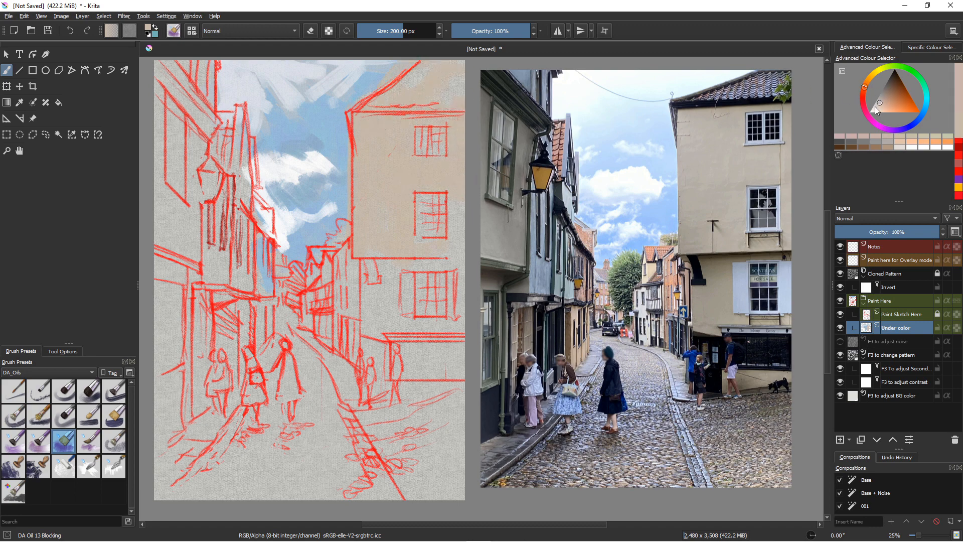
left_click(897, 107)
left_click(889, 94)
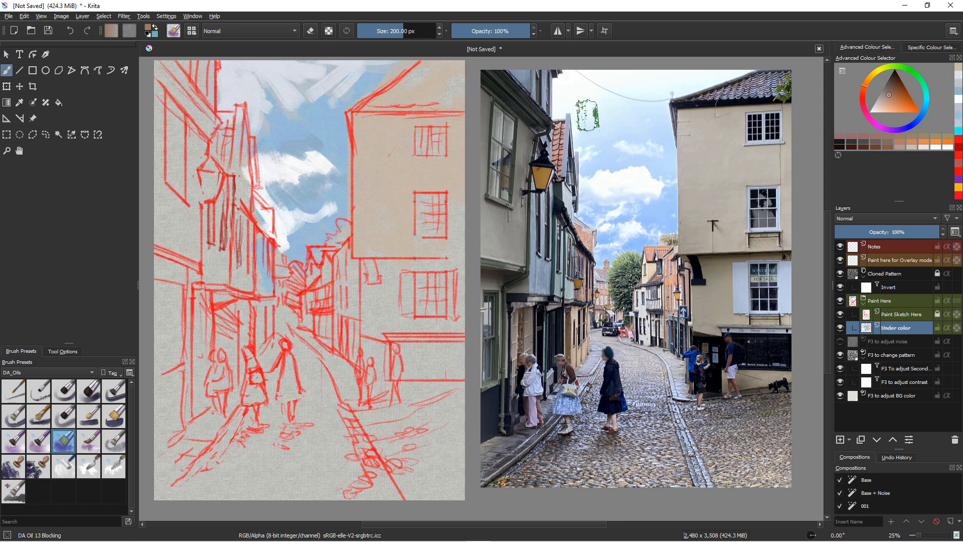
mouse_move(451, 67)
left_mouse_down()
mouse_move(444, 108)
mouse_move(467, 111)
mouse_move(399, 113)
mouse_move(423, 74)
mouse_move(374, 111)
left_mouse_up()
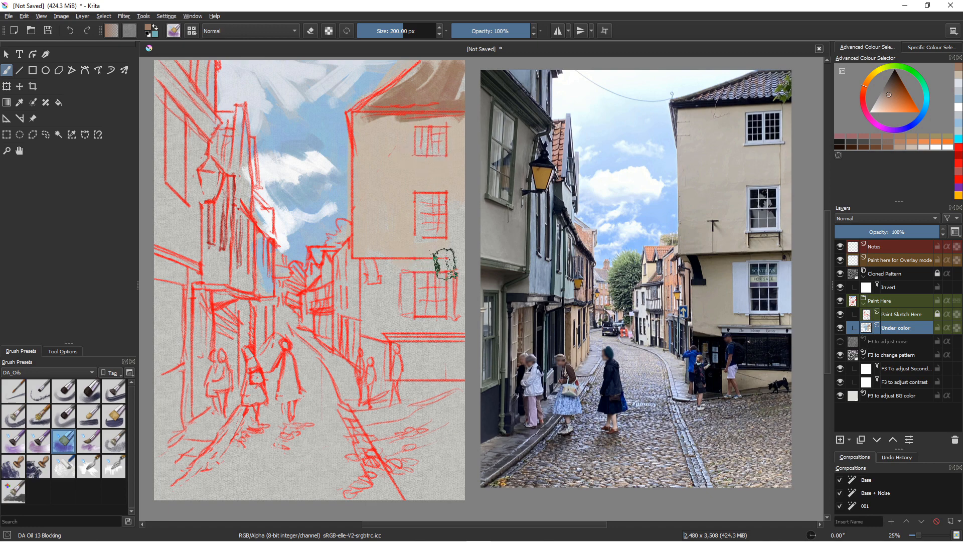
Step: Add the same brown under the right-hand house's overhang, across its shopfront, and on the street in front
mouse_move(441, 263)
left_mouse_down()
mouse_move(374, 269)
mouse_move(392, 296)
left_mouse_up()
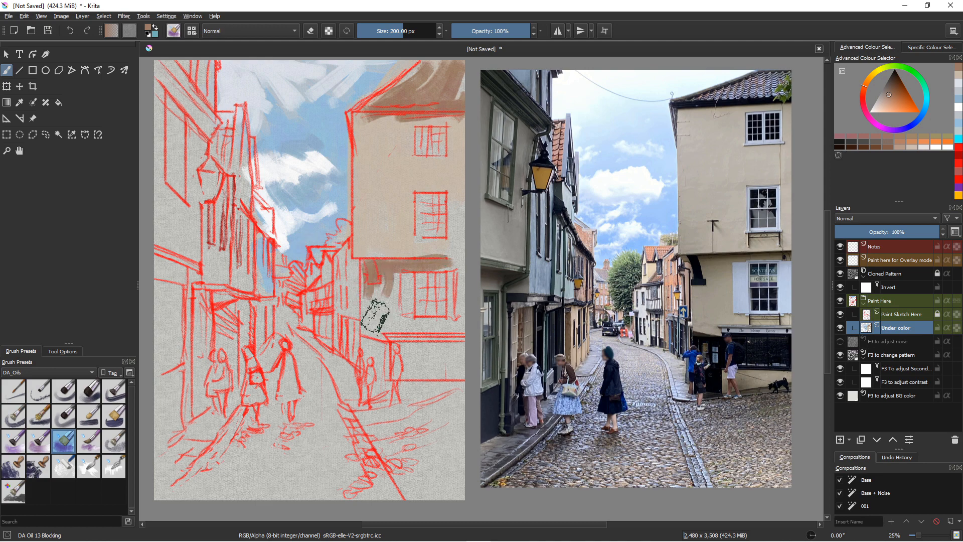
mouse_move(428, 350)
left_mouse_down()
mouse_move(405, 350)
mouse_move(403, 338)
mouse_move(416, 331)
mouse_move(402, 346)
mouse_move(404, 376)
mouse_move(377, 350)
mouse_move(380, 397)
mouse_move(373, 360)
left_mouse_up()
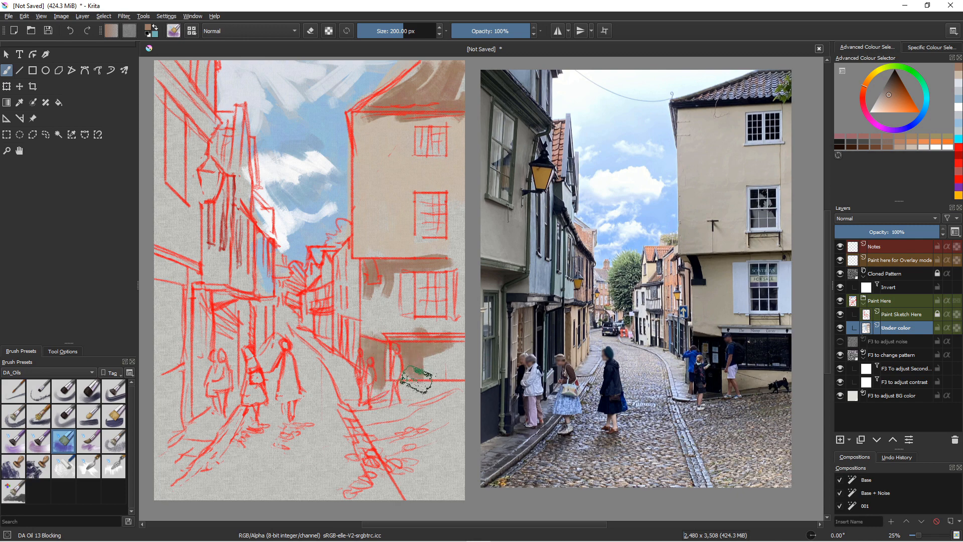
mouse_move(441, 369)
left_mouse_down()
mouse_move(462, 385)
mouse_move(466, 350)
mouse_move(401, 352)
mouse_move(428, 364)
mouse_move(396, 372)
mouse_move(444, 385)
mouse_move(429, 405)
mouse_move(471, 392)
mouse_move(458, 421)
mouse_move(461, 385)
mouse_move(361, 421)
left_mouse_up()
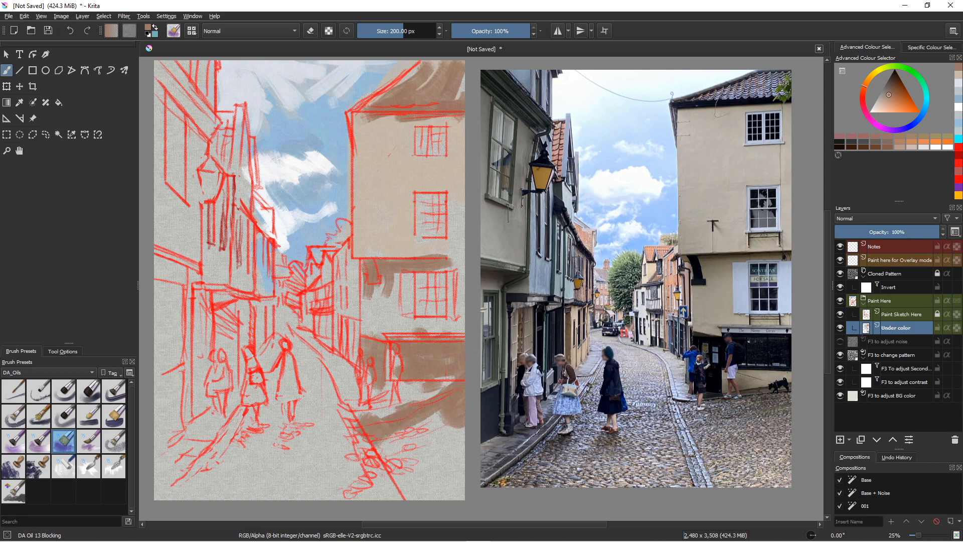
Step: Paint the narrow house beside the large right-hand building light orange, and its farther neighbour in the wall's beige
left_click(892, 103)
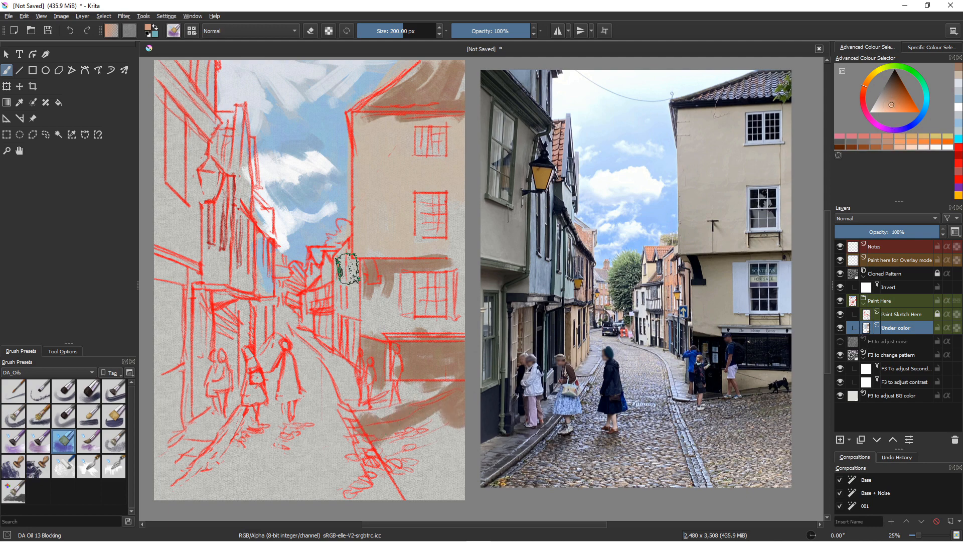
mouse_move(345, 261)
left_mouse_down()
mouse_move(357, 303)
mouse_move(343, 253)
mouse_move(339, 309)
mouse_move(362, 311)
left_mouse_up()
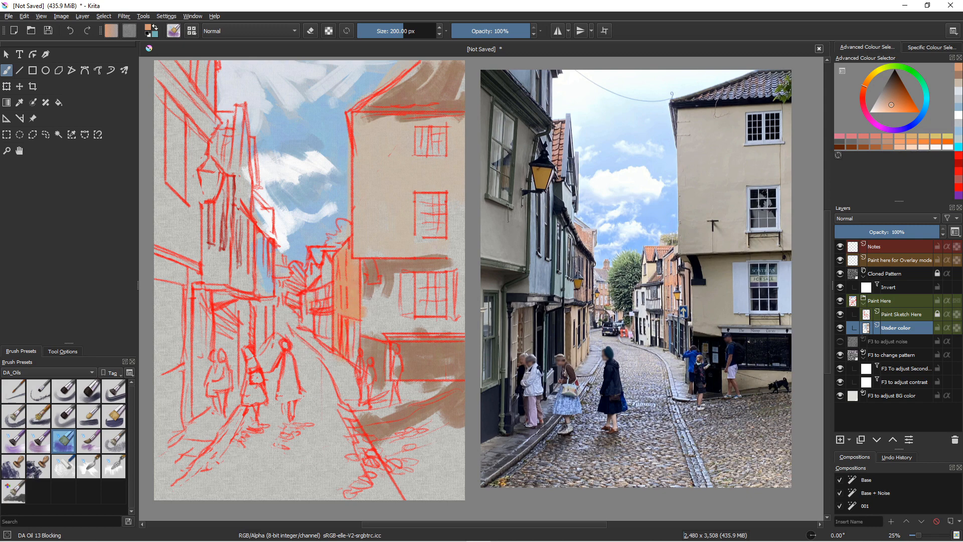
left_click(368, 240, "ctrl")
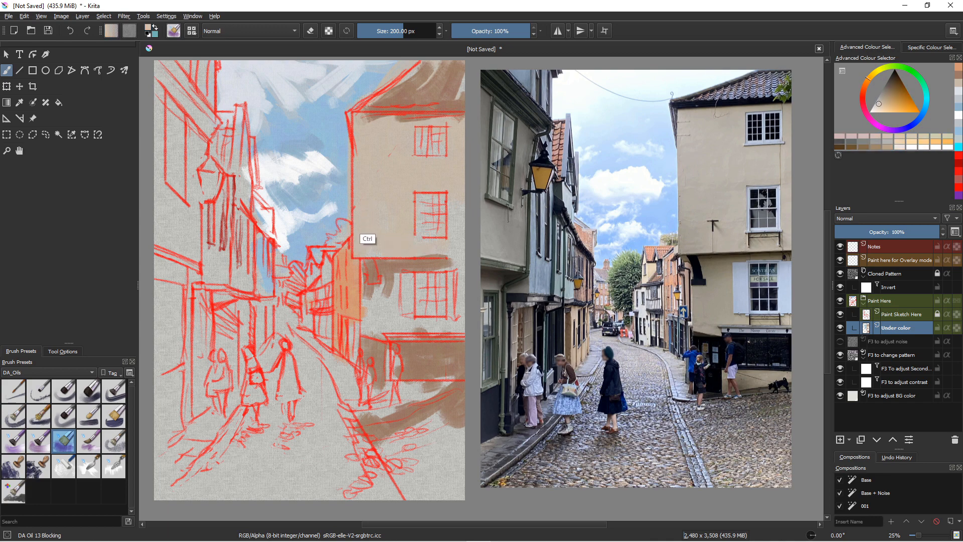
left_click_drag(327, 262, 321, 281)
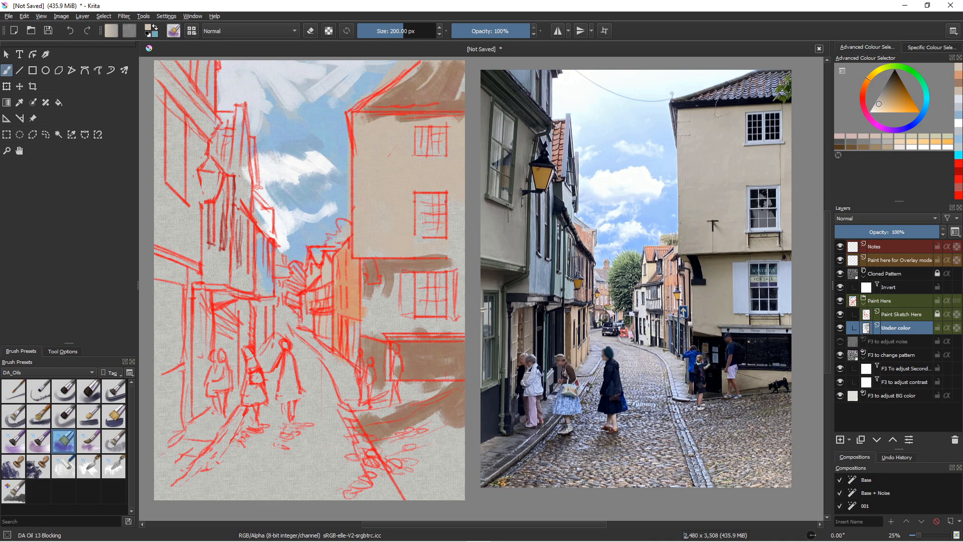
Step: Lighten the distant houses on the right side of the street with off-white and white, then add beige touches
left_click(875, 107)
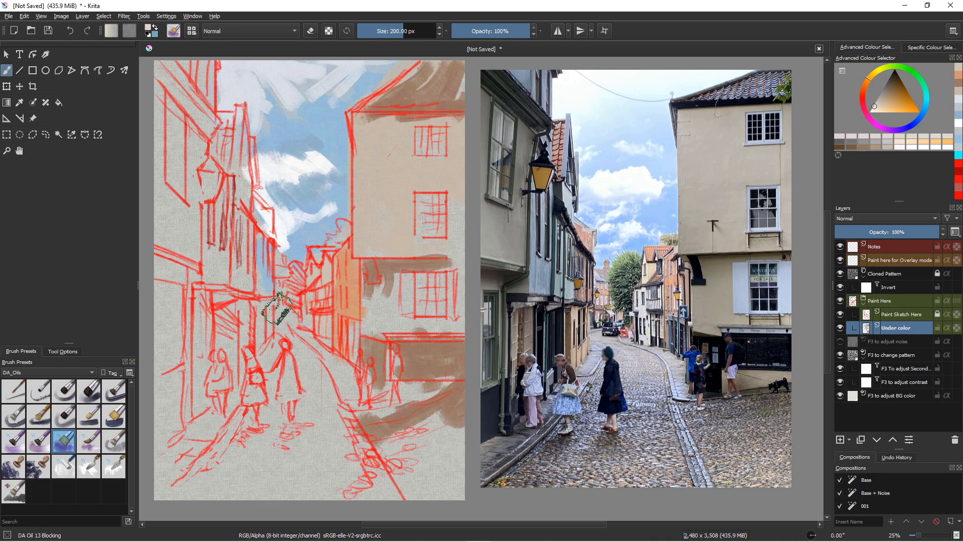
left_click_drag(307, 300, 309, 325)
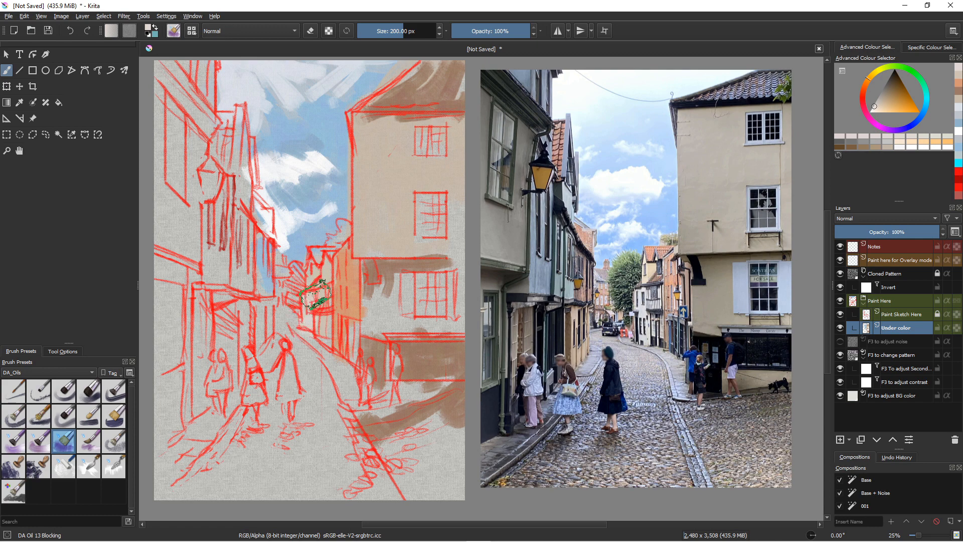
left_click(870, 110)
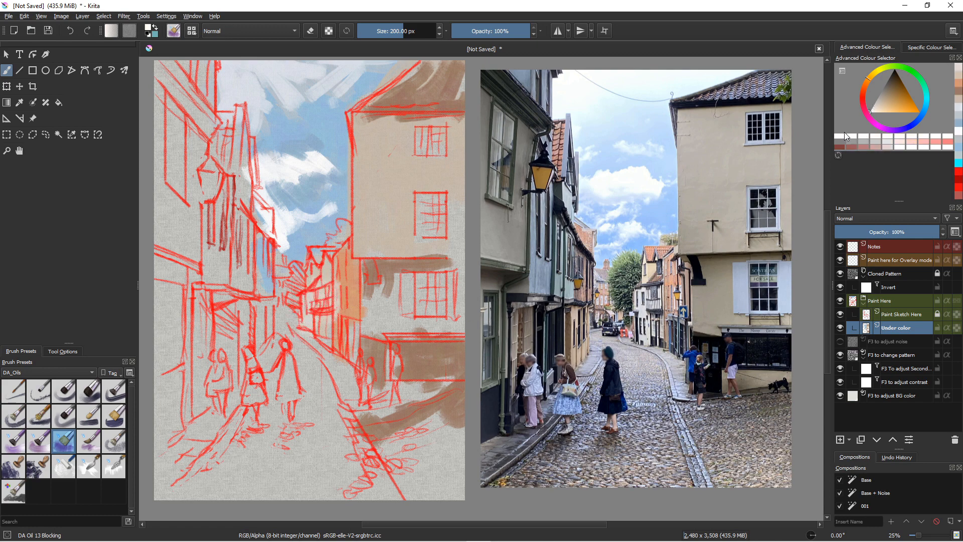
mouse_move(312, 310)
left_mouse_down()
mouse_move(324, 288)
mouse_move(308, 317)
mouse_move(313, 297)
mouse_move(306, 327)
left_mouse_up()
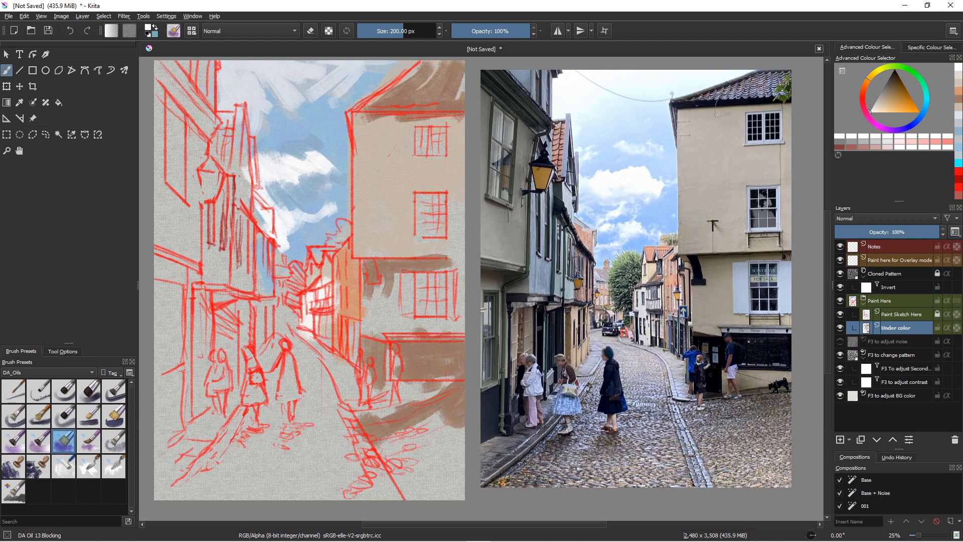
left_click(881, 104)
left_click_drag(305, 301, 310, 330)
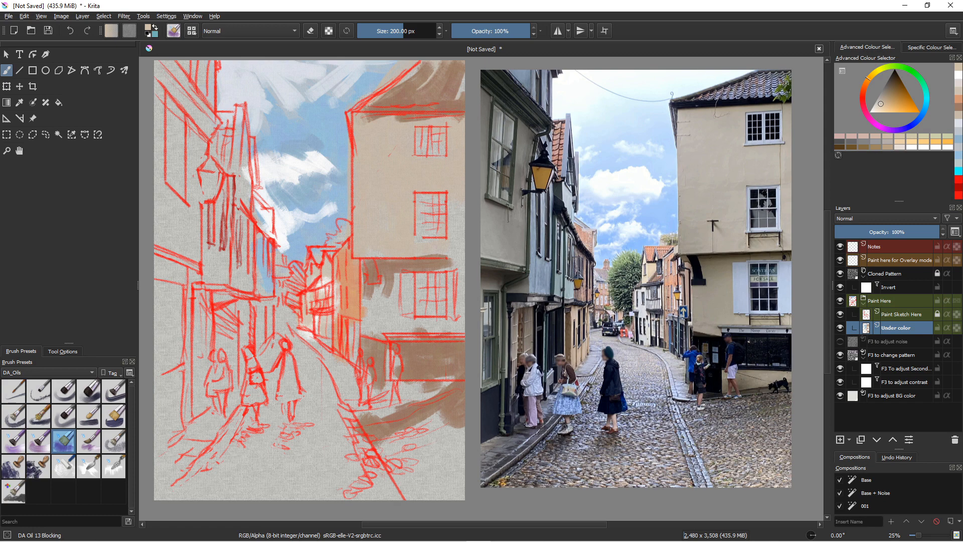
Step: Block in the foliage above the distant rooftops and the tree at the street's end with muted green
left_click(911, 70)
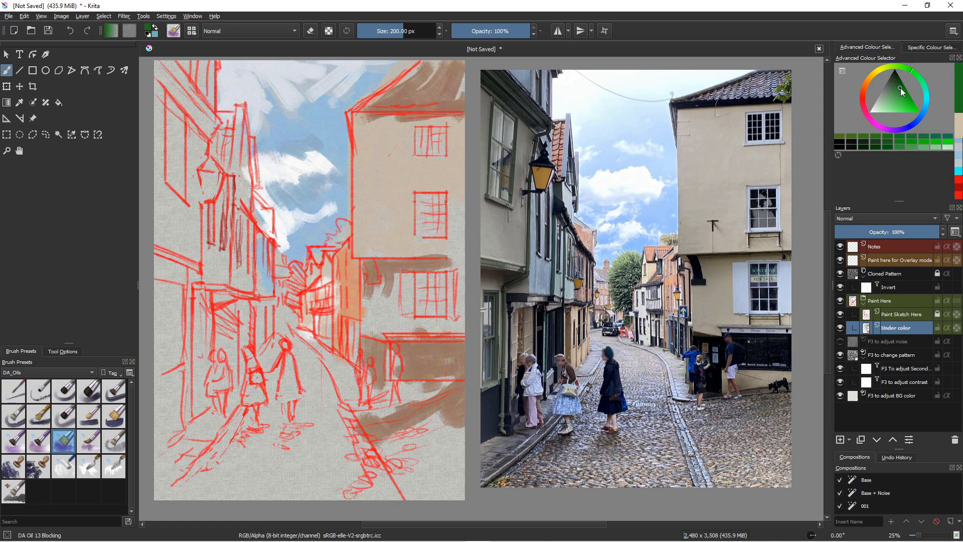
left_click_drag(901, 94, 890, 91)
left_click(889, 89)
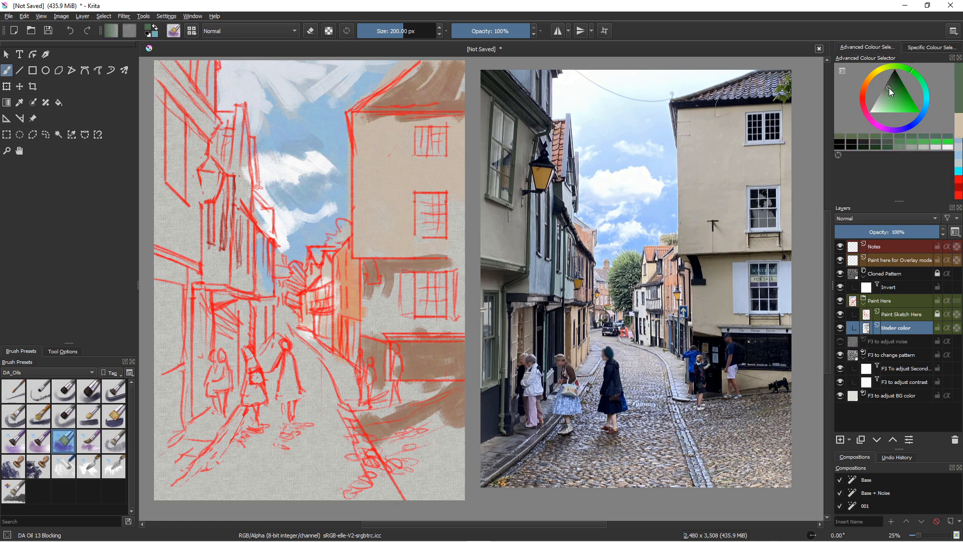
left_click_drag(343, 224, 334, 244)
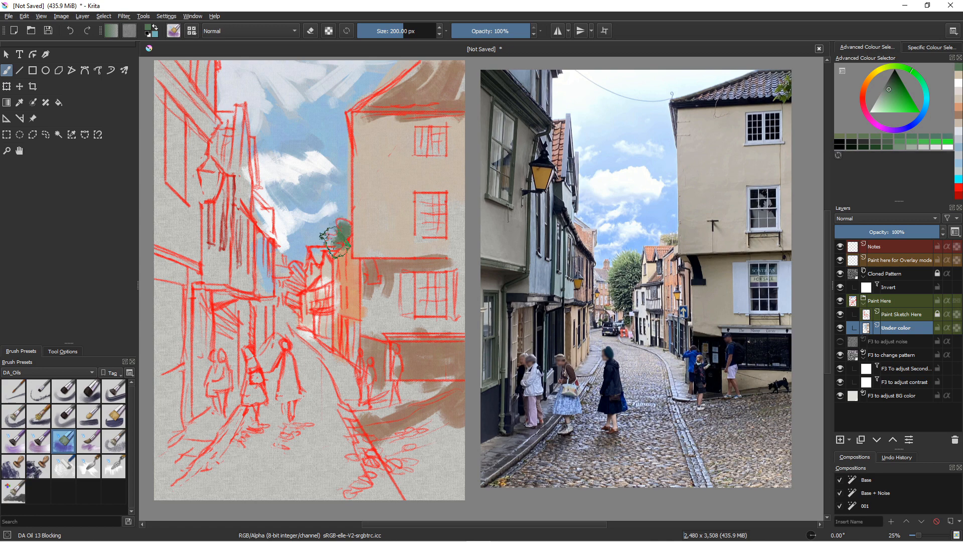
mouse_move(293, 267)
left_mouse_down()
mouse_move(293, 310)
mouse_move(290, 324)
left_mouse_up()
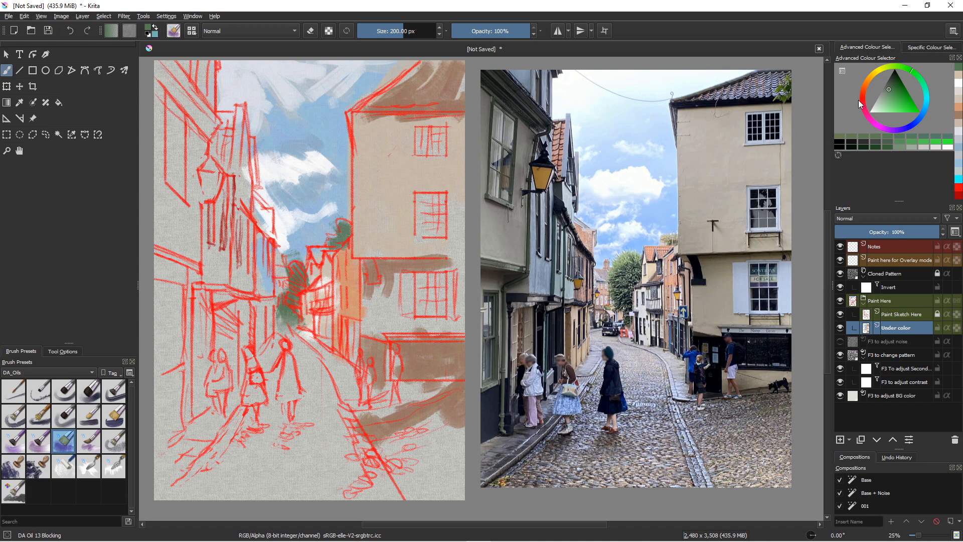
Step: Block in the farther house on the left side of the street with a salmon orange
left_click(859, 100)
left_click_drag(883, 88, 885, 99)
left_click(864, 84)
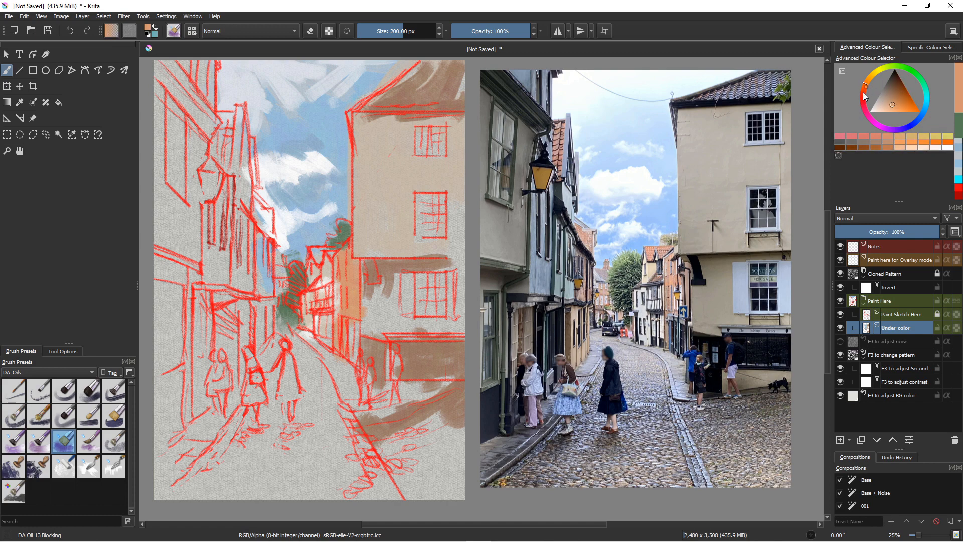
left_click(863, 94)
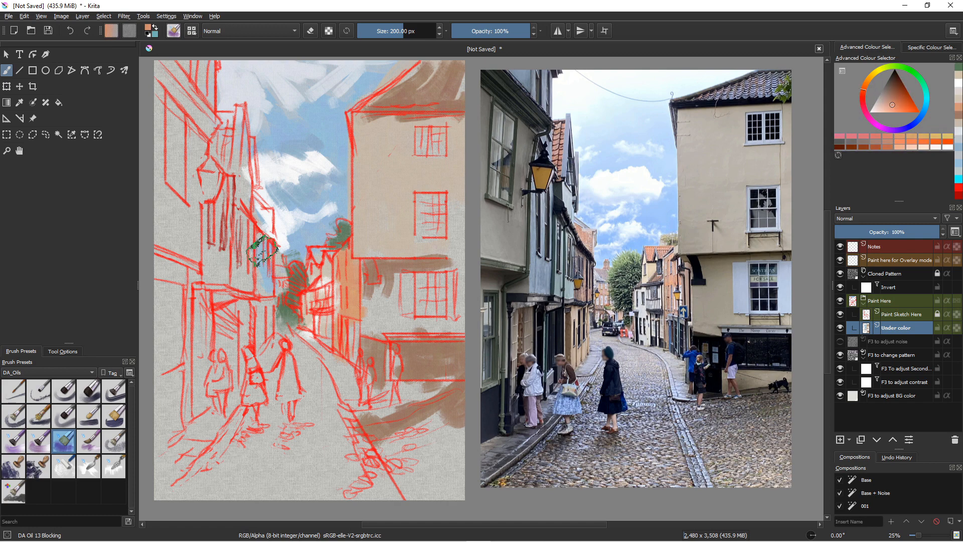
mouse_move(264, 240)
left_mouse_down()
mouse_move(264, 283)
mouse_move(246, 231)
mouse_move(243, 291)
mouse_move(243, 281)
left_mouse_up()
mouse_move(252, 223)
left_mouse_down()
mouse_move(257, 202)
mouse_move(271, 236)
left_mouse_up()
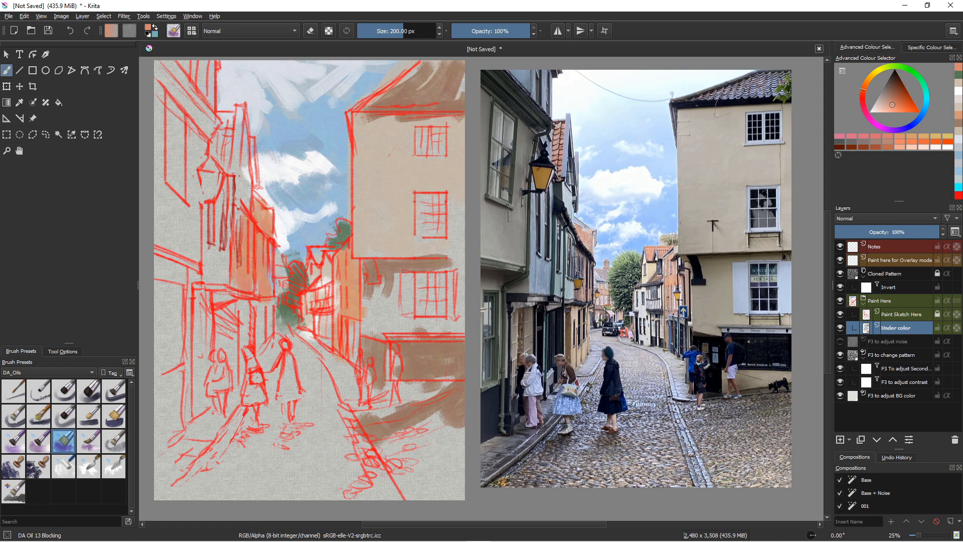
right_click(919, 88)
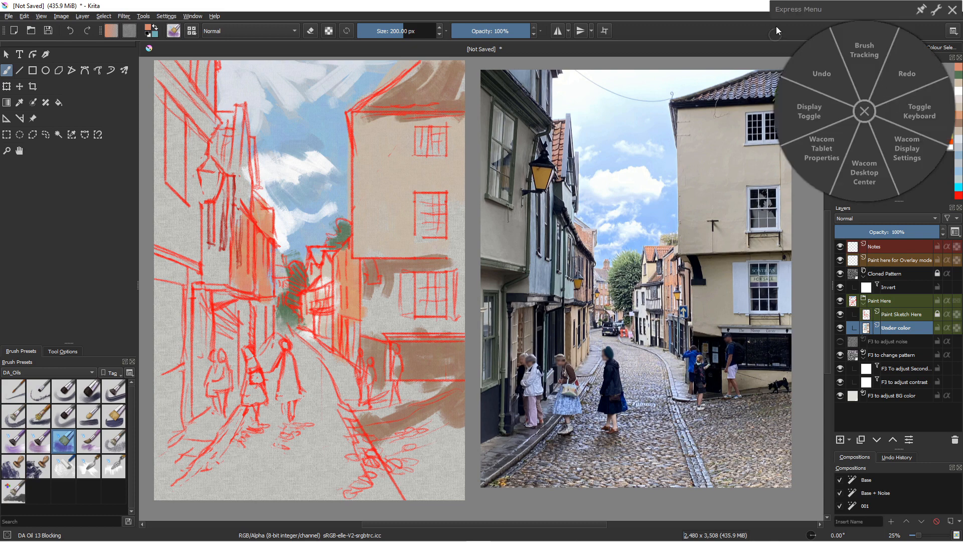
left_click(955, 9)
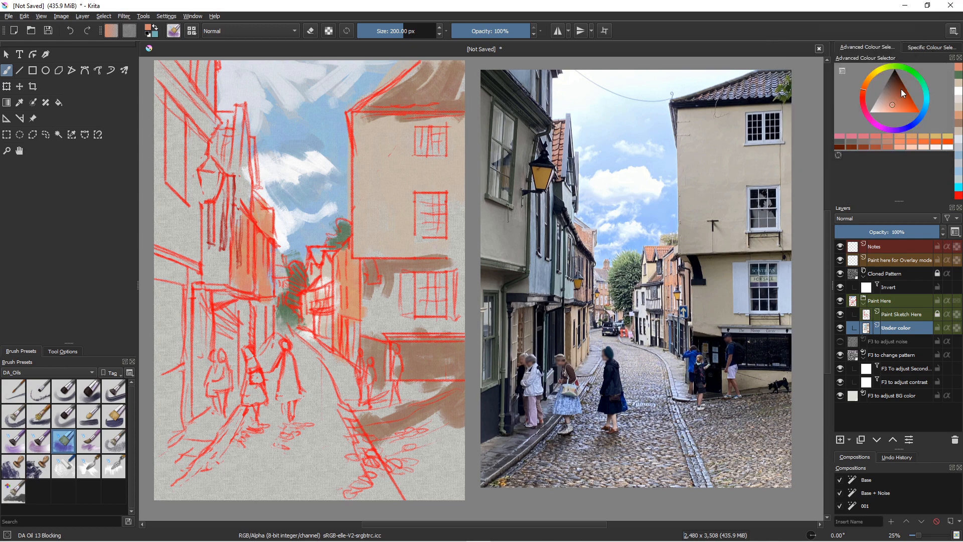
Step: Paint muted light teal down the facade of the tall narrow house on the left side of the street
left_click(928, 96)
left_click_drag(896, 94, 889, 97)
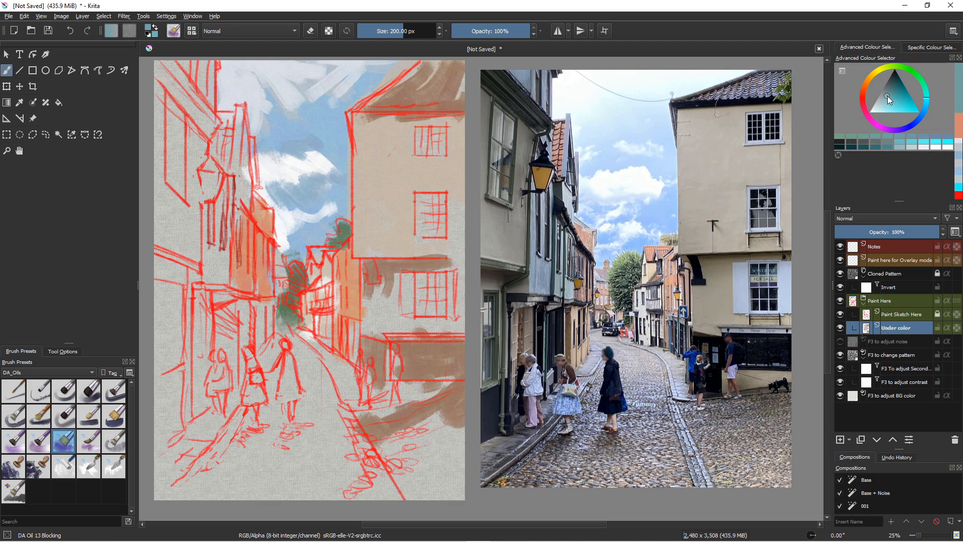
left_click(885, 103)
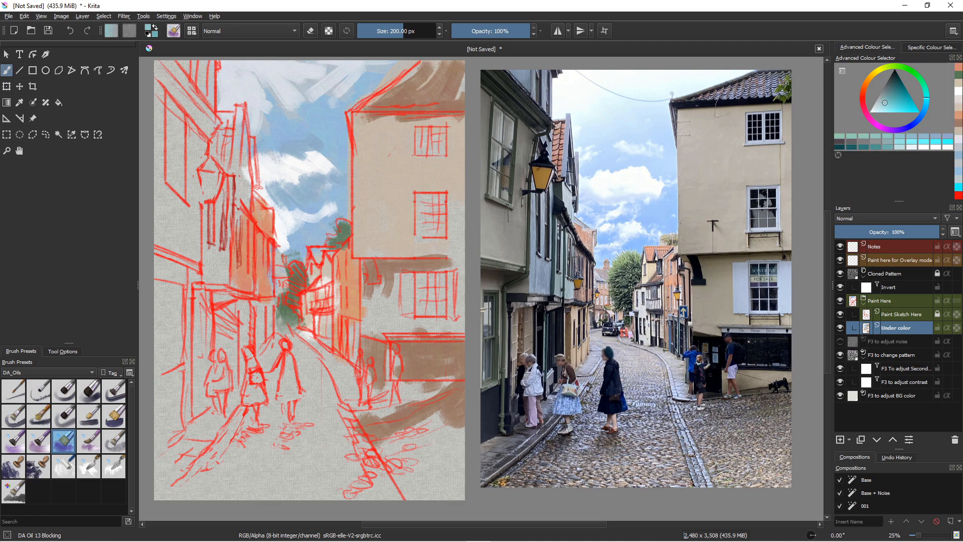
left_click_drag(242, 159, 243, 195)
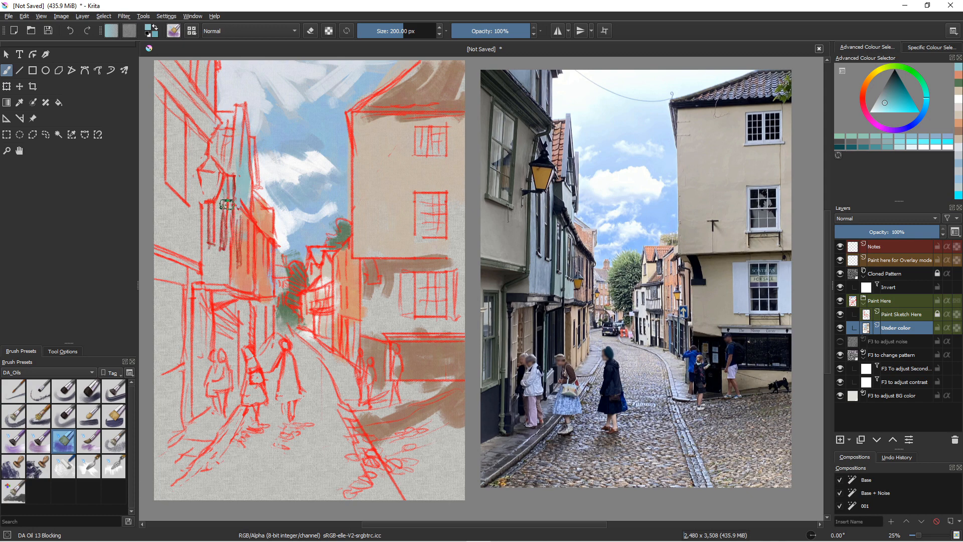
left_click_drag(227, 204, 217, 235)
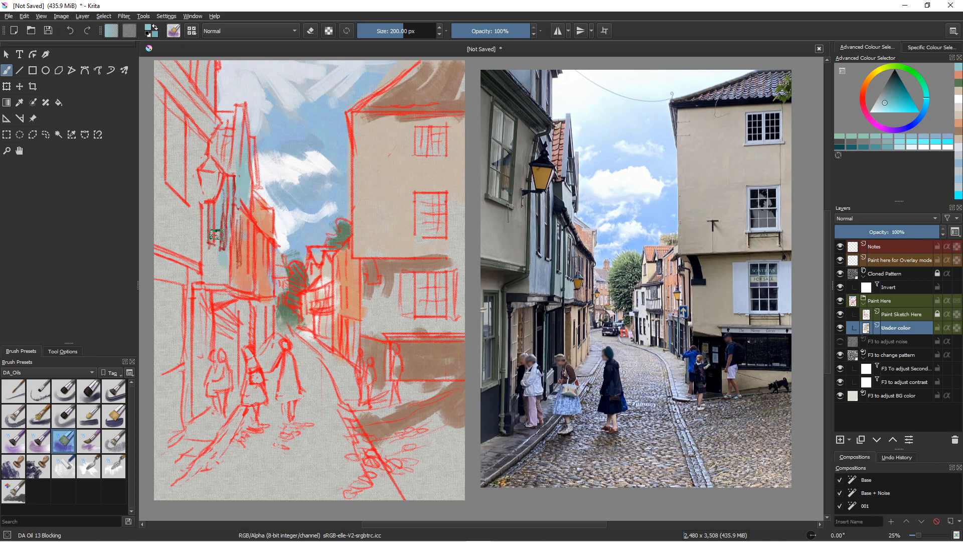
Step: Add blue-violet to the tall narrow left-hand house and paint its roof in the light orange sampled from the house opposite
left_click(916, 119)
mouse_move(218, 202)
left_mouse_down()
mouse_move(214, 264)
mouse_move(202, 241)
mouse_move(208, 275)
mouse_move(202, 211)
mouse_move(215, 281)
left_mouse_up()
mouse_move(248, 155)
left_mouse_down()
mouse_move(221, 250)
mouse_move(222, 180)
mouse_move(226, 224)
left_mouse_up()
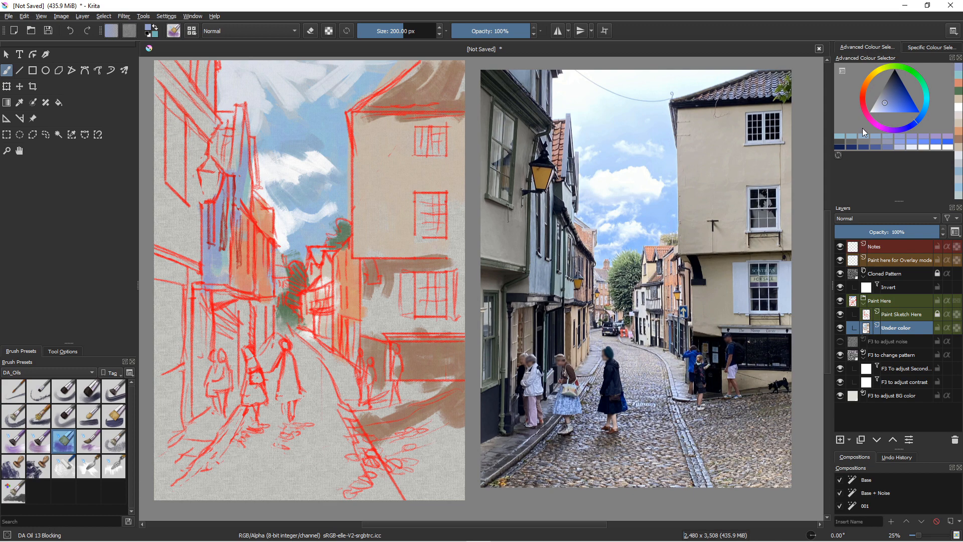
left_click(351, 293, "ctrl")
mouse_move(227, 128)
left_mouse_down()
mouse_move(235, 149)
mouse_move(224, 136)
mouse_move(217, 148)
mouse_move(231, 168)
mouse_move(221, 116)
left_mouse_up()
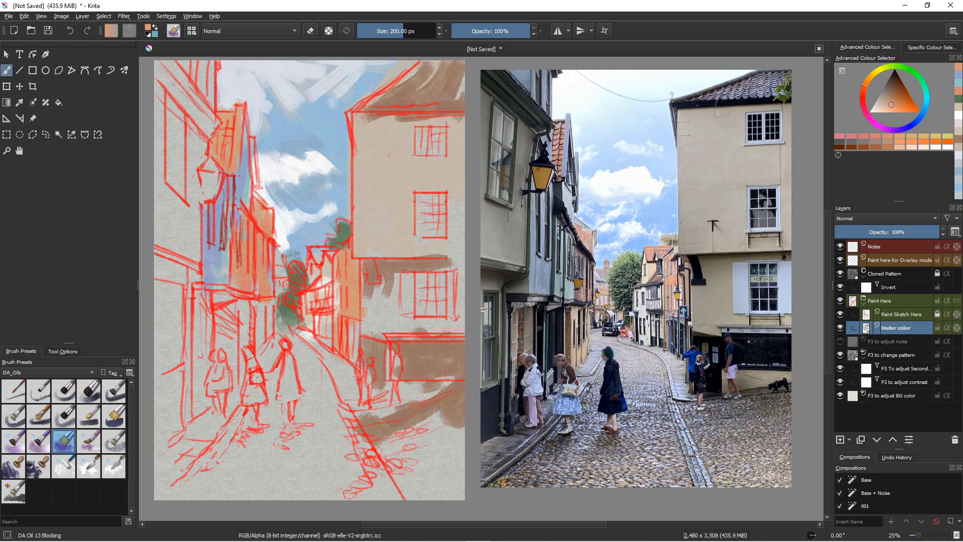
Step: Block in the nearest left-hand building's upper wall with beige, and shade its eaves, far edge and lower ledge in darker tan
left_click(414, 202, "ctrl")
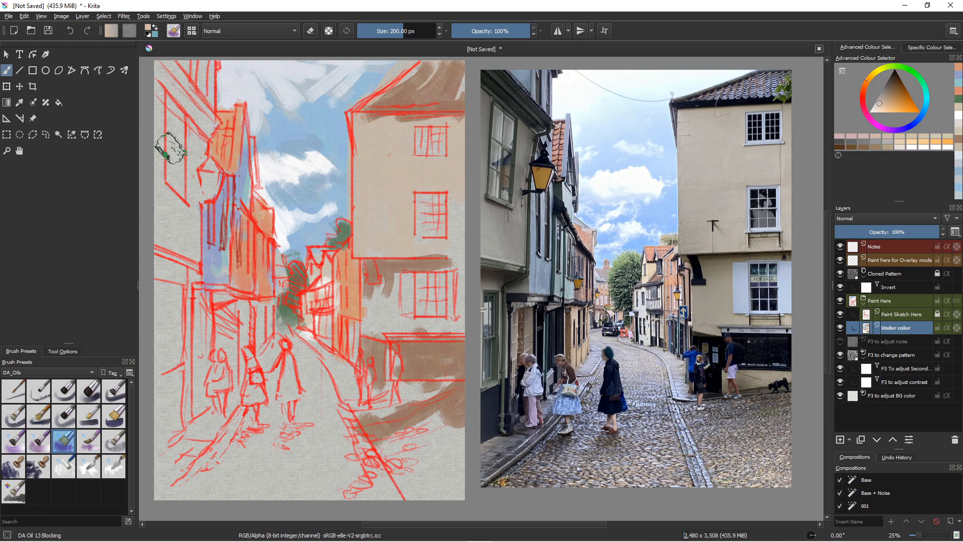
mouse_move(172, 200)
left_mouse_down()
mouse_move(162, 221)
mouse_move(186, 252)
mouse_move(157, 83)
mouse_move(147, 241)
left_mouse_up()
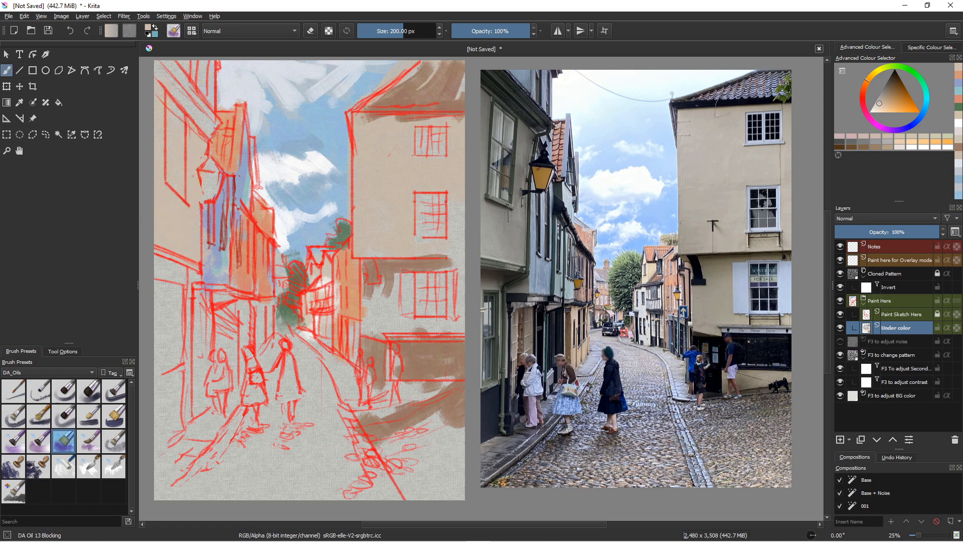
left_click(887, 98)
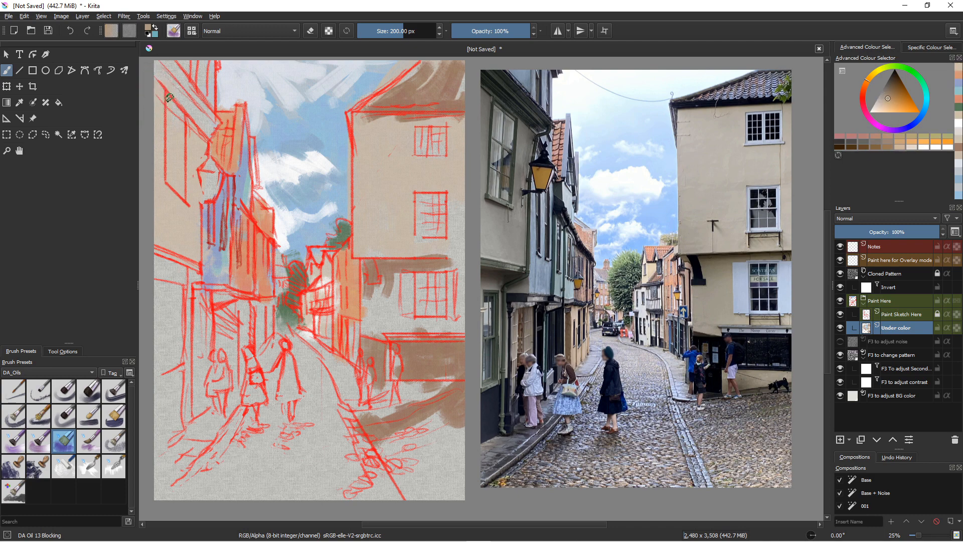
mouse_move(160, 93)
left_mouse_down()
mouse_move(202, 130)
mouse_move(147, 86)
mouse_move(195, 132)
left_mouse_up()
left_click_drag(157, 67, 203, 109)
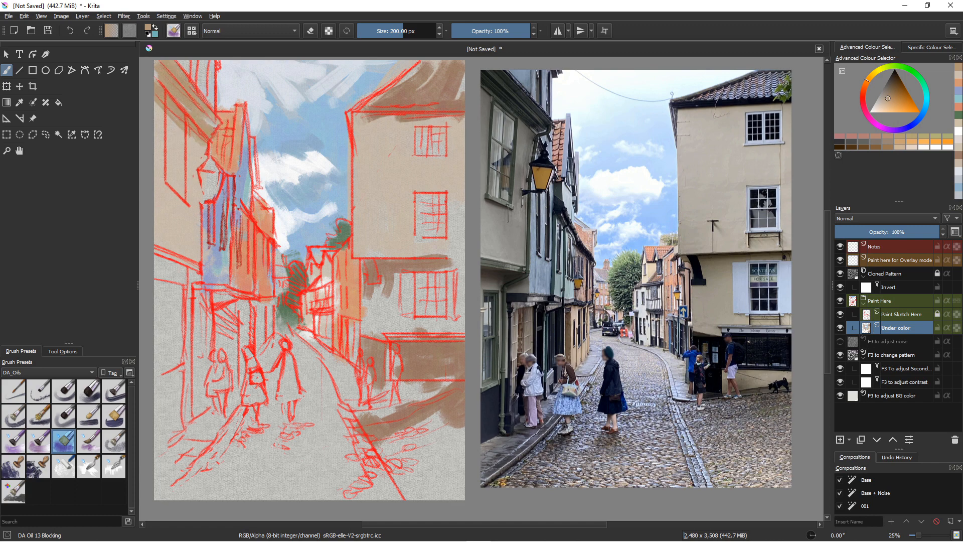
left_click_drag(194, 133, 200, 200)
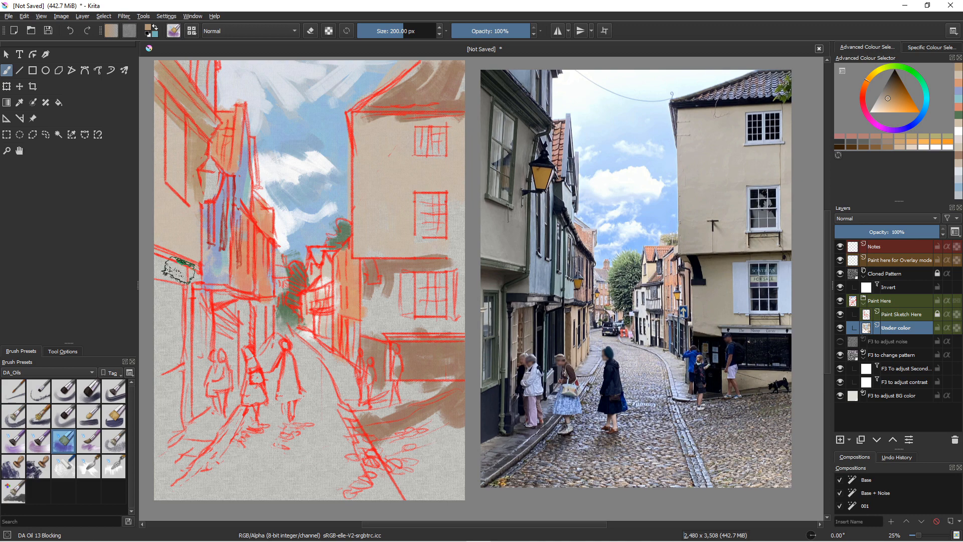
mouse_move(179, 270)
left_mouse_down()
mouse_move(189, 274)
mouse_move(172, 281)
left_mouse_up()
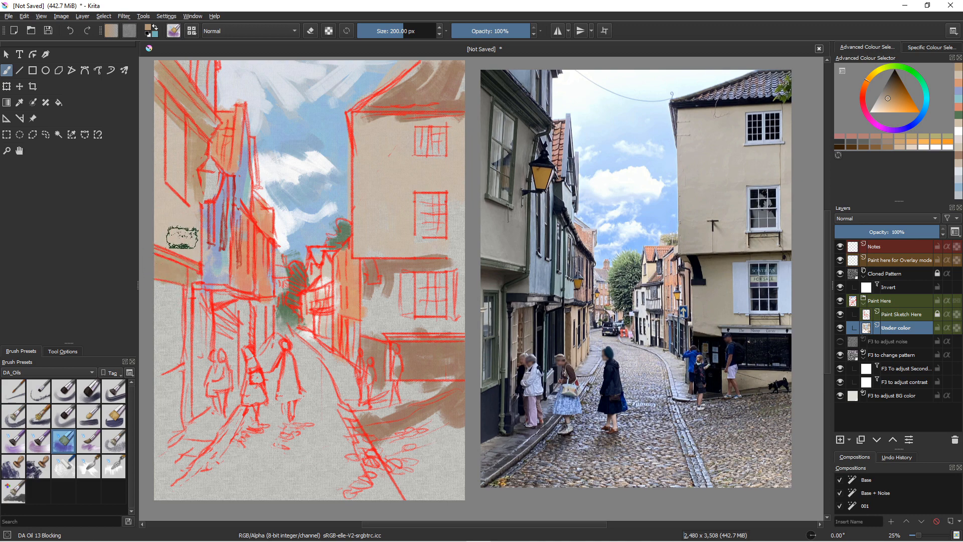
Step: Block in the left-hand buildings' ground floor with tan, and darken the doorways behind the figures with dark brown
mouse_move(182, 237)
left_mouse_down()
mouse_move(195, 341)
mouse_move(186, 284)
mouse_move(185, 364)
mouse_move(175, 281)
mouse_move(156, 400)
left_mouse_up()
left_click_drag(195, 318, 203, 386)
left_click(892, 88)
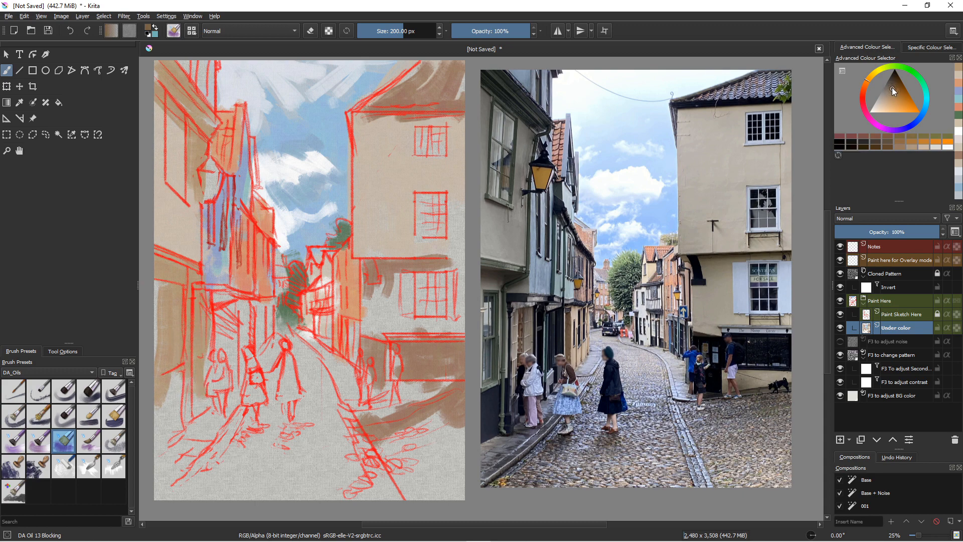
mouse_move(200, 323)
left_mouse_down()
mouse_move(196, 301)
mouse_move(199, 385)
left_mouse_up()
mouse_move(196, 293)
left_mouse_down()
mouse_move(196, 376)
mouse_move(206, 354)
mouse_move(199, 405)
left_mouse_up()
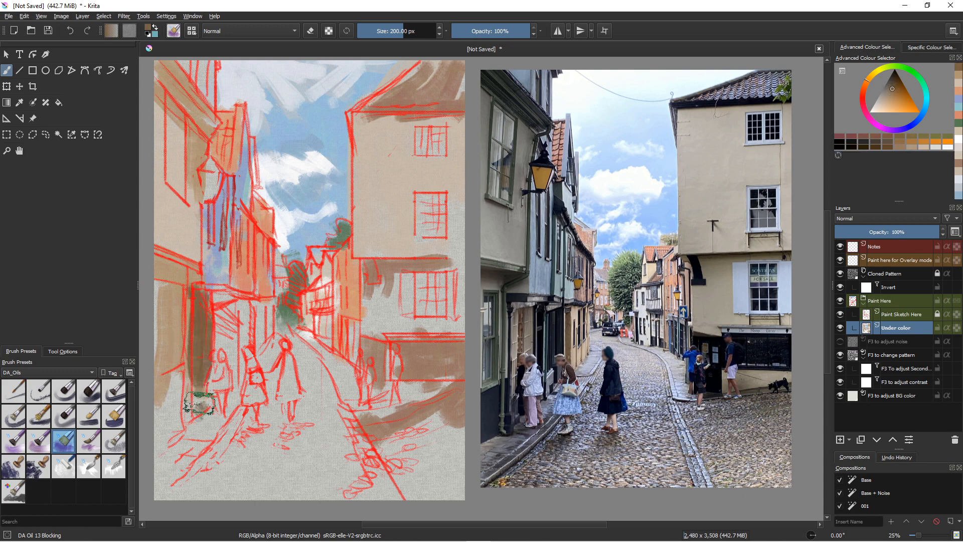
mouse_move(229, 309)
left_mouse_down()
mouse_move(235, 329)
mouse_move(221, 339)
left_mouse_up()
mouse_move(238, 304)
left_mouse_down()
mouse_move(246, 321)
mouse_move(238, 362)
left_mouse_up()
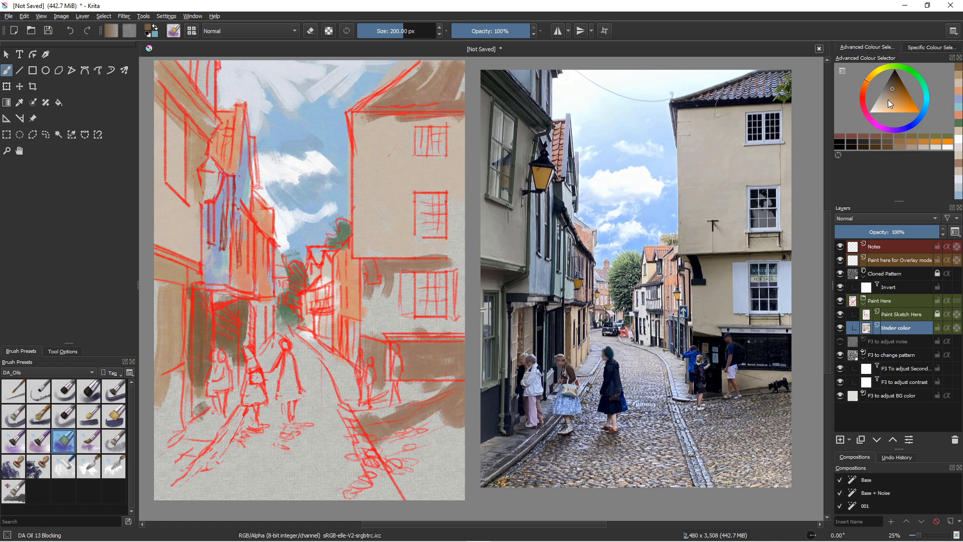
Step: Add lighter beige touches to the left-hand ground floor, and darken the base of the nearest building with very dark brown
left_click(884, 102)
mouse_move(228, 296)
left_mouse_down()
mouse_move(203, 316)
mouse_move(206, 291)
mouse_move(190, 392)
left_mouse_up()
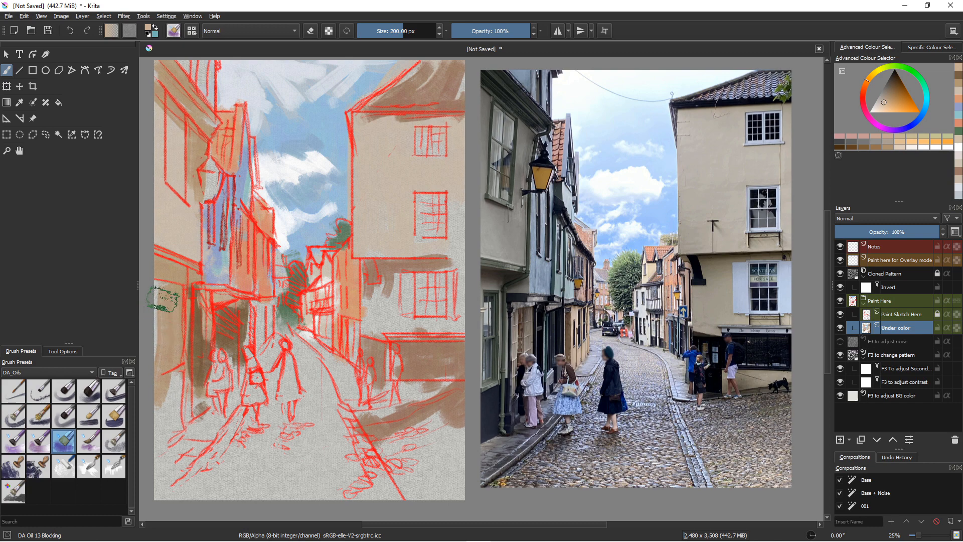
left_click_drag(178, 402, 176, 421)
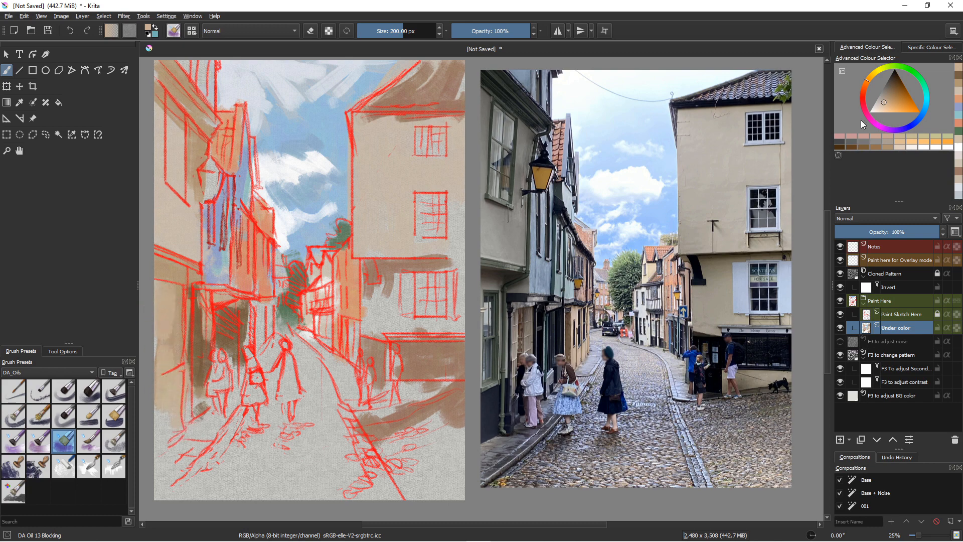
left_click(893, 83)
mouse_move(182, 381)
left_mouse_down()
mouse_move(166, 441)
mouse_move(170, 415)
left_mouse_up()
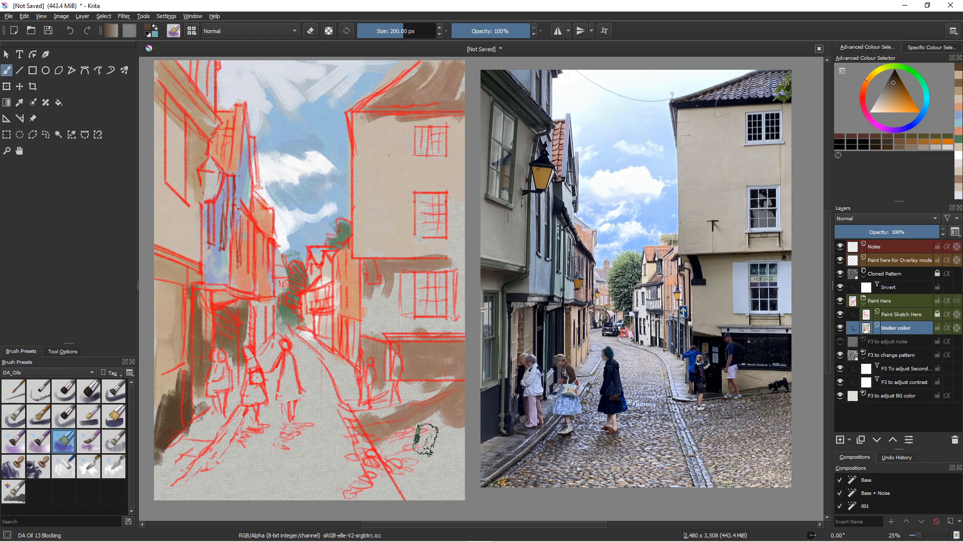
Step: Block in the far street and the ground in front of the right-hand building with greyish beige
left_click(881, 102)
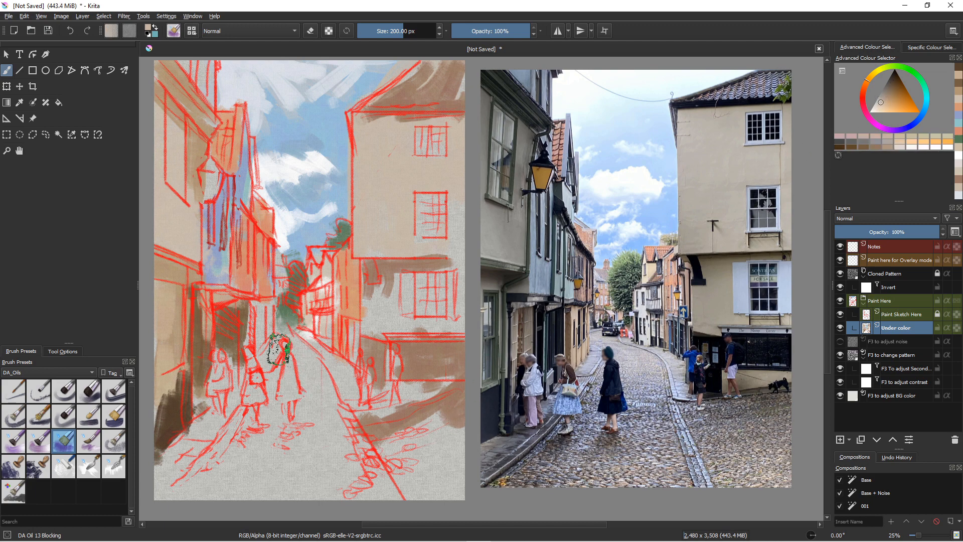
mouse_move(305, 359)
left_mouse_down()
mouse_move(310, 383)
mouse_move(296, 391)
mouse_move(271, 349)
mouse_move(274, 436)
mouse_move(322, 419)
mouse_move(339, 445)
mouse_move(349, 431)
mouse_move(374, 462)
mouse_move(399, 413)
mouse_move(439, 386)
mouse_move(372, 426)
mouse_move(396, 396)
left_mouse_up()
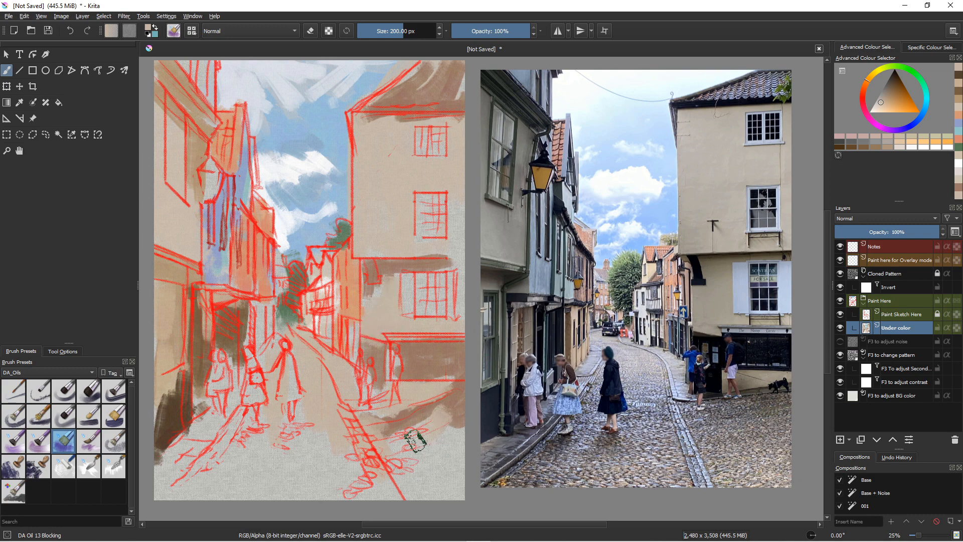
mouse_move(415, 442)
left_mouse_down()
mouse_move(447, 419)
mouse_move(422, 466)
mouse_move(452, 483)
mouse_move(423, 472)
mouse_move(414, 491)
left_mouse_up()
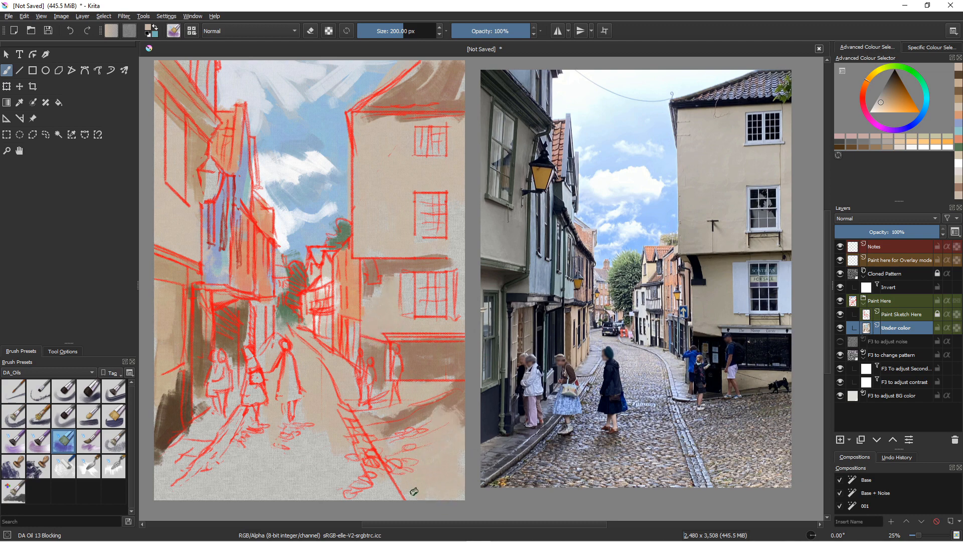
Step: Paint the kerb strips along both sides of the street in warm off-white
left_click(875, 110)
left_click_drag(386, 482, 414, 509)
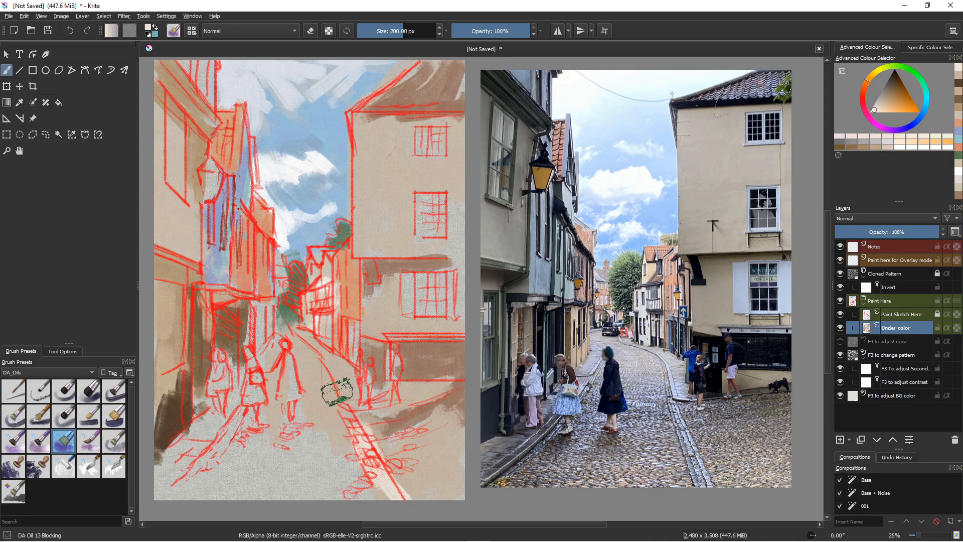
mouse_move(337, 391)
left_mouse_down()
mouse_move(357, 398)
mouse_move(377, 398)
mouse_move(346, 382)
left_mouse_up()
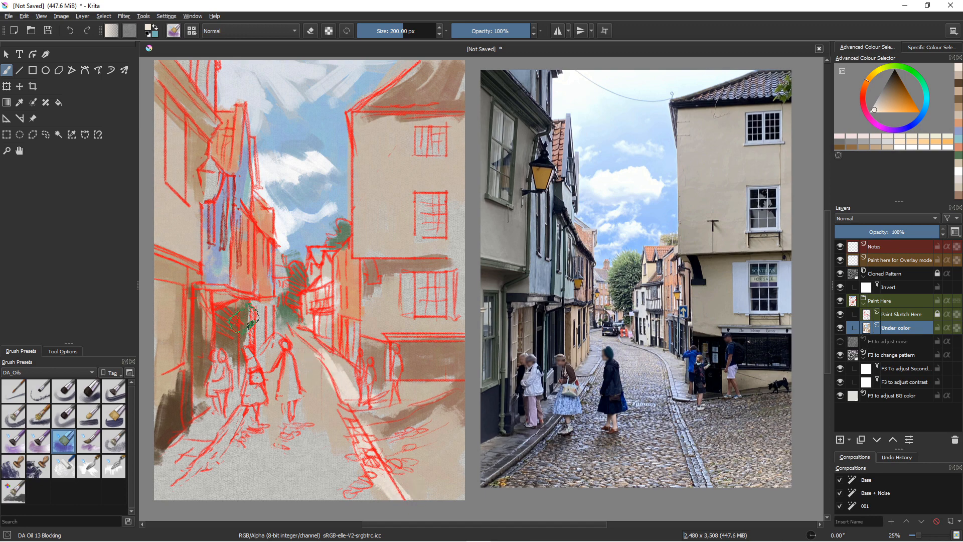
mouse_move(245, 316)
left_mouse_down()
mouse_move(251, 361)
mouse_move(264, 373)
left_mouse_up()
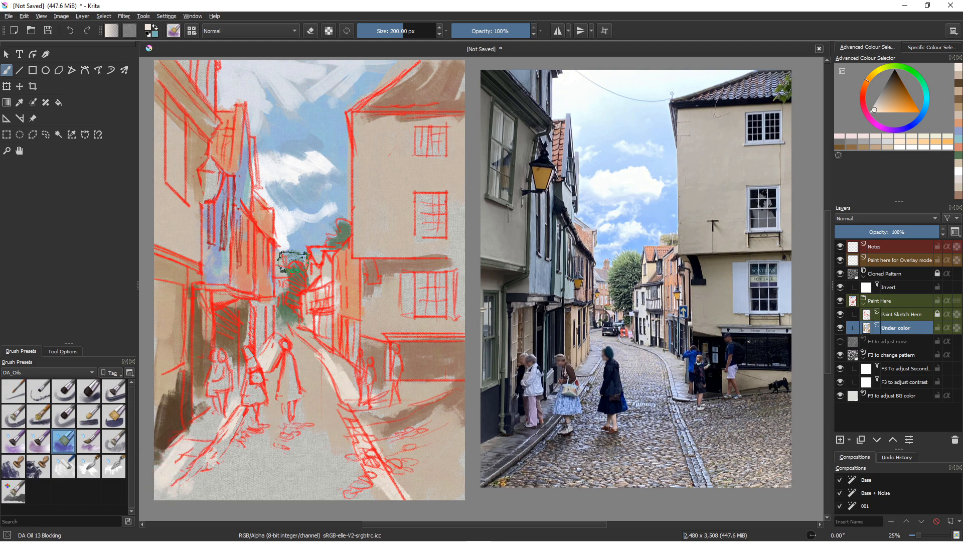
Step: Fill the foreground street between the kerbs with the greyish beige sampled from the painted road
left_click(323, 441, "ctrl")
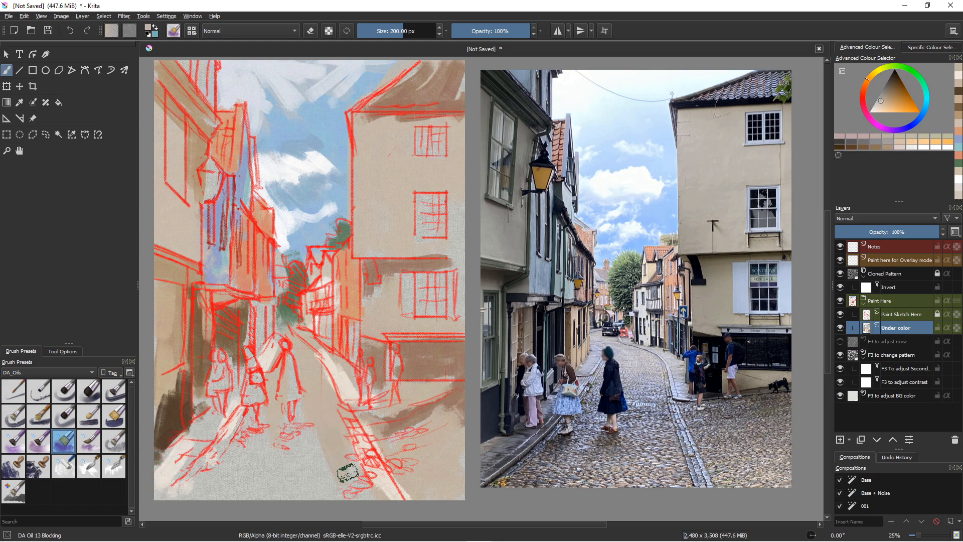
left_click_drag(347, 473, 377, 497)
mouse_move(304, 434)
left_mouse_down()
mouse_move(280, 427)
mouse_move(323, 466)
mouse_move(313, 486)
mouse_move(265, 479)
mouse_move(217, 502)
left_mouse_up()
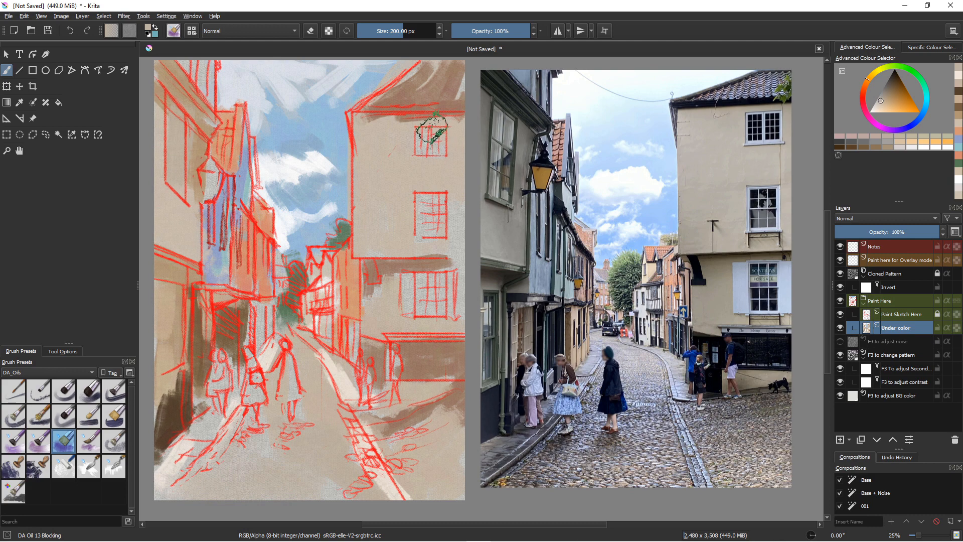
Step: Paint the three windows of the large right-hand building with brown sampled from its roof area
left_click(425, 97, "ctrl")
left_click_drag(431, 197, 424, 240)
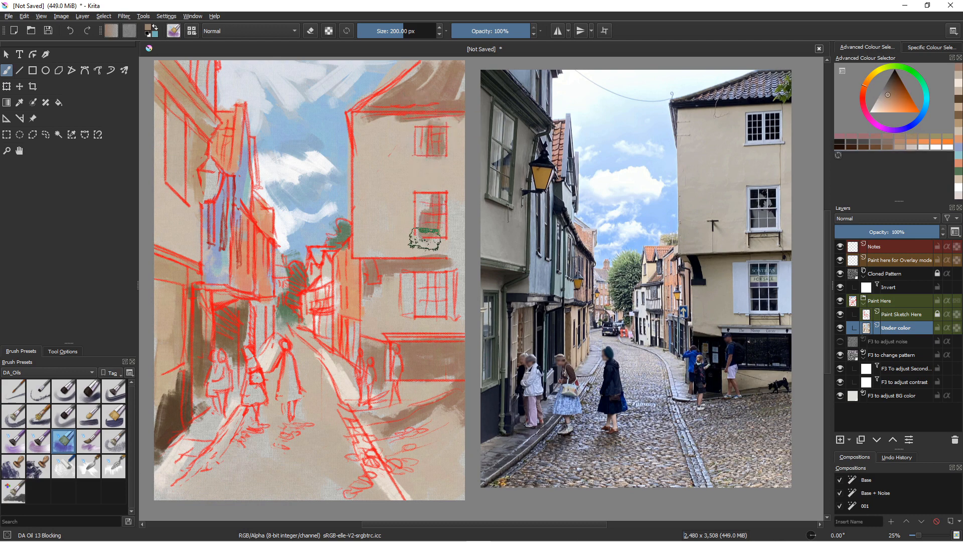
left_click_drag(434, 274, 427, 314)
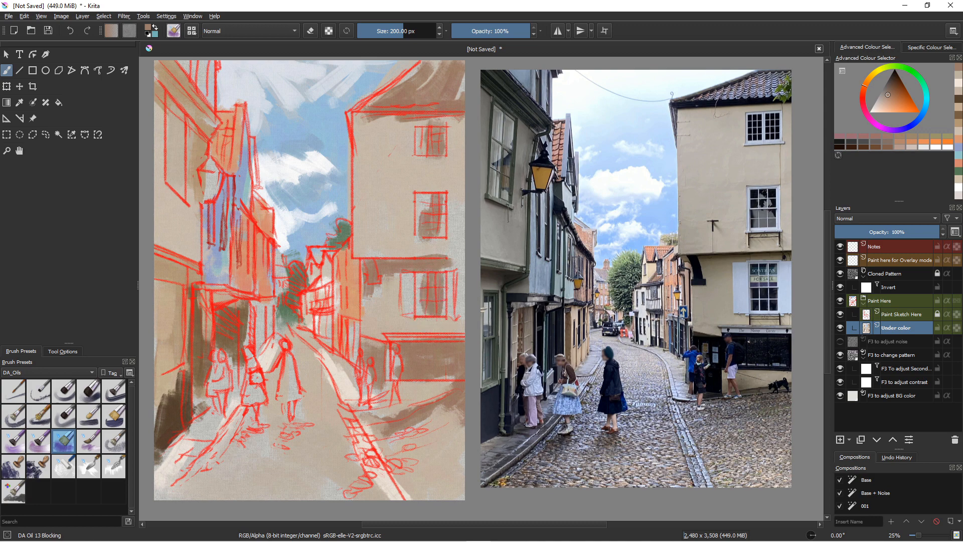
Step: Add a paint layer above the sketch and cover the large right-hand building's upper wall in sampled beige with DA Oil 05 Flat
left_click(375, 300, "ctrl")
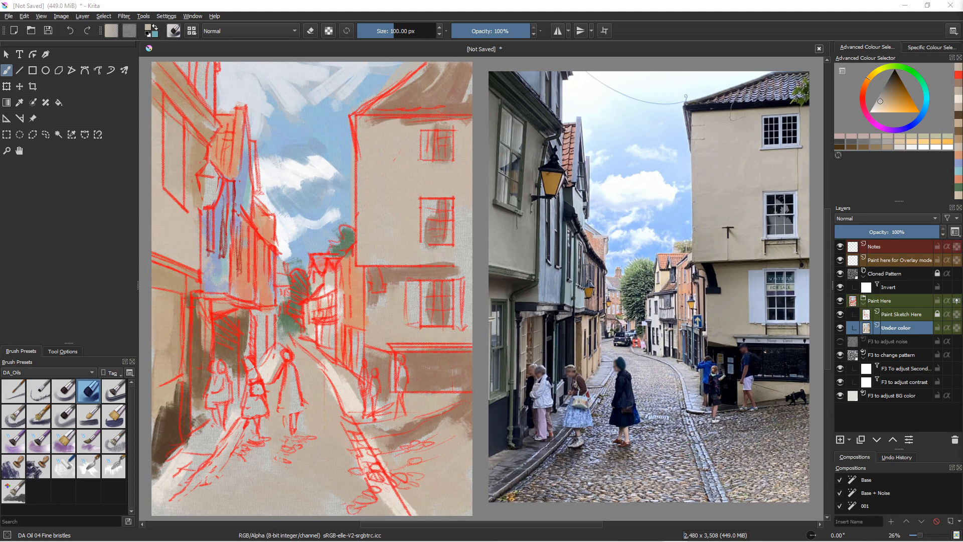
left_click(888, 315)
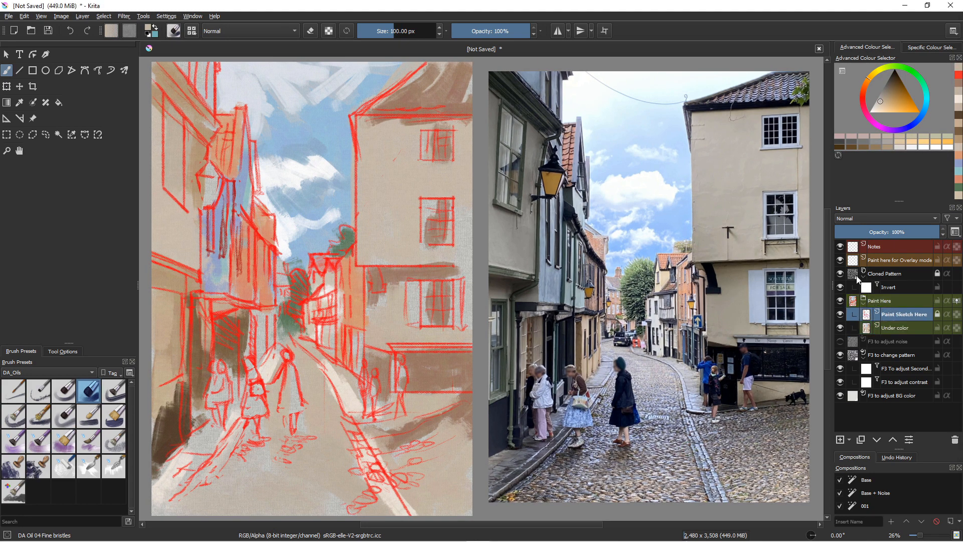
left_click(840, 440)
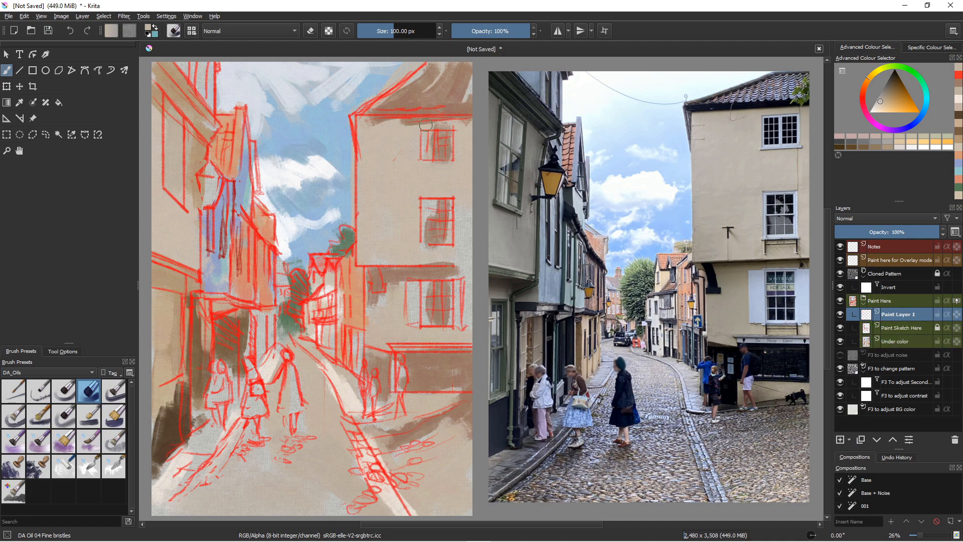
left_click(114, 392)
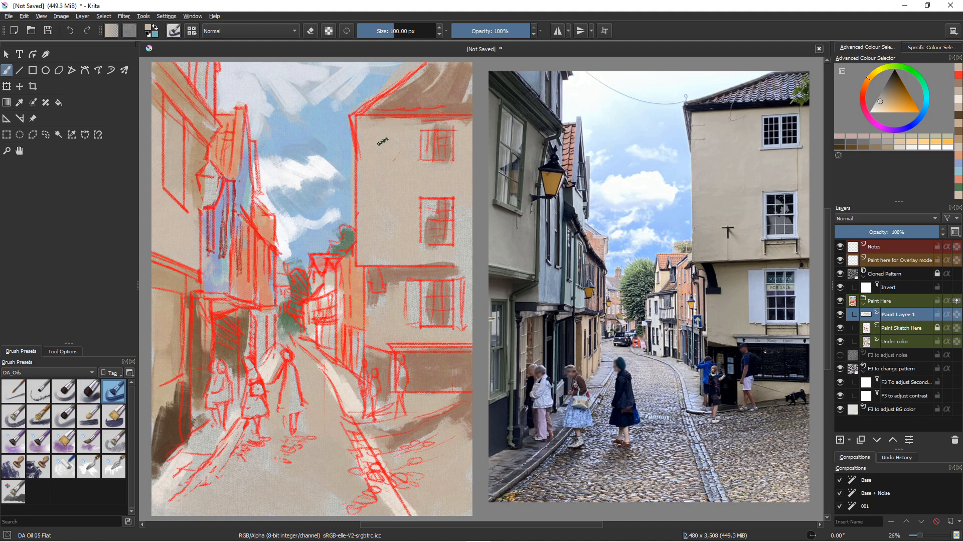
left_click_drag(367, 167, 402, 119)
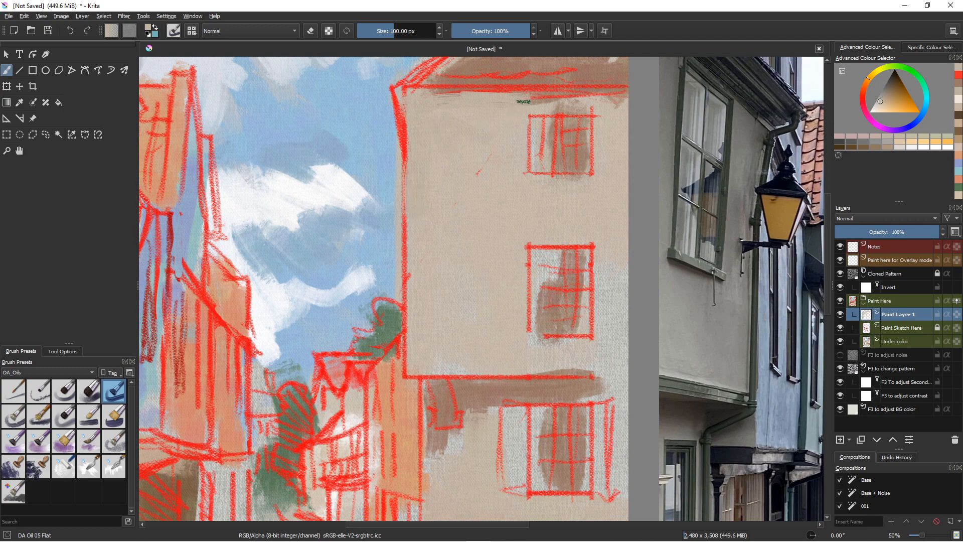
Step: Brush a warmer, yellowish beige along the top, street-side edge and base of the large right-hand building's upper wall
left_click(887, 105)
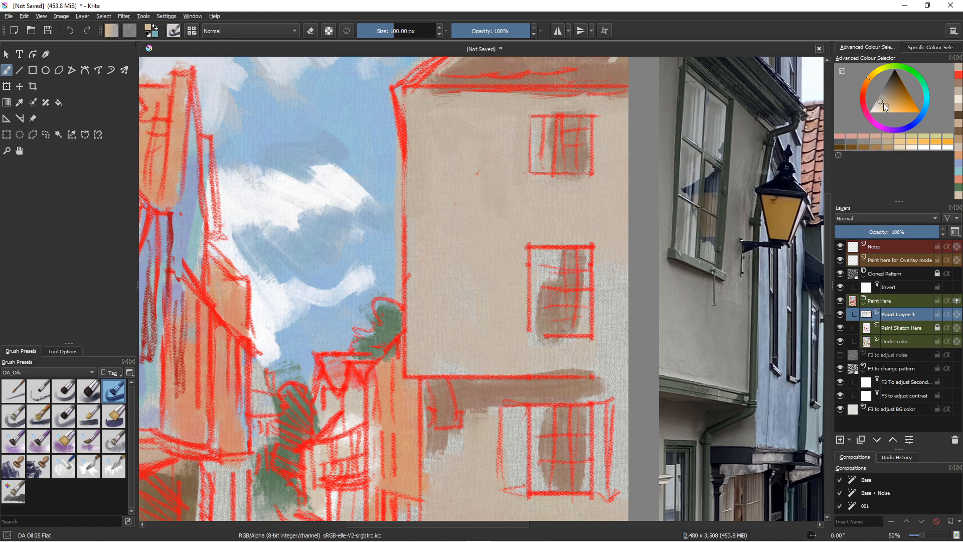
mouse_move(473, 96)
left_mouse_down()
mouse_move(425, 101)
mouse_move(413, 112)
mouse_move(415, 141)
left_mouse_up()
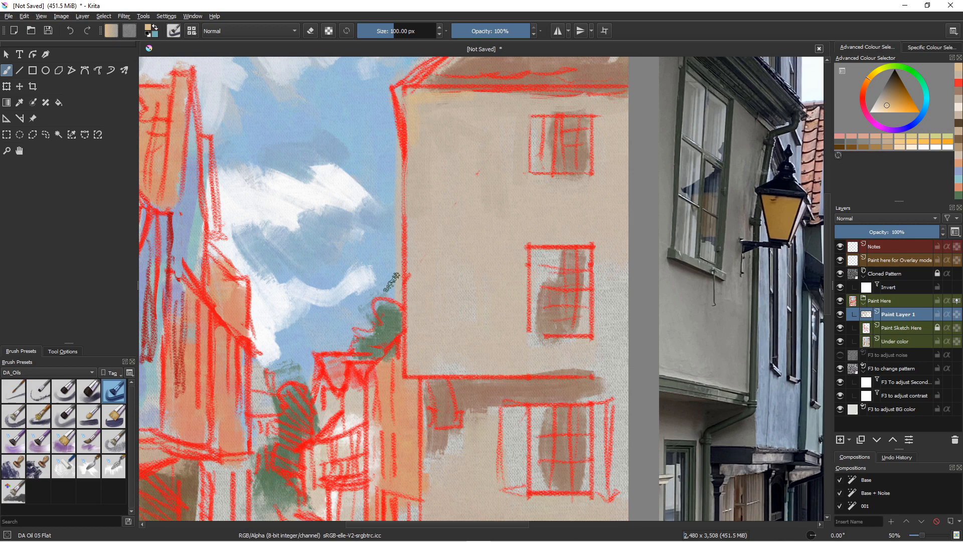
left_click_drag(483, 372, 429, 372)
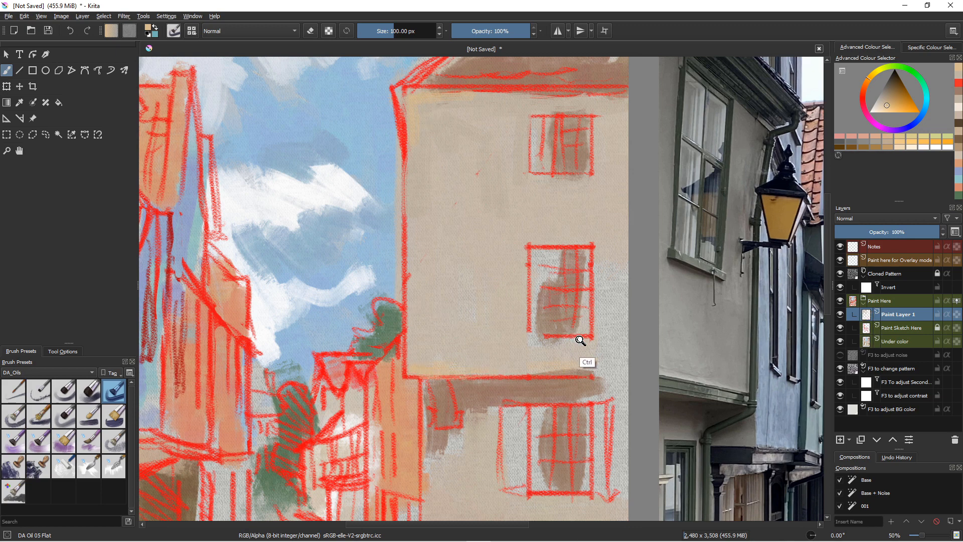
scroll(582, 339, "up", 2)
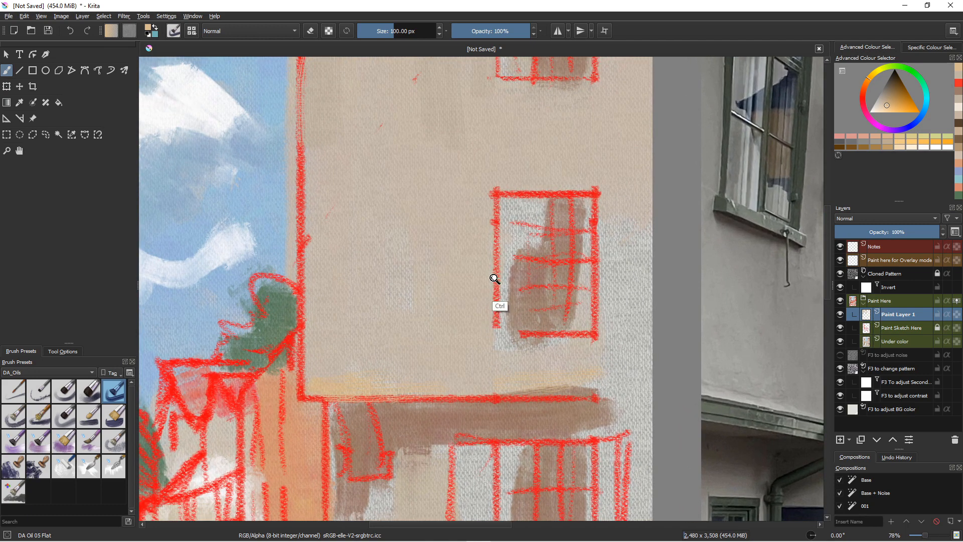
Step: Add a light ochre edge beside the middle window and block in its upper panes in dark brown with DA Oil 04 Fine bristles
left_click_drag(494, 189, 484, 335)
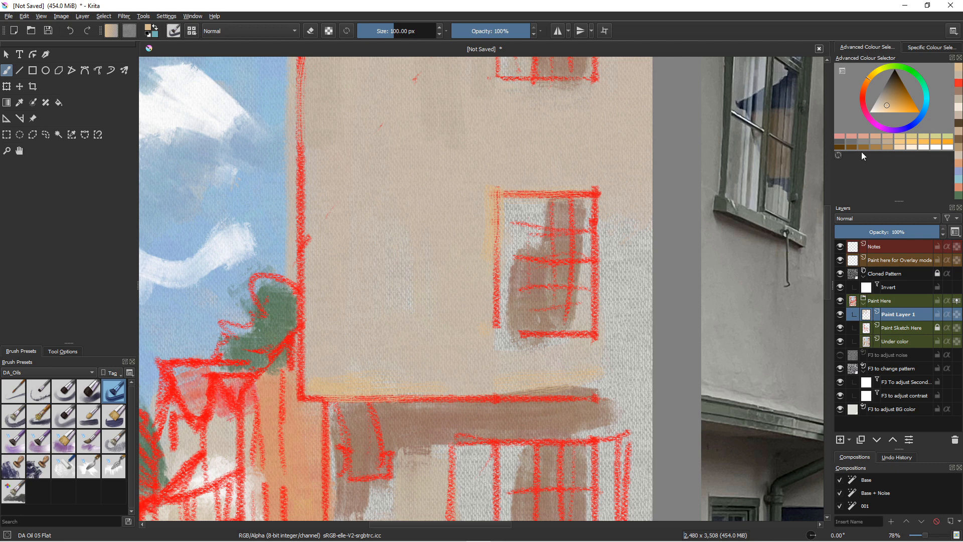
left_click(893, 87)
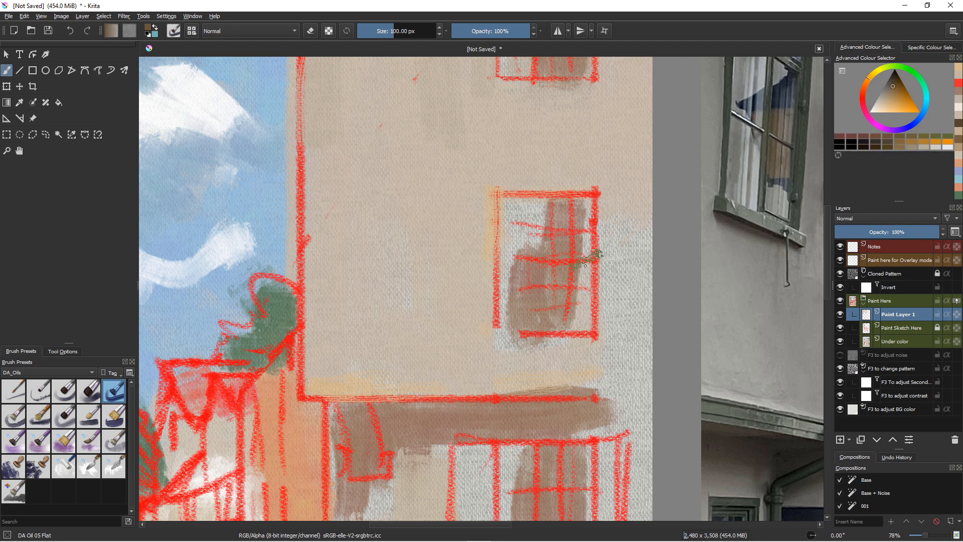
mouse_move(570, 213)
left_mouse_down()
mouse_move(576, 262)
mouse_move(566, 209)
mouse_move(559, 221)
mouse_move(514, 210)
mouse_move(531, 214)
mouse_move(528, 256)
left_mouse_up()
left_click(88, 393)
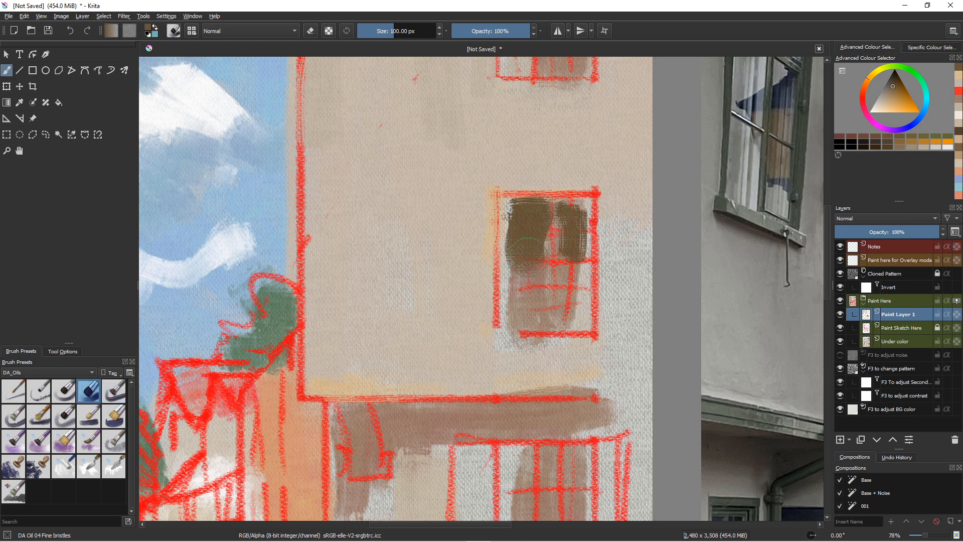
left_click_drag(531, 221, 522, 213, "shift")
left_click_drag(583, 202, 558, 205)
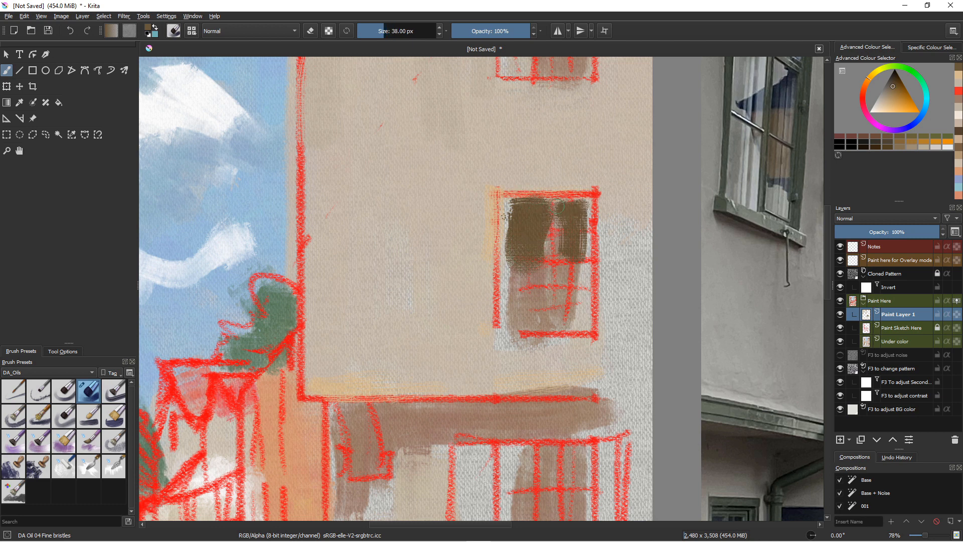
Step: Paint dark green over the middle window's upper panes and down both sides with a 38 px brush
left_click(896, 67)
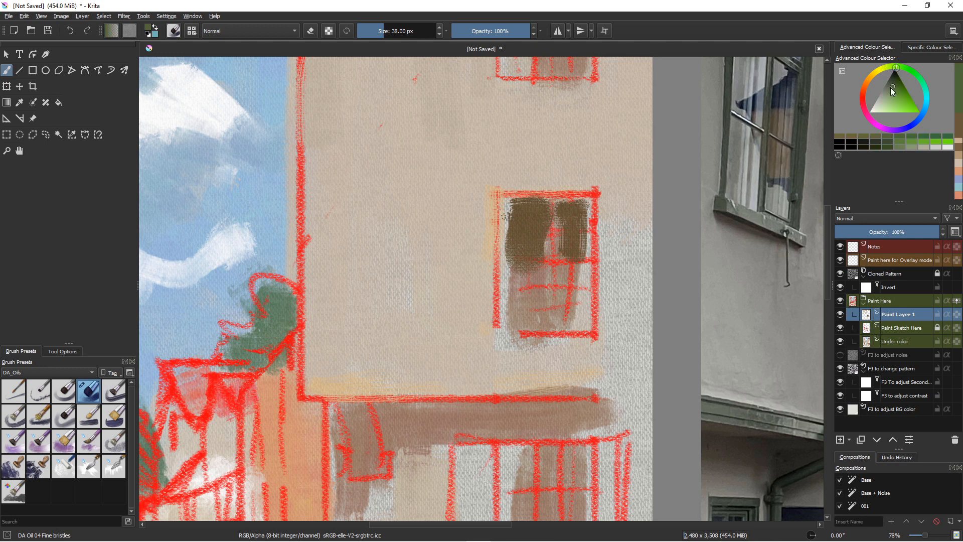
left_click(891, 81)
mouse_move(581, 204)
left_mouse_down()
mouse_move(583, 262)
mouse_move(579, 205)
mouse_move(560, 214)
mouse_move(576, 232)
mouse_move(539, 209)
mouse_move(575, 264)
mouse_move(584, 241)
mouse_move(579, 303)
left_mouse_up()
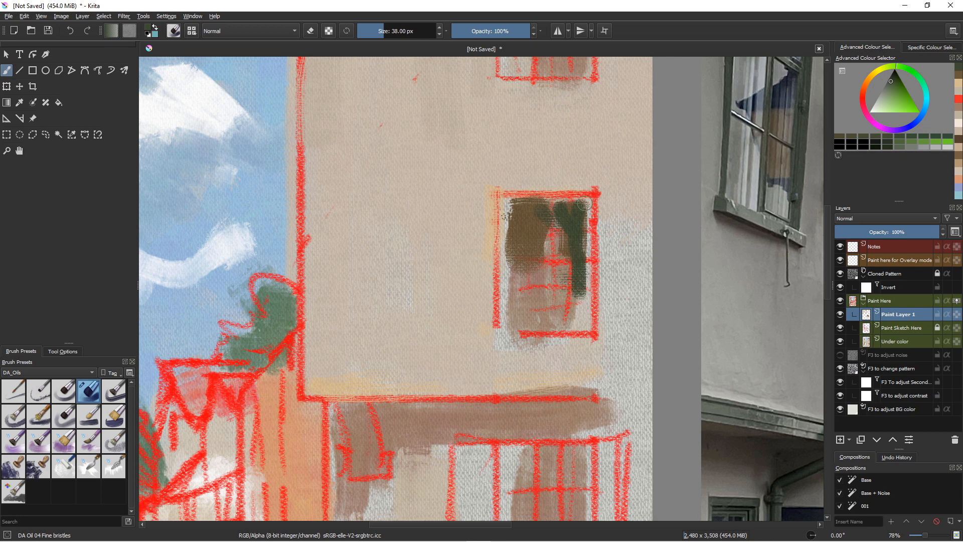
mouse_move(523, 215)
left_mouse_down()
mouse_move(534, 245)
mouse_move(520, 249)
mouse_move(522, 219)
mouse_move(534, 249)
mouse_move(513, 223)
mouse_move(516, 263)
mouse_move(537, 208)
mouse_move(527, 241)
mouse_move(543, 234)
mouse_move(536, 227)
mouse_move(521, 255)
mouse_move(521, 328)
mouse_move(519, 246)
mouse_move(532, 329)
left_mouse_up()
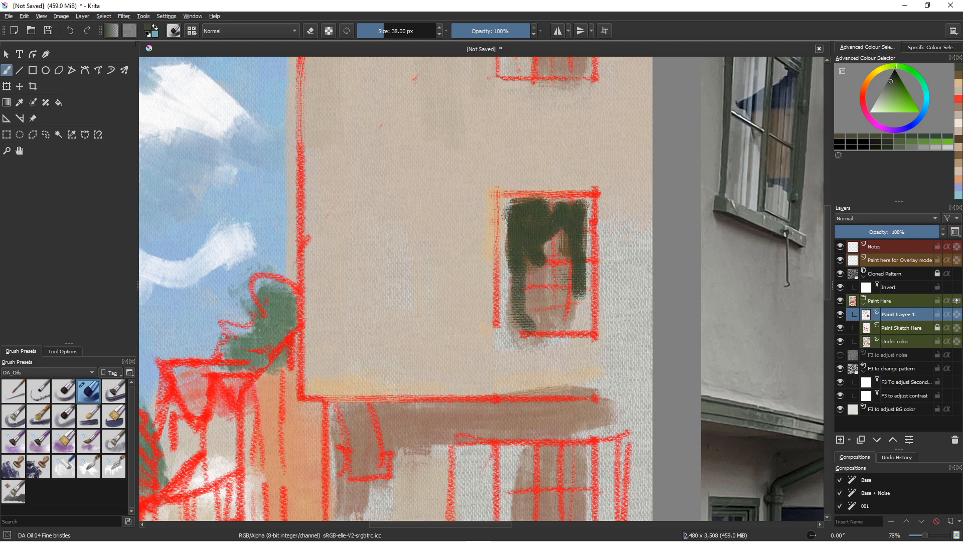
Step: Fill the centre and lower part of the middle window with light grey curtain shapes
left_click(878, 104)
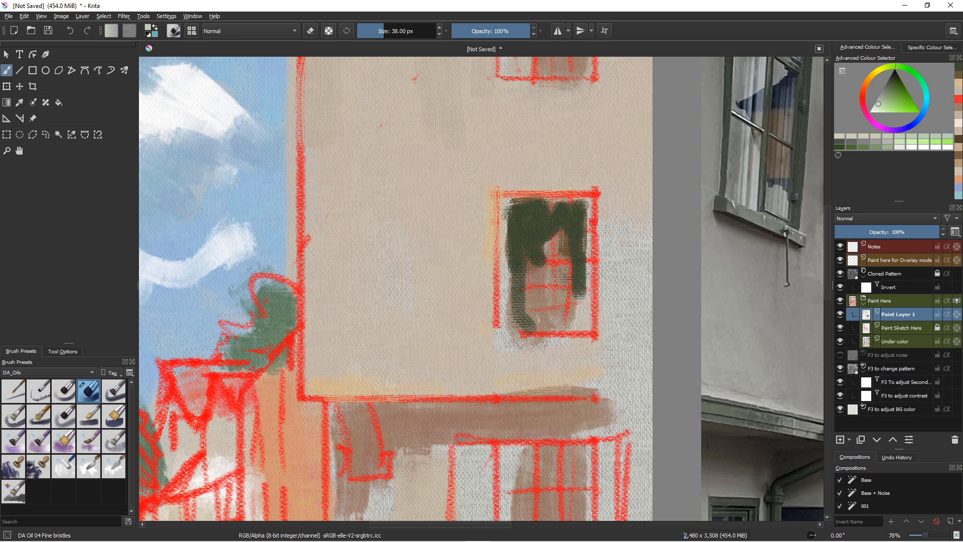
left_click(880, 94)
mouse_move(554, 245)
left_mouse_down()
mouse_move(561, 271)
mouse_move(560, 259)
mouse_move(553, 281)
mouse_move(527, 281)
left_mouse_up()
mouse_move(570, 246)
left_mouse_down()
mouse_move(575, 319)
mouse_move(557, 285)
mouse_move(566, 315)
mouse_move(580, 292)
mouse_move(581, 324)
mouse_move(512, 314)
mouse_move(572, 319)
mouse_move(534, 326)
mouse_move(553, 270)
mouse_move(526, 315)
mouse_move(576, 327)
mouse_move(514, 328)
left_mouse_up()
Step: Paint the left side of the middle window's frame in a muted pale green
left_click(882, 99)
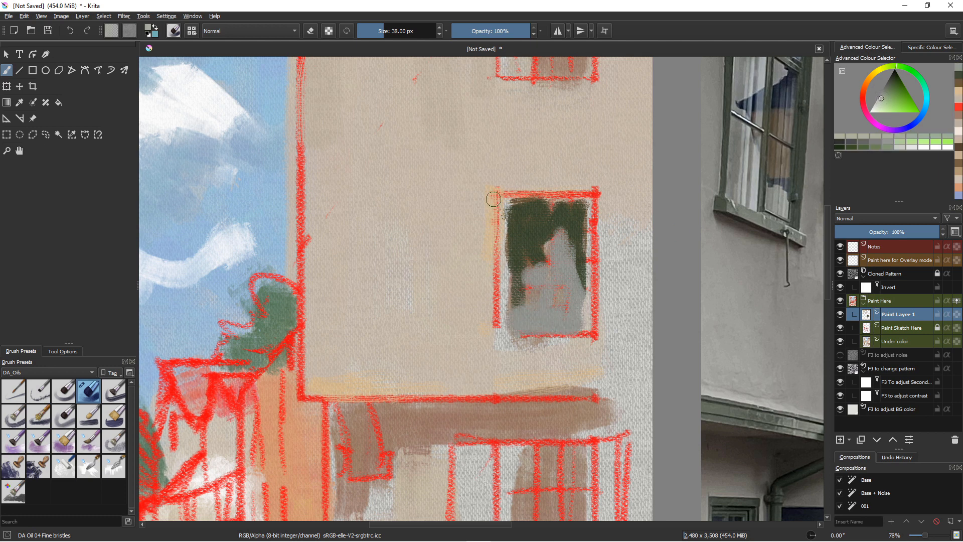
left_click_drag(494, 190, 496, 326)
left_click_drag(501, 254, 500, 335)
left_click_drag(501, 279, 500, 339)
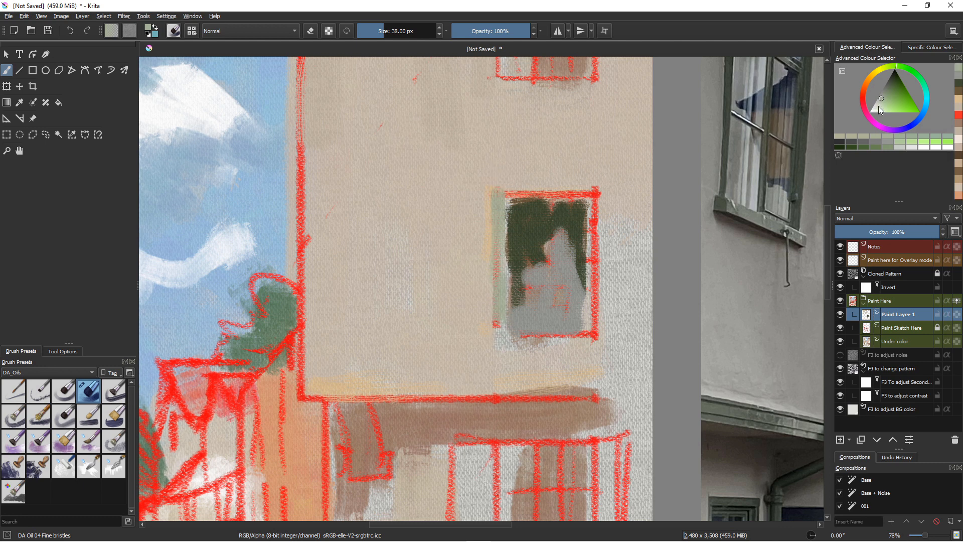
Step: Paint the middle window's frame in pale lavender blue along its top, sides and lower right edge
left_click(920, 120)
left_click(873, 110)
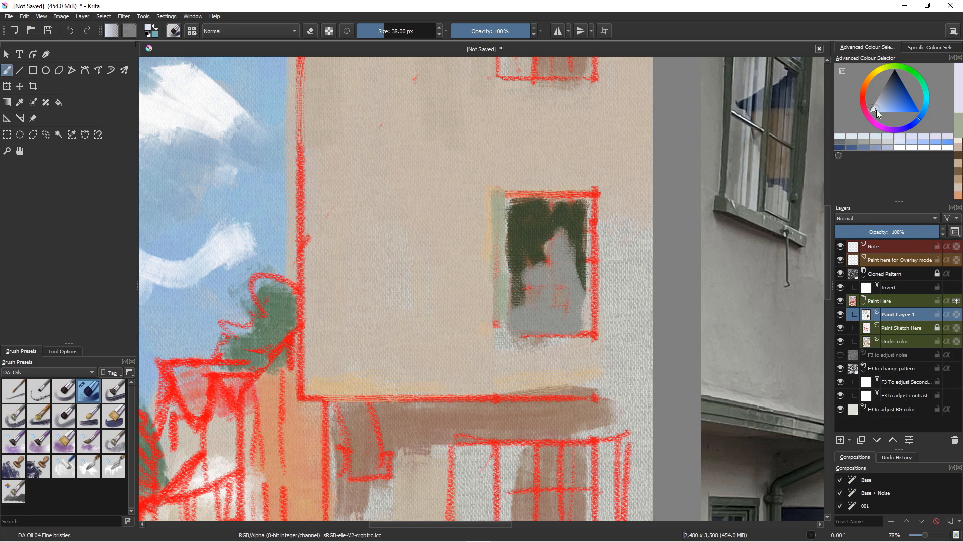
left_click_drag(588, 190, 502, 193)
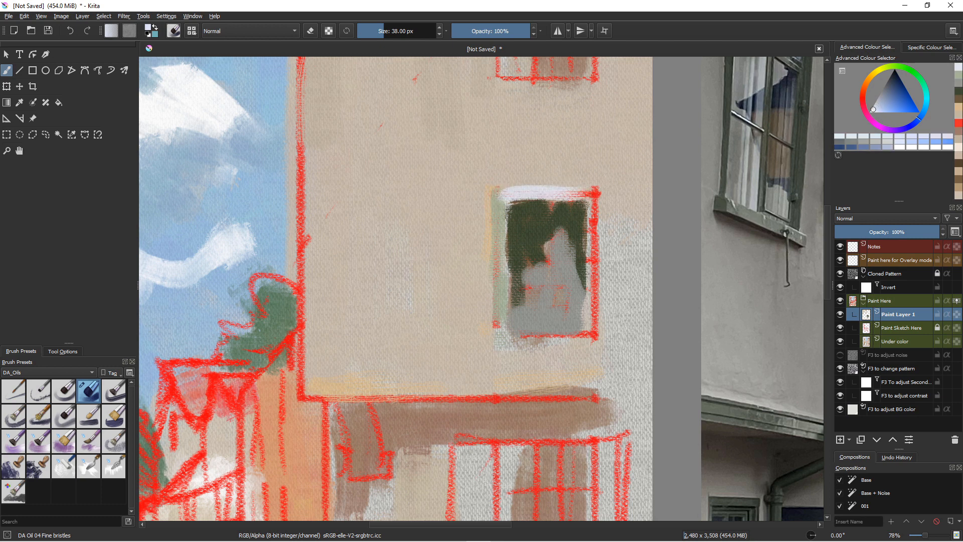
left_click(879, 106)
mouse_move(580, 194)
left_mouse_down()
mouse_move(498, 194)
mouse_move(489, 205)
mouse_move(499, 196)
mouse_move(498, 253)
left_mouse_up()
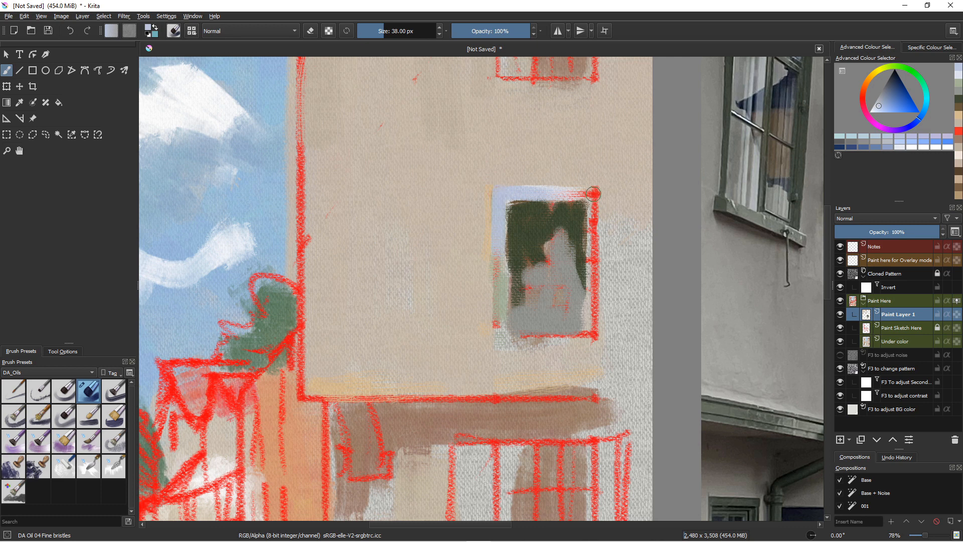
left_click_drag(593, 194, 590, 301)
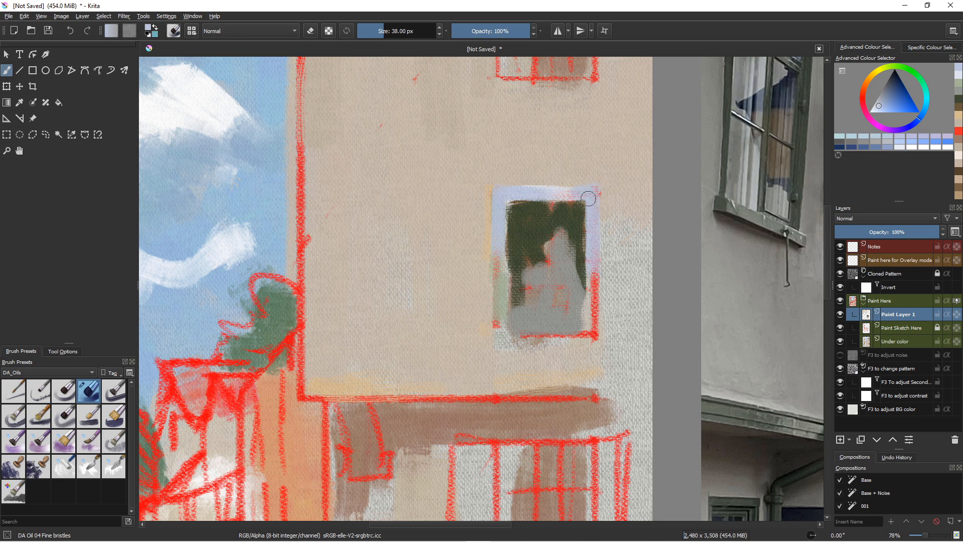
mouse_move(592, 285)
left_mouse_down()
mouse_move(595, 334)
mouse_move(594, 279)
mouse_move(593, 329)
mouse_move(580, 330)
mouse_move(600, 332)
mouse_move(546, 342)
left_mouse_up()
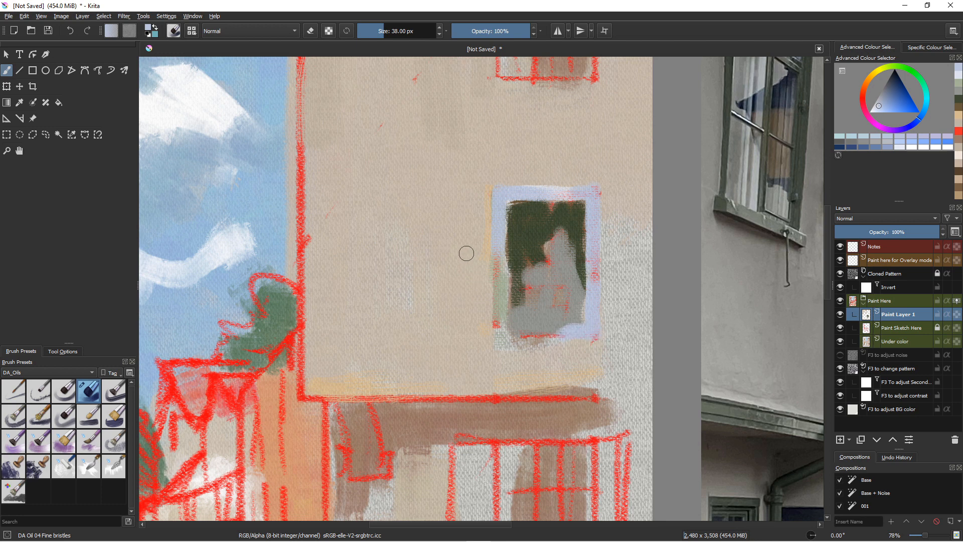
Step: Trim the frame's outer edges with beige sampled from the wall and cover the bare canvas right of the window
left_click(469, 236, "ctrl")
left_click_drag(487, 201, 489, 310)
left_click_drag(603, 178, 604, 291)
mouse_move(608, 246)
left_mouse_down()
mouse_move(604, 315)
mouse_move(535, 353)
left_mouse_up()
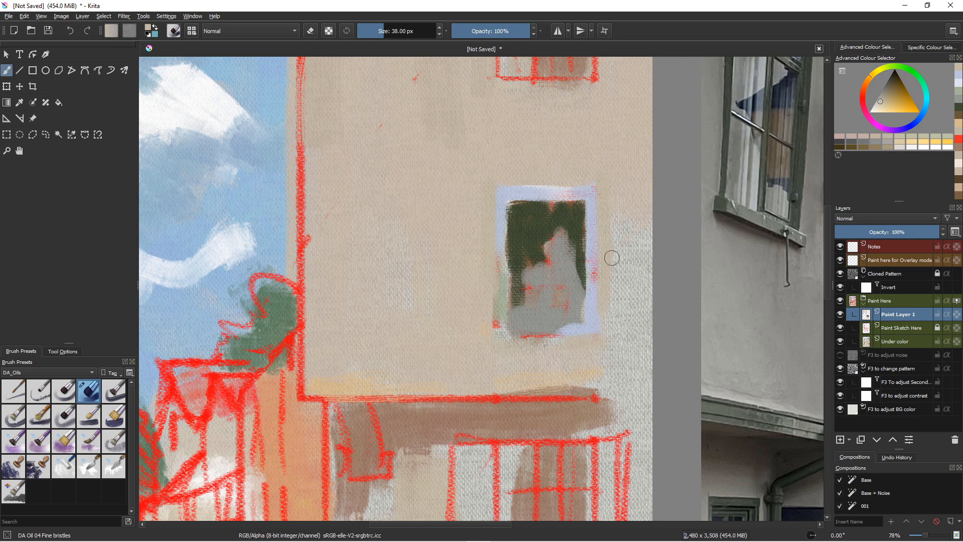
mouse_move(613, 258)
left_mouse_down()
mouse_move(636, 218)
mouse_move(644, 286)
left_mouse_up()
Step: Paint two vertical glazing bars across the middle window in the frame's pale blue with a 16 px brush
key("[")
left_click(529, 194, "ctrl")
key("[")
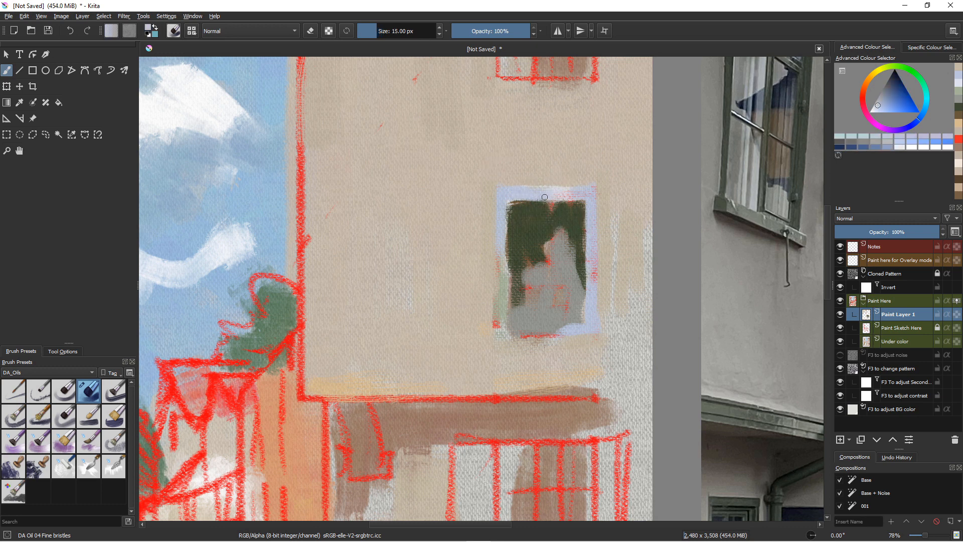
left_click_drag(545, 197, 546, 259)
key("bracketright")
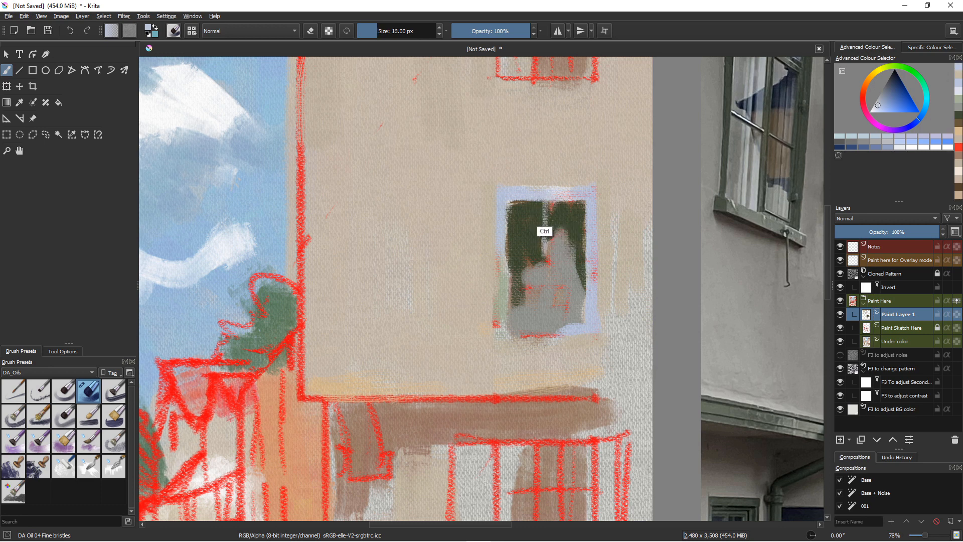
key("ctrl+z")
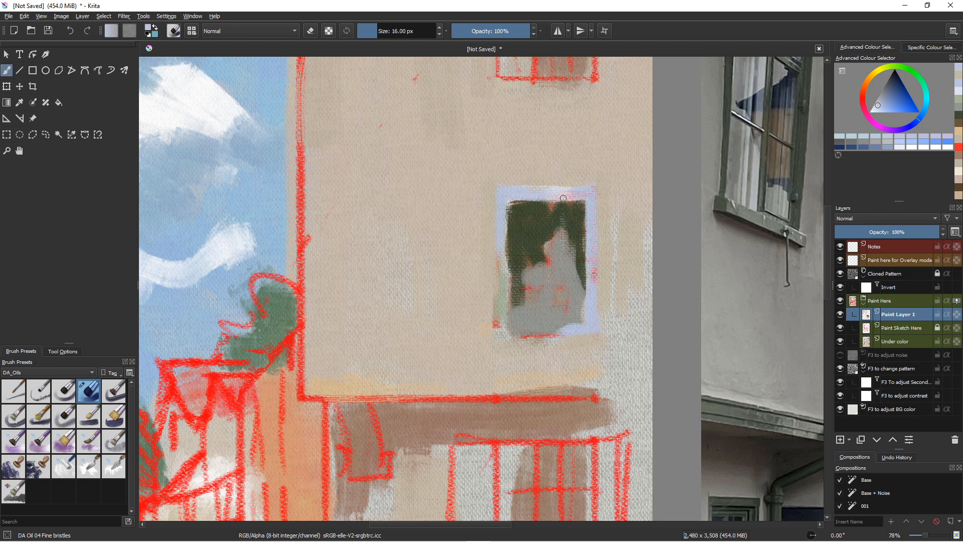
left_click_drag(561, 200, 564, 304)
left_click_drag(532, 196, 528, 268)
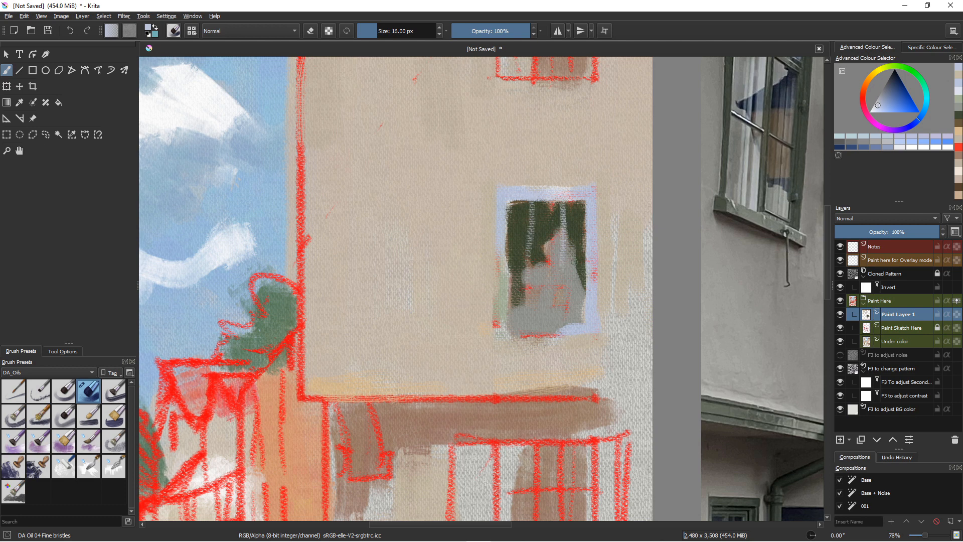
Step: Add the horizontal glazing bars, the lower pane divisions and the lower left frame edge to the middle window
left_click_drag(592, 262, 535, 264)
left_click_drag(583, 228, 517, 229)
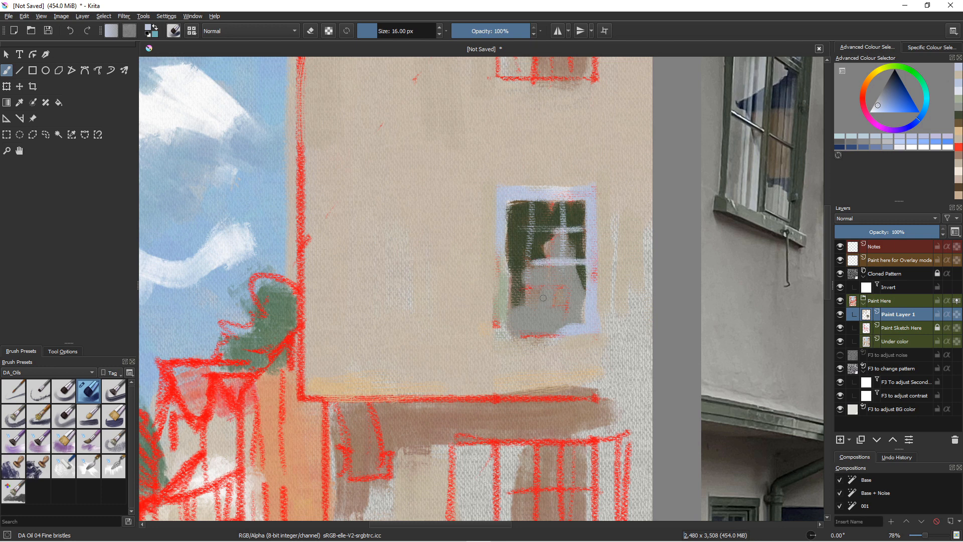
mouse_move(553, 300)
left_mouse_down()
mouse_move(529, 281)
mouse_move(528, 334)
left_mouse_up()
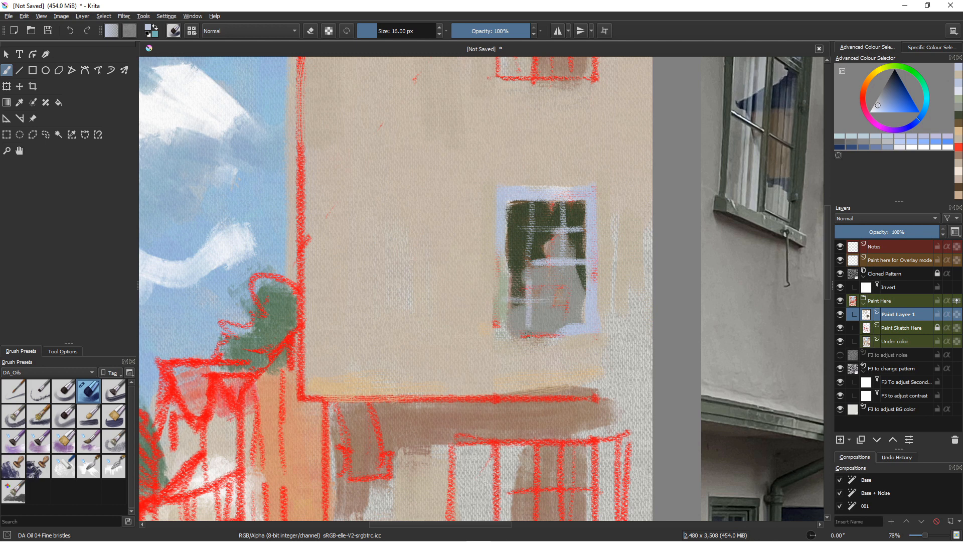
left_click_drag(502, 301, 503, 329)
Step: Outline the middle window's frame with thin muted brown shadow lines beneath the sill, along the left side and across the top
left_click(426, 269, "ctrl")
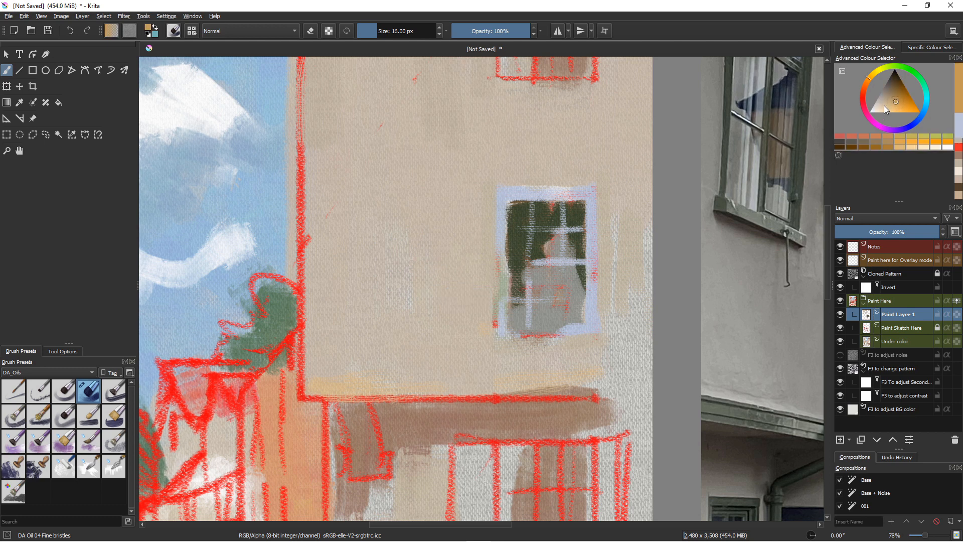
left_click(889, 94)
mouse_move(600, 346)
left_mouse_down()
mouse_move(492, 348)
mouse_move(528, 344)
left_mouse_up()
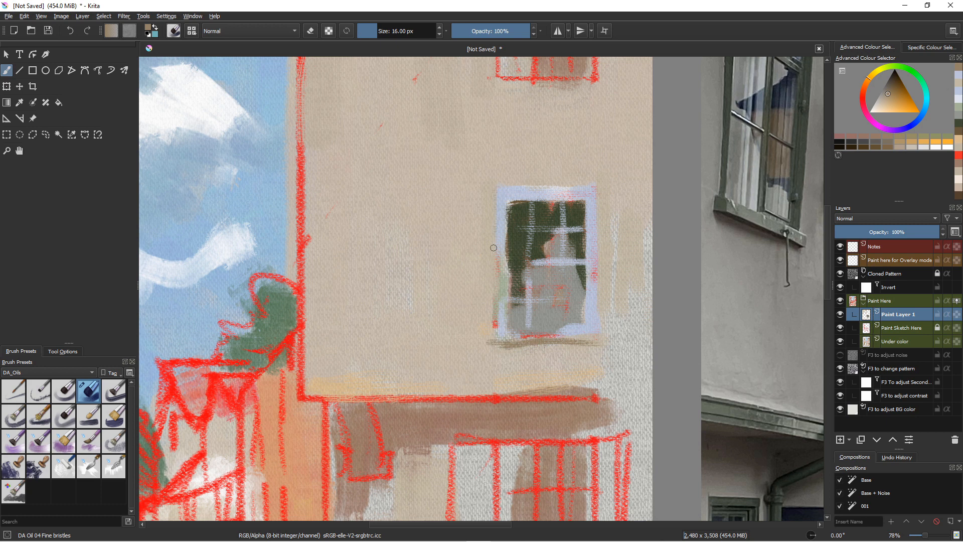
left_click_drag(494, 190, 497, 264)
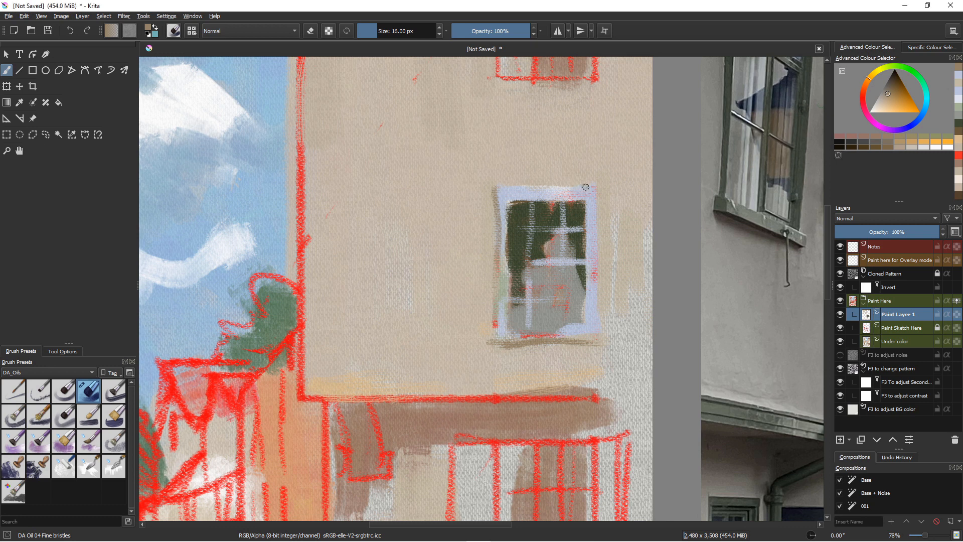
left_click_drag(588, 185, 543, 186)
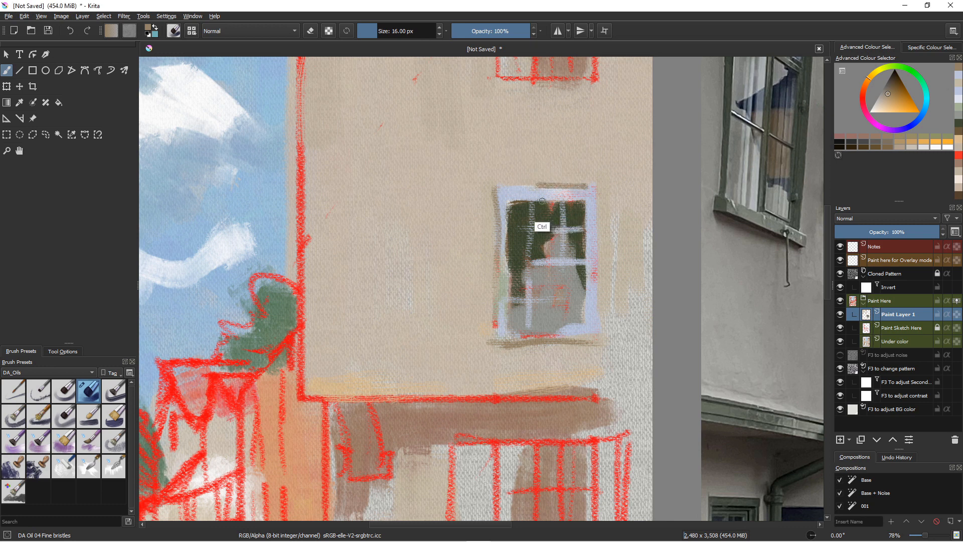
key("ctrl+z")
left_click_drag(590, 186, 495, 187)
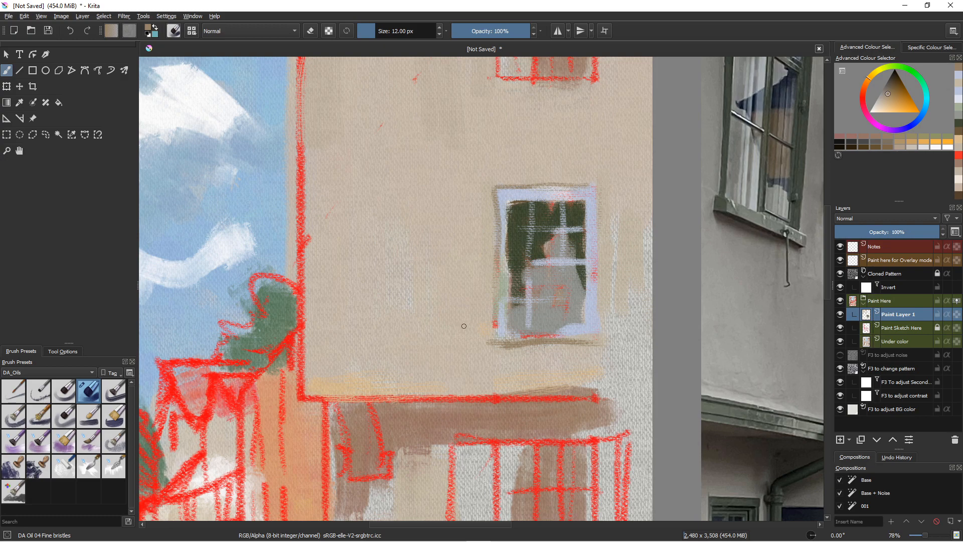
Step: Paint the upper window's frame, centre bar and sill in pale blue sampled from the lower frame, enlarging the brush to 18 px
scroll(464, 326, "down", 5)
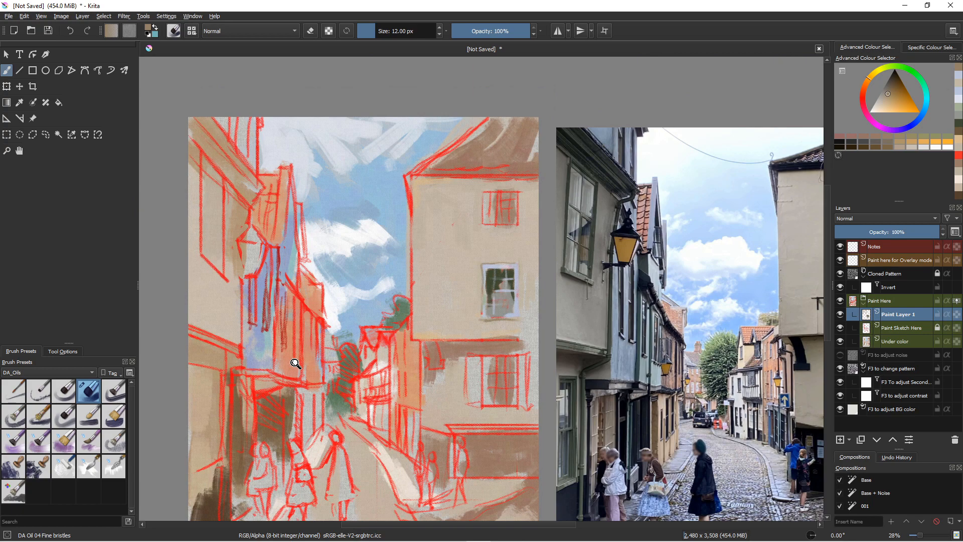
scroll(440, 259, "up", 4)
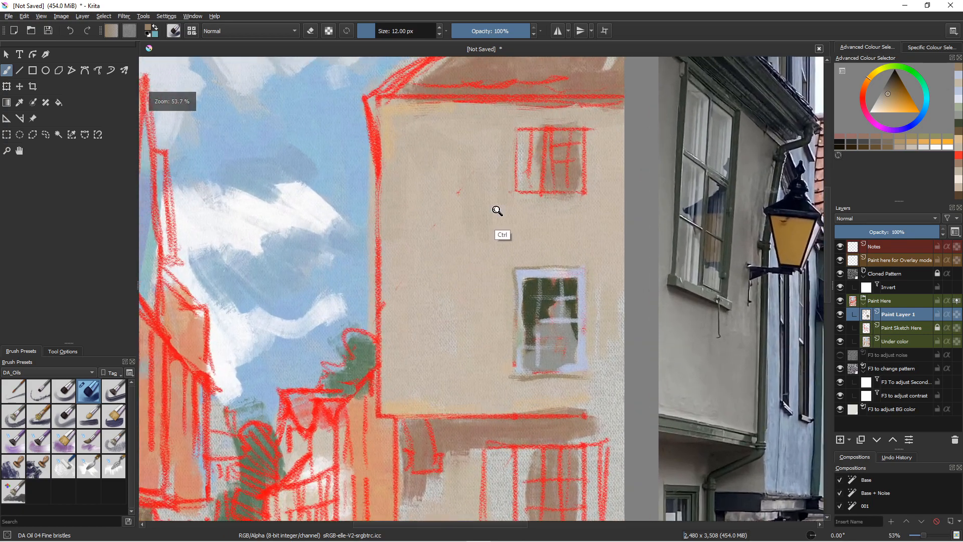
scroll(447, 254, "up", 1)
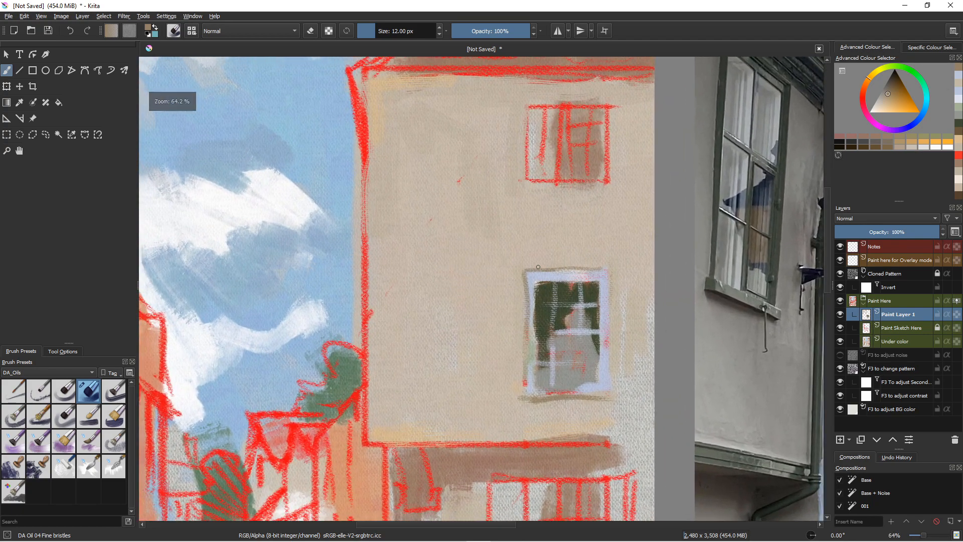
left_click(553, 271, "ctrl")
mouse_move(608, 110)
left_mouse_down()
mouse_move(609, 176)
mouse_move(608, 104)
mouse_move(611, 140)
left_mouse_up()
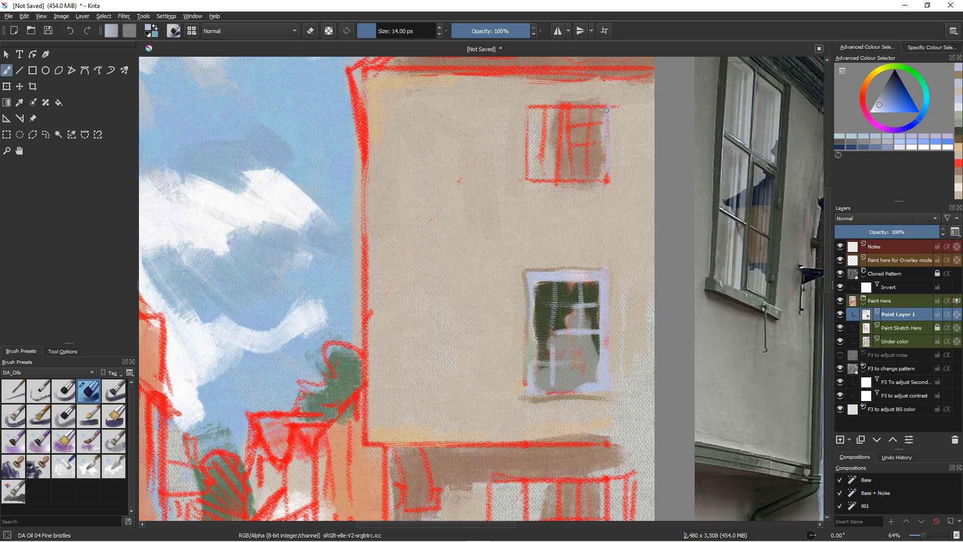
left_click_drag(606, 108, 607, 167)
left_click_drag(565, 106, 563, 172)
left_click_drag(527, 111, 529, 178)
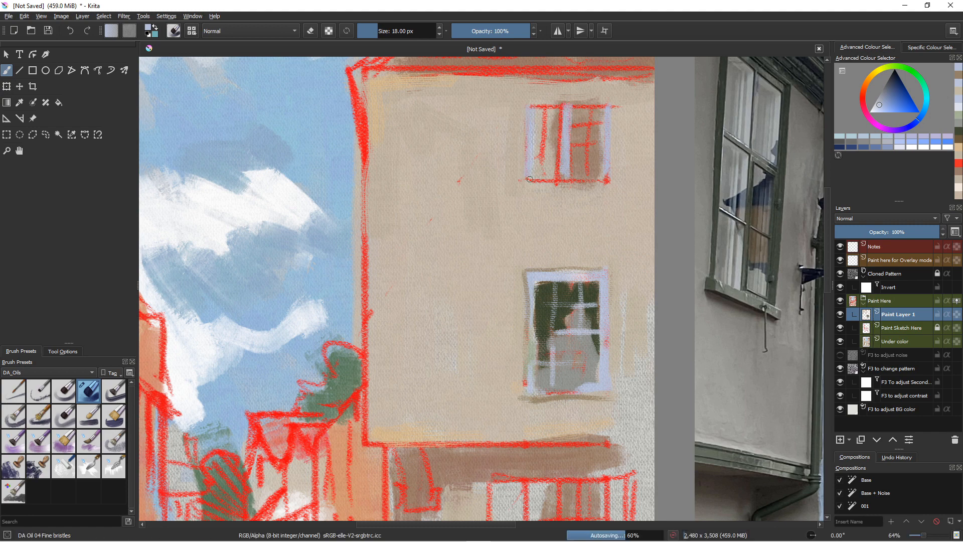
mouse_move(612, 179)
left_mouse_down()
mouse_move(544, 182)
mouse_move(609, 179)
left_mouse_up()
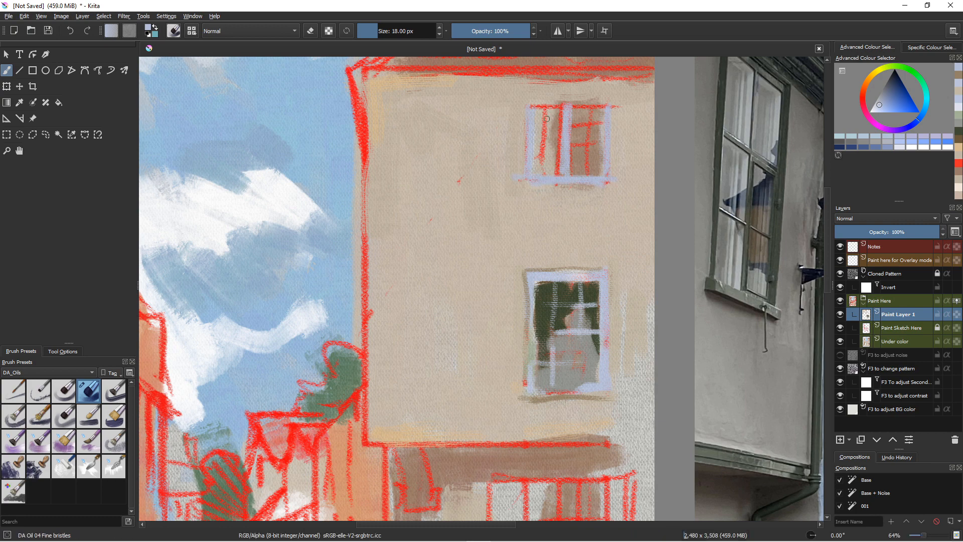
mouse_move(597, 106)
left_mouse_down()
mouse_move(539, 106)
mouse_move(607, 106)
mouse_move(529, 105)
left_mouse_up()
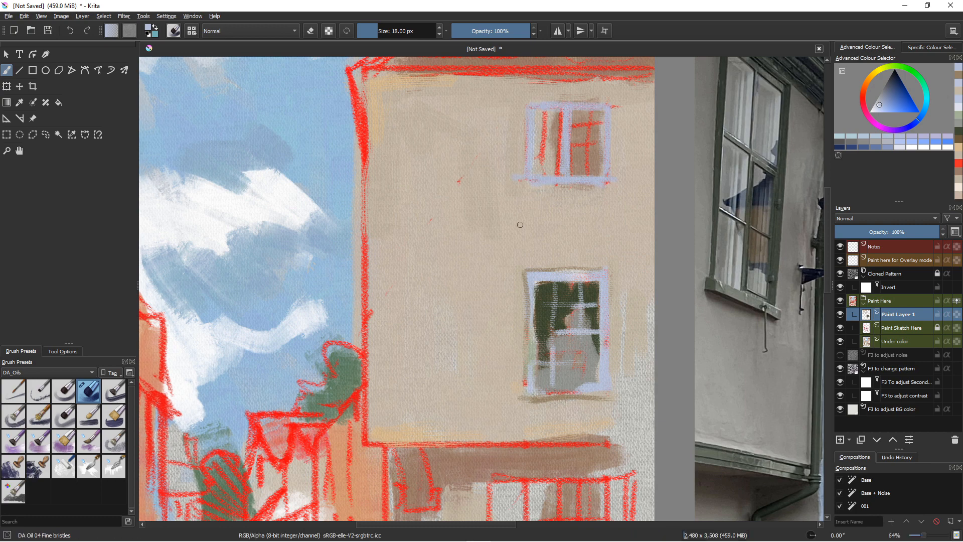
Step: Fill the upper window's panes with dark green sampled from the middle window at 44 px, adding grey reflections over them
left_click(544, 291, "ctrl")
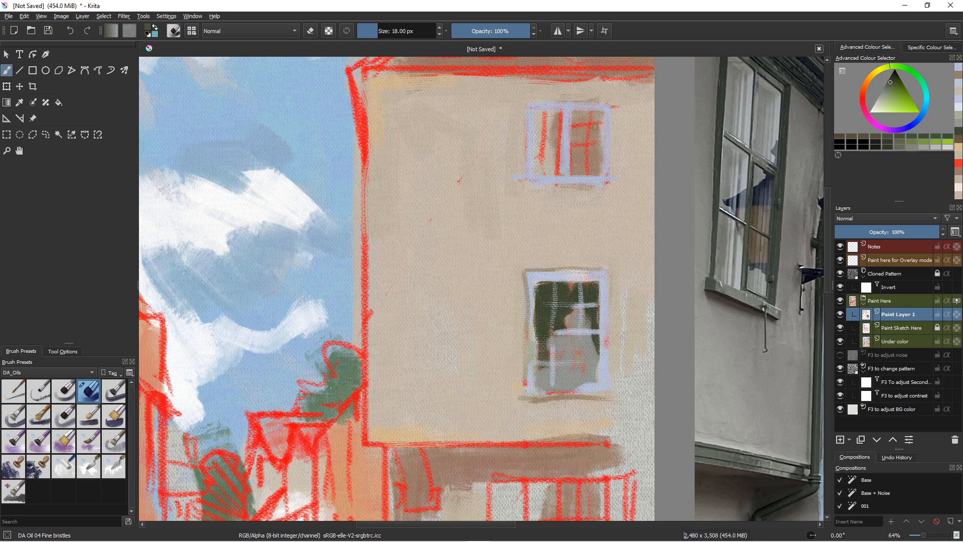
mouse_move(596, 112)
left_mouse_down()
mouse_move(596, 140)
mouse_move(577, 112)
mouse_move(582, 150)
mouse_move(581, 113)
left_mouse_up()
mouse_move(572, 114)
left_mouse_down()
mouse_move(583, 118)
mouse_move(575, 152)
left_mouse_up()
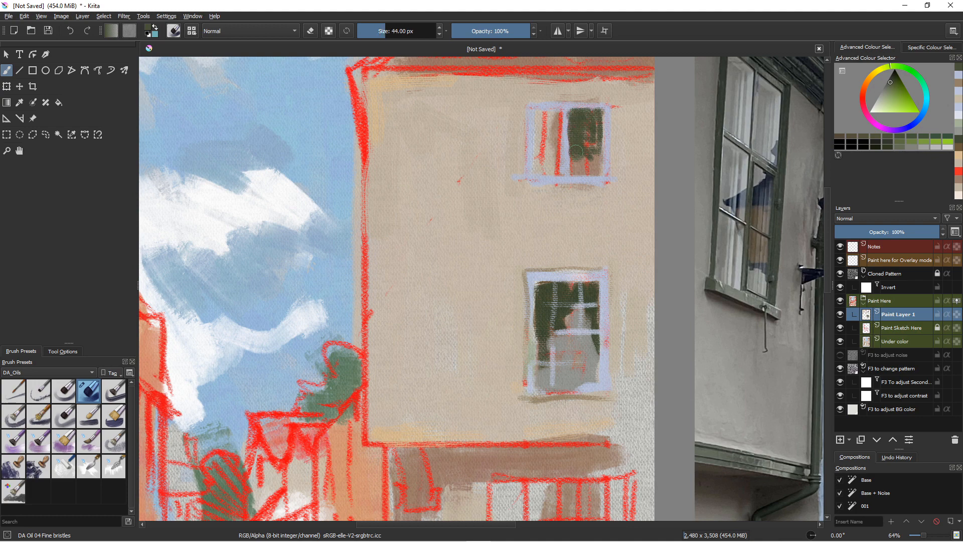
mouse_move(553, 112)
left_mouse_down()
mouse_move(553, 144)
mouse_move(541, 112)
mouse_move(544, 159)
mouse_move(540, 133)
mouse_move(538, 149)
mouse_move(544, 169)
mouse_move(552, 139)
mouse_move(554, 172)
mouse_move(540, 146)
mouse_move(546, 168)
left_mouse_up()
mouse_move(593, 135)
left_mouse_down()
mouse_move(579, 164)
mouse_move(600, 170)
mouse_move(588, 172)
mouse_move(592, 117)
mouse_move(595, 176)
left_mouse_up()
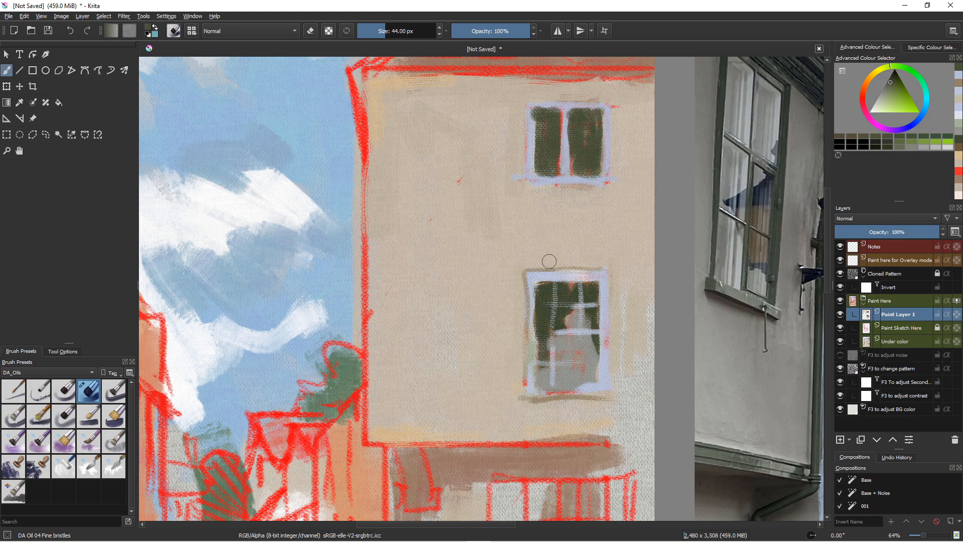
left_click(571, 357, "ctrl")
mouse_move(577, 125)
left_mouse_down()
mouse_move(582, 161)
mouse_move(591, 160)
mouse_move(572, 168)
mouse_move(538, 161)
mouse_move(541, 135)
left_mouse_up()
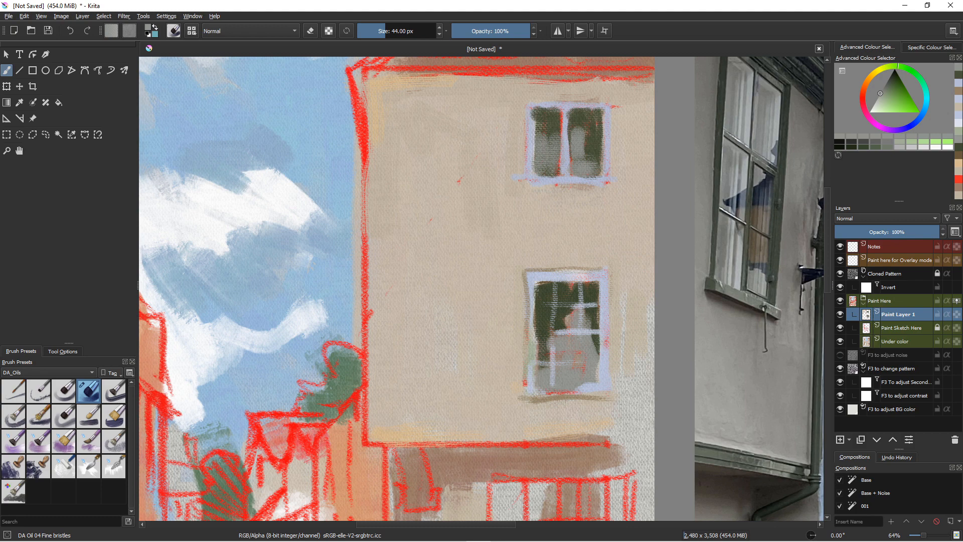
Step: Paint muted brown shadow lines along the upper window's left side and beneath its sill with a 20 px brush
left_click(526, 268, "ctrl")
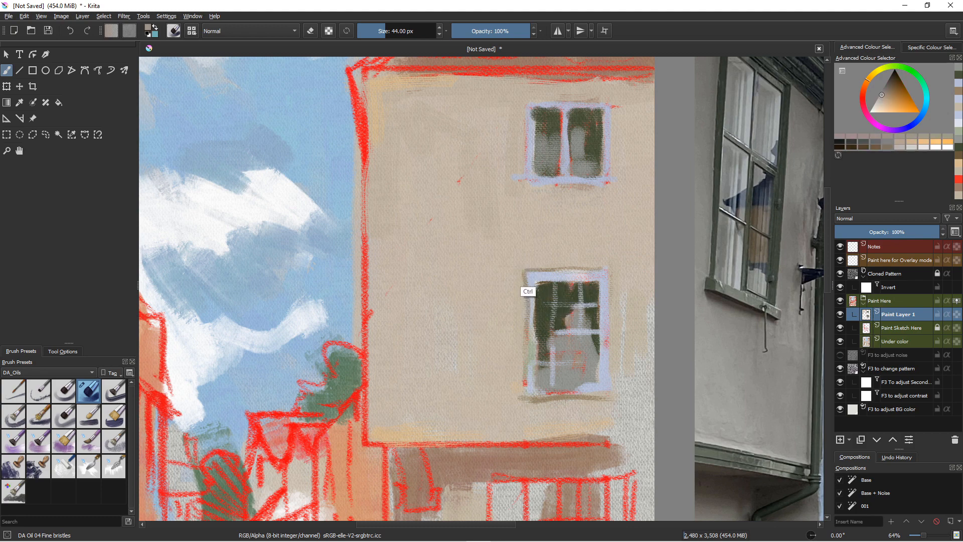
key("bracketleft")
key("bracketleft")
key("bracketleft")
key("bracketleft")
key("bracketleft")
left_click_drag(526, 121, 527, 184)
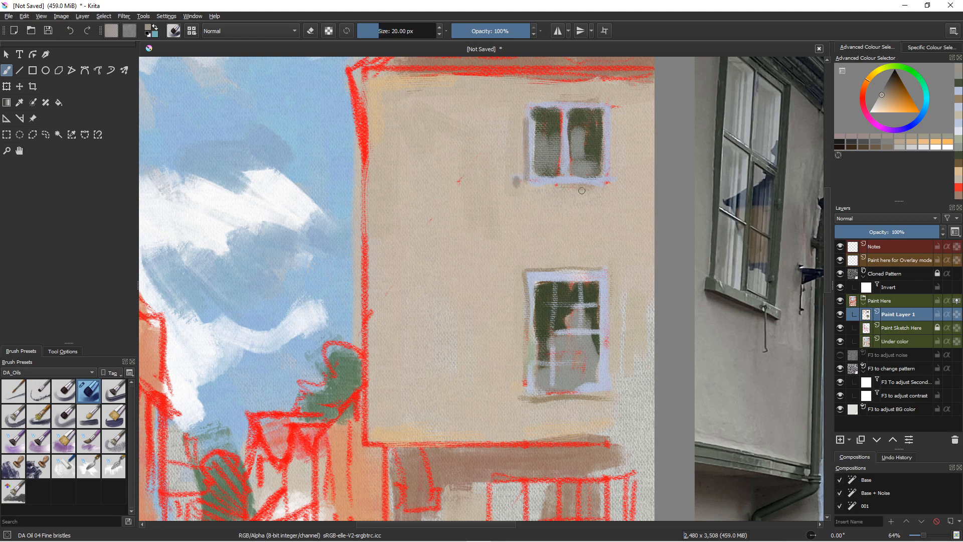
mouse_move(607, 187)
left_mouse_down()
mouse_move(549, 189)
mouse_move(574, 185)
left_mouse_up()
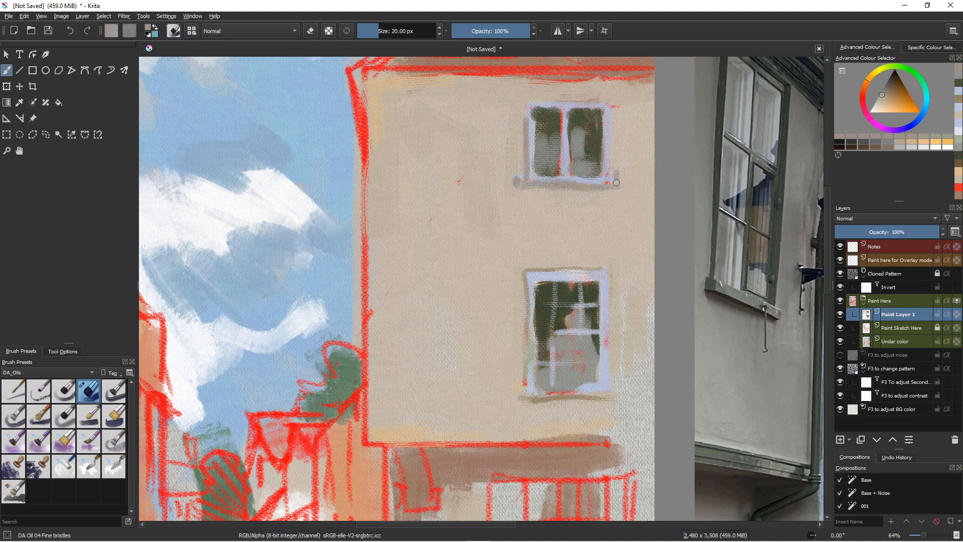
Step: Refine the upper window's sill, frame and centre bar in sampled pale blue, cleaning the surrounding shadow edges with the wall's beige
left_click(534, 180, "ctrl")
mouse_move(532, 180)
left_mouse_down()
mouse_move(551, 181)
mouse_move(532, 180)
left_mouse_up()
left_click_drag(603, 183, 564, 182)
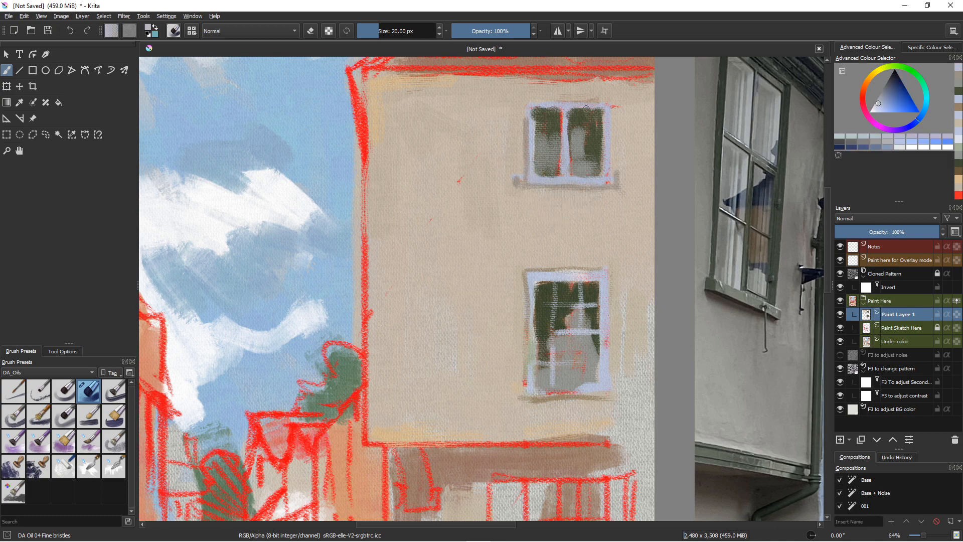
left_click(614, 90, "ctrl")
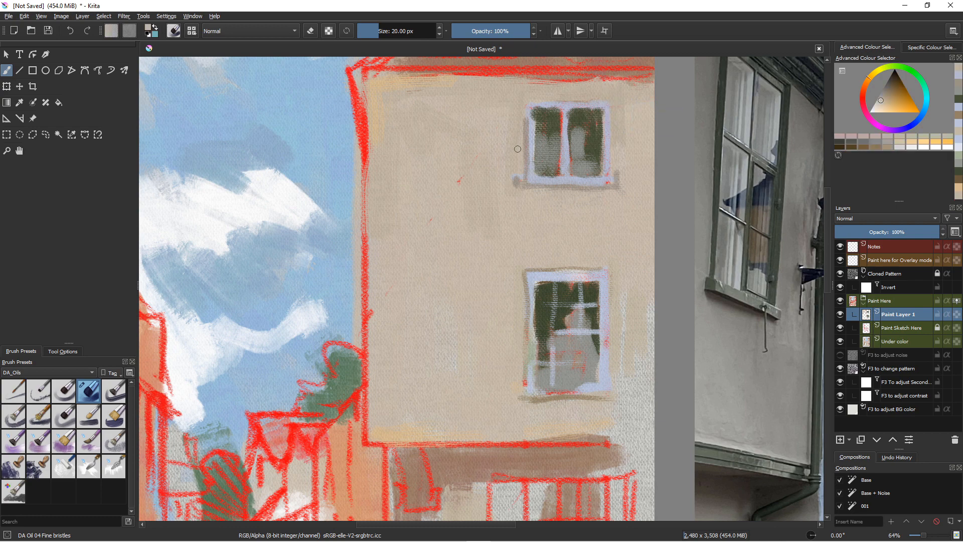
left_click(529, 131, "ctrl")
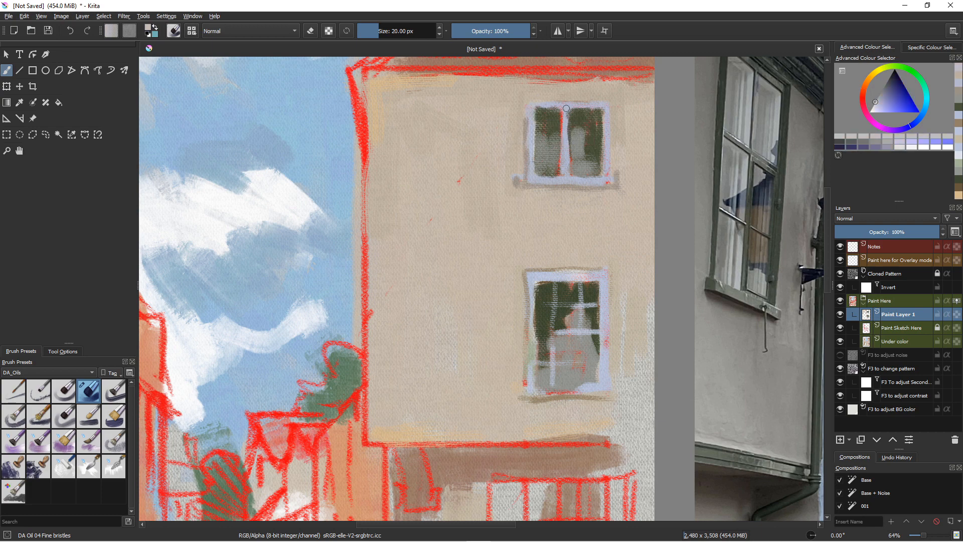
left_click_drag(566, 109, 567, 142)
left_click(619, 162, "ctrl")
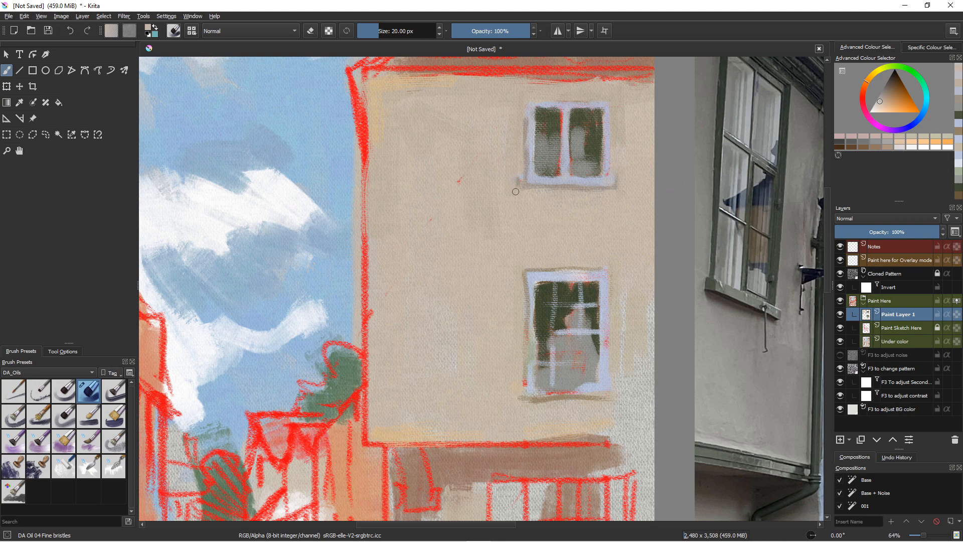
left_click(526, 177, "ctrl")
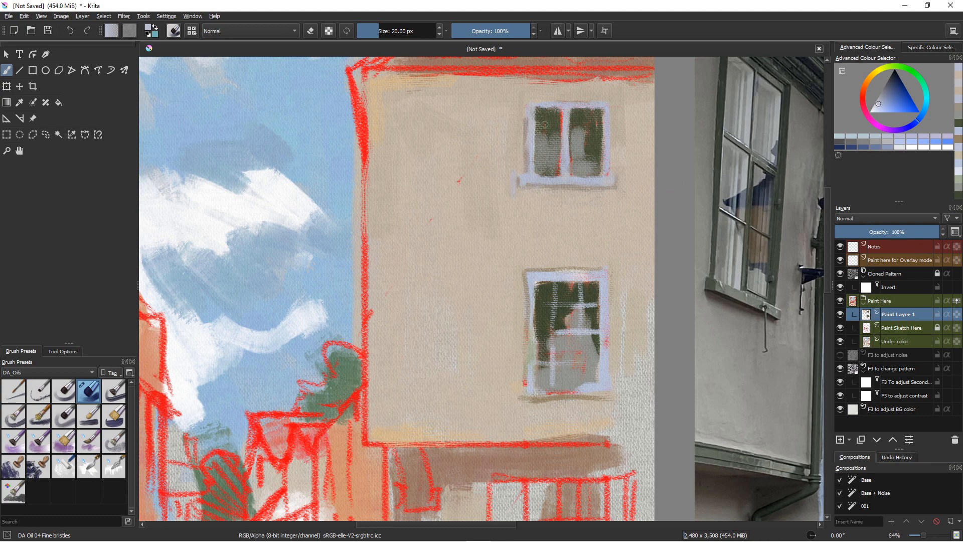
Step: Add thin pale blue horizontal and vertical glazing bars across both upper window panes with a 9 px brush
key("bracketleft")
key("bracketleft")
key("bracketleft")
key("bracketleft")
key("bracketleft")
key("bracketleft")
key("bracketleft")
key("bracketleft")
left_click_drag(604, 123, 542, 120)
left_click_drag(601, 139, 544, 137)
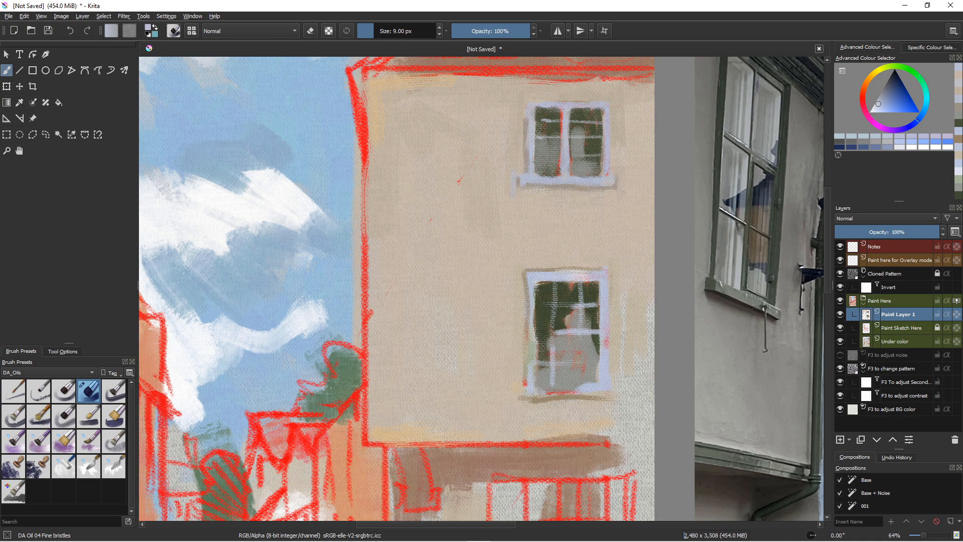
mouse_move(591, 107)
left_mouse_down()
mouse_move(591, 165)
mouse_move(580, 165)
left_mouse_up()
mouse_move(551, 111)
left_mouse_down()
mouse_move(551, 162)
mouse_move(543, 153)
left_mouse_up()
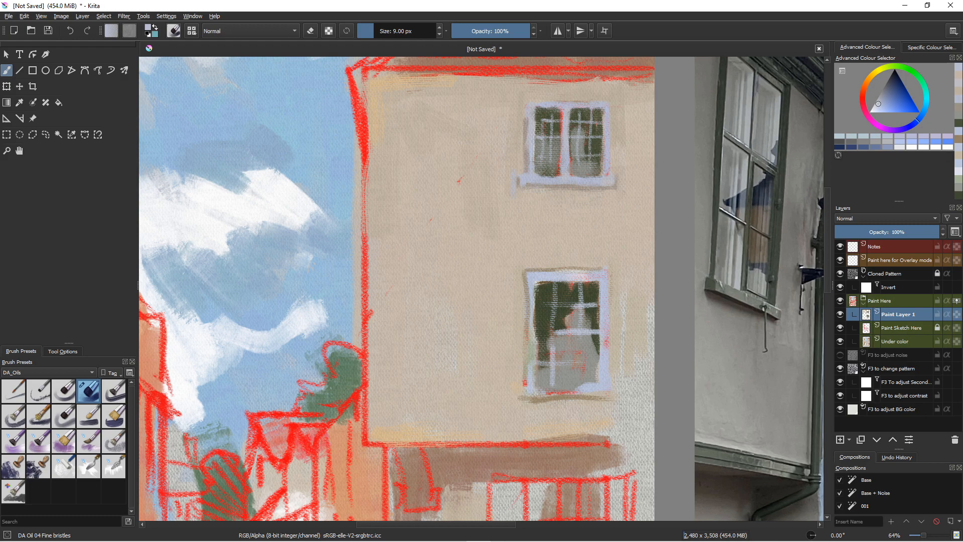
Step: Paint the beige building's eaves band below the roof in a darker slate blue with the brush enlarged to 73 px
scroll(419, 183, "down", 5)
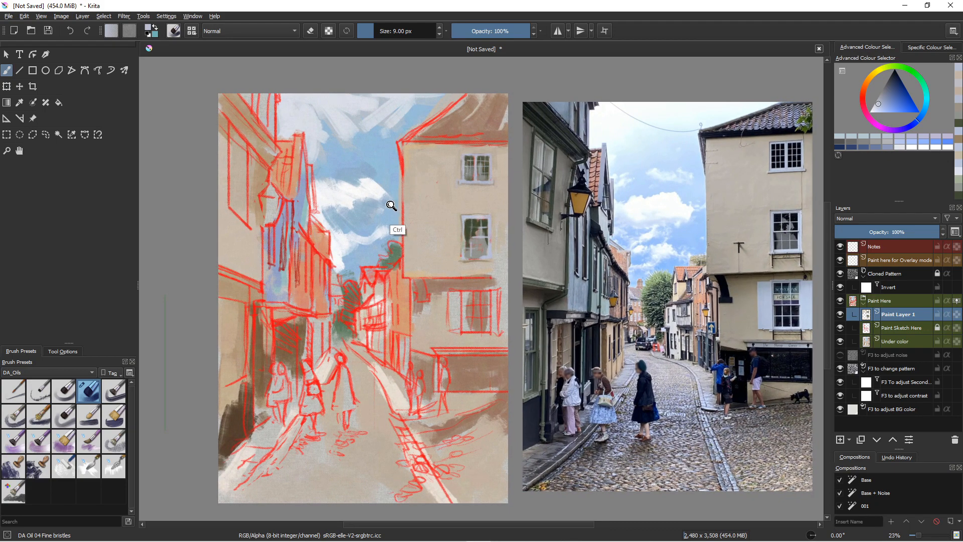
scroll(397, 200, "up", 3)
left_click_drag(440, 215, 445, 357)
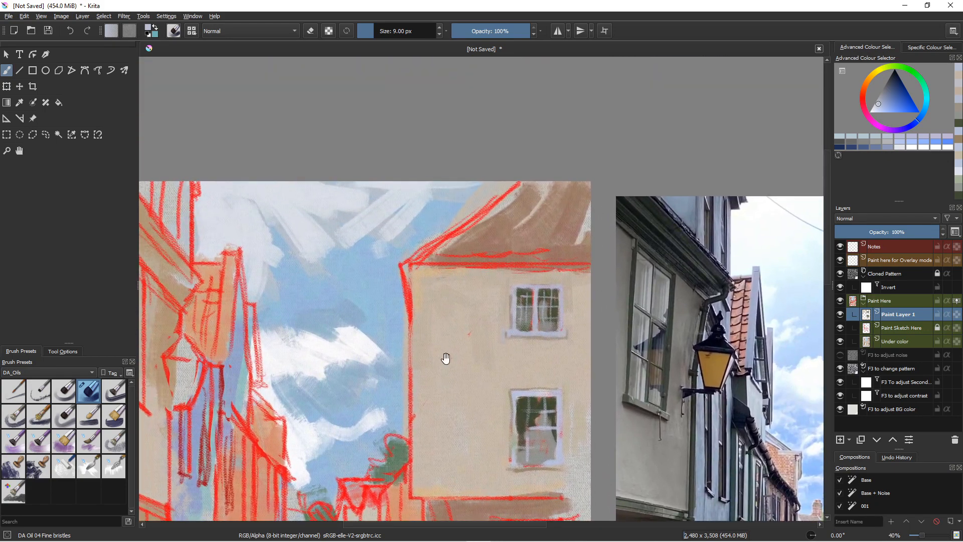
scroll(447, 318, "up", 2)
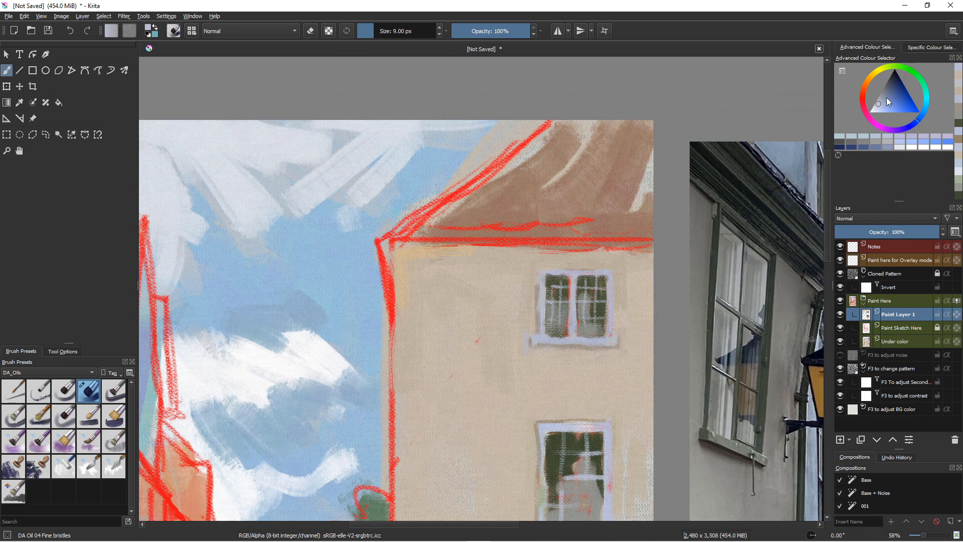
left_click_drag(888, 102, 886, 92)
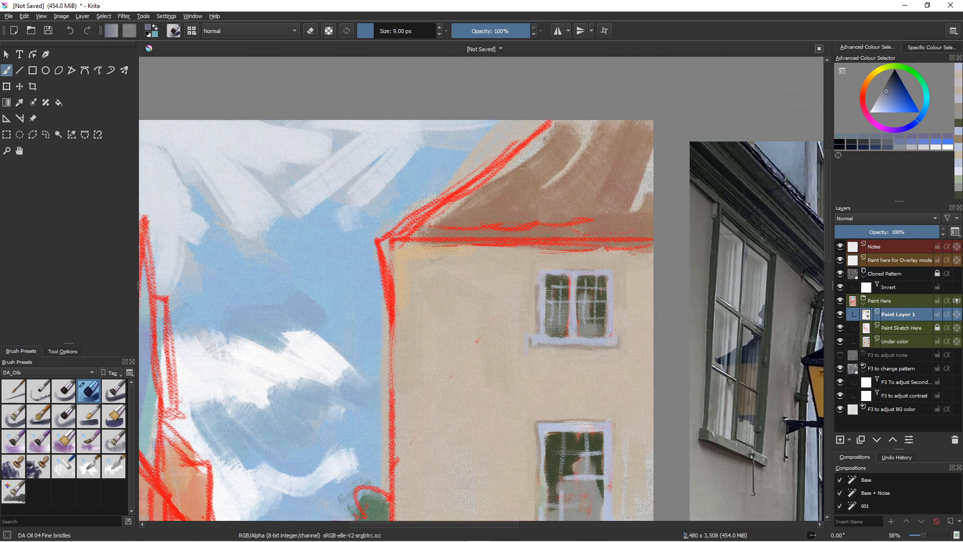
key("bracketright")
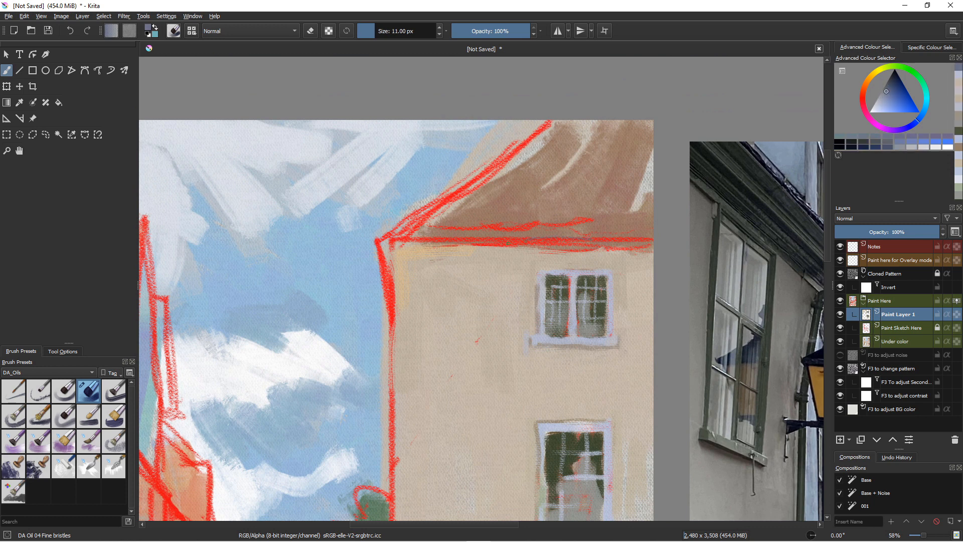
key("bracketright")
key("bracketright")
key("bracketright")
key("bracketright")
key("bracketright")
key("bracketright")
key("bracketright")
key("bracketright")
key("bracketright")
key("bracketright")
key("bracketright")
key("bracketright")
key("bracketright")
key("bracketright")
key("bracketright")
key("bracketright")
key("bracketright")
key("bracketright")
key("bracketright")
key("bracketright")
left_click_drag(507, 240, 652, 245)
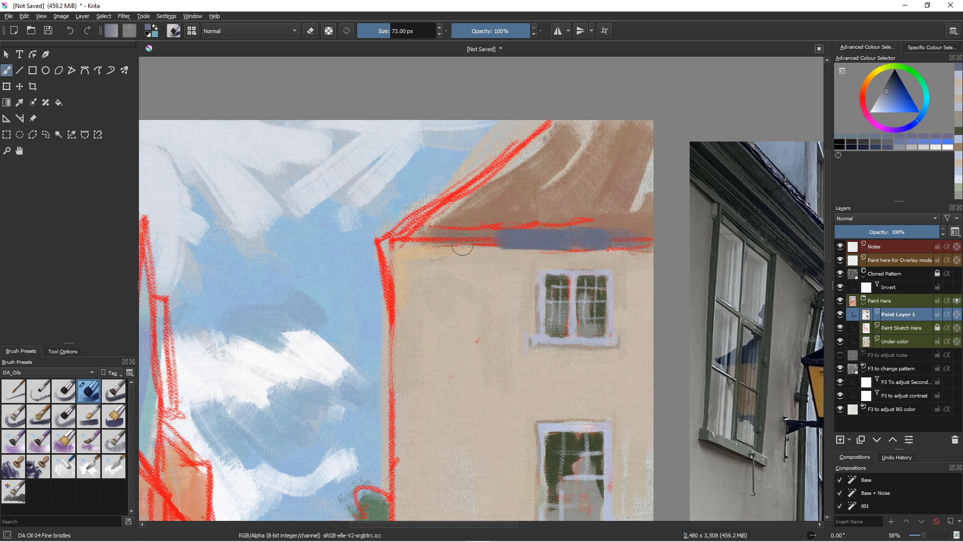
mouse_move(489, 240)
left_mouse_down()
mouse_move(392, 241)
mouse_move(389, 268)
mouse_move(383, 248)
mouse_move(391, 319)
left_mouse_up()
Step: Cover the red sketch at the building's upper left corner with slate blue, reducing the brush to 44 px
key("[")
left_click_drag(394, 255, 385, 294)
key("[")
key("[")
key("[")
key("[")
key("[")
key("[")
left_click_drag(376, 245, 386, 307)
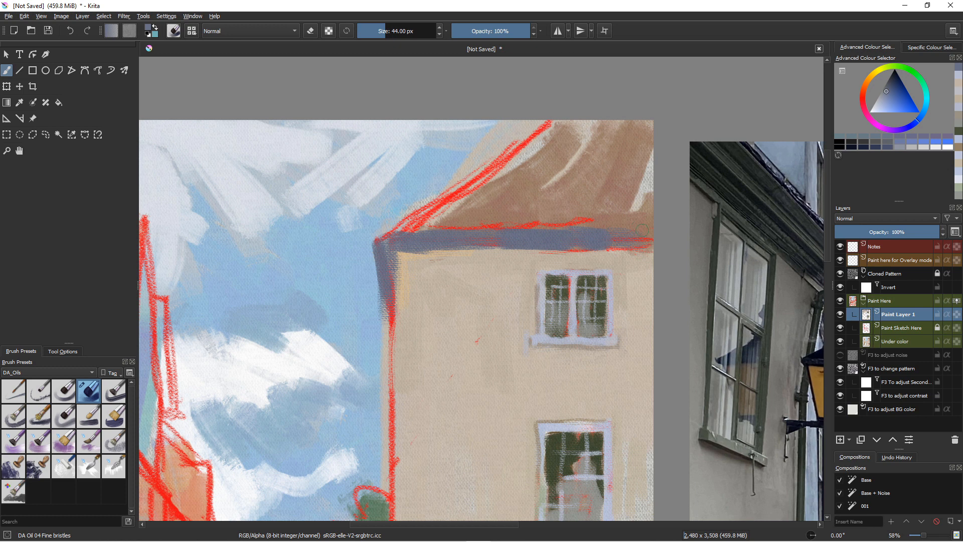
Step: Paint an uneven near-black shadow line between the eaves band and the roof's lower edge
mouse_move(642, 230)
left_mouse_down()
mouse_move(552, 233)
mouse_move(595, 227)
mouse_move(559, 230)
mouse_move(560, 222)
mouse_move(592, 227)
mouse_move(527, 231)
mouse_move(545, 236)
mouse_move(482, 222)
mouse_move(511, 231)
mouse_move(449, 232)
mouse_move(477, 231)
left_mouse_up()
left_click(891, 75)
left_click(490, 229)
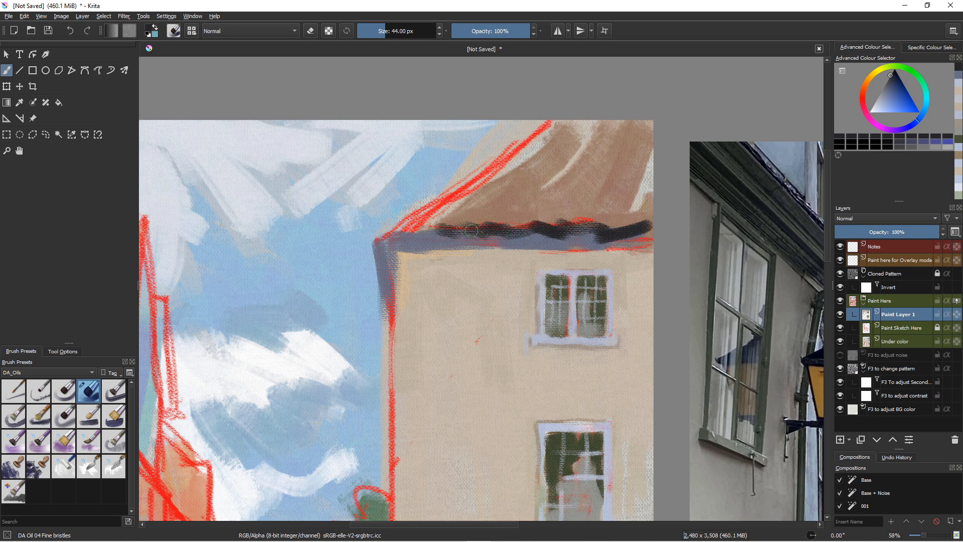
left_click_drag(409, 235, 458, 234)
Step: Paint the roof's sloping left edge and part of its lower edge in muted reddish brown over the red sketch
left_click(862, 92)
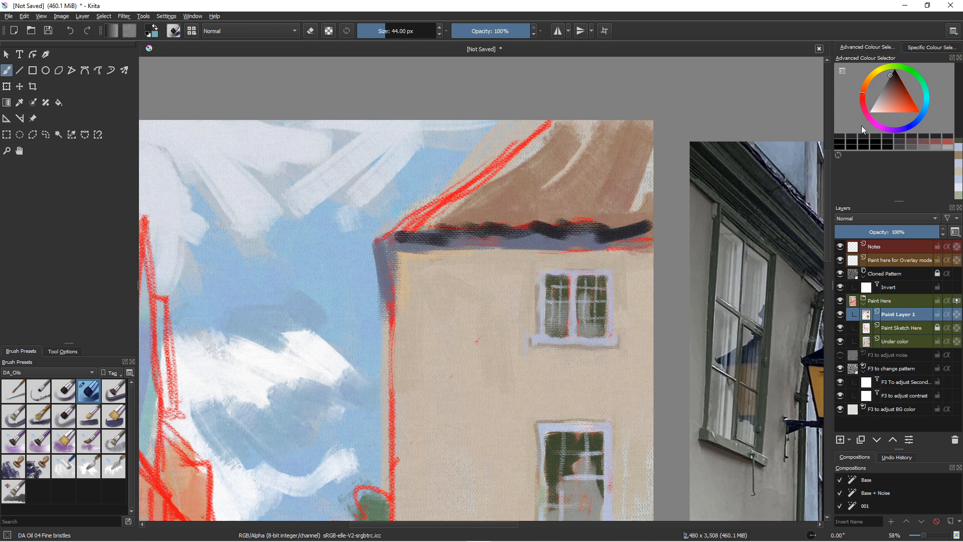
left_click(885, 97)
mouse_move(424, 222)
left_mouse_down()
mouse_move(496, 216)
mouse_move(463, 205)
mouse_move(425, 223)
left_mouse_up()
mouse_move(456, 191)
left_mouse_down()
mouse_move(400, 234)
mouse_move(431, 215)
mouse_move(410, 228)
left_mouse_up()
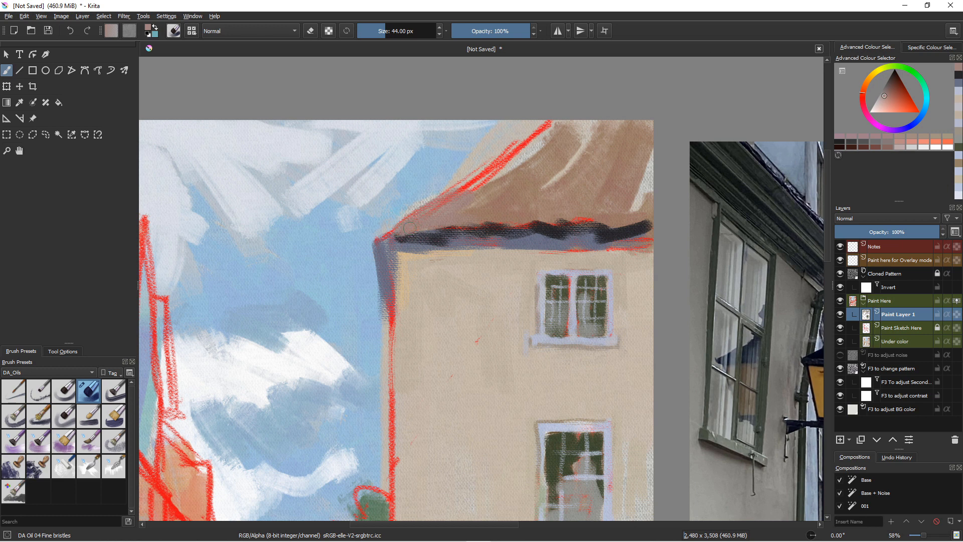
left_click_drag(549, 122, 474, 183)
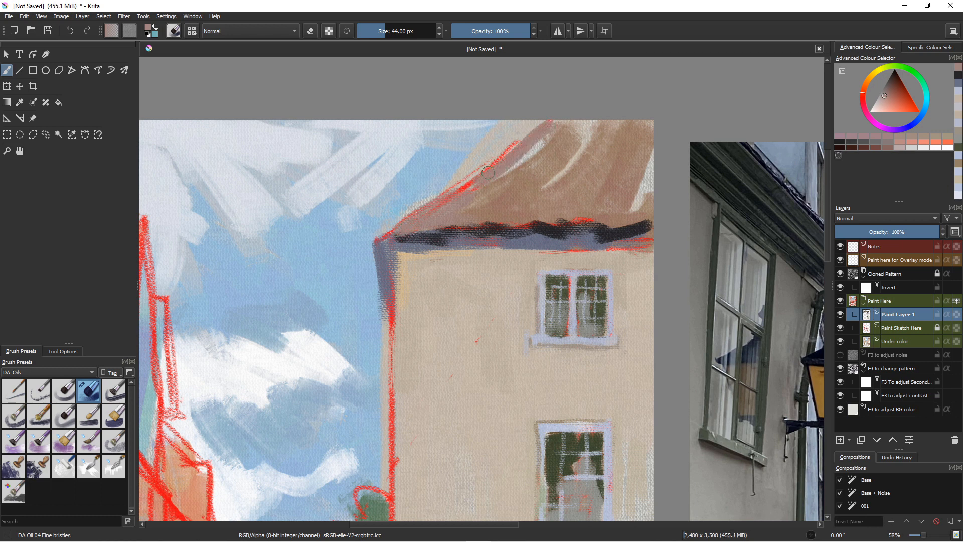
left_click_drag(519, 146, 386, 234)
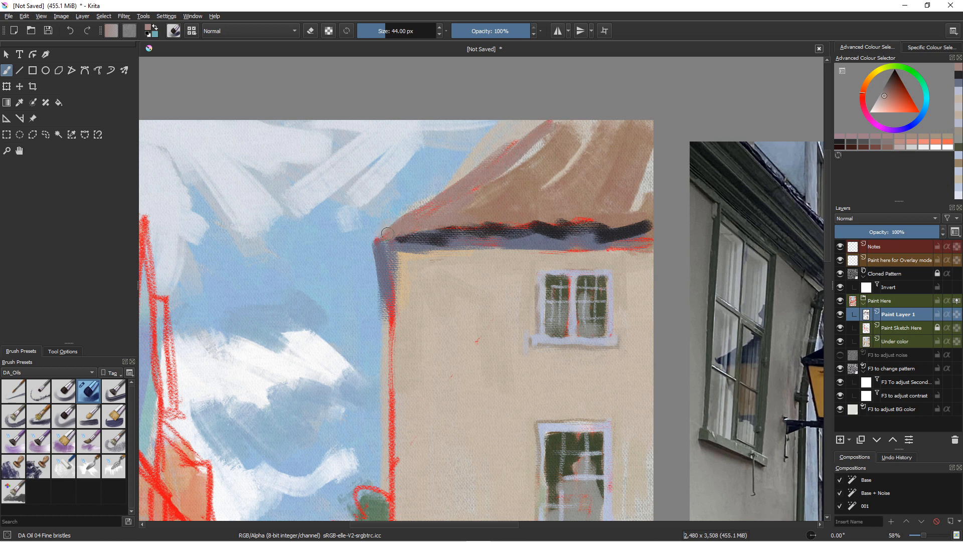
mouse_move(594, 221)
left_mouse_down()
mouse_move(561, 229)
mouse_move(584, 220)
left_mouse_up()
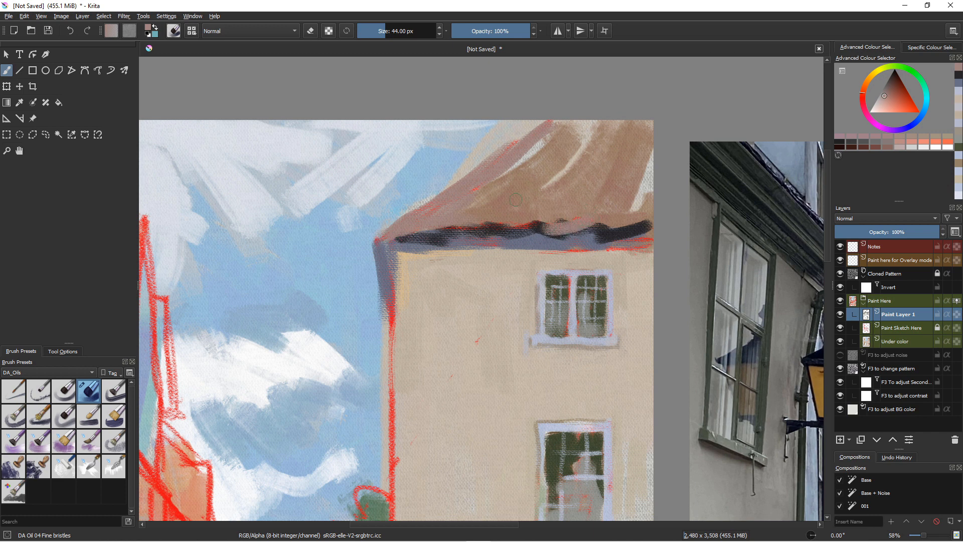
Step: Paint light pink roof tile strokes along the roof's lower edge just above the dark shadow line
left_click(881, 101)
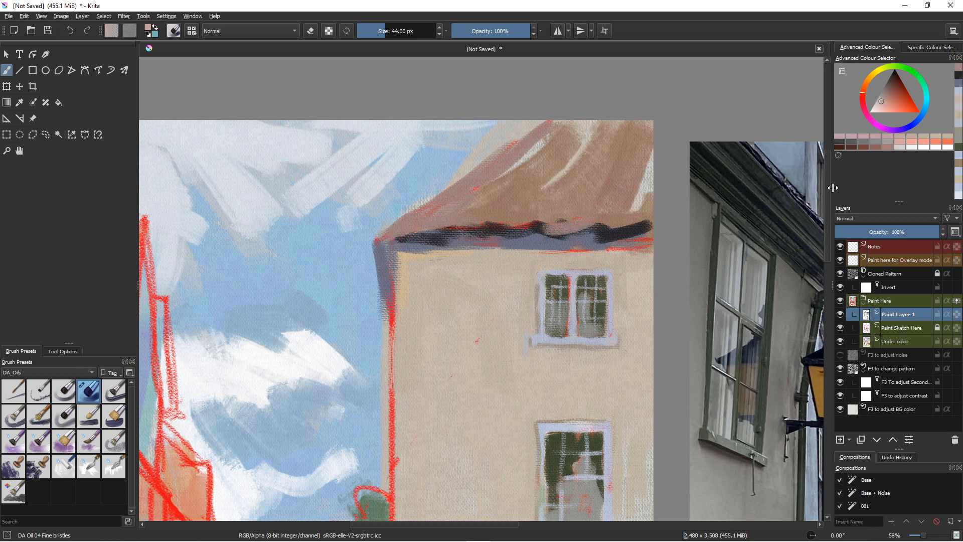
left_click(880, 104)
left_click_drag(588, 221, 444, 225)
mouse_move(526, 210)
left_mouse_down()
mouse_move(580, 212)
mouse_move(588, 205)
mouse_move(577, 192)
mouse_move(616, 209)
mouse_move(578, 225)
mouse_move(624, 215)
mouse_move(616, 200)
mouse_move(576, 204)
left_mouse_up()
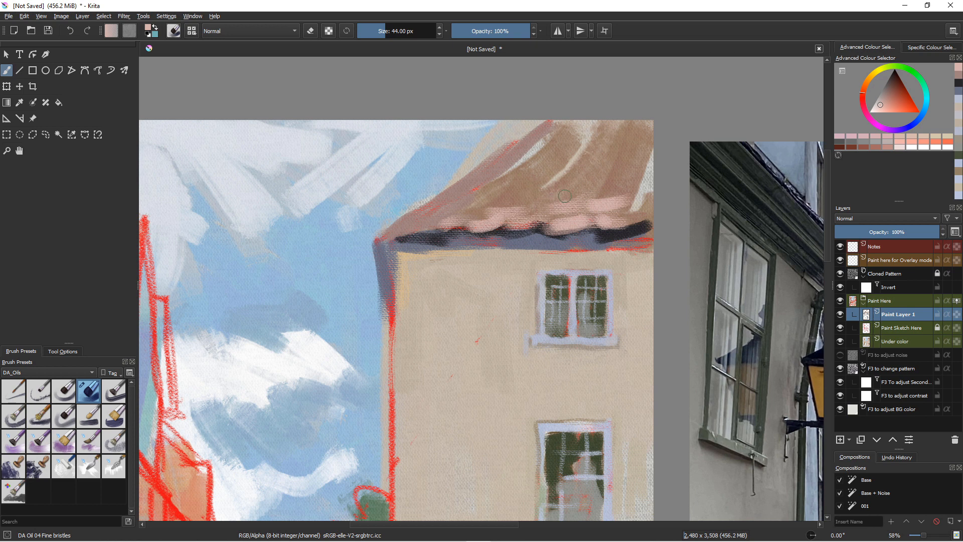
left_click_drag(565, 196, 525, 198)
Step: Darken the brush colour to deep brown and paint a tile shadow above the pink strokes on the roof
key("k")
key("k")
key("k")
key("k")
key("k")
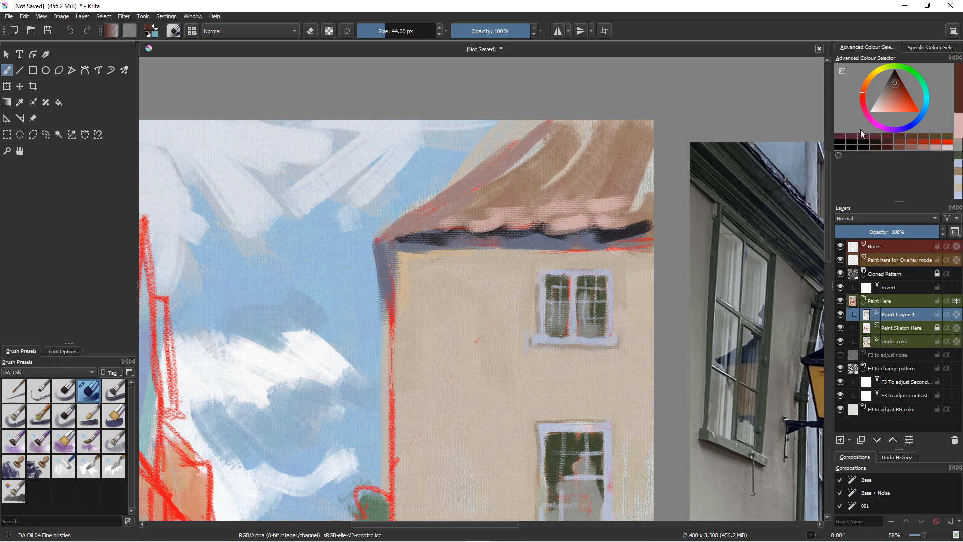
left_click_drag(541, 205, 496, 196)
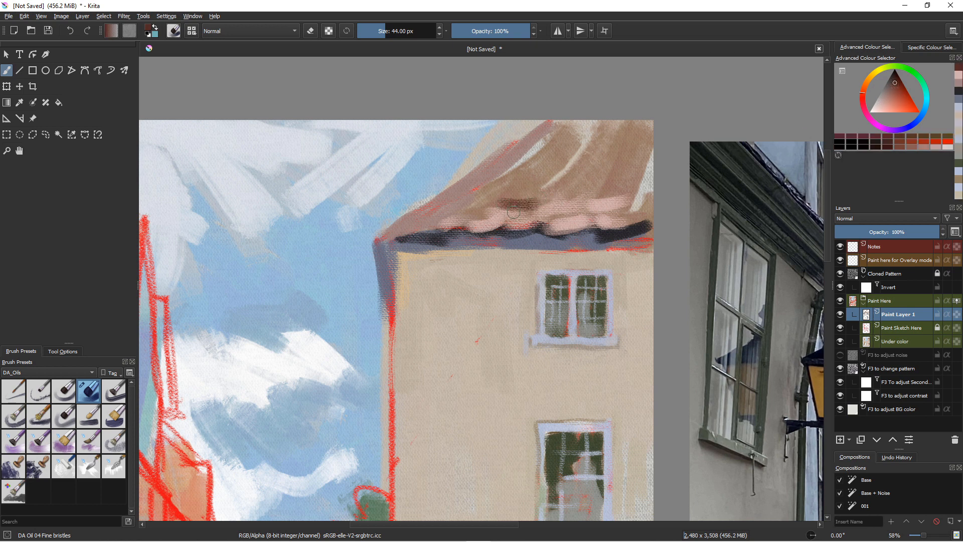
Step: Paint brick-red patches along the roof's left slope with the 44 px brush
key("l")
key("l")
key("l")
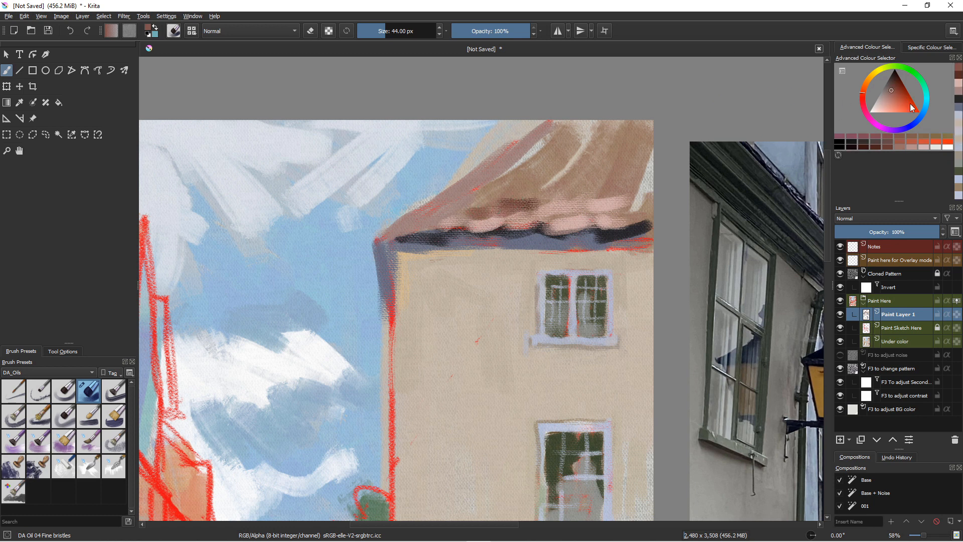
left_click(899, 93)
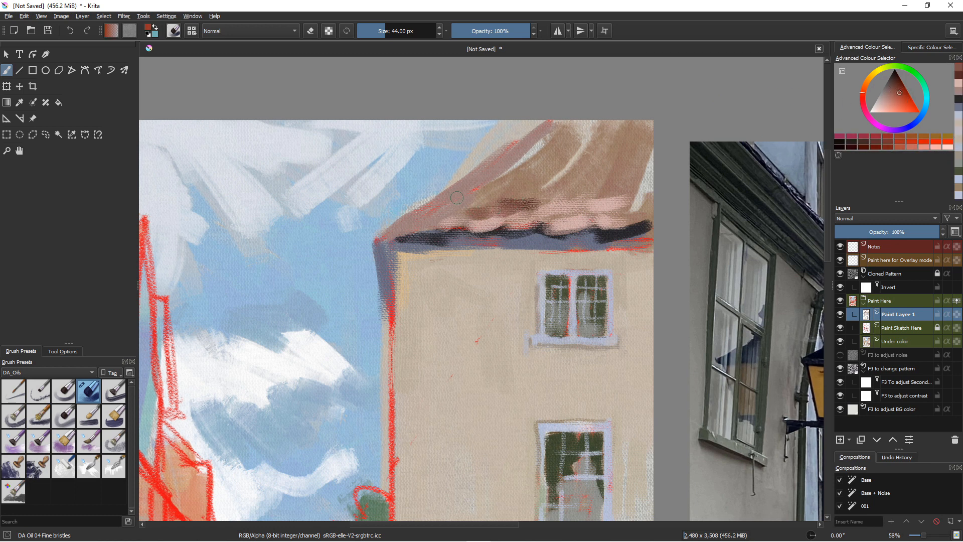
mouse_move(456, 197)
left_mouse_down()
mouse_move(464, 205)
mouse_move(432, 221)
mouse_move(522, 160)
mouse_move(526, 173)
mouse_move(512, 176)
mouse_move(549, 132)
mouse_move(505, 170)
left_mouse_up()
Step: Add thin brick-red accents between the pink roof tiles with the brush reduced to 13 px
key("bracketleft")
key("bracketleft")
key("bracketleft")
key("bracketleft")
key("bracketleft")
key("bracketleft")
key("bracketleft")
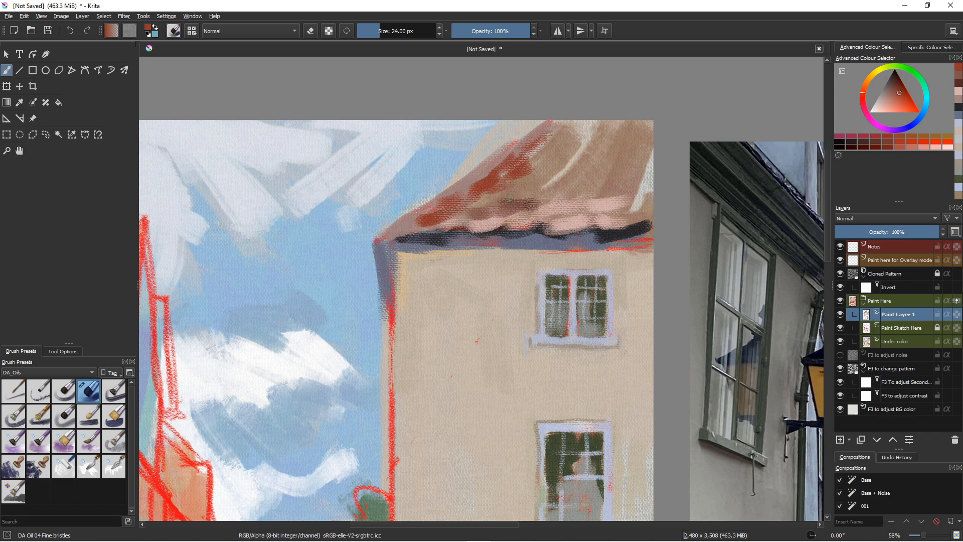
key("bracketleft")
key("bracketleft")
key("bracketleft")
key("bracketleft")
mouse_move(632, 194)
left_mouse_down()
mouse_move(575, 206)
mouse_move(558, 220)
left_mouse_up()
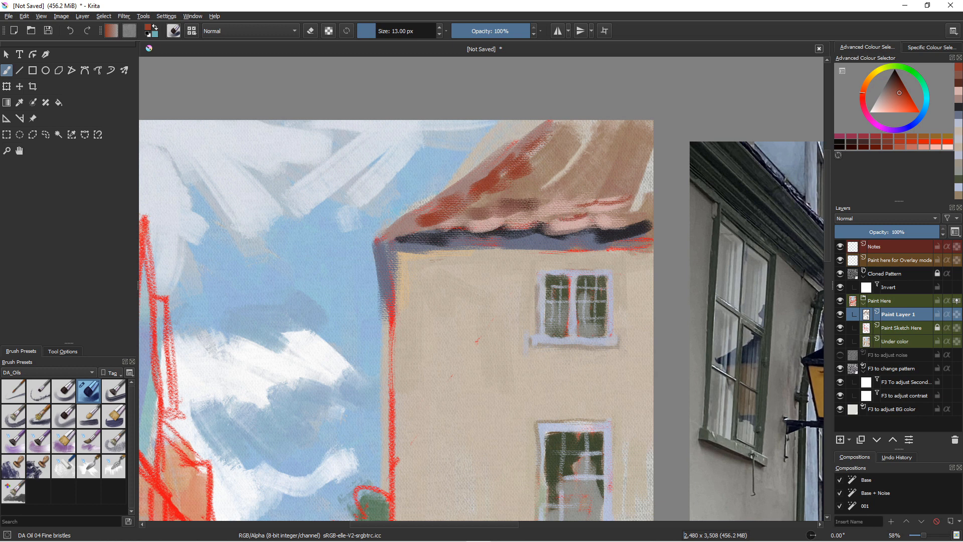
Step: Sample the dark slate colour from the eaves shadow and paint a dark outline along the roof's left slope, enlarging the brush to 35 px
left_click(429, 236, "ctrl")
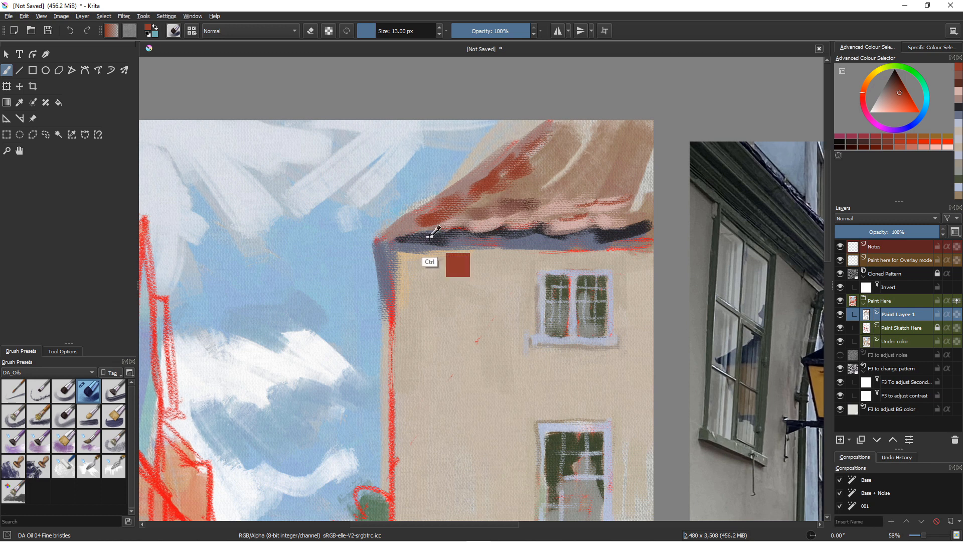
left_click_drag(448, 217, 427, 207)
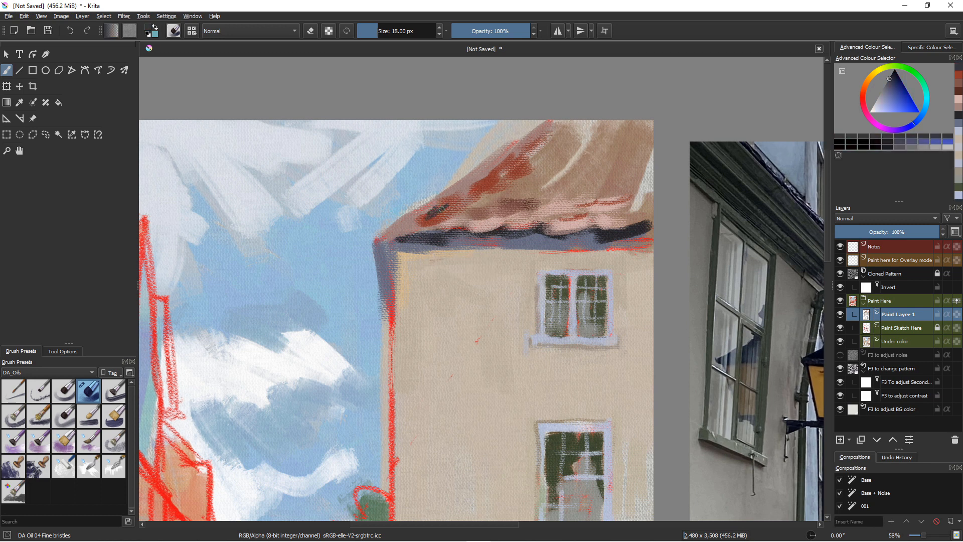
left_click_drag(445, 206, 421, 217)
key("bracketright")
key("bracketright")
key("bracketright")
key("bracketright")
left_click_drag(470, 187, 444, 204)
mouse_move(491, 174)
left_mouse_down()
mouse_move(481, 182)
mouse_move(555, 126)
left_mouse_up()
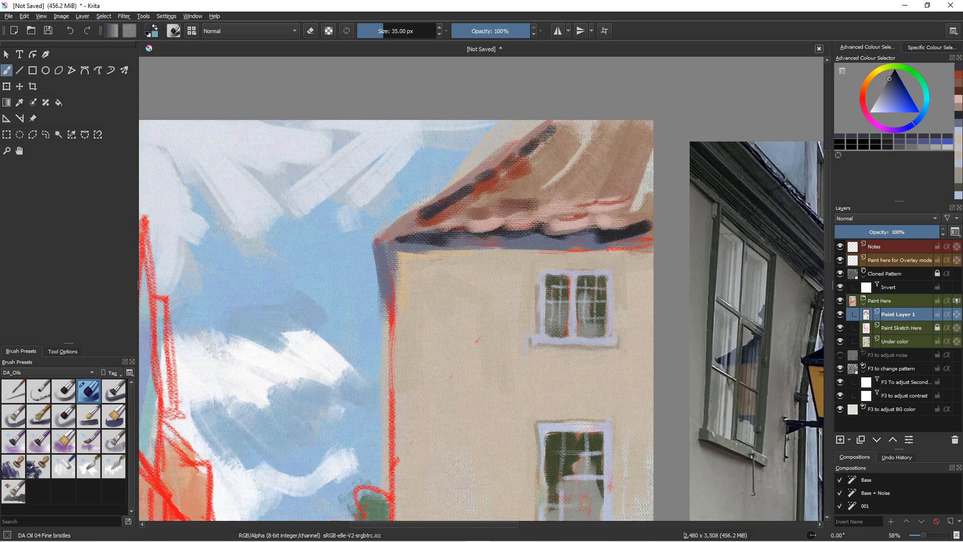
left_click_drag(484, 173, 473, 179)
Step: Reduce the brush to 16 px, refine the dark slope outline and add thin dark tile lines across the roof beside it
key("bracketleft")
key("bracketleft")
key("bracketleft")
key("bracketleft")
left_click_drag(521, 151, 495, 171)
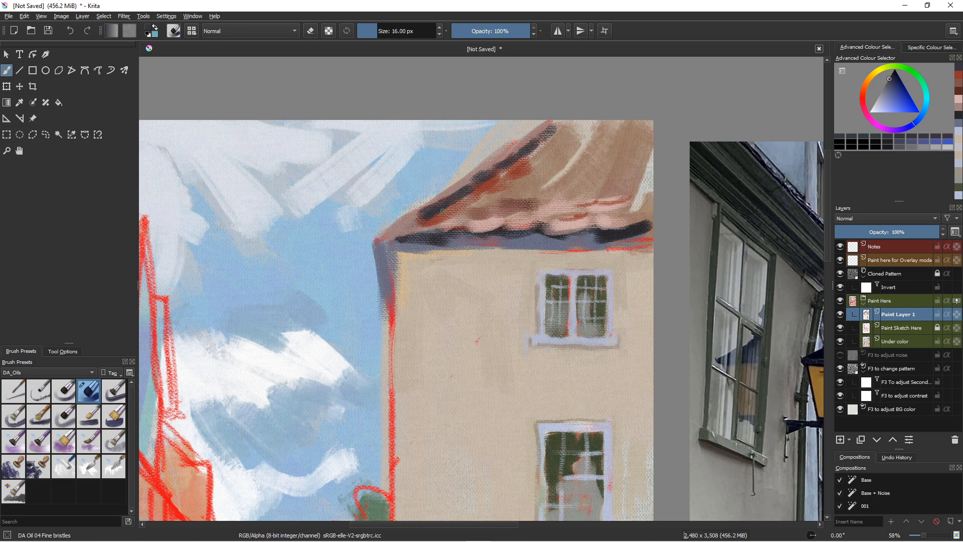
left_click_drag(503, 175, 453, 214)
left_click_drag(494, 201, 460, 210)
mouse_move(481, 201)
left_mouse_down()
mouse_move(457, 219)
mouse_move(437, 223)
mouse_move(440, 212)
left_mouse_up()
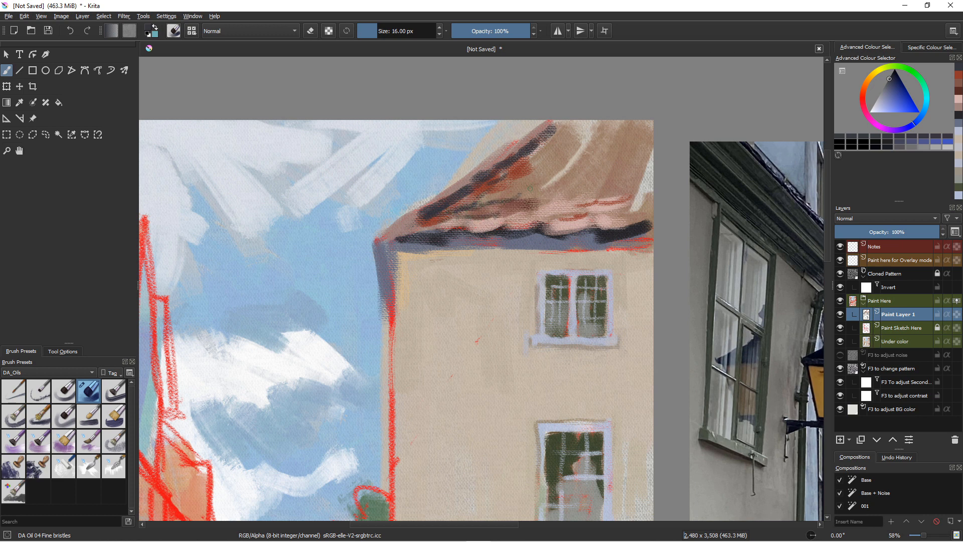
mouse_move(545, 181)
left_mouse_down()
mouse_move(484, 188)
mouse_move(566, 169)
mouse_move(546, 174)
left_mouse_up()
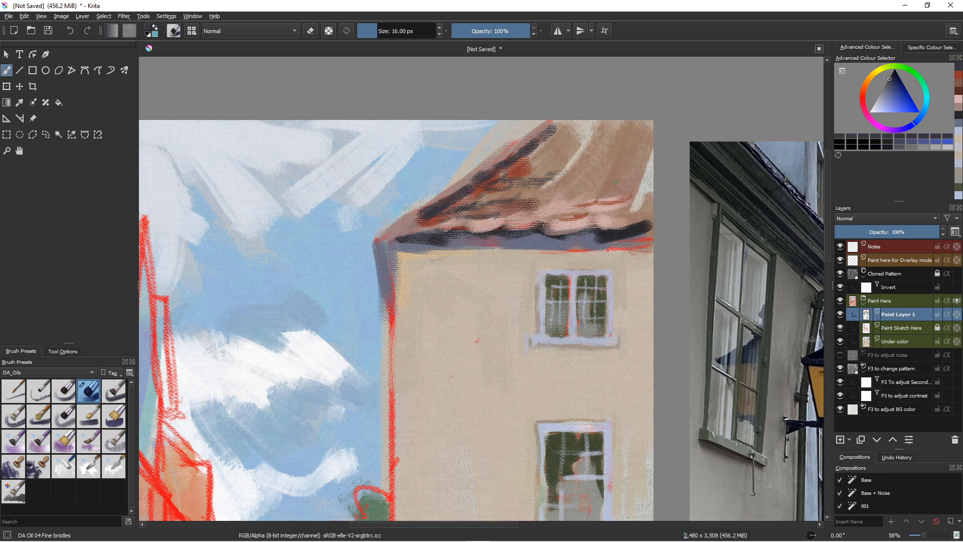
Step: Choose a pale lavender colour and dab 44 px highlights across the middle of the tiled roof
left_click(878, 105)
mouse_move(548, 200)
left_mouse_down()
mouse_move(537, 205)
mouse_move(563, 200)
left_mouse_up()
mouse_move(559, 199)
left_mouse_down()
mouse_move(513, 204)
mouse_move(524, 191)
left_mouse_up()
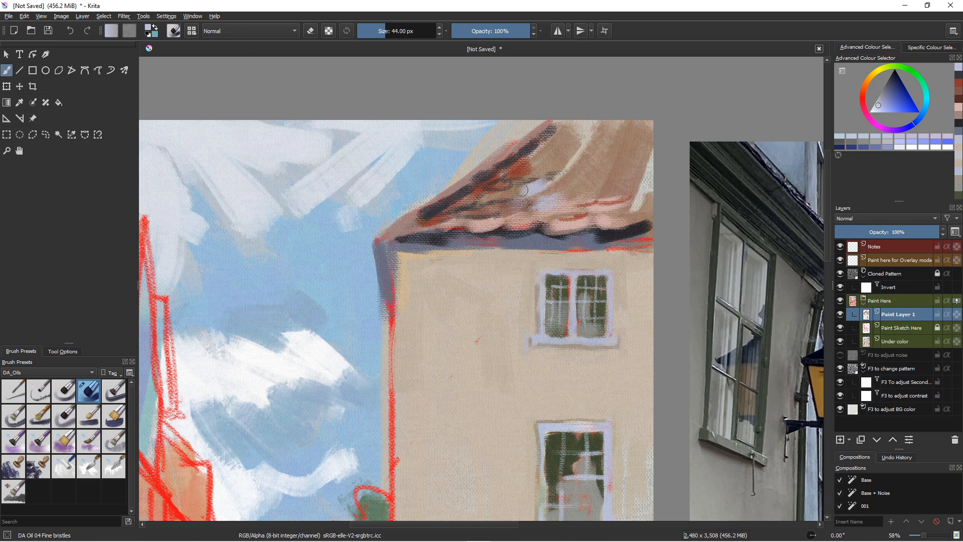
mouse_move(592, 172)
left_mouse_down()
mouse_move(570, 180)
mouse_move(604, 182)
mouse_move(542, 159)
mouse_move(615, 173)
mouse_move(592, 193)
left_mouse_up()
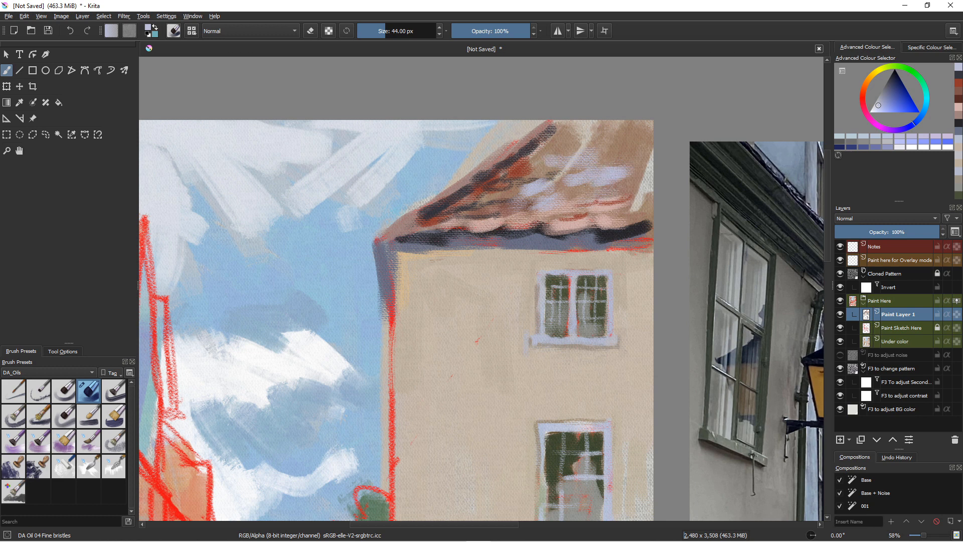
Step: Paint pale lavender highlights on the roof's lowest tile row with a 30 px brush, lightening the colour for the tiles farther left
key("[")
left_click_drag(586, 219, 557, 227)
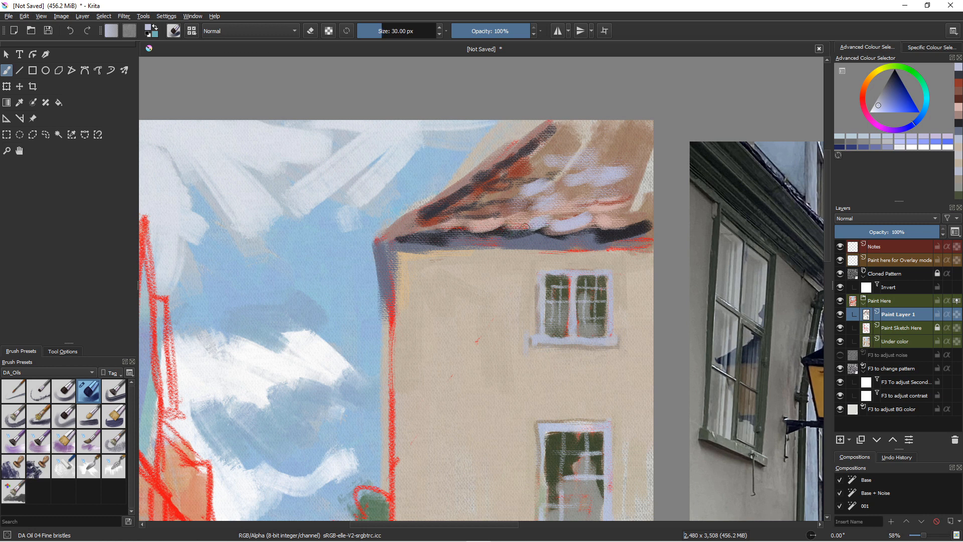
left_click_drag(875, 109, 860, 109)
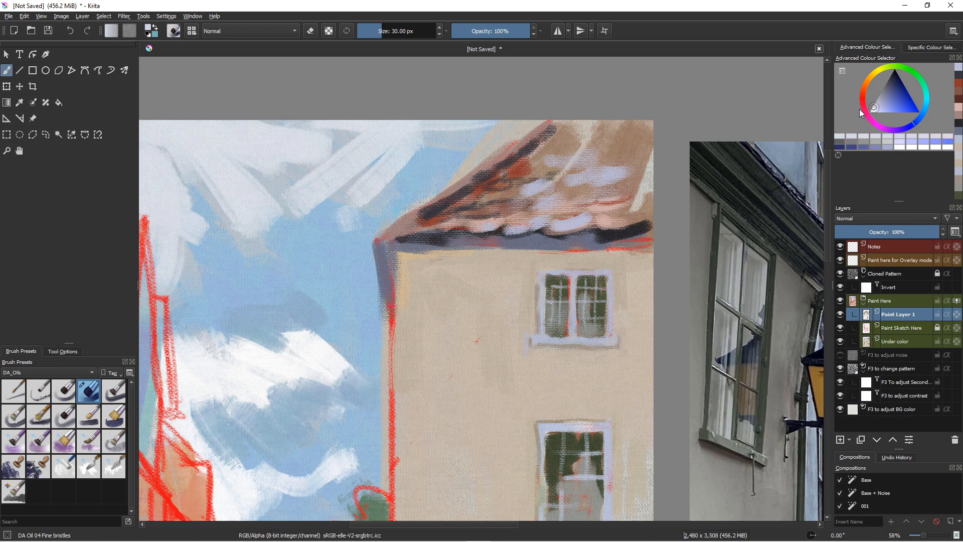
left_click_drag(532, 222, 508, 231)
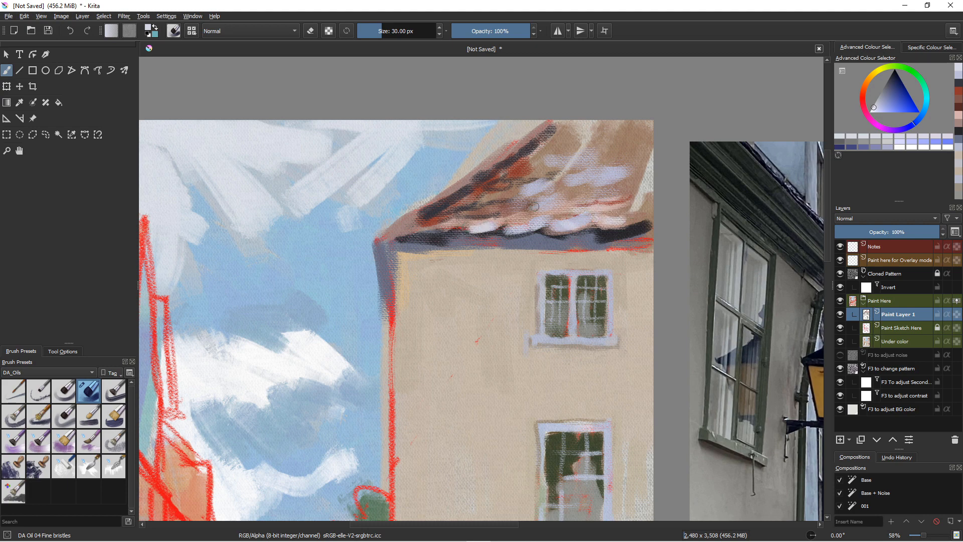
Step: Sample light blue tones from the sky and from the blue house facade in the painting
scroll(435, 275, "down", 6)
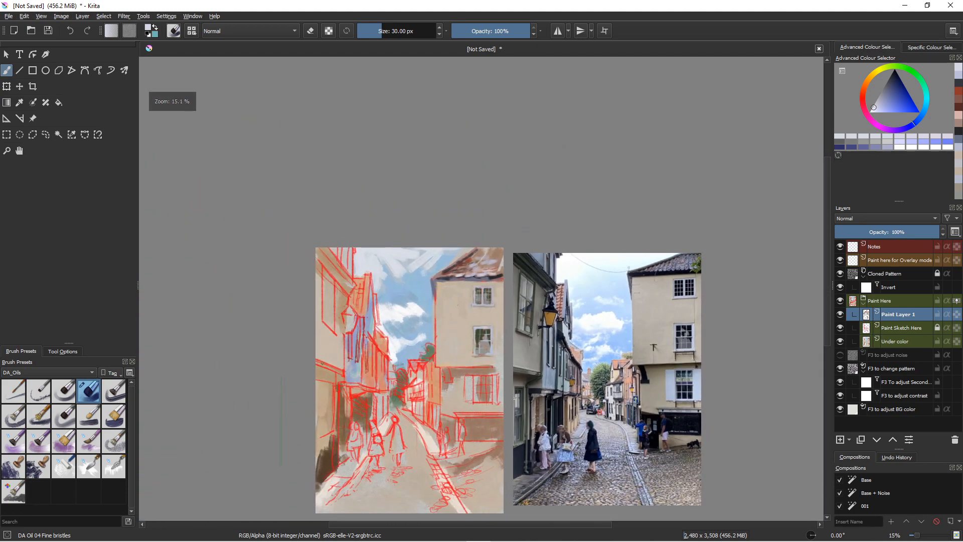
left_click(400, 351, "ctrl")
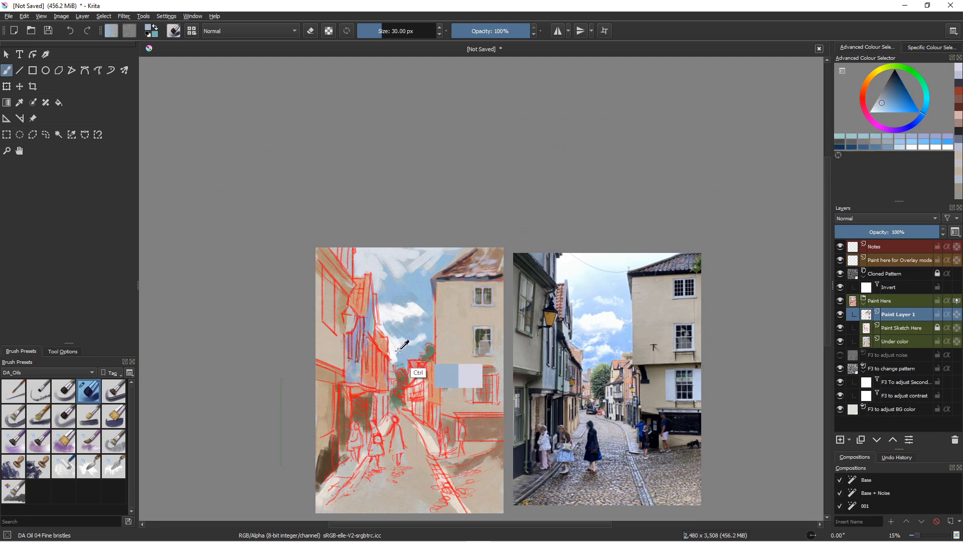
left_click(408, 349, "ctrl")
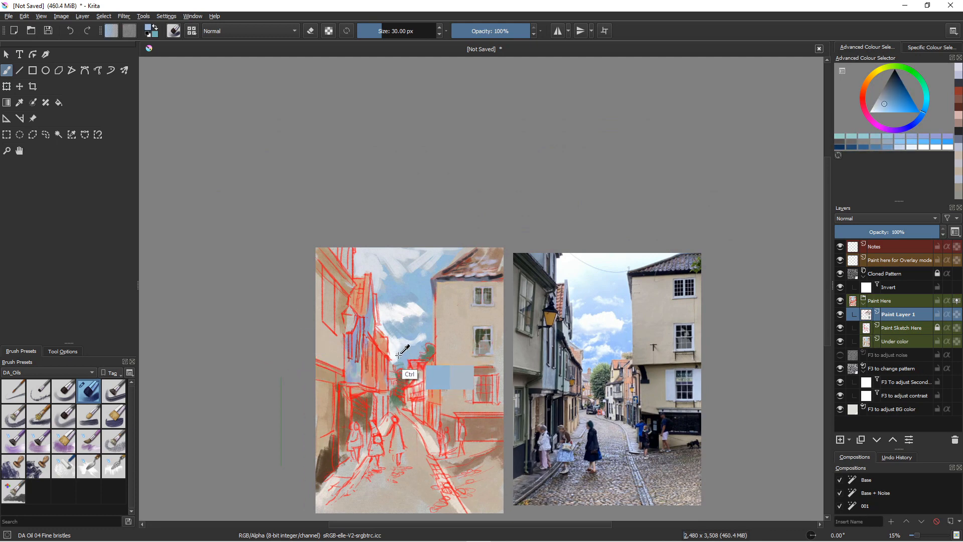
left_click(350, 377, "ctrl")
left_click(358, 370, "ctrl")
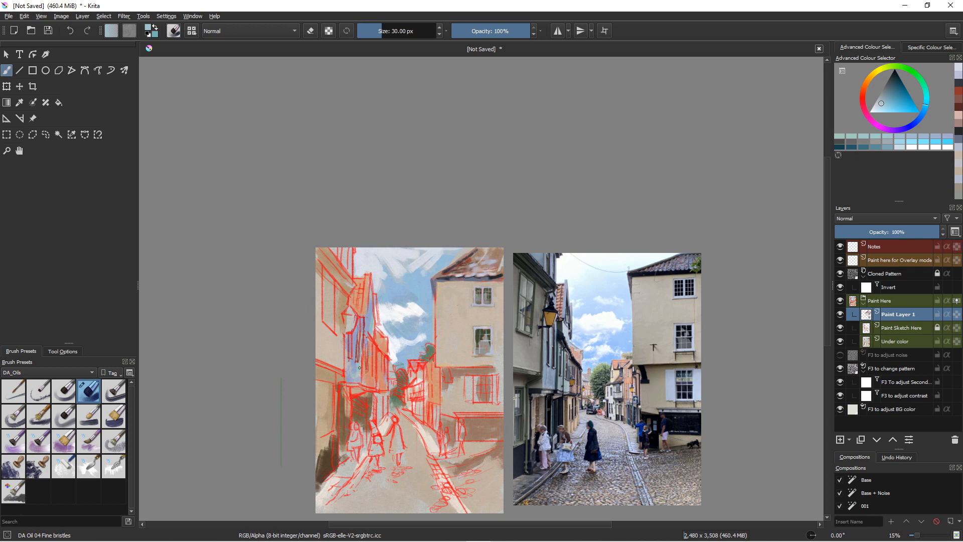
Step: Try the Round Wet, Dried Canvas, Rake Wet and Filbert oil brushes, testing a light blue Filbert stroke at the eaves
mouse_move(453, 301)
left_mouse_down()
mouse_move(507, 249)
mouse_move(425, 247)
mouse_move(425, 220)
left_mouse_up()
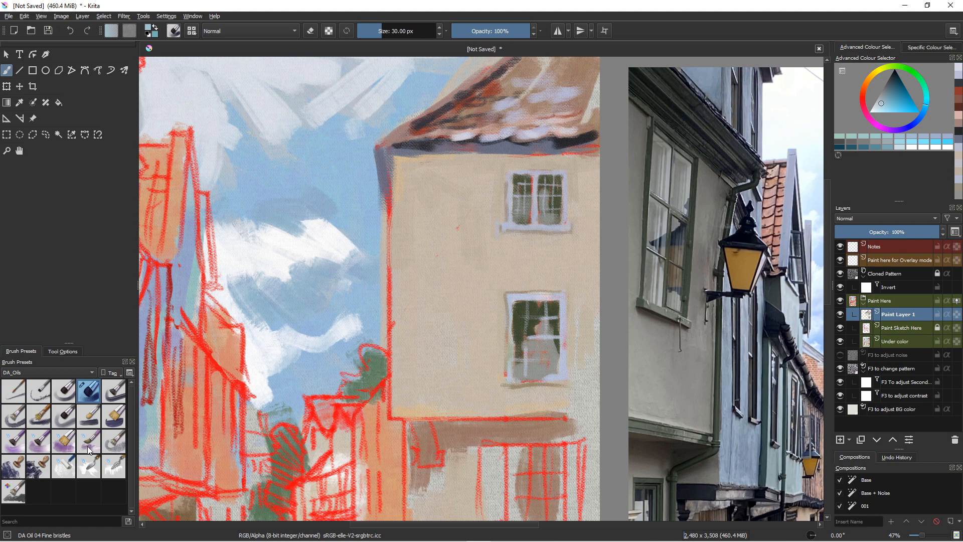
left_click(88, 445)
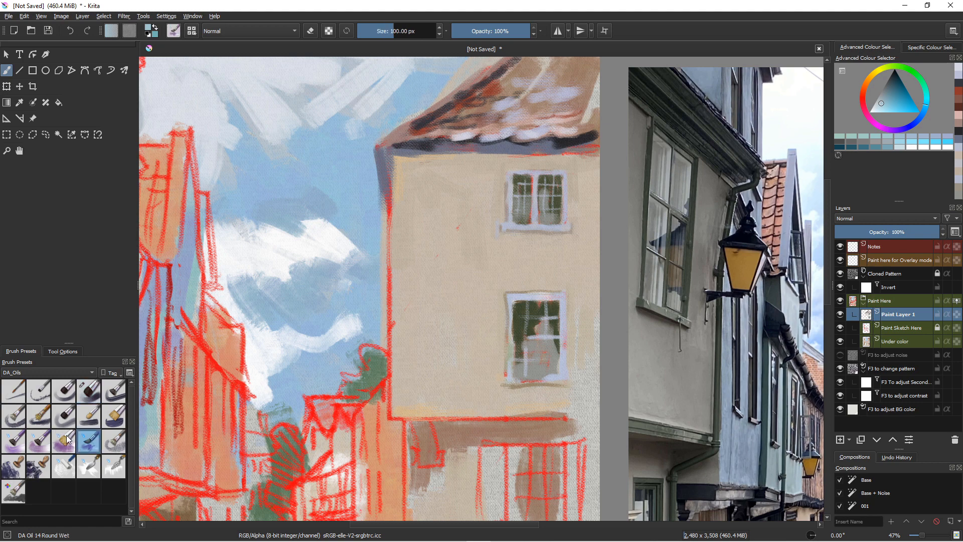
left_click(117, 450)
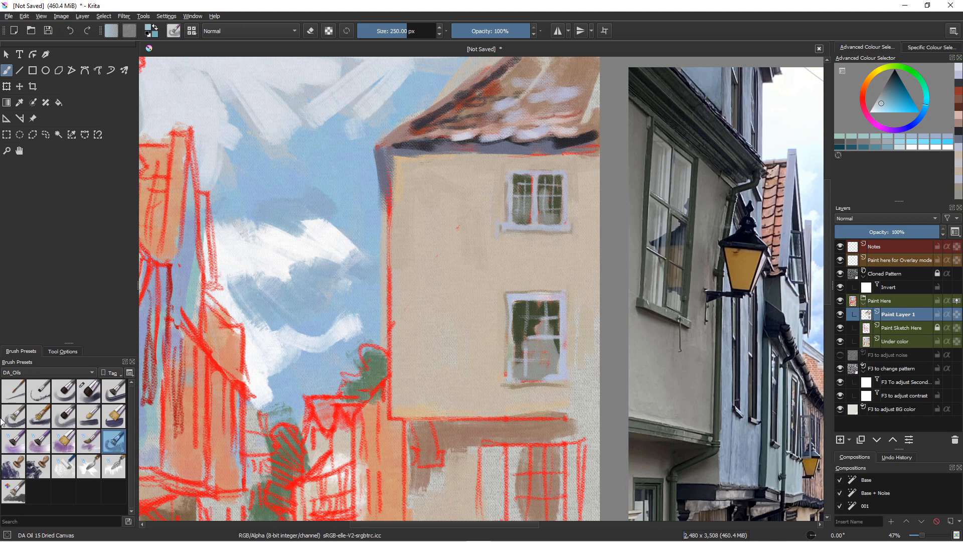
left_click(14, 441)
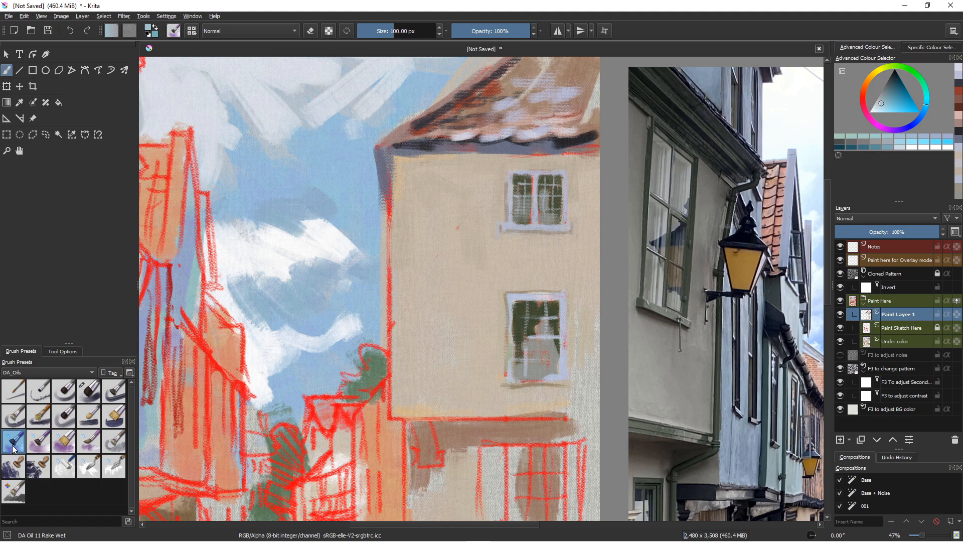
left_click(83, 423)
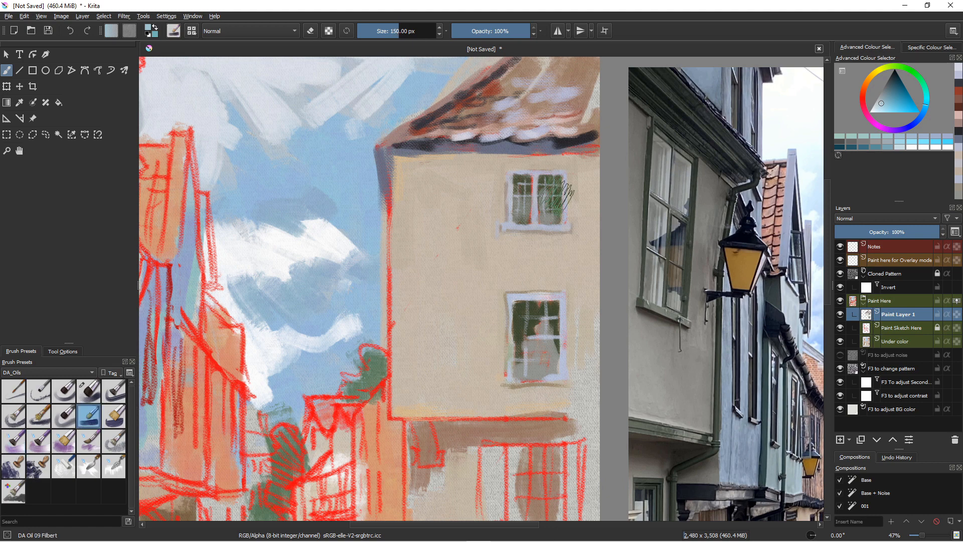
left_click_drag(552, 151, 569, 163)
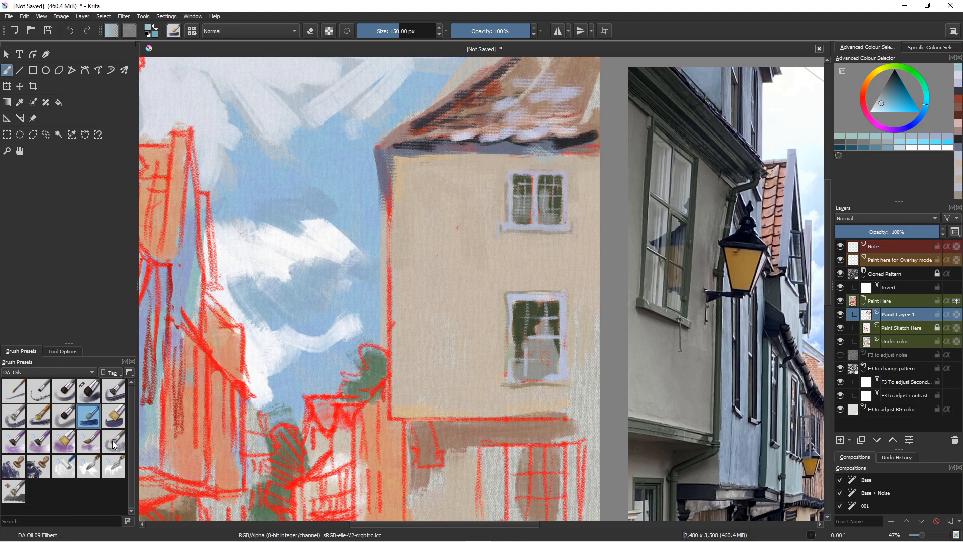
Step: Switch to the DA Oil 22 RGBA ColourDark brush, test a light blue stroke at the wall's upper left corner and undo it
left_click(115, 444)
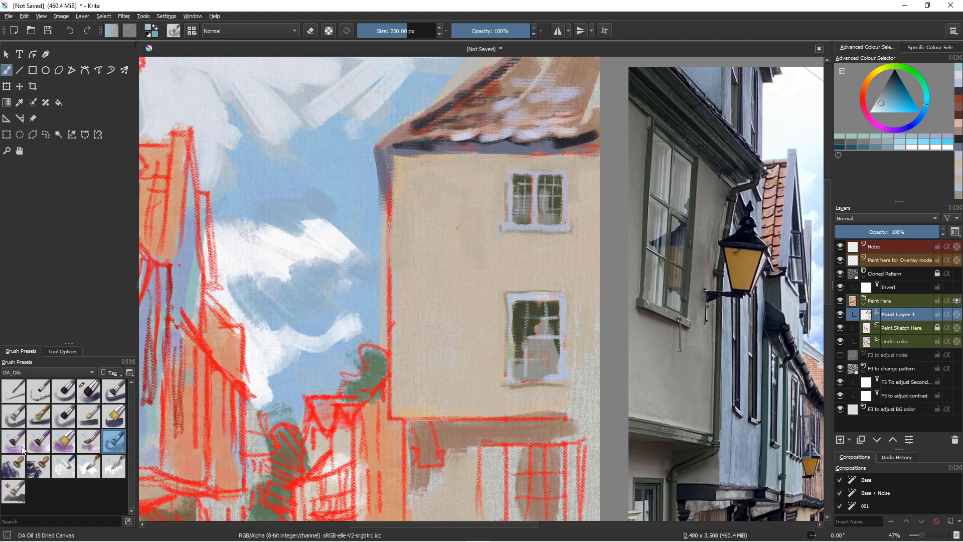
left_click(63, 441)
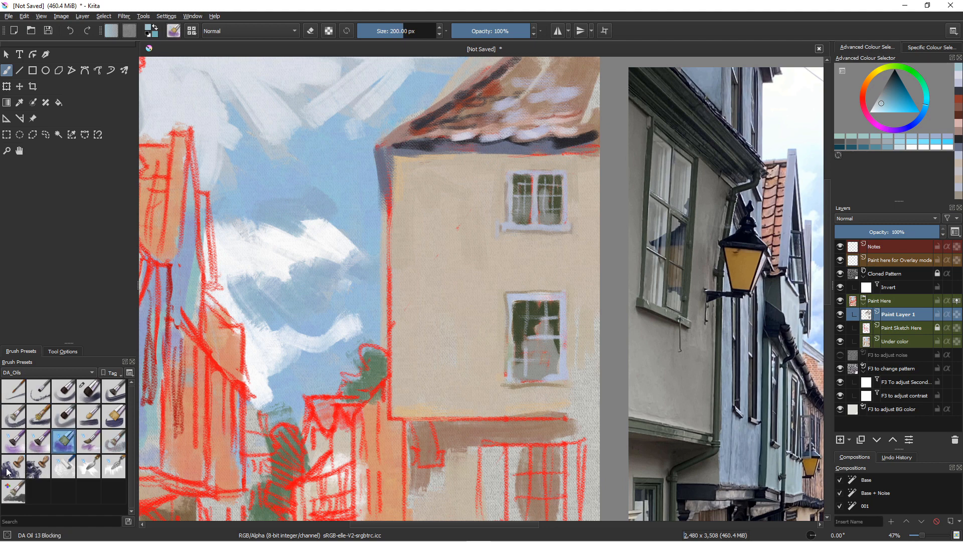
left_click(13, 495)
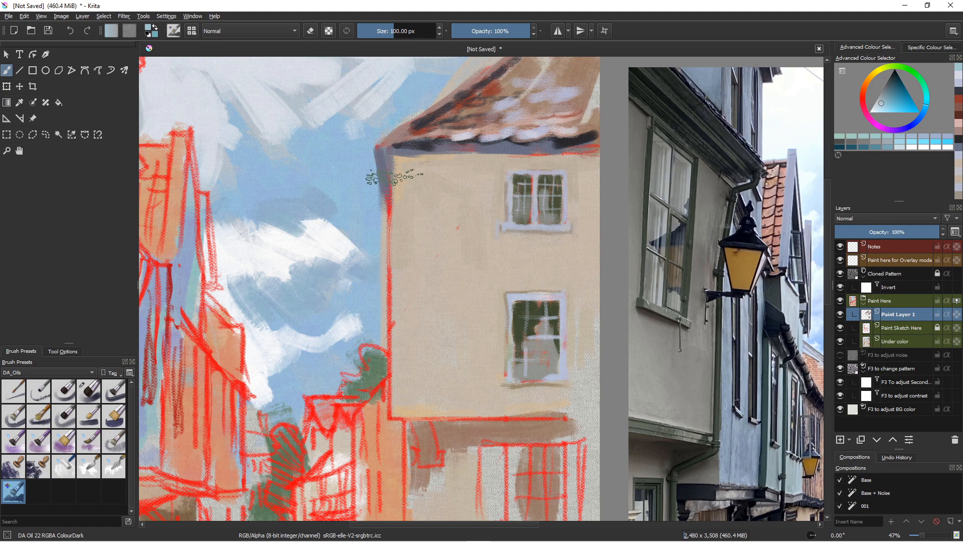
left_click_drag(397, 176, 396, 229)
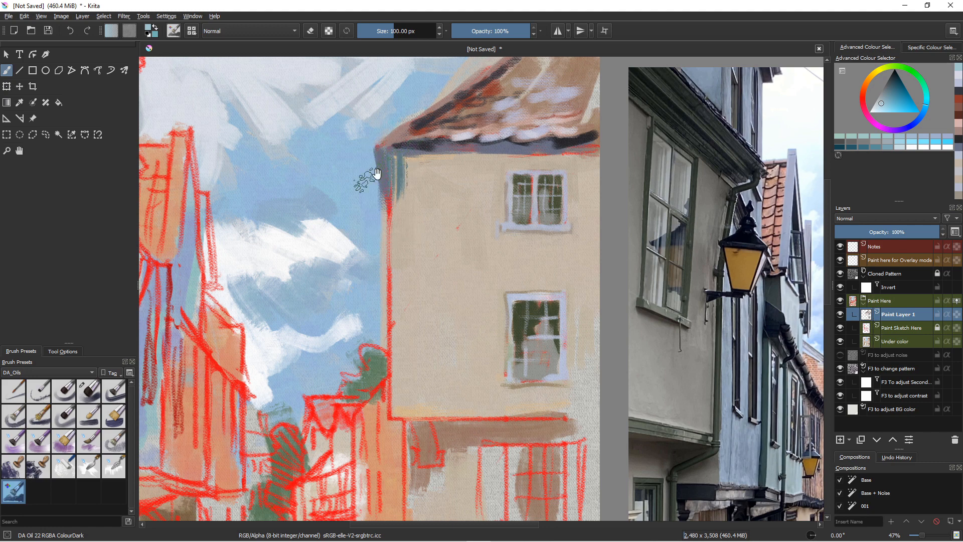
mouse_move(388, 178)
left_mouse_down()
mouse_move(514, 167)
mouse_move(576, 94)
mouse_move(549, 136)
mouse_move(552, 125)
left_mouse_up()
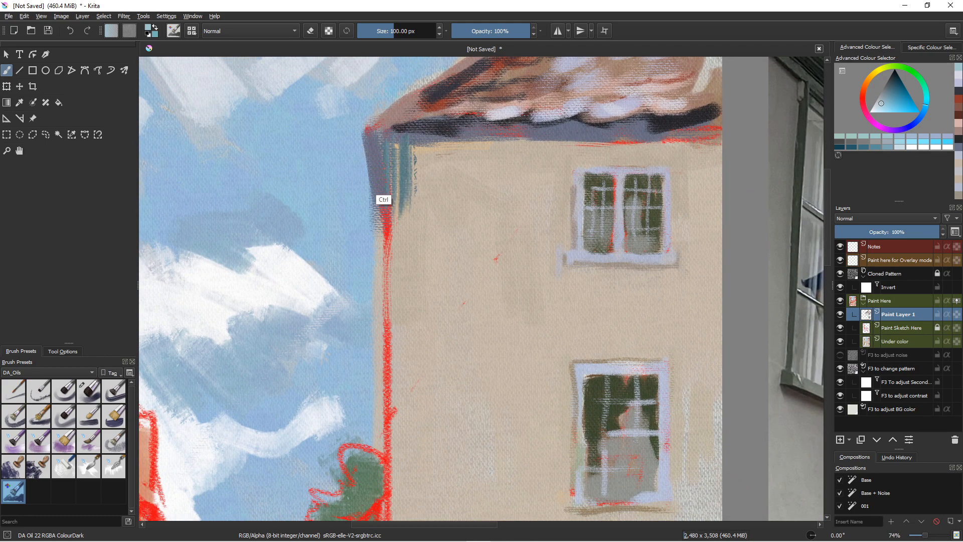
mouse_move(356, 170)
left_mouse_down()
mouse_move(394, 189)
mouse_move(396, 160)
left_mouse_up()
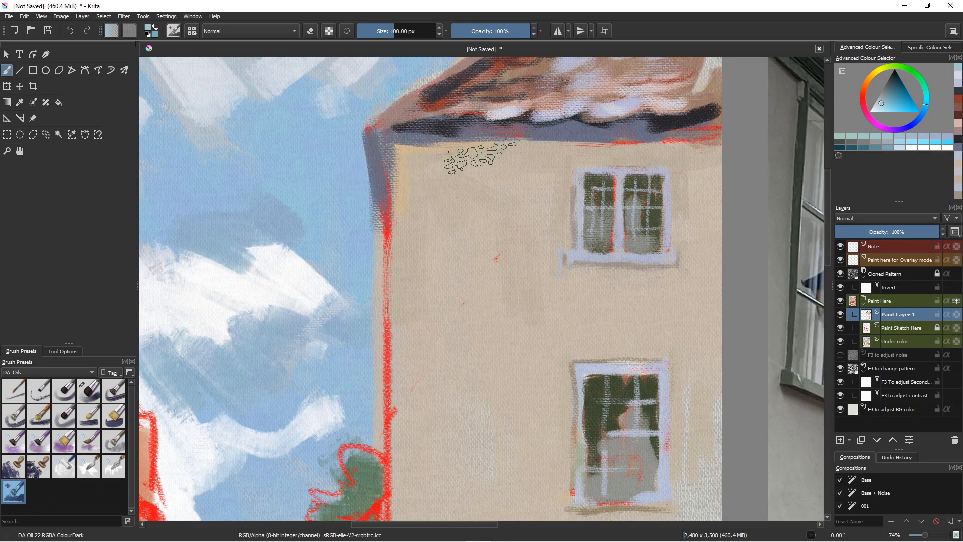
Step: Try the sampled wall beige with the ColourDark brush below the eaves corner, undoing each test stroke
left_click(426, 193, "ctrl")
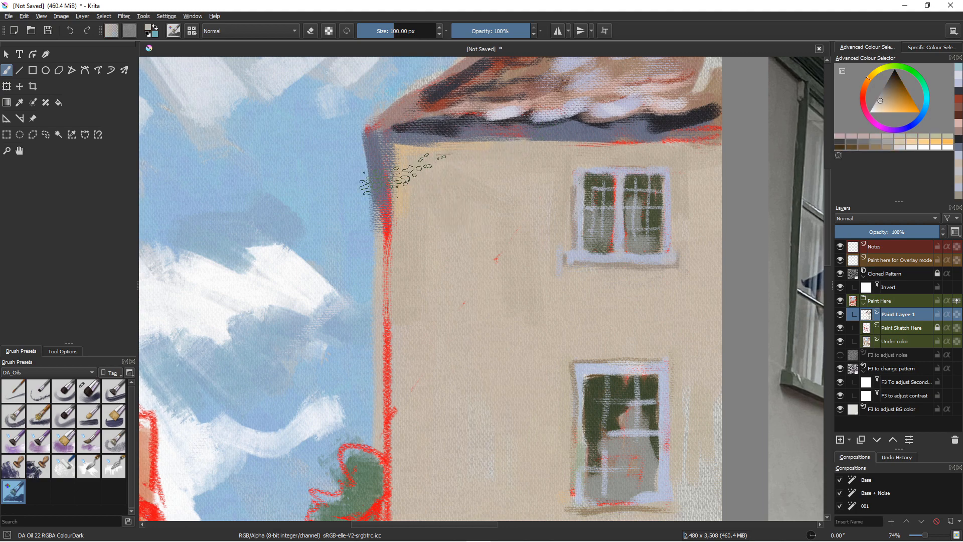
left_click_drag(421, 151, 401, 221)
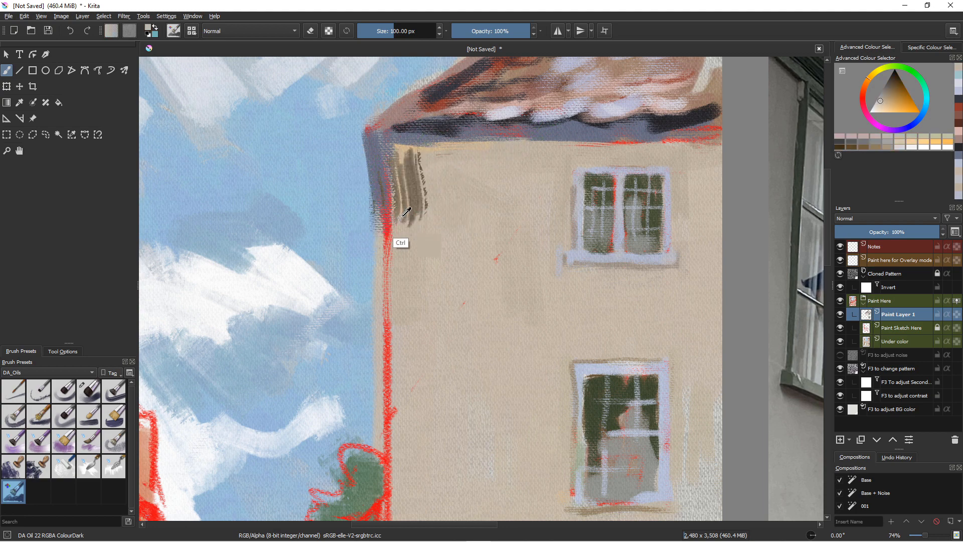
key("ctrl+z")
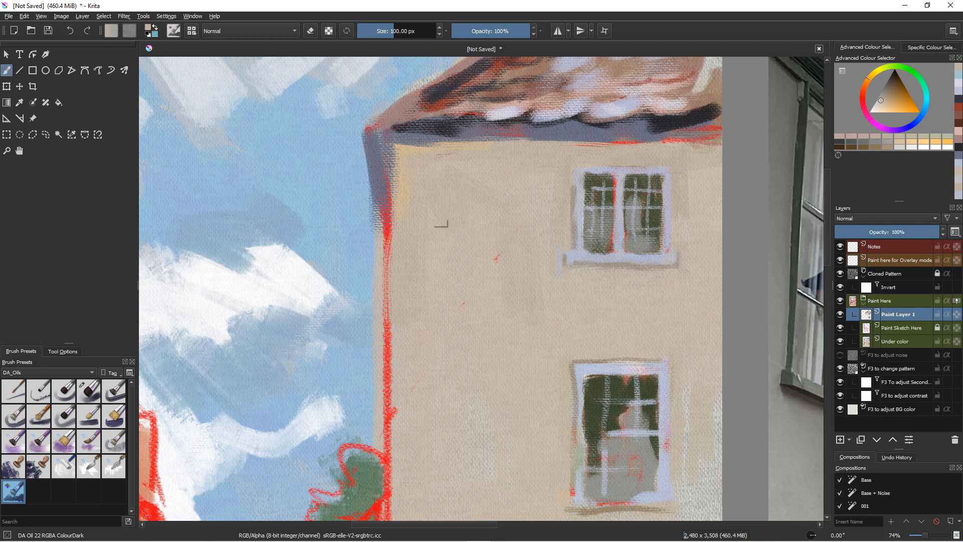
mouse_move(405, 154)
left_mouse_down()
mouse_move(405, 220)
mouse_move(430, 197)
mouse_move(416, 224)
left_mouse_up()
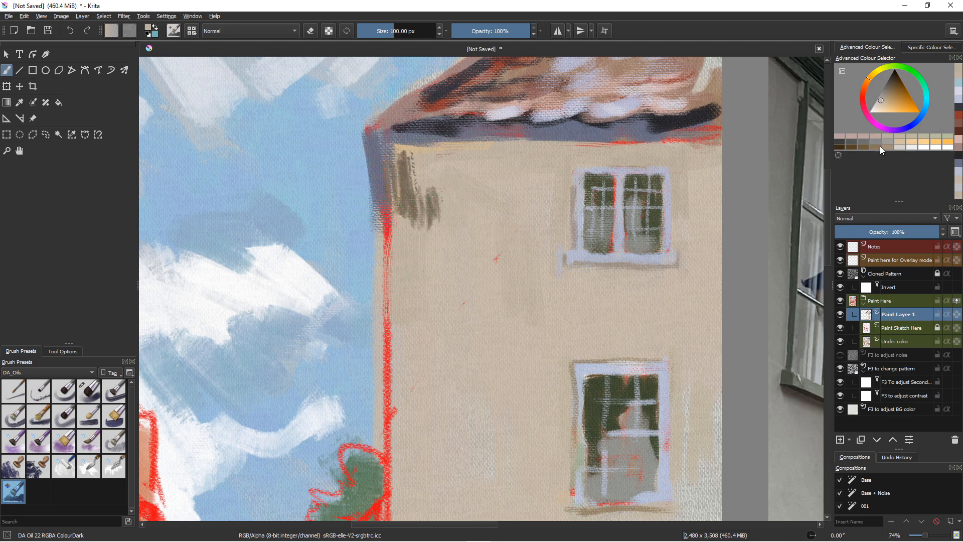
key("ctrl+z")
key("ctrl+z")
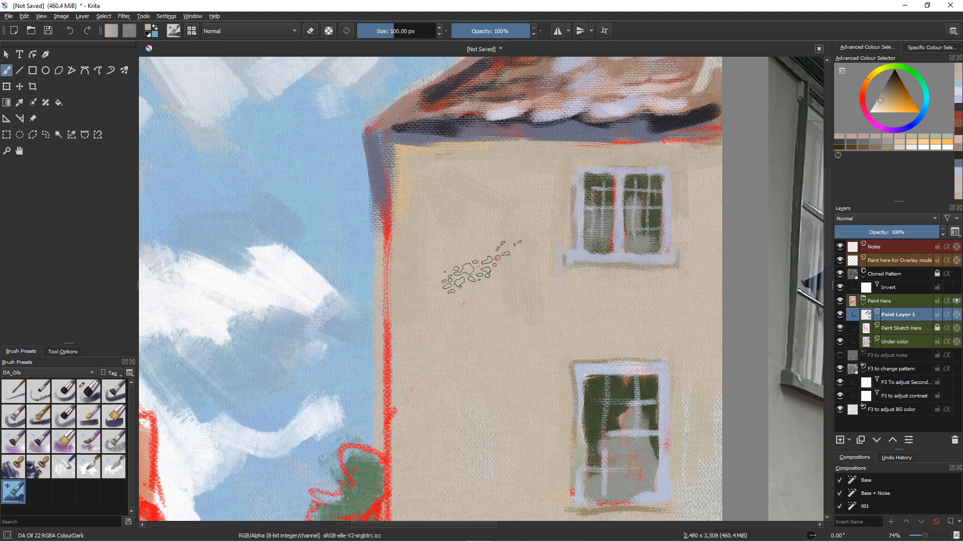
Step: Try a saturated orange patch on the beige wall with the 100 px ColourDark brush and undo it
right_click(480, 258)
left_click(472, 253)
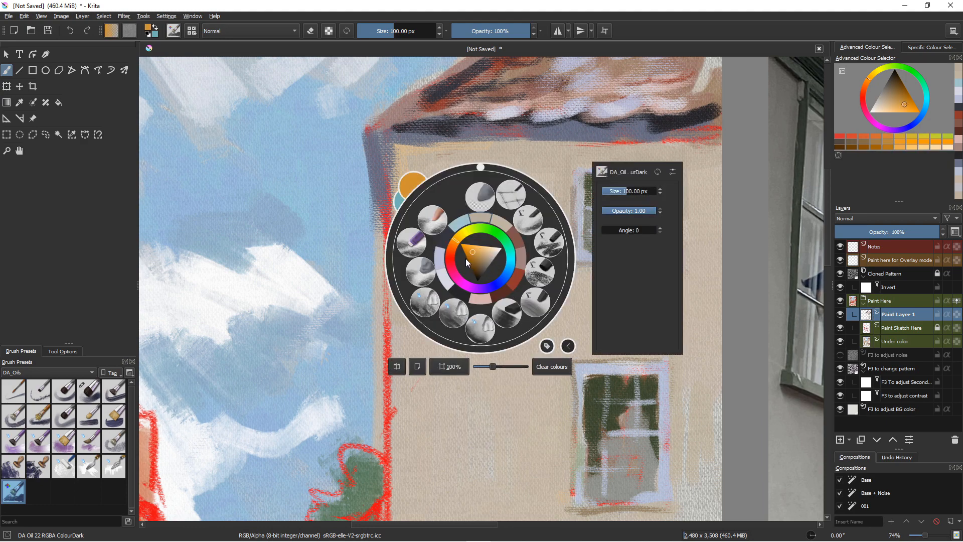
left_click(465, 154)
mouse_move(442, 235)
left_mouse_down()
mouse_move(487, 275)
mouse_move(480, 284)
mouse_move(472, 228)
mouse_move(483, 256)
mouse_move(495, 248)
mouse_move(505, 301)
mouse_move(455, 283)
mouse_move(463, 327)
mouse_move(441, 392)
left_mouse_up()
left_click_drag(464, 276, 496, 337)
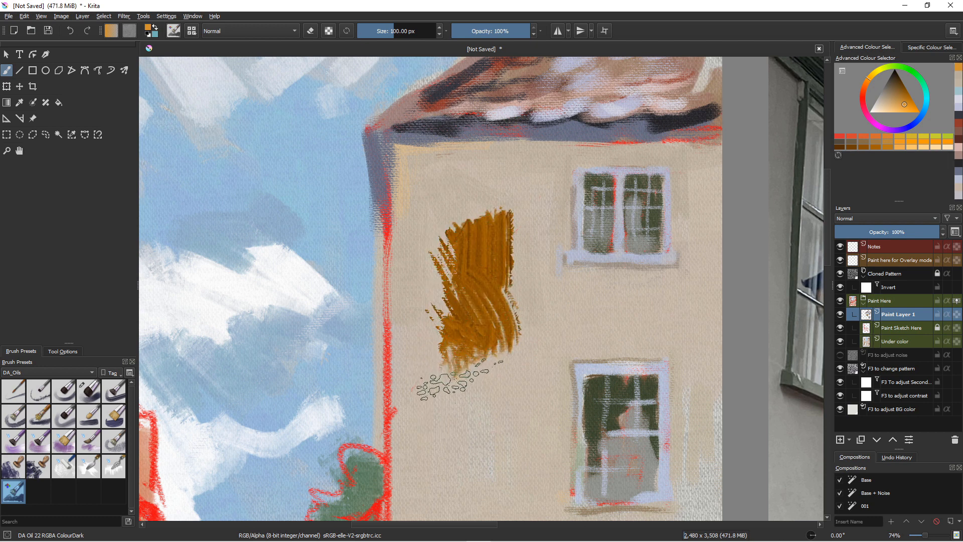
key("ctrl+z")
key("ctrl+z")
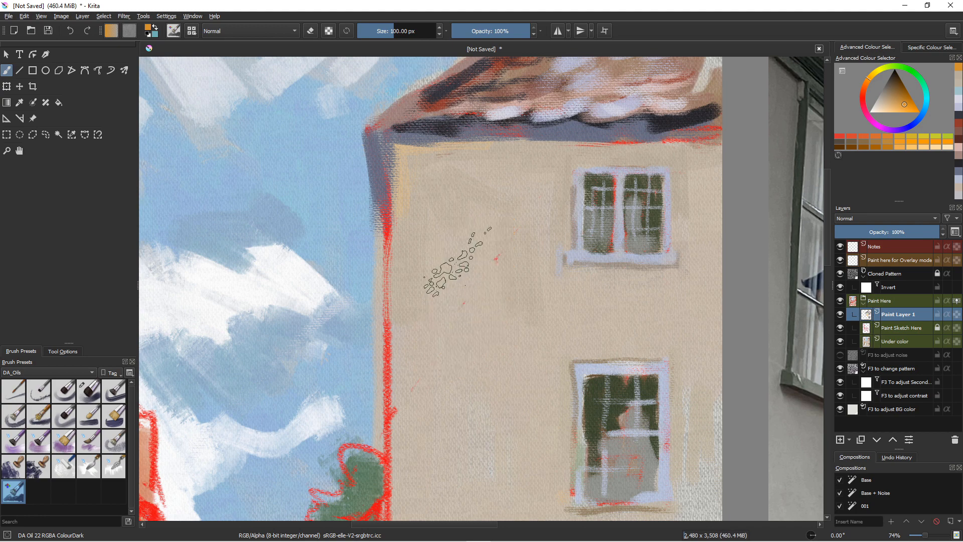
Step: Try sampled wall-beige strokes across the middle of the wall with the ColourDark brush and undo them
left_click(475, 278, "ctrl")
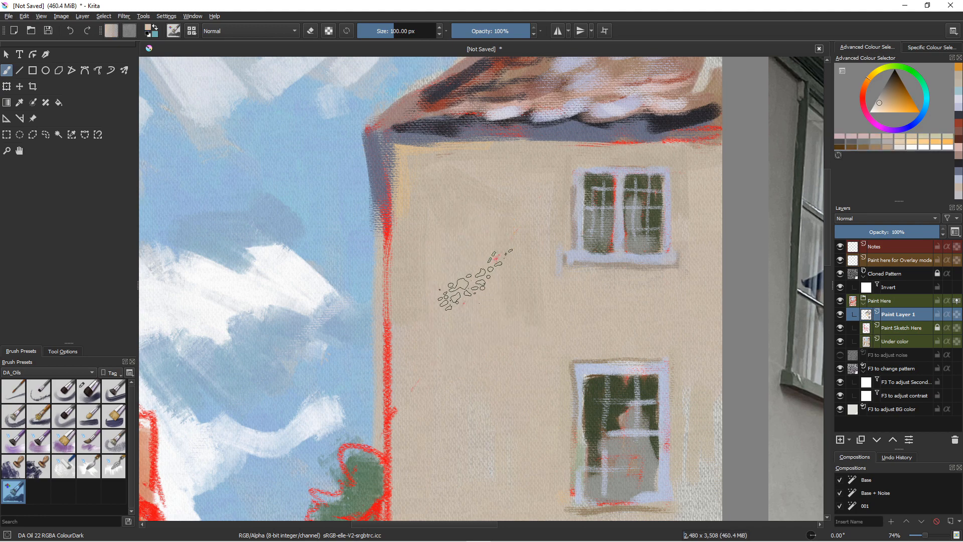
left_click_drag(475, 281, 494, 344)
mouse_move(439, 331)
left_mouse_down()
mouse_move(423, 318)
mouse_move(428, 292)
mouse_move(482, 281)
left_mouse_up()
mouse_move(454, 226)
left_mouse_down()
mouse_move(467, 253)
mouse_move(484, 248)
mouse_move(506, 275)
left_mouse_up()
key("ctrl+z")
key("ctrl+z")
key("ctrl+z")
key("ctrl+z")
key("ctrl+z")
key("ctrl+z")
key("ctrl+z")
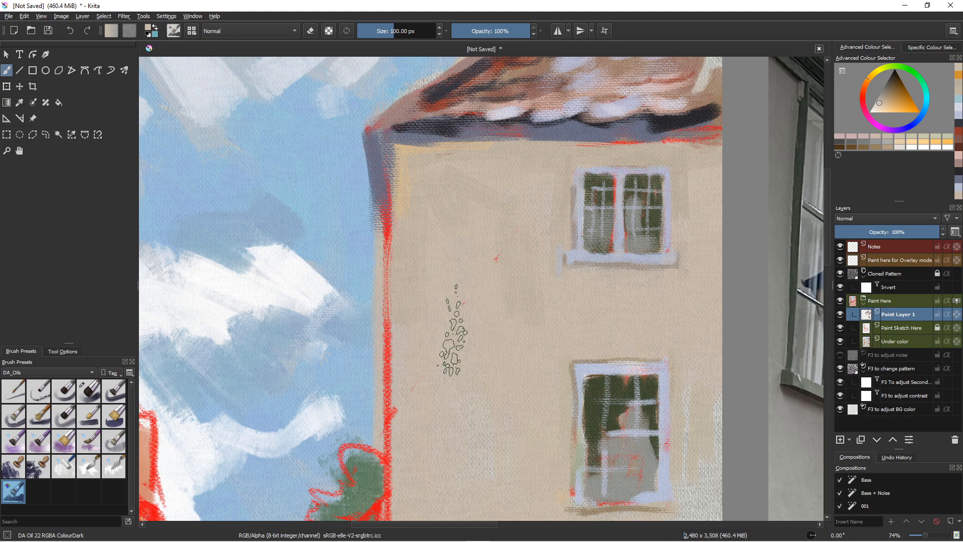
Step: Switch to the DA Oil 12 Color Fade brush and blend beige and muted purple-grey strokes along the underside of the eaves
left_click(36, 448)
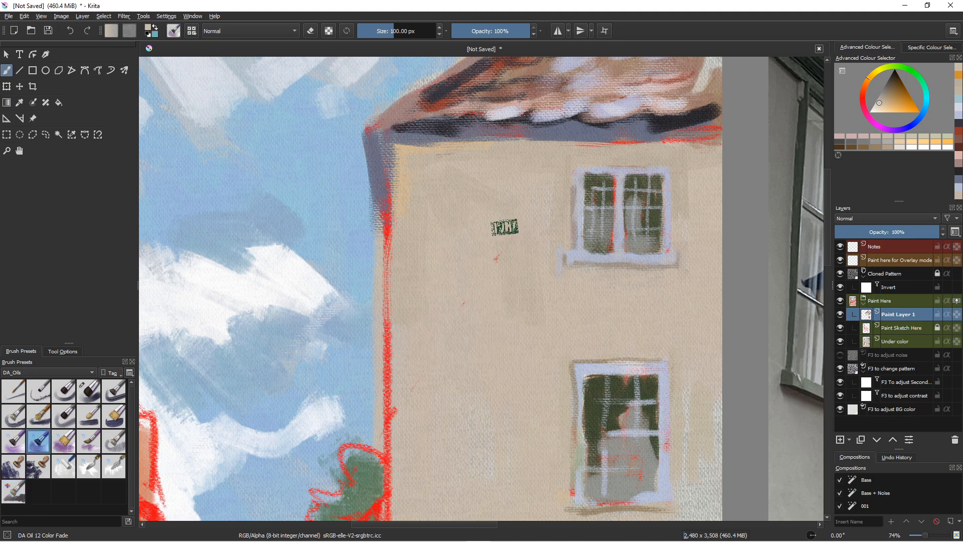
left_click_drag(497, 120, 461, 151)
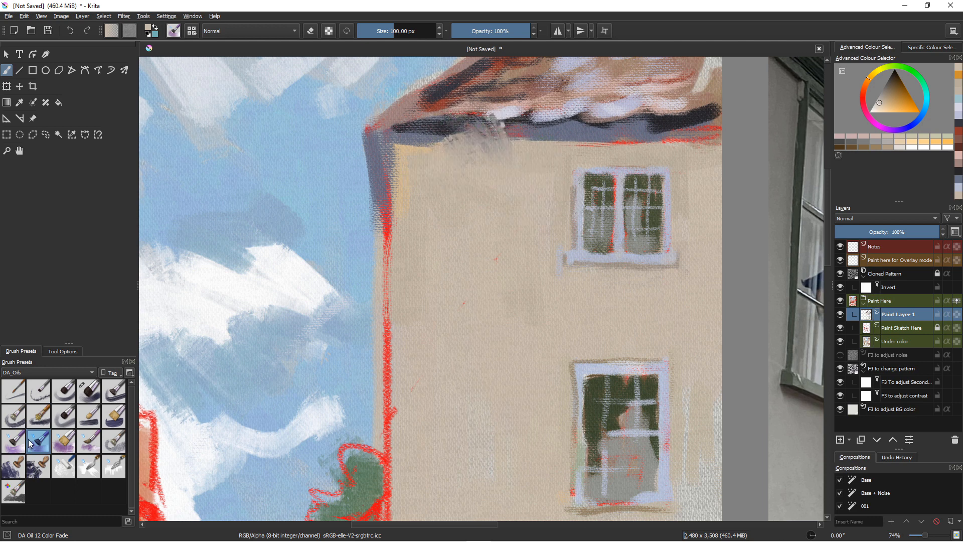
mouse_move(469, 136)
left_mouse_down()
mouse_move(436, 141)
mouse_move(438, 161)
mouse_move(422, 160)
mouse_move(503, 153)
mouse_move(527, 165)
mouse_move(546, 153)
mouse_move(439, 148)
left_mouse_up()
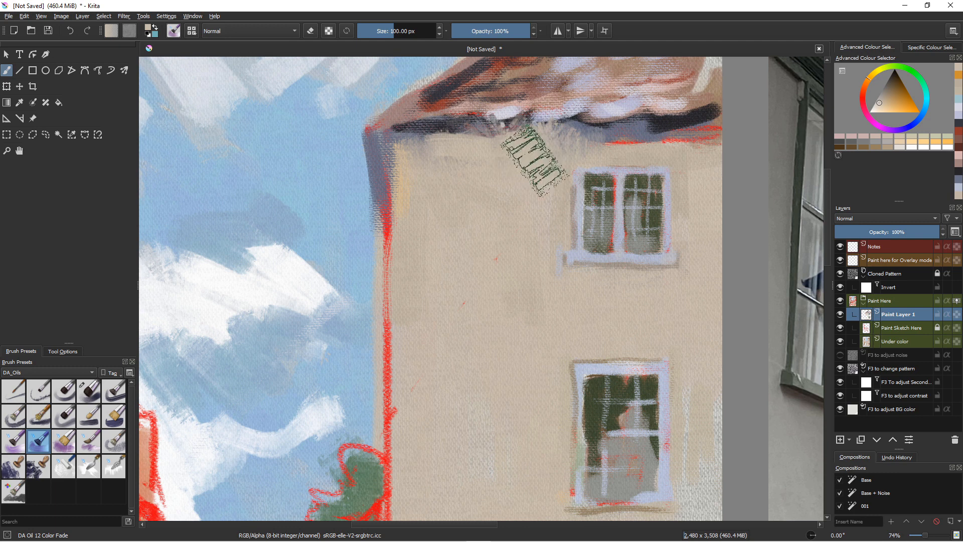
left_click(625, 133, "ctrl")
mouse_move(514, 141)
left_mouse_down()
mouse_move(545, 153)
mouse_move(572, 137)
mouse_move(607, 141)
mouse_move(508, 170)
mouse_move(463, 139)
mouse_move(470, 158)
mouse_move(475, 135)
mouse_move(493, 148)
mouse_move(445, 138)
mouse_move(419, 151)
left_mouse_up()
Step: Brush wall beige down the building's sky-side edge and add near-black shadow strokes along the eaves
left_click(441, 201, "ctrl")
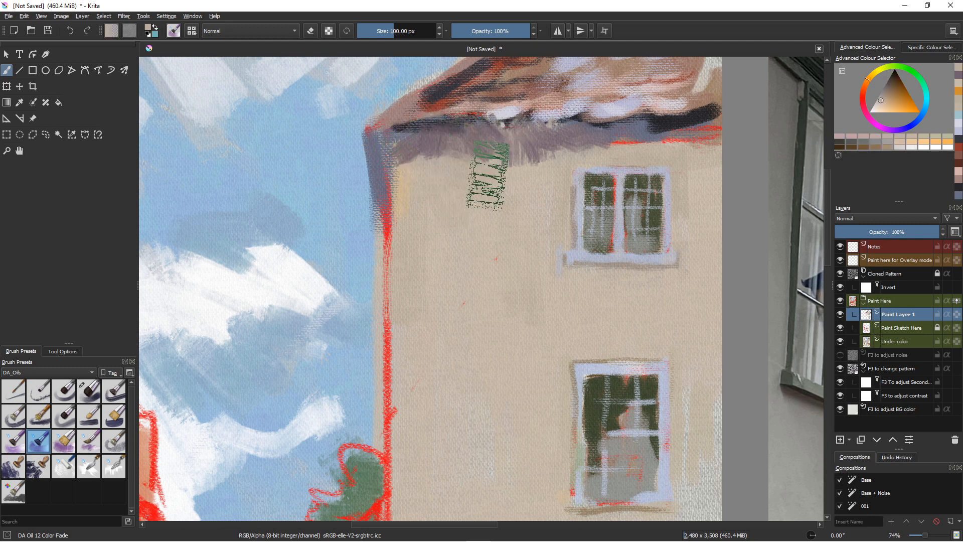
mouse_move(439, 160)
left_mouse_down()
mouse_move(417, 188)
mouse_move(402, 154)
mouse_move(399, 275)
mouse_move(391, 196)
mouse_move(400, 287)
mouse_move(387, 284)
mouse_move(393, 329)
left_mouse_up()
mouse_move(626, 147)
left_mouse_down()
mouse_move(713, 148)
mouse_move(722, 139)
mouse_move(732, 152)
mouse_move(696, 131)
mouse_move(706, 117)
mouse_move(724, 130)
mouse_move(634, 129)
left_mouse_up()
left_click(699, 118, "ctrl")
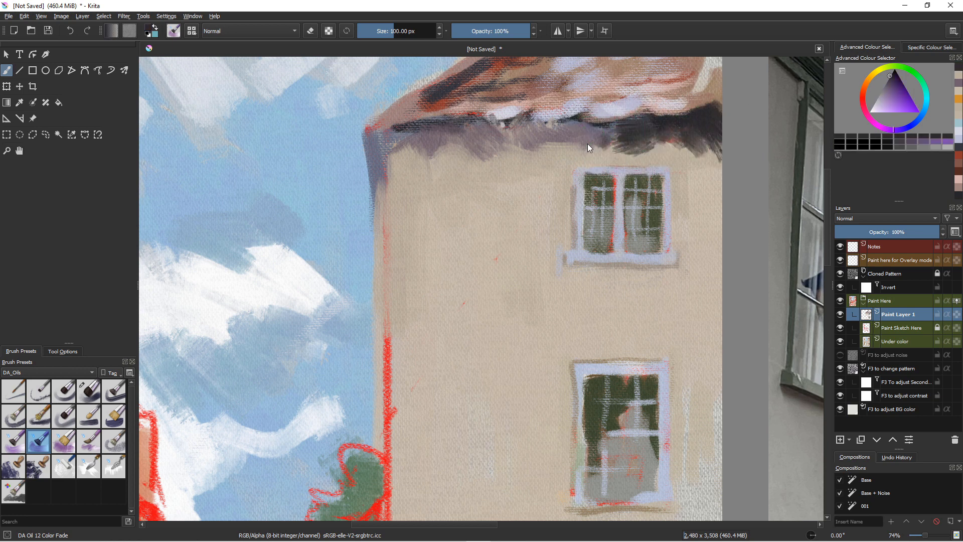
mouse_move(570, 146)
left_mouse_down()
mouse_move(508, 126)
mouse_move(439, 130)
left_mouse_up()
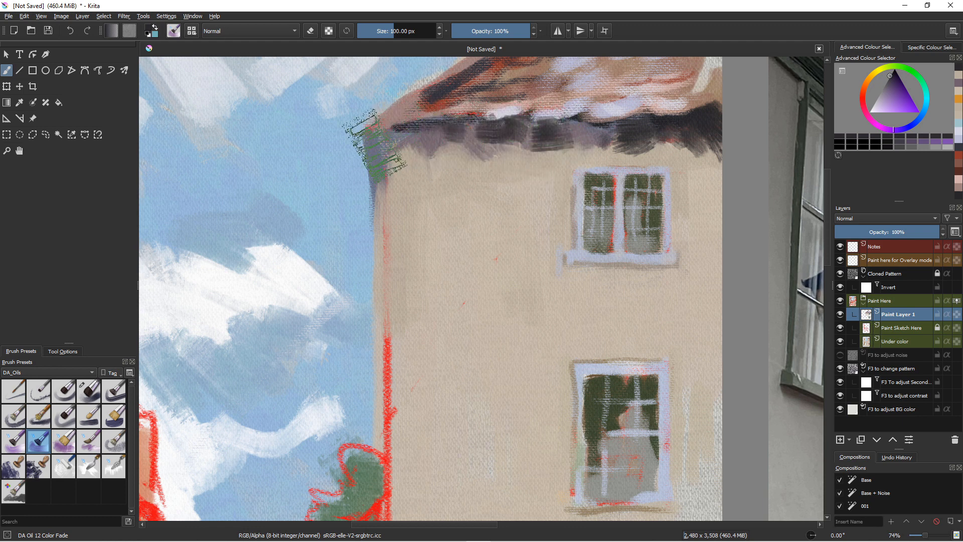
Step: Cover the red sketch line on the wall's outer edge with sampled beige, and recut that edge with sampled sky blue
left_click(398, 272, "ctrl")
left_click_drag(390, 336, 398, 473)
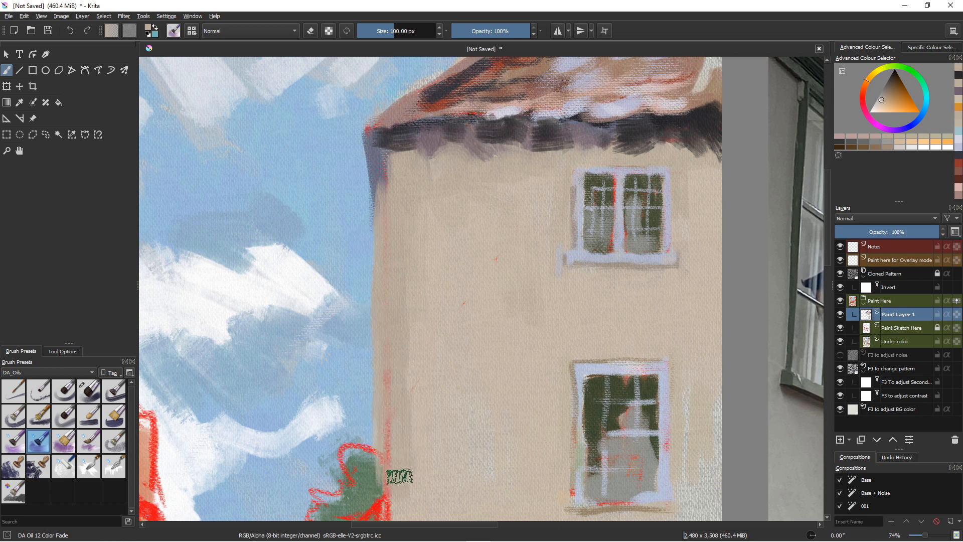
left_click(351, 314, "ctrl")
mouse_move(351, 314)
left_mouse_down()
mouse_move(383, 388)
mouse_move(367, 404)
left_mouse_up()
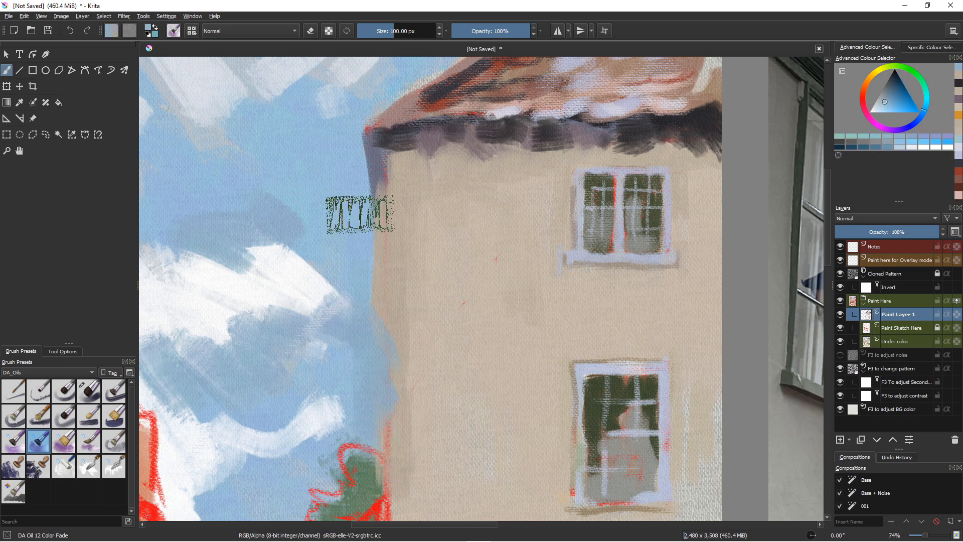
mouse_move(360, 214)
left_mouse_down()
mouse_move(372, 284)
mouse_move(369, 222)
mouse_move(380, 246)
mouse_move(372, 323)
mouse_move(373, 198)
mouse_move(379, 291)
left_mouse_up()
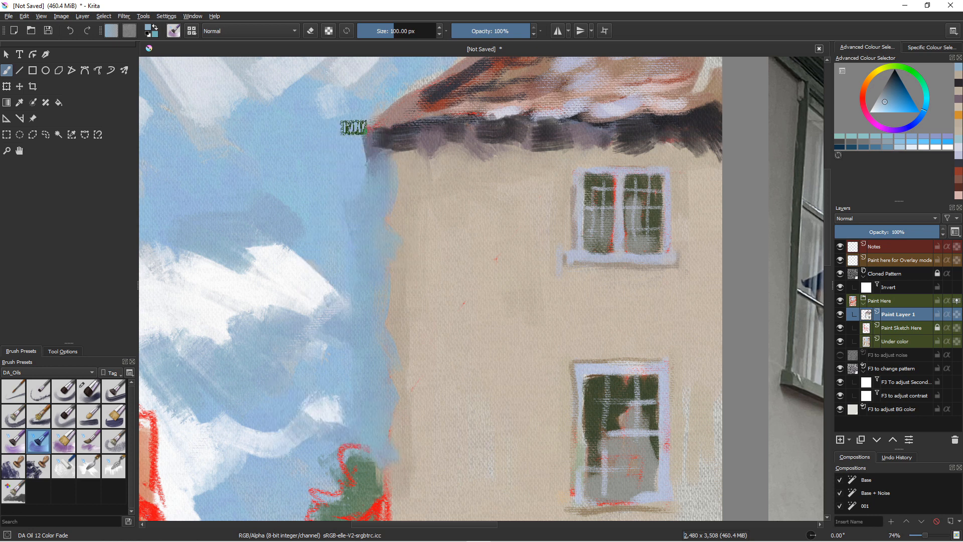
Step: Repaint the dark eaves corner hanging over the wall's edge and clean its outer side with sampled sky blue
left_click_drag(354, 127, 380, 191)
left_click(382, 144, "ctrl")
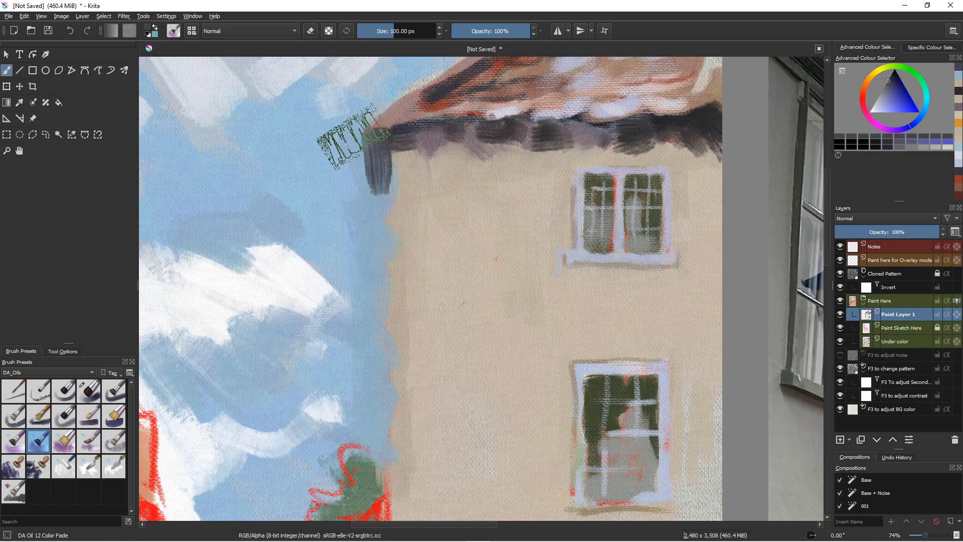
left_click(334, 146, "ctrl")
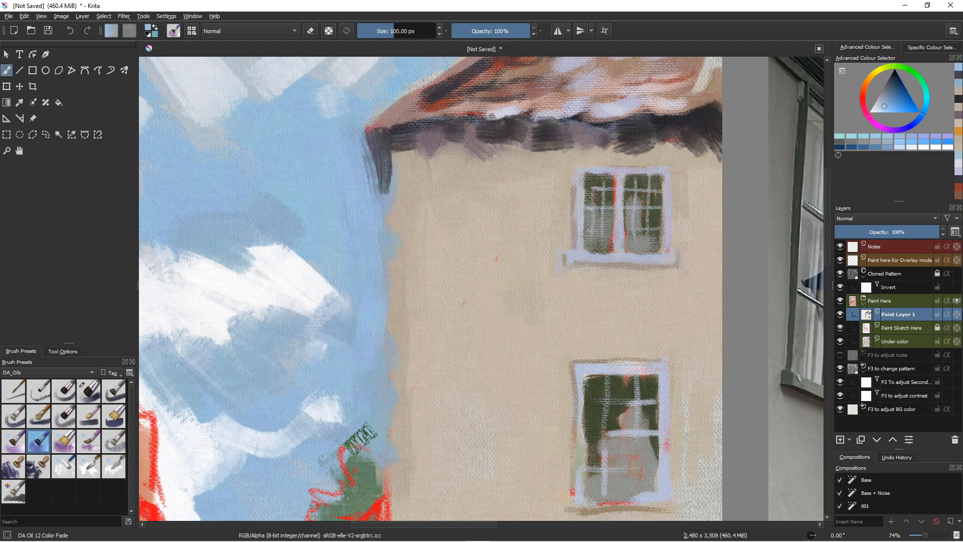
Step: Soften the upper window's sill and the outer side of the lower window frame with sampled wall colours
left_click(578, 264, "ctrl")
mouse_move(590, 264)
left_mouse_down()
mouse_move(586, 283)
mouse_move(608, 305)
mouse_move(614, 290)
mouse_move(573, 284)
mouse_move(557, 306)
mouse_move(651, 273)
left_mouse_up()
left_click(538, 258, "ctrl")
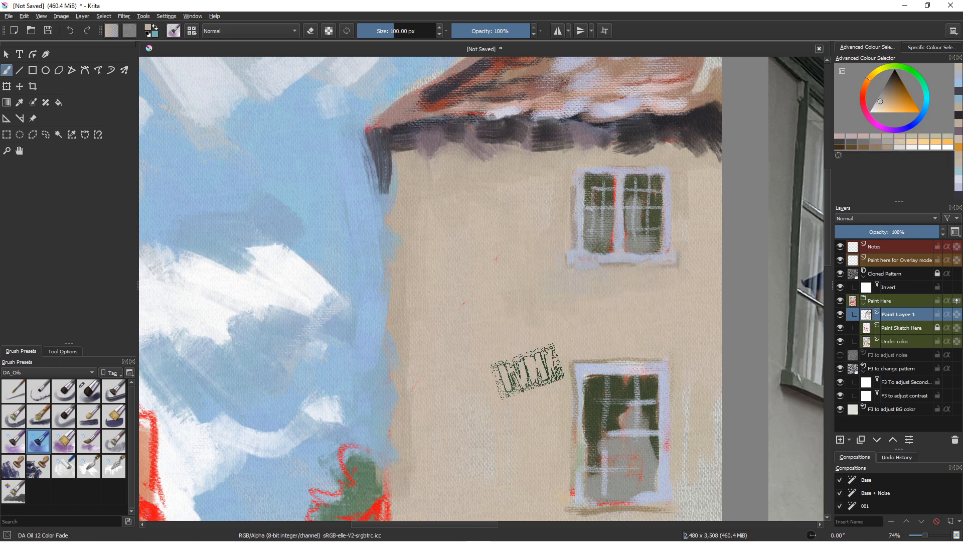
mouse_move(571, 409)
left_mouse_down()
mouse_move(565, 373)
mouse_move(567, 381)
left_mouse_up()
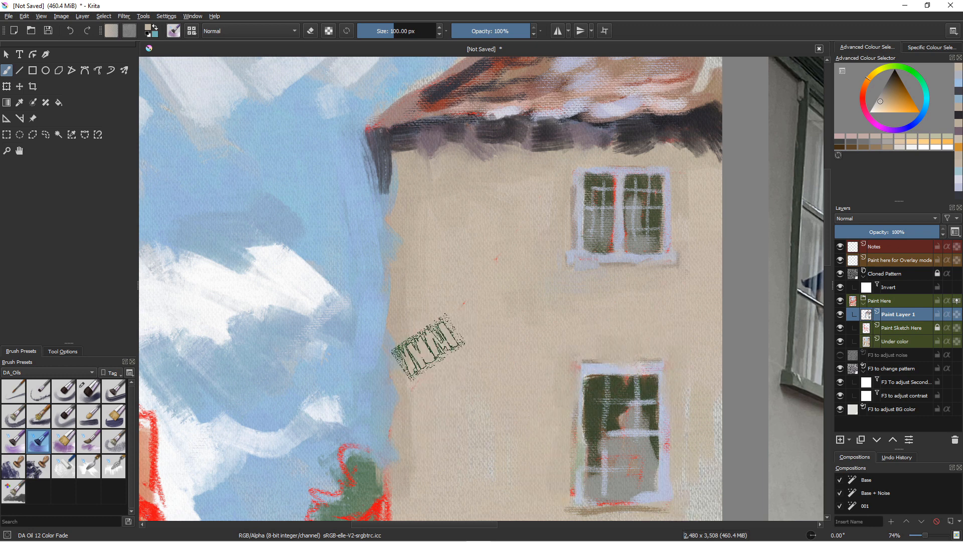
Step: Layer a dusty reddish-brown sampled at the eaves over the wall's sky side and base, softening it with wall beige
left_click(427, 135, "ctrl")
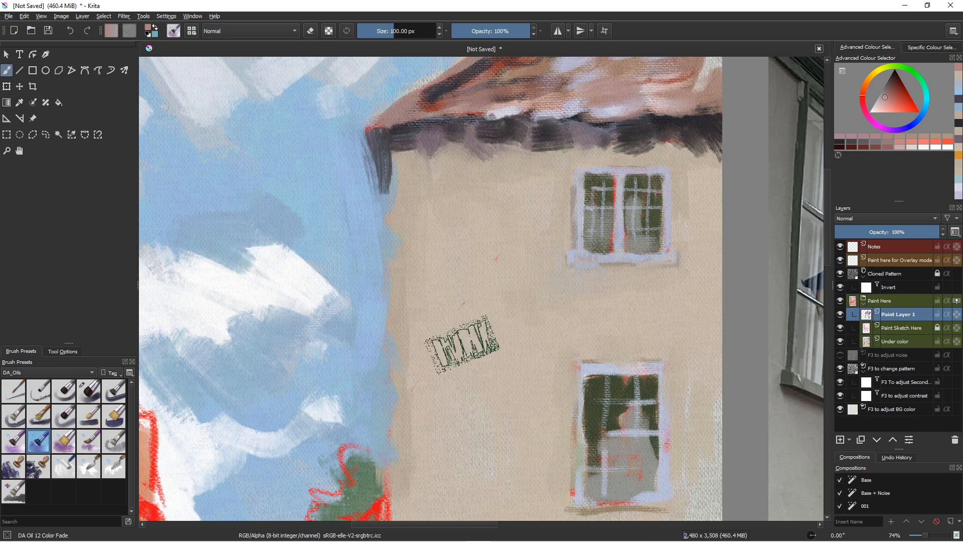
scroll(461, 345, "down", 4)
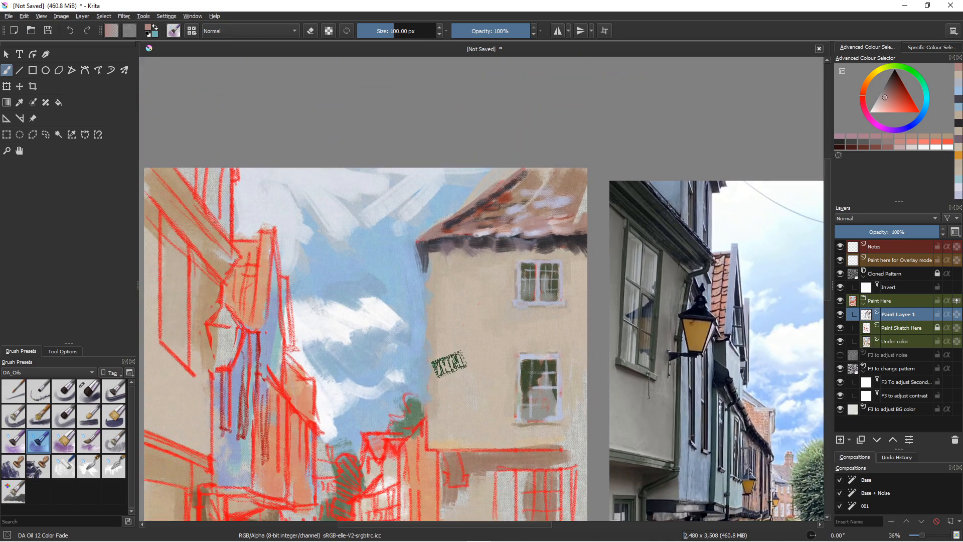
left_click_drag(443, 390, 467, 339)
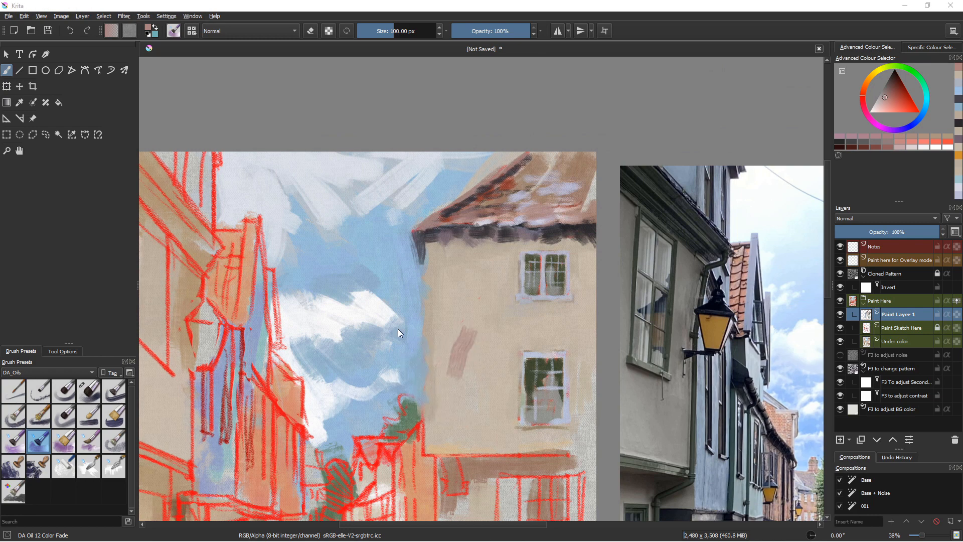
right_click(406, 289)
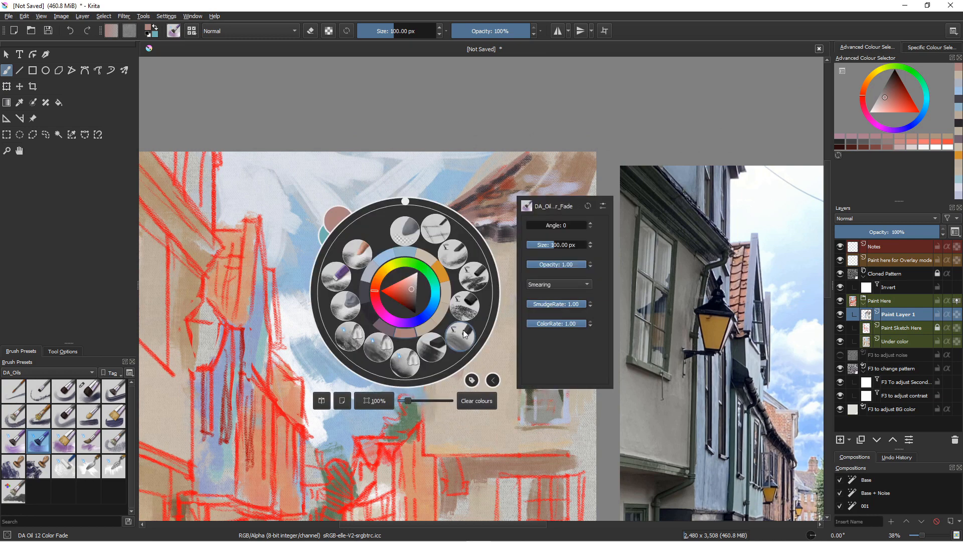
left_click(261, 328)
mouse_move(452, 353)
left_mouse_down()
mouse_move(441, 431)
mouse_move(441, 374)
mouse_move(445, 423)
mouse_move(475, 421)
mouse_move(474, 436)
mouse_move(531, 441)
mouse_move(496, 434)
mouse_move(536, 434)
mouse_move(452, 444)
mouse_move(465, 395)
mouse_move(485, 417)
mouse_move(446, 304)
mouse_move(438, 344)
mouse_move(454, 290)
left_mouse_up()
left_click(455, 289, "ctrl")
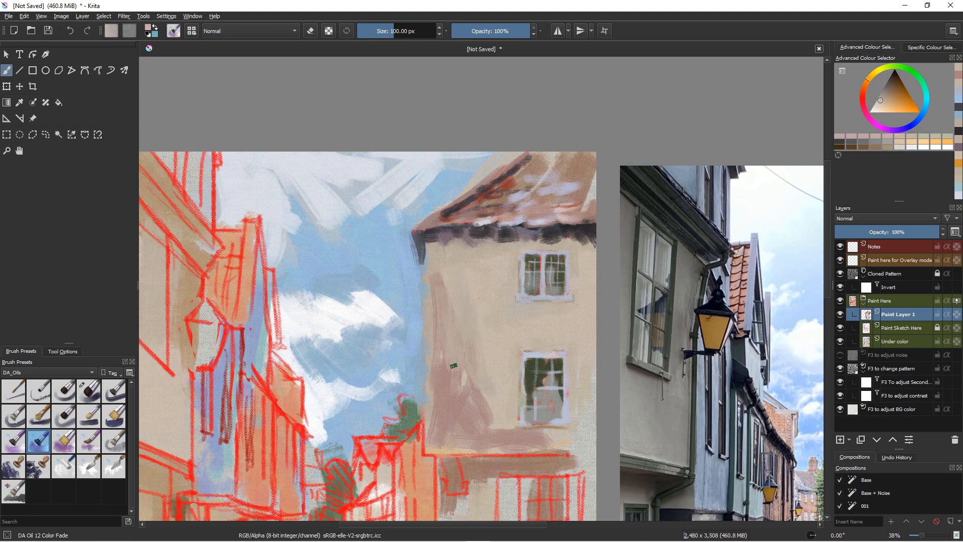
mouse_move(449, 341)
left_mouse_down()
mouse_move(457, 421)
mouse_move(435, 441)
left_mouse_up()
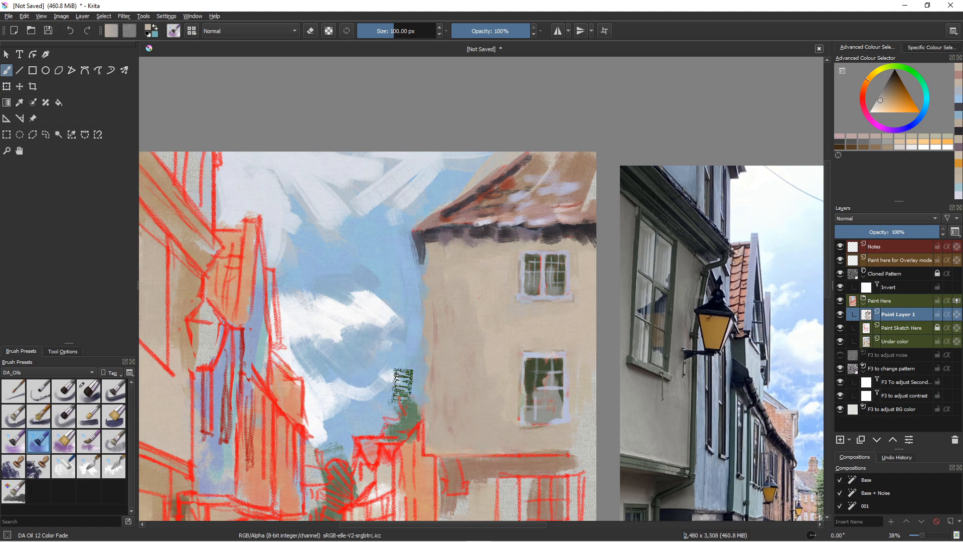
Step: Sample the peach orange below the wall and glaze it along the wall's outer edge, base and upper corner
left_click(426, 466, "ctrl")
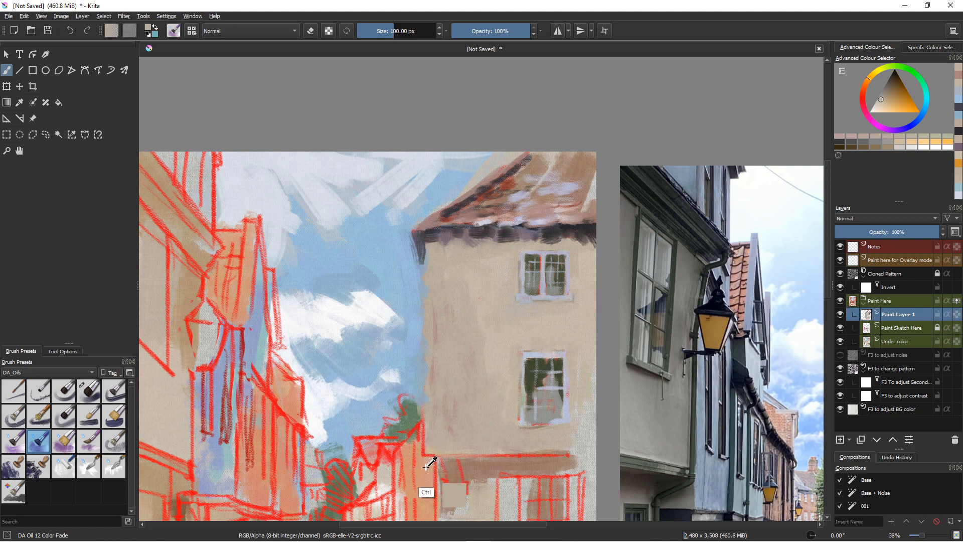
left_click(427, 466, "ctrl")
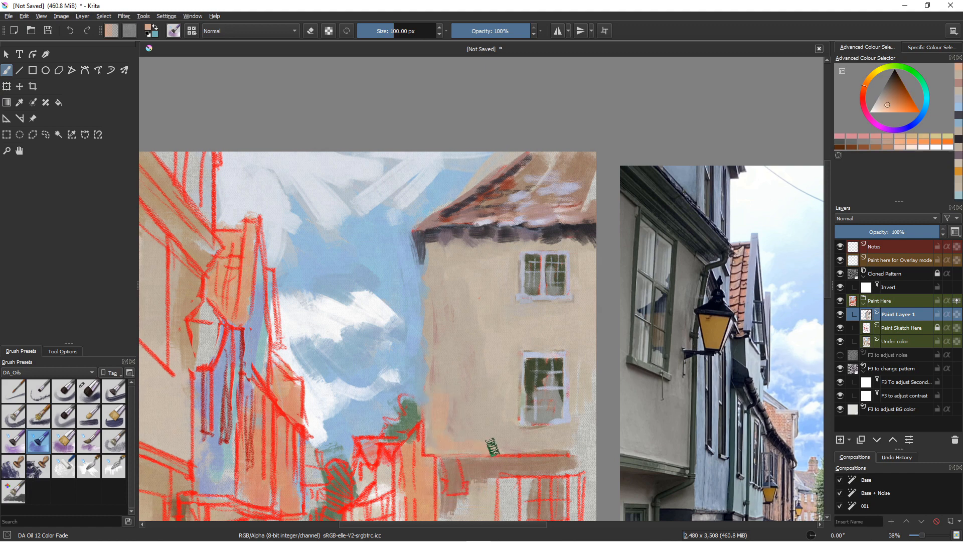
left_click_drag(493, 446, 527, 451)
left_click_drag(433, 324, 434, 349)
left_click(441, 362)
left_click(455, 377)
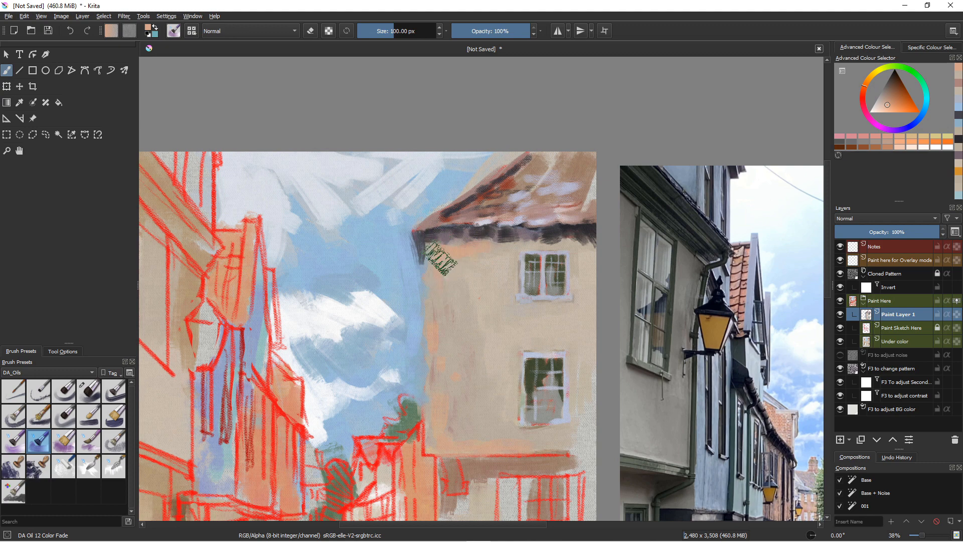
mouse_move(441, 259)
left_mouse_down()
mouse_move(442, 297)
mouse_move(453, 285)
mouse_move(472, 289)
mouse_move(431, 249)
mouse_move(440, 306)
mouse_move(458, 267)
left_mouse_up()
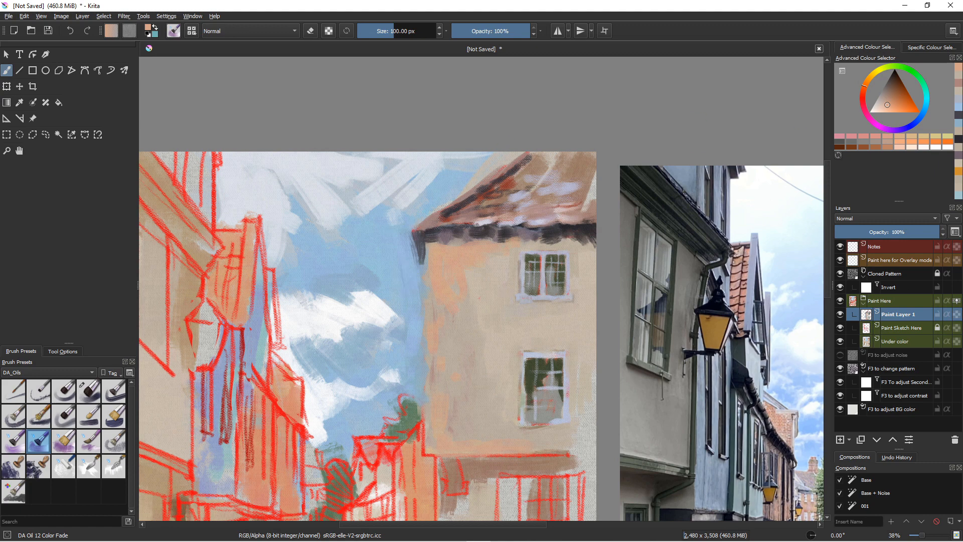
Step: Rework the clouds and blue sky between the houses with colours sampled from the painted sky
right_click(291, 164)
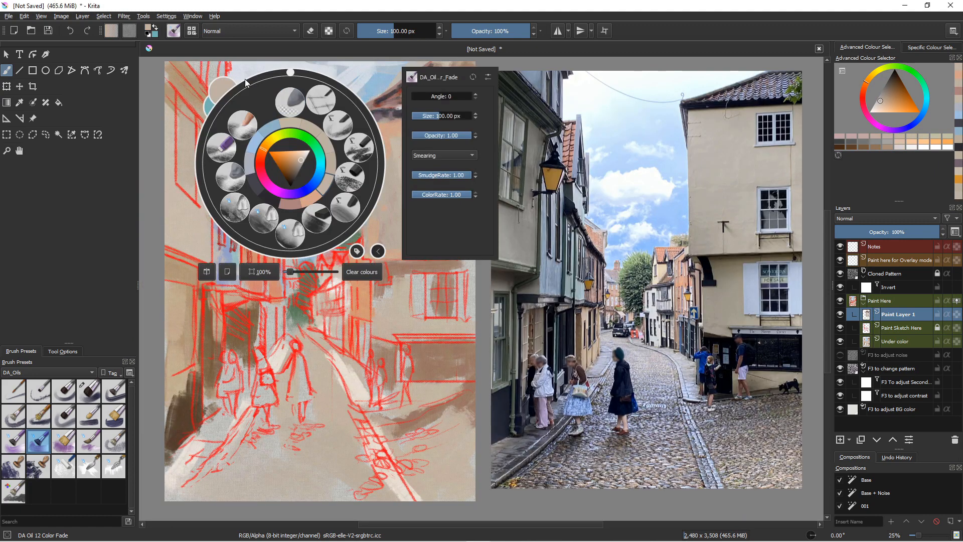
left_click(328, 203)
left_click(314, 210, "ctrl")
left_click_drag(314, 210, 301, 250)
left_click(305, 164, "ctrl")
left_click(304, 161, "ctrl")
mouse_move(296, 128)
left_mouse_down()
mouse_move(306, 160)
mouse_move(266, 138)
mouse_move(286, 80)
mouse_move(334, 110)
left_mouse_up()
left_click(312, 168, "ctrl")
left_click(239, 110, "ctrl")
left_click(354, 95, "ctrl")
mouse_move(369, 79)
left_mouse_down("shift")
mouse_move(326, 100)
mouse_move(286, 140)
left_mouse_up("shift")
Step: Paint over the red sketch around the window below the overhang with sampled brown and wall beige
left_click(416, 268, "ctrl")
left_click_drag(459, 263, 454, 266)
left_click(426, 266, "ctrl")
mouse_move(449, 266)
left_mouse_down()
mouse_move(397, 269)
mouse_move(394, 289)
left_mouse_up()
left_click(436, 232, "ctrl")
mouse_move(444, 281)
left_mouse_down()
mouse_move(441, 309)
mouse_move(435, 283)
left_mouse_up()
left_click_drag(431, 315, 454, 315)
Step: Paint light lavender shutters on both sides of the window below the overhang, using the sampled window-frame colour
left_click(428, 201, "ctrl")
left_click_drag(463, 276, 463, 316)
key("slash")
mouse_move(417, 277)
left_mouse_down()
mouse_move(423, 316)
mouse_move(464, 318)
mouse_move(404, 318)
left_mouse_up()
left_click(462, 319, "ctrl")
Step: Tone the overhang's ledge and the wall around the shuttered window with sampled colours
left_click(441, 263, "ctrl")
left_click(462, 252, "ctrl")
mouse_move(461, 257)
left_mouse_down()
mouse_move(474, 257)
mouse_move(426, 255)
left_mouse_up()
left_click(396, 269, "ctrl")
mouse_move(404, 271)
left_mouse_down()
mouse_move(388, 329)
mouse_move(469, 323)
mouse_move(454, 317)
left_mouse_up()
left_click(407, 324, "ctrl")
left_click(462, 301, "ctrl")
left_click(442, 301, "ctrl")
left_click(459, 279, "ctrl")
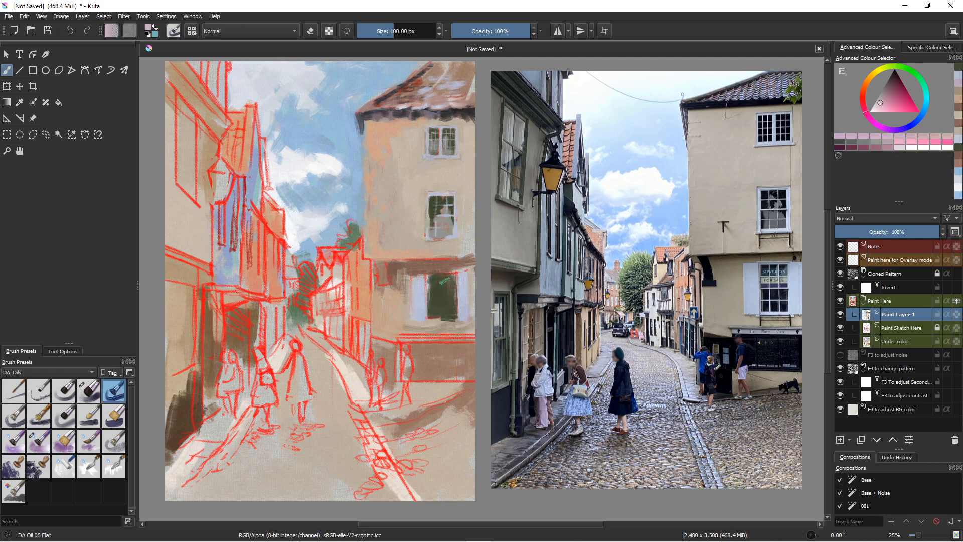
Step: Add grey-brown reflections to the shuttered window's green pane and a light lavender band above the shopfront
left_click_drag(445, 280, 438, 280, "shift")
mouse_move(438, 274)
left_mouse_down()
mouse_move(456, 228)
mouse_move(390, 287)
mouse_move(427, 330)
mouse_move(443, 317)
mouse_move(424, 338)
mouse_move(392, 335)
mouse_move(460, 347)
mouse_move(416, 348)
mouse_move(472, 369)
left_mouse_up()
left_click(423, 281, "ctrl")
left_click(461, 283, "ctrl")
left_click(439, 221, "ctrl")
left_click(398, 217, "ctrl")
Step: Sample a colour from the reference photo's shop area, adjust it to a dark green and block in the shopfront
left_click(702, 354, "ctrl")
left_click(899, 84)
left_click(901, 66)
mouse_move(464, 348)
left_mouse_down()
mouse_move(464, 374)
mouse_move(421, 354)
left_mouse_up()
left_click(895, 77)
left_click(440, 291, "ctrl")
left_click_drag(381, 346, 391, 384)
left_click_drag(422, 373, 469, 374)
Step: Brush navy along the shopfront's top edge and add vertical navy strokes over its green base
mouse_move(390, 371)
left_mouse_down()
mouse_move(392, 404)
mouse_move(379, 321)
mouse_move(347, 230)
left_mouse_up()
left_click_drag(346, 226, 366, 388)
left_click(538, 220, "ctrl")
mouse_move(627, 217)
left_mouse_down("shift")
mouse_move(419, 223)
mouse_move(407, 251)
left_mouse_up("shift")
key("bracketleft")
key("bracketleft")
key("bracketleft")
key("bracketleft")
key("bracketright")
left_click_drag(449, 228, 448, 274)
left_click_drag(529, 223, 527, 276)
left_click_drag(506, 231, 503, 289)
left_click_drag(463, 239, 461, 286)
left_click_drag(584, 230, 587, 318)
Step: Paint a navy line along the shopfront's base and navy strokes on either side of the standing figure
left_click_drag(554, 361, 532, 361, "shift")
left_click_drag(582, 319, 447, 324)
left_click_drag(432, 235, 437, 310)
mouse_move(390, 234)
left_mouse_down()
mouse_move(406, 271)
mouse_move(404, 314)
left_mouse_up()
Step: Fill the shopfront's street-side end with broad navy strokes, and extend narrower ones down between the sketched figures
key("bracketright")
key("bracketright")
key("bracketright")
key("bracketright")
key("bracketright")
key("bracketright")
key("bracketright")
key("bracketright")
key("bracketright")
mouse_move(381, 233)
left_mouse_down()
mouse_move(399, 224)
mouse_move(381, 248)
mouse_move(331, 245)
mouse_move(336, 316)
left_mouse_up()
key("bracketleft")
key("bracketleft")
key("bracketleft")
key("bracketleft")
left_click_drag(360, 246, 367, 346)
left_click_drag(387, 281, 391, 378)
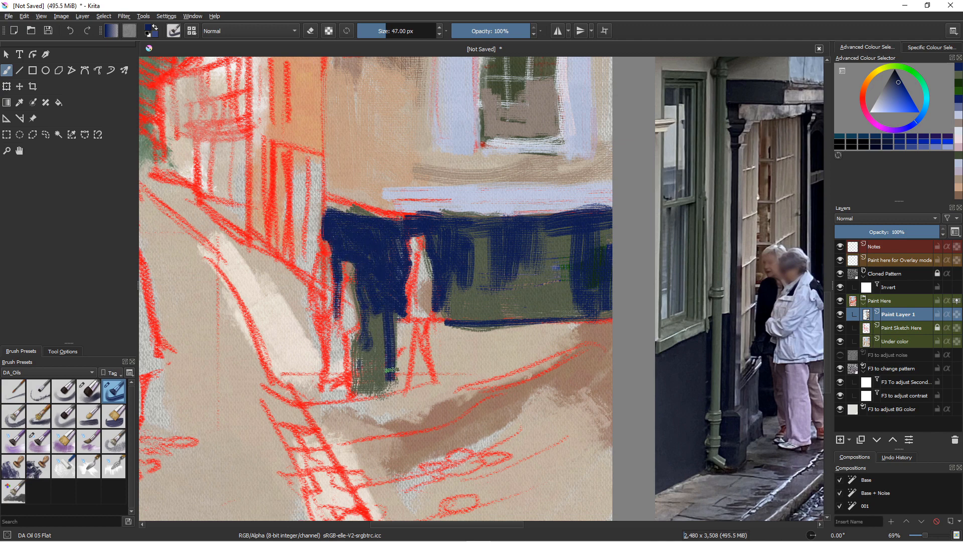
Step: Paint sampled brown around the standing figure's legs and along the pavement below the shopfront with a larger brush
left_click(411, 356, "ctrl")
mouse_move(391, 316)
left_mouse_down()
mouse_move(391, 371)
mouse_move(404, 382)
left_mouse_up()
left_click(431, 402, "ctrl")
key("bracketright")
left_click_drag(439, 328, 517, 334)
left_click_drag(447, 348, 461, 348, "shift")
left_click_drag(552, 328, 477, 346)
left_click_drag(582, 328, 437, 386)
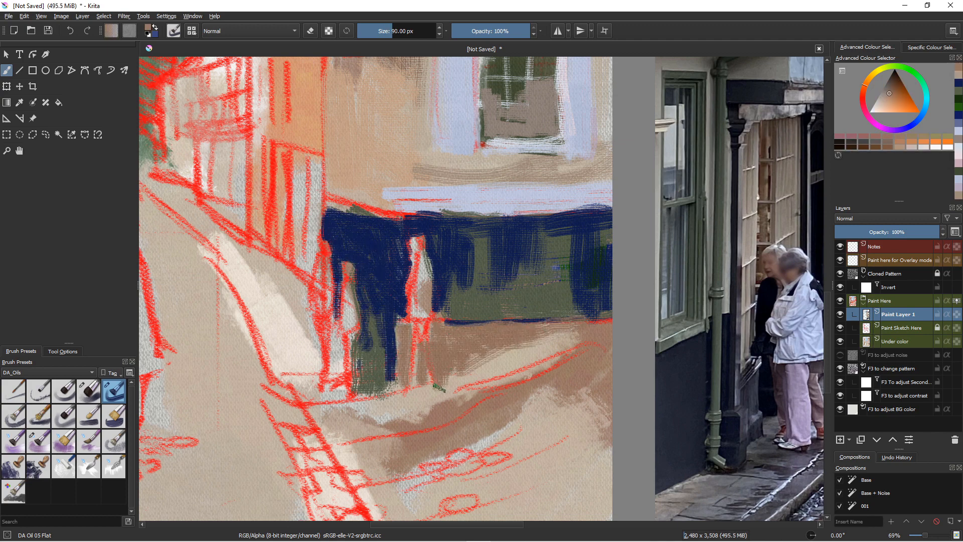
Step: Add brown vertical strokes in the shop's dark doorway area and recut them with sampled navy
left_click_drag(364, 351, 364, 306)
left_click_drag(372, 279, 372, 243)
left_click_drag(351, 241, 351, 257)
left_click(386, 286, "ctrl")
left_click_drag(371, 301, 372, 359)
Step: Cover the sloping red line above the doorway with a brown stroke and sharpen the navy edge beneath it
left_click(471, 337, "ctrl")
left_click_drag(329, 198, 394, 215)
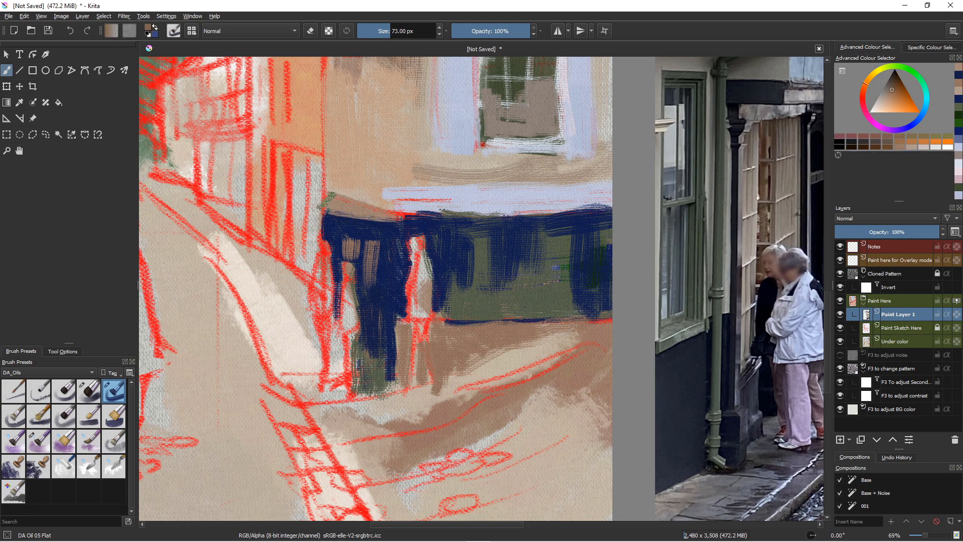
left_click(364, 228, "ctrl")
mouse_move(331, 215)
left_mouse_down()
mouse_move(379, 222)
mouse_move(394, 208)
left_mouse_up()
Step: Outline the upper edge of the lavender band above the shopfront with thin brown lines using a 22 px brush
left_click(427, 196, "ctrl")
left_click_drag(467, 189, 456, 189, "shift")
left_click_drag(384, 197, 449, 197)
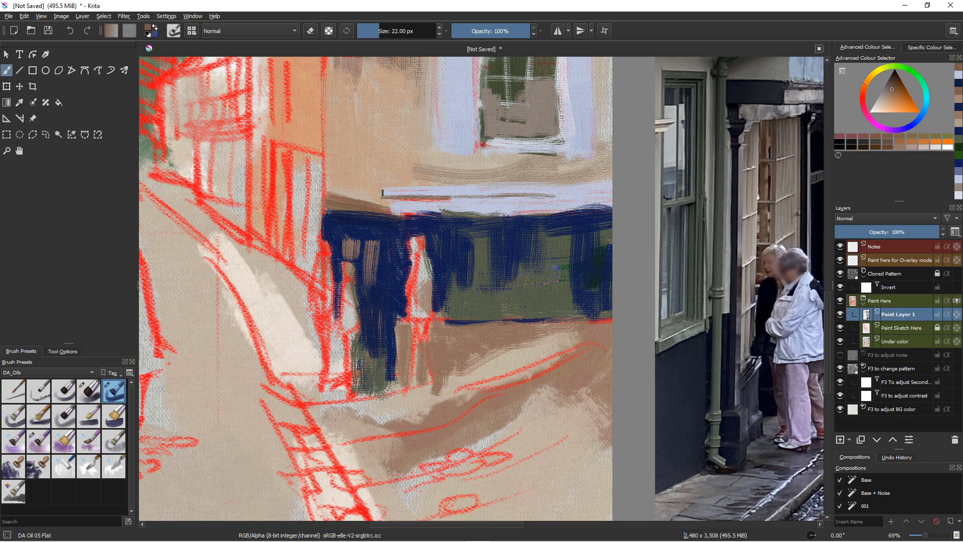
left_click_drag(382, 193, 567, 188)
Step: Shade the band above the shopfront with sampled blue-lavender and begin a small light detail on the shopfront's green panel
left_click(472, 201, "ctrl")
left_click_drag(404, 204, 609, 198, "shift")
left_click_drag(532, 296, 522, 296, "shift")
left_click_drag(504, 308, 522, 306)
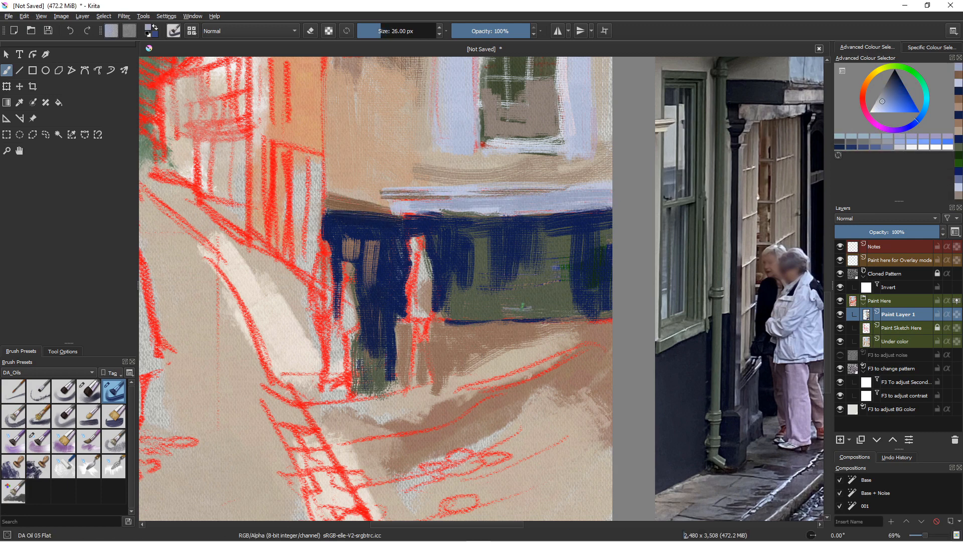
Step: Paint a light ledge along the base of the shopfront's green panel and blue-grey shading where the shop meets the pavement
left_click_drag(452, 307, 610, 305)
left_click(454, 307, "ctrl")
left_click_drag(356, 389, 539, 342)
Step: Add blue-grey vertical highlights inside the shop's dark doorway with a 59 px brush
left_click_drag(337, 314, 339, 355)
left_click_drag(362, 332, 366, 370)
key("ctrl+z")
left_click_drag(371, 256, 377, 256, "shift")
left_click_drag(376, 250, 375, 261)
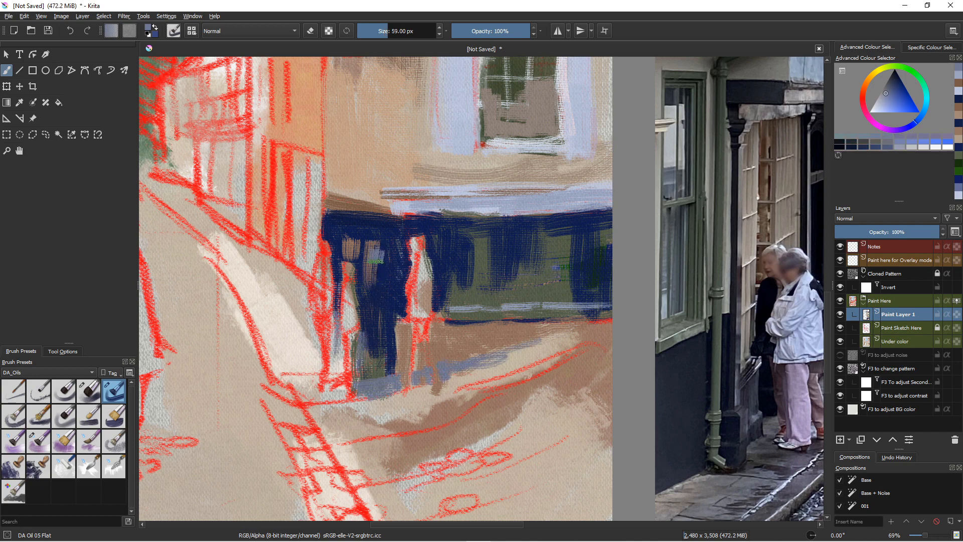
Step: Brush sampled tan over the pale pavement strip leading down to the shop doorway
mouse_move(248, 256)
left_mouse_down()
mouse_move(307, 307)
mouse_move(286, 303)
mouse_move(314, 366)
left_mouse_up()
left_click(262, 323, "ctrl")
left_click_drag(204, 213, 248, 241)
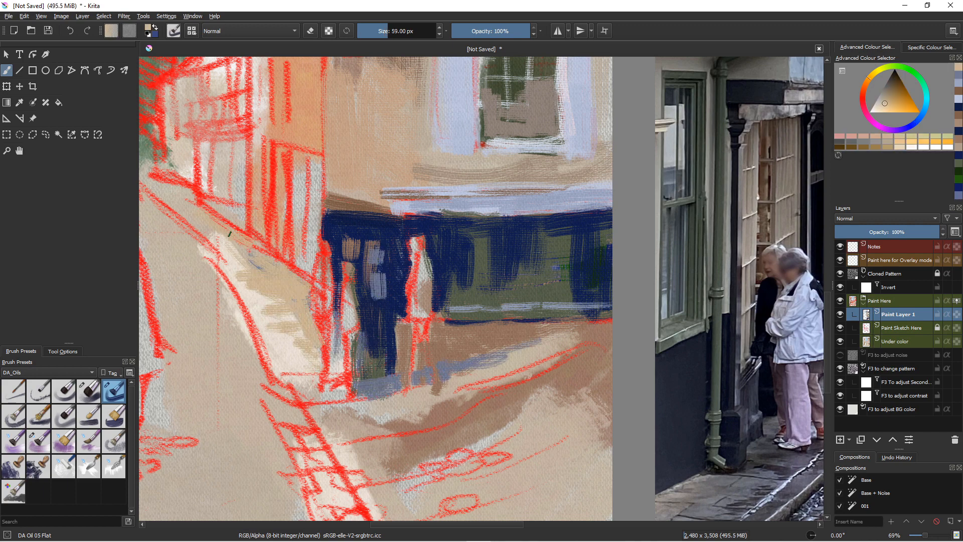
left_click(311, 299, "ctrl")
mouse_move(151, 203)
left_mouse_down()
mouse_move(221, 262)
mouse_move(276, 380)
mouse_move(314, 407)
left_mouse_up()
Step: Shade the pavement in front of the shop and its curved edge with sampled browns and tans
mouse_move(337, 405)
left_mouse_down("shift")
mouse_move(328, 406)
mouse_move(469, 374)
left_mouse_up("shift")
left_click_drag(542, 363, 591, 346)
mouse_move(438, 405)
left_mouse_down()
mouse_move(546, 360)
mouse_move(531, 351)
left_mouse_up()
left_click(494, 342, "ctrl")
left_click_drag(532, 353, 447, 381)
left_click(308, 405, "ctrl")
mouse_move(317, 412)
left_mouse_down("shift")
mouse_move(296, 412)
mouse_move(362, 422)
mouse_move(278, 391)
mouse_move(250, 335)
left_mouse_up("shift")
left_click(386, 402, "ctrl")
Step: Extend the brown kerb line up the street and rework the pavement beside it with sampled tones
left_click(312, 394, "ctrl")
left_click_drag(238, 316, 246, 316, "shift")
left_click_drag(226, 271, 198, 228)
mouse_move(200, 226)
left_mouse_down()
mouse_move(284, 292)
mouse_move(304, 331)
left_mouse_up()
mouse_move(242, 350)
left_mouse_down("ctrl")
mouse_move(188, 385)
mouse_move(351, 421)
left_mouse_up("ctrl")
left_click(418, 379, "ctrl")
mouse_move(423, 354)
left_mouse_down("ctrl")
mouse_move(462, 294)
mouse_move(458, 316)
mouse_move(437, 321)
mouse_move(500, 337)
mouse_move(372, 386)
left_mouse_up("ctrl")
Step: Fill the narrow building beside the beige house with orange-red strokes and tidy the edge between them
left_click(560, 125, "ctrl")
key("bracketleft")
key("bracketleft")
key("bracketleft")
key("bracketleft")
key("bracketleft")
key("bracketleft")
key("bracketleft")
key("bracketleft")
left_click_drag(420, 315, 446, 271, "ctrl")
left_click_drag(462, 201, 460, 258)
left_click(454, 226, "ctrl")
left_click_drag(454, 226, 460, 226, "shift")
mouse_move(460, 254)
left_mouse_down()
mouse_move(459, 201)
mouse_move(467, 271)
mouse_move(447, 281)
mouse_move(443, 185)
mouse_move(454, 241)
left_mouse_up()
Step: Paint a saturated orange strip down the far side of the narrow orange-red building and blend its wall with sampled tones
left_click(894, 96)
left_click(895, 102)
left_click(452, 196, "ctrl")
left_click_drag(441, 206, 431, 330)
left_click(431, 331, "ctrl")
left_click(448, 253, "ctrl")
mouse_move(450, 253)
left_mouse_down()
mouse_move(450, 201)
mouse_move(457, 251)
left_mouse_up()
left_click(459, 216, "ctrl")
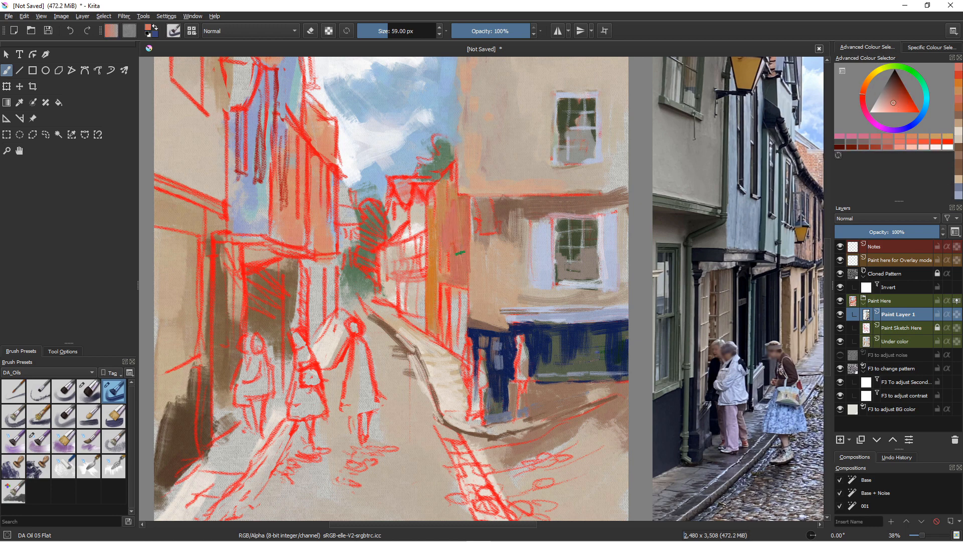
Step: Block in the ground floor of the narrow orange building with sampled blue-grey and navy
left_click(494, 396, "ctrl")
left_click(498, 361, "ctrl")
mouse_move(460, 292)
left_mouse_down()
mouse_move(459, 345)
mouse_move(441, 342)
mouse_move(437, 292)
left_mouse_up()
left_click(472, 335, "ctrl")
mouse_move(460, 324)
left_mouse_down()
mouse_move(460, 357)
mouse_move(461, 299)
left_mouse_up()
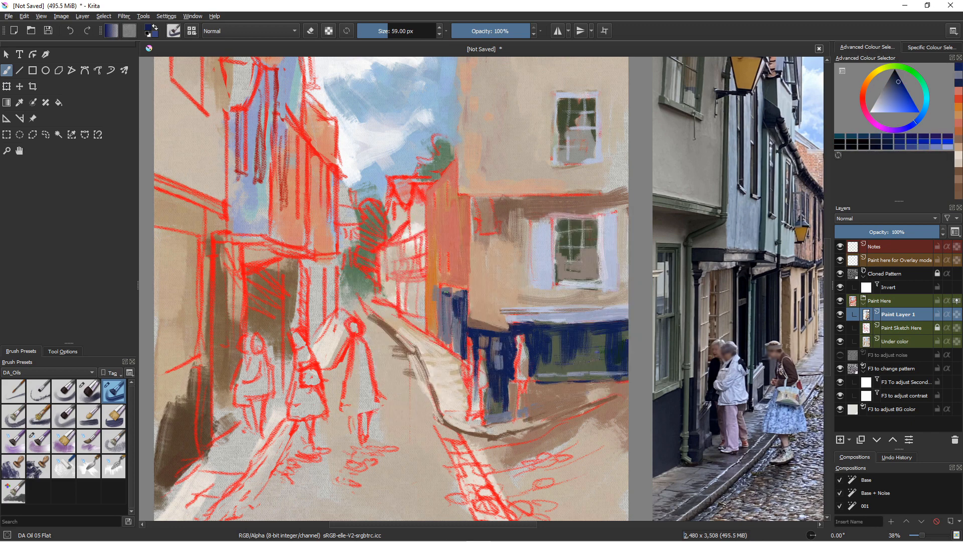
Step: Refine the narrow building's navy ground floor with sampled tones and freshly picked colours to suggest doors and panes
left_click_drag(418, 395, 397, 395)
left_click(418, 397, "ctrl")
mouse_move(452, 303)
left_mouse_down()
mouse_move(452, 357)
mouse_move(422, 295)
mouse_move(433, 321)
left_mouse_up()
left_click(920, 115)
left_click(890, 99)
left_click_drag(437, 310, 436, 339)
left_click(924, 106)
Step: Paint slim windows on the narrow orange building in sampled lavender and trim them with wall colour using a 35 px brush
left_click(544, 253, "ctrl")
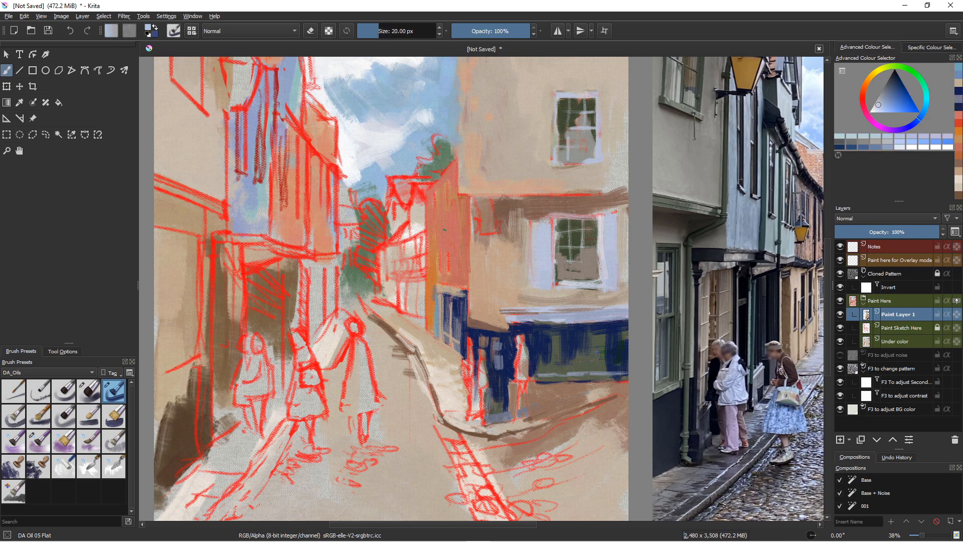
left_click_drag(457, 179, 456, 203)
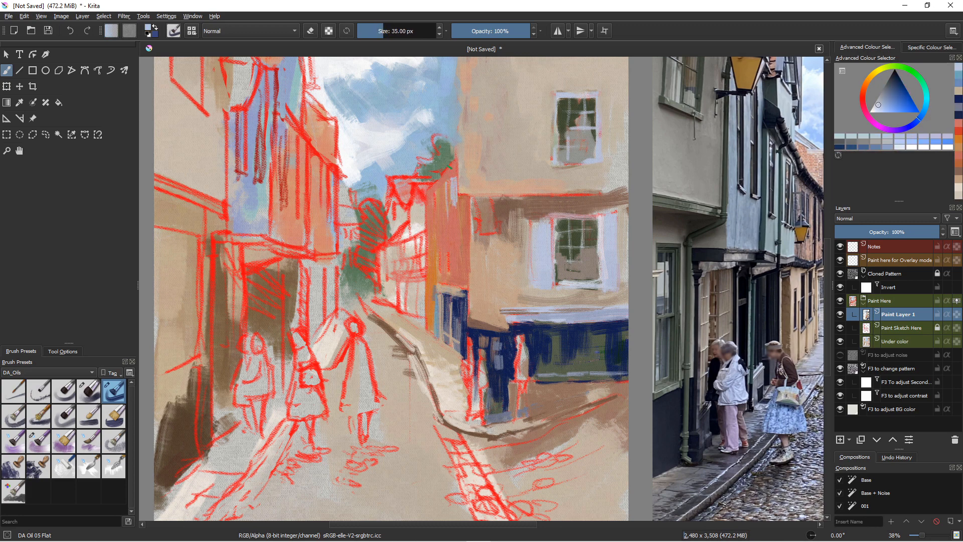
left_click(454, 216, "ctrl")
left_click(456, 241, "ctrl")
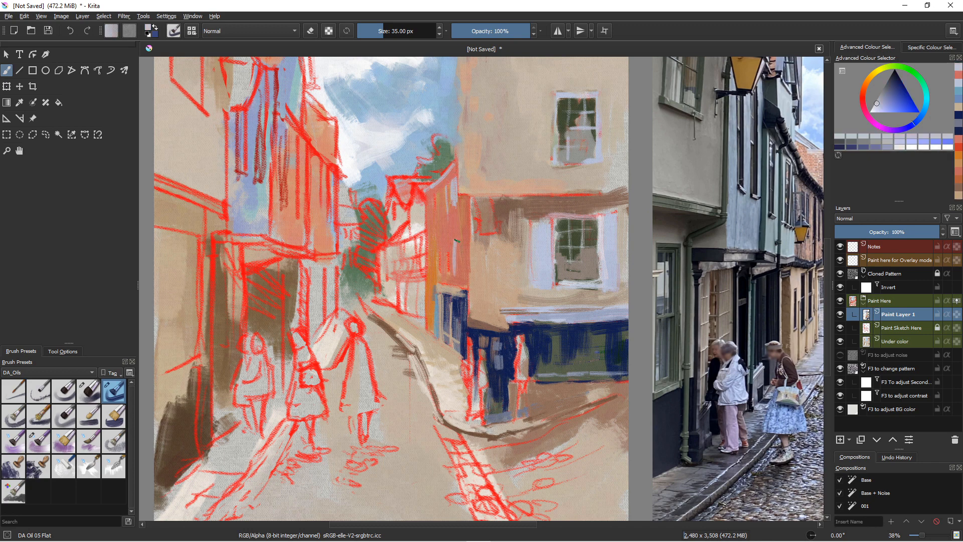
left_click(450, 281, "ctrl")
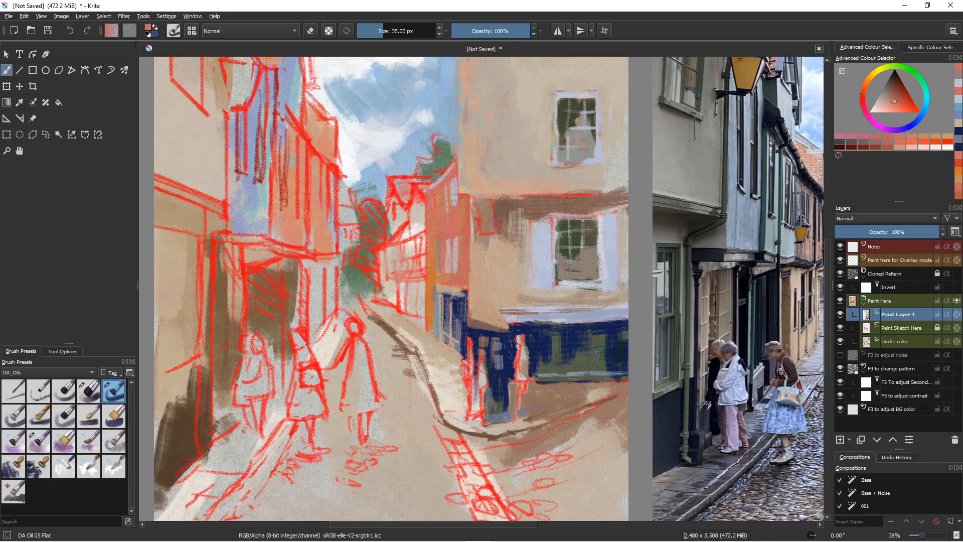
Step: Paint a navy bracket on the beige house and a thin navy line along its overhang
left_click(532, 360, "ctrl")
left_click_drag(479, 197, 484, 231)
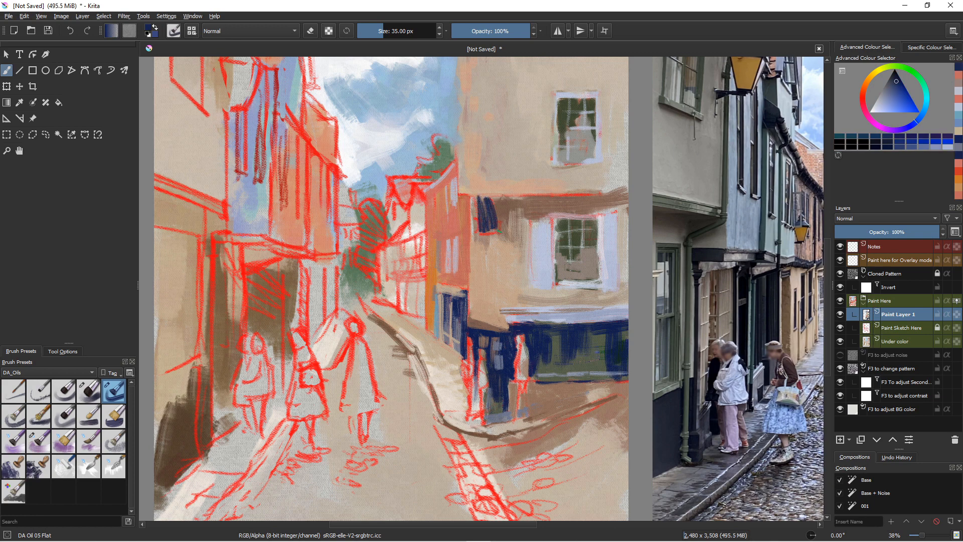
left_click(485, 197, "ctrl")
left_click(488, 198, "ctrl")
left_click_drag(464, 195, 620, 198)
left_click(489, 211, "ctrl")
left_click(469, 216, "ctrl")
left_click(482, 225, "ctrl")
Step: Blend brown shadow beneath the overhang and beside the shuttered window with the DA Oil 12 Color Fade brush
key("/")
left_click(552, 203, "ctrl")
left_click_drag(507, 202, 594, 202)
left_click(489, 214, "ctrl")
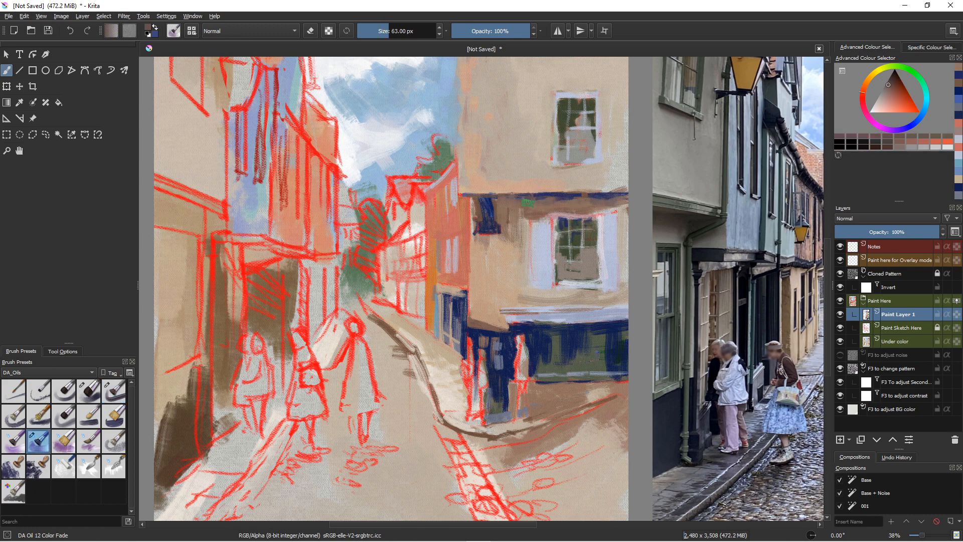
left_click_drag(497, 201, 589, 198)
left_click_drag(525, 218, 525, 257)
mouse_move(515, 213)
left_mouse_down()
mouse_move(512, 237)
mouse_move(535, 232)
left_mouse_up()
left_click(539, 231, "ctrl")
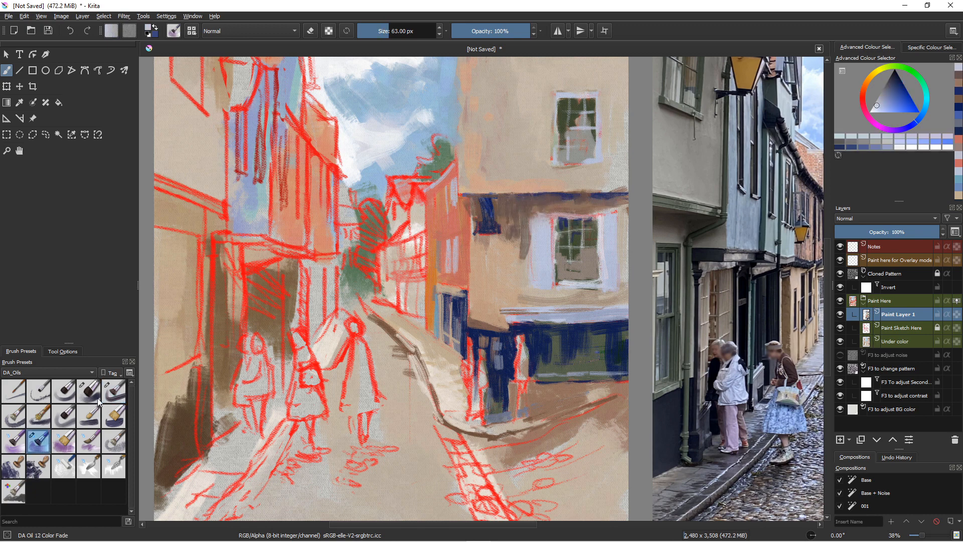
Step: Refine the navy bracket and the beige house's corner edge with sampled colours using the DA Oil 05 Flat brush
key("/")
left_click(514, 256, "ctrl")
left_click(474, 203, "ctrl")
mouse_move(464, 196)
left_mouse_down()
mouse_move(479, 224)
mouse_move(469, 316)
left_mouse_up()
left_click(471, 210, "ctrl")
left_click(485, 229, "ctrl")
left_click(462, 251, "ctrl")
left_click(459, 301, "ctrl")
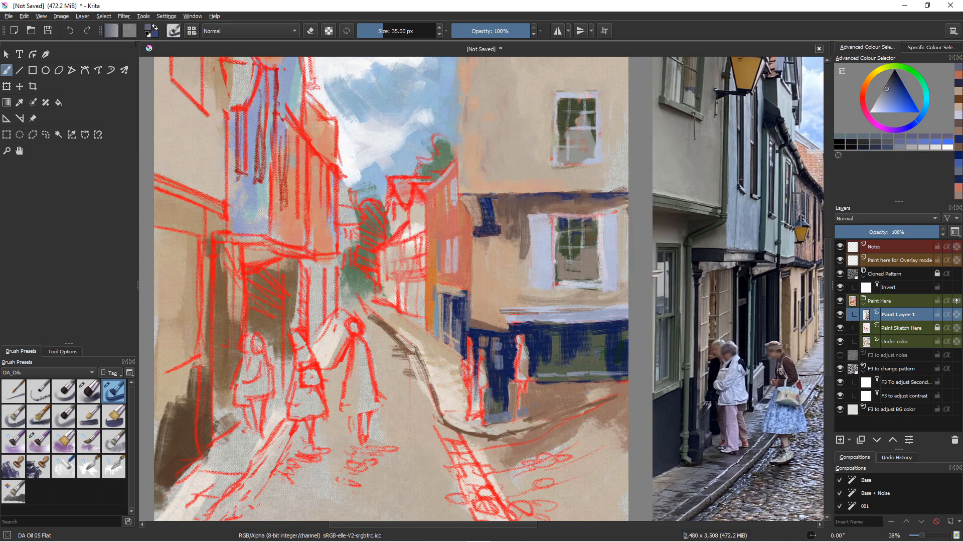
left_click(471, 306, "ctrl")
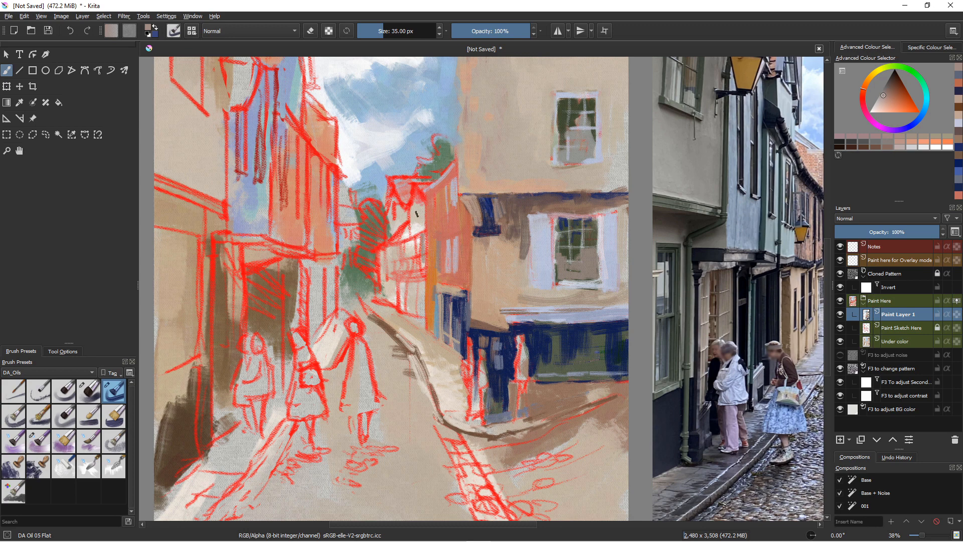
Step: Paint the lower sloping roof of the distant house with brown, orange and purple-blue strokes
left_click_drag(416, 221, 407, 235)
left_click(902, 93)
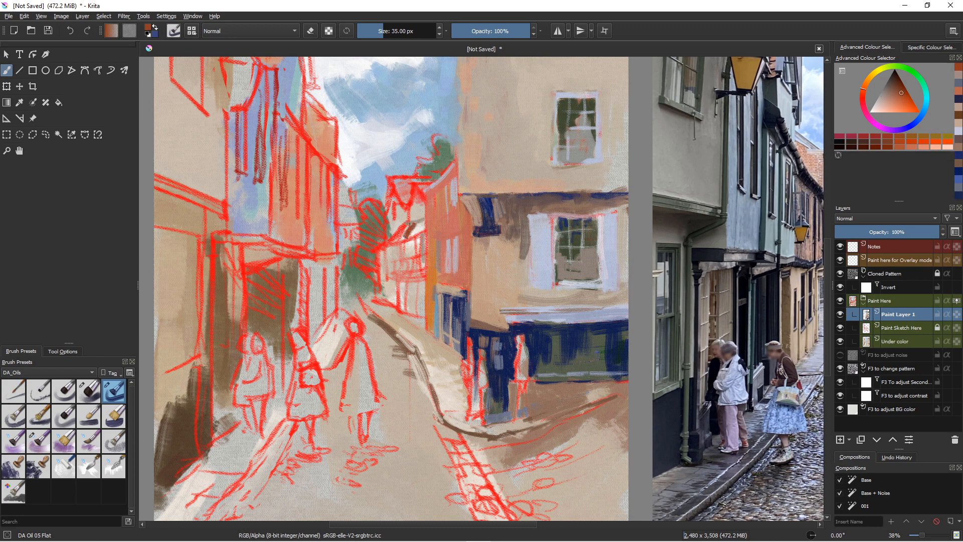
left_click(914, 120)
left_click(442, 216, "ctrl")
left_click(407, 250, "ctrl")
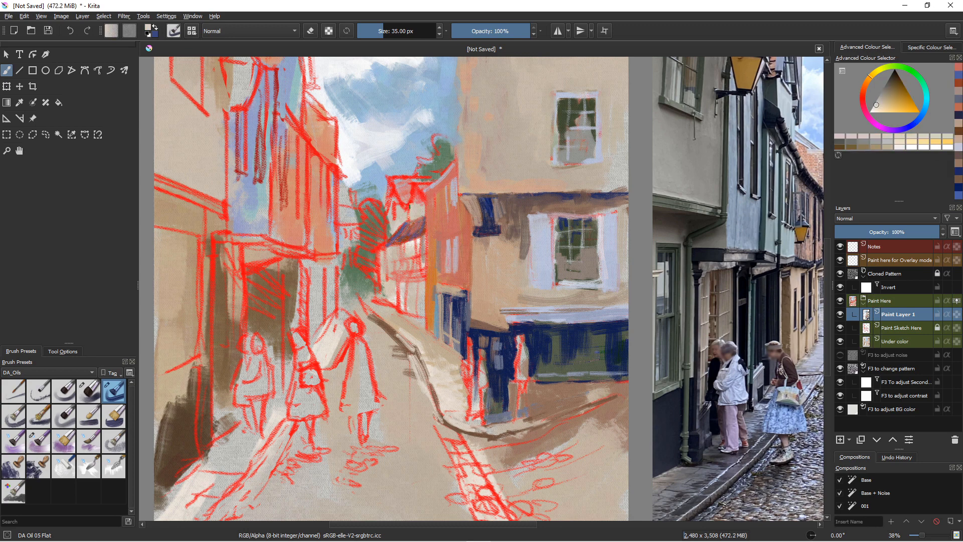
left_click(416, 256, "ctrl")
left_click_drag(404, 226, 391, 239)
Step: Paint the distant house's upper wall beneath the gables with sampled cream and shadow tones
right_click(393, 193)
left_click(294, 135)
left_click(421, 226, "ctrl")
left_click(401, 211, "ctrl")
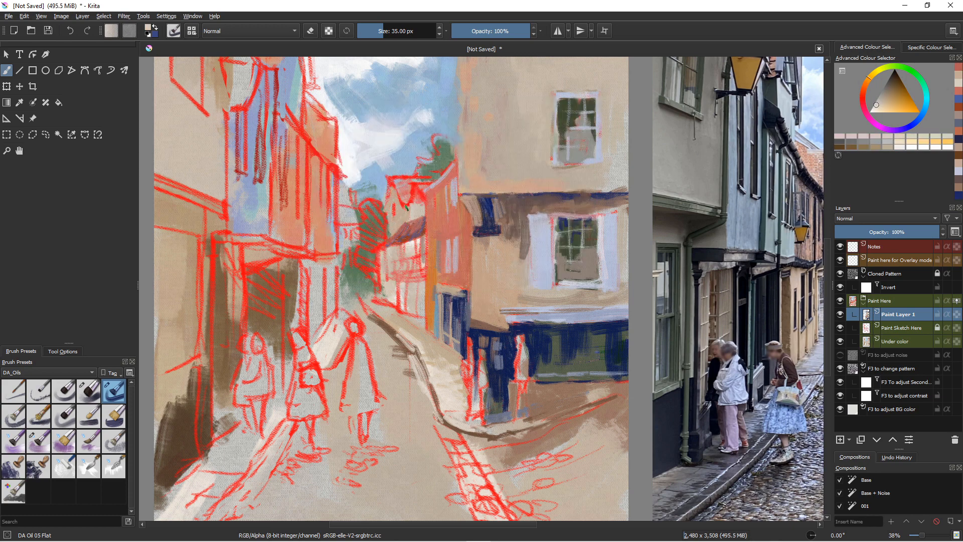
left_click_drag(426, 211, 408, 245)
left_click(403, 205, "ctrl")
Step: Define the distant house's twin gables with navy edges and sampled roof and wall colours
mouse_move(390, 183)
left_mouse_down()
mouse_move(391, 203)
mouse_move(424, 201)
mouse_move(383, 220)
left_mouse_up()
left_click(416, 166, "ctrl")
left_click(436, 195, "ctrl")
left_click(404, 201, "ctrl")
left_click(411, 223, "ctrl")
left_click(469, 197, "ctrl")
left_click(401, 216, "ctrl")
left_click(417, 193, "ctrl")
Step: Extend the distant house's cream side wall over the red sketch and trees, sampling nearby wall colours
mouse_move(389, 185)
left_mouse_down()
mouse_move(385, 235)
mouse_move(385, 226)
mouse_move(372, 242)
mouse_move(376, 267)
left_mouse_up()
left_click(401, 215, "ctrl")
left_click(399, 207, "ctrl")
left_click(399, 216, "ctrl")
left_click(382, 226, "ctrl")
left_click(399, 233, "ctrl")
left_click(389, 251, "ctrl")
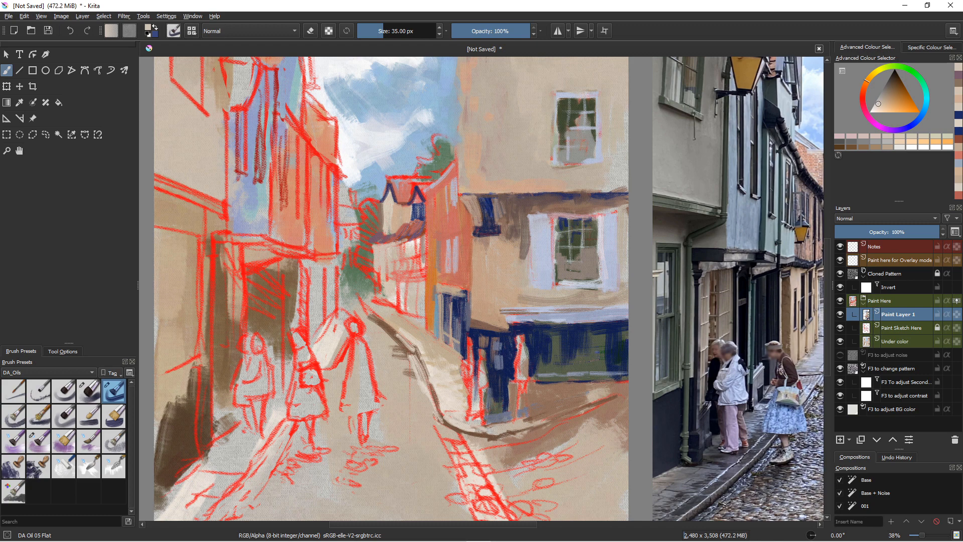
Step: Paint blue-grey window shapes beneath the distant house's gables, alternating with sampled wall colour
left_click(400, 215, "ctrl")
mouse_move(389, 230)
left_mouse_down()
mouse_move(400, 237)
mouse_move(418, 222)
left_mouse_up()
left_click(417, 216, "ctrl")
left_click(401, 215, "ctrl")
mouse_move(404, 214)
left_mouse_down()
mouse_move(406, 222)
mouse_move(387, 223)
mouse_move(419, 223)
left_mouse_up()
left_click(418, 211, "ctrl")
Step: Add fine navy timber framing and window details to the distant house with a 22 px brush
key("bracketleft")
key("bracketleft")
key("bracketleft")
left_click(398, 216, "ctrl")
left_click(389, 216)
left_click(401, 193, "ctrl")
left_click(387, 222)
left_click(418, 211, "ctrl")
left_click(419, 213, "ctrl")
left_click(418, 213, "ctrl")
left_click(419, 219)
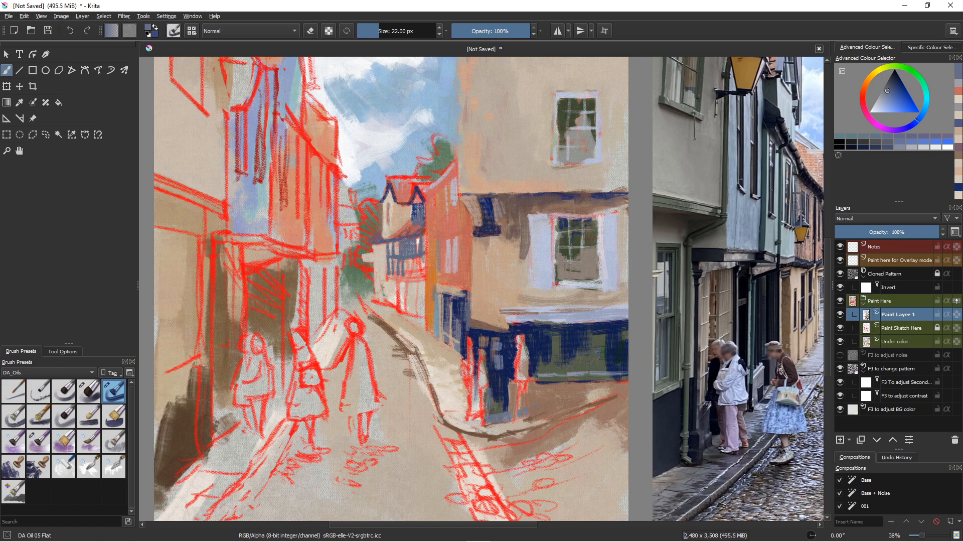
Step: Add lavender panes between the distant house's timbers and darken its ground floor with sampled navy and muted purple
left_click(450, 254, "ctrl")
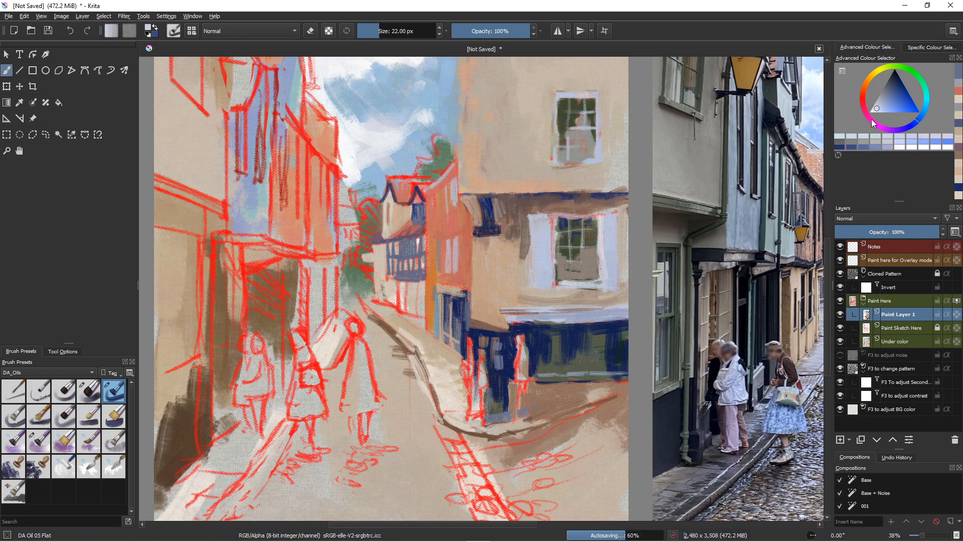
left_click(418, 269, "ctrl")
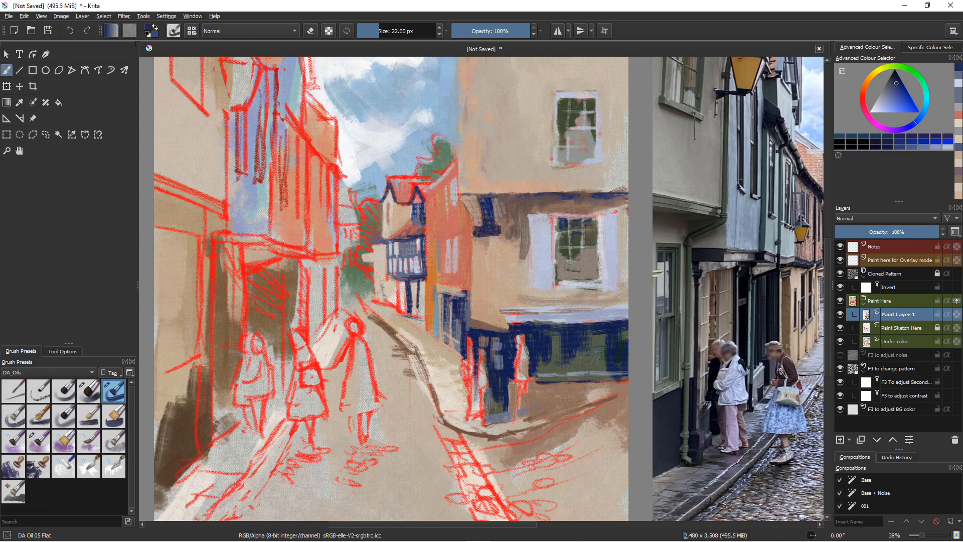
left_click(401, 299, "ctrl")
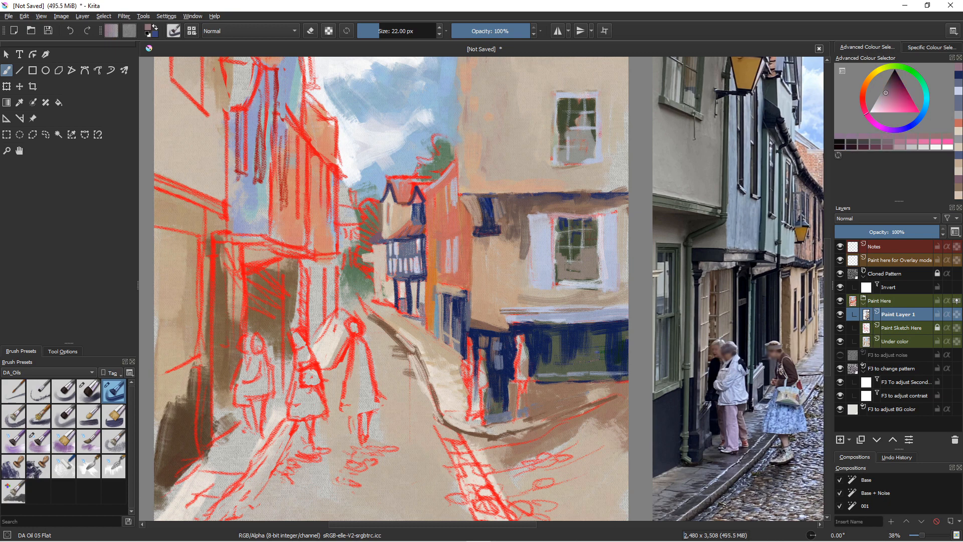
left_click(415, 325, "ctrl")
left_click(394, 309, "ctrl")
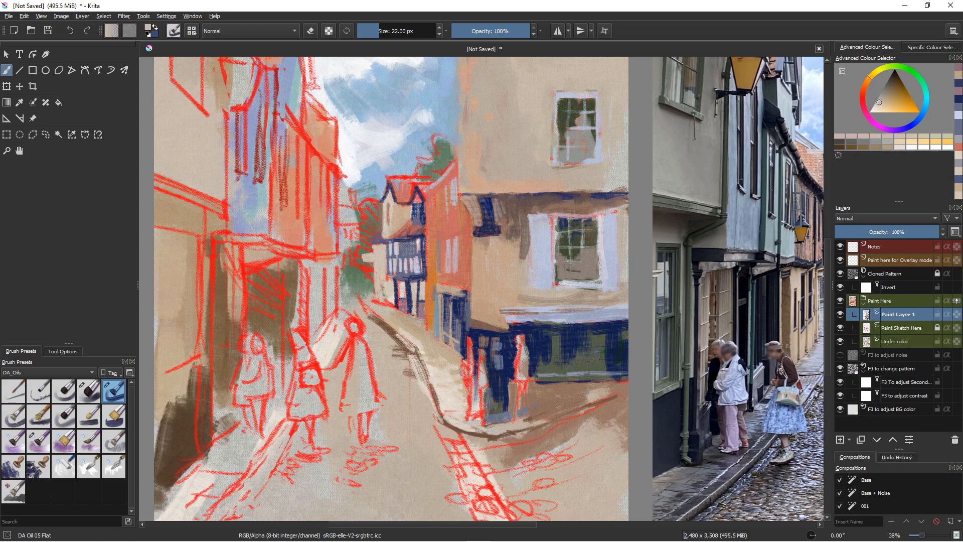
Step: Cover the red sketch lines at the base of the distant cream wall with sampled cream using a 30 px brush
left_click(380, 286, "ctrl")
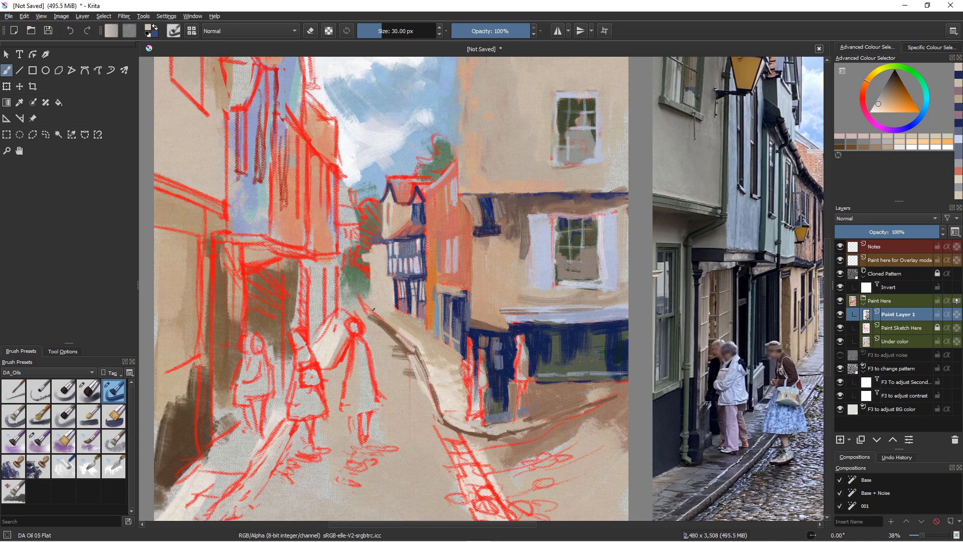
left_click(391, 313, "ctrl")
left_click(394, 310, "ctrl")
mouse_move(376, 279)
left_mouse_down()
mouse_move(384, 296)
mouse_move(369, 295)
left_mouse_up()
Step: Add small dark windows to the far cream wall and touch up its base with sampled wall and shadow tones
left_click(380, 296, "ctrl")
left_click(397, 301, "ctrl")
left_click(380, 301, "ctrl")
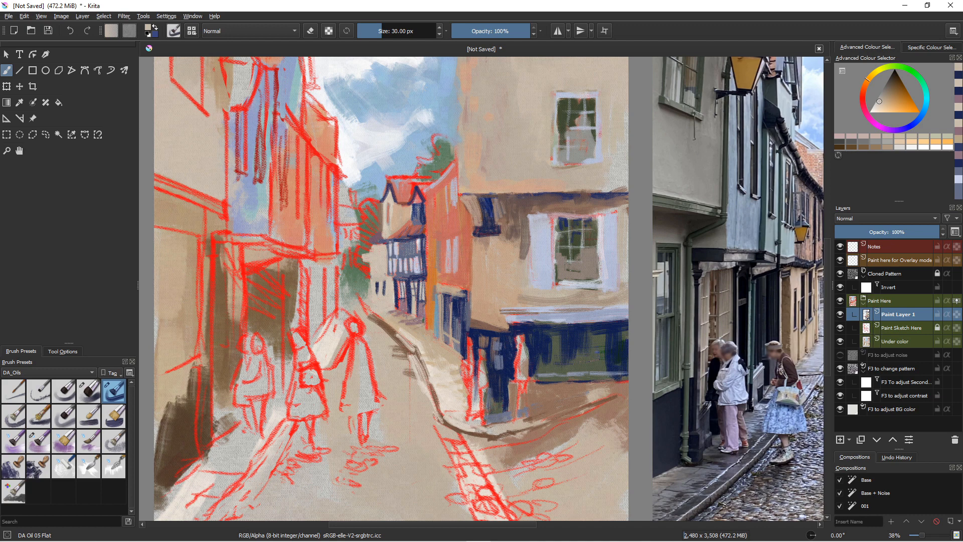
left_click(397, 307, "ctrl")
left_click(381, 303, "ctrl")
left_click(399, 303, "ctrl")
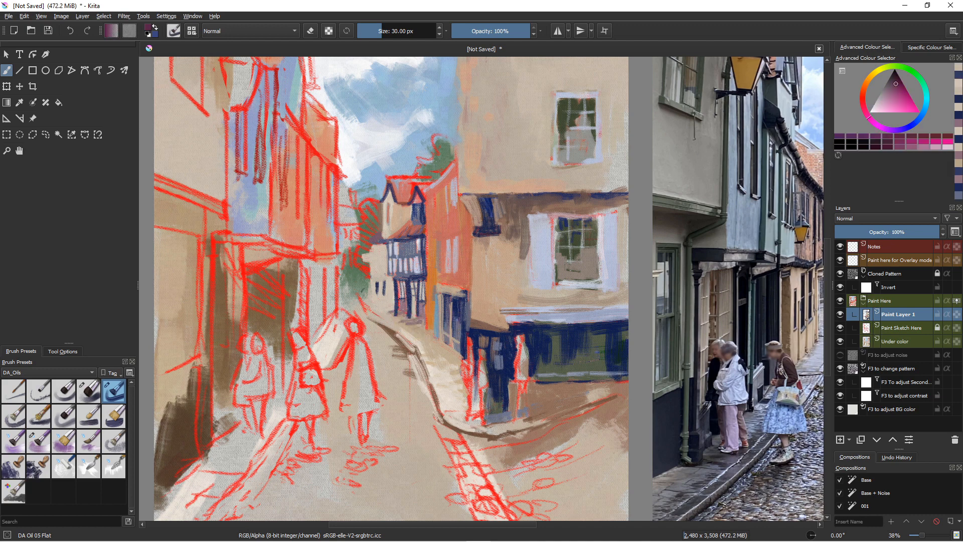
Step: Paint sampled navy and cream tones around the distant cream wall's doorway and windows with the 30 px brush
left_click(377, 277, "ctrl")
mouse_move(376, 281)
left_mouse_down()
mouse_move(376, 312)
mouse_move(374, 300)
mouse_move(388, 297)
mouse_move(416, 313)
mouse_move(404, 315)
left_mouse_up()
left_click(384, 287, "ctrl")
left_click(383, 282, "ctrl")
left_click(395, 289, "ctrl")
left_click(374, 271, "ctrl")
left_click(413, 307, "ctrl")
left_click(394, 271, "ctrl")
left_click_drag(382, 253, 383, 266)
left_click(387, 284, "ctrl")
left_click_drag(383, 254, 376, 271)
left_click(393, 271, "ctrl")
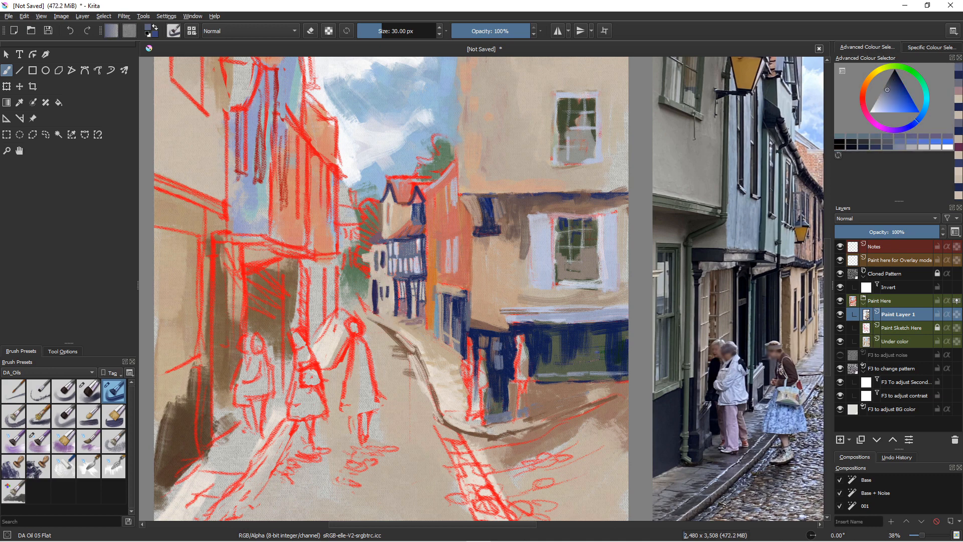
Step: Refine the distant cream wall's edges and small windows with sampled cream at 20 px and sampled navy at 11 px
left_click(374, 276, "ctrl")
scroll(357, 290, "up", 3)
left_click_drag(371, 213, 394, 220)
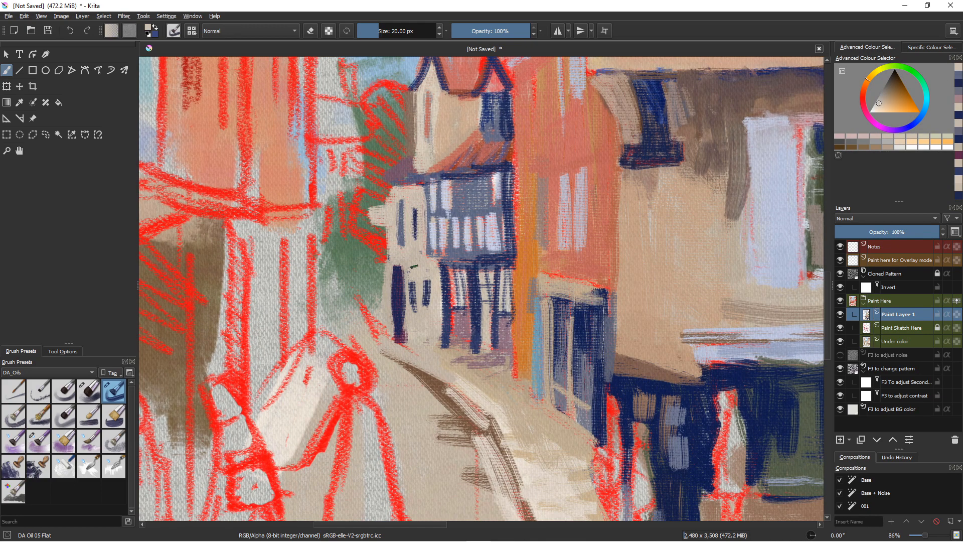
left_click_drag(419, 309, 411, 310)
left_click_drag(417, 310, 413, 310, "shift")
left_click(401, 226, "ctrl")
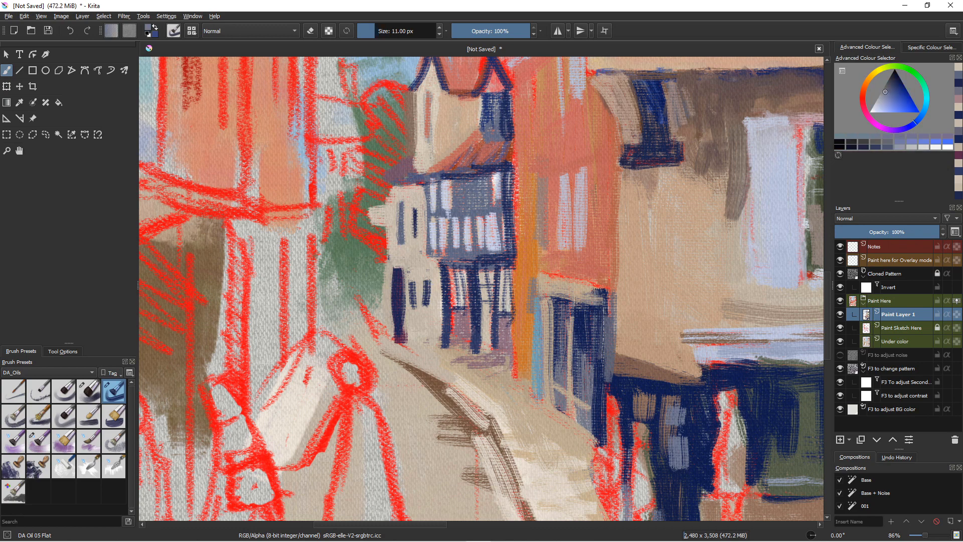
left_click_drag(404, 206, 405, 235)
left_click(401, 175, "ctrl")
left_click_drag(423, 183, 394, 184)
Step: Cover the red sketch lines over both background trees with sampled green using a 44 px brush
left_click(426, 166, "ctrl")
left_click(380, 165, "ctrl")
mouse_move(382, 168)
left_mouse_down()
mouse_move(396, 185)
mouse_move(381, 219)
left_mouse_up()
right_click(381, 185)
right_click(381, 200)
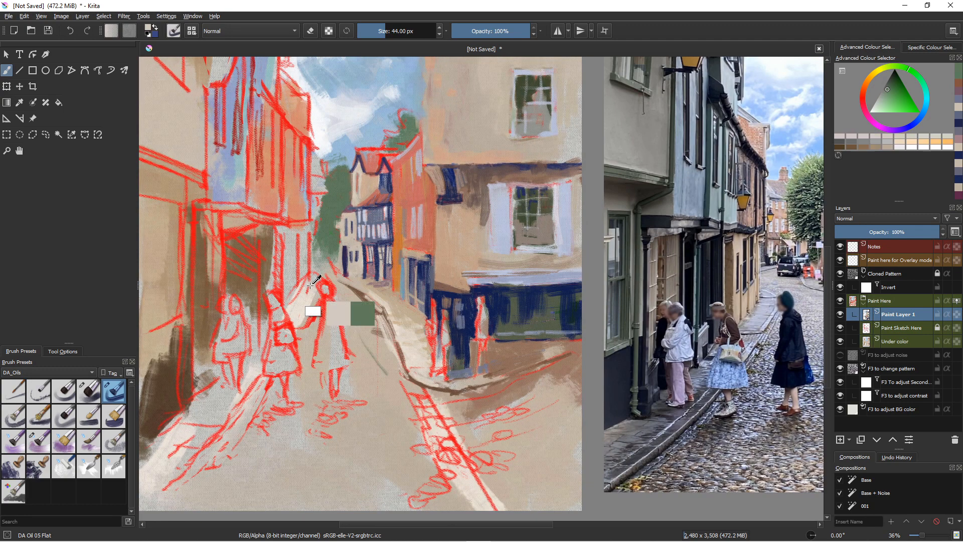
left_click(405, 118, "ctrl")
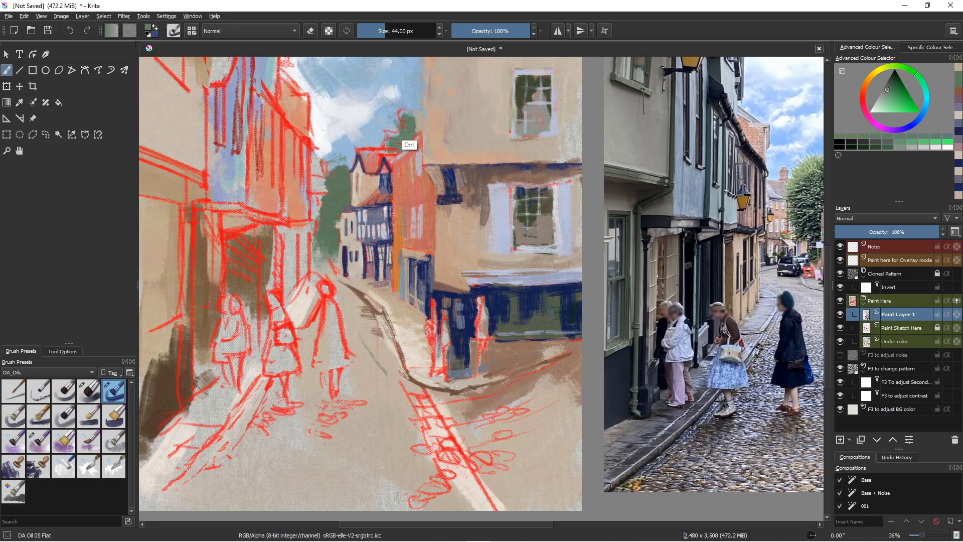
mouse_move(416, 116)
left_mouse_down()
mouse_move(394, 137)
mouse_move(406, 111)
mouse_move(376, 142)
left_mouse_up()
Step: Add lighter yellow-green foliage to the background trees with a larger DA Oil 12 Color Fade brush
key("bracketright")
key("bracketright")
key("bracketright")
key("bracketright")
key("bracketright")
key("bracketright")
key("bracketright")
key("bracketright")
left_click(38, 441)
left_click(888, 67)
left_click(886, 101)
mouse_move(345, 169)
left_mouse_down()
mouse_move(319, 215)
mouse_move(326, 203)
left_mouse_up()
Step: Model the foliage of the tree behind the narrow orange building with sampled greens and a 30 px brush
key("bracketleft")
key("bracketleft")
key("bracketleft")
key("bracketleft")
key("bracketleft")
left_click(327, 228, "ctrl")
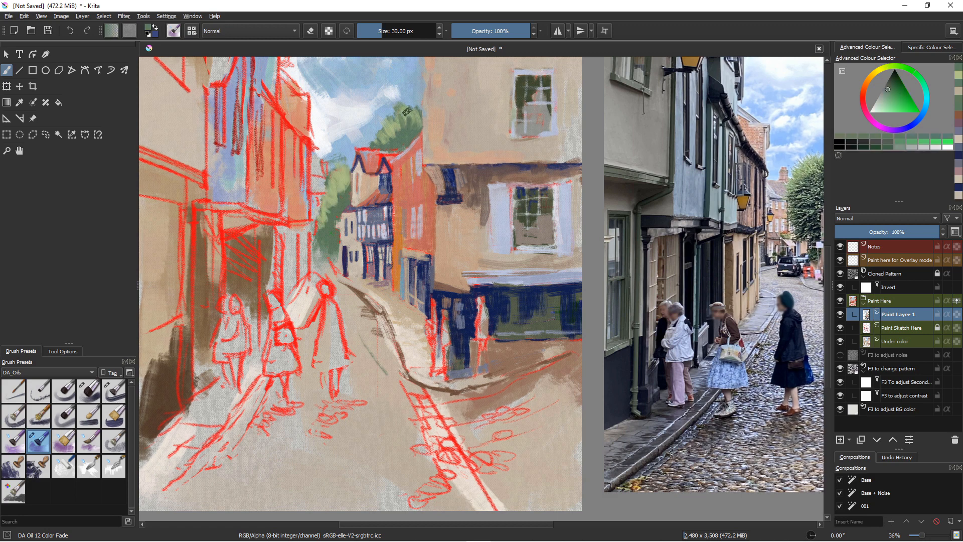
left_click_drag(407, 113, 393, 132)
left_click(396, 118, "ctrl")
left_click(387, 119, "ctrl")
left_click(377, 132, "ctrl")
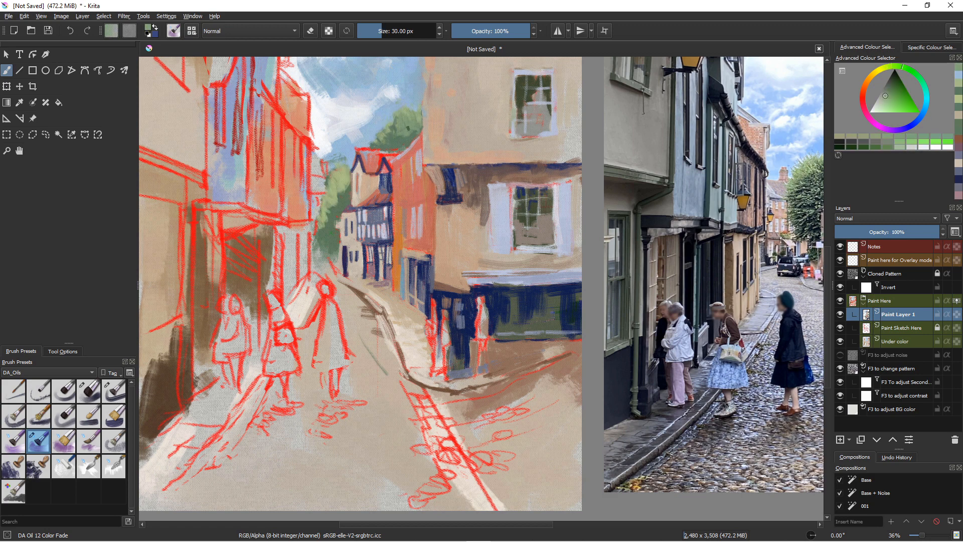
Step: Darken the lower foliage of the tree beside the distant cream wall with sampled green
left_click(340, 189, "ctrl")
left_click(334, 232, "ctrl")
left_click_drag(337, 228, 326, 255)
left_click_drag(337, 206, 326, 229)
left_click_drag(332, 207, 323, 224)
Step: Build up the tree beside the distant cream wall down to its base with a larger brush and sampled greens
key("bracketright")
key("bracketright")
key("bracketright")
key("bracketright")
key("bracketright")
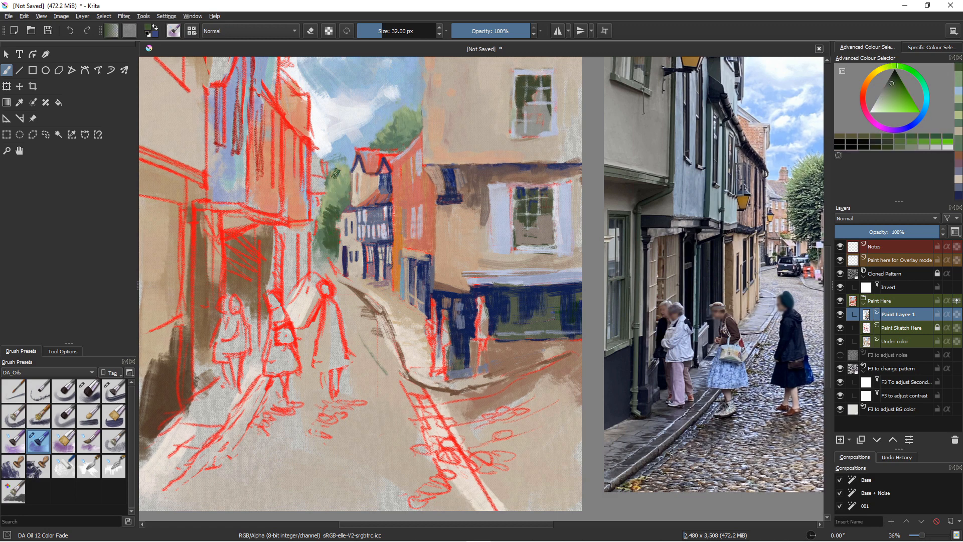
left_click(348, 184, "ctrl")
mouse_move(345, 188)
left_mouse_down()
mouse_move(327, 214)
mouse_move(344, 206)
mouse_move(327, 203)
mouse_move(328, 268)
left_mouse_up()
left_click(331, 214, "ctrl")
left_click(338, 195, "ctrl")
left_click(341, 156, "ctrl")
left_click(330, 223, "ctrl")
left_click(333, 236, "ctrl")
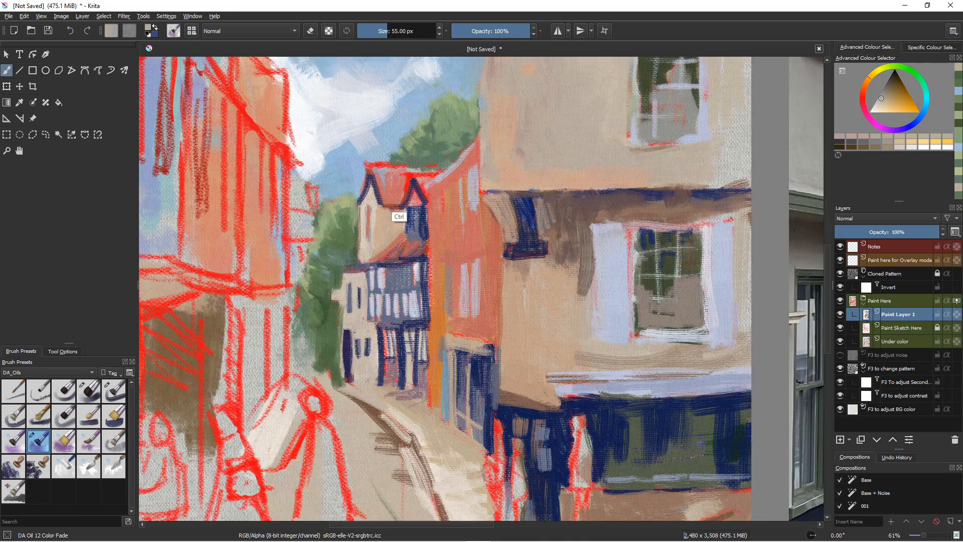
Step: Paint over the red outlines of the distant house's roofs and gables with sampled roof and wall tones
left_click(434, 217, "ctrl")
mouse_move(434, 165)
left_mouse_down()
mouse_move(373, 172)
mouse_move(403, 172)
mouse_move(390, 184)
mouse_move(414, 200)
mouse_move(372, 162)
mouse_move(377, 191)
left_mouse_up()
left_click(425, 249, "ctrl")
left_click(435, 210, "ctrl")
left_click(437, 321, "ctrl")
left_click(392, 204, "ctrl")
left_click_drag(372, 174, 364, 199)
left_click(374, 215, "ctrl")
Step: Choose a pale blue-white and brush it along the far part of the street down to the foreground
mouse_move(355, 389)
left_mouse_down("ctrl")
mouse_move(372, 415)
mouse_move(384, 412)
left_mouse_up("ctrl")
left_click(918, 118)
left_click(876, 107)
left_click(873, 109)
left_click_drag(385, 414, 419, 421)
mouse_move(351, 361)
left_mouse_down()
mouse_move(371, 391)
mouse_move(357, 362)
left_mouse_up()
left_click_drag(353, 371, 431, 502)
Step: Enlarge the brush and sweep broad pale blue-white strokes across the cobbled street foreground
left_click_drag(468, 464, 477, 464, "shift")
left_click_drag(474, 465, 456, 468)
left_click_drag(486, 436, 426, 466)
mouse_move(401, 454)
left_mouse_down()
mouse_move(352, 449)
mouse_move(296, 469)
left_mouse_up()
mouse_move(331, 479)
left_mouse_down()
mouse_move(402, 474)
mouse_move(279, 489)
left_mouse_up()
left_click_drag(401, 474, 286, 488)
left_click_drag(382, 496, 296, 502)
Step: Brush pale strokes along the pavement on the street's left side with a 68 px brush
left_click_drag(256, 441, 250, 442, "shift")
left_click_drag(280, 424, 226, 487)
left_click_drag(225, 449, 206, 470)
left_click_drag(322, 347, 308, 371)
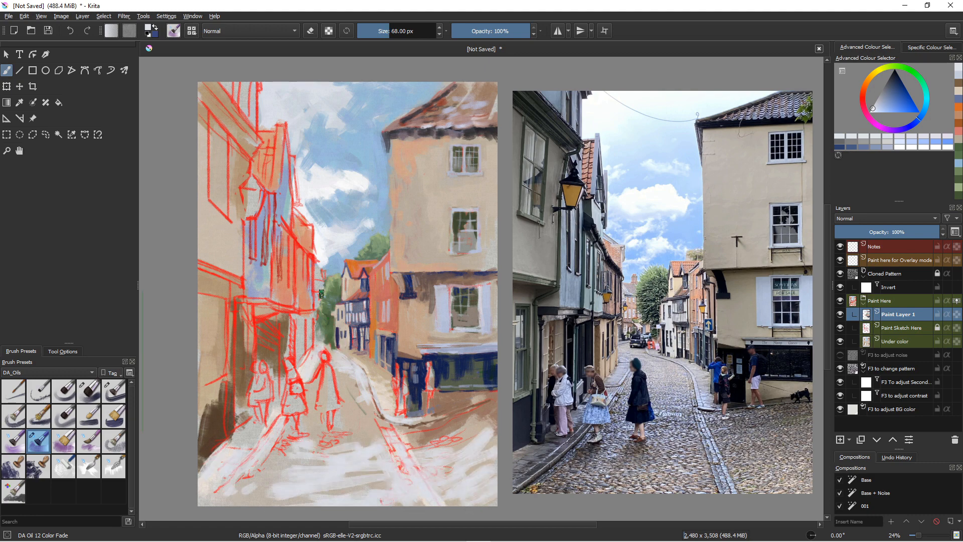
Step: Paint the recessed shopfront under the left overhang in ochre, a darker yellow-brown and sampled navy
left_click(873, 73)
left_click(891, 104)
left_click_drag(304, 321, 293, 359)
left_click(896, 85)
mouse_move(291, 317)
left_mouse_down()
mouse_move(289, 354)
mouse_move(271, 350)
left_mouse_up()
mouse_move(281, 317)
left_mouse_down()
mouse_move(252, 316)
mouse_move(250, 356)
mouse_move(288, 315)
left_mouse_up()
left_click(413, 362, "ctrl")
left_click_drag(286, 316, 282, 365)
left_click_drag(268, 322, 267, 372)
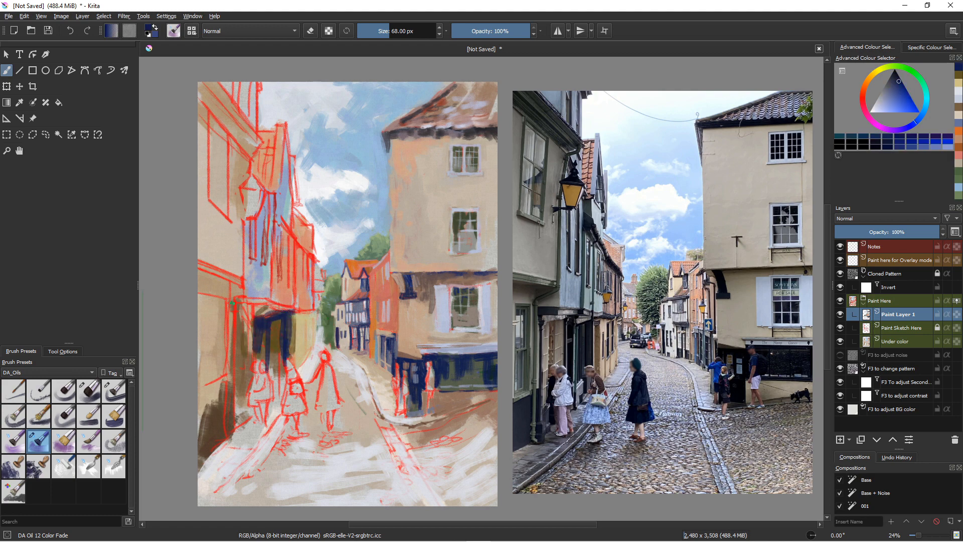
Step: Paint dark navy beams along the underside of the left-hand buildings' overhangs
left_click_drag(235, 334, 236, 302)
left_click_drag(236, 301, 314, 311)
left_click_drag(241, 281, 199, 266)
mouse_move(240, 278)
left_mouse_down()
mouse_move(224, 297)
mouse_move(199, 273)
mouse_move(235, 287)
mouse_move(226, 281)
left_mouse_up()
Step: Cover the red sketch on the nearest left building's side wall with sampled wall tones
left_click(201, 292, "ctrl")
left_click(211, 276, "ctrl")
left_click(220, 253, "ctrl")
left_click(229, 250, "ctrl")
left_click(231, 264, "ctrl")
mouse_move(233, 214)
left_mouse_down()
mouse_move(233, 261)
mouse_move(239, 250)
left_mouse_up()
left_click_drag(232, 148, 237, 264)
left_click(231, 228, "ctrl")
Step: Texture the nearest left building's wall with sampled tones using the DA Oil 11 Rake Wet brush at 100 px
key("/")
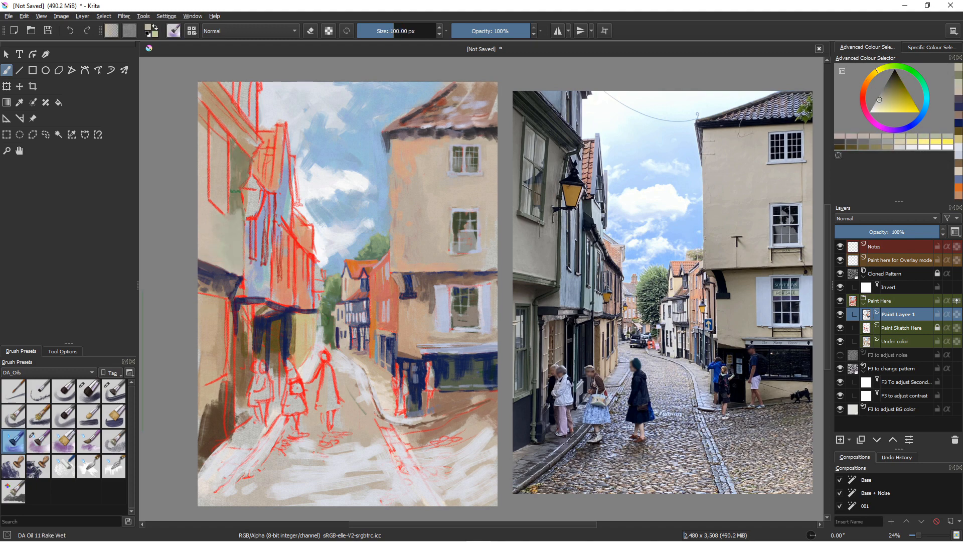
left_click(234, 195, "ctrl")
left_click_drag(201, 203, 225, 221)
left_click(209, 229, "ctrl")
left_click(213, 213, "ctrl")
mouse_move(204, 123)
left_mouse_down()
mouse_move(201, 200)
mouse_move(236, 213)
mouse_move(260, 266)
left_mouse_up()
Step: Brush sampled pale lavender vertically over the blue facade of the second left building
left_click(253, 269, "ctrl")
left_click(259, 251, "ctrl")
mouse_move(261, 266)
left_mouse_down()
mouse_move(255, 220)
mouse_move(245, 282)
left_mouse_up()
left_click_drag(268, 200, 266, 220)
left_click_drag(277, 163, 284, 226)
left_click_drag(285, 158, 291, 235)
Step: Paint the nearest left building's eaves in dark olive, extending them down towards the second building
left_click(216, 220, "ctrl")
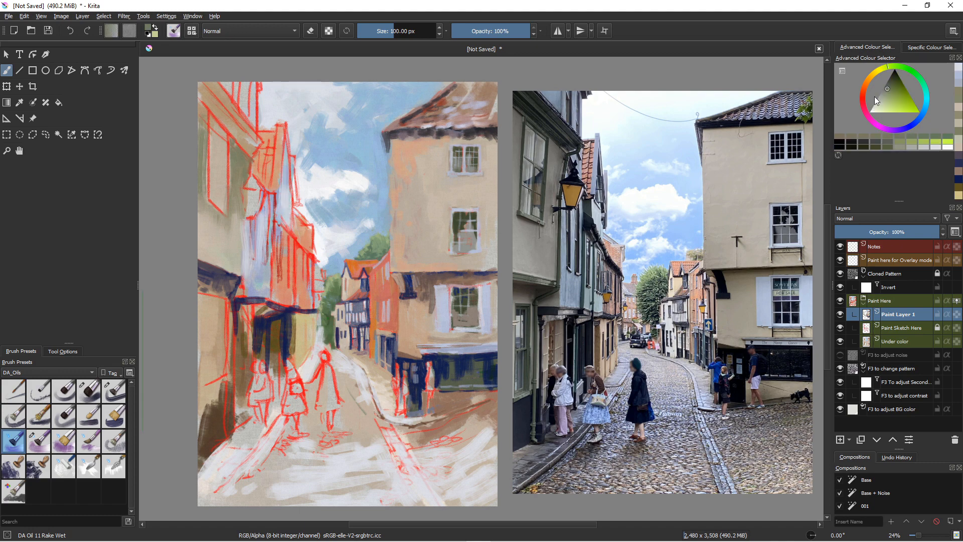
left_click(203, 118, "ctrl")
left_click_drag(203, 91, 255, 143)
left_click_drag(217, 91, 254, 151)
left_click_drag(237, 84, 241, 108)
left_click_drag(251, 166, 274, 197)
Step: Paint the left gable's side in sampled blue-grey and cover the orange roof beside it with sampled tones
left_click(260, 213, "ctrl")
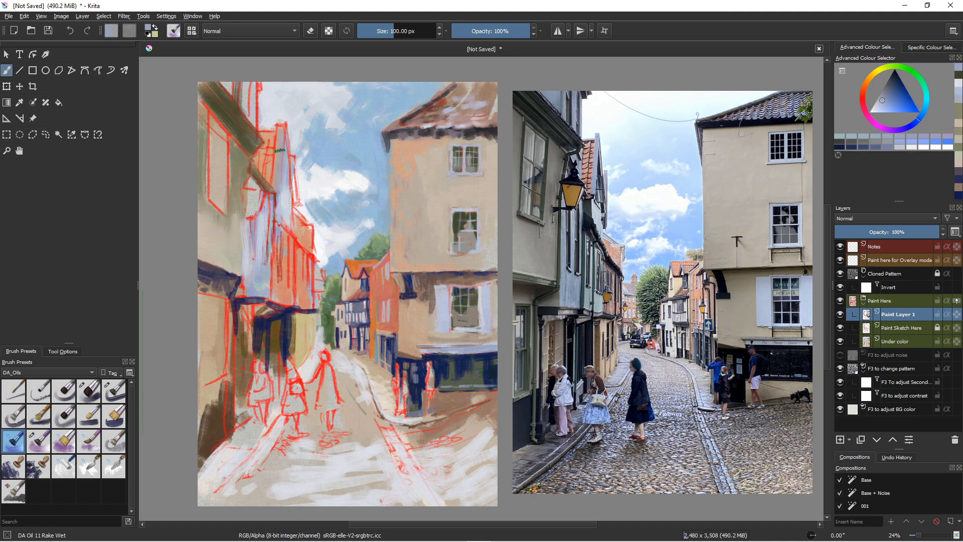
left_click_drag(279, 151, 292, 207)
left_click(262, 152, "ctrl")
left_click(266, 146, "ctrl")
mouse_move(268, 134)
left_mouse_down()
mouse_move(261, 176)
mouse_move(285, 123)
mouse_move(294, 198)
mouse_move(273, 173)
mouse_move(262, 177)
left_mouse_up()
left_click(276, 114, "ctrl")
Step: Add sampled roof and facade tones to the second left building with the DA Oil 05 Flat brush at 78 px
left_click(113, 390)
left_click(283, 132, "ctrl")
left_click(267, 153, "ctrl")
left_click(271, 187, "ctrl")
left_click_drag(269, 195, 271, 220)
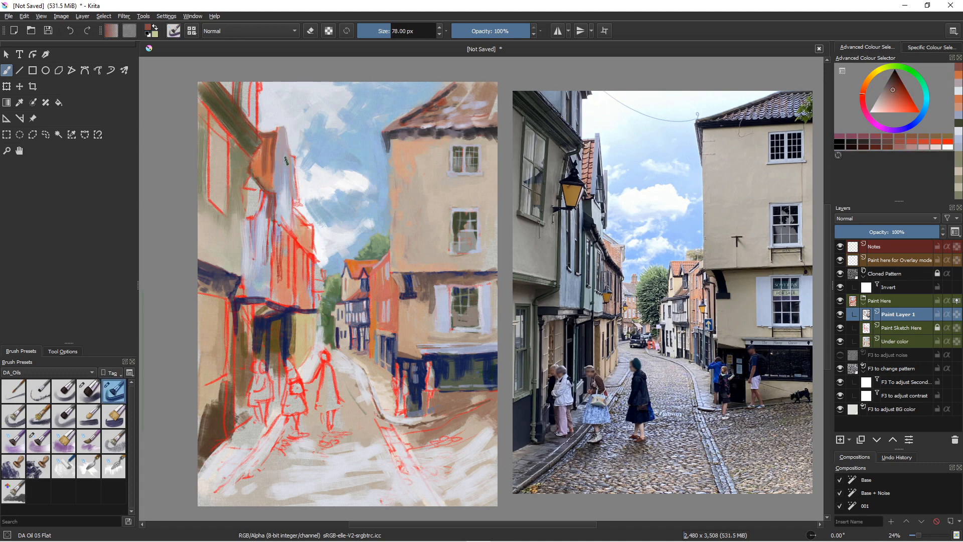
Step: Brush sampled tones over the second left building's roof edge and gable, continuing down the orange facade beyond it
left_click(285, 173, "ctrl")
mouse_move(284, 158)
left_mouse_down()
mouse_move(301, 210)
mouse_move(243, 153)
left_mouse_up()
left_click(293, 163, "ctrl")
mouse_move(284, 144)
left_mouse_down()
mouse_move(280, 219)
mouse_move(323, 230)
left_mouse_up()
left_click(273, 317, "ctrl")
left_click_drag(274, 216, 317, 263)
left_click(323, 236, "ctrl")
mouse_move(309, 225)
left_mouse_down()
mouse_move(315, 254)
mouse_move(316, 215)
mouse_move(287, 233)
mouse_move(286, 303)
left_mouse_up()
Step: Paint long vertical strokes of sampled tones down the orange facade beyond the second left building
left_click(297, 213, "ctrl")
left_click(337, 245, "ctrl")
left_click(236, 230, "ctrl")
left_click(288, 265, "ctrl")
left_click_drag(287, 242, 278, 303)
left_click(288, 227, "ctrl")
left_click(290, 220, "ctrl")
mouse_move(293, 233)
left_mouse_down()
mouse_move(292, 220)
mouse_move(287, 236)
mouse_move(307, 253)
mouse_move(308, 302)
left_mouse_up()
Step: Refine the far orange facade with narrow vertical strokes in sampled colours, using the brush at 55 px
left_click(296, 240, "ctrl")
left_click(296, 258, "ctrl")
left_click(304, 264, "ctrl")
left_click(310, 258, "ctrl")
key("ctrl+z")
left_click_drag(305, 266, 290, 267, "shift")
mouse_move(310, 260)
left_mouse_down()
mouse_move(313, 300)
mouse_move(304, 285)
left_mouse_up()
left_click_drag(296, 249, 297, 279)
Step: Paint dark vertical timber strokes on the second left building's upper facade with a sampled dark tone
left_click(284, 321, "ctrl")
mouse_move(278, 225)
left_mouse_down()
mouse_move(280, 287)
mouse_move(269, 300)
left_mouse_up()
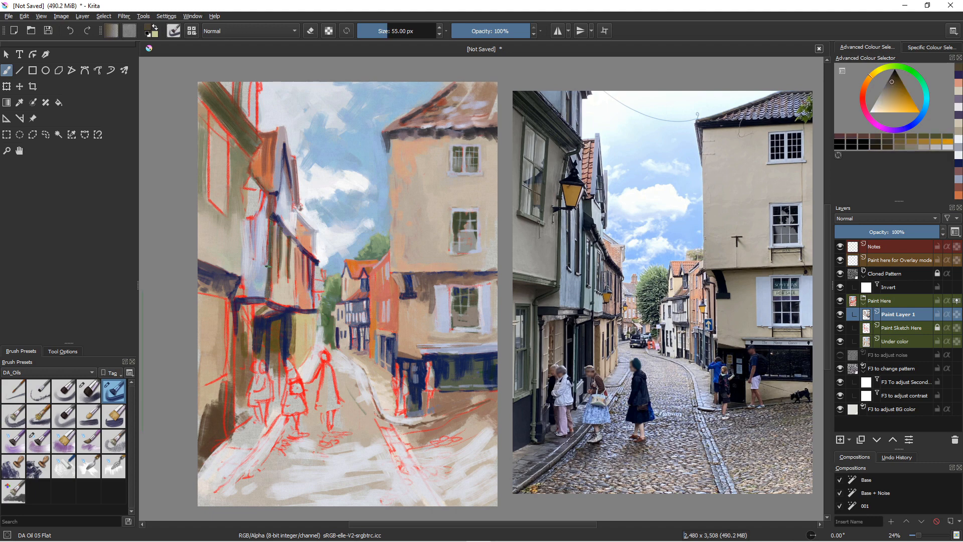
left_click_drag(269, 245, 269, 299)
left_click(272, 226, "ctrl")
mouse_move(272, 210)
left_mouse_down()
mouse_move(290, 232)
mouse_move(250, 255)
left_mouse_up()
mouse_move(262, 209)
left_mouse_down()
mouse_move(258, 260)
mouse_move(249, 266)
left_mouse_up()
Step: Extend a sampled tone diagonally along the second left facade and touch up its junction with the orange house
left_click(249, 268, "ctrl")
mouse_move(254, 219)
left_mouse_down()
mouse_move(253, 248)
mouse_move(286, 286)
left_mouse_up()
left_click(301, 269, "ctrl")
left_click(288, 265, "ctrl")
left_click(293, 271, "ctrl")
left_click_drag(278, 277, 277, 284)
left_click(303, 286, "ctrl")
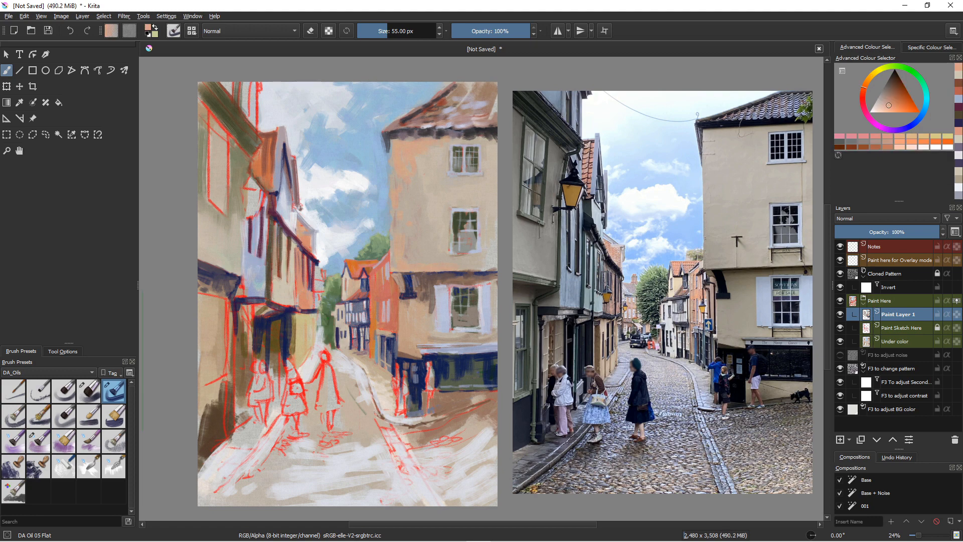
Step: Outline the upper window of the nearest left building in sampled dark olive, covering the red sketch lines
left_click(235, 131, "ctrl")
left_click_drag(230, 131, 226, 210)
mouse_move(207, 104)
left_mouse_down()
mouse_move(228, 214)
mouse_move(228, 130)
left_mouse_up()
left_click_drag(209, 159, 209, 200)
left_click_drag(228, 196, 227, 209)
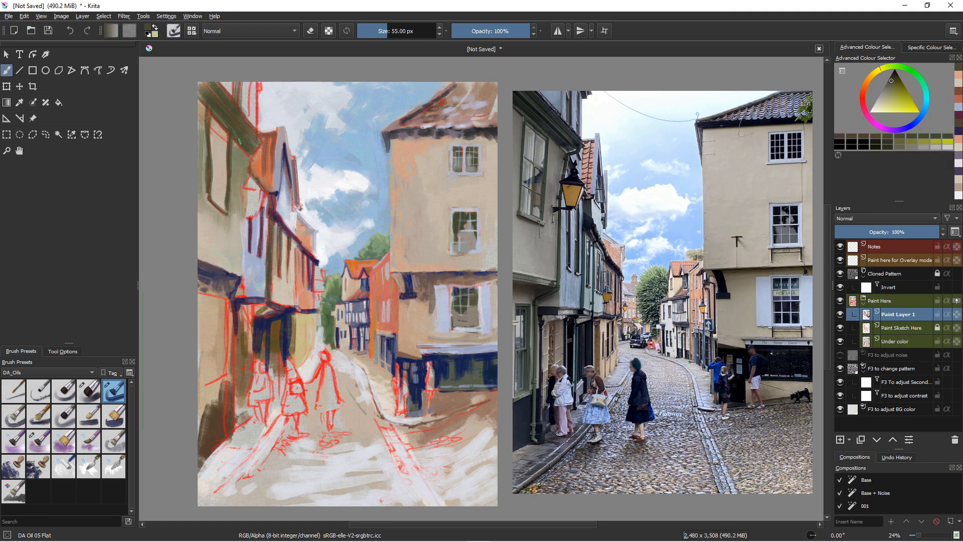
Step: Fill the nearest left building's upper window with sampled rust orange and beige
left_click(265, 150, "ctrl")
left_click(258, 162, "ctrl")
mouse_move(226, 168)
left_mouse_down()
mouse_move(219, 202)
mouse_move(215, 177)
left_mouse_up()
left_click(203, 173, "ctrl")
left_click_drag(216, 117, 225, 141)
left_click_drag(211, 148, 210, 177)
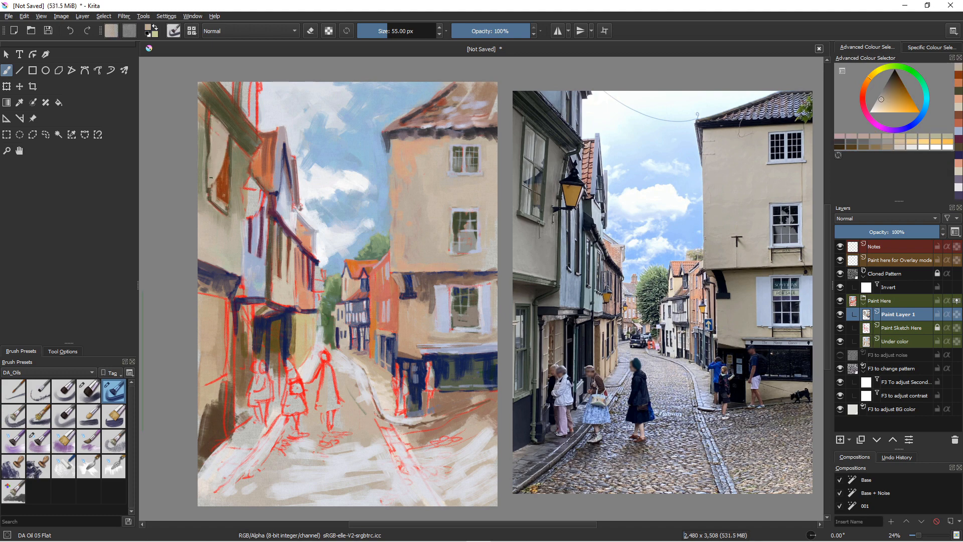
Step: Switch to the DA Oil 11 Rake Wet brush and add dark olive beside the upper window and down the nearest left wall
left_click(208, 151, "ctrl")
left_click(221, 166, "ctrl")
left_click(241, 113, "ctrl")
left_click(228, 98, "ctrl")
key("slash")
left_click_drag(205, 134, 204, 157)
left_click_drag(236, 211, 238, 246)
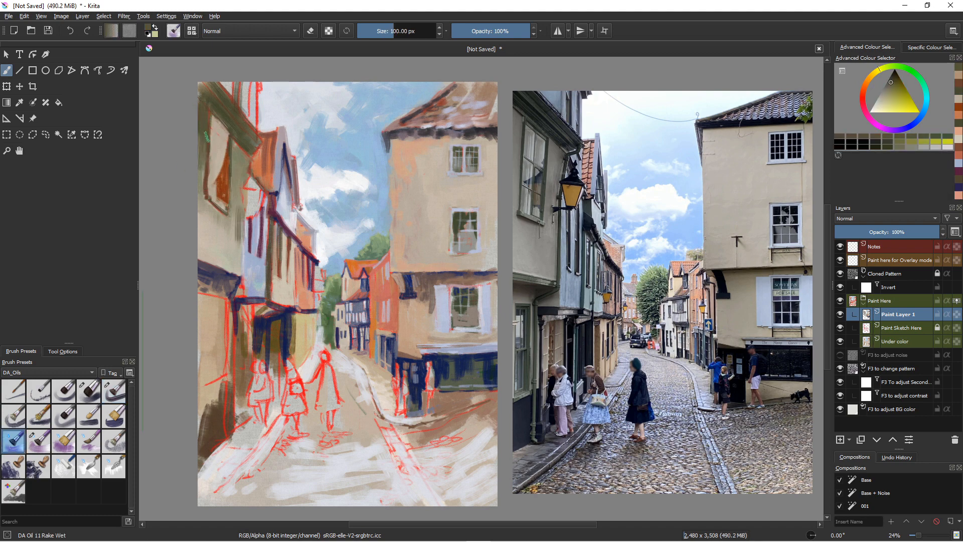
Step: Paint the nearest upper window in pale yellow and its frame and nearby wall edge in olive, reducing the brush to 44 px
left_click(883, 106)
mouse_move(216, 122)
left_mouse_down()
mouse_move(224, 196)
mouse_move(221, 212)
mouse_move(211, 211)
left_mouse_up()
left_click(894, 88)
left_click_drag(209, 207, 225, 215)
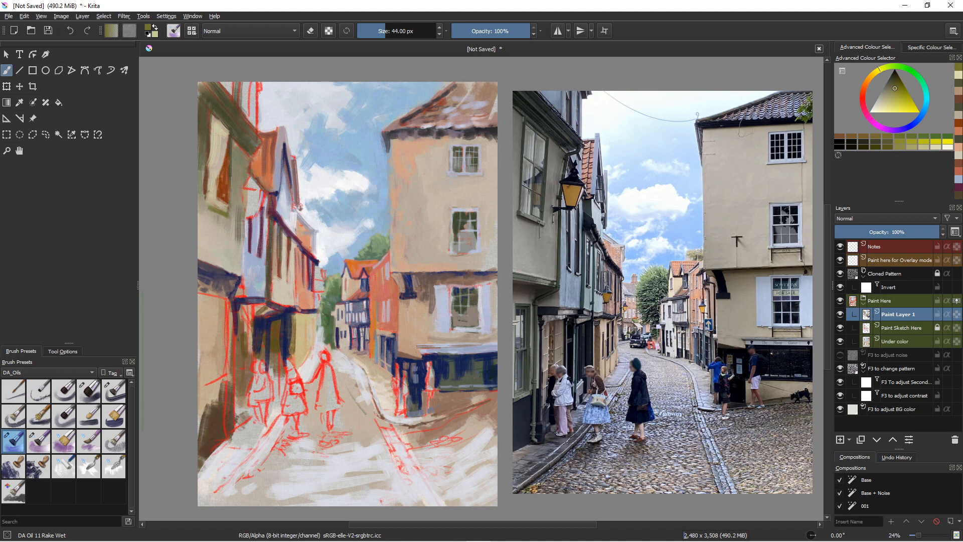
mouse_move(225, 149)
left_mouse_down()
mouse_move(216, 178)
mouse_move(242, 188)
left_mouse_up()
Step: Paint the street lamp and the upper window's dark bars and sill in sampled navy, reducing the brush to 20 px
left_click(273, 193, "ctrl")
mouse_move(250, 175)
left_mouse_down()
mouse_move(261, 187)
mouse_move(253, 163)
left_mouse_up()
mouse_move(254, 149)
left_mouse_down()
mouse_move(228, 116)
mouse_move(256, 144)
left_mouse_up()
mouse_move(209, 112)
left_mouse_down()
mouse_move(209, 147)
mouse_move(219, 164)
left_mouse_up()
left_click_drag(241, 153, 229, 153, "shift")
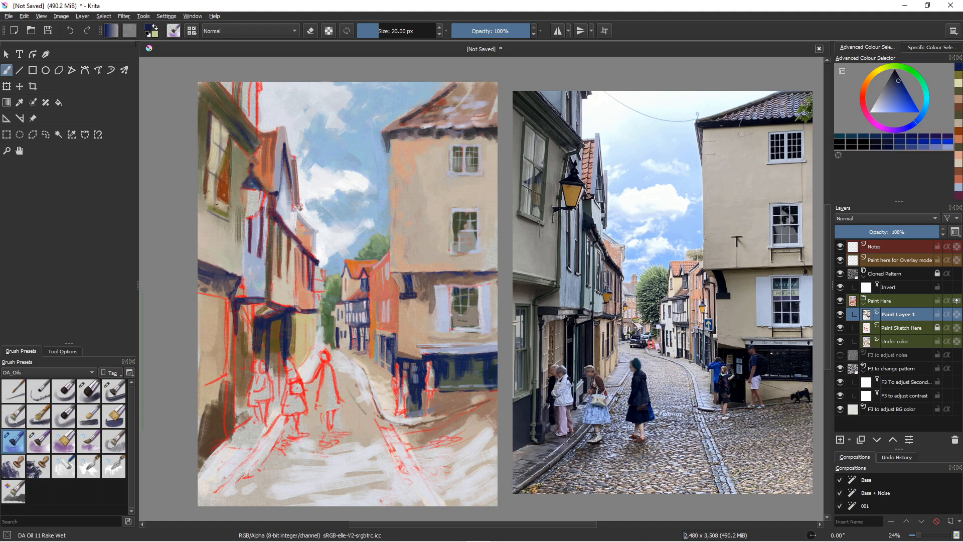
left_click_drag(217, 205, 218, 205, "shift")
left_click_drag(206, 209, 225, 219)
mouse_move(263, 191)
left_mouse_down()
mouse_move(255, 217)
mouse_move(246, 214)
left_mouse_up()
left_click_drag(247, 218, 255, 218)
Step: Darken the far-left doorways, then brush sampled tones down the nearest left building's far edge at 41 px
left_click_drag(307, 313, 302, 343)
left_click_drag(304, 331, 307, 331, "shift")
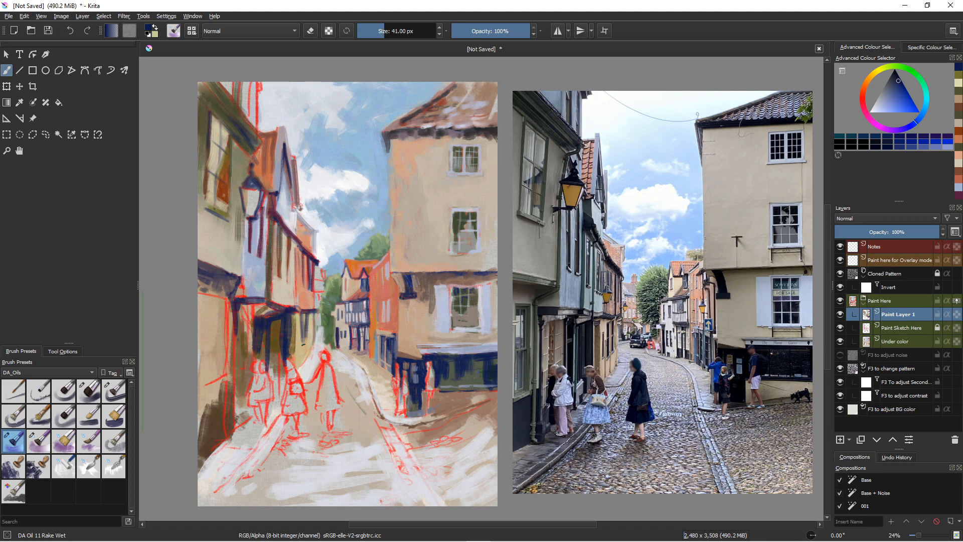
left_click(307, 326, "ctrl")
left_click(234, 316, "ctrl")
left_click(237, 261, "ctrl")
mouse_move(240, 310)
left_mouse_down()
mouse_move(262, 307)
mouse_move(237, 281)
mouse_move(244, 232)
left_mouse_up()
left_click(245, 231, "ctrl")
mouse_move(243, 288)
left_mouse_down()
mouse_move(223, 300)
mouse_move(229, 396)
left_mouse_up()
Step: Lay vertical strokes of sampled tones over the ground-floor doorways between the two nearest left buildings
left_click(219, 306, "ctrl")
left_click_drag(241, 313, 241, 382)
left_click_drag(263, 323, 246, 412)
left_click(262, 323, "ctrl")
mouse_move(234, 302)
left_mouse_down()
mouse_move(282, 311)
mouse_move(274, 301)
mouse_move(245, 299)
mouse_move(240, 358)
left_mouse_up()
left_click(249, 272, "ctrl")
left_click(242, 303, "ctrl")
left_click(231, 314, "ctrl")
left_click(246, 304, "ctrl")
Step: Switch back to DA Oil 05 Flat and paint sampled beige on the second left building's ground floor, reducing the brush to 28 px
key("/")
left_click(268, 297, "ctrl")
left_click(266, 301, "ctrl")
left_click(253, 314, "ctrl")
left_click(268, 306, "ctrl")
left_click(274, 301, "ctrl")
left_click_drag(247, 315, 251, 365)
left_click(250, 331, "ctrl")
left_click_drag(251, 331, 237, 331, "shift")
left_click(250, 331)
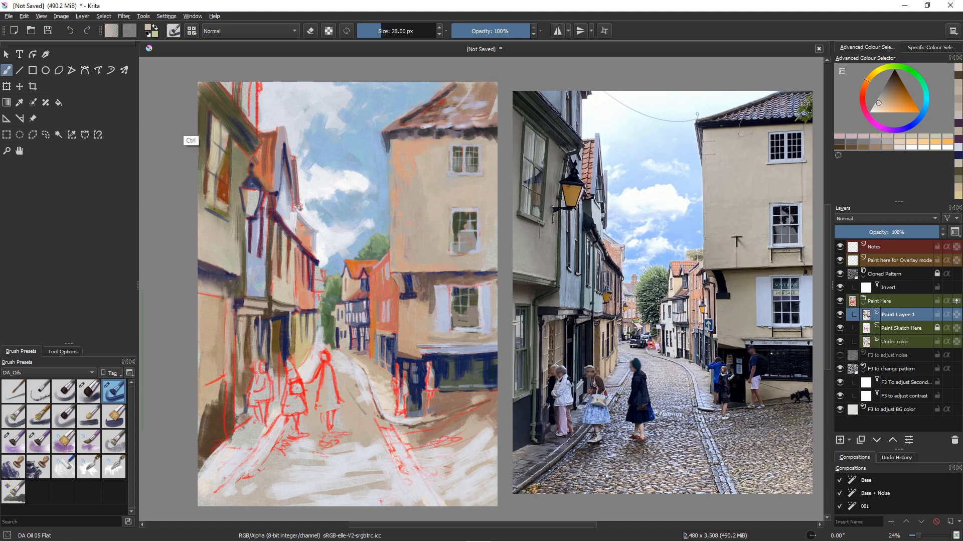
Step: Cover the nearest left building's ground-floor wall with sampled tones using a larger 84 px brush
left_click(205, 146, "ctrl")
left_click_drag(211, 297, 236, 297, "shift")
mouse_move(199, 295)
left_mouse_down()
mouse_move(223, 300)
mouse_move(234, 369)
mouse_move(222, 376)
left_mouse_up()
key("ctrl+z")
left_click_drag(222, 377, 201, 384)
left_click(217, 281, "ctrl")
left_click_drag(208, 306, 207, 351)
mouse_move(211, 315)
left_mouse_down()
mouse_move(225, 398)
mouse_move(215, 400)
left_mouse_up()
Step: Work sampled wall and pavement tones into the lower part of the nearest left building
left_click(425, 402, "ctrl")
left_click(416, 403, "ctrl")
left_click(216, 419, "ctrl")
left_click(250, 409, "ctrl")
left_click(213, 313, "ctrl")
left_click(206, 402, "ctrl")
left_click(212, 362, "ctrl")
left_click(222, 343, "ctrl")
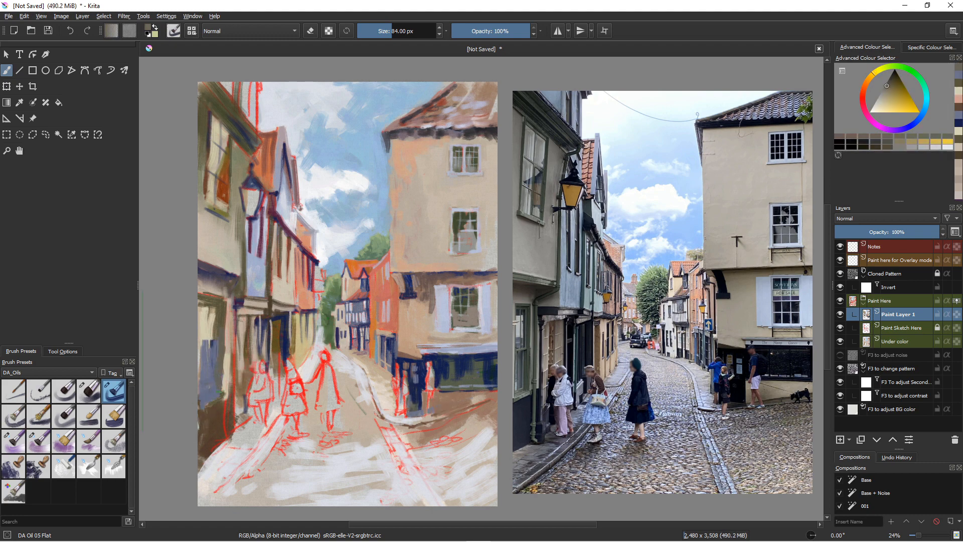
left_click_drag(202, 361, 209, 359)
Step: Define the nearest left building's ground-floor window and far lower edge in sampled tones with the brush at 59 px
left_click(210, 321, "ctrl")
mouse_move(211, 357)
left_mouse_down("shift")
mouse_move(220, 354)
mouse_move(199, 401)
left_mouse_up("shift")
left_click_drag(201, 404, 222, 400)
mouse_move(200, 295)
left_mouse_down()
mouse_move(225, 296)
mouse_move(240, 376)
mouse_move(236, 425)
left_mouse_up()
left_click(218, 313, "ctrl")
left_click(281, 324, "ctrl")
mouse_move(242, 380)
left_mouse_down()
mouse_move(250, 415)
mouse_move(235, 432)
left_mouse_up()
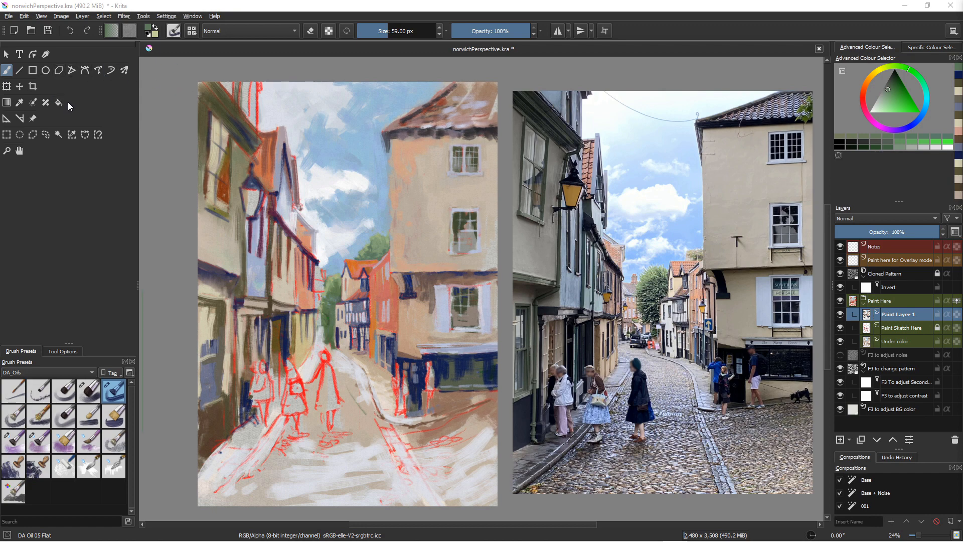
Step: Paint the upper structure behind the nearest left eaves in sampled pale tones and a mid steel blue
left_click(255, 259, "ctrl")
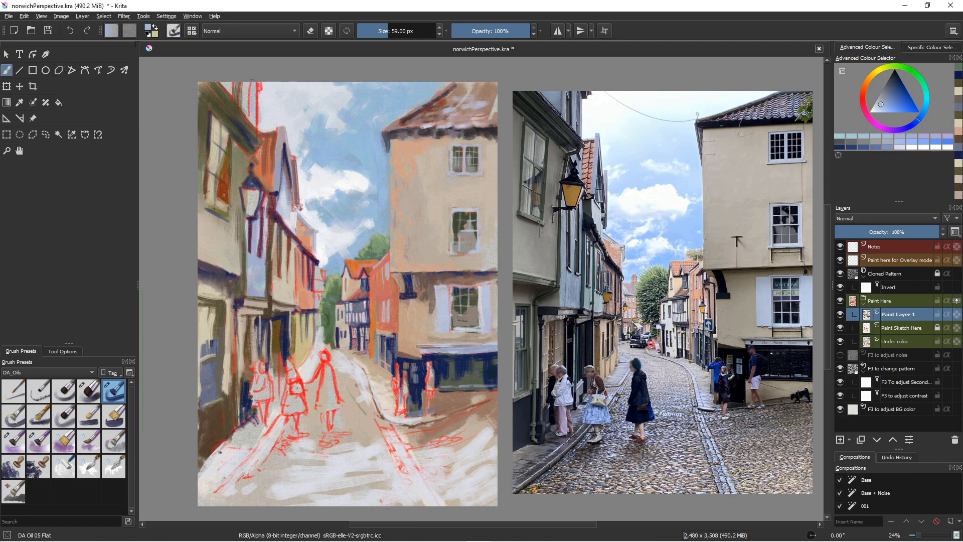
left_click_drag(253, 103, 257, 110)
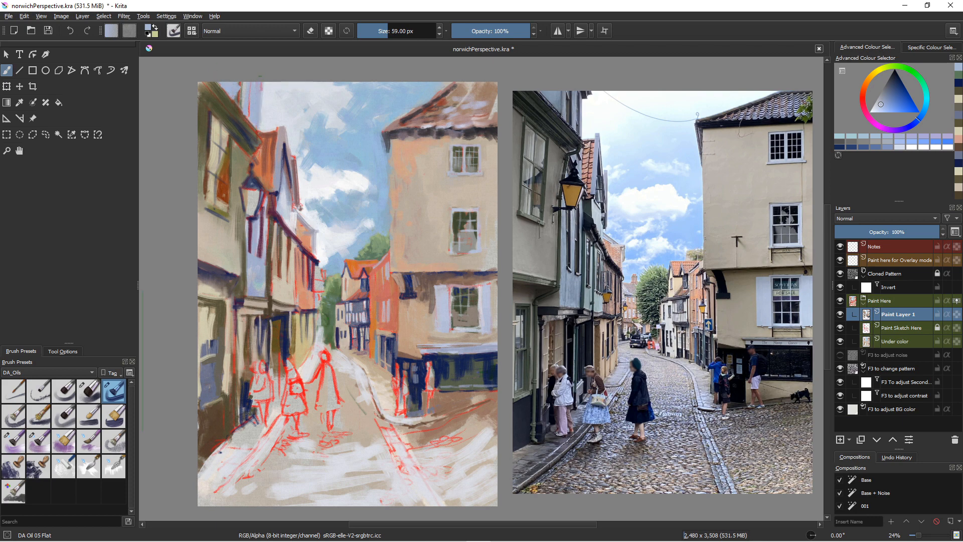
left_click(262, 94, "ctrl")
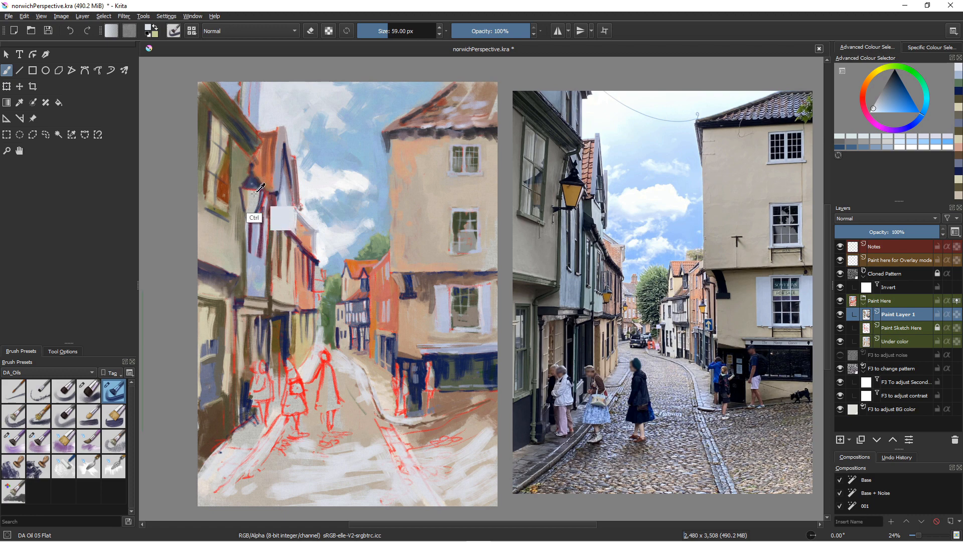
left_click(889, 96)
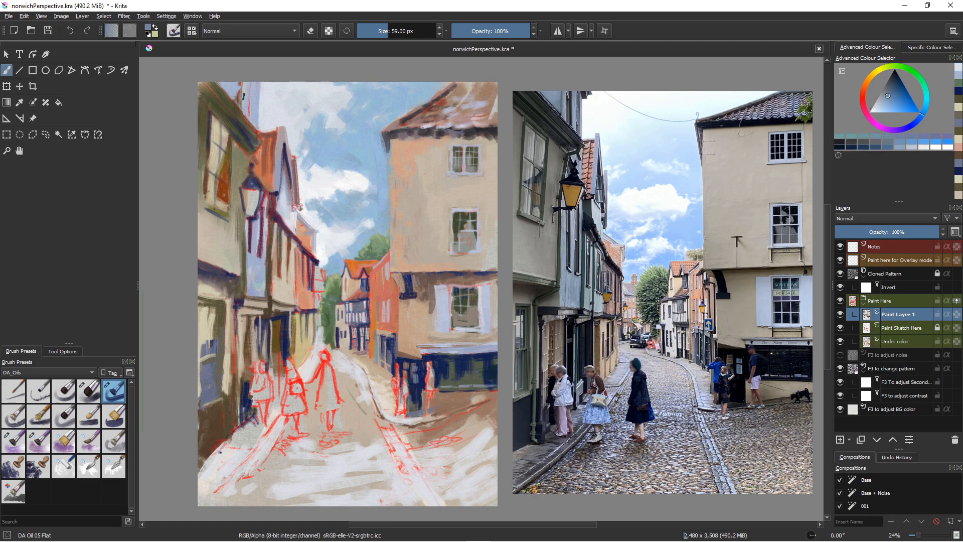
left_click_drag(250, 84, 253, 113)
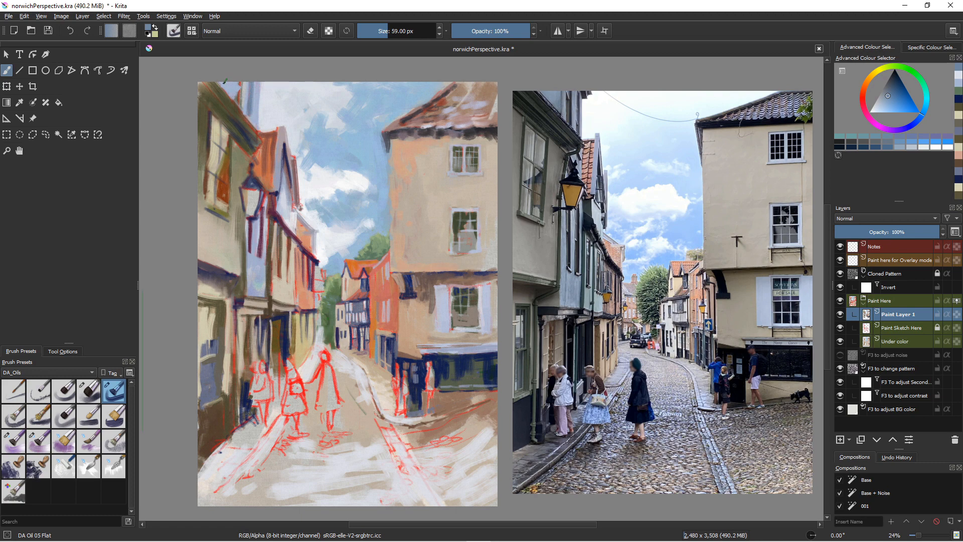
right_click(240, 81)
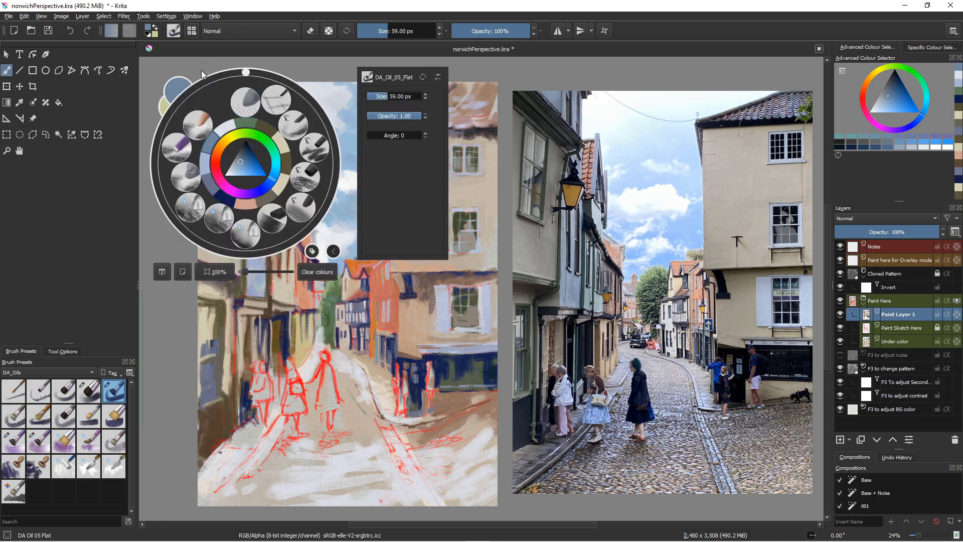
left_click(154, 112)
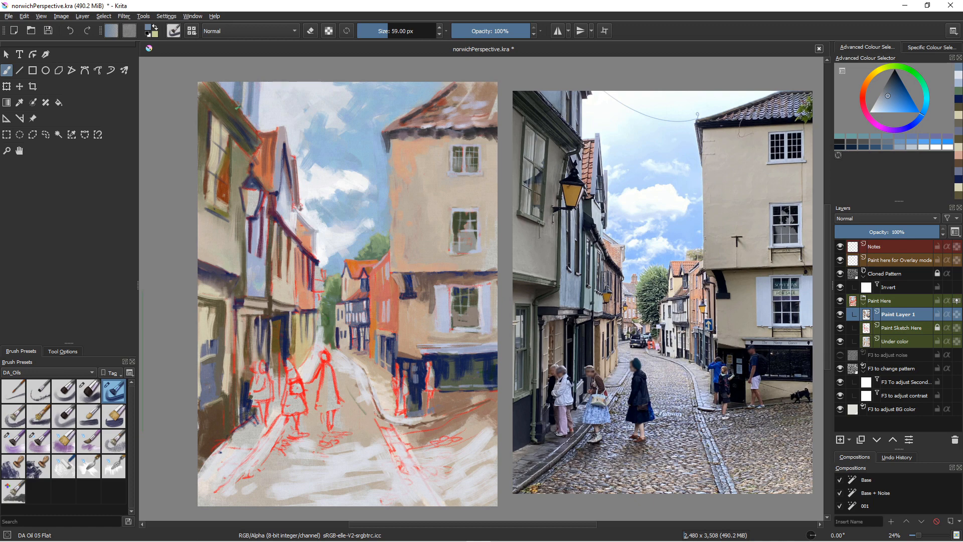
Step: Strengthen the nearest left building's eaves with sampled dark olive and dark navy
left_click(239, 109, "ctrl")
left_click_drag(221, 85, 237, 109)
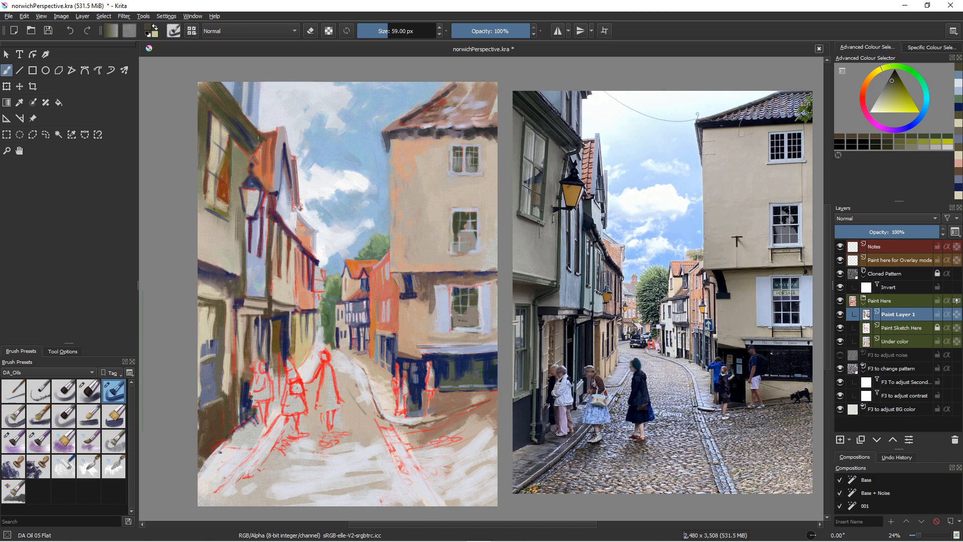
left_click(253, 181, "ctrl")
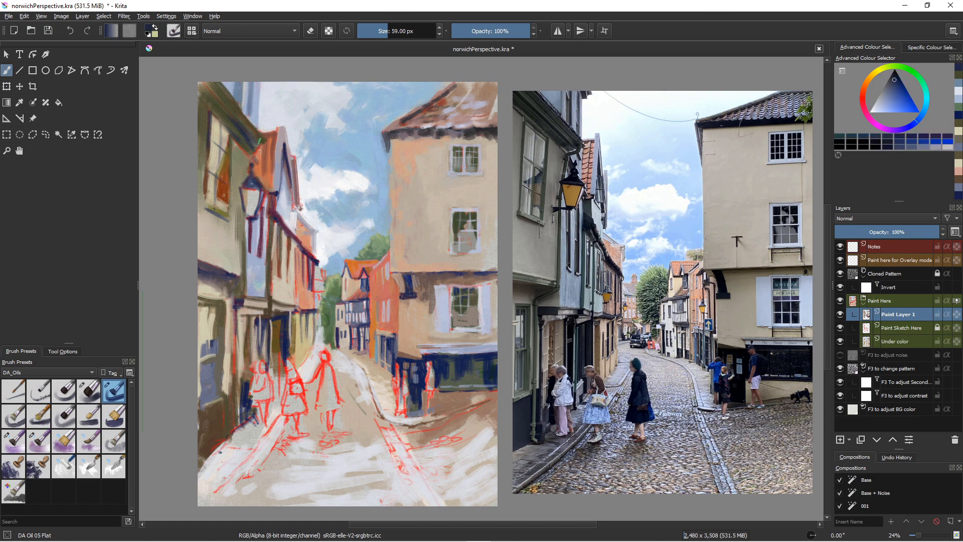
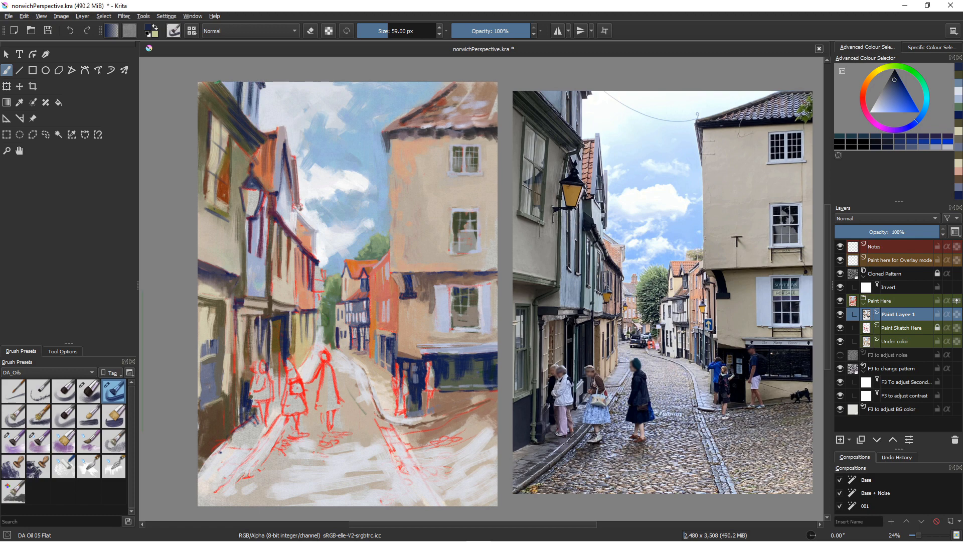
Step: Add sampled pale blue and sandy ochre to the ground-floor doorways and walls under the second left building
left_click(234, 110, "ctrl")
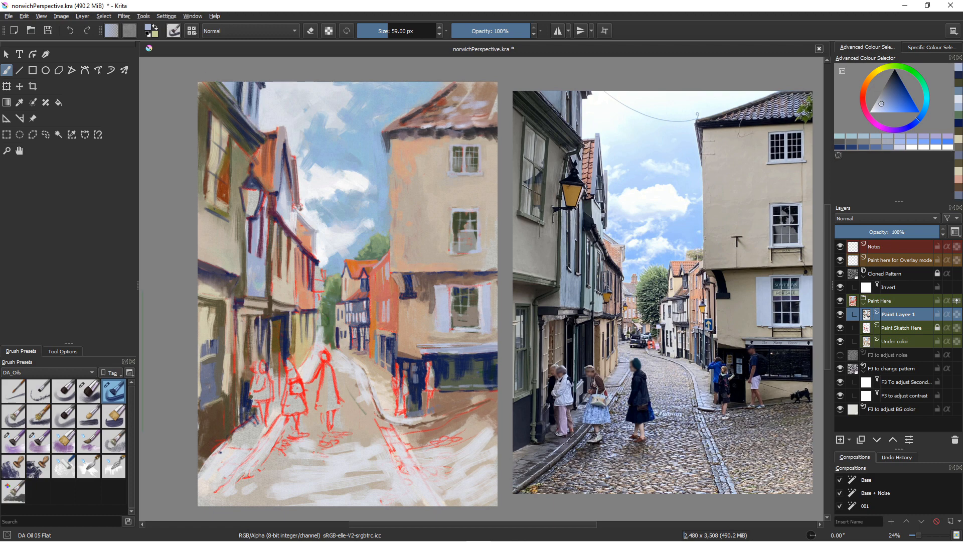
left_click_drag(273, 311, 273, 339)
key("ctrl")
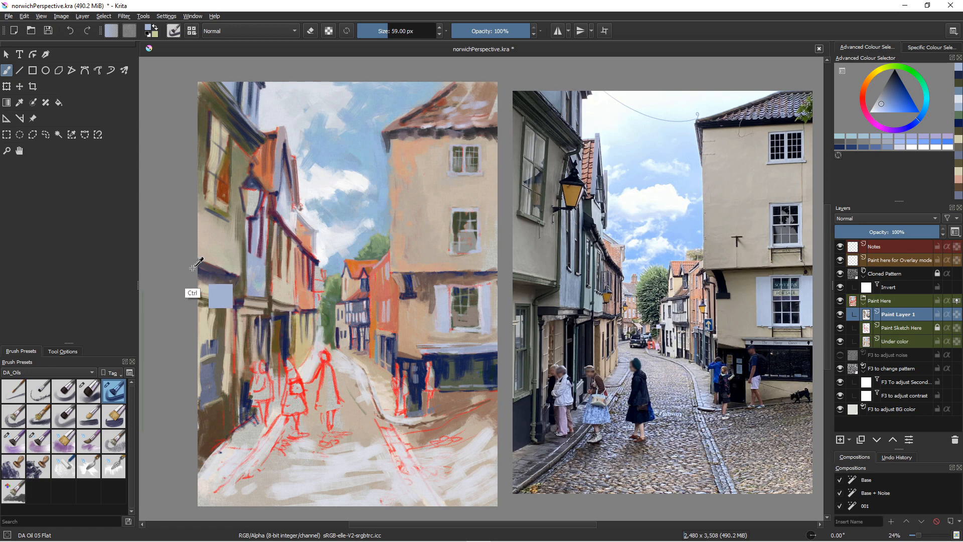
left_click(300, 316, "ctrl")
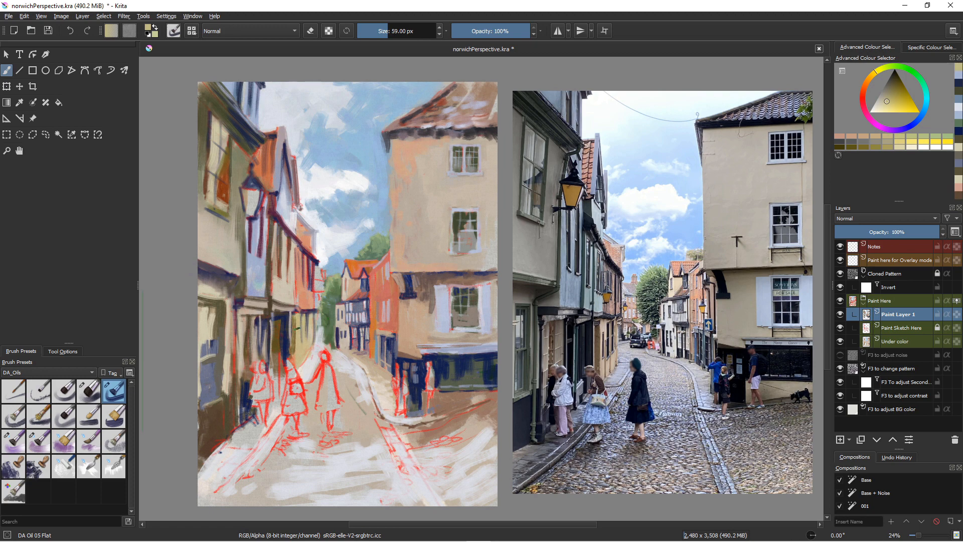
left_click_drag(305, 311, 310, 333)
left_click(871, 76)
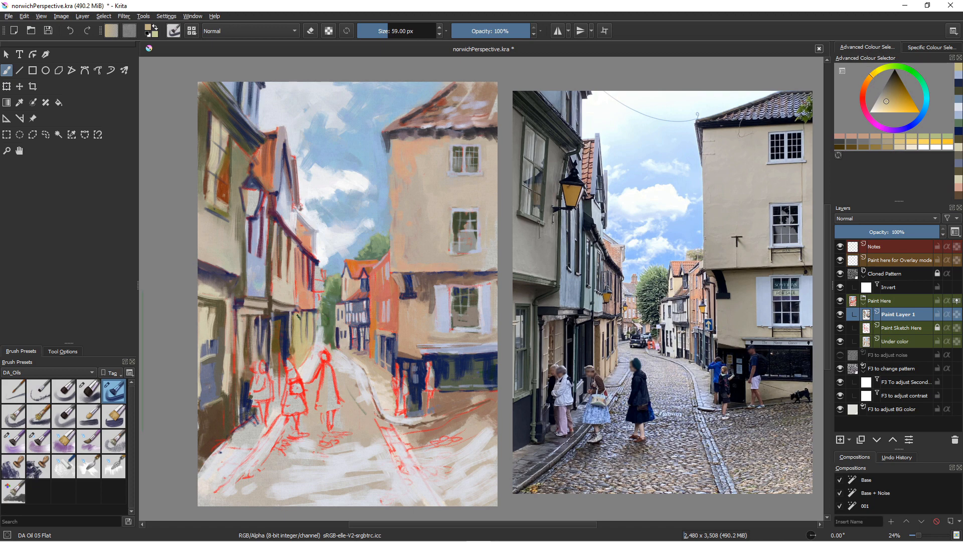
left_click_drag(299, 348, 298, 347)
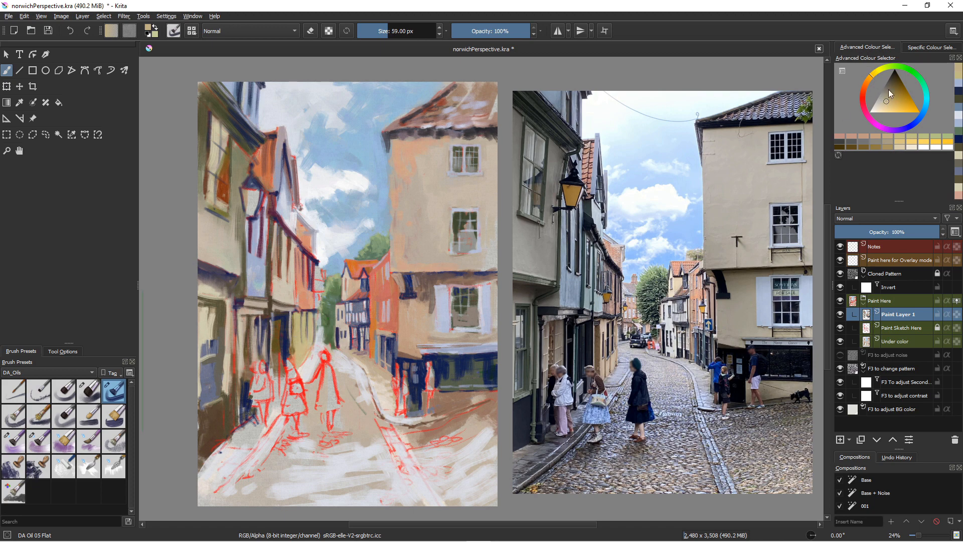
Step: Brush dark ochre and muted tan vertically over the far-left ground-floor walls and the end of the row
left_click(899, 89)
left_click_drag(295, 317, 295, 354)
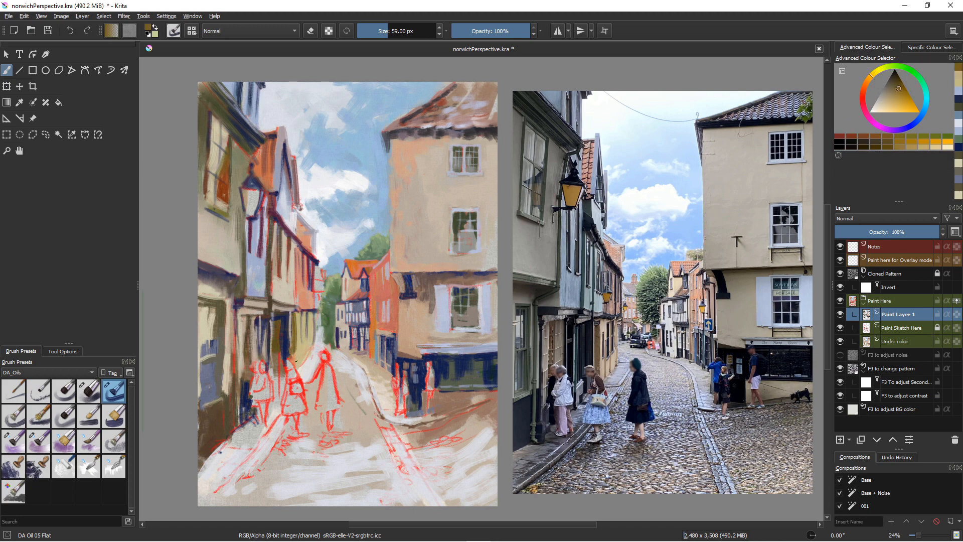
left_click_drag(302, 314, 301, 348)
left_click_drag(319, 301, 318, 322)
left_click(888, 95)
left_click_drag(319, 295, 316, 319)
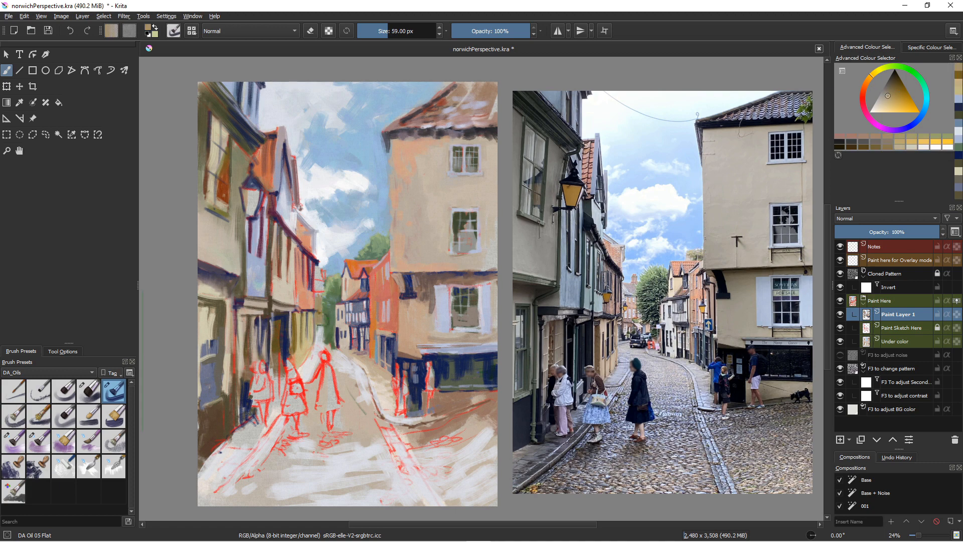
left_click_drag(318, 277, 319, 292)
Step: Lighten the far-left ground-floor walls with sampled beige and a paler cream
left_click(323, 284, "ctrl")
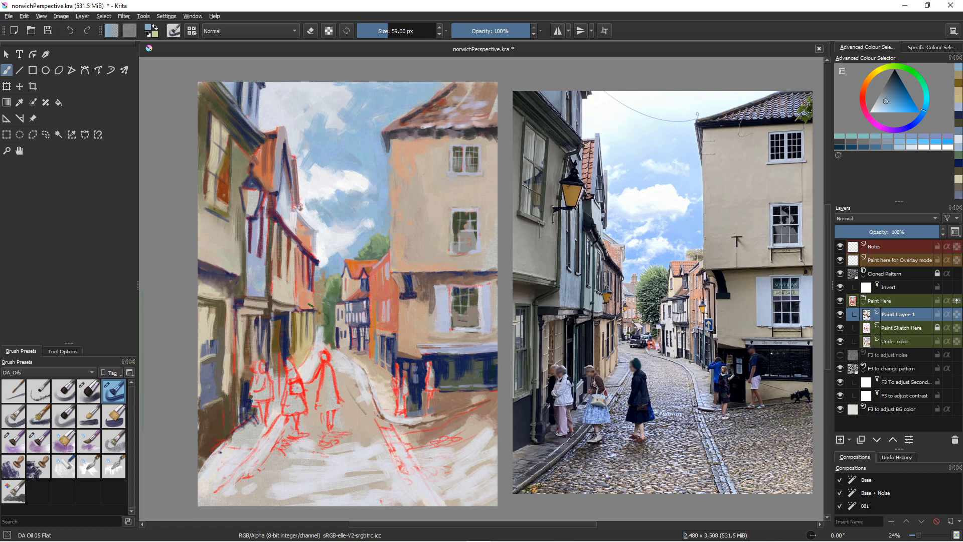
left_click(281, 311, "ctrl")
left_click(317, 300)
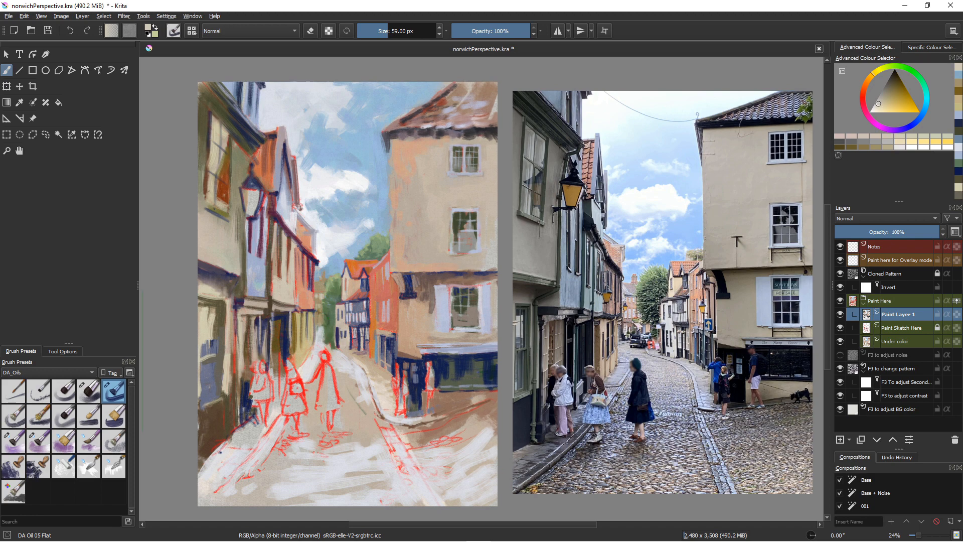
left_click(876, 109)
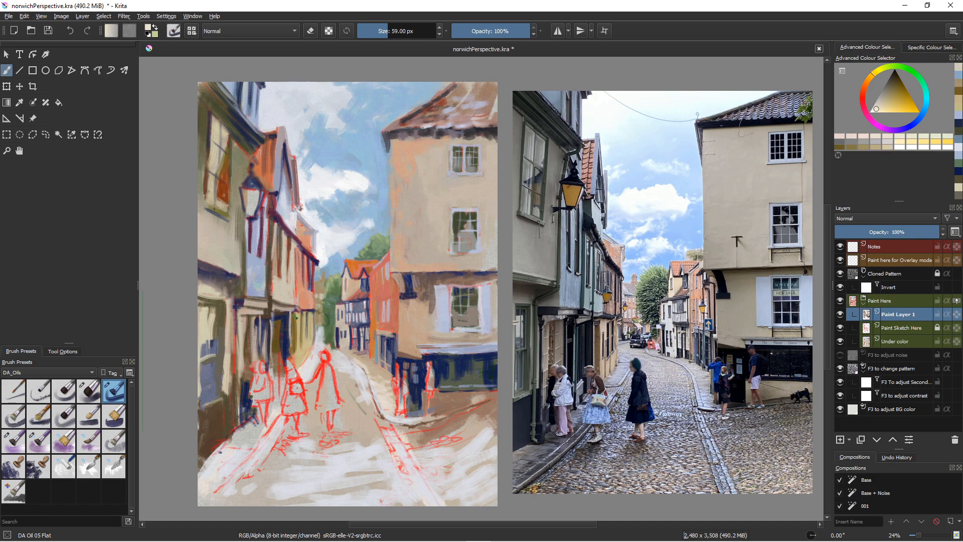
left_click_drag(298, 312, 302, 338)
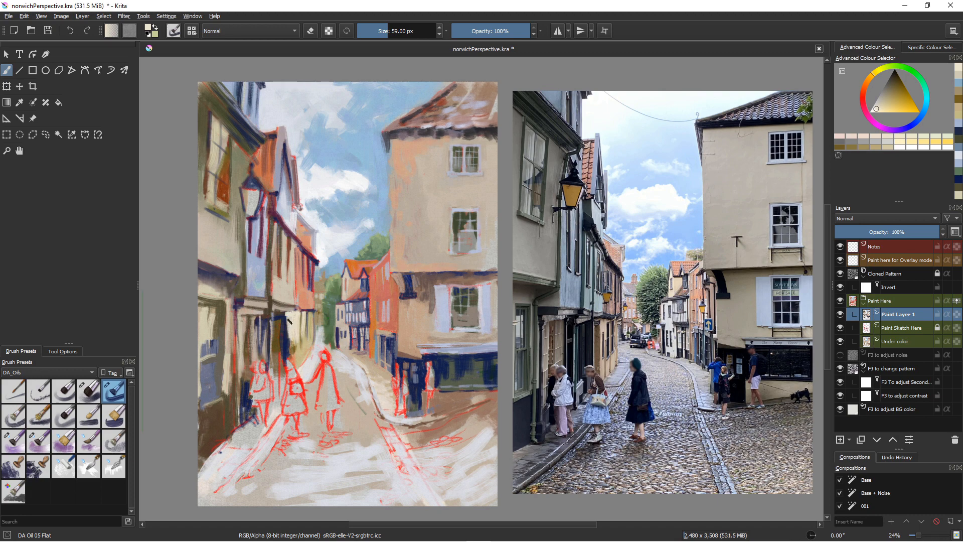
Step: Define the doorways under the second left building with sampled dark brown, cream and navy strokes
left_click(283, 326, "ctrl")
left_click_drag(297, 312, 302, 341)
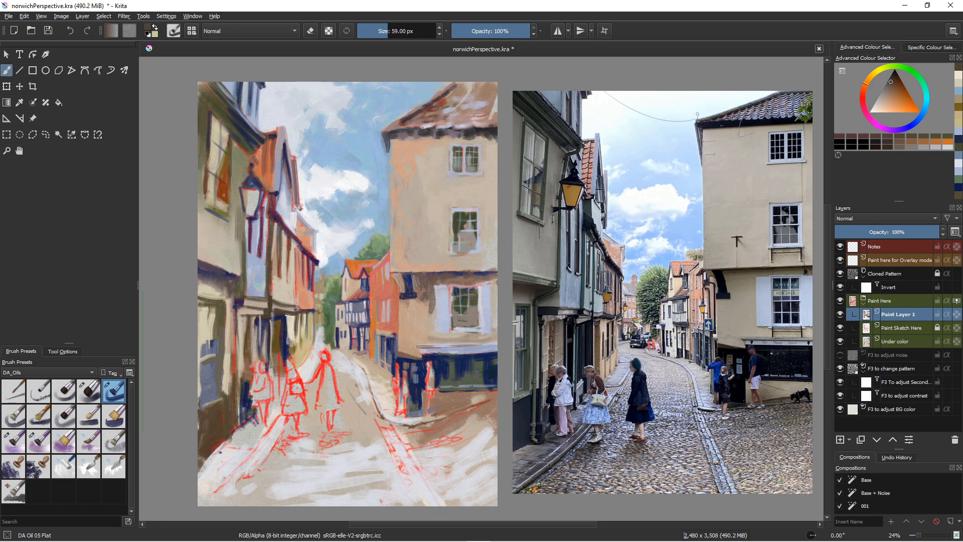
key("ctrl")
key("ctrl")
left_click(291, 346, "ctrl")
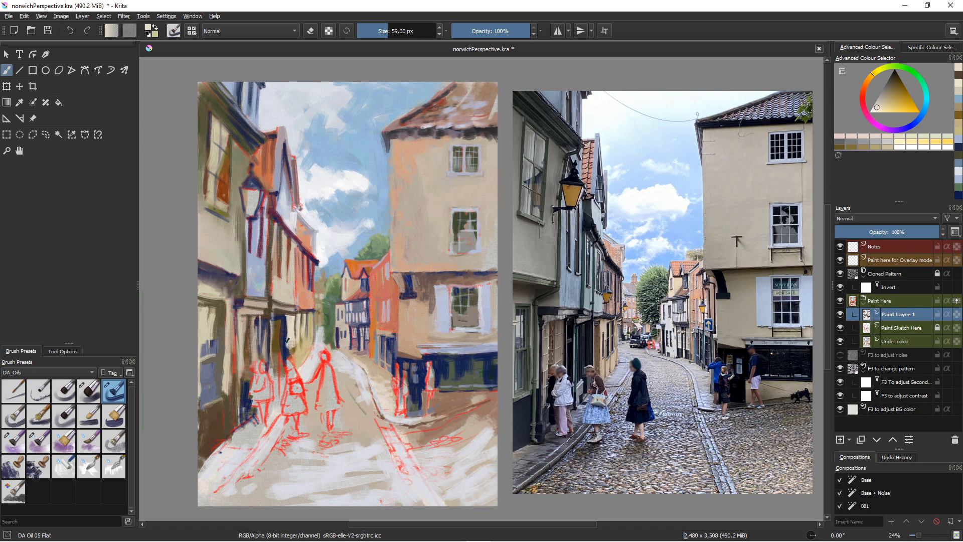
left_click_drag(290, 344, 292, 349)
left_click(284, 326, "ctrl")
mouse_move(285, 322)
left_mouse_down()
mouse_move(288, 352)
mouse_move(271, 347)
left_mouse_up()
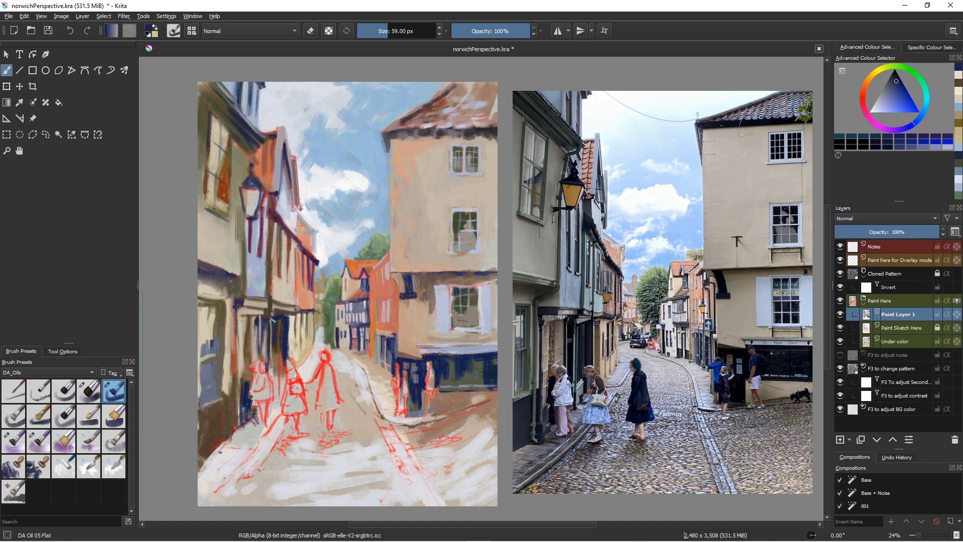
Step: Touch up the ground-floor doorways under the second left building with sampled muted lavender
left_click(260, 312, "ctrl")
left_click(274, 312, "ctrl")
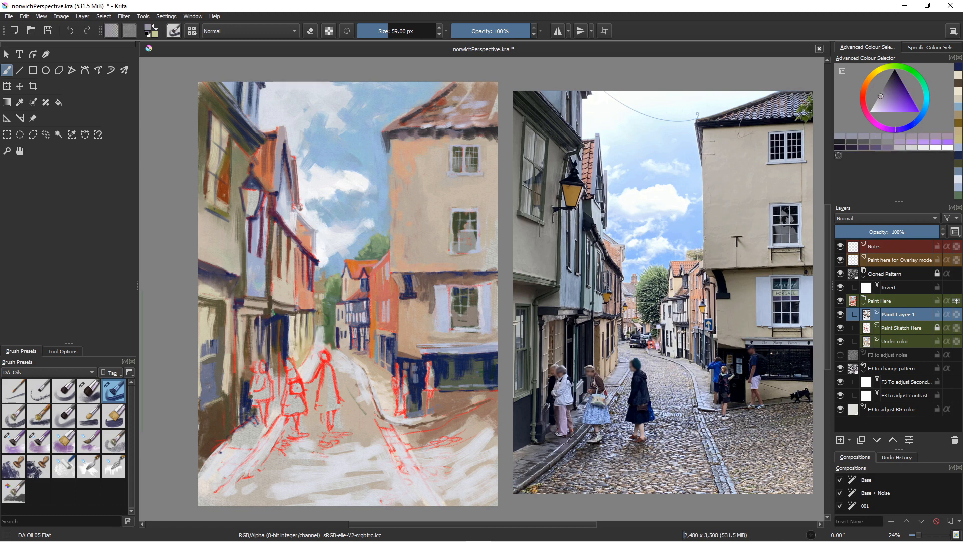
left_click(275, 315)
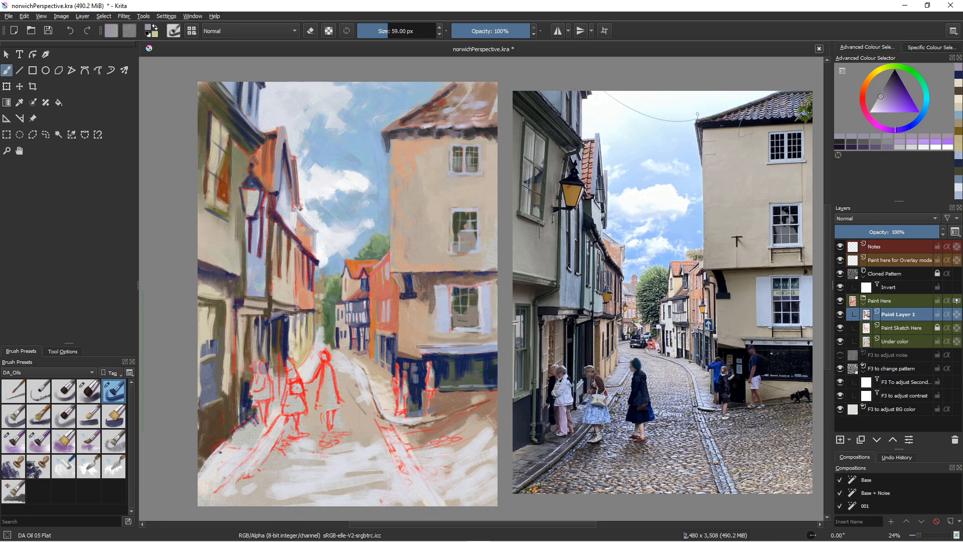
Step: Block in the dark clothing of the leftmost sketched pedestrian with a sampled near-black blue
left_click(242, 393, "ctrl")
mouse_move(258, 376)
left_mouse_down()
mouse_move(253, 390)
mouse_move(366, 443)
mouse_move(322, 381)
mouse_move(362, 313)
left_mouse_up()
left_click_drag(326, 377, 371, 359)
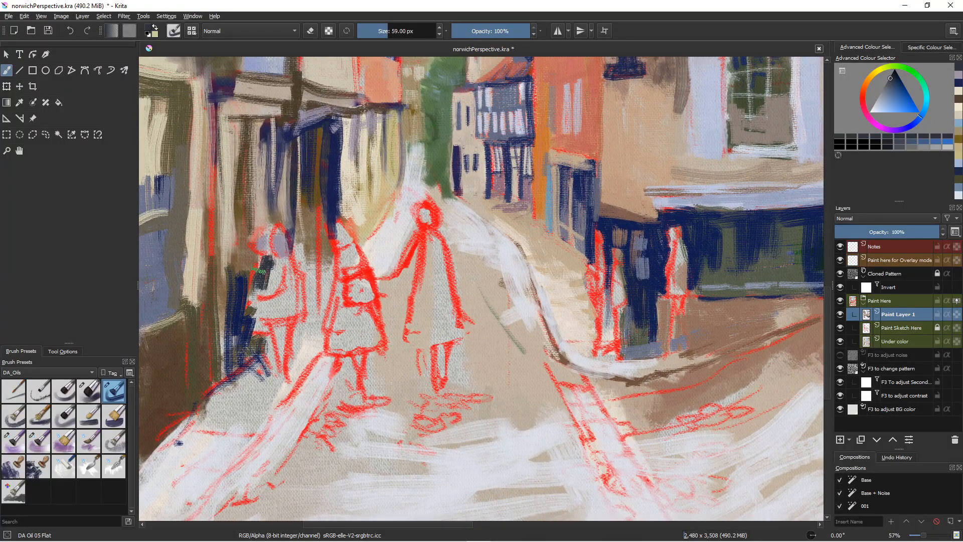
mouse_move(259, 271)
left_mouse_down()
mouse_move(268, 281)
mouse_move(255, 282)
mouse_move(258, 341)
mouse_move(262, 329)
mouse_move(273, 368)
mouse_move(261, 358)
left_mouse_up()
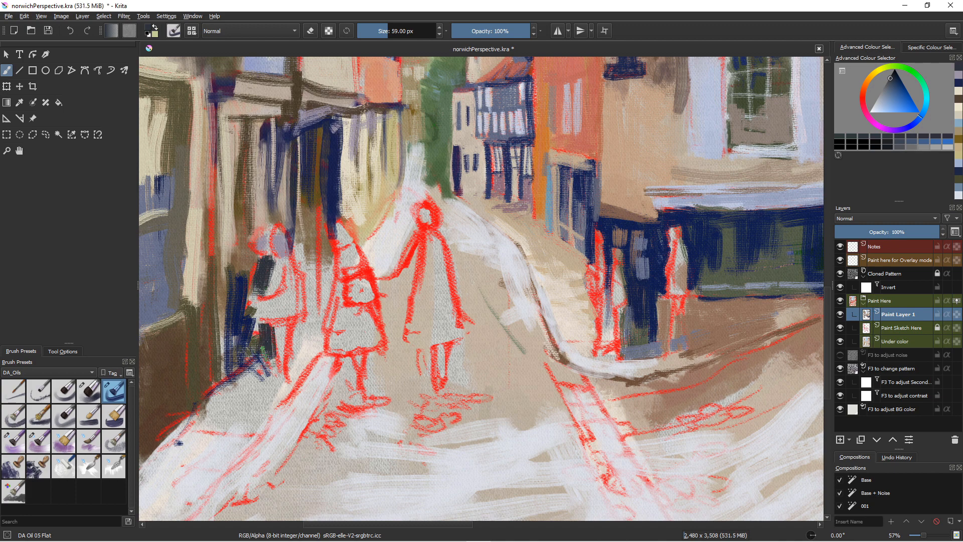
Step: Paint the second left pedestrian's trousers in dusty pink and the coat in a paler pink
left_click(874, 123)
left_click(882, 104)
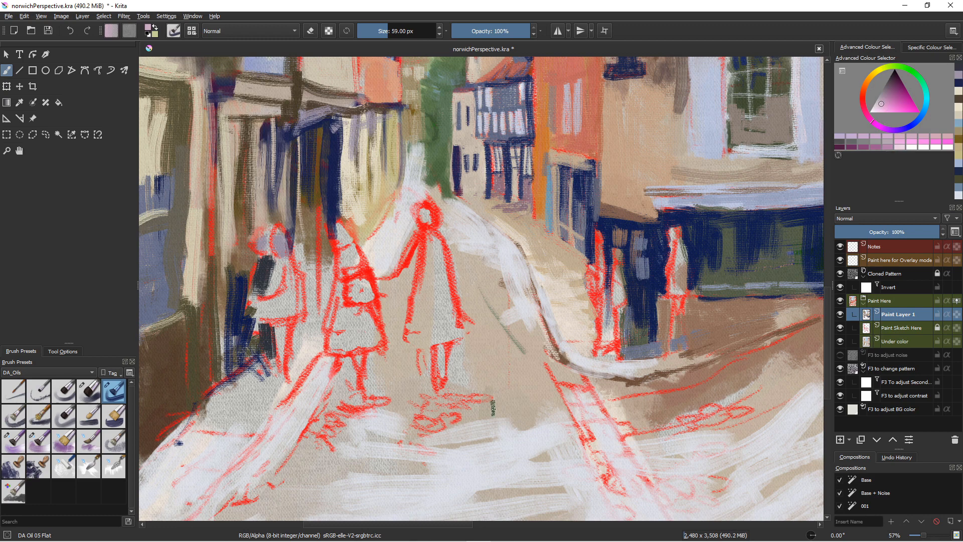
left_click_drag(283, 321, 278, 373)
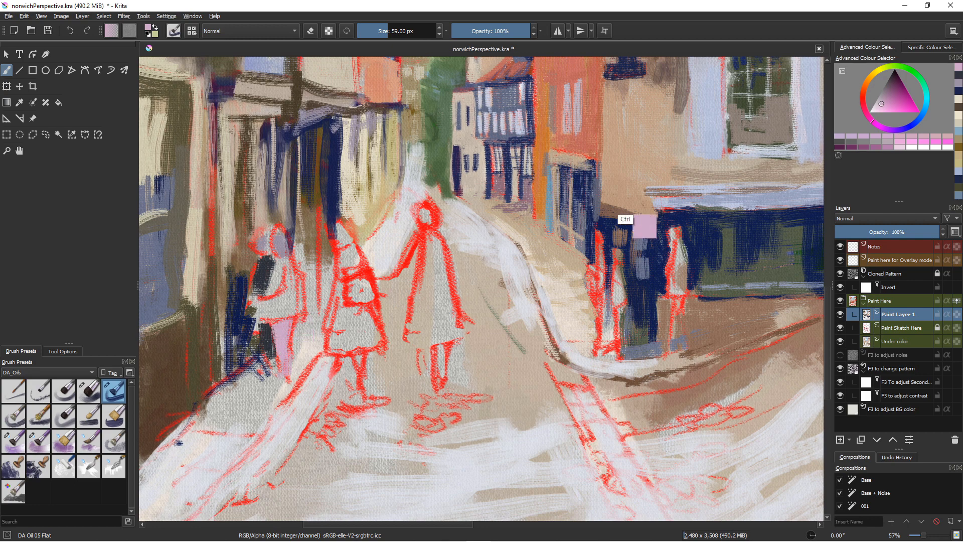
left_click(875, 110)
left_click_drag(285, 260, 294, 305)
mouse_move(286, 263)
left_mouse_down()
mouse_move(269, 296)
mouse_move(254, 298)
mouse_move(285, 275)
mouse_move(282, 303)
mouse_move(269, 307)
mouse_move(293, 292)
mouse_move(292, 269)
mouse_move(298, 314)
mouse_move(301, 277)
mouse_move(302, 311)
left_mouse_up()
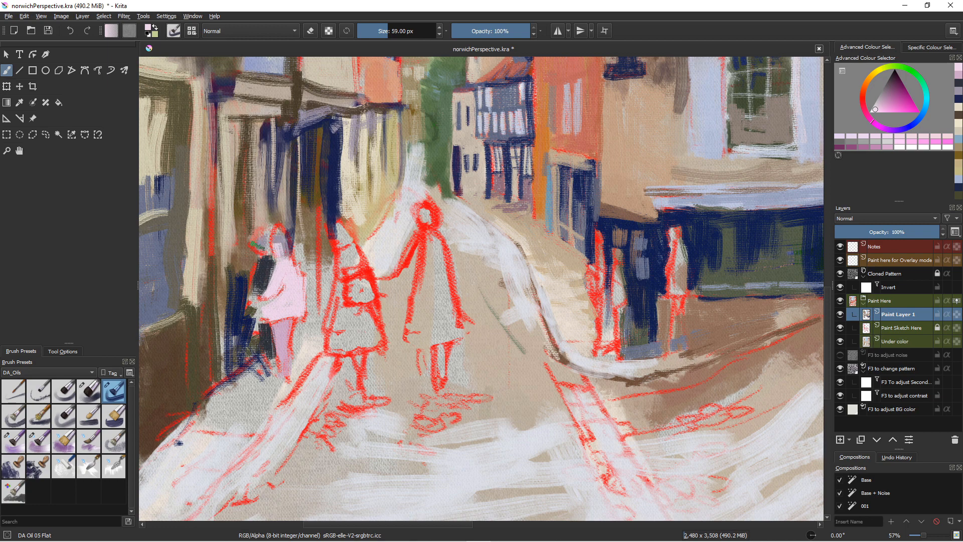
Step: Mix a pale peach skin tone and dab in the faces of the left pair of pedestrians
left_click(862, 92)
left_click(883, 101)
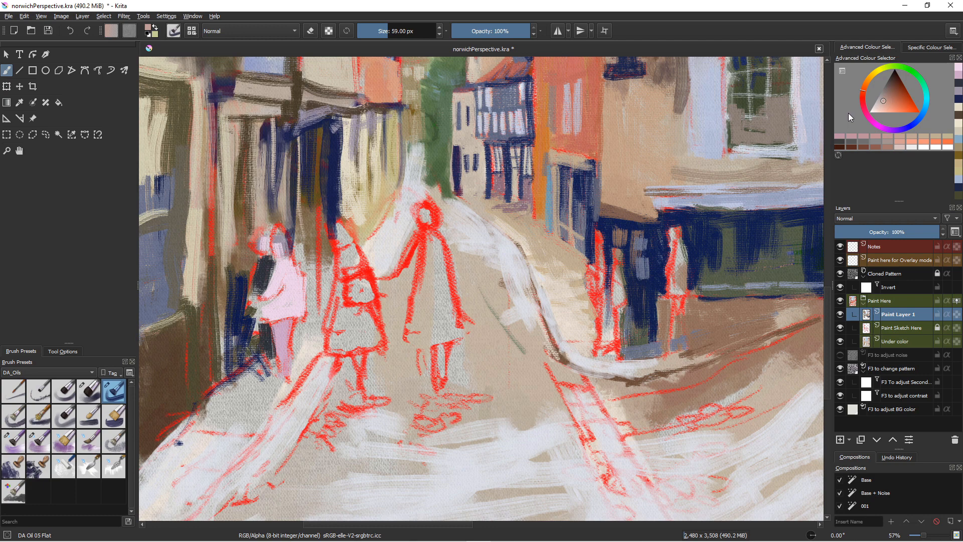
left_click(883, 108)
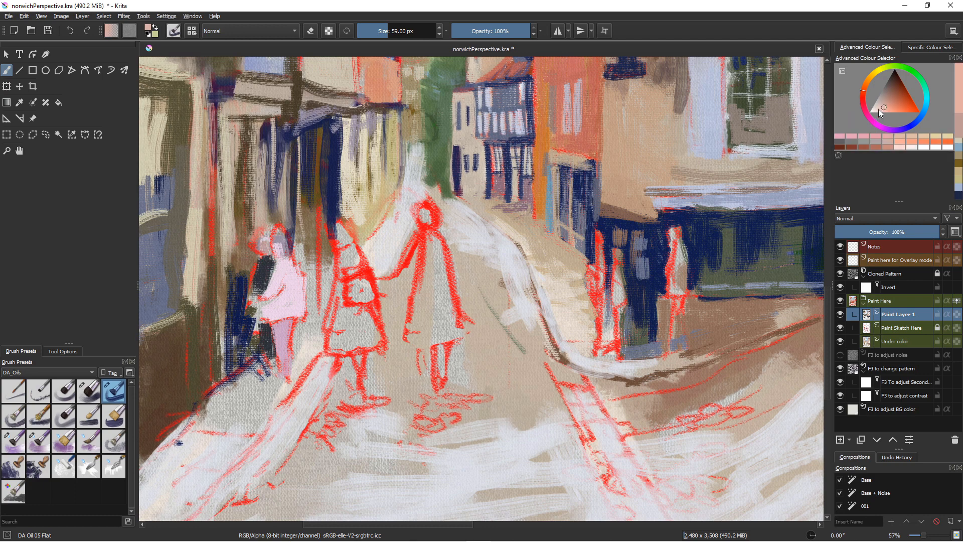
left_click(865, 84)
left_click(879, 107)
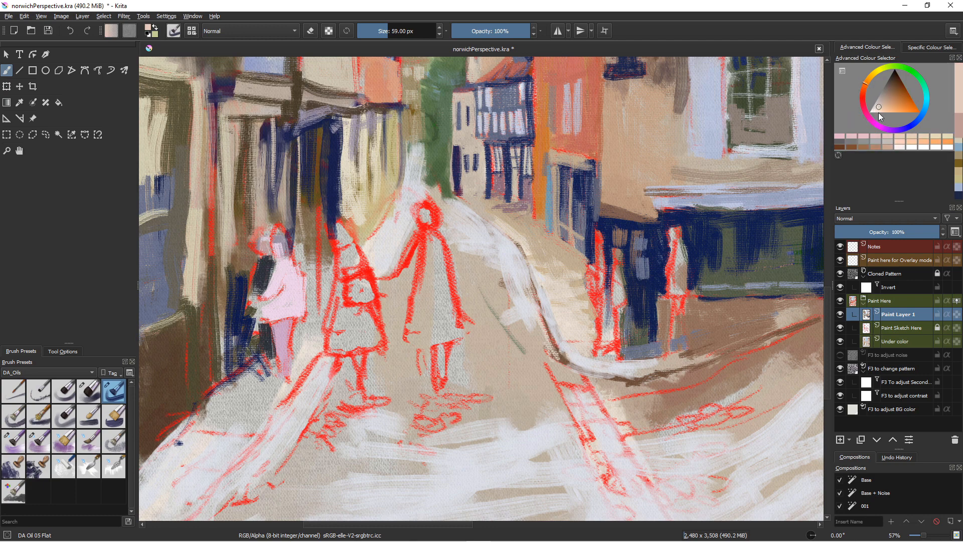
left_click(882, 108)
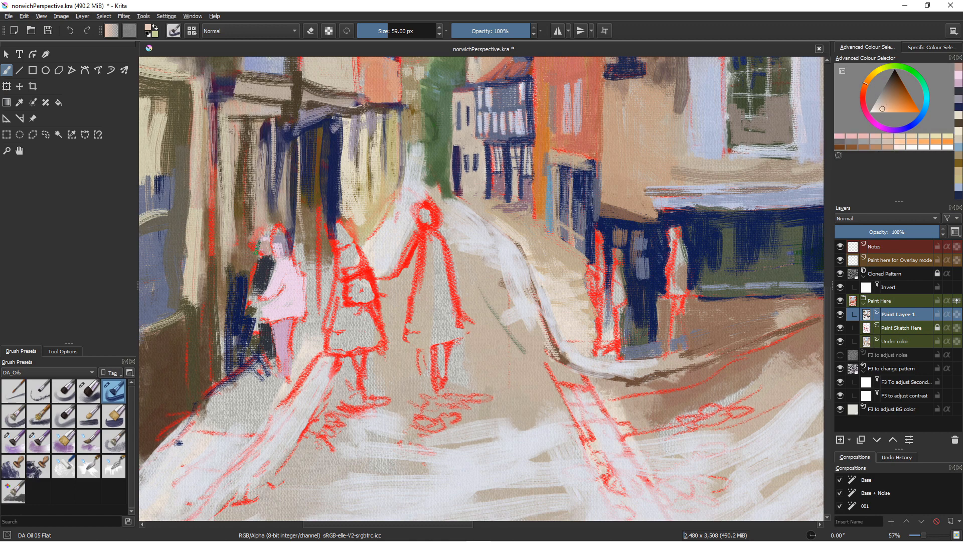
mouse_move(273, 261)
left_mouse_down()
mouse_move(279, 245)
mouse_move(284, 259)
left_mouse_up()
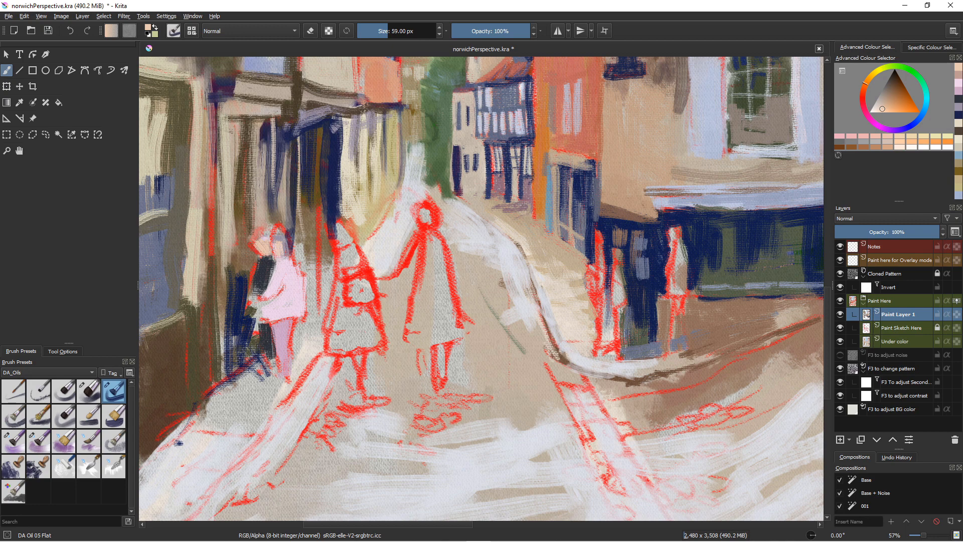
Step: Add the peach skin tone to the heads of the two central pedestrians and the small figures by the dark shopfront
mouse_move(335, 255)
left_mouse_down()
mouse_move(347, 239)
mouse_move(343, 252)
mouse_move(336, 241)
mouse_move(342, 252)
left_mouse_up()
left_click_drag(414, 213, 417, 217)
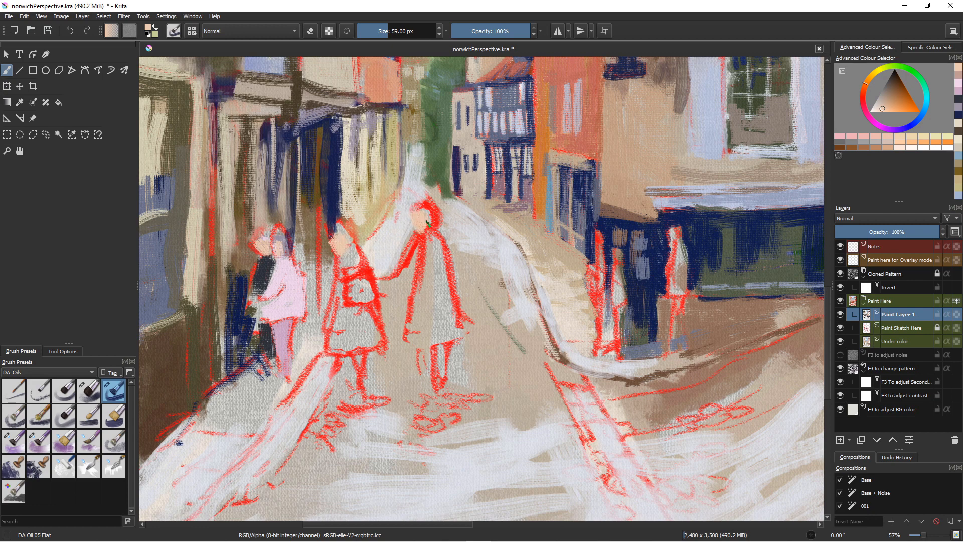
left_click_drag(600, 279, 601, 311)
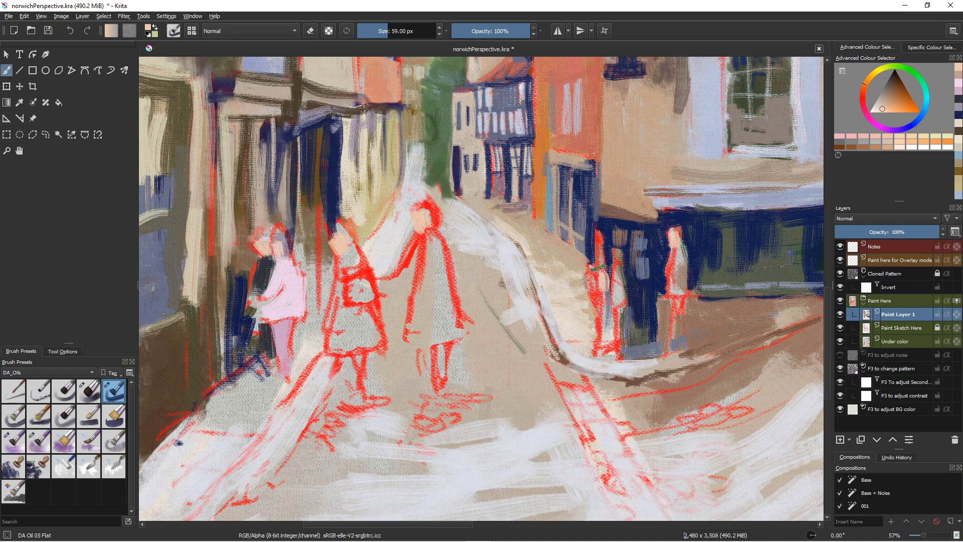
mouse_move(610, 266)
left_mouse_down()
mouse_move(618, 271)
mouse_move(617, 259)
mouse_move(616, 279)
left_mouse_up()
Step: Paint the rightmost pedestrian's shorts in sampled pale pink and the legs in sampled skin tone with a 38 px brush
left_click(275, 314, "ctrl")
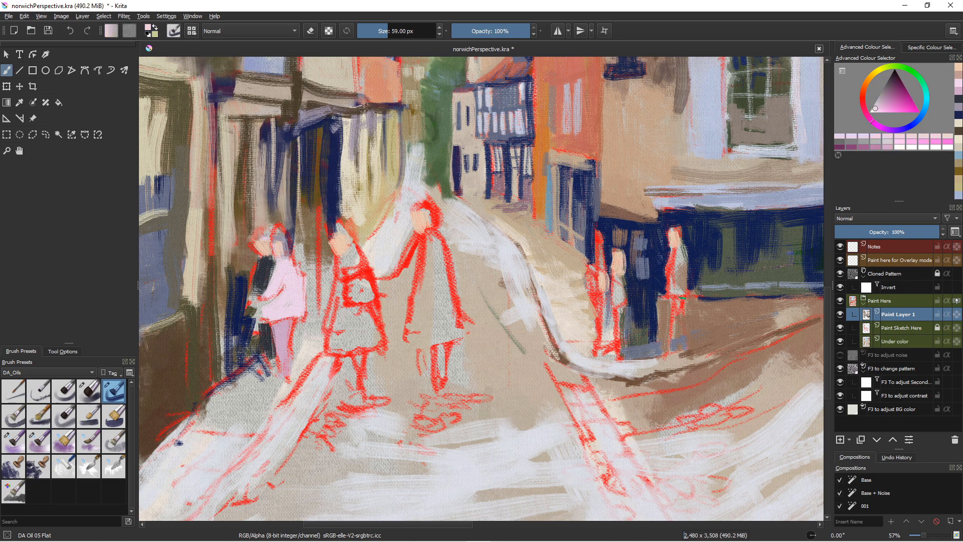
left_click_drag(682, 298, 676, 318)
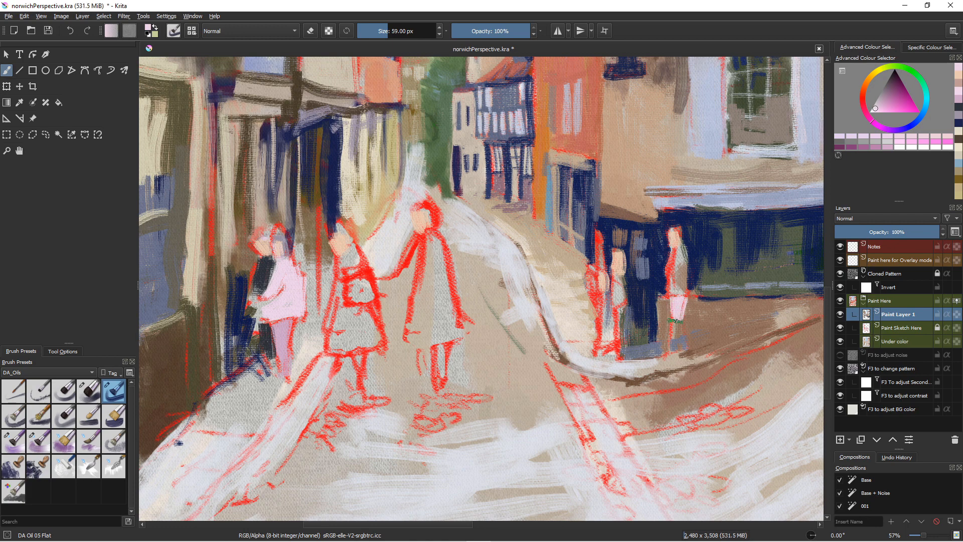
left_click(673, 237, "ctrl")
key("bracketleft")
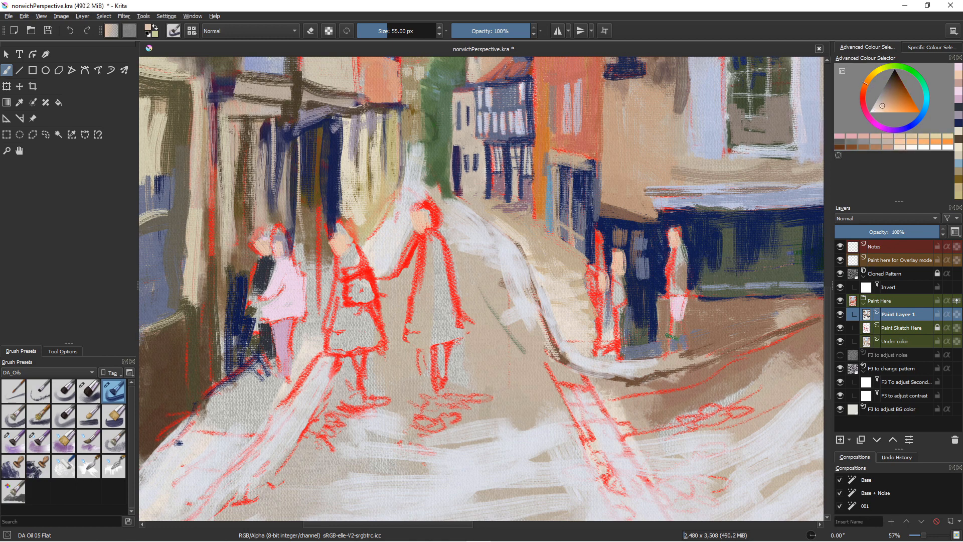
key("bracketleft")
key("bracketleft")
key("bracketleft")
key("bracketleft")
key("bracketleft")
mouse_move(678, 323)
left_mouse_down()
mouse_move(688, 356)
mouse_move(668, 355)
left_mouse_up()
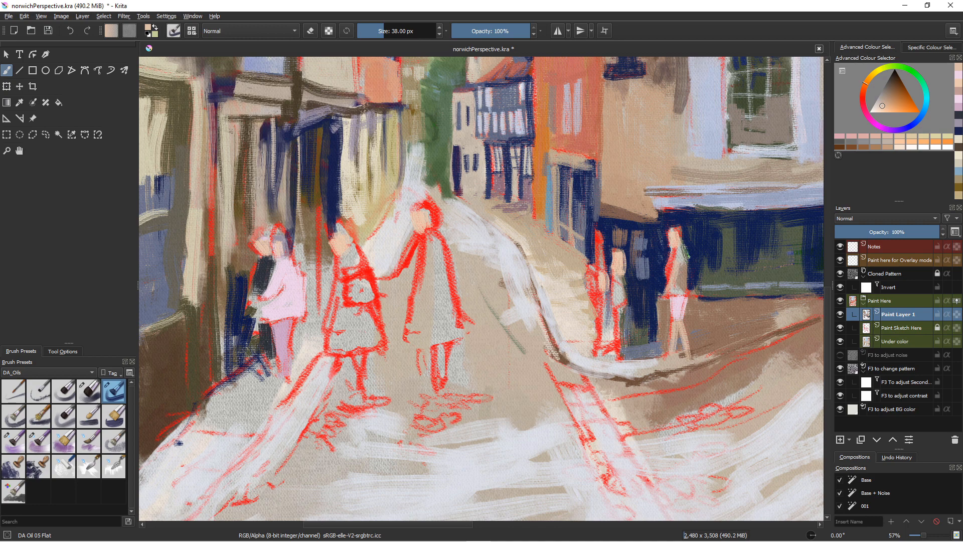
Step: Paint the rightmost pedestrian's shirt with pale aqua strokes, adding medium blue over it
left_click(927, 99)
left_click(878, 108)
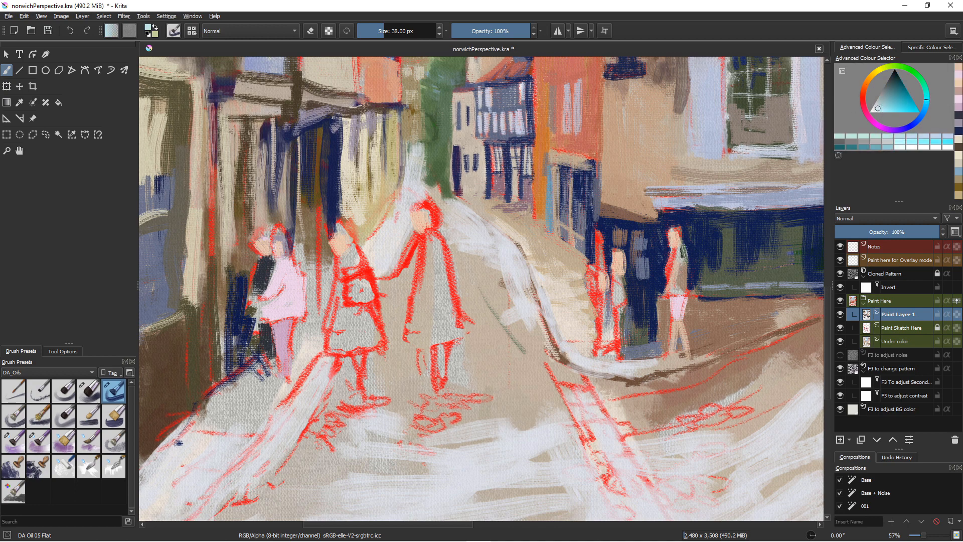
left_click_drag(682, 263, 685, 283)
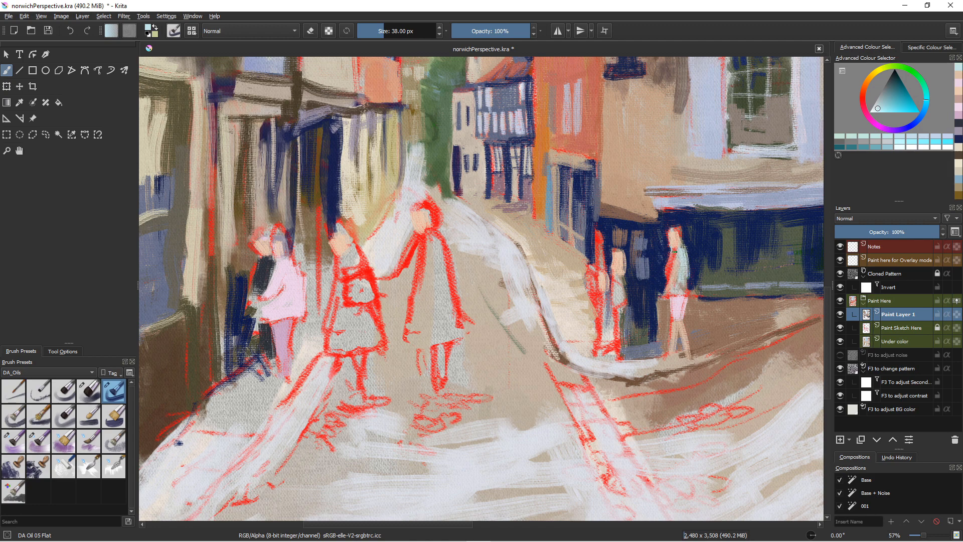
left_click_drag(672, 251, 670, 273)
left_click(919, 119)
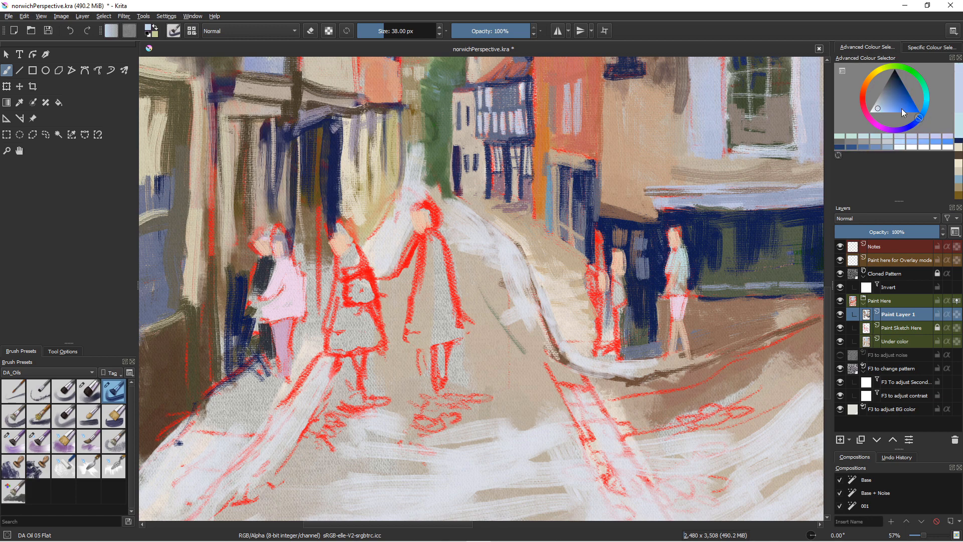
left_click(893, 103)
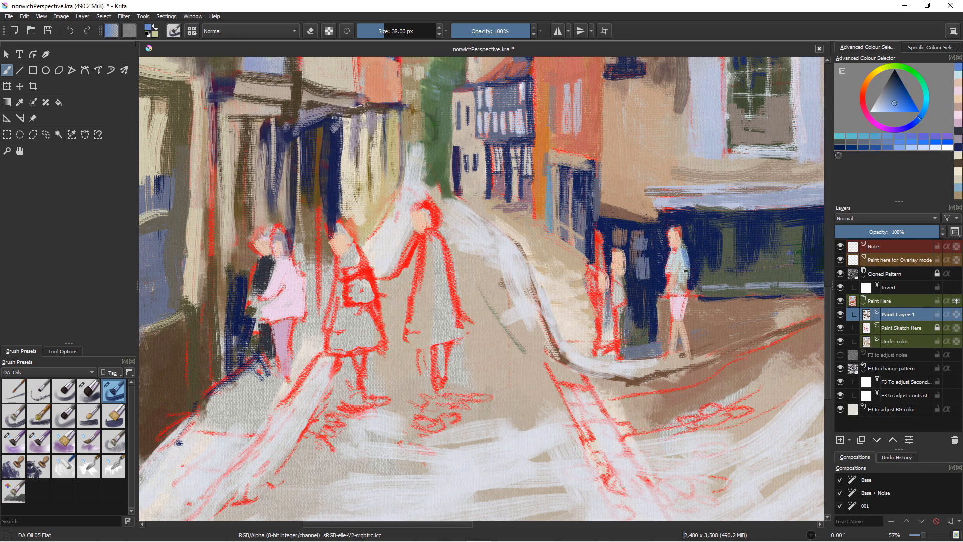
mouse_move(678, 251)
left_mouse_down()
mouse_move(691, 234)
mouse_move(682, 265)
mouse_move(691, 250)
mouse_move(686, 277)
left_mouse_up()
Step: Define the rightmost pedestrian's hair and torso edges with sampled dark navy and add the shoes in sampled pale pink
left_click(692, 262, "ctrl")
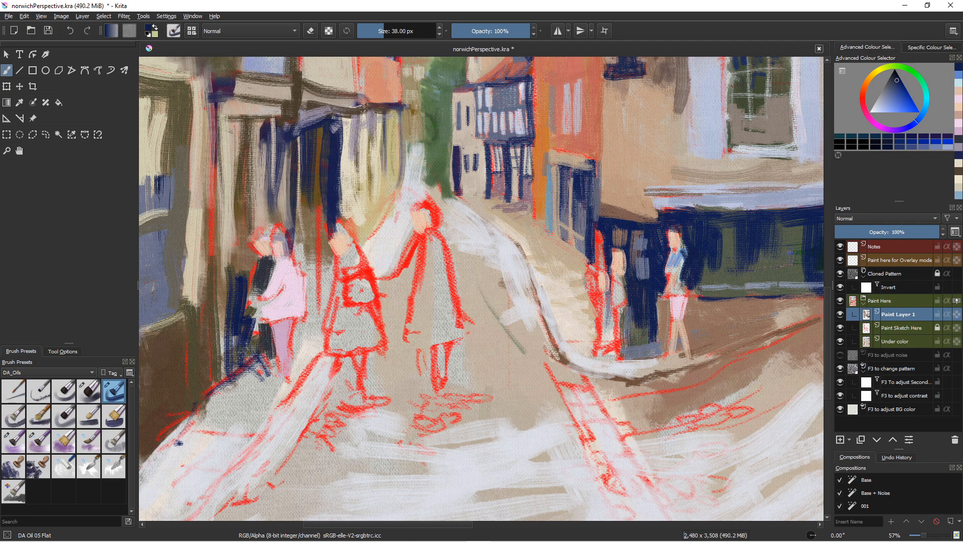
mouse_move(678, 289)
left_mouse_down()
mouse_move(686, 293)
mouse_move(675, 299)
mouse_move(672, 284)
left_mouse_up()
mouse_move(687, 290)
left_mouse_down()
mouse_move(697, 300)
mouse_move(752, 292)
left_mouse_up()
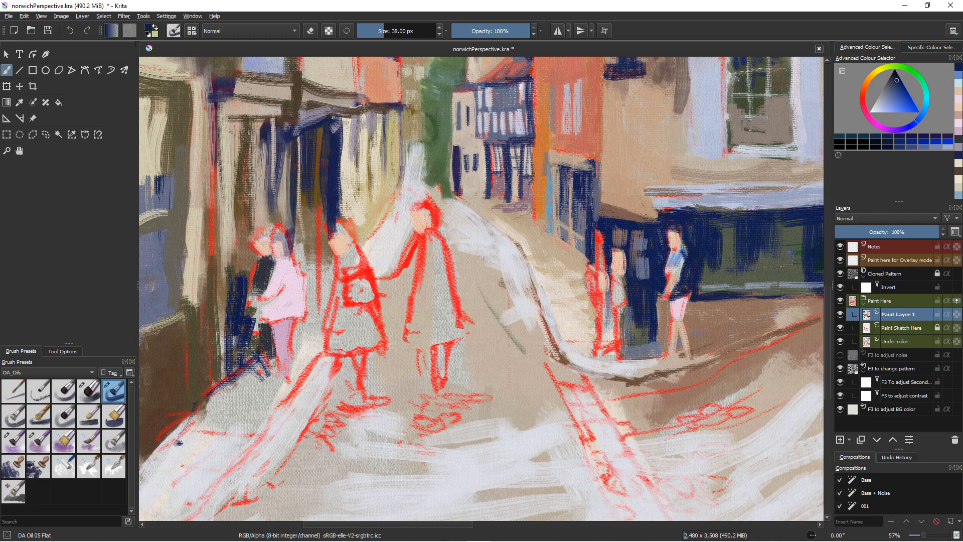
left_click(679, 309, "ctrl")
left_click_drag(686, 358, 661, 362)
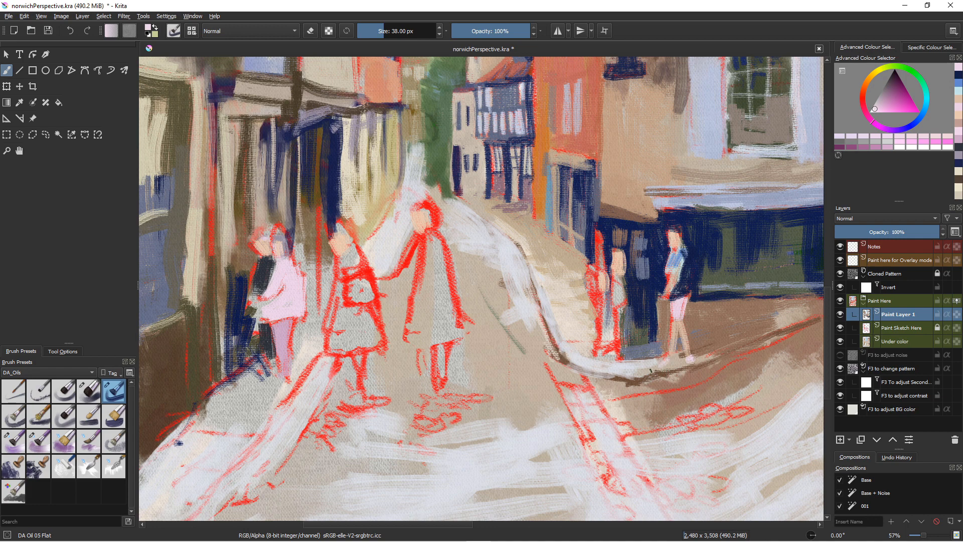
Step: Lighten the brown ground in front of the right-hand shopfront with sampled beige strokes
left_click(783, 307, "ctrl")
left_click_drag(785, 310, 812, 330)
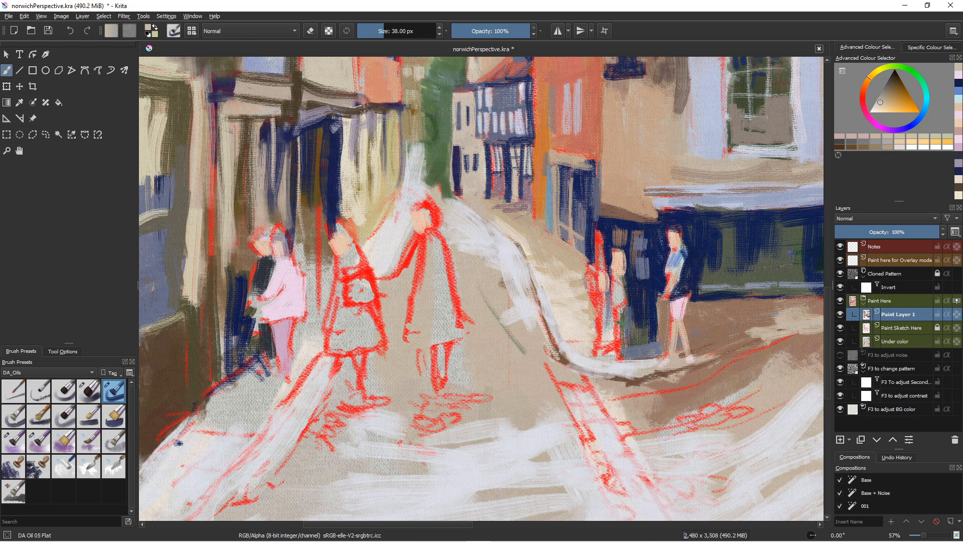
left_click_drag(623, 337, 583, 340)
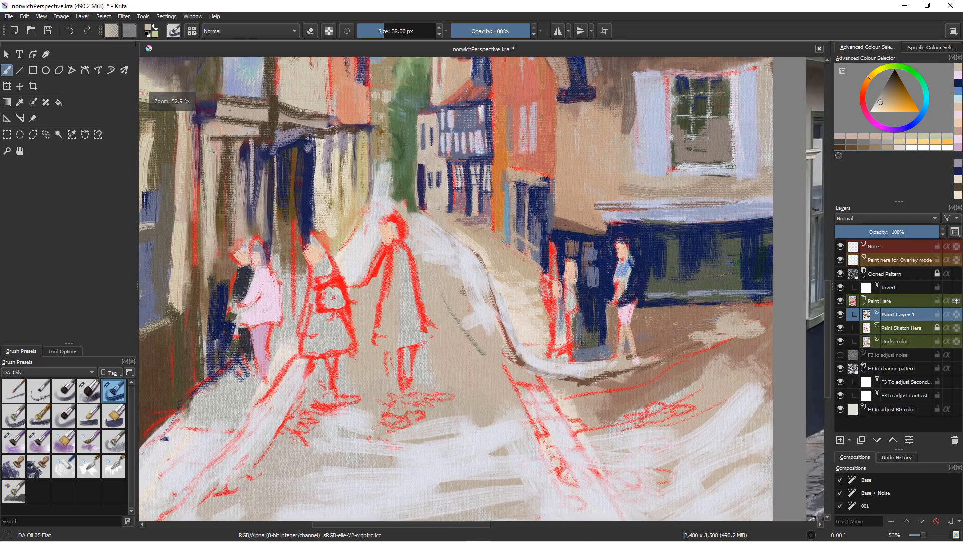
left_click_drag(769, 331, 702, 342)
left_click_drag(742, 334, 678, 351)
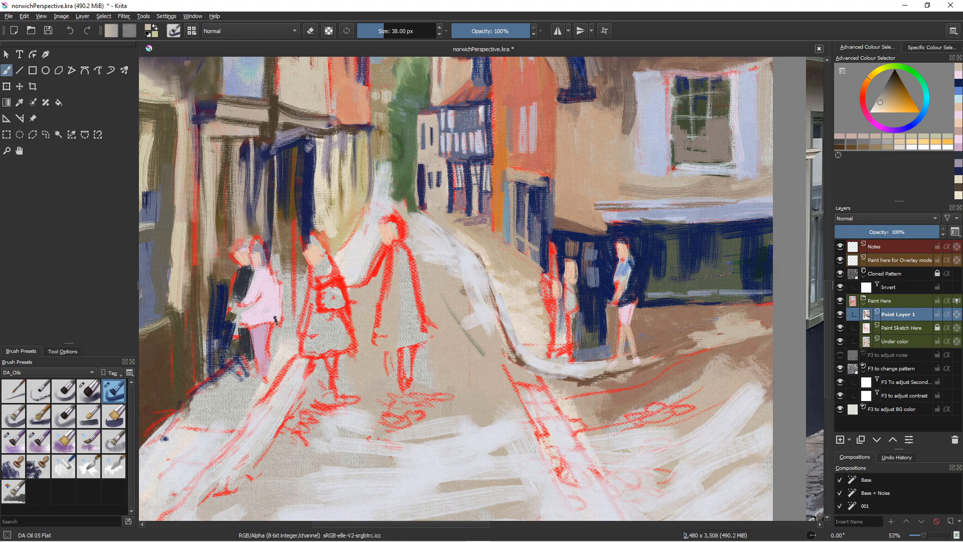
Step: Shade the pink-coated pedestrian's trousers with a darker mauve and sample their dusty pinks
left_click(259, 359, "ctrl")
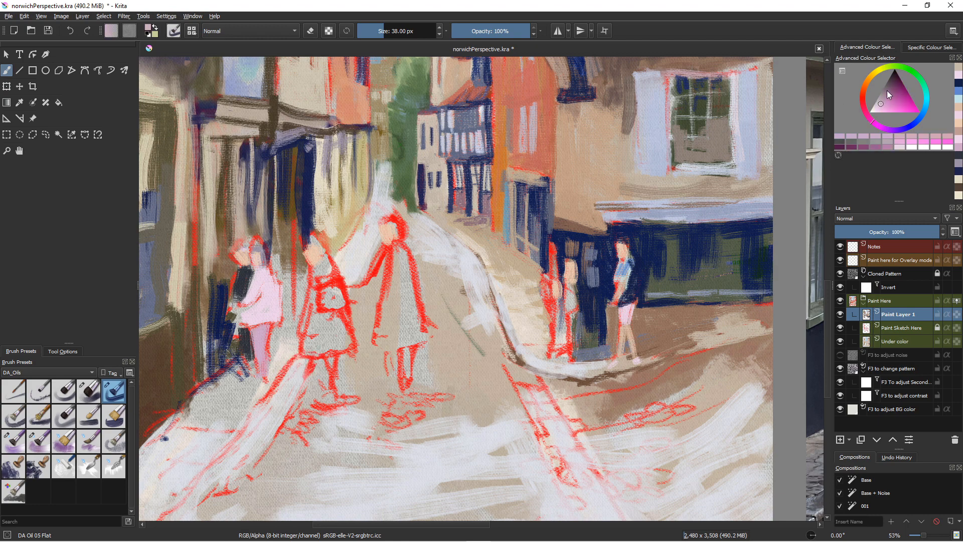
left_click(887, 91)
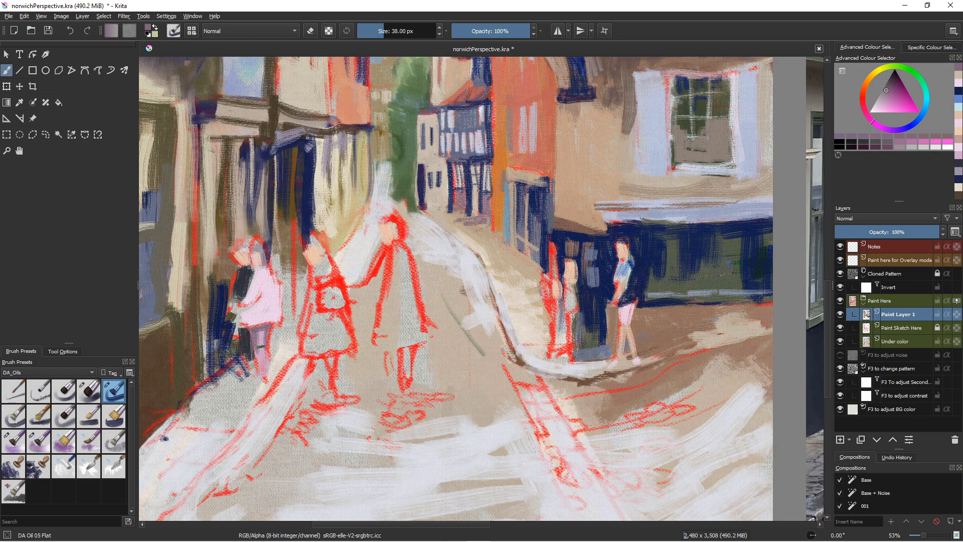
left_click(261, 357, "ctrl")
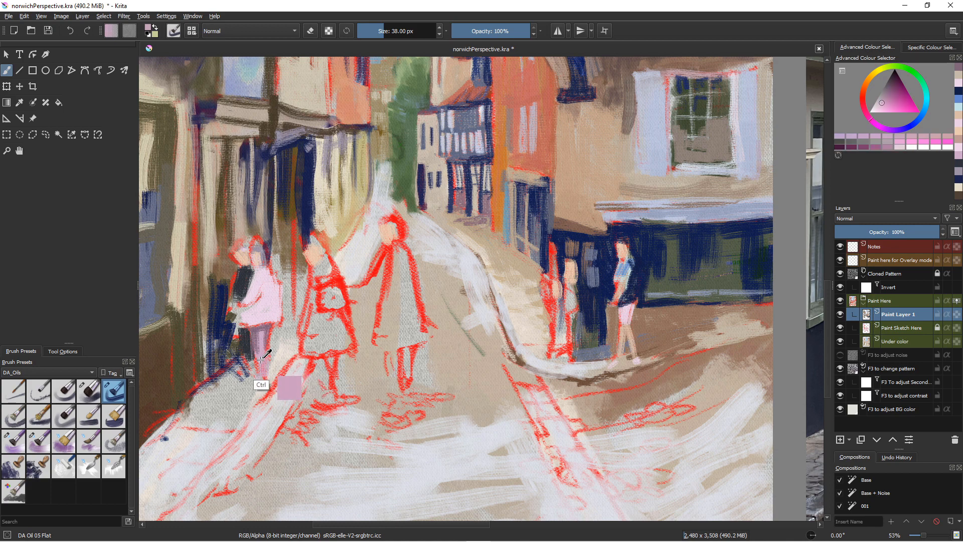
left_click(262, 360, "ctrl")
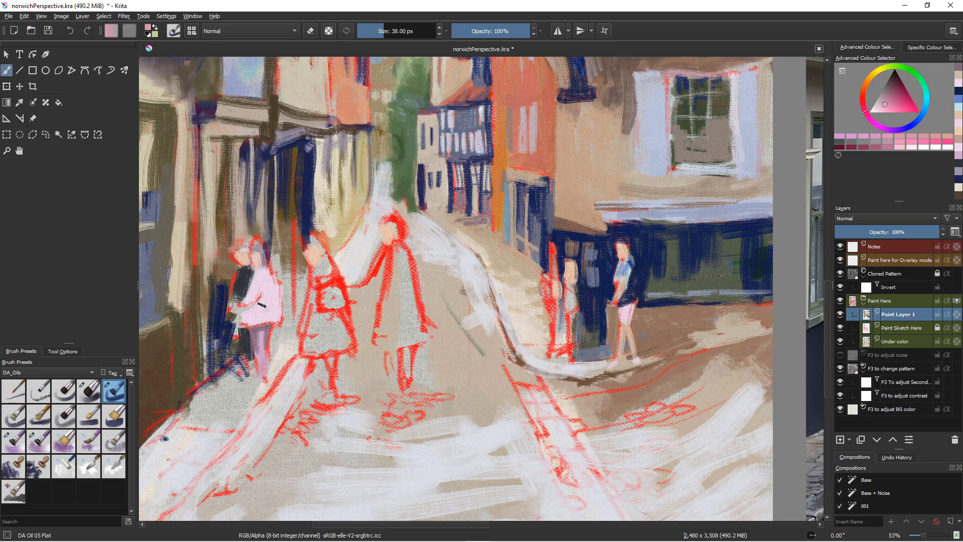
Step: Choose a muted mauve for shading the pink-coated pedestrian, keeping the DA Oil 05 Flat brush at 38 px
right_click(256, 302)
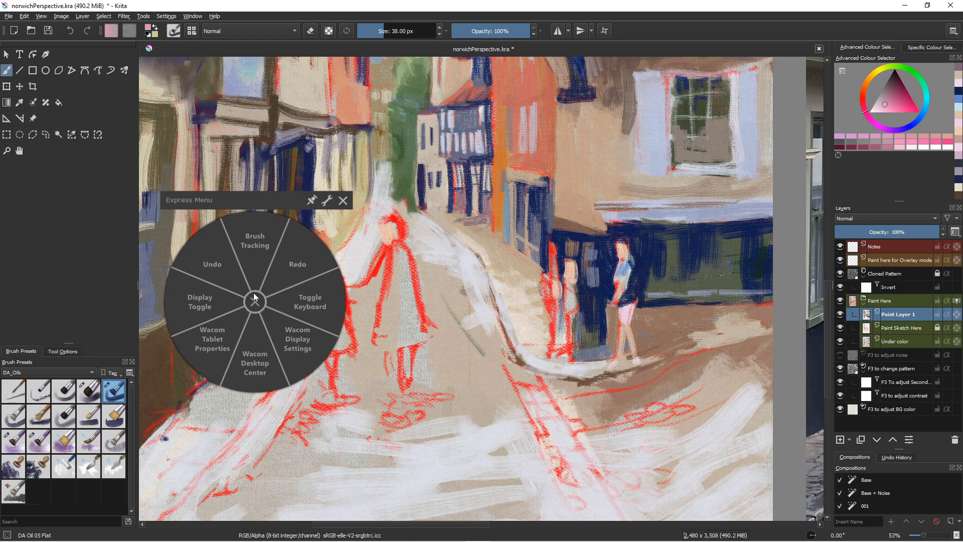
left_click(258, 303)
right_click(267, 270)
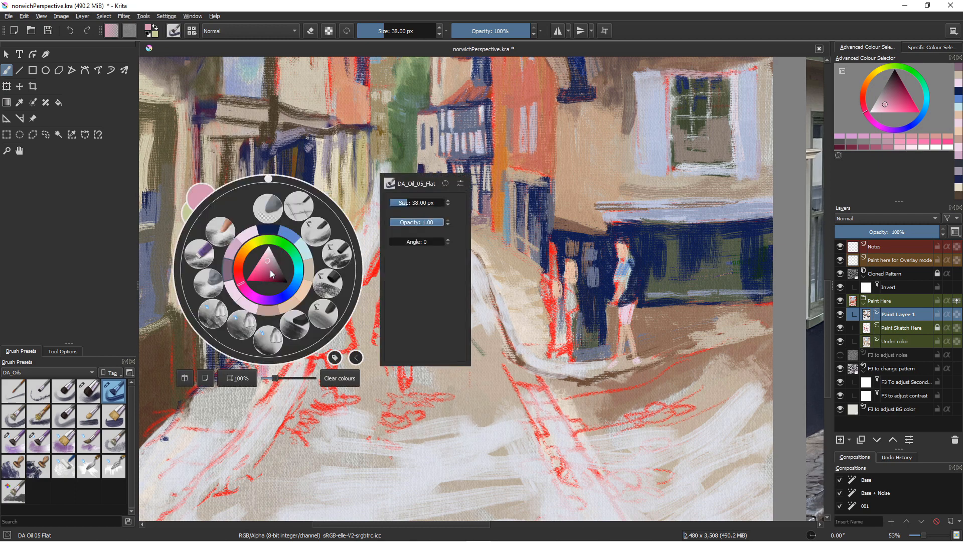
left_click(275, 273)
left_click(273, 267)
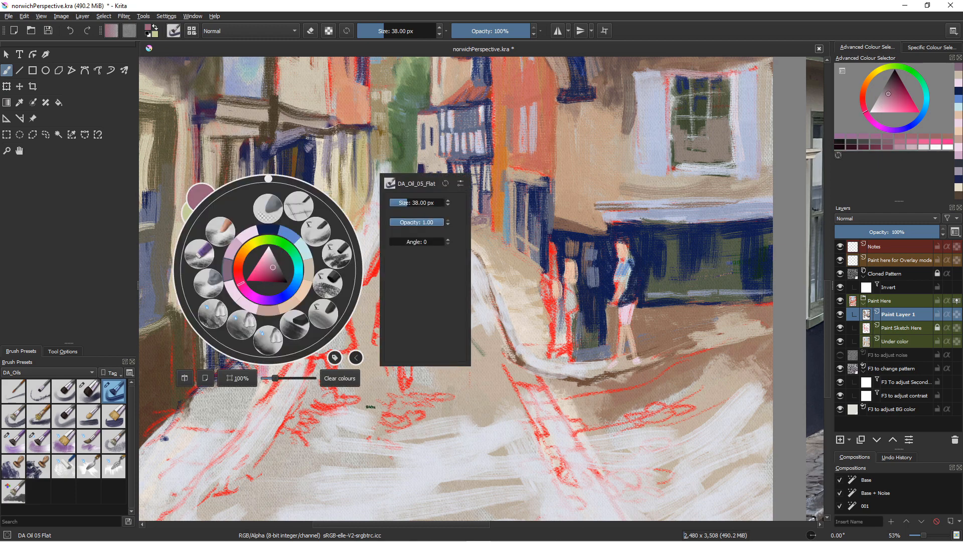
left_click(370, 405)
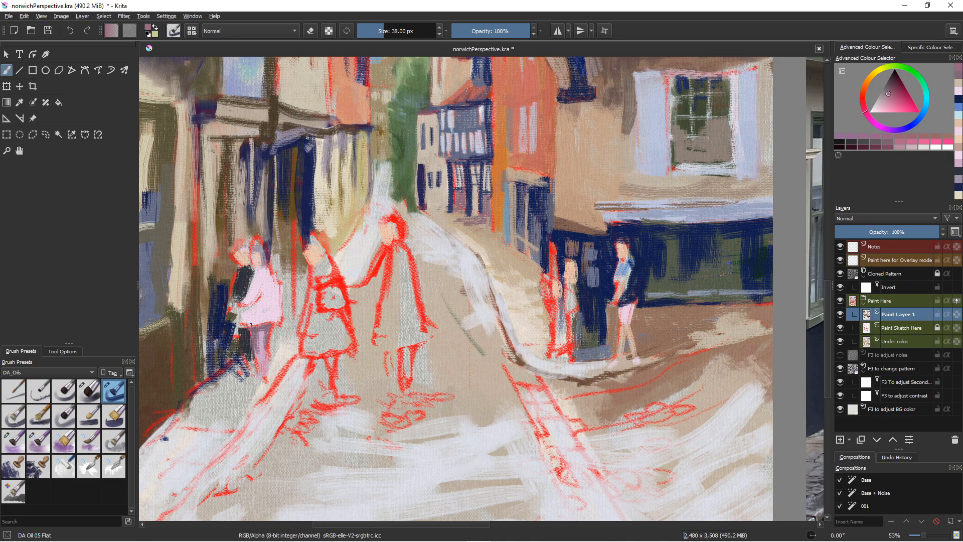
Step: Sample the light tone of the pink coat, warm it to a pale peach pink, and brush it over the coat
left_click(259, 311, "ctrl")
right_click(253, 300)
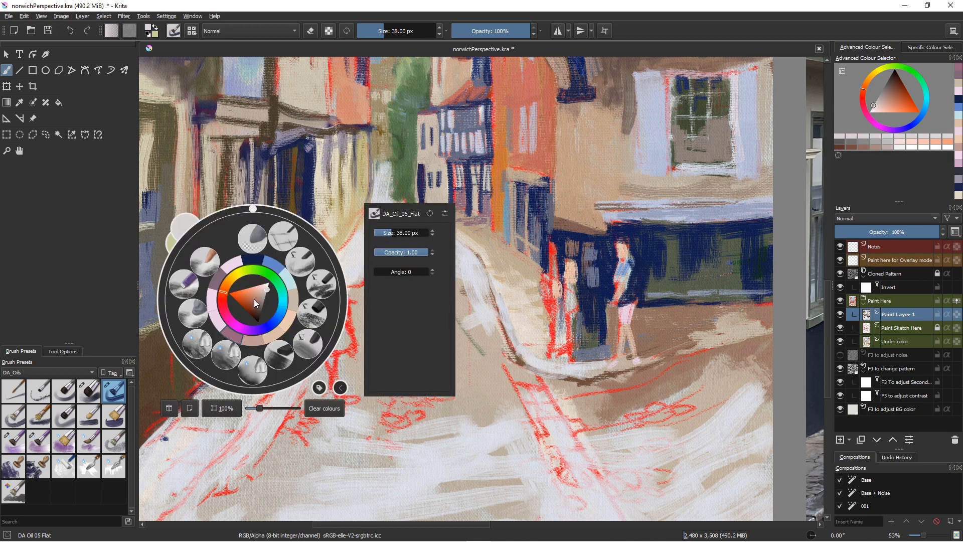
left_click(262, 290)
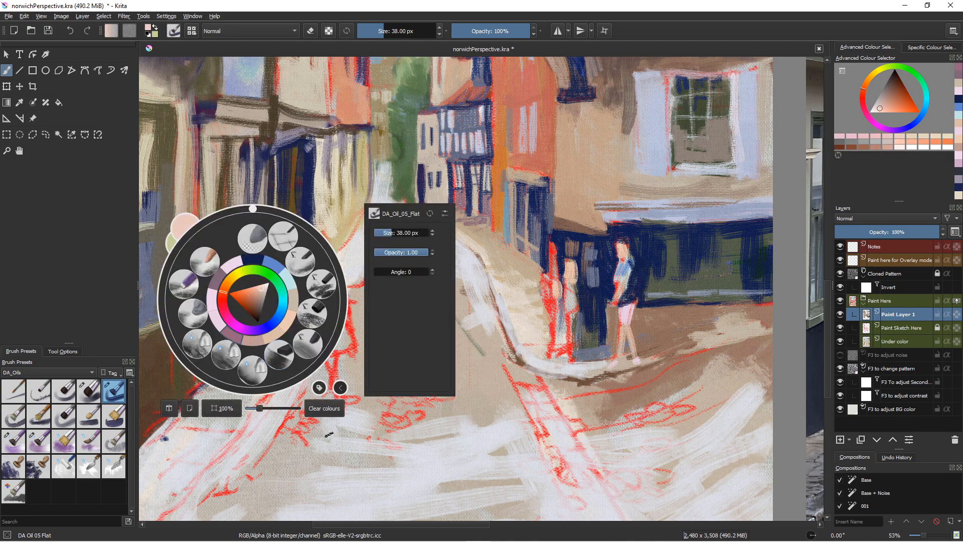
left_click(329, 441)
left_click_drag(255, 288, 250, 300)
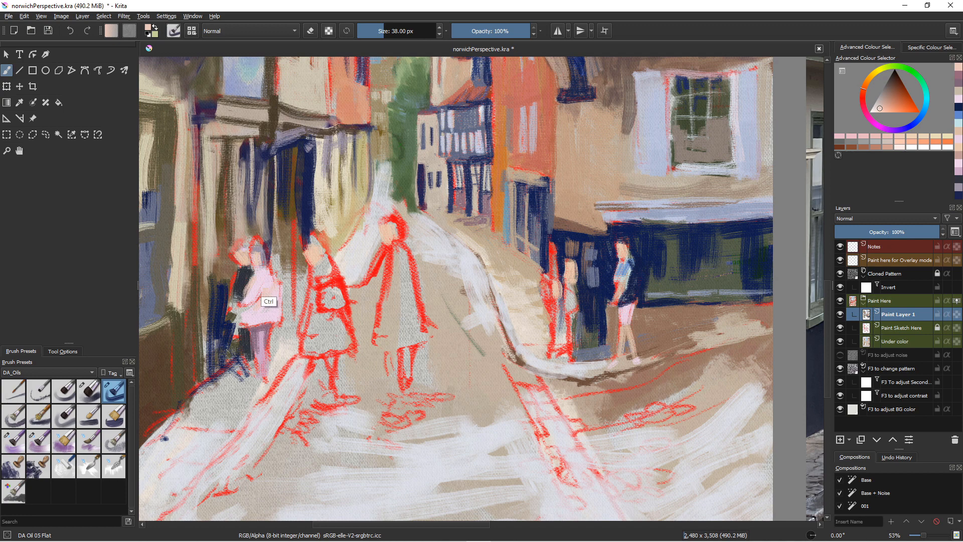
Step: Define the back edge of the pink-coated pedestrian with sampled dark navy strokes
left_click(277, 274, "ctrl")
left_click(280, 224, "ctrl")
mouse_move(281, 215)
left_mouse_down()
mouse_move(278, 279)
mouse_move(276, 236)
left_mouse_up()
mouse_move(274, 273)
left_mouse_down()
mouse_move(274, 308)
mouse_move(277, 284)
mouse_move(281, 315)
left_mouse_up()
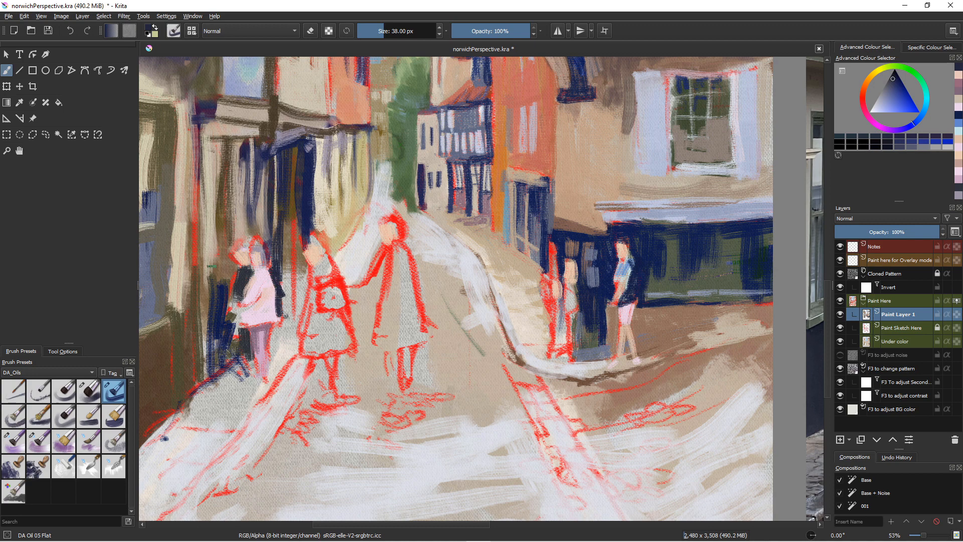
Step: Paint over the heads of the two pedestrians at the left shopfront with sampled dusty pink, greyed mauve and beige
left_click(254, 246, "ctrl")
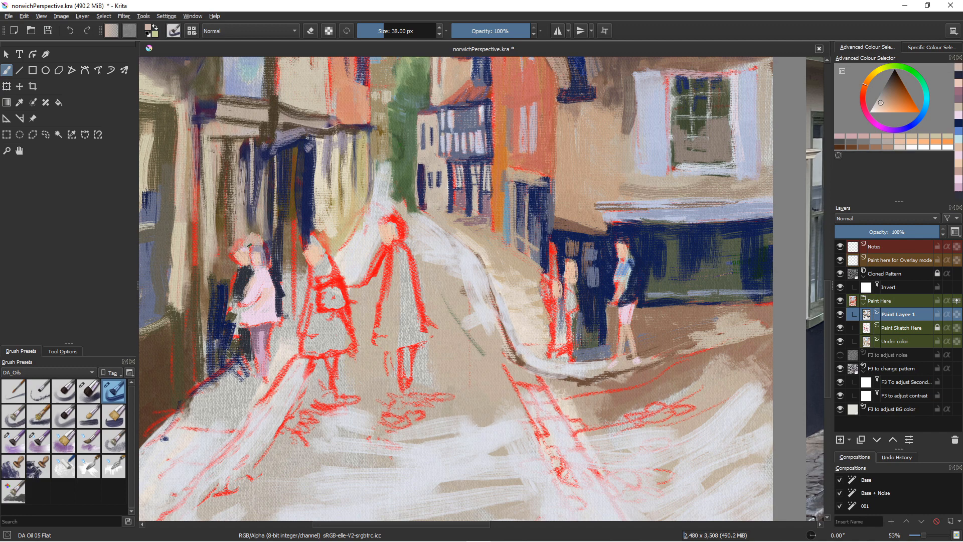
left_click(256, 242, "ctrl")
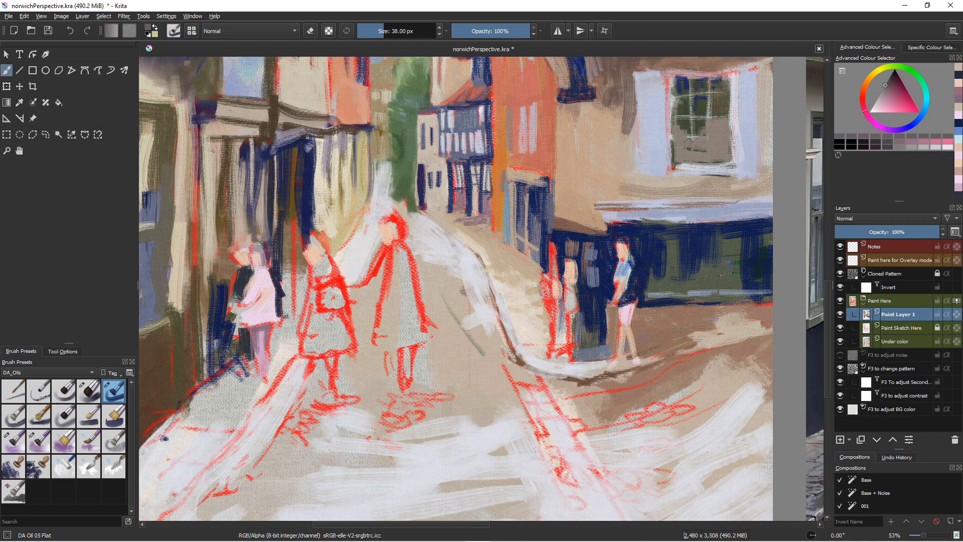
left_click(272, 277)
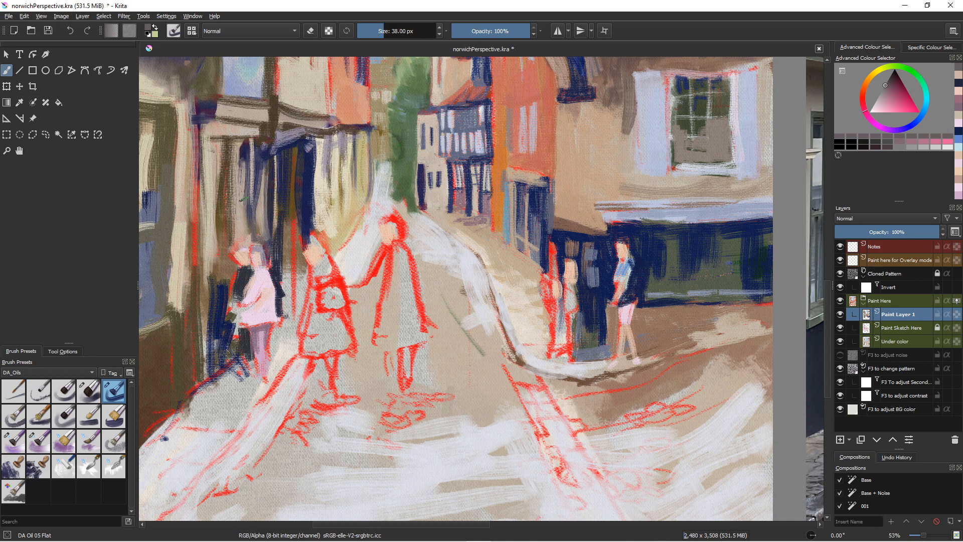
left_click(253, 237, "ctrl")
left_click(244, 248)
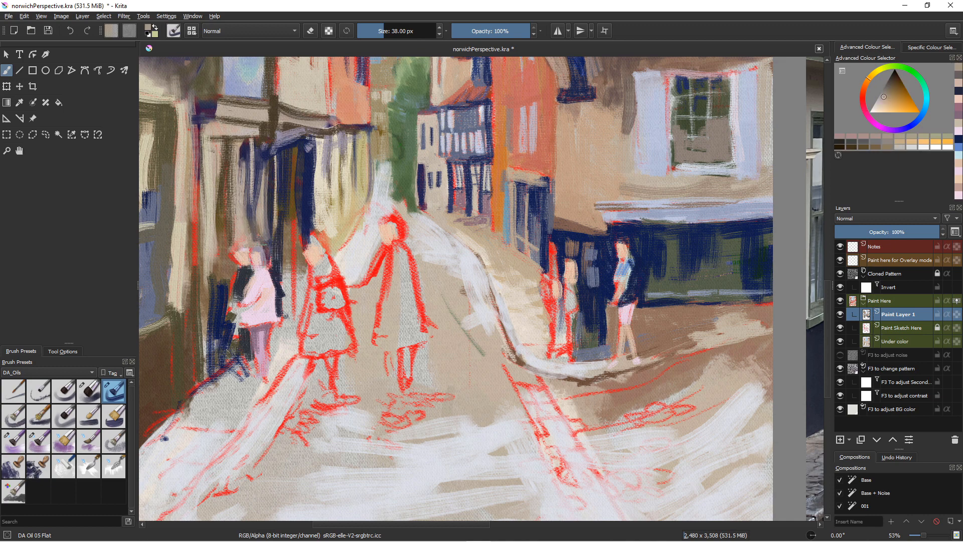
left_click(239, 247)
Step: Highlight the pink-coated pedestrian's hair with warm off-white, and lighten the coat with the brush enlarged to 47 px
left_click(874, 109)
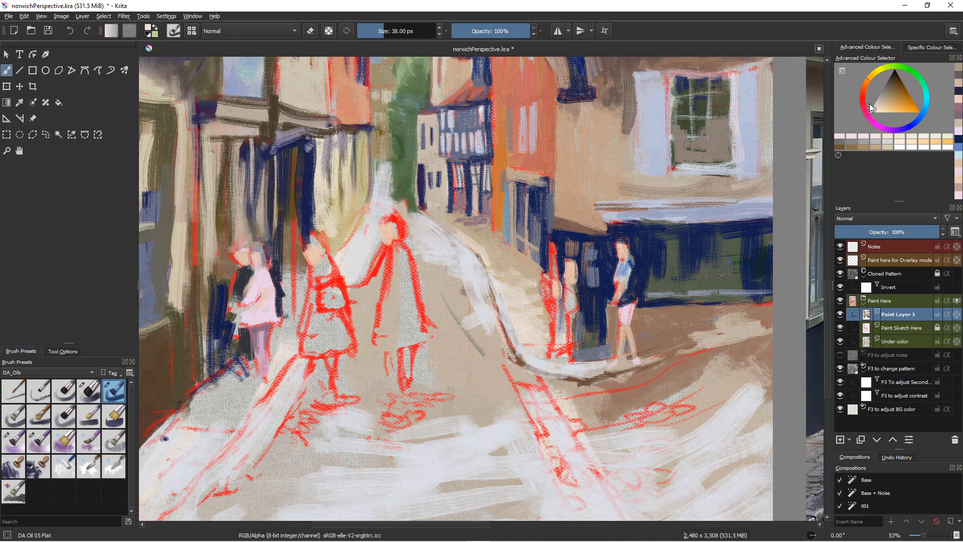
left_click(254, 249)
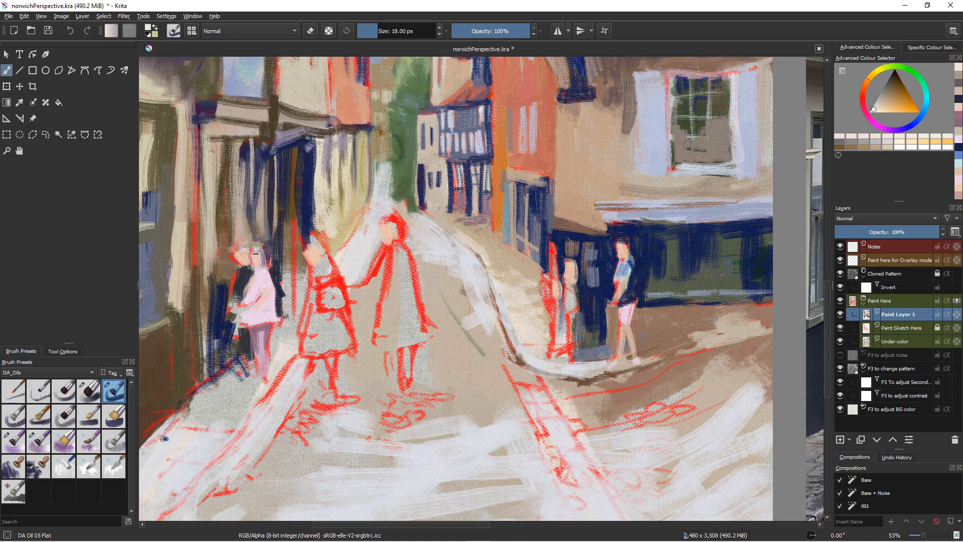
key("bracketright")
left_click(260, 249)
key("bracketright")
key("bracketright")
key("bracketright")
key("bracketright")
key("bracketright")
key("bracketright")
key("bracketright")
left_click_drag(270, 285, 271, 302)
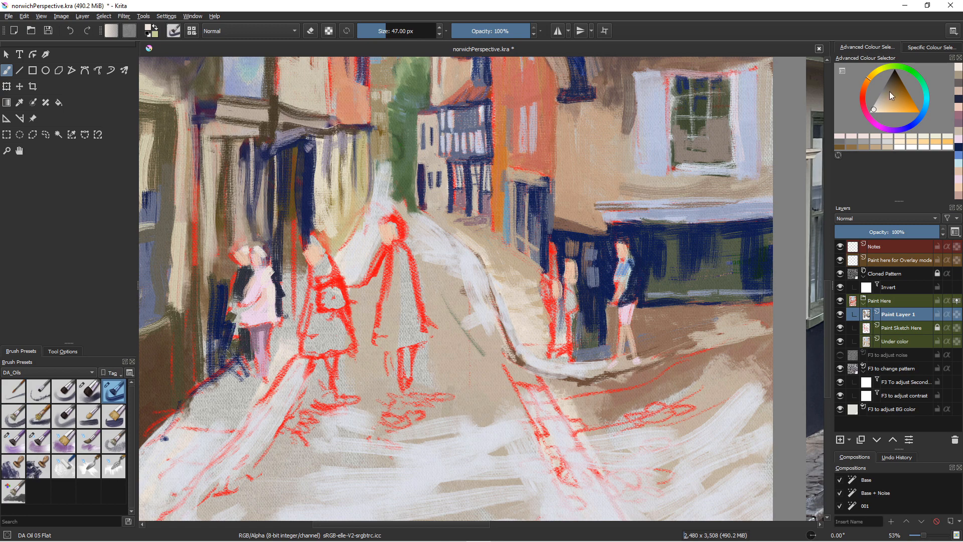
Step: Block in the top of the pedestrian beside the pink-coated figure with dark reddish brown strokes
left_click_drag(889, 91, 898, 90)
left_click(863, 92)
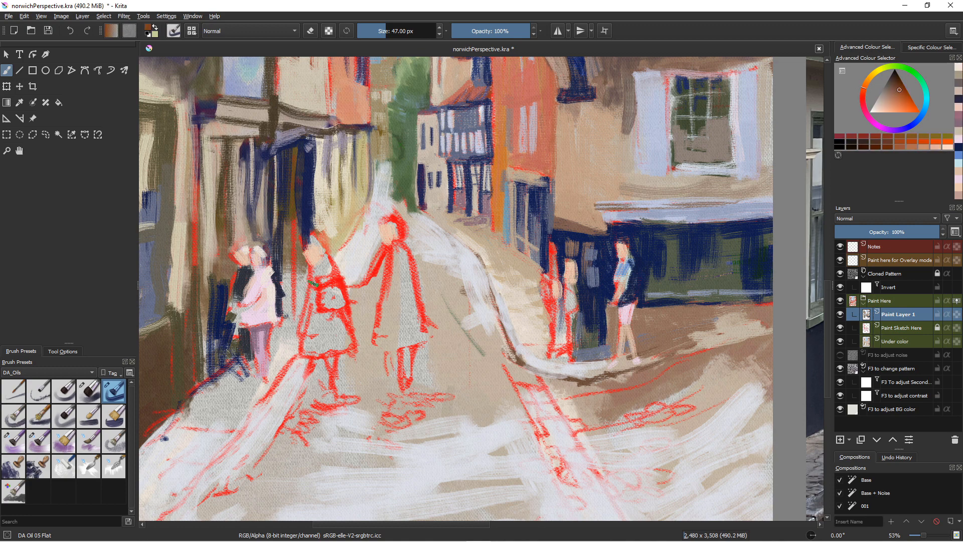
mouse_move(313, 282)
left_mouse_down()
mouse_move(329, 258)
mouse_move(316, 273)
mouse_move(318, 284)
mouse_move(319, 262)
mouse_move(322, 303)
mouse_move(314, 280)
mouse_move(310, 312)
left_mouse_up()
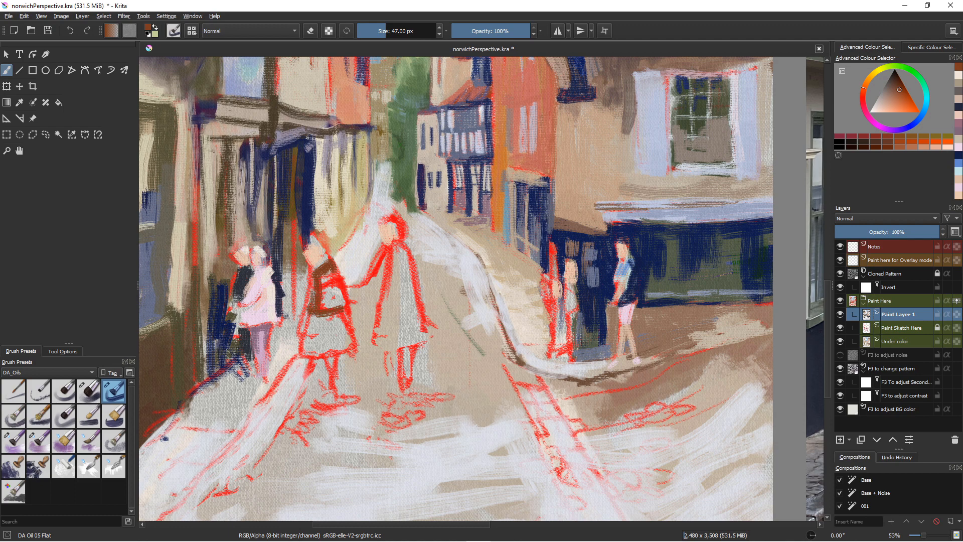
mouse_move(312, 306)
left_mouse_down()
mouse_move(311, 317)
mouse_move(337, 314)
left_mouse_up()
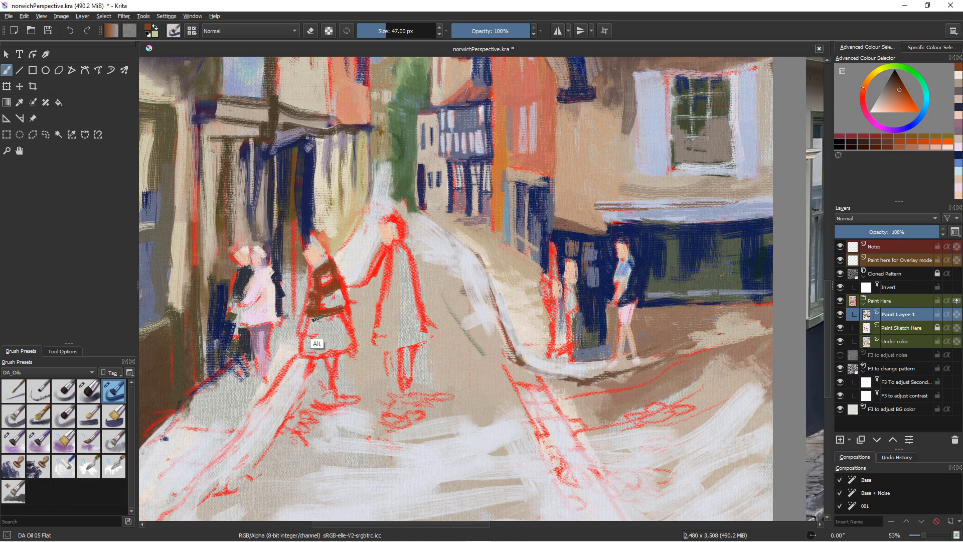
mouse_move(315, 314)
left_mouse_down()
mouse_move(315, 335)
mouse_move(324, 335)
left_mouse_up()
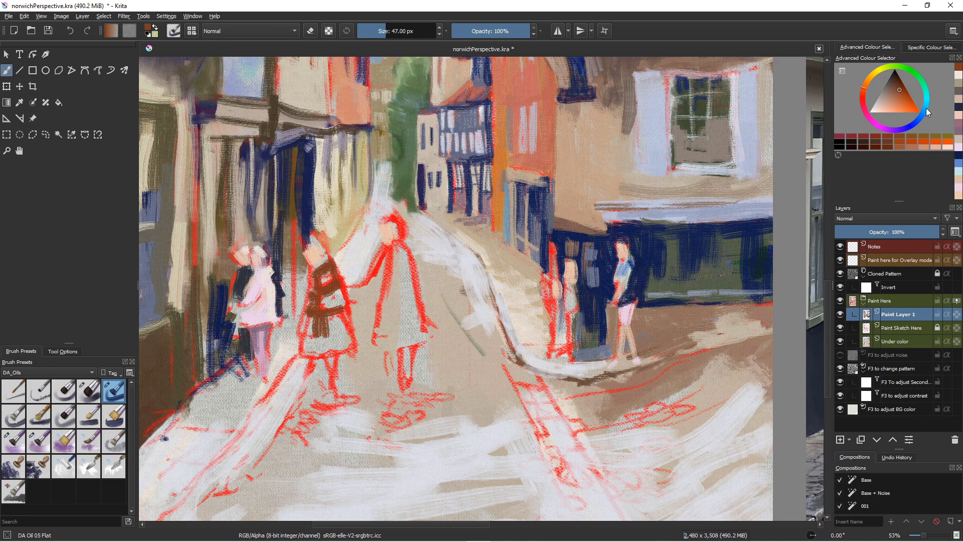
Step: Paint the brown-topped pedestrian's skirt with muted blue, covering it with pale bluish-white strokes
left_click(926, 109)
left_click(886, 98)
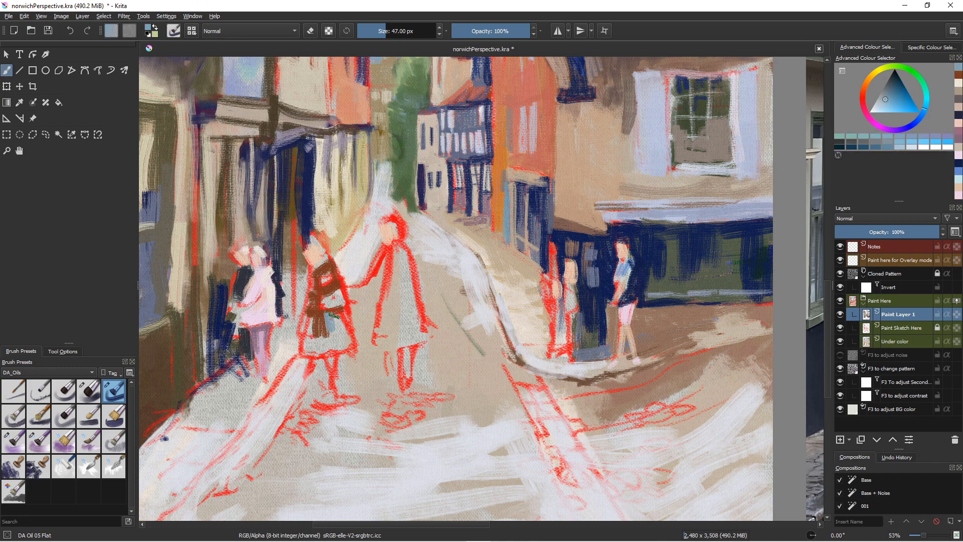
mouse_move(332, 315)
left_mouse_down()
mouse_move(307, 345)
mouse_move(318, 316)
mouse_move(322, 333)
mouse_move(329, 319)
mouse_move(335, 333)
mouse_move(343, 327)
mouse_move(344, 308)
mouse_move(357, 341)
mouse_move(417, 375)
mouse_move(338, 334)
mouse_move(346, 319)
mouse_move(352, 350)
mouse_move(343, 334)
mouse_move(328, 349)
mouse_move(325, 331)
mouse_move(315, 344)
mouse_move(309, 326)
mouse_move(309, 351)
mouse_move(321, 348)
mouse_move(304, 353)
mouse_move(358, 345)
left_mouse_up()
left_click(881, 104)
left_click(871, 108)
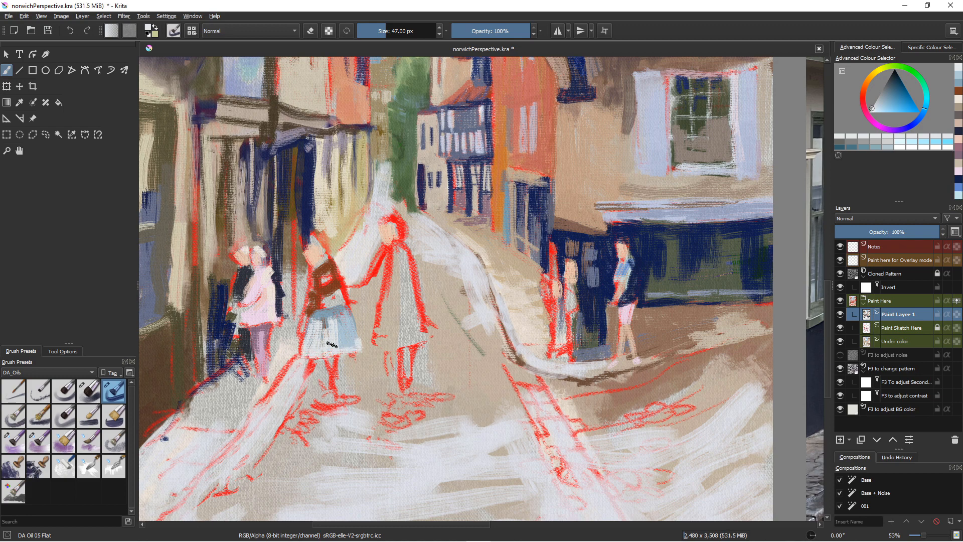
mouse_move(345, 324)
left_mouse_down()
mouse_move(353, 345)
mouse_move(344, 343)
mouse_move(356, 346)
left_mouse_up()
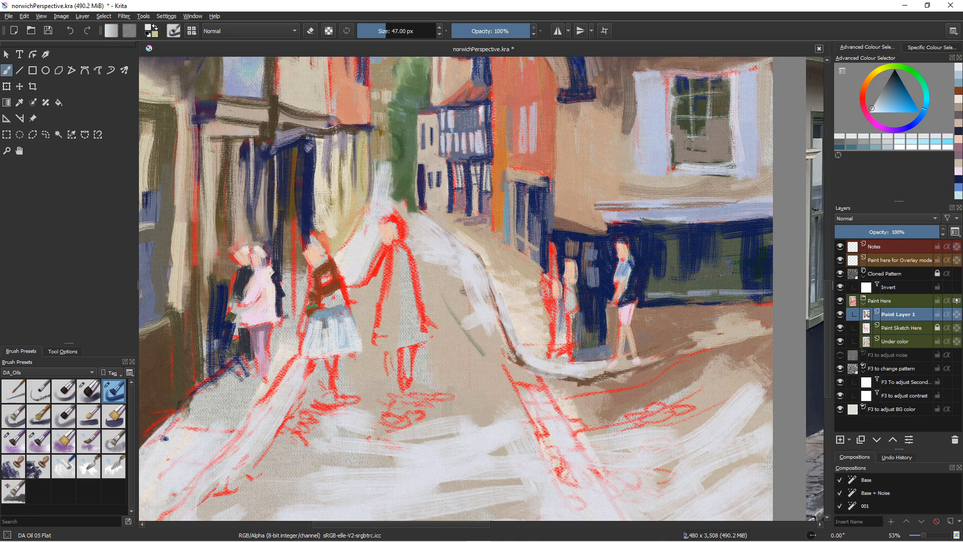
Step: Fill the gaps in the pedestrian's top with sampled browns and add pale pink-beige strokes at the waist
left_click(333, 285, "alt")
mouse_move(332, 283)
left_mouse_down()
mouse_move(340, 292)
mouse_move(338, 272)
mouse_move(339, 289)
mouse_move(321, 301)
mouse_move(342, 294)
mouse_move(321, 298)
left_mouse_up()
left_click(333, 286, "alt")
left_click(333, 279, "alt")
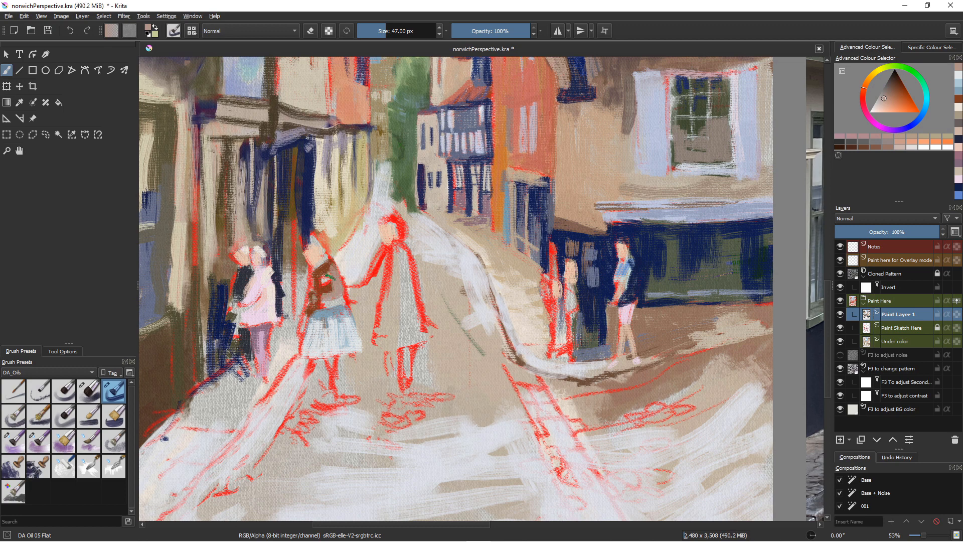
left_click(326, 266, "ctrl")
left_click_drag(333, 269, 338, 288)
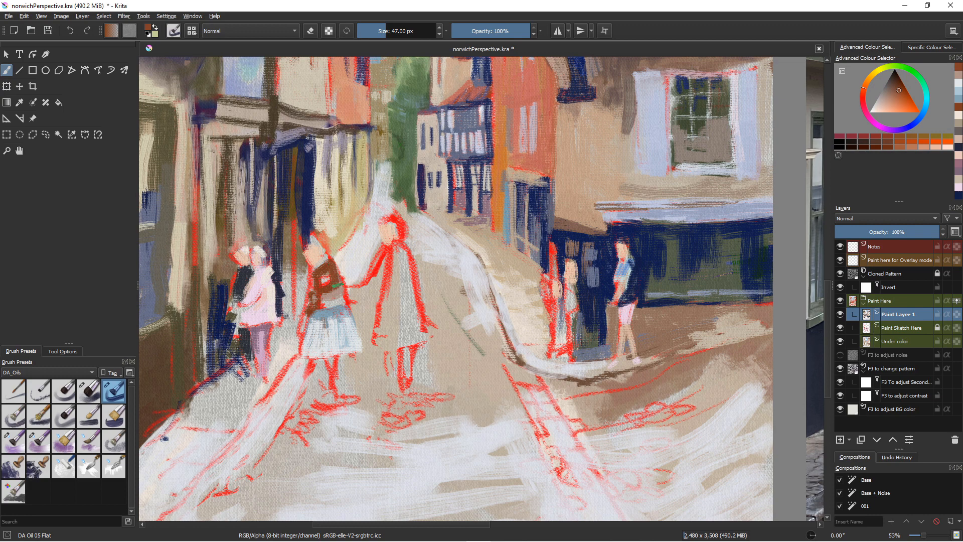
mouse_move(326, 287)
left_mouse_down()
mouse_move(338, 281)
mouse_move(337, 296)
mouse_move(323, 303)
left_mouse_up()
left_click(879, 105)
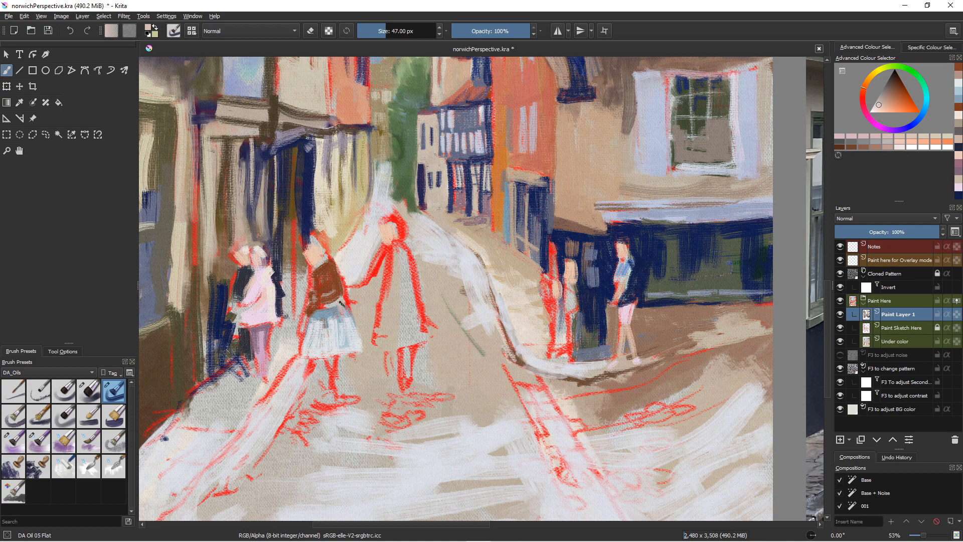
mouse_move(331, 319)
left_mouse_down()
mouse_move(337, 307)
mouse_move(325, 321)
mouse_move(350, 316)
left_mouse_up()
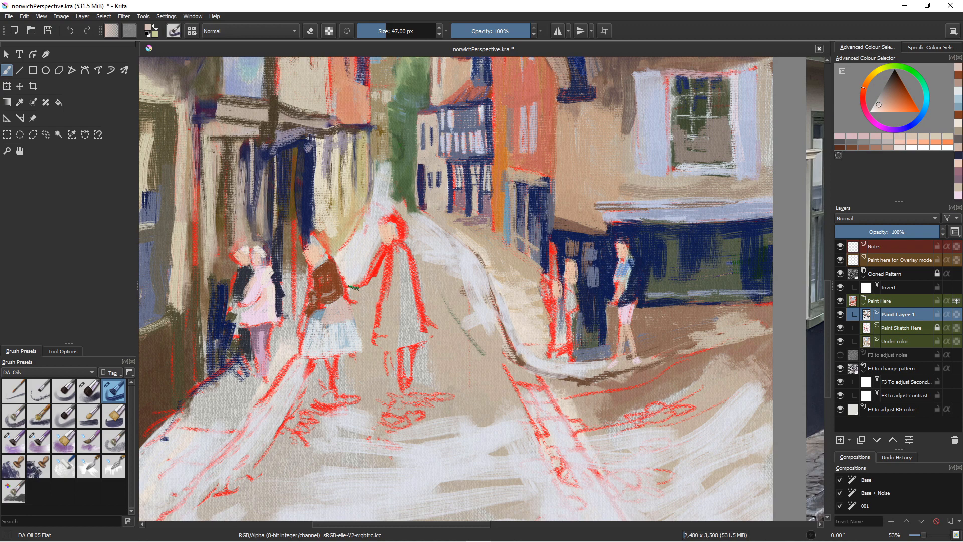
Step: Shade the upper skirt with slate blue at 35 px and a deeper blue at 24 px
left_click(891, 93)
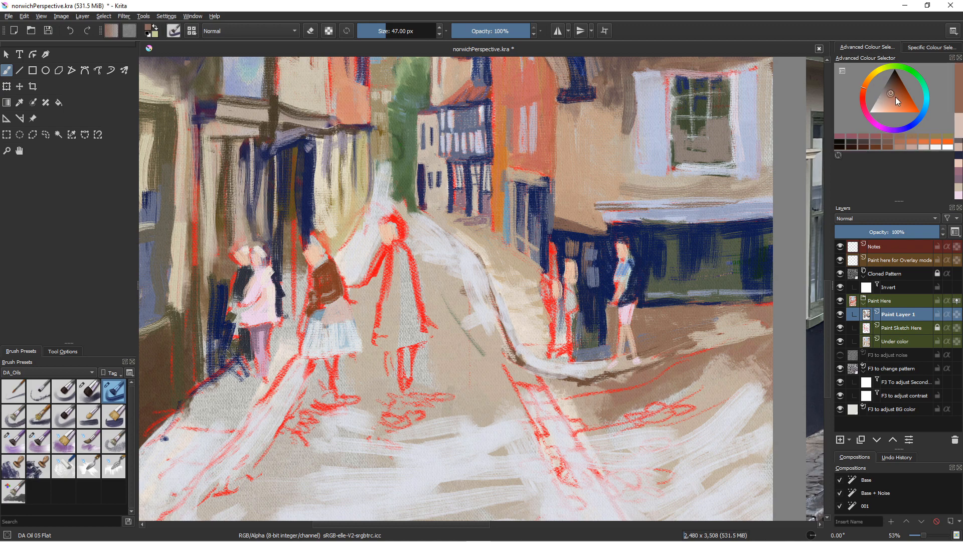
left_click(921, 115)
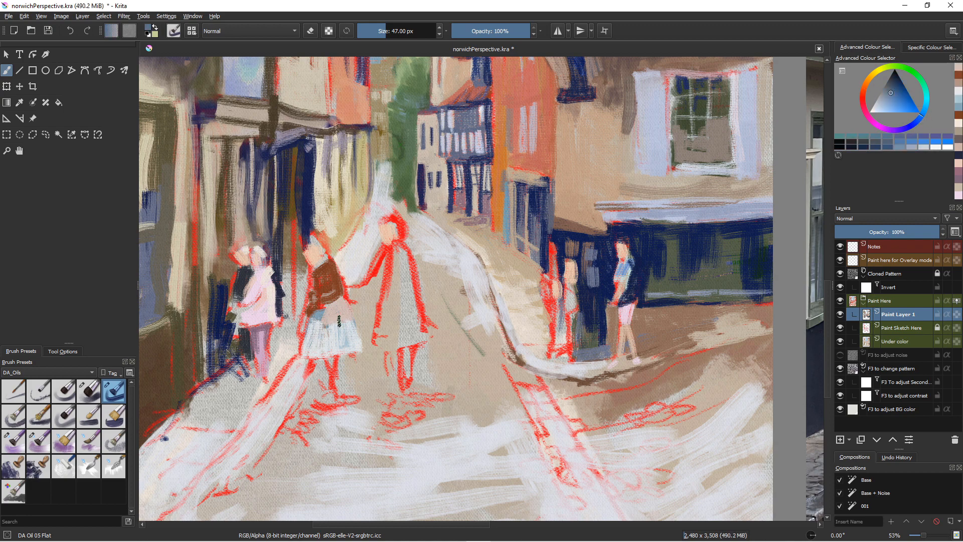
key("[")
key("[")
key("[")
key("[")
mouse_move(336, 317)
left_mouse_down()
mouse_move(351, 319)
mouse_move(328, 324)
left_mouse_up()
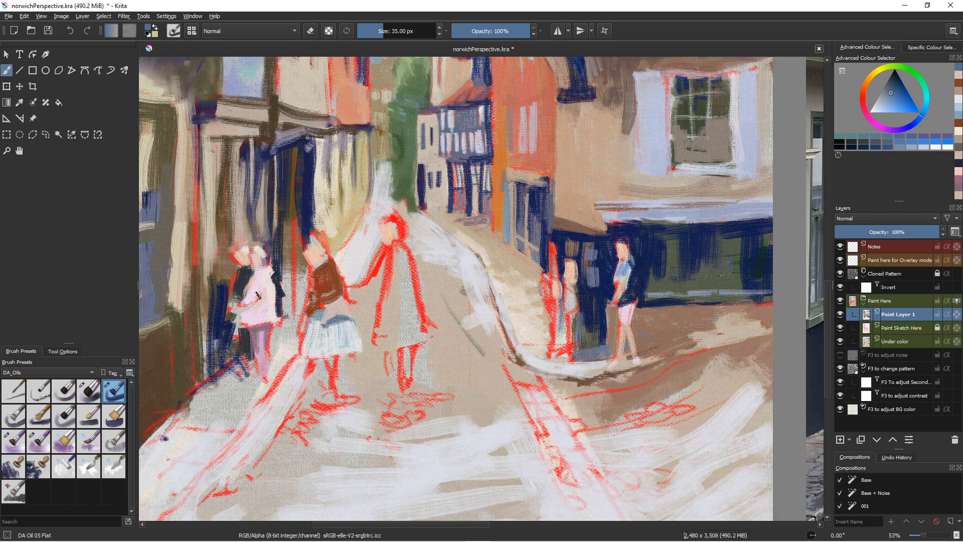
left_click(897, 87)
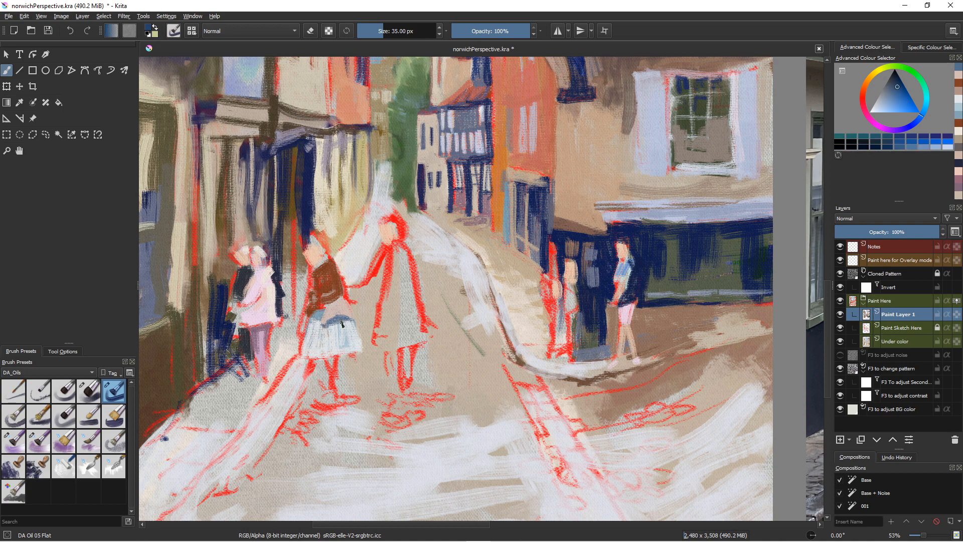
left_click_drag(345, 323, 349, 309, "shift")
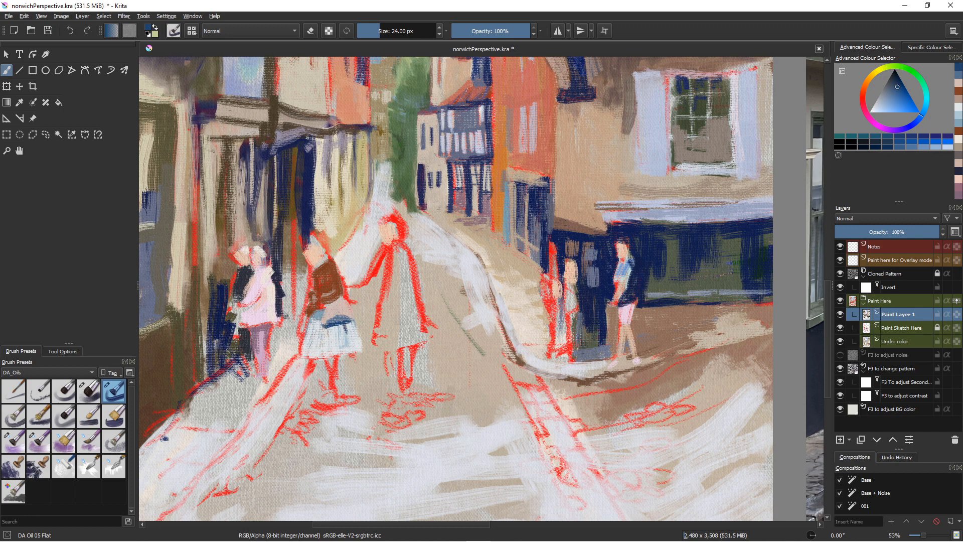
Step: Work blue folds down through the skirt with the DA Oil 11 Rake Wet brush at 41 and 38 px, adding a lighter slate blue
left_click(8, 434)
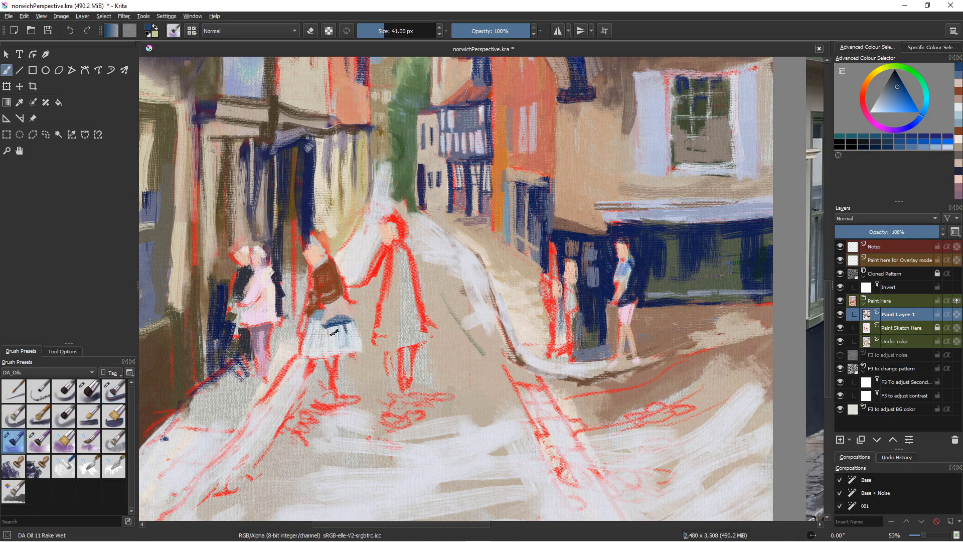
left_click_drag(335, 324, 345, 337)
mouse_move(352, 322)
left_mouse_down()
mouse_move(347, 341)
mouse_move(332, 326)
mouse_move(333, 337)
mouse_move(322, 332)
mouse_move(318, 320)
mouse_move(317, 333)
mouse_move(317, 284)
mouse_move(344, 287)
mouse_move(322, 330)
left_mouse_up()
key("[")
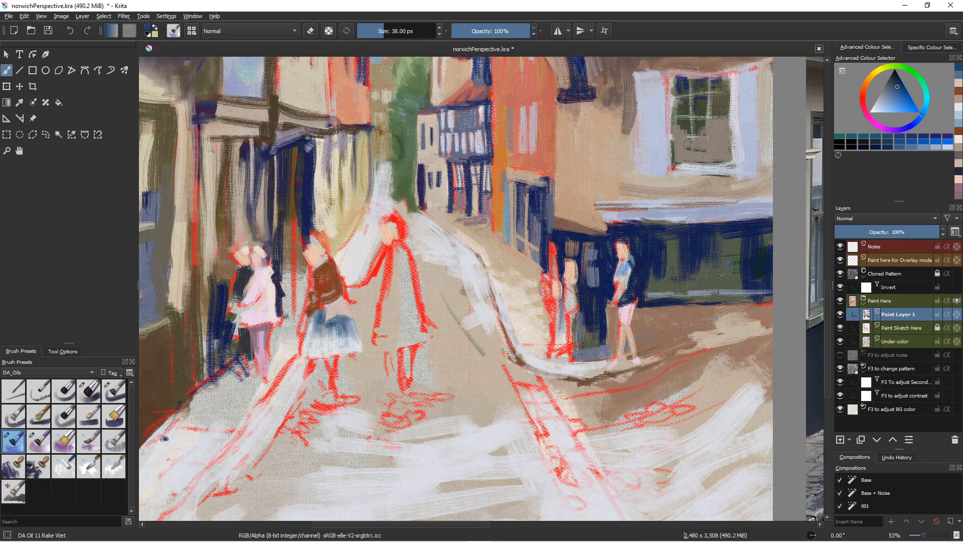
left_click(889, 94)
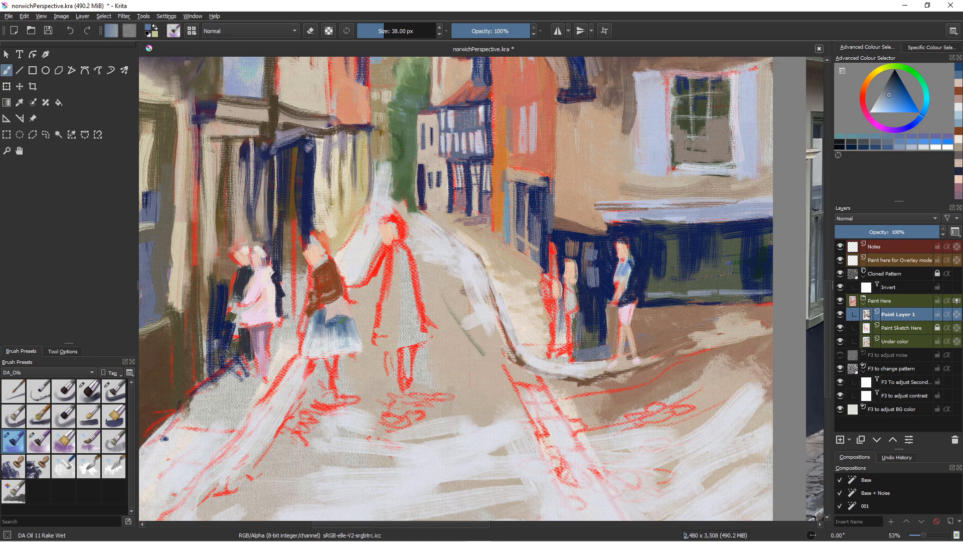
left_click_drag(337, 320, 340, 321)
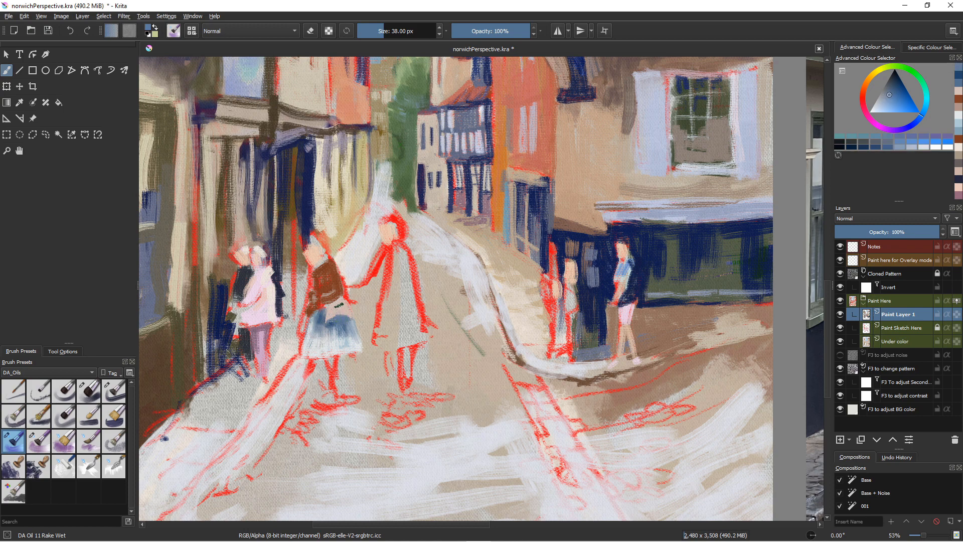
Step: Extend the handbag patch at the brown-topped pedestrian's waist with pale pink-beige, and paint muted brown strokes over the background behind the figure
left_click(335, 321, "ctrl")
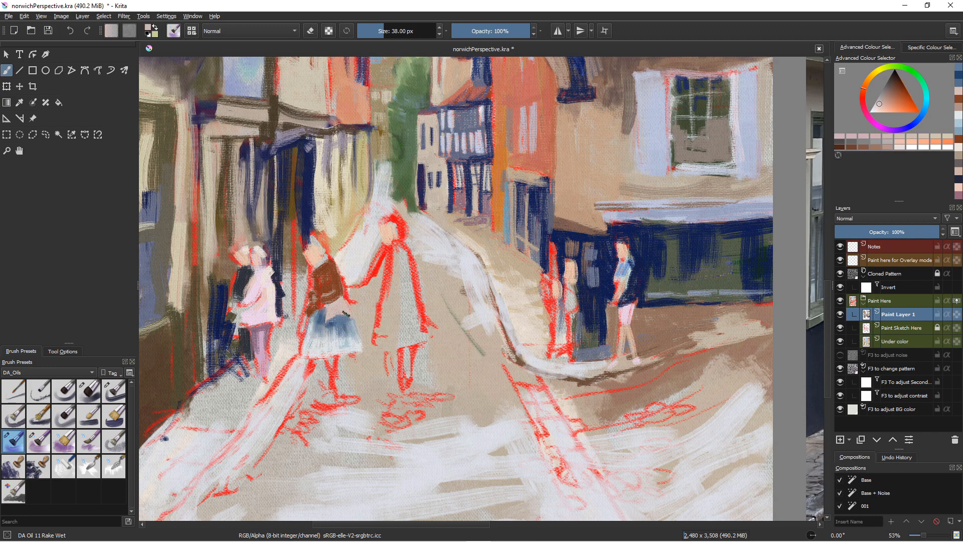
left_click_drag(346, 317, 331, 321)
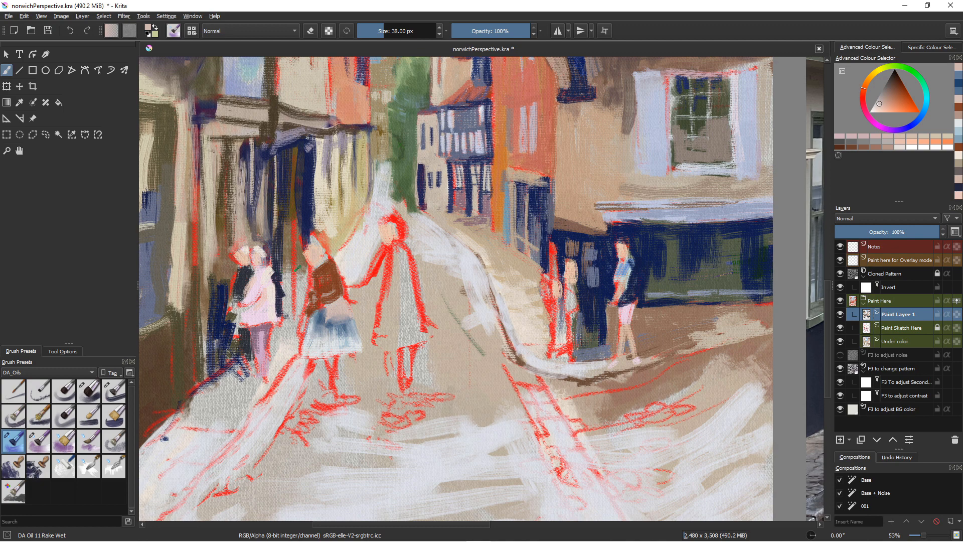
left_click(300, 268, "ctrl")
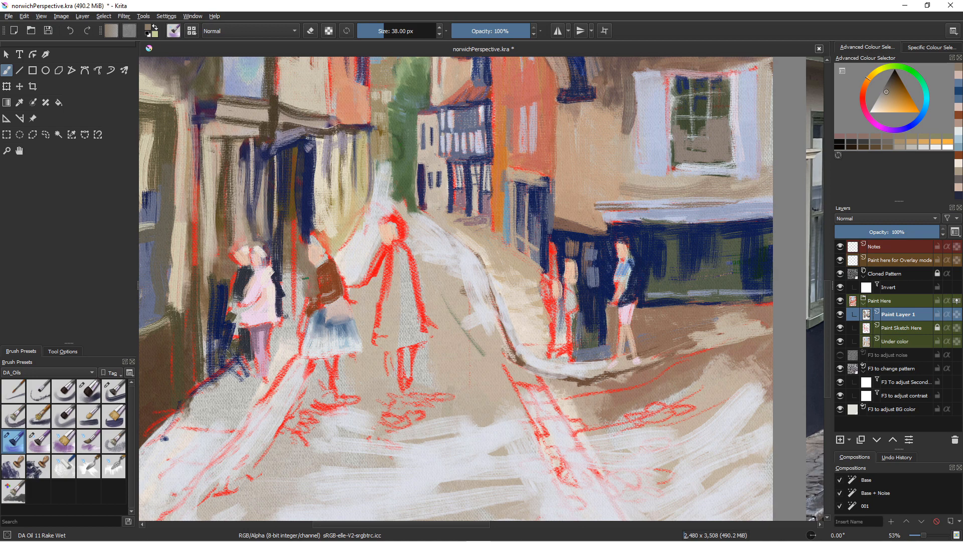
left_click_drag(304, 275, 298, 310)
left_click(290, 287, "ctrl")
left_click_drag(292, 236, 290, 283)
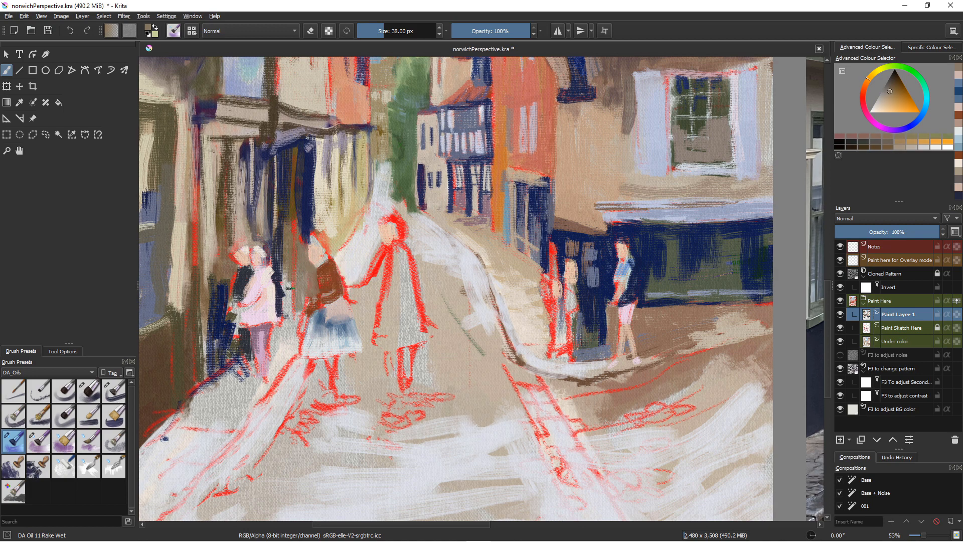
Step: Cover the red outline beside the pedestrian's head with sampled muted brown and dark purple strokes running down the doorway
left_click(301, 205, "ctrl")
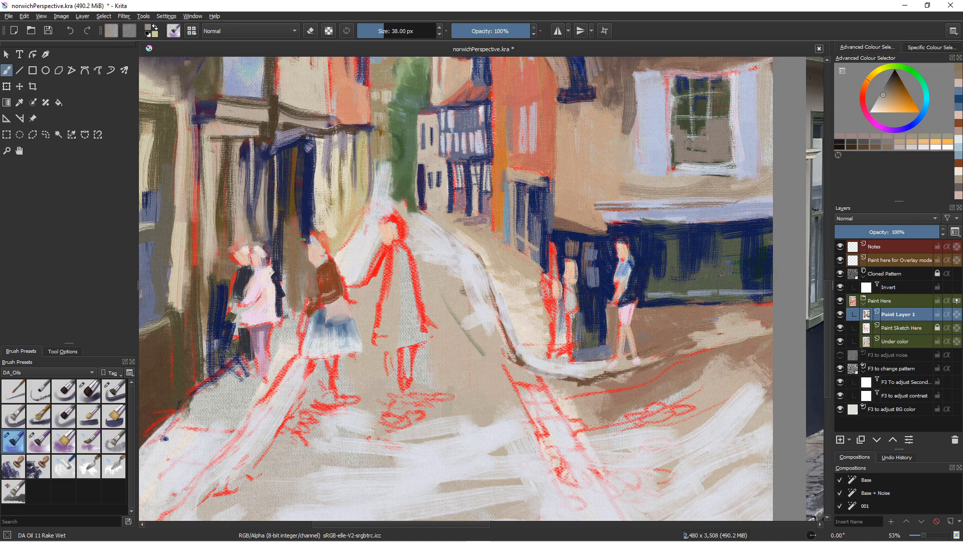
mouse_move(299, 218)
left_mouse_down()
mouse_move(293, 253)
mouse_move(303, 231)
left_mouse_up()
left_click(303, 188, "ctrl")
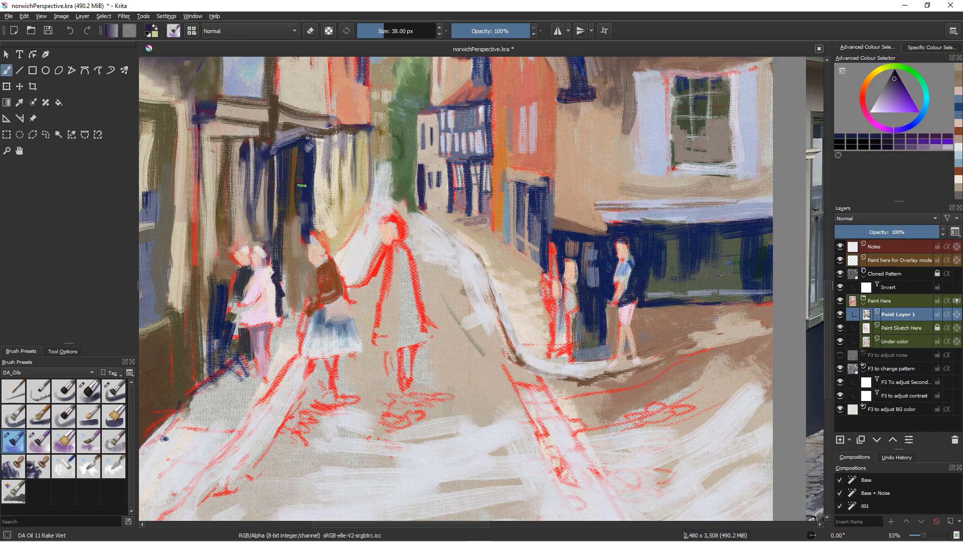
left_click_drag(303, 184, 303, 257)
left_click_drag(304, 202, 305, 273)
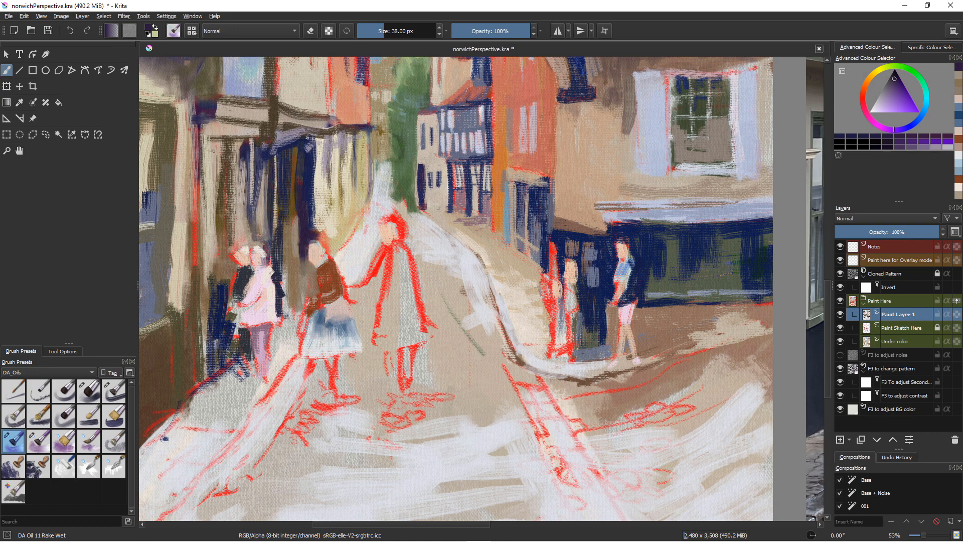
Step: Define the lower part of the handbag with brown and dark blue strokes using the DA Oil 05 Flat brush at 16 px
left_click(323, 262, "ctrl")
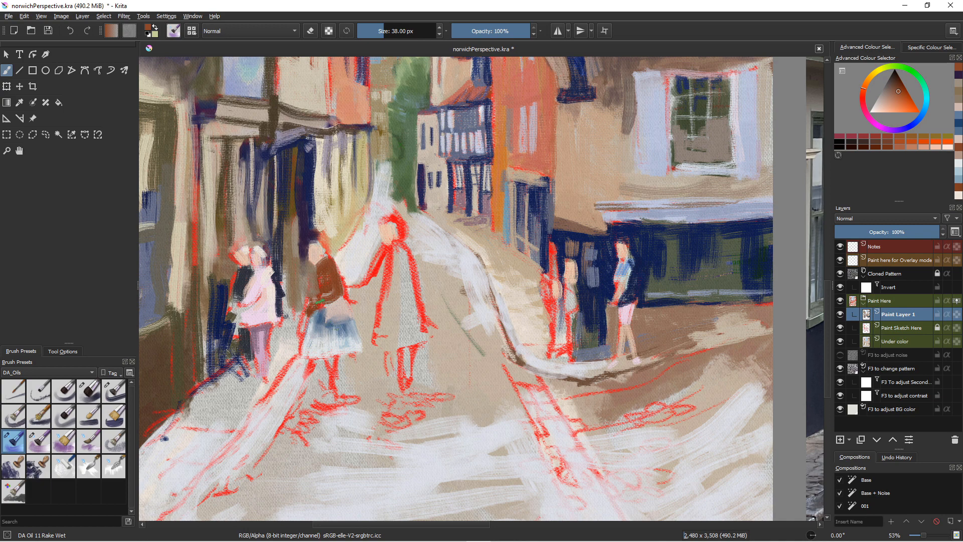
key("bracketleft")
key("bracketleft")
left_click(114, 392)
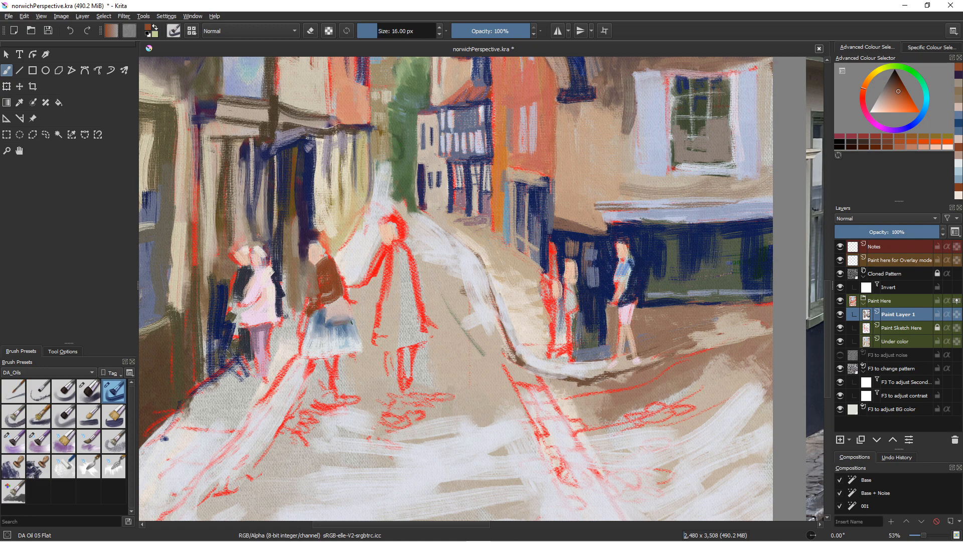
key("bracketleft")
left_click(958, 123)
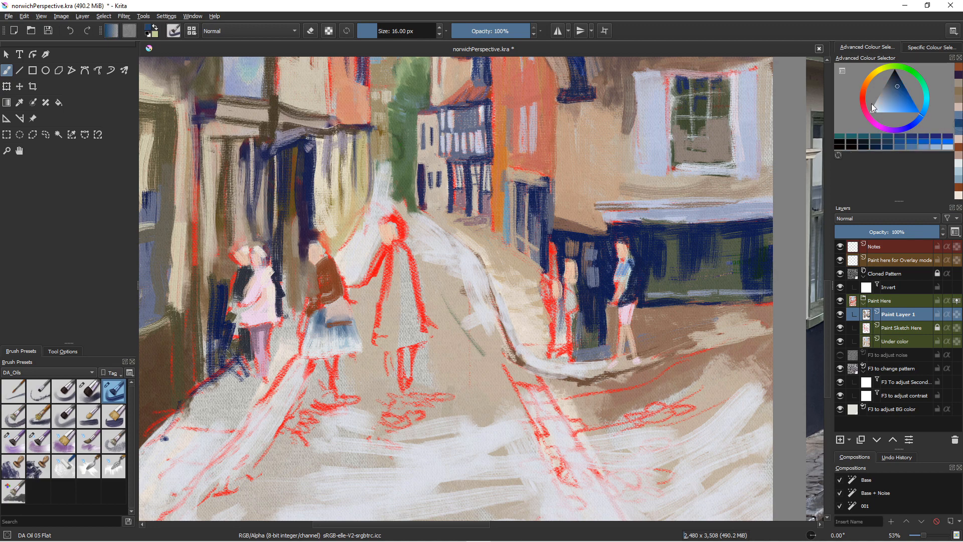
left_click(895, 79)
left_click_drag(354, 321, 334, 324)
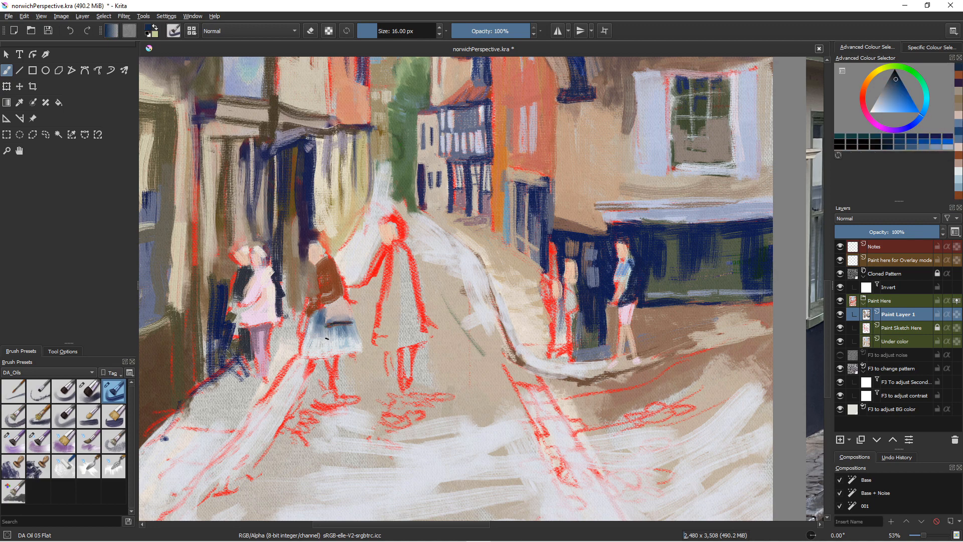
left_click_drag(324, 310, 324, 325)
Step: Add thin pale pink-beige strap strokes over the pedestrian's brown top and trim them with sampled reddish-brown
left_click(334, 336, "ctrl")
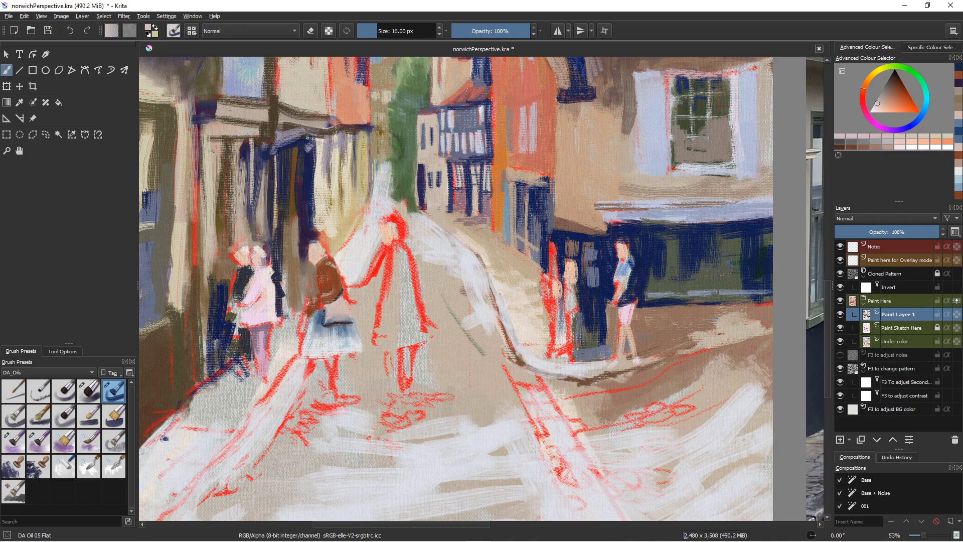
left_click_drag(333, 266, 323, 259)
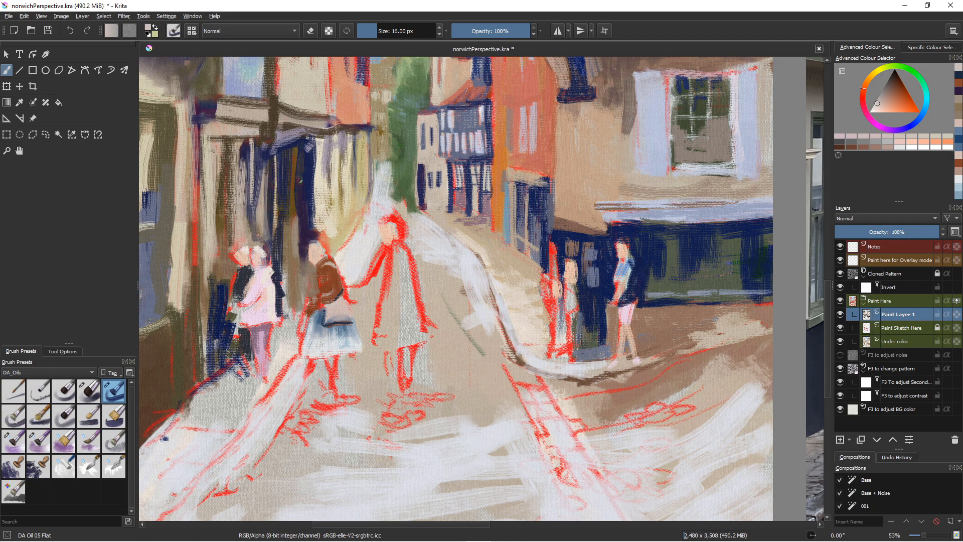
left_click_drag(323, 265, 324, 295)
left_click_drag(327, 265, 322, 288)
left_click(329, 276, "ctrl")
left_click_drag(322, 266, 323, 285)
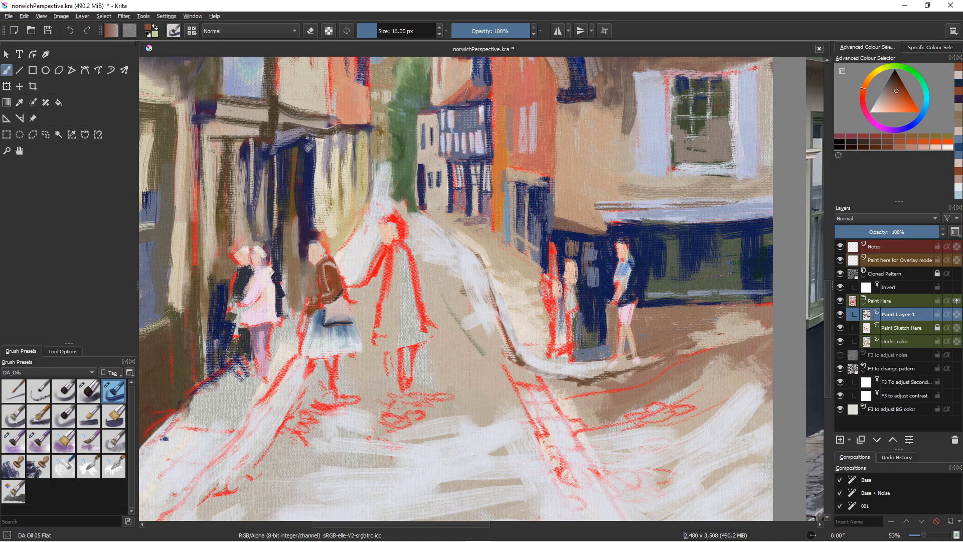
Step: Refine the skirt's side edges and hem with sampled slate blue strokes at 16 px
left_click(316, 348, "ctrl")
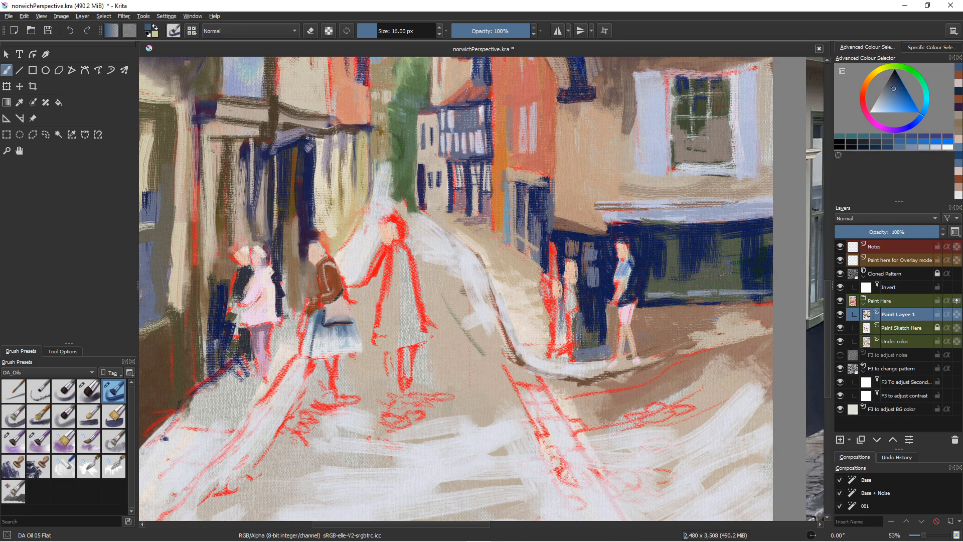
mouse_move(311, 313)
left_mouse_down()
mouse_move(308, 335)
mouse_move(315, 312)
left_mouse_up()
left_click_drag(354, 321, 359, 339)
left_click_drag(342, 357, 353, 352)
Step: Paint the brown-topped pedestrian's face in a light orange-tan skin tone at 16 px and at 44 px
left_click(315, 281, "ctrl")
left_click(889, 104)
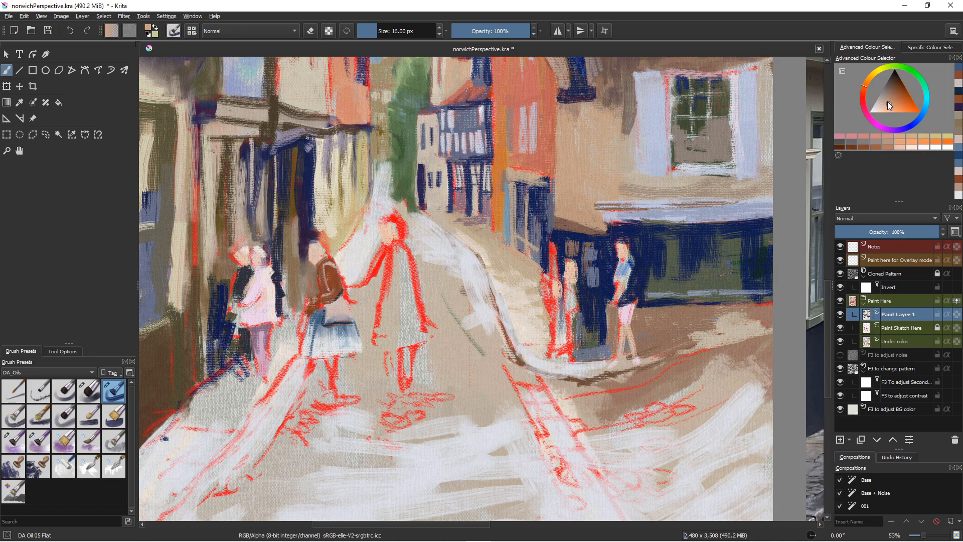
left_click_drag(315, 247, 319, 256)
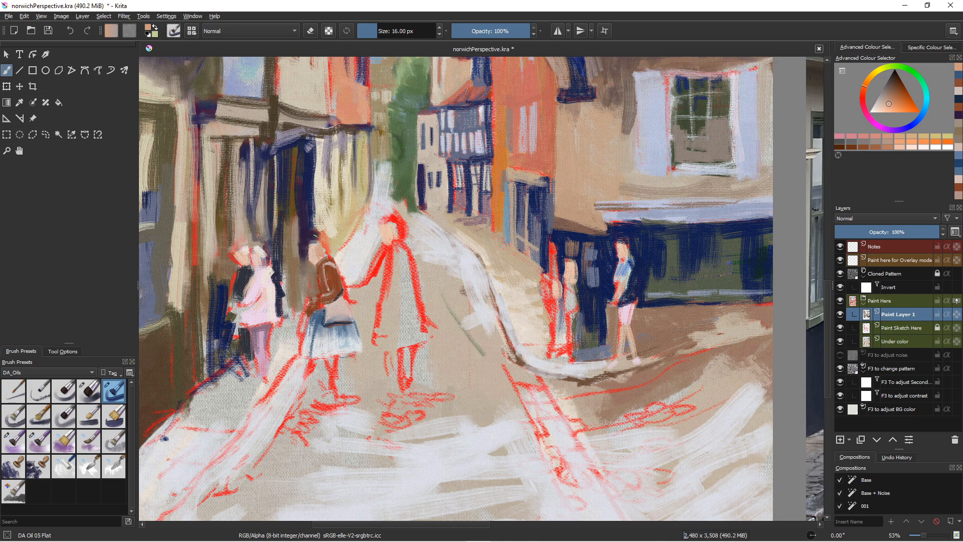
key("bracketleft")
key("bracketright")
key("bracketright")
key("bracketright")
key("bracketright")
key("bracketright")
key("bracketright")
key("bracketright")
key("bracketright")
key("bracketright")
key("bracketright")
key("bracketright")
left_click_drag(321, 245, 308, 259)
Step: Trim the pedestrian's chin and face edge with sampled grey-brown at 44 px, and work in sampled skin and cream tones on the head
left_click(301, 302, "ctrl")
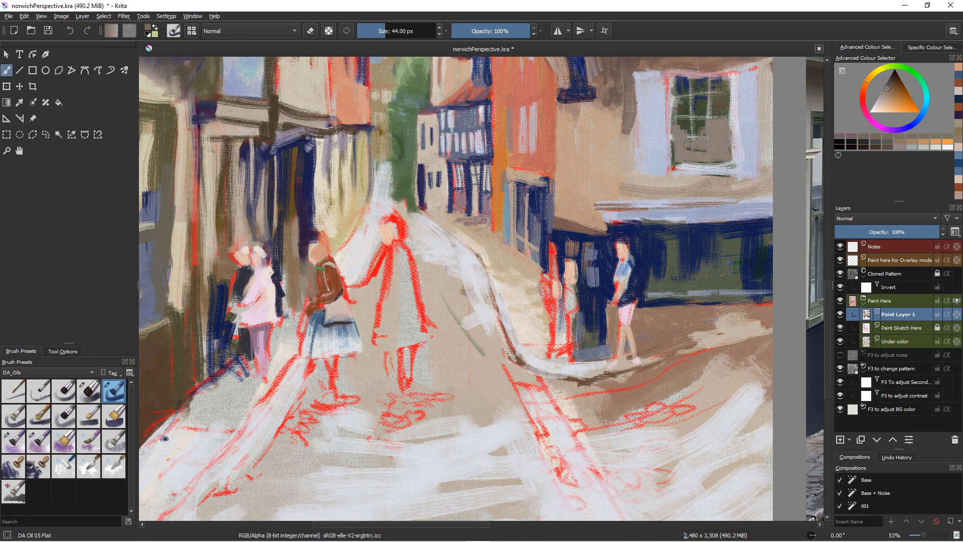
left_click_drag(309, 262, 314, 266)
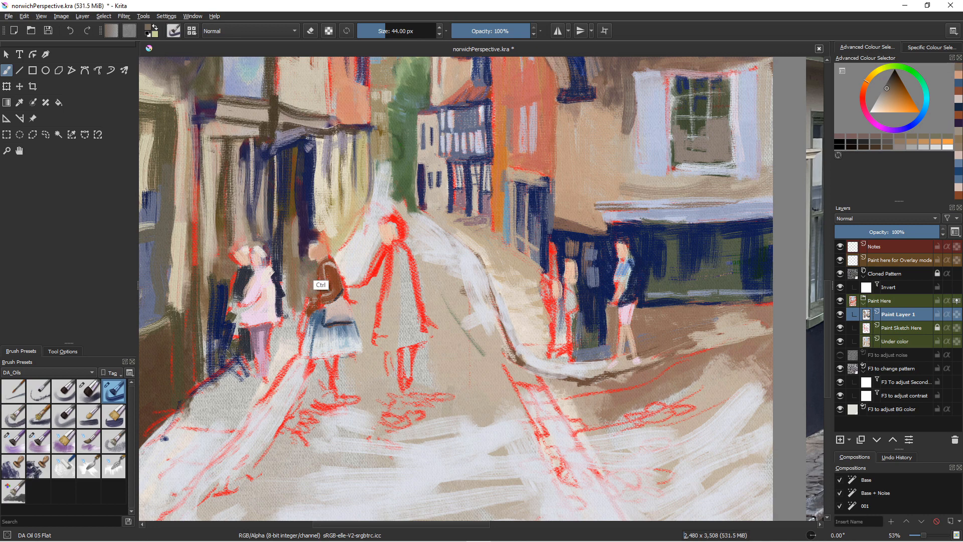
left_click(317, 276, "ctrl")
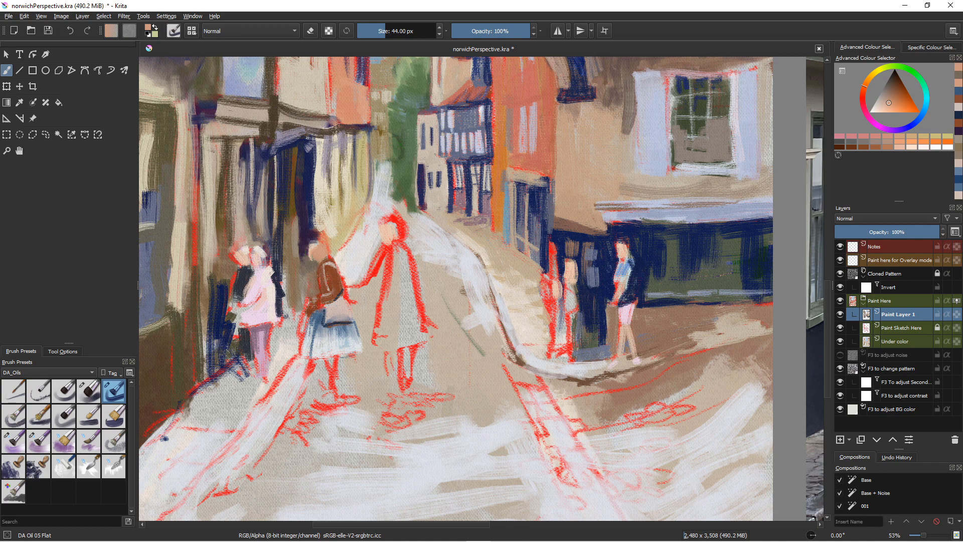
right_click(326, 249)
right_click(317, 250)
left_click(261, 281, "ctrl")
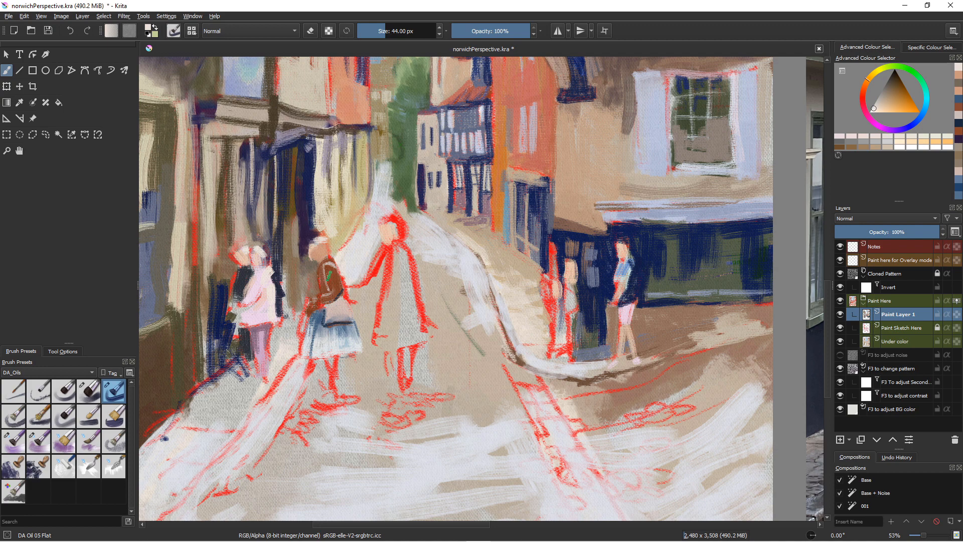
Step: Paint the pedestrian's hair with reddish-brown sampled from the top, varying the brush size between 28 and 59 px
left_click(331, 279, "ctrl")
key("[")
key("[")
key("[")
key("[")
key("[")
key("[")
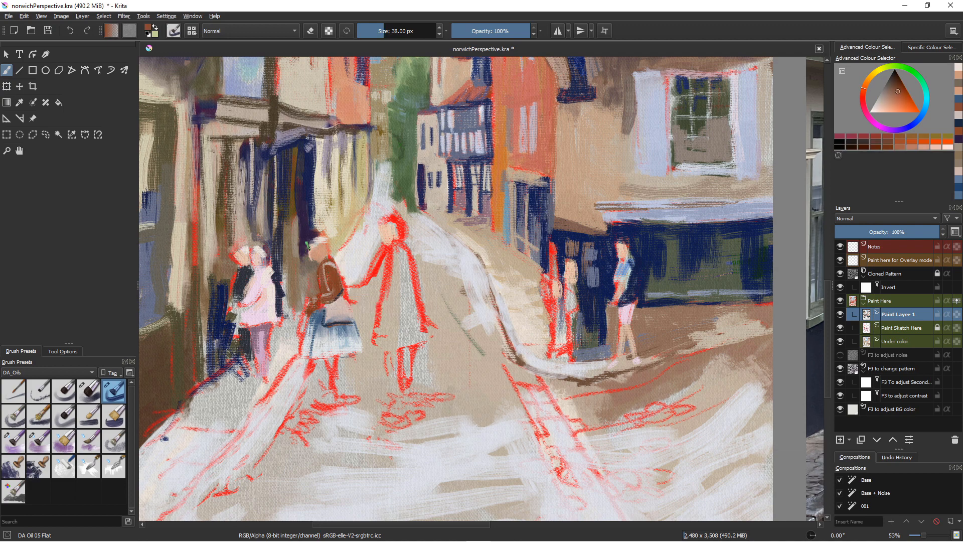
left_click(325, 250)
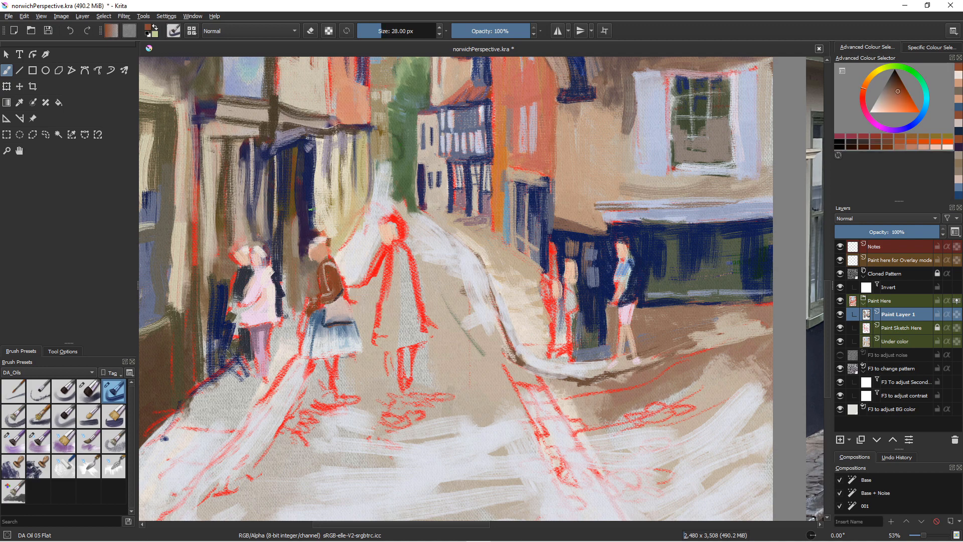
left_click(332, 264, "ctrl")
key("bracketright")
key("bracketright")
key("bracketright")
key("bracketright")
key("bracketright")
key("bracketright")
key("bracketright")
key("bracketright")
key("bracketright")
key("bracketright")
Step: Highlight the crown of the pedestrian's head with cream sampled from the wall, using the flat brush at 30 and 32 px
left_click(315, 202, "ctrl")
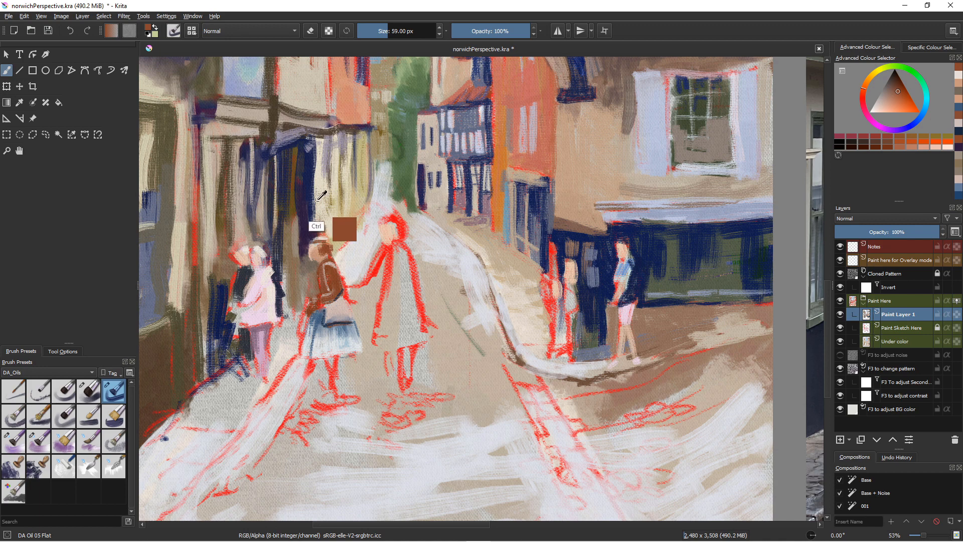
left_click(315, 201, "ctrl")
key("bracketleft")
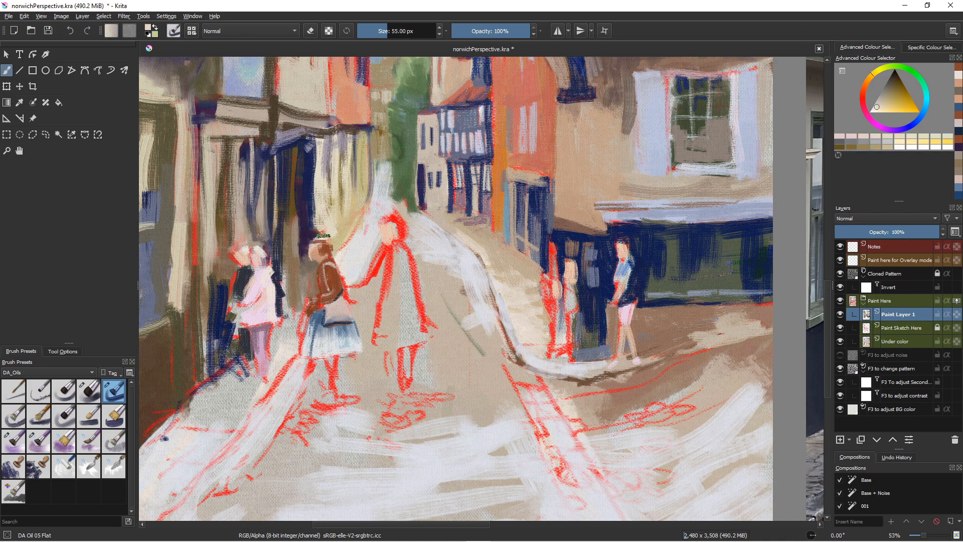
key("bracketleft")
key("bracketleft")
key("bracketleft")
key("bracketleft")
key("bracketleft")
left_click_drag(330, 242, 325, 237)
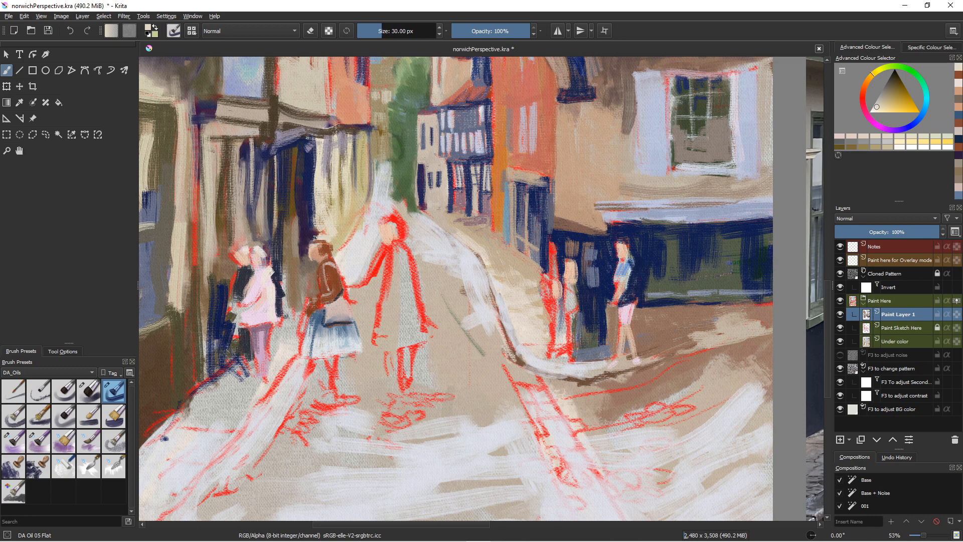
key("bracketright")
left_click_drag(327, 245, 320, 240)
Step: Clean up the background around the pedestrian's head with sampled tan and dark purple strokes at 32 px
left_click(334, 236, "ctrl")
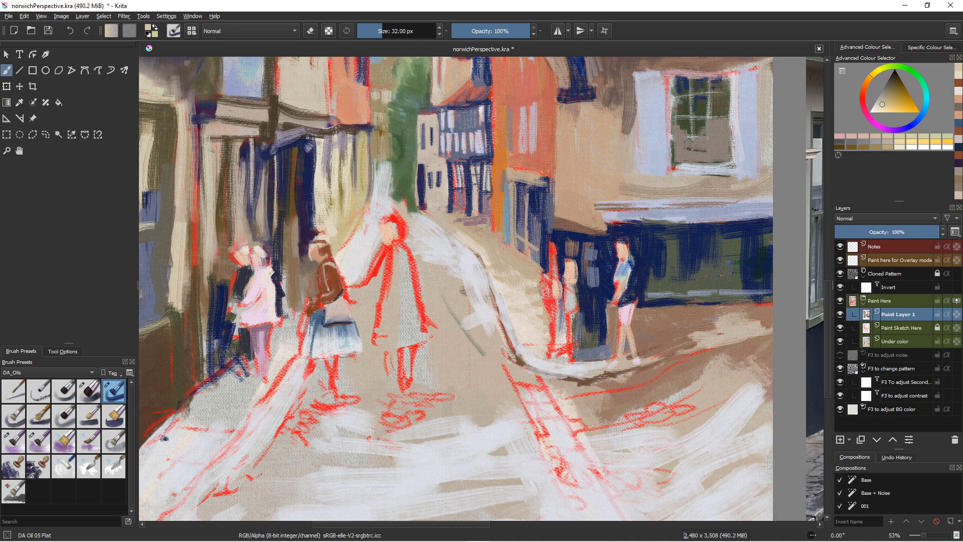
left_click(307, 251, "ctrl")
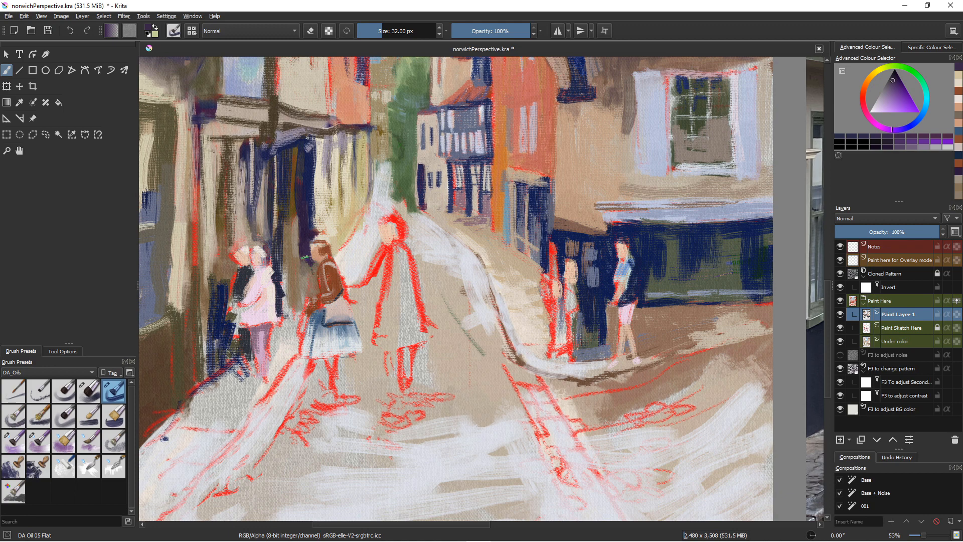
left_click_drag(304, 257, 305, 278)
Step: Paint over the red sketch of the pedestrian's lower legs and feet with sampled skin and off-white tones
left_click(313, 279, "ctrl")
mouse_move(333, 363)
left_mouse_down()
mouse_move(336, 406)
mouse_move(315, 408)
mouse_move(319, 399)
mouse_move(315, 408)
mouse_move(333, 411)
left_mouse_up()
left_click(325, 352, "ctrl")
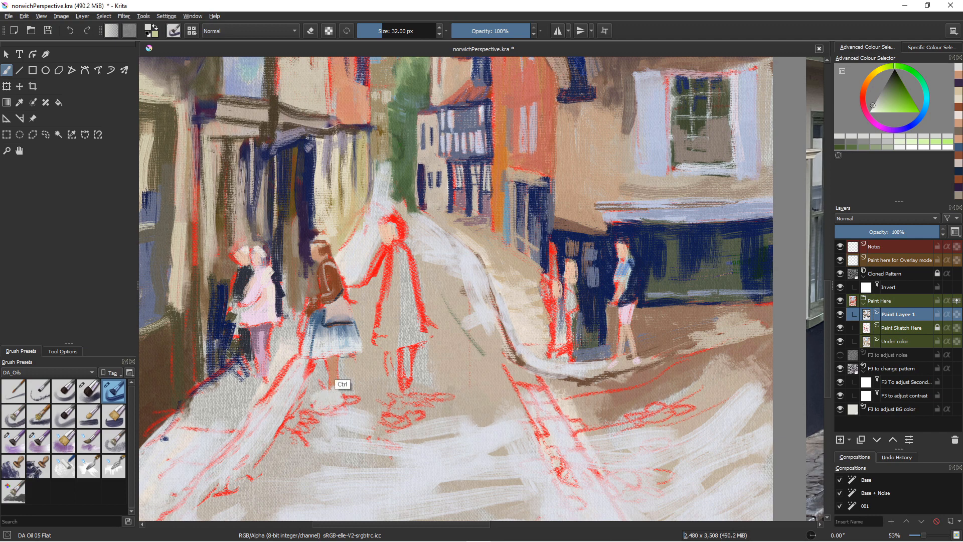
Step: Add slate blue shadow strokes under the skirt's hem at the top of the legs
left_click(323, 321, "ctrl")
mouse_move(329, 361)
left_mouse_down()
mouse_move(339, 356)
mouse_move(335, 366)
left_mouse_up()
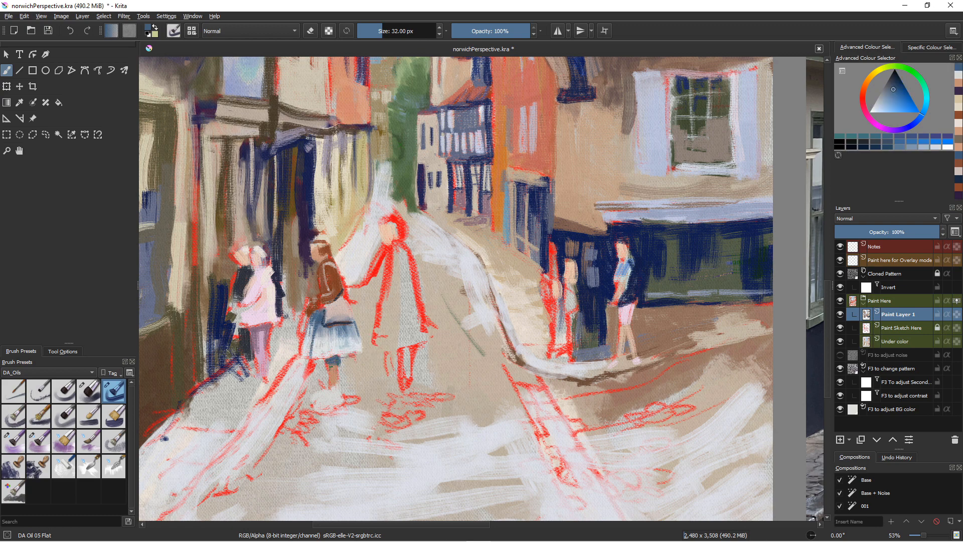
mouse_move(340, 357)
left_mouse_down()
mouse_move(353, 356)
mouse_move(326, 360)
left_mouse_up()
Step: Brush muted brown ground shadows around the pedestrian's hem, legs and feet with the DA Oil 11 Rake Wet brush at 24 and 41 px
left_click(663, 351, "ctrl")
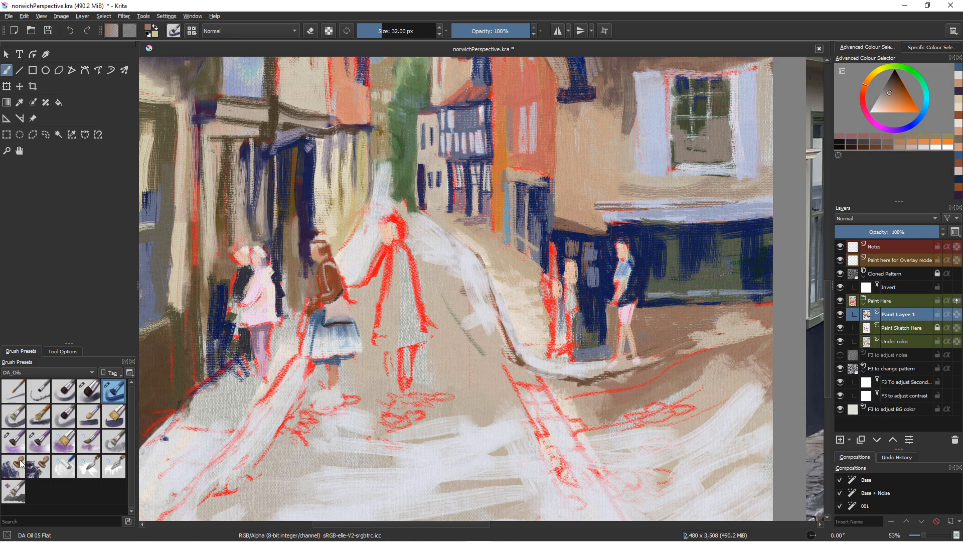
left_click(14, 442)
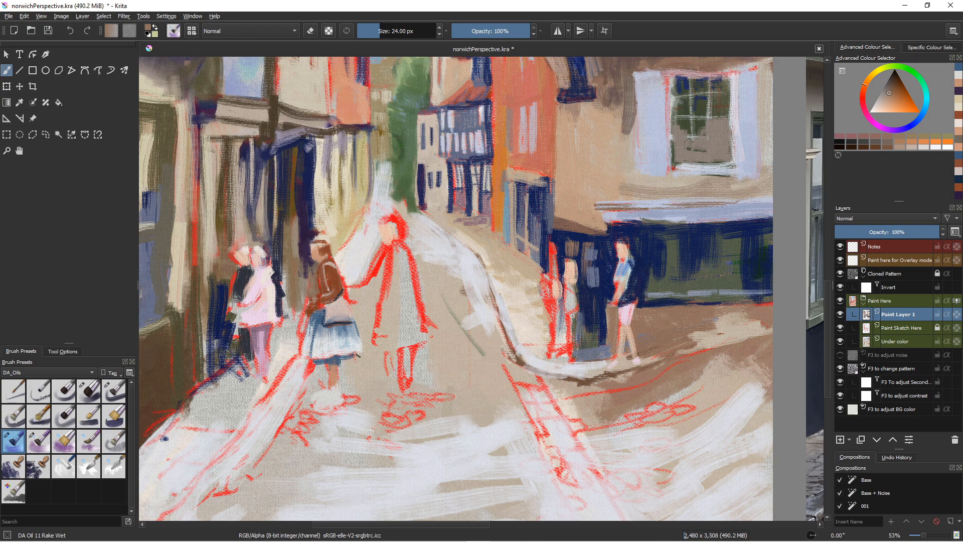
mouse_move(358, 355)
left_mouse_down()
mouse_move(339, 359)
mouse_move(357, 356)
left_mouse_up()
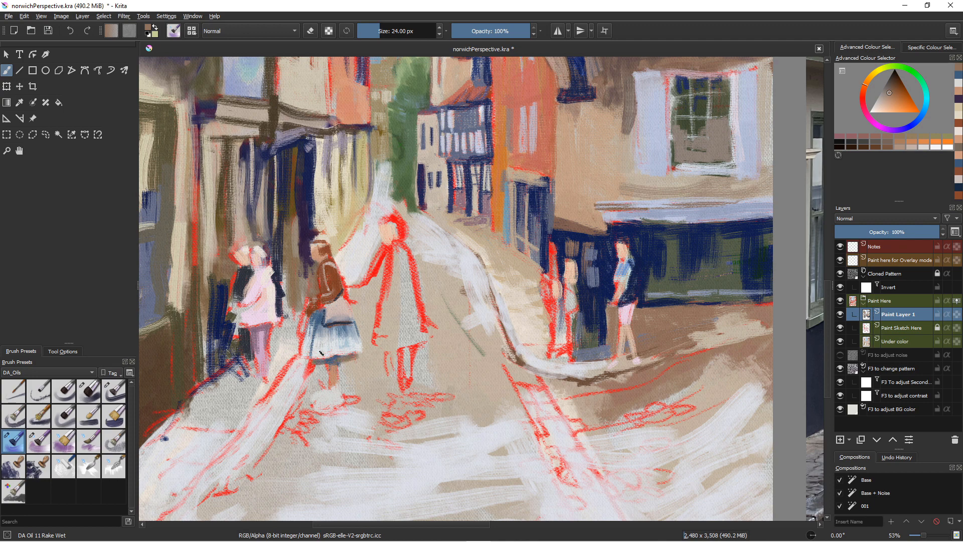
mouse_move(325, 365)
left_mouse_down()
mouse_move(331, 390)
mouse_move(314, 384)
mouse_move(324, 366)
mouse_move(316, 376)
mouse_move(349, 378)
left_mouse_up()
mouse_move(351, 362)
left_mouse_down()
mouse_move(364, 382)
mouse_move(356, 357)
mouse_move(365, 386)
mouse_move(350, 358)
mouse_move(342, 387)
mouse_move(349, 390)
mouse_move(348, 369)
mouse_move(367, 376)
mouse_move(351, 413)
mouse_move(387, 410)
left_mouse_up()
mouse_move(345, 406)
left_mouse_down()
mouse_move(366, 407)
mouse_move(305, 417)
left_mouse_up()
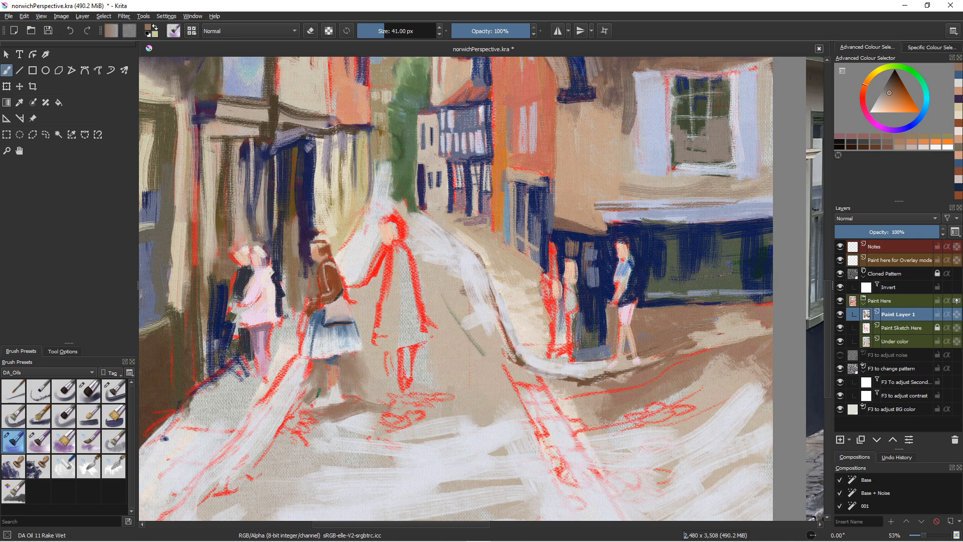
left_click_drag(314, 384, 281, 446)
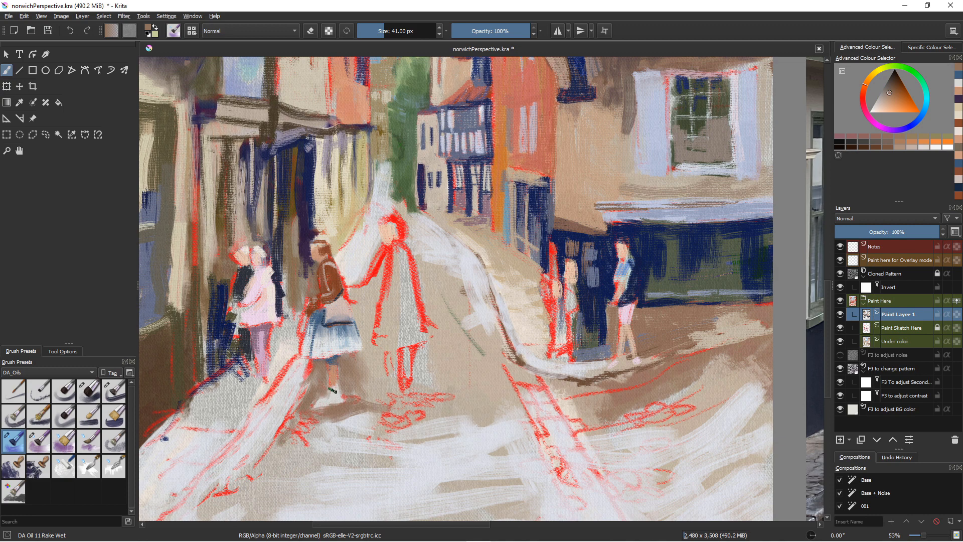
Step: Touch up the pedestrian's legs, feet and nearby pavement with sampled tan, off-white and muted brown at 41 px
left_click(331, 404, "ctrl")
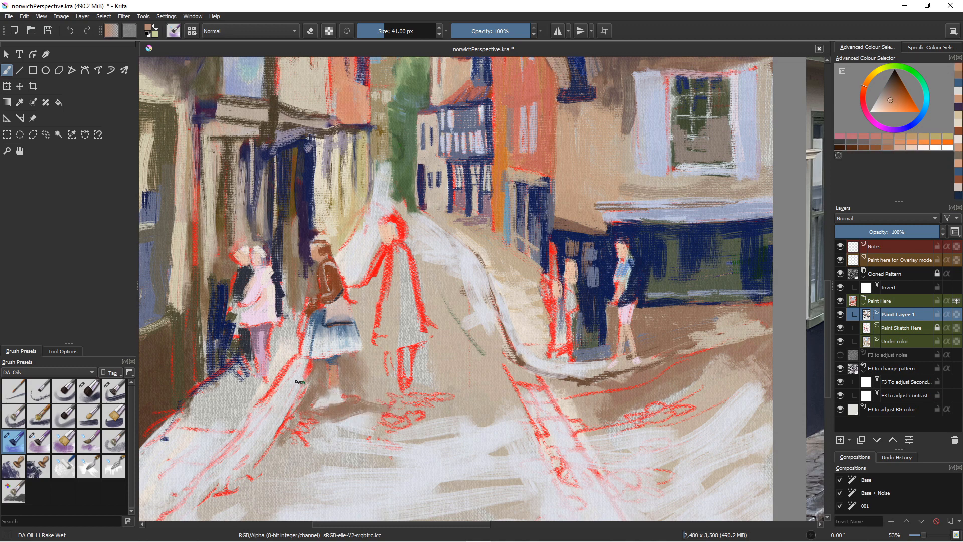
left_click(323, 402, "ctrl")
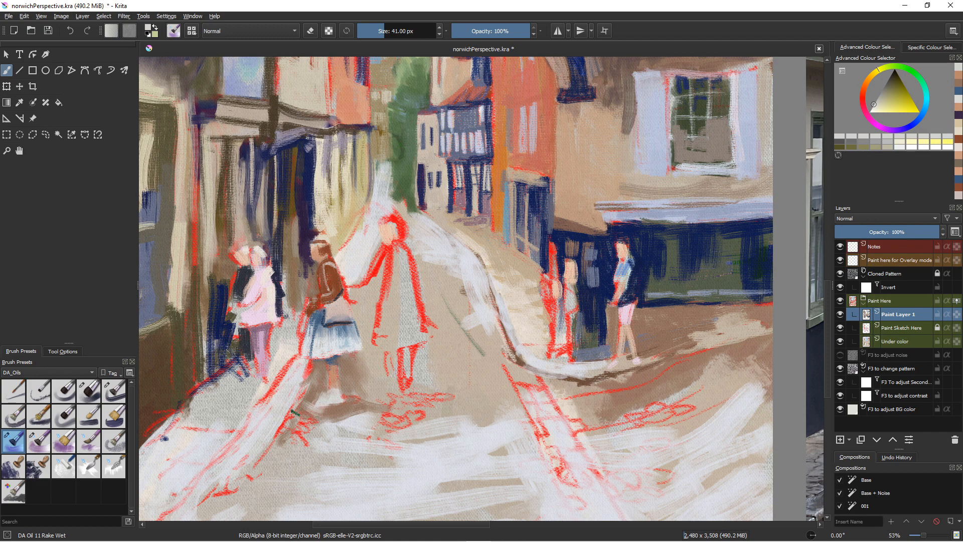
left_click(299, 409, "ctrl")
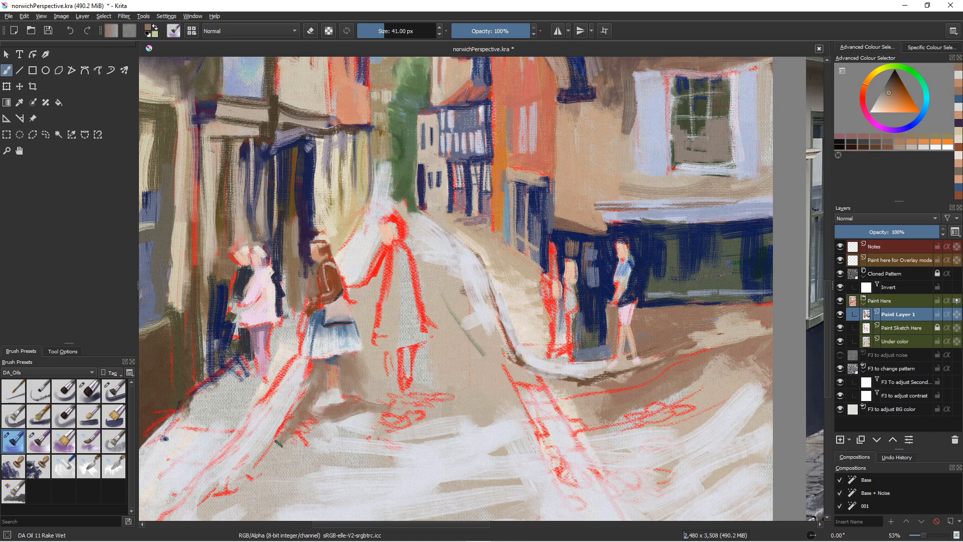
Step: Paint brown rake strokes along the left kerb and gutter, from the blue-skirted woman down to the foreground
left_click_drag(295, 409, 261, 448)
mouse_move(286, 382)
left_mouse_down()
mouse_move(291, 410)
mouse_move(307, 369)
mouse_move(291, 397)
left_mouse_up()
mouse_move(270, 433)
left_mouse_down()
mouse_move(235, 472)
mouse_move(269, 435)
mouse_move(229, 499)
mouse_move(245, 484)
mouse_move(198, 512)
mouse_move(206, 516)
left_mouse_up()
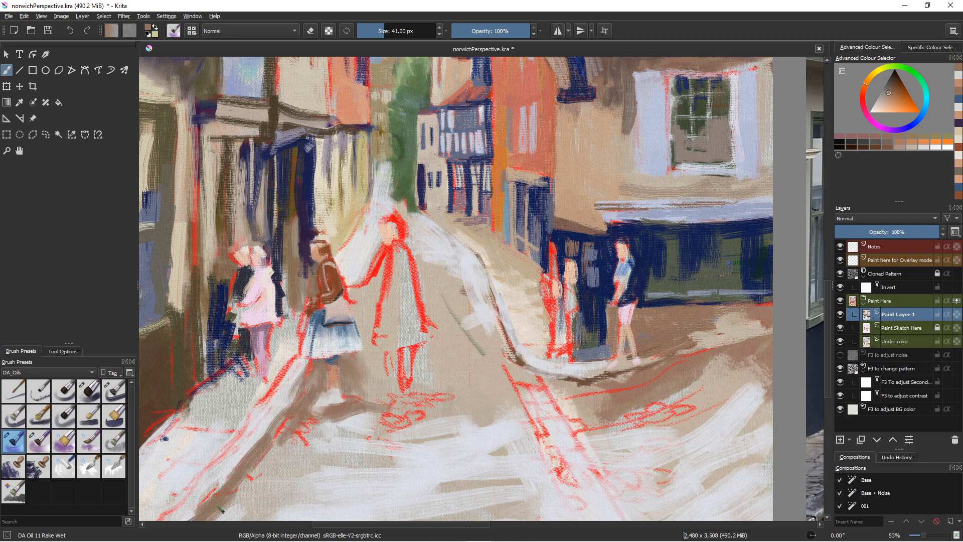
mouse_move(205, 441)
left_mouse_down("ctrl")
mouse_move(216, 431)
mouse_move(183, 420)
mouse_move(256, 367)
mouse_move(269, 339)
left_mouse_up("ctrl")
mouse_move(270, 427)
left_mouse_down()
mouse_move(286, 399)
mouse_move(277, 418)
left_mouse_up()
mouse_move(308, 357)
left_mouse_down()
mouse_move(262, 407)
mouse_move(285, 389)
mouse_move(266, 410)
left_mouse_up()
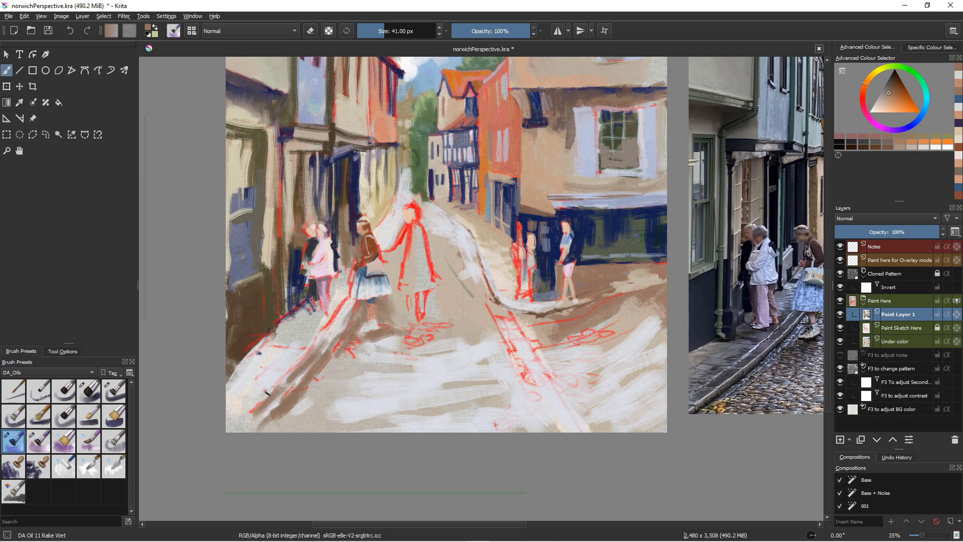
mouse_move(286, 370)
left_mouse_down()
mouse_move(262, 380)
mouse_move(306, 346)
mouse_move(284, 351)
mouse_move(273, 391)
mouse_move(245, 417)
mouse_move(260, 421)
left_mouse_up()
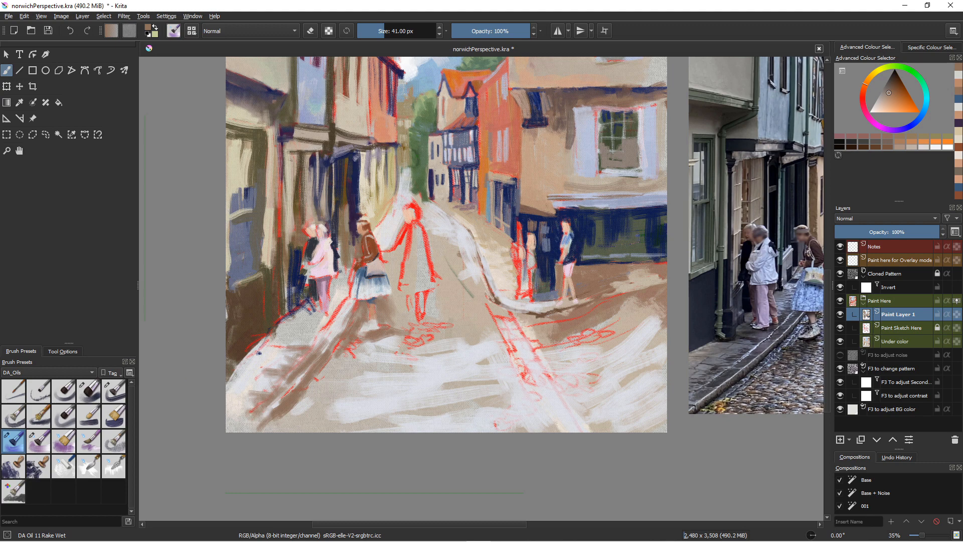
Step: Pick a light orange and paint warm strokes over the pavement in the lower-left corner of the painting
left_click(895, 106)
mouse_move(257, 365)
left_mouse_down()
mouse_move(258, 354)
mouse_move(293, 356)
mouse_move(265, 354)
mouse_move(276, 366)
mouse_move(263, 398)
mouse_move(270, 379)
mouse_move(228, 391)
mouse_move(258, 370)
mouse_move(247, 368)
mouse_move(247, 394)
mouse_move(228, 396)
mouse_move(245, 414)
mouse_move(239, 392)
mouse_move(253, 399)
mouse_move(239, 425)
mouse_move(236, 413)
mouse_move(258, 397)
mouse_move(228, 408)
left_mouse_up()
right_click(229, 408)
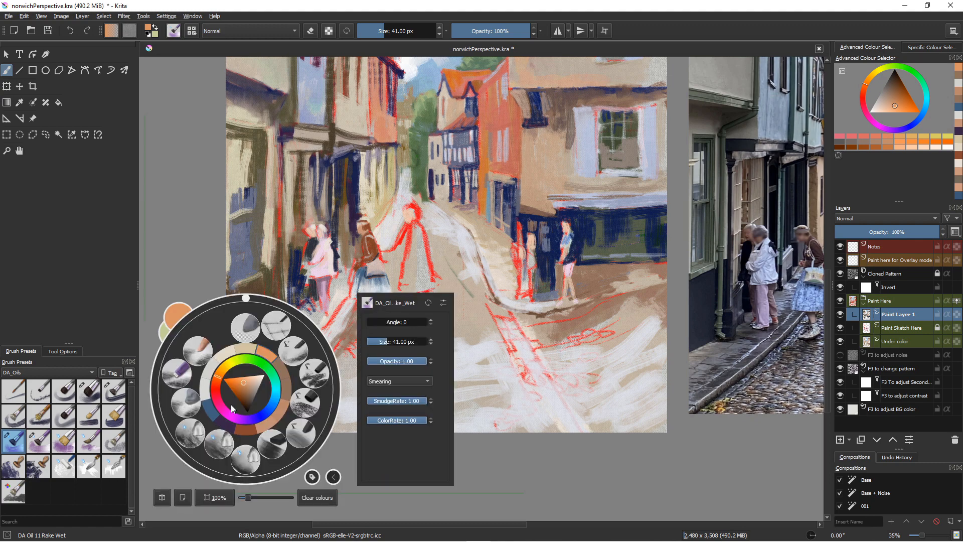
right_click(231, 408)
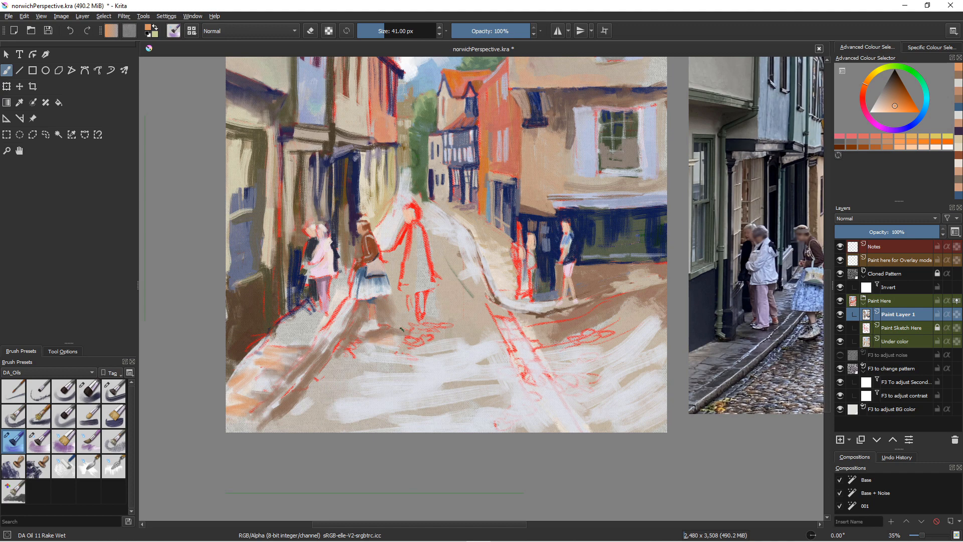
Step: Sample brown and then grey-blue from the painting and brush a shadow on the road below the blue-skirted woman
left_click(369, 360, "ctrl")
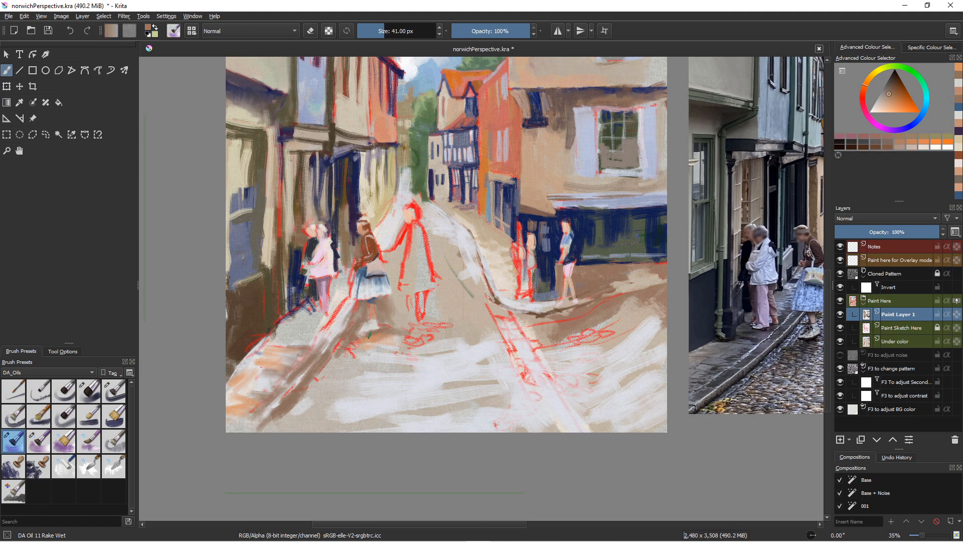
right_click(371, 345)
left_click(315, 267)
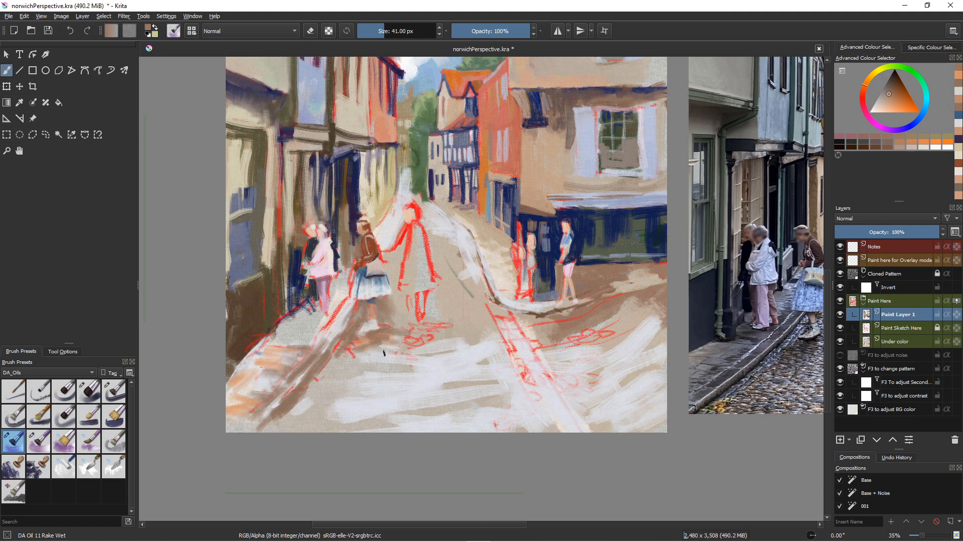
left_click(379, 285, "ctrl")
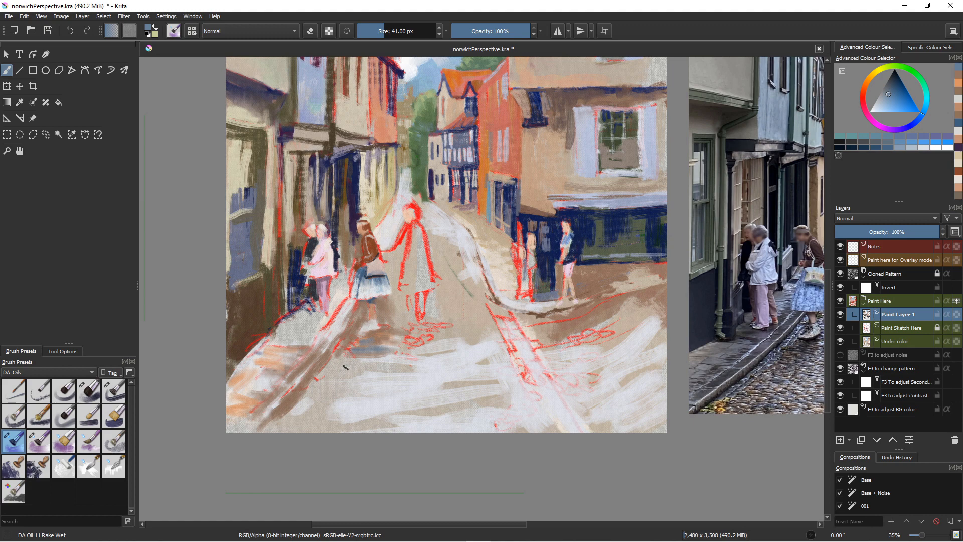
mouse_move(345, 367)
left_mouse_down()
mouse_move(374, 367)
mouse_move(359, 357)
mouse_move(387, 364)
mouse_move(363, 358)
mouse_move(338, 369)
mouse_move(374, 357)
mouse_move(342, 345)
mouse_move(390, 360)
left_mouse_up()
Step: Add red accents to the shadow below the blue-skirted woman and soften them with pale grey strokes
left_click(867, 102)
left_click(905, 102)
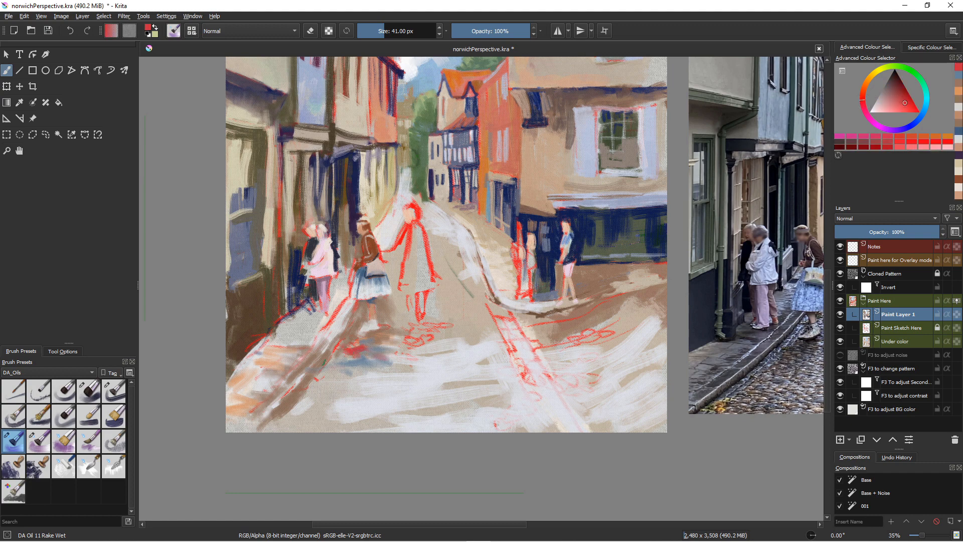
left_click(875, 104)
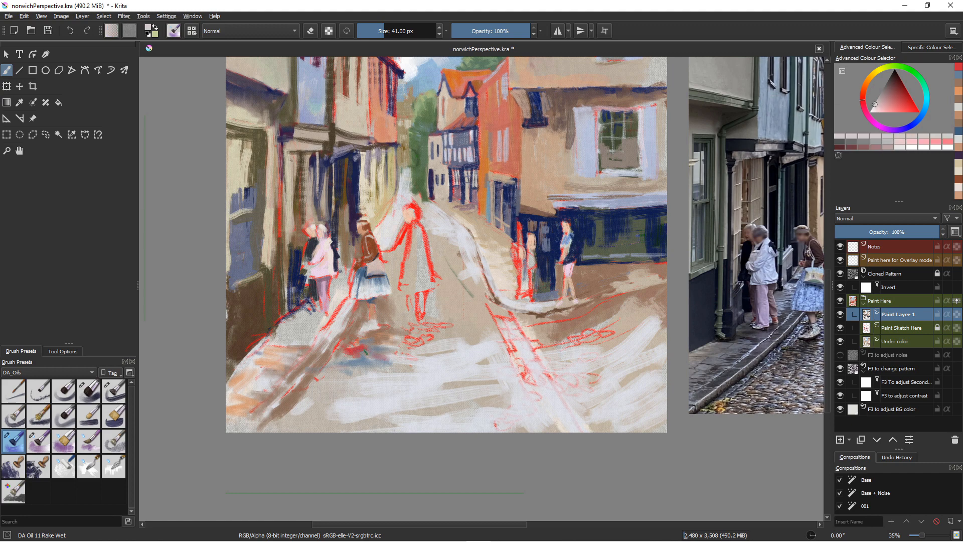
mouse_move(370, 358)
left_mouse_down()
mouse_move(380, 364)
mouse_move(357, 365)
left_mouse_up()
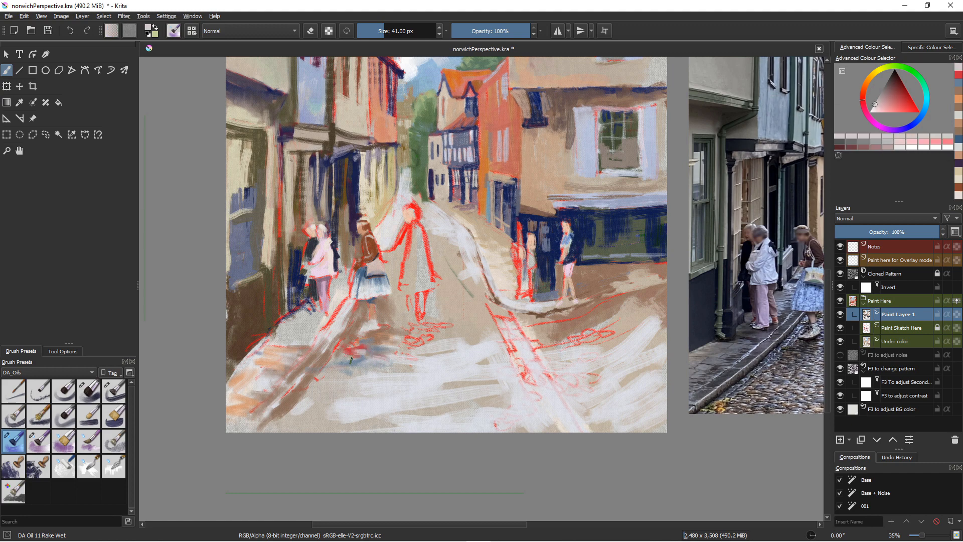
Step: Pick a muted yellow and dab it into the road shadow near the blue-skirted woman's feet
left_click_drag(875, 72, 878, 67)
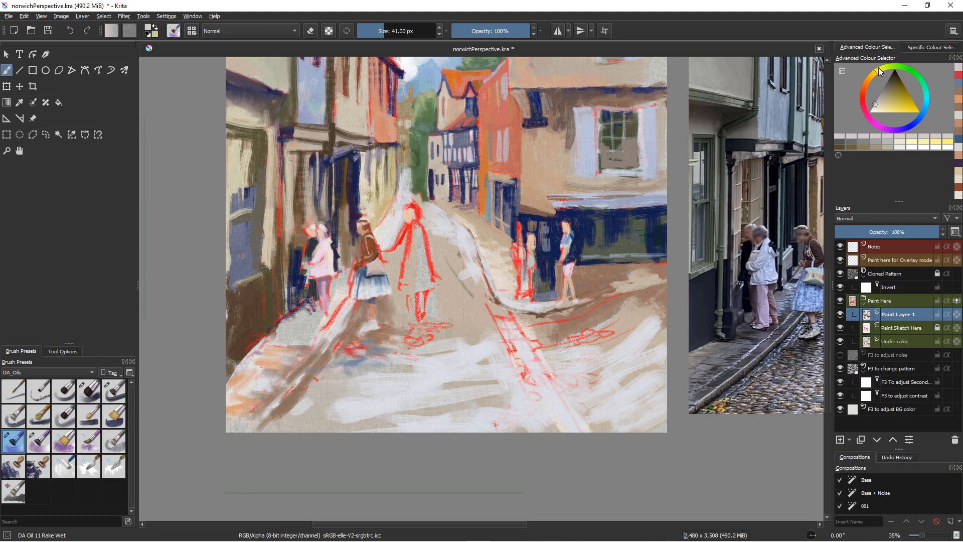
left_click(894, 101)
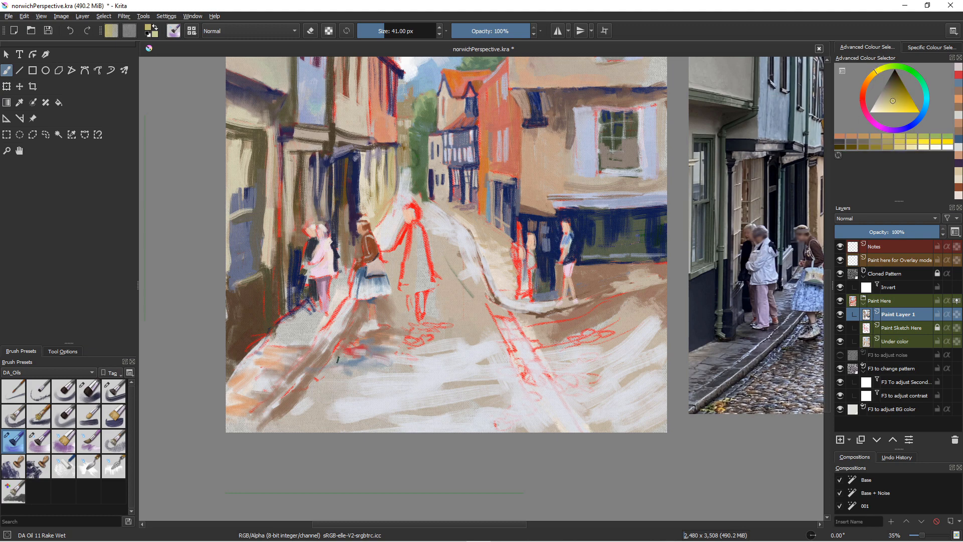
left_click_drag(338, 359, 365, 366)
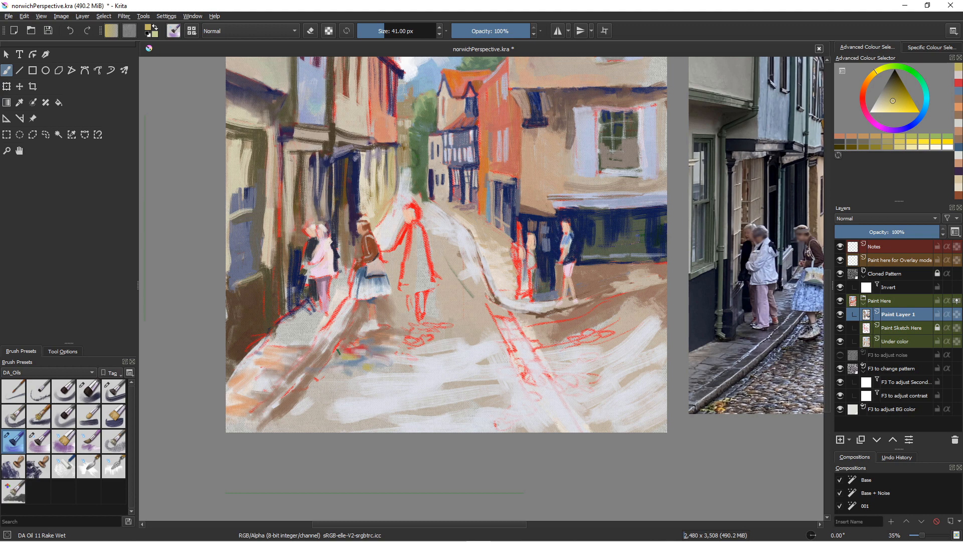
left_click_drag(348, 343, 368, 345)
Step: Rework the left kerb beside the walking figures with brown and pale beige sampled from the painting
left_click(351, 379, "ctrl")
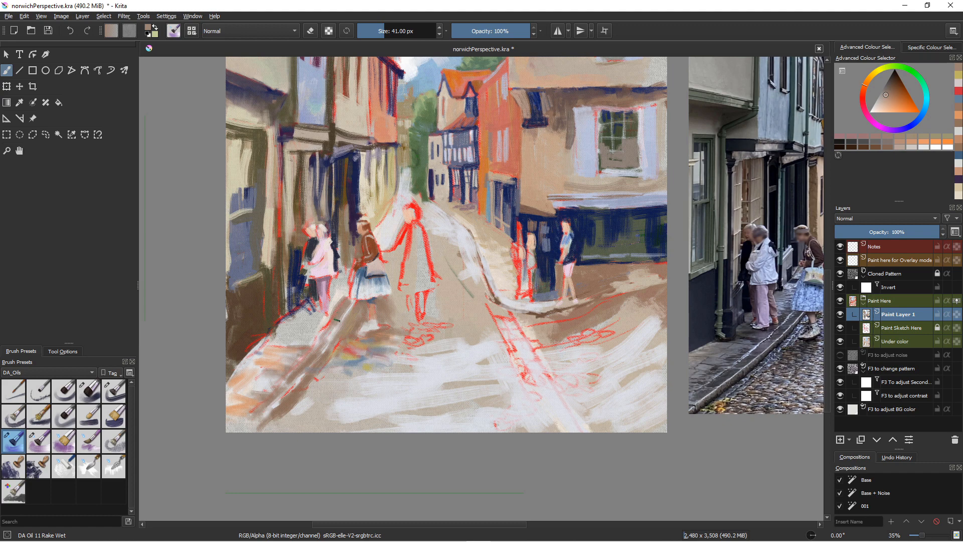
left_click(343, 291, "ctrl")
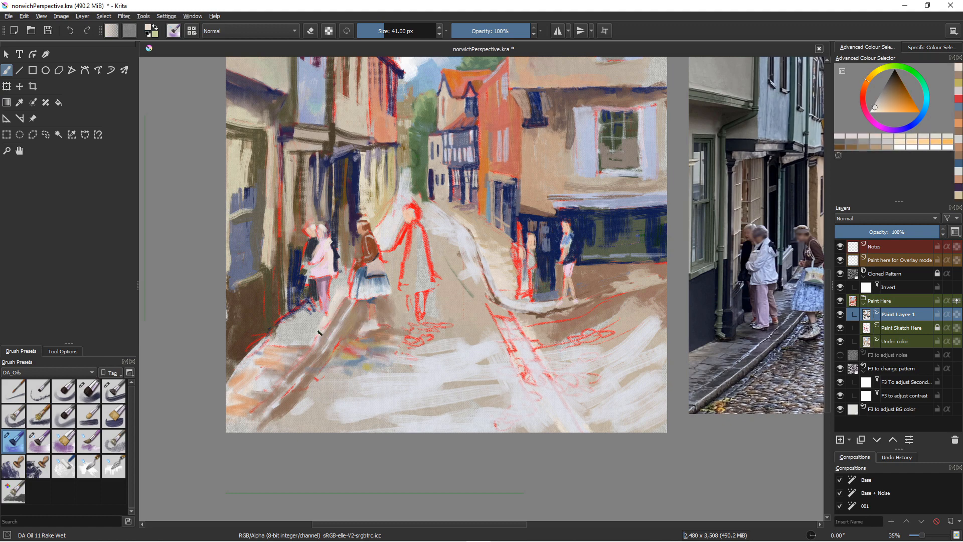
left_click(314, 381, "ctrl")
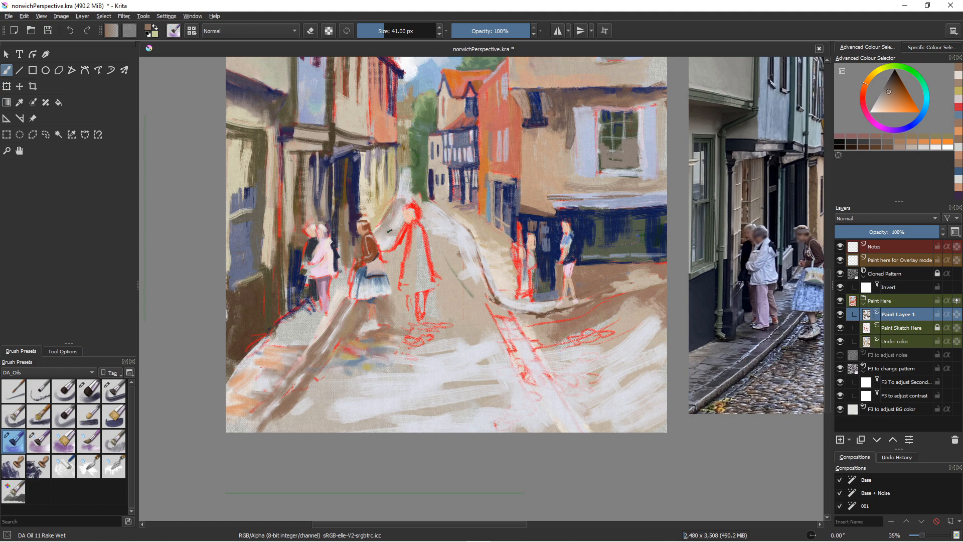
Step: Paint brown strokes along the right kerb and gutter, enlarging the brush to 118 px for the foreground and adjoining road
mouse_move(450, 260)
left_mouse_down()
mouse_move(477, 268)
mouse_move(477, 281)
left_mouse_up()
mouse_move(458, 283)
left_mouse_down()
mouse_move(477, 272)
mouse_move(478, 295)
mouse_move(495, 299)
mouse_move(484, 340)
mouse_move(483, 317)
mouse_move(499, 316)
mouse_move(532, 385)
left_mouse_up()
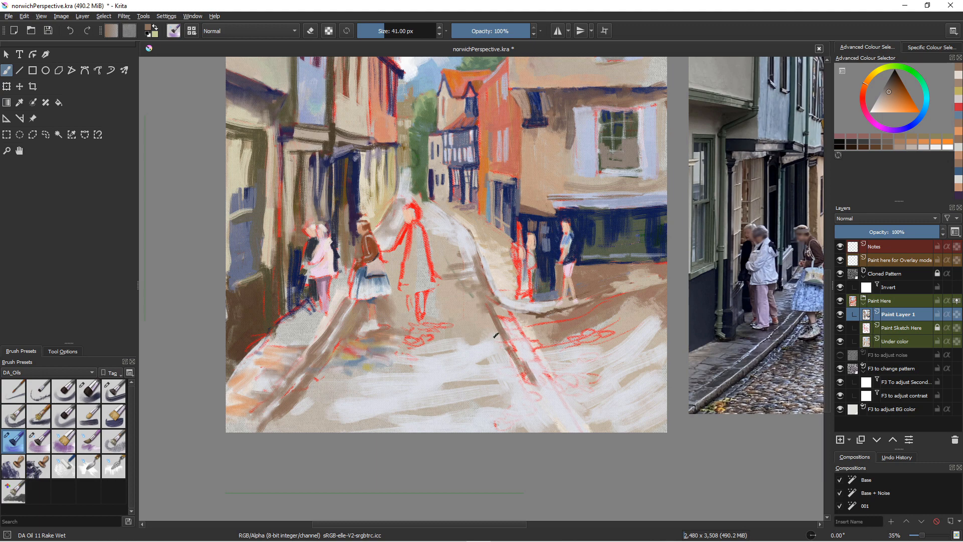
mouse_move(490, 329)
left_mouse_down("shift")
mouse_move(478, 311)
mouse_move(520, 369)
mouse_move(501, 365)
mouse_move(507, 380)
mouse_move(528, 390)
mouse_move(524, 376)
mouse_move(529, 414)
left_mouse_up("shift")
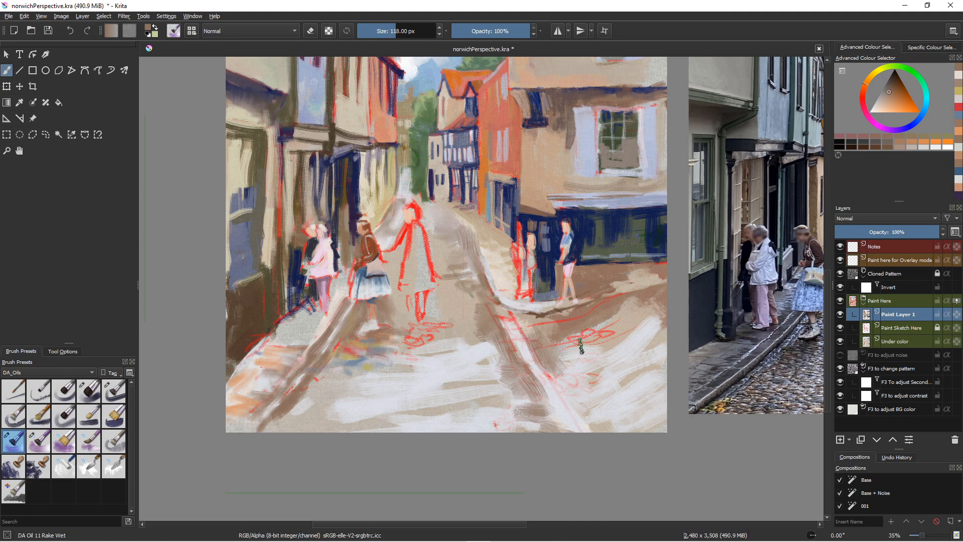
mouse_move(512, 333)
left_mouse_down()
mouse_move(543, 372)
mouse_move(526, 336)
mouse_move(570, 416)
left_mouse_up()
mouse_move(564, 380)
left_mouse_down()
mouse_move(585, 401)
mouse_move(567, 376)
mouse_move(602, 375)
left_mouse_up()
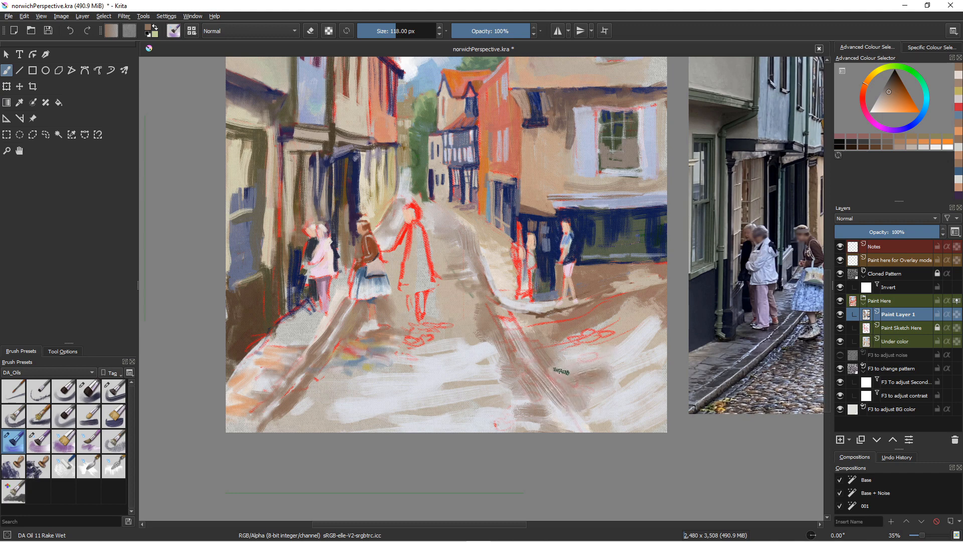
Step: Pick a golden yellow and brush it across the foreground road and the side street on the right
left_click(877, 77)
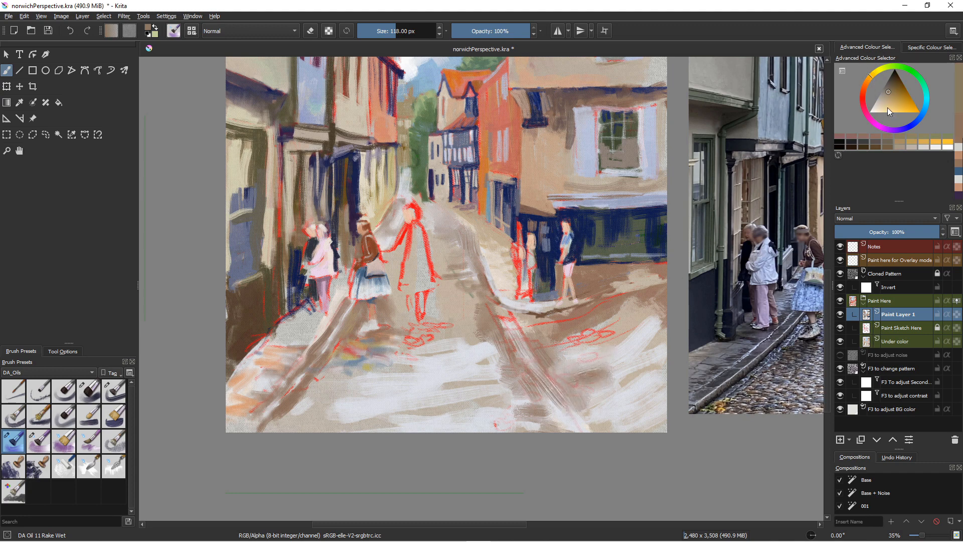
left_click(887, 107)
left_click(903, 106)
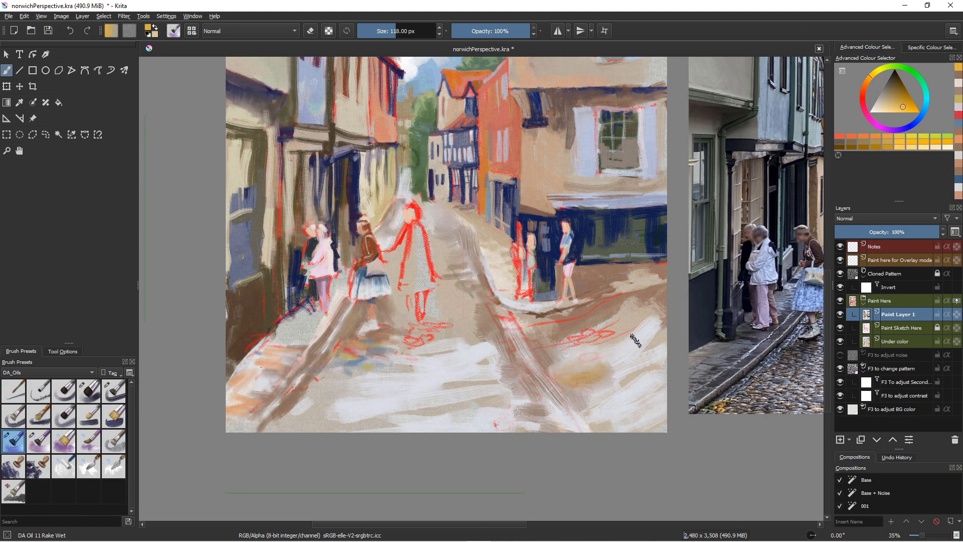
mouse_move(645, 360)
left_mouse_down()
mouse_move(580, 404)
mouse_move(609, 415)
left_mouse_up()
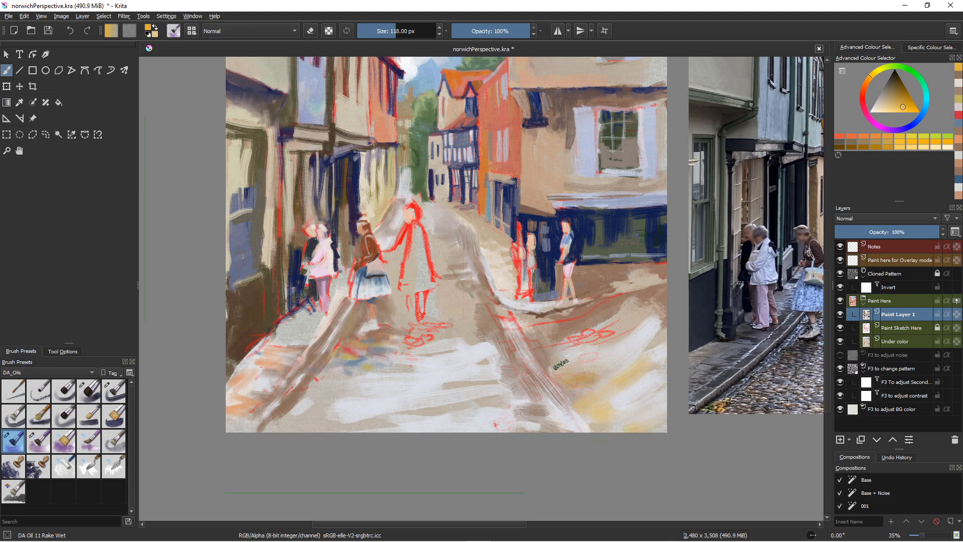
left_click_drag(501, 412, 488, 410)
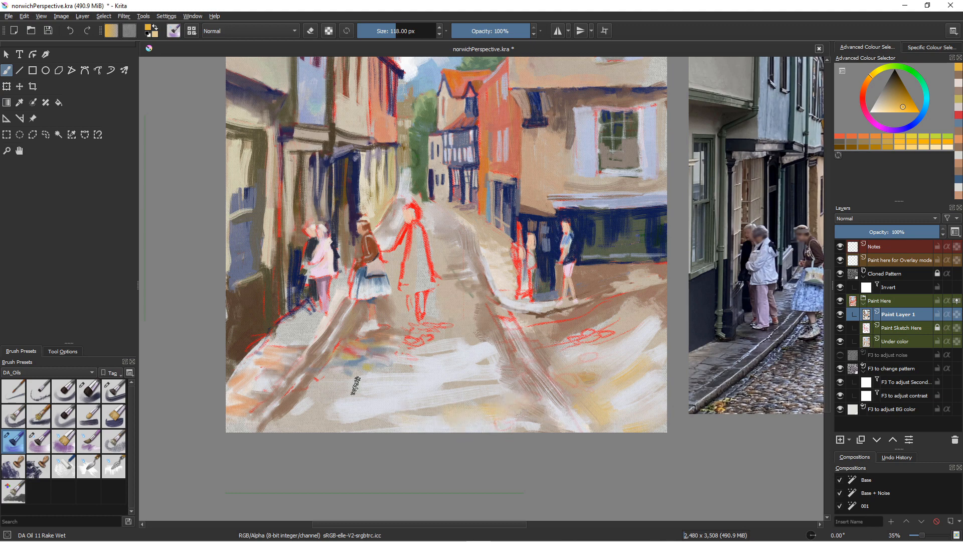
left_click_drag(408, 401, 423, 398)
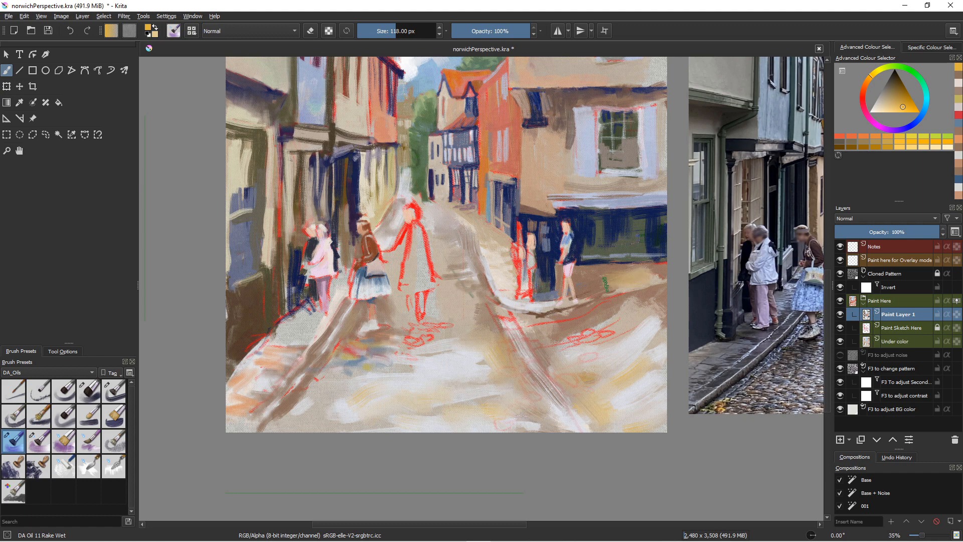
left_click_drag(588, 275, 588, 284)
mouse_move(588, 338)
left_mouse_down()
mouse_move(619, 319)
mouse_move(614, 329)
mouse_move(549, 334)
left_mouse_up()
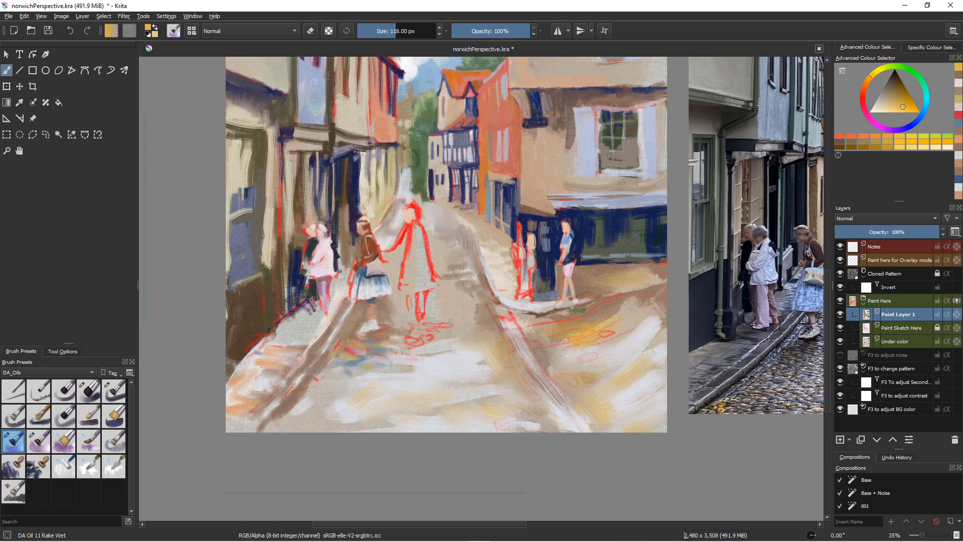
Step: Sample the dark blue-grey of the shopfront and paint shadows over the side street and beneath the central red-outlined figure
left_click(608, 229, "ctrl")
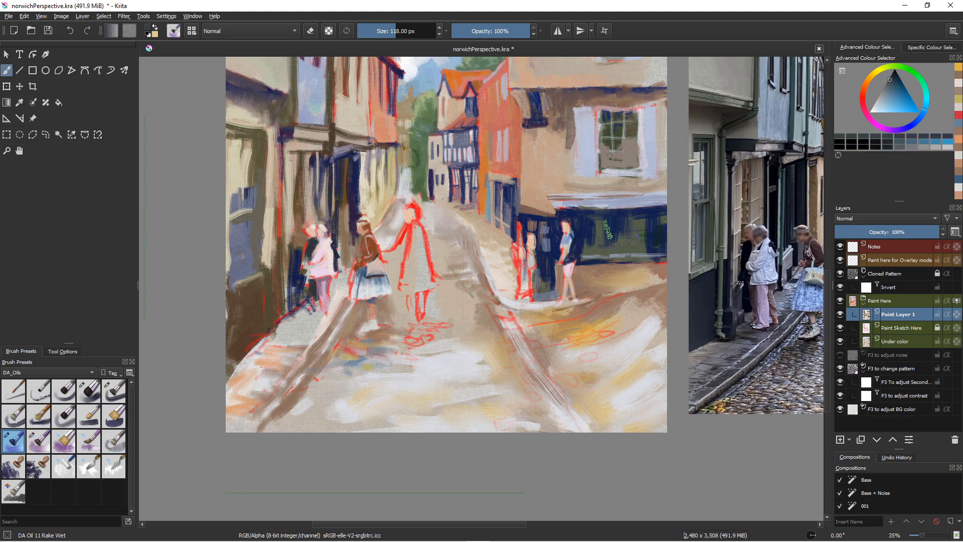
mouse_move(622, 301)
left_mouse_down()
mouse_move(514, 317)
mouse_move(675, 307)
mouse_move(651, 338)
mouse_move(607, 351)
mouse_move(635, 329)
mouse_move(609, 332)
mouse_move(610, 312)
mouse_move(657, 294)
mouse_move(663, 335)
left_mouse_up()
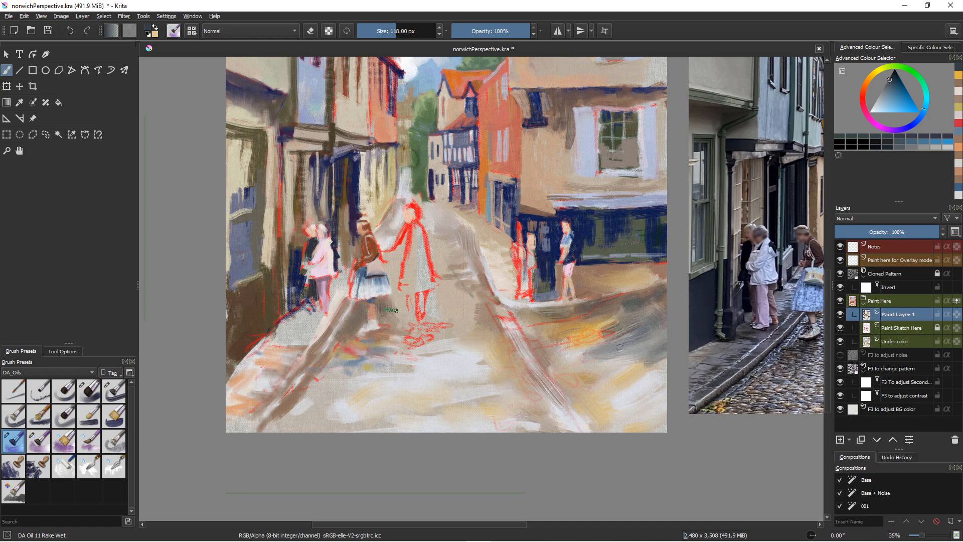
mouse_move(400, 310)
left_mouse_down()
mouse_move(409, 348)
mouse_move(421, 336)
mouse_move(405, 342)
mouse_move(444, 342)
mouse_move(451, 355)
mouse_move(461, 347)
mouse_move(404, 351)
left_mouse_up()
Step: Blend the right end of the central figure's shadow into the road with beige sampled from the street
left_click(467, 325, "ctrl")
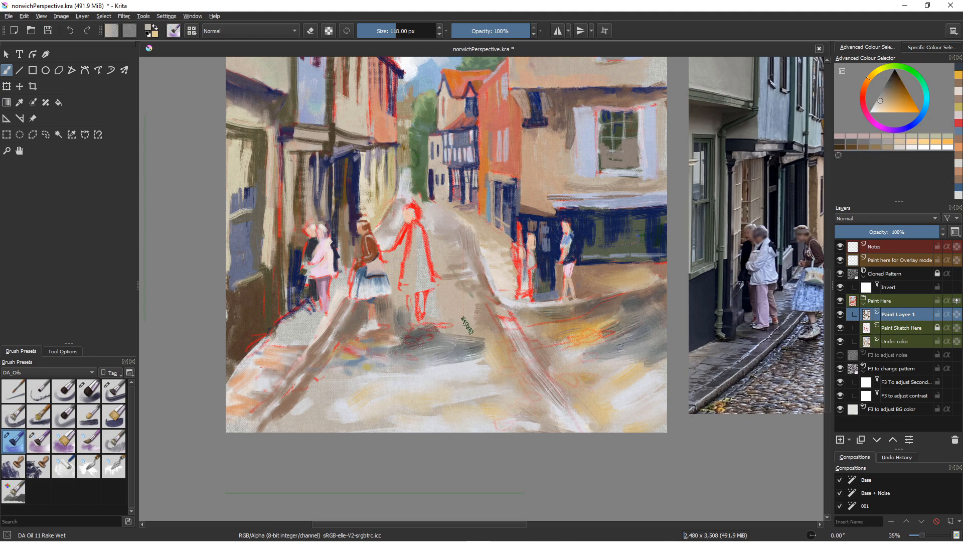
mouse_move(464, 329)
left_mouse_down()
mouse_move(435, 340)
mouse_move(439, 357)
mouse_move(478, 348)
left_mouse_up()
left_click(494, 350, "ctrl")
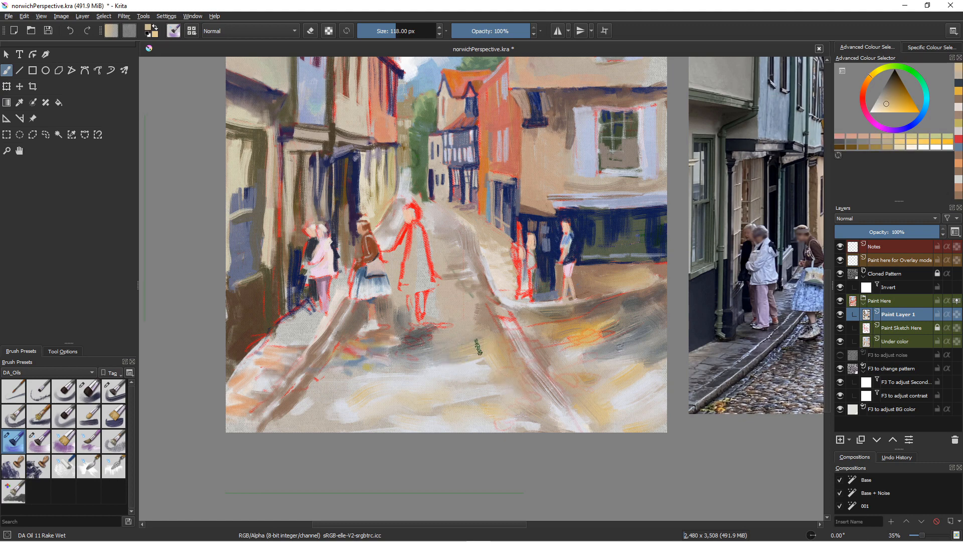
Step: Deepen the shadow at the central figure's feet with dark reddish brown and soften its edges with sampled warm grey
left_click(402, 361, "ctrl")
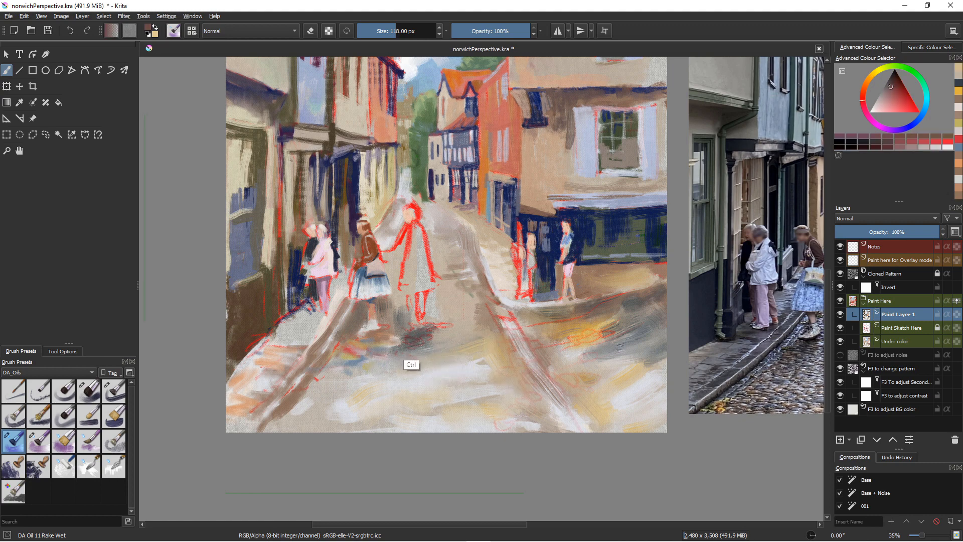
mouse_move(419, 332)
left_mouse_down()
mouse_move(412, 354)
mouse_move(393, 353)
mouse_move(370, 377)
left_mouse_up()
left_click(380, 366, "ctrl")
left_click(391, 346, "ctrl")
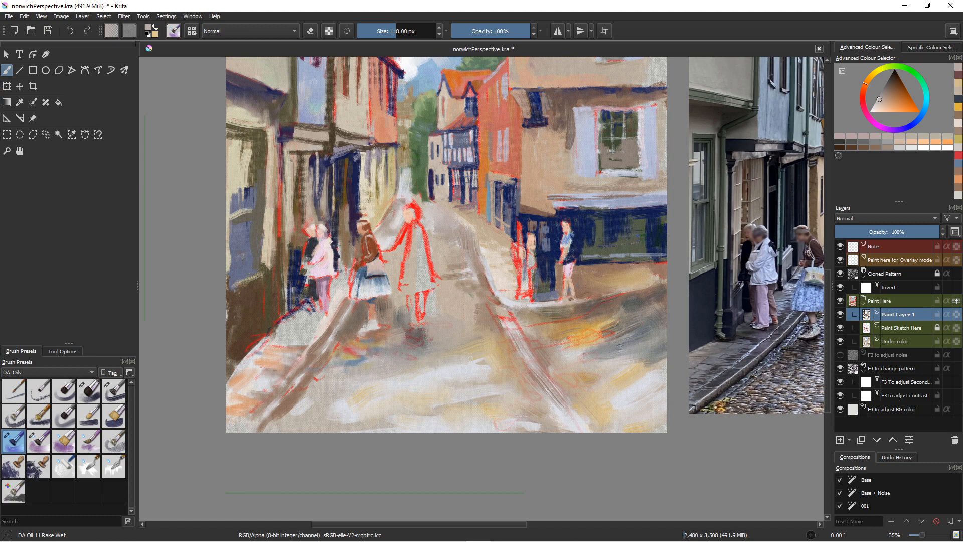
mouse_move(401, 333)
left_mouse_down()
mouse_move(393, 331)
mouse_move(421, 323)
left_mouse_up()
Step: Paint the central figure's legs in a sampled skin tone with the DA Oil 05 Flat brush at 28 px
key("bracketleft")
left_click(370, 310, "ctrl")
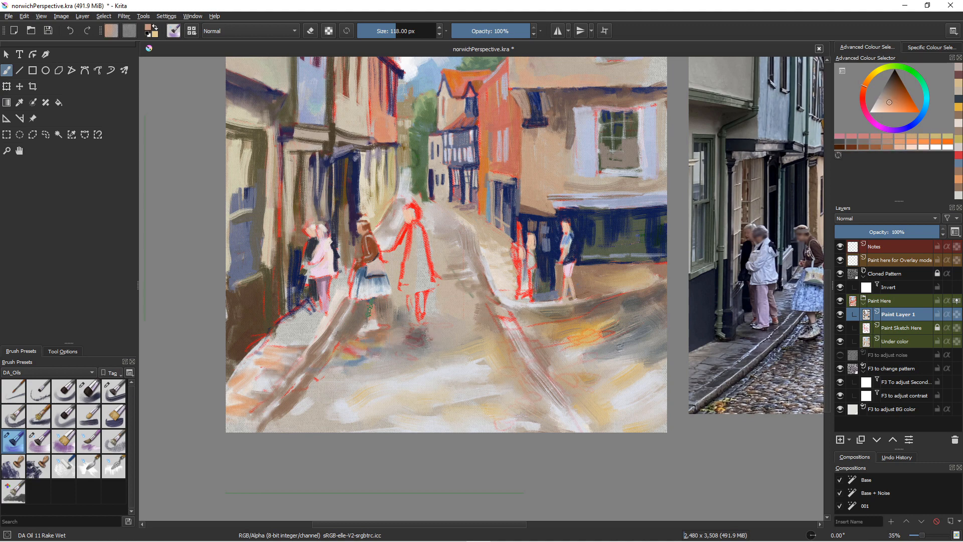
left_click(117, 390)
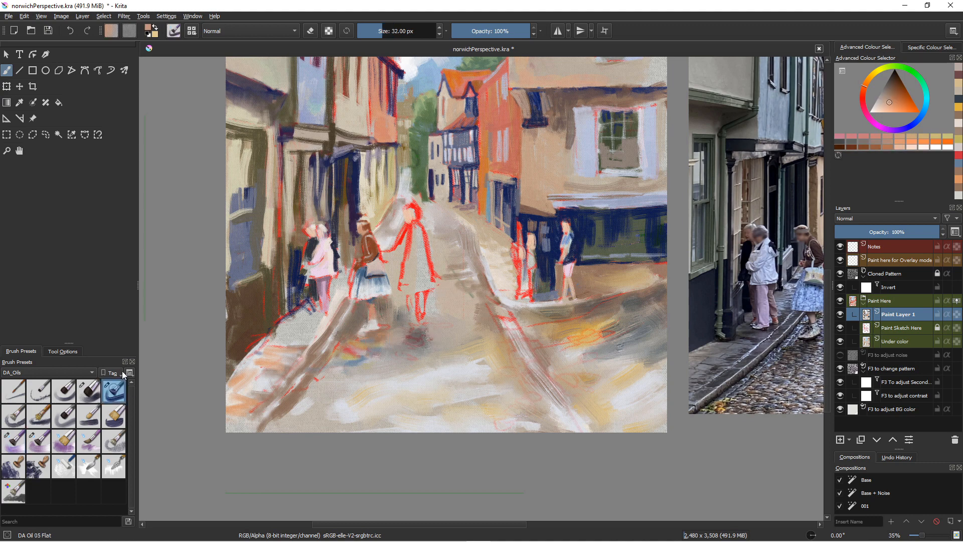
left_click_drag(422, 294, 422, 312)
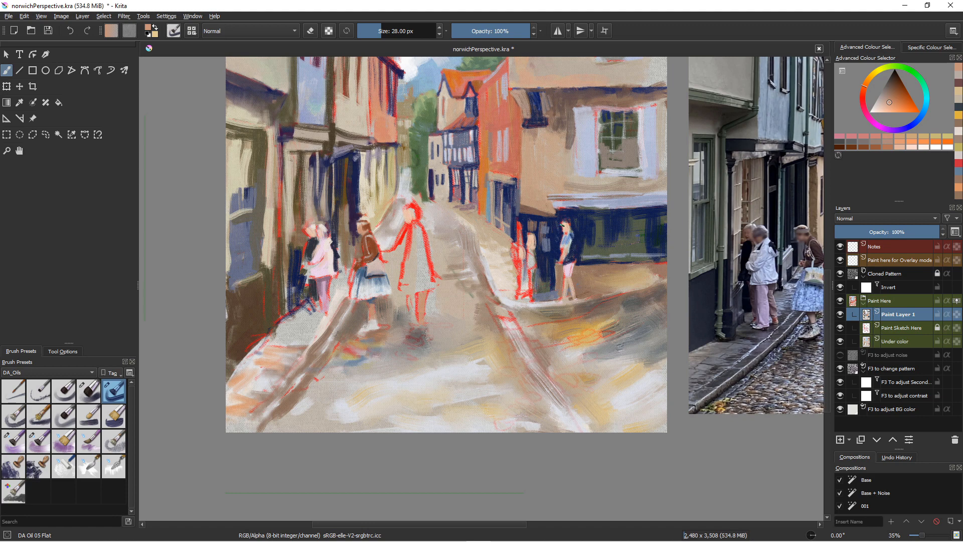
Step: Refine the central figure's legs with sampled skin tones and trim their edges with beige sampled from the road
left_click(563, 255, "ctrl")
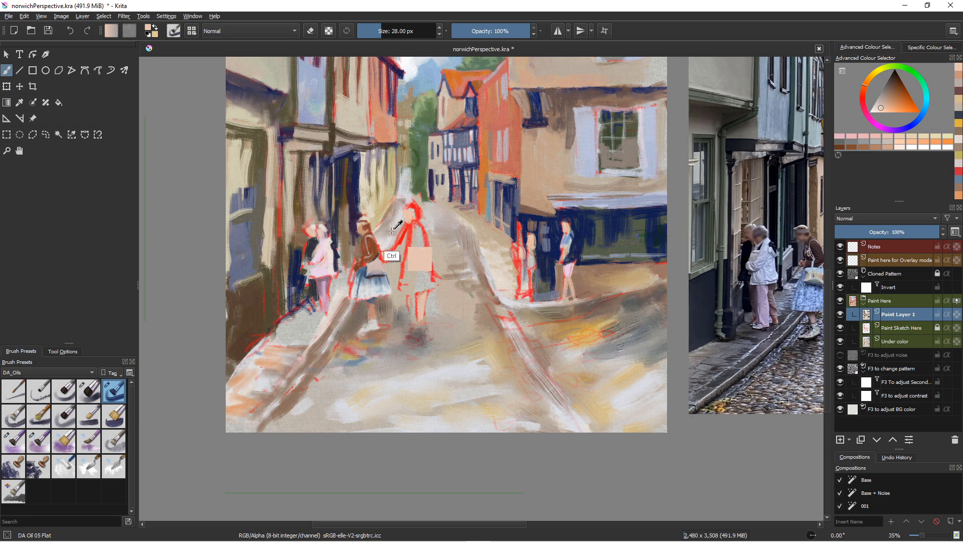
left_click(364, 313, "ctrl")
left_click(374, 312, "ctrl")
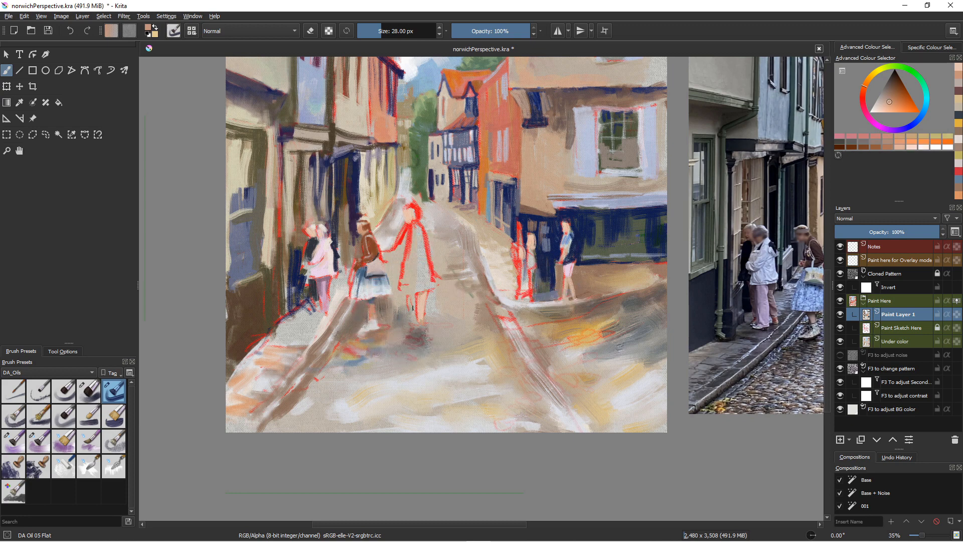
left_click_drag(412, 295, 415, 299)
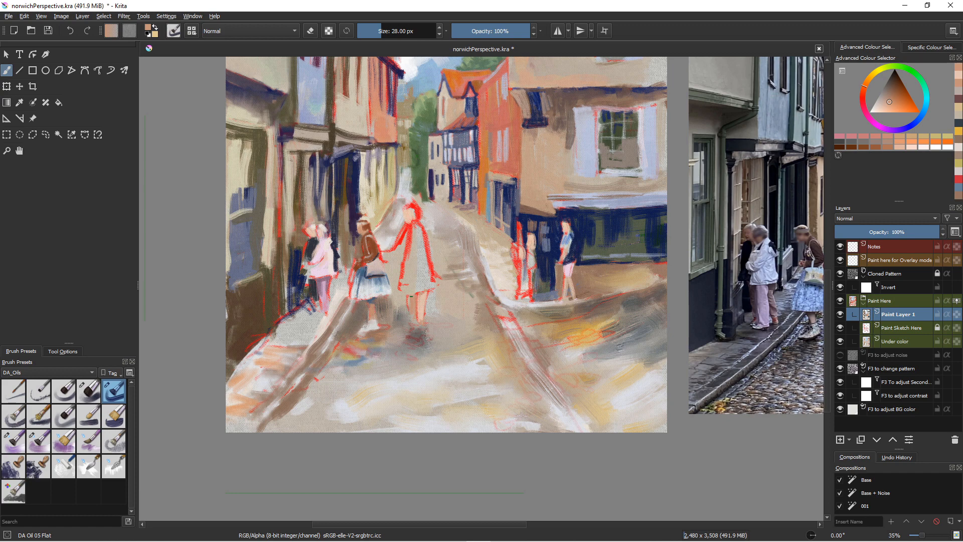
left_click(405, 303, "ctrl")
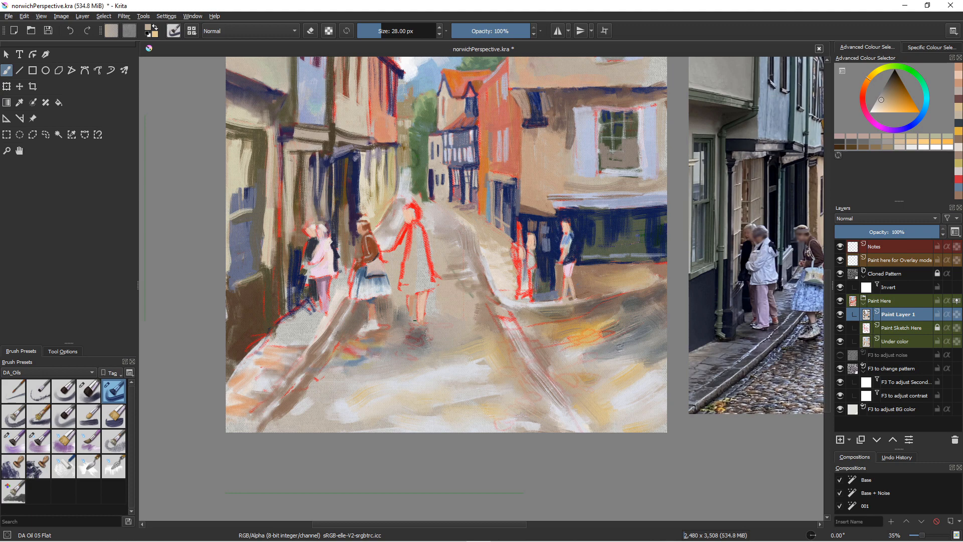
left_click_drag(415, 311, 410, 318)
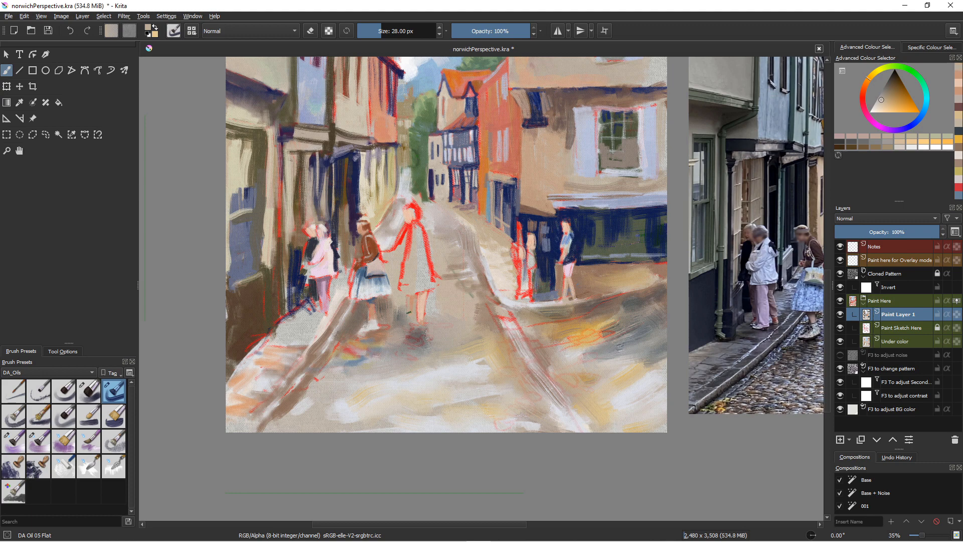
left_click(395, 329, "ctrl")
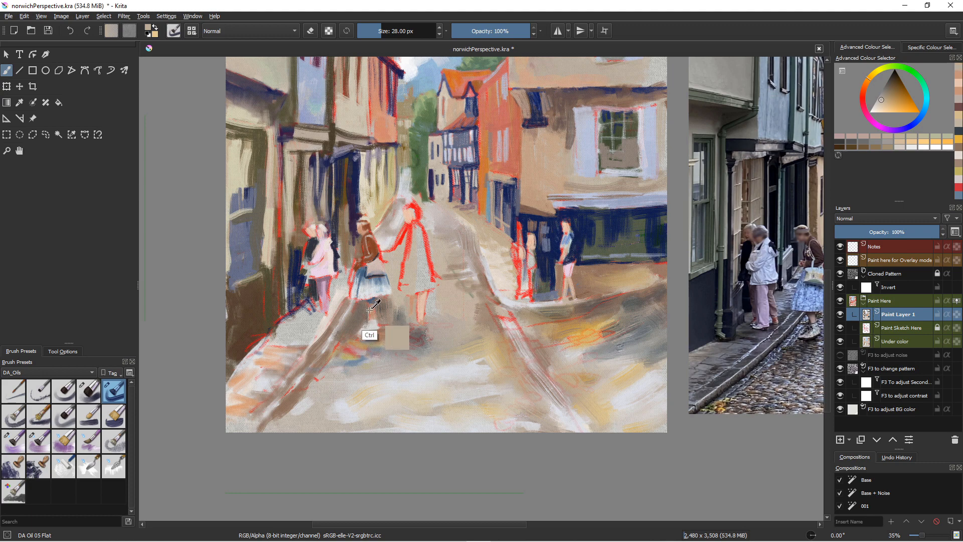
left_click(412, 297)
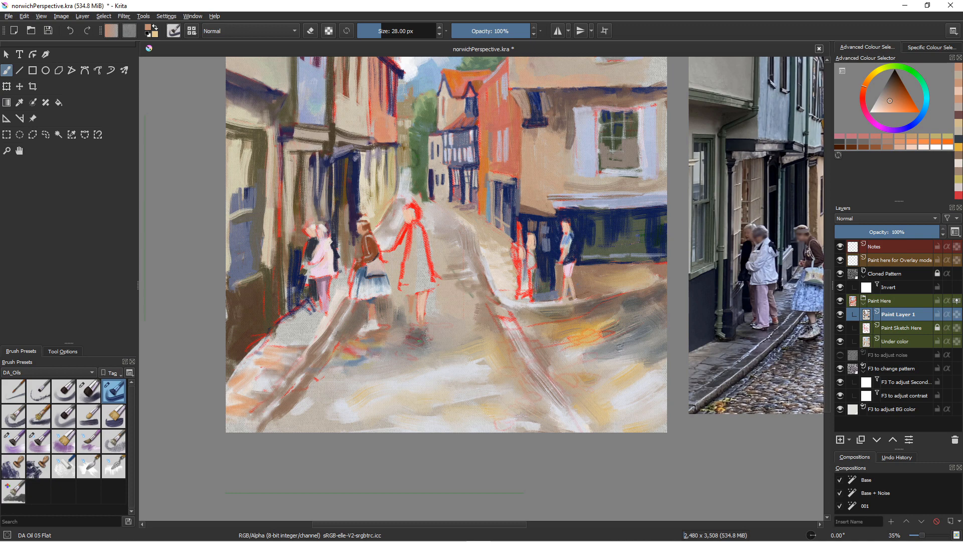
Step: Paint the central figure's shoes in brown sampled from the neighbouring figure's jacket and clean around the legs with sampled road tones
left_click(367, 248, "ctrl")
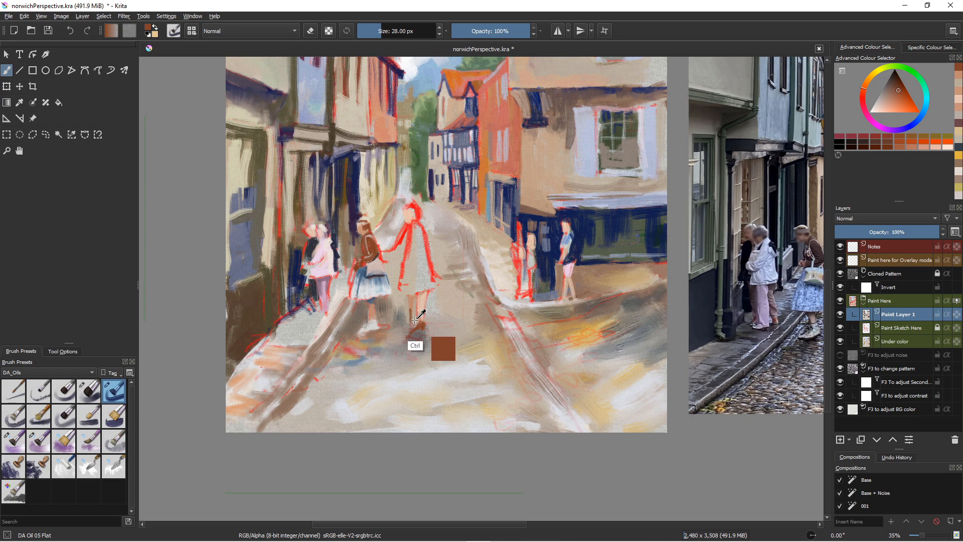
left_click(414, 339, "ctrl")
left_click(416, 334, "ctrl")
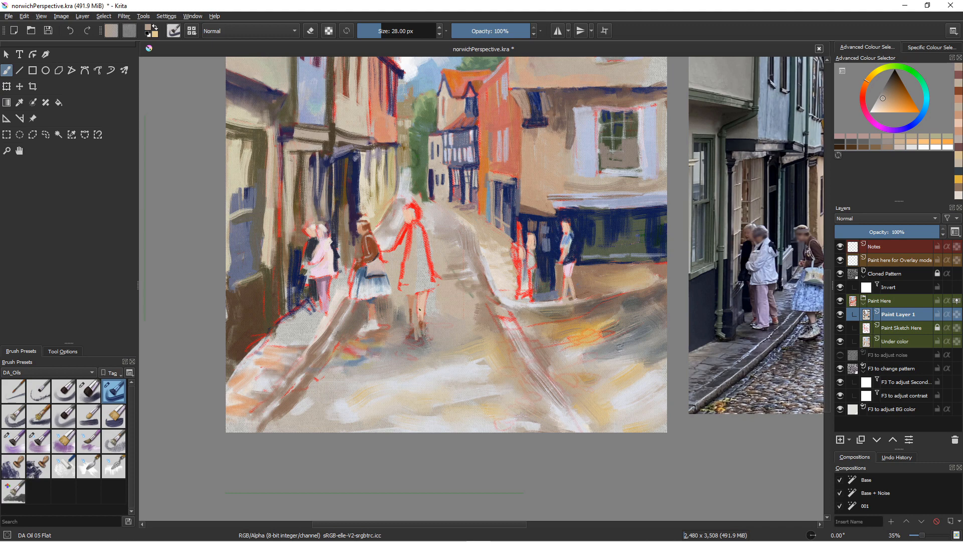
left_click(421, 323, "ctrl")
left_click(417, 317, "ctrl")
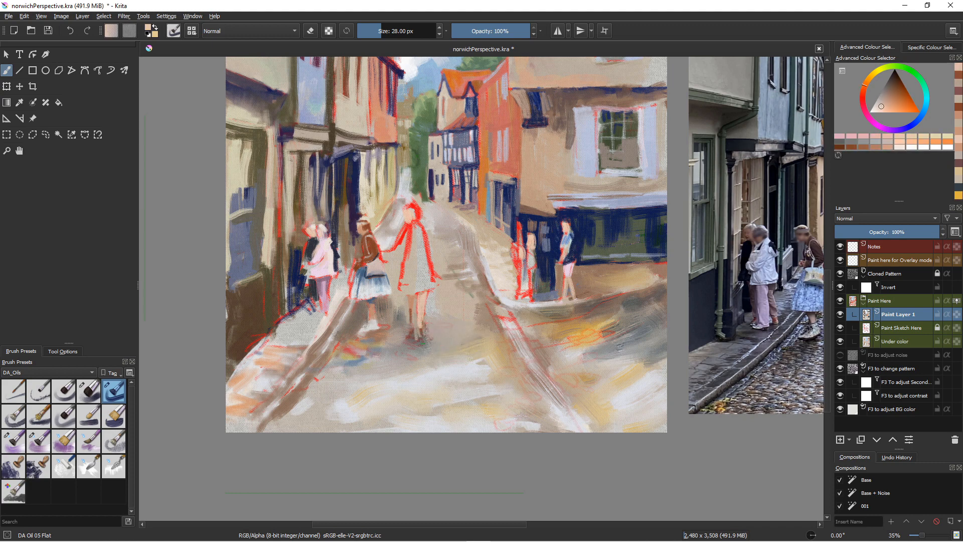
left_click(400, 317, "ctrl")
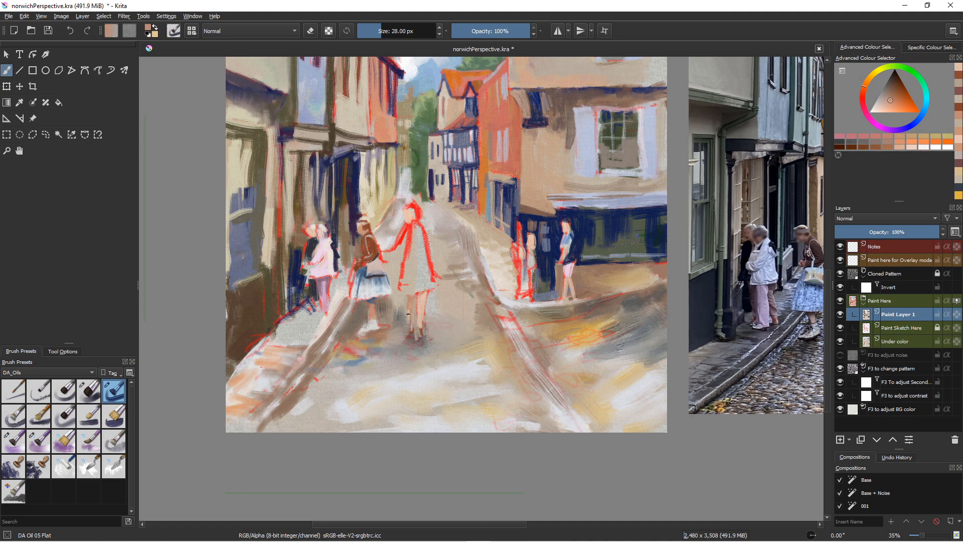
left_click(399, 318, "ctrl")
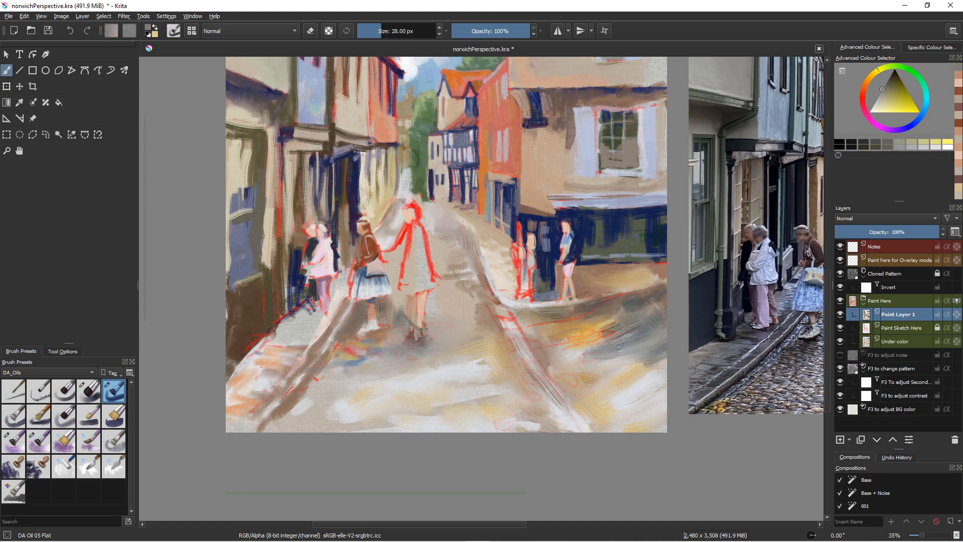
left_click(401, 317, "ctrl")
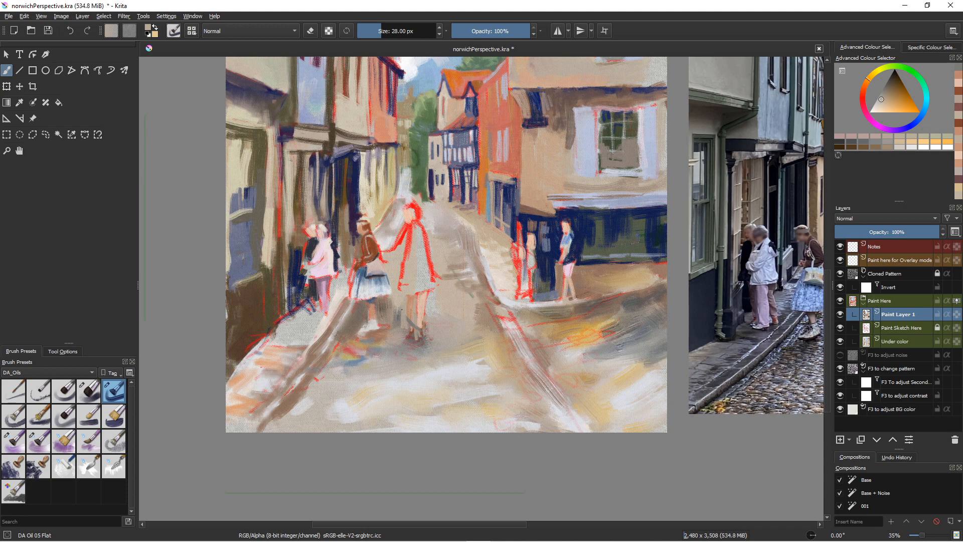
left_click_drag(407, 312, 410, 315)
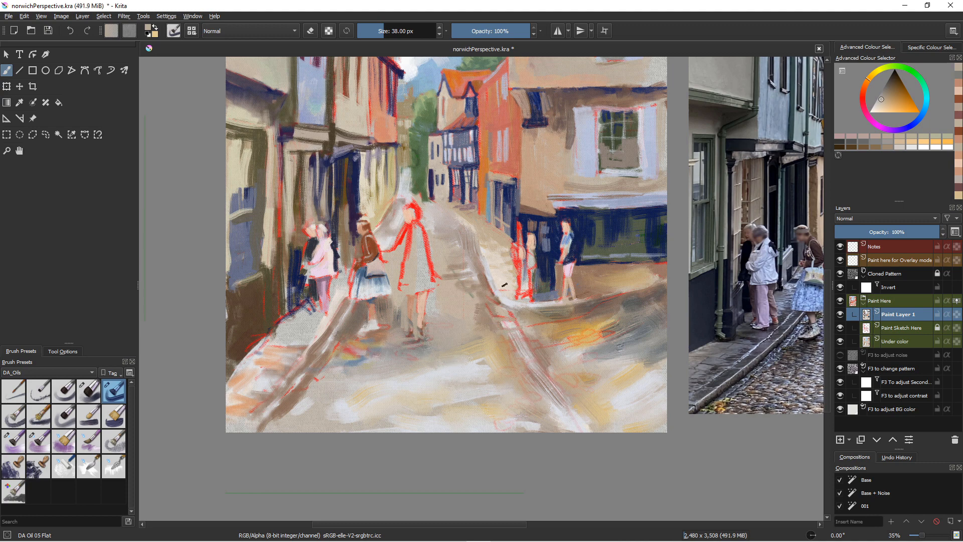
Step: Fill the central figure's jacket with a sampled dark grey-green using the brush at 38 px
left_click_drag(507, 337, 515, 351)
left_click(537, 277, "ctrl")
left_click_drag(415, 228, 423, 261)
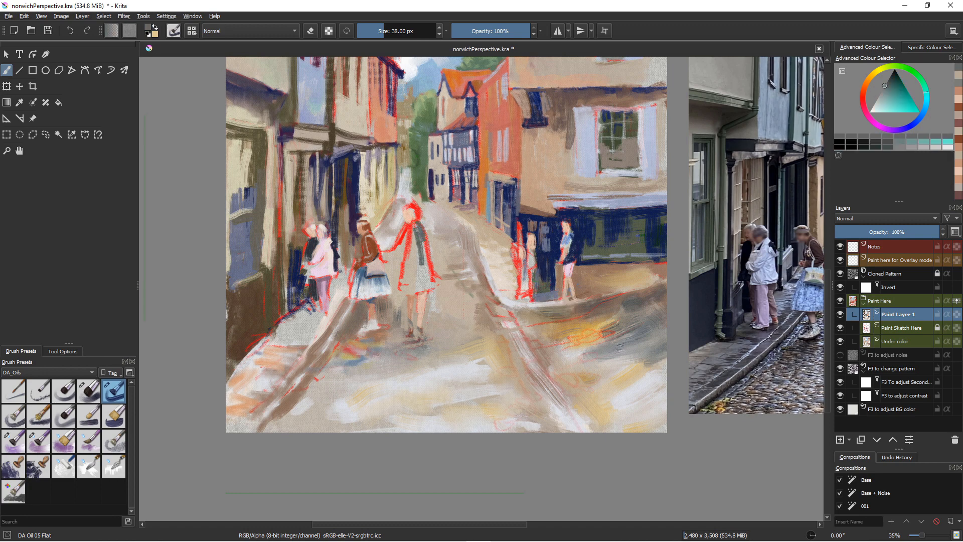
left_click_drag(416, 227, 413, 251)
left_click_drag(409, 250, 419, 268)
mouse_move(419, 232)
left_mouse_down()
mouse_move(433, 265)
mouse_move(406, 270)
left_mouse_up()
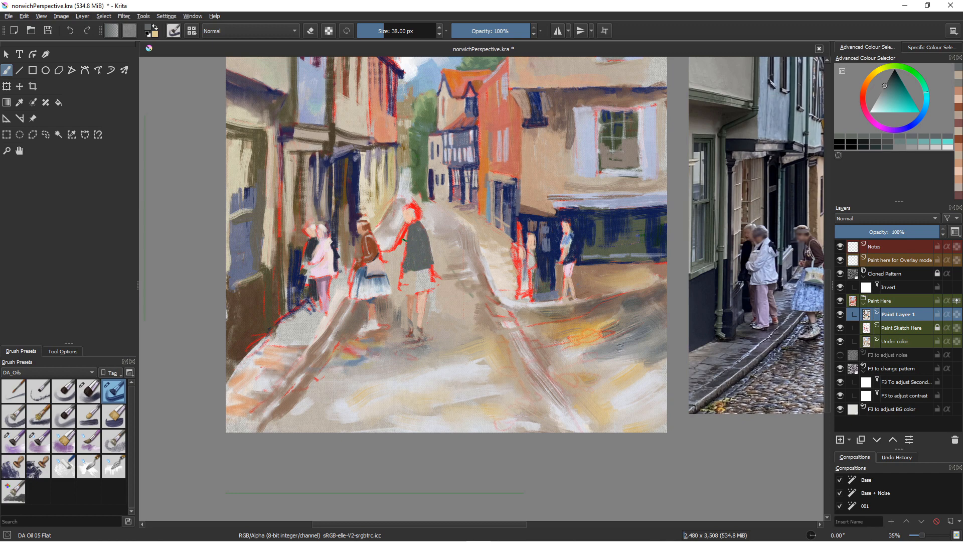
left_click_drag(405, 235, 404, 260)
Step: Choose a saturated blue and paint the central figure's flared skirt over the sketch down to the knees
left_click(917, 118)
left_click(903, 98)
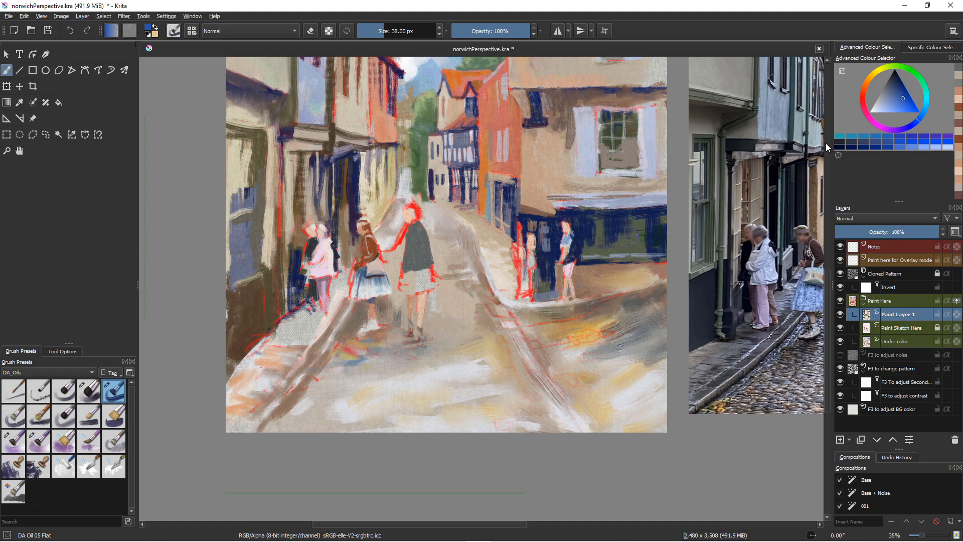
mouse_move(426, 269)
left_mouse_down()
mouse_move(436, 288)
mouse_move(406, 289)
mouse_move(420, 288)
mouse_move(416, 280)
mouse_move(399, 295)
left_mouse_up()
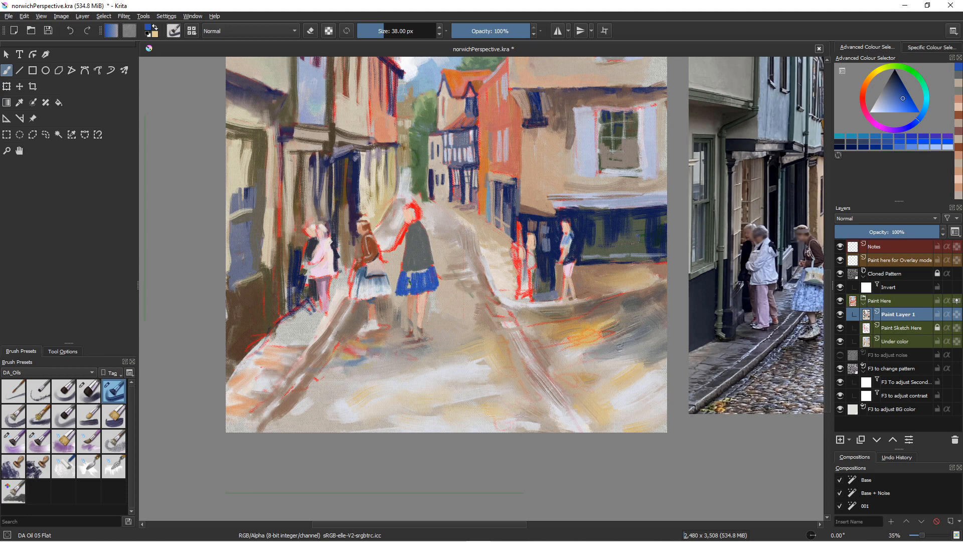
mouse_move(435, 268)
left_mouse_down()
mouse_move(444, 292)
mouse_move(430, 291)
mouse_move(446, 294)
mouse_move(418, 293)
left_mouse_up()
left_click_drag(429, 291, 411, 300)
right_click(410, 293)
left_click(387, 194)
left_click_drag(425, 271, 409, 275)
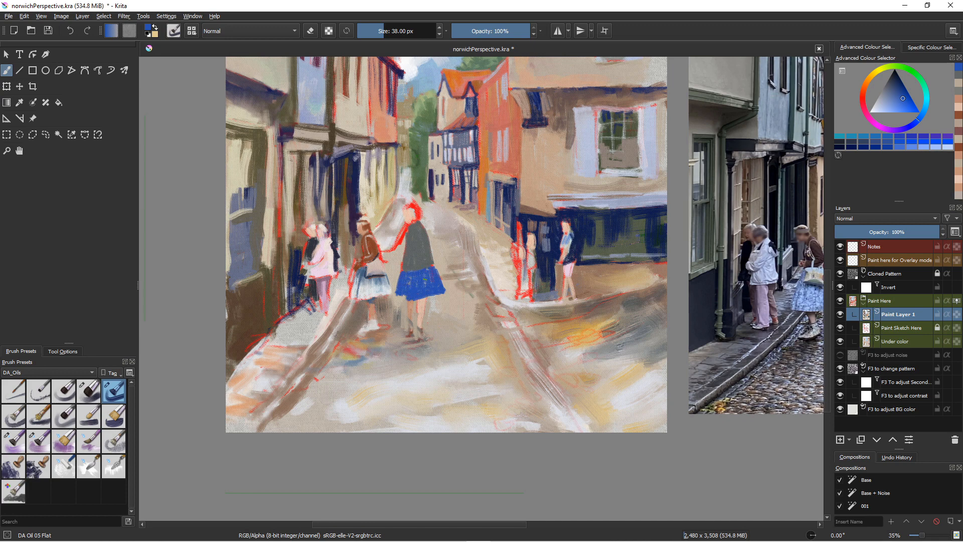
Step: Shade the central figure's jacket with blue and dark navy strokes and paint the hair in the same navy
mouse_move(427, 229)
left_mouse_down()
mouse_move(431, 265)
mouse_move(420, 269)
left_mouse_up()
left_click(897, 83)
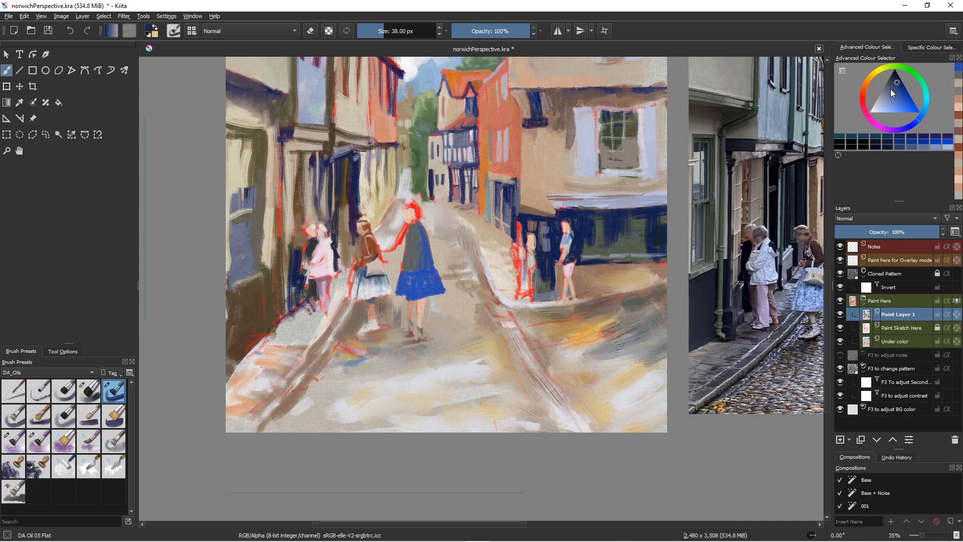
mouse_move(418, 228)
left_mouse_down()
mouse_move(431, 258)
mouse_move(407, 265)
left_mouse_up()
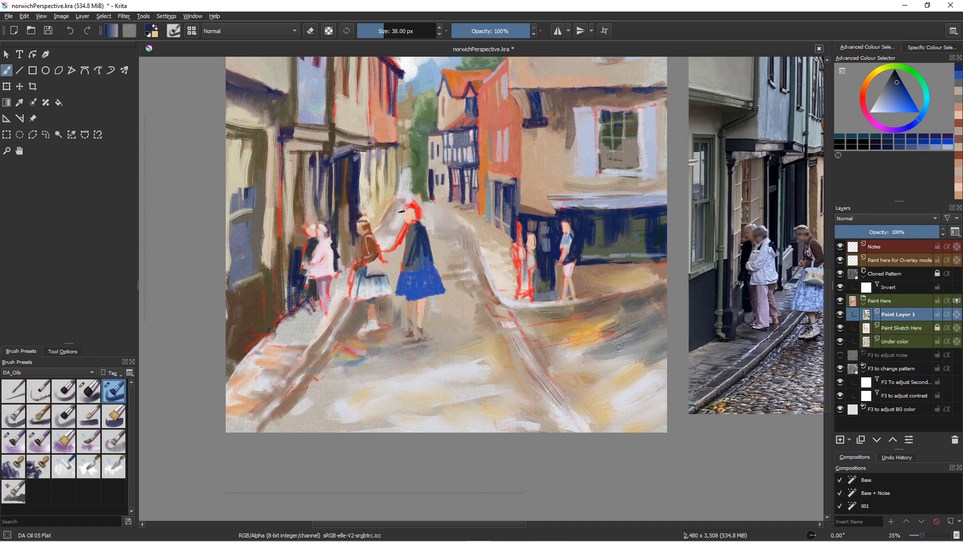
mouse_move(417, 201)
left_mouse_down()
mouse_move(413, 216)
mouse_move(412, 207)
left_mouse_up()
mouse_move(419, 201)
left_mouse_down()
mouse_move(423, 219)
mouse_move(411, 214)
mouse_move(422, 218)
left_mouse_up()
Step: Touch up the central figure's shoes and the ground beside them with sampled grey-brown tones
left_click(419, 214, "ctrl")
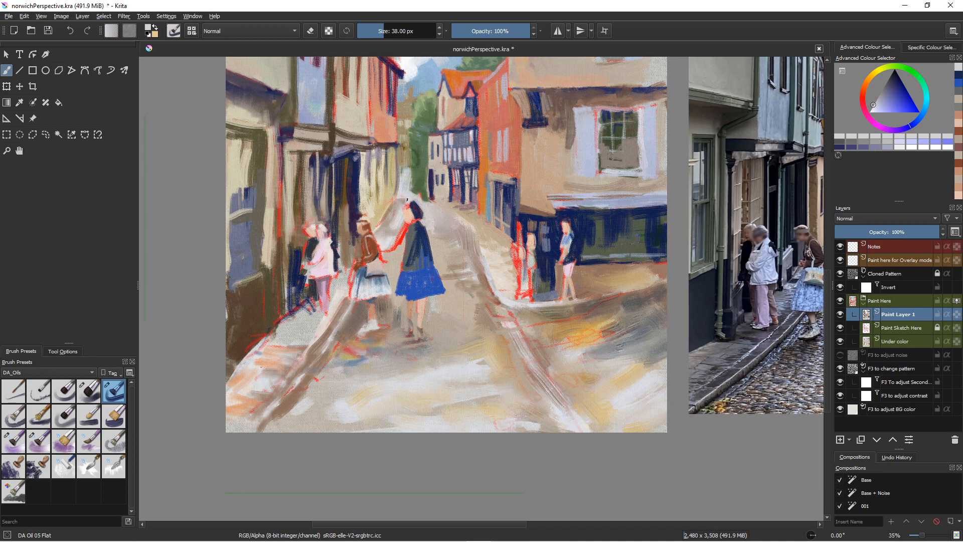
scroll(396, 309, "up", 4)
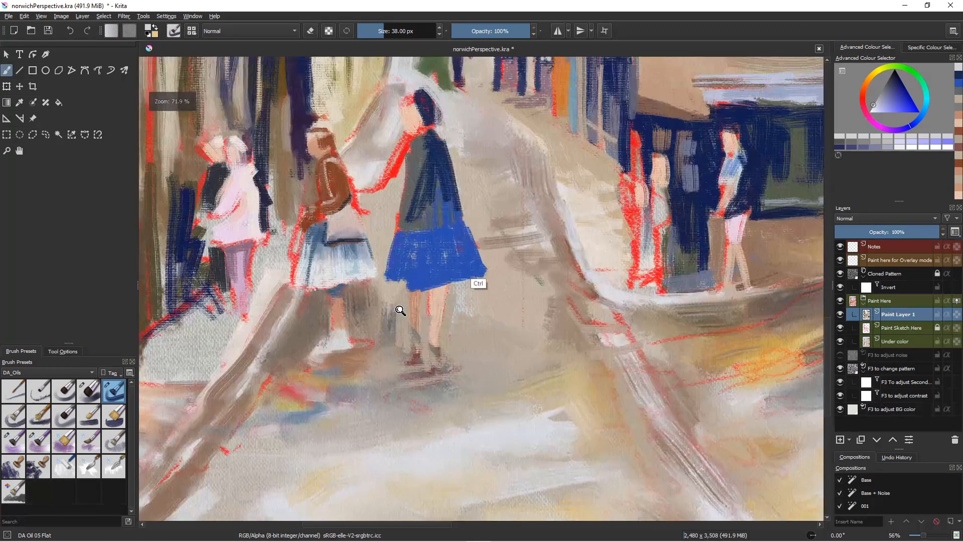
left_click(451, 376, "ctrl")
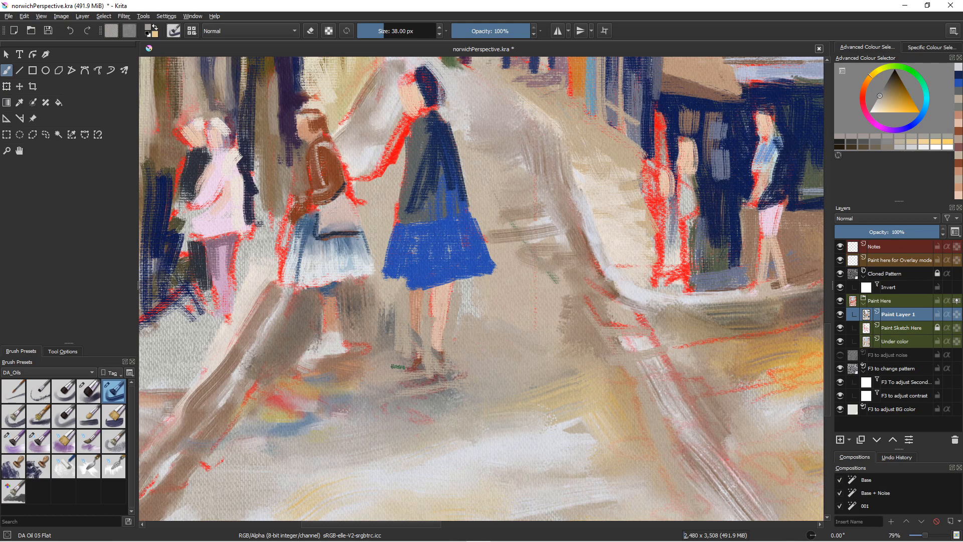
left_click_drag(397, 367, 510, 448)
left_click(392, 339, "ctrl")
left_click(402, 346, "ctrl")
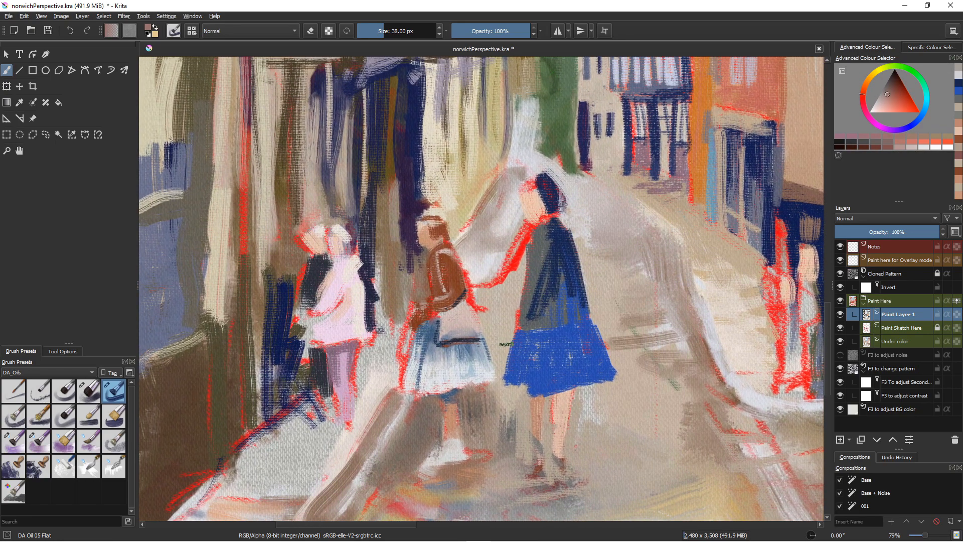
Step: Trim around the central figure's hair with light grey sampled from the road and add sampled brown at the front of the hair
left_click(564, 205, "ctrl")
left_click(557, 203, "ctrl")
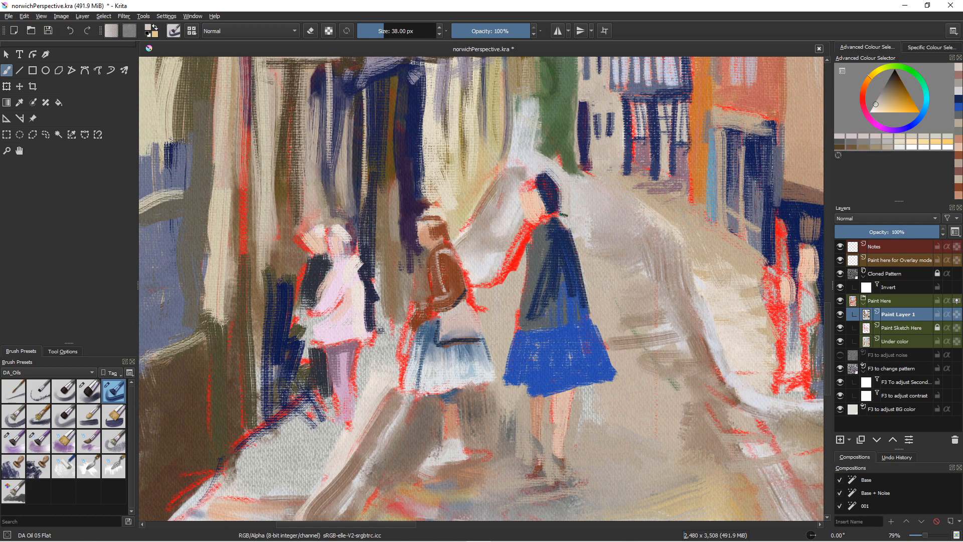
mouse_move(538, 176)
left_mouse_down()
mouse_move(558, 171)
mouse_move(528, 174)
mouse_move(528, 185)
mouse_move(539, 169)
mouse_move(534, 182)
mouse_move(437, 235)
mouse_move(542, 177)
left_mouse_up()
left_click(454, 258, "ctrl")
left_click(549, 208, "ctrl")
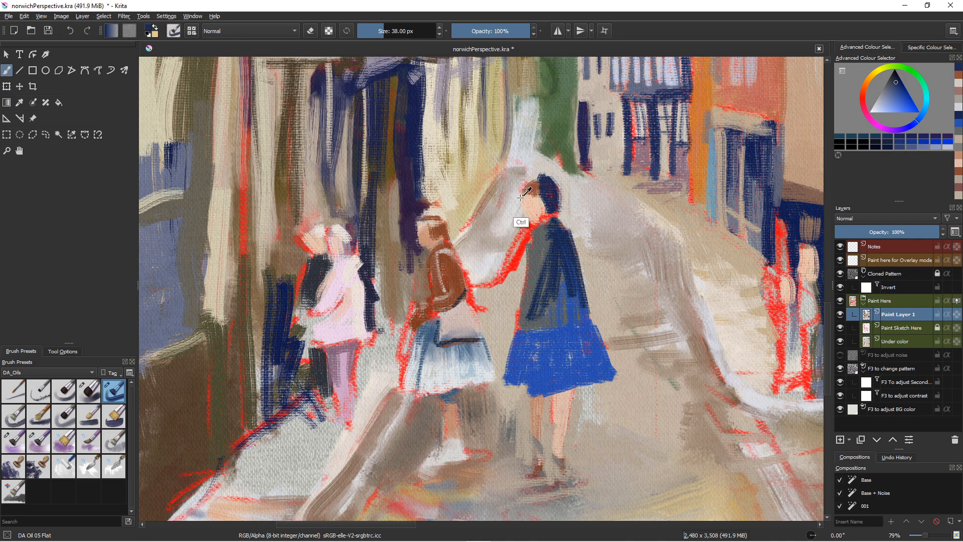
Step: Cover the red outline of the central figure's outstretched arm with light grey sampled from the road between the two women
left_click(516, 216, "ctrl")
mouse_move(513, 214)
left_mouse_down()
mouse_move(532, 224)
mouse_move(532, 239)
mouse_move(507, 296)
left_mouse_up()
left_click_drag(518, 240, 489, 301)
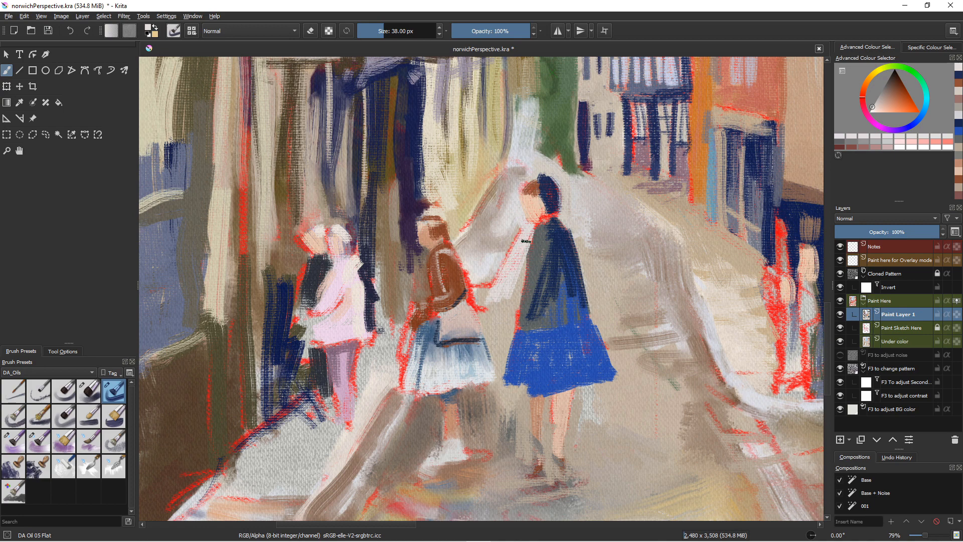
left_click_drag(525, 245, 516, 280)
left_click_drag(528, 238, 509, 331)
mouse_move(506, 298)
left_mouse_down()
mouse_move(498, 321)
mouse_move(488, 313)
mouse_move(488, 330)
left_mouse_up()
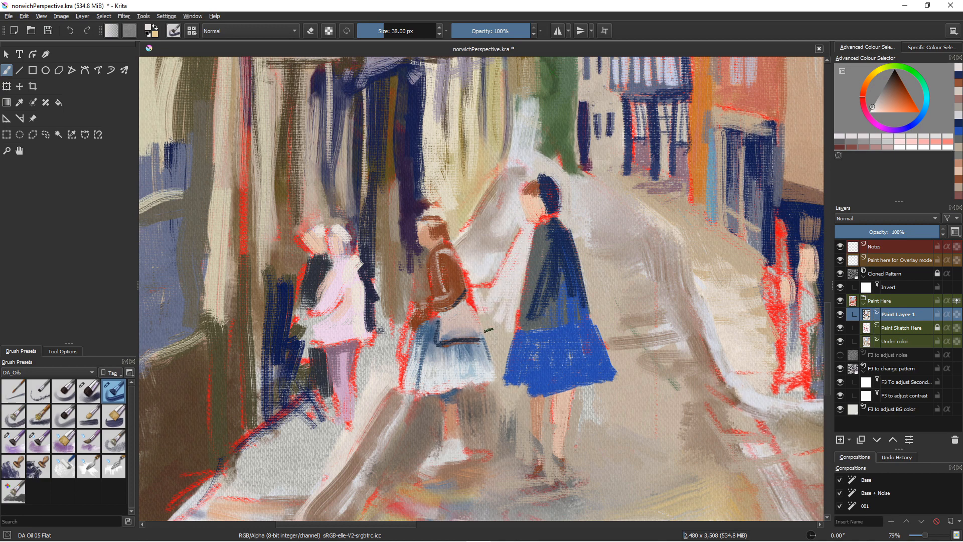
mouse_move(476, 294)
left_mouse_down()
mouse_move(482, 313)
mouse_move(475, 292)
mouse_move(492, 288)
mouse_move(481, 305)
mouse_move(497, 313)
mouse_move(490, 337)
mouse_move(500, 347)
mouse_move(508, 330)
mouse_move(501, 361)
left_mouse_up()
mouse_move(498, 327)
left_mouse_down()
mouse_move(495, 366)
mouse_move(499, 346)
left_mouse_up()
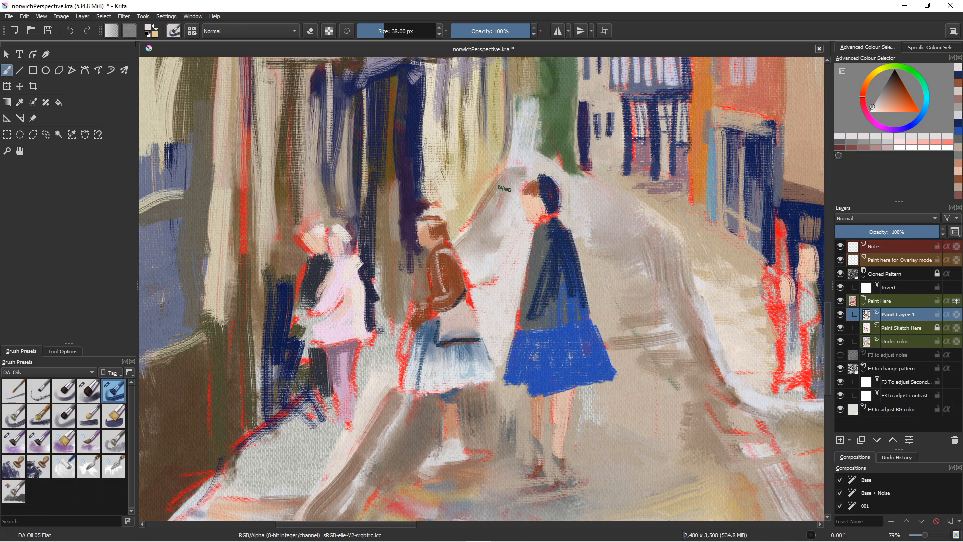
Step: Brush sampled pinkish grey into the road beside the central figure's head and arm, and sampled dull green along the far right kerb
left_click(512, 202, "ctrl")
left_click_drag(523, 226, 495, 282)
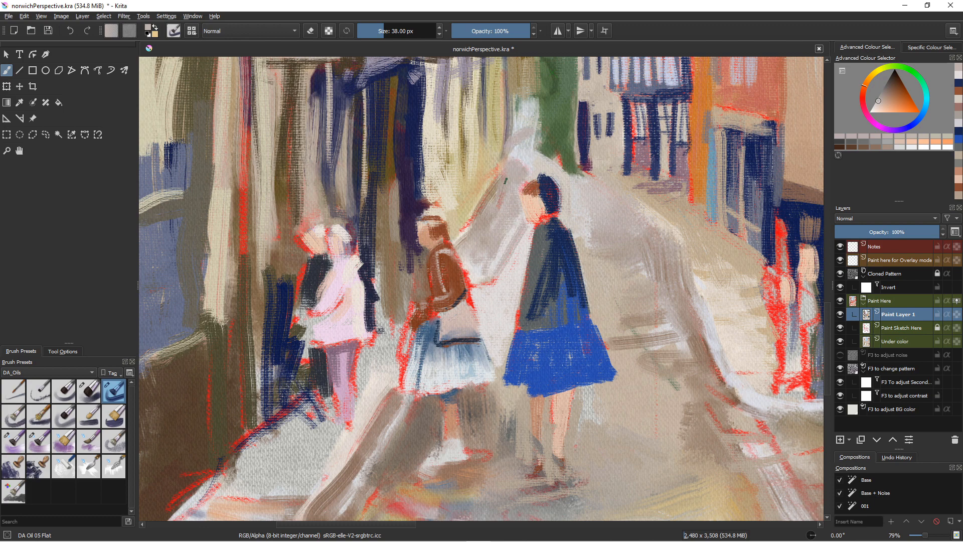
left_click(558, 157, "ctrl")
left_click_drag(578, 164, 602, 184)
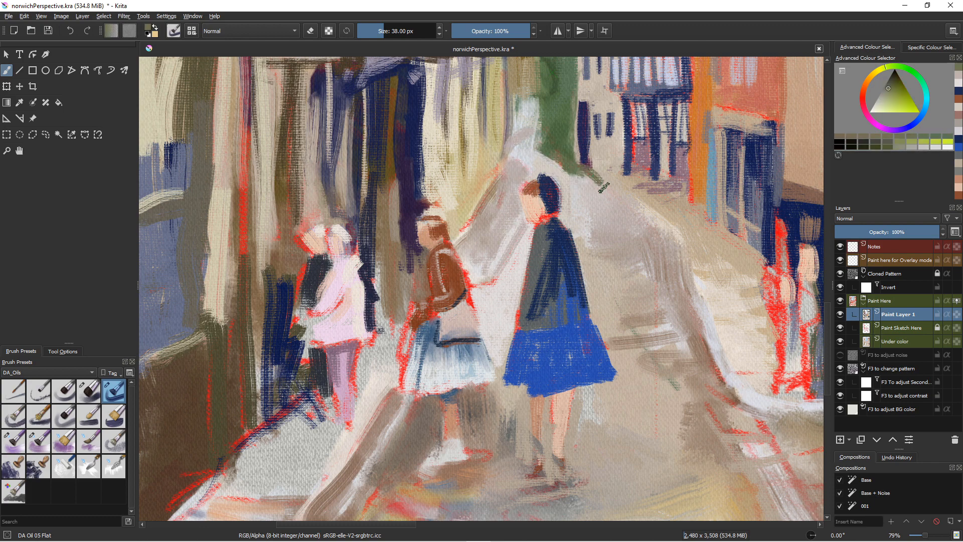
left_click_drag(652, 208, 684, 235)
left_click(652, 229, "ctrl")
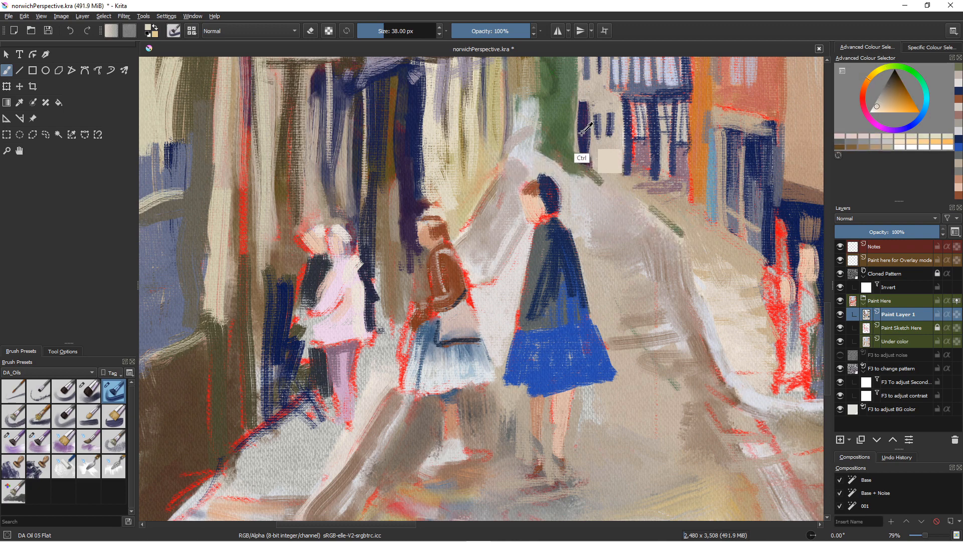
Step: Line the right kerb's curving edge with sampled dark purple, using the brush reduced to 9 px
left_click(582, 153, "ctrl")
key("bracketleft")
key("bracketleft")
key("bracketleft")
key("bracketleft")
key("bracketleft")
key("bracketleft")
key("bracketleft")
key("bracketleft")
key("bracketleft")
key("bracketleft")
key("bracketleft")
key("bracketleft")
key("bracketleft")
key("bracketleft")
key("bracketleft")
key("bracketleft")
key("bracketleft")
key("bracketleft")
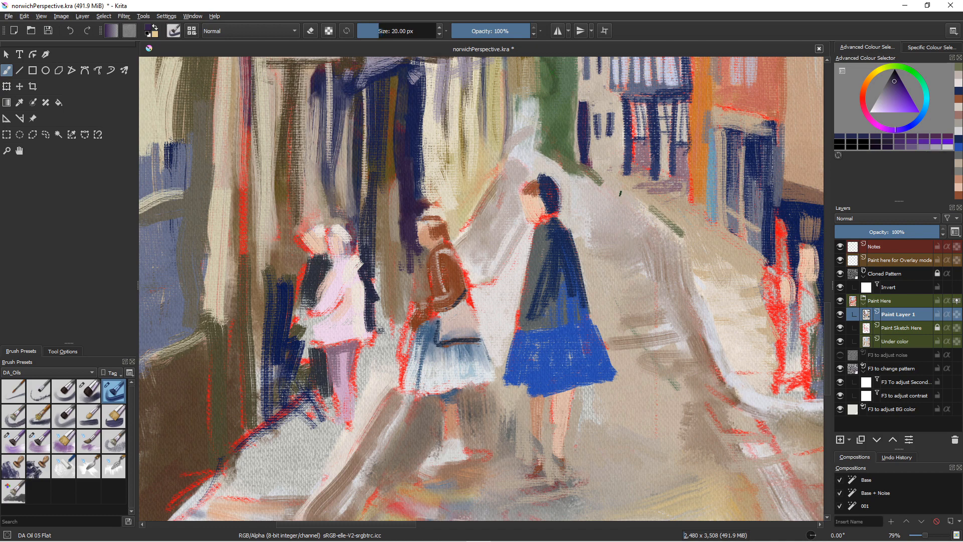
mouse_move(617, 189)
left_mouse_down()
mouse_move(685, 235)
mouse_move(688, 254)
mouse_move(687, 244)
mouse_move(672, 255)
mouse_move(674, 245)
mouse_move(703, 301)
left_mouse_up()
left_click_drag(688, 249, 704, 309)
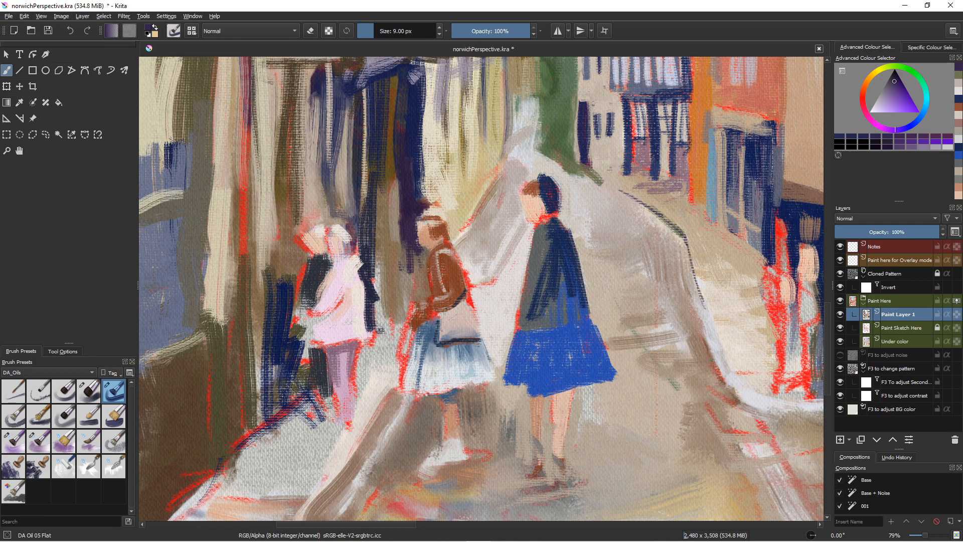
Step: Extend the dark purple line around the lower curve of the right kerb, enlarging the brush to 20 px
mouse_move(717, 345)
left_mouse_down()
mouse_move(740, 395)
mouse_move(733, 388)
left_mouse_up()
key("]")
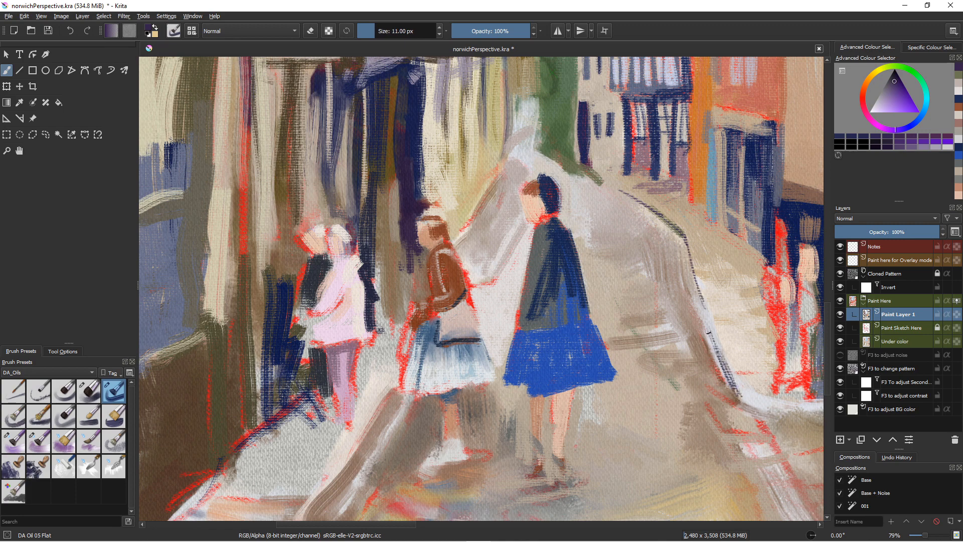
key("]")
key("]")
key("]")
key("]")
key("]")
key("]")
key("]")
mouse_move(709, 333)
left_mouse_down()
mouse_move(739, 395)
mouse_move(779, 415)
left_mouse_up()
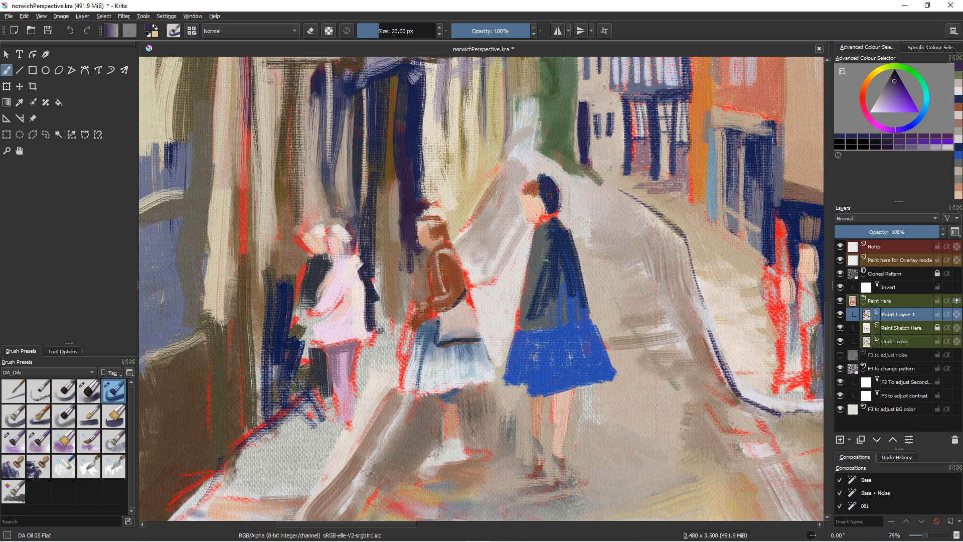
Step: Brush dark purple folds into the coat of the woman in the blue skirt, and work sampled dark teal grey over its back
left_click_drag(547, 256, 539, 308)
left_click_drag(542, 263, 525, 311)
mouse_move(543, 260)
left_mouse_down()
mouse_move(517, 312)
mouse_move(533, 288)
mouse_move(558, 301)
left_mouse_up()
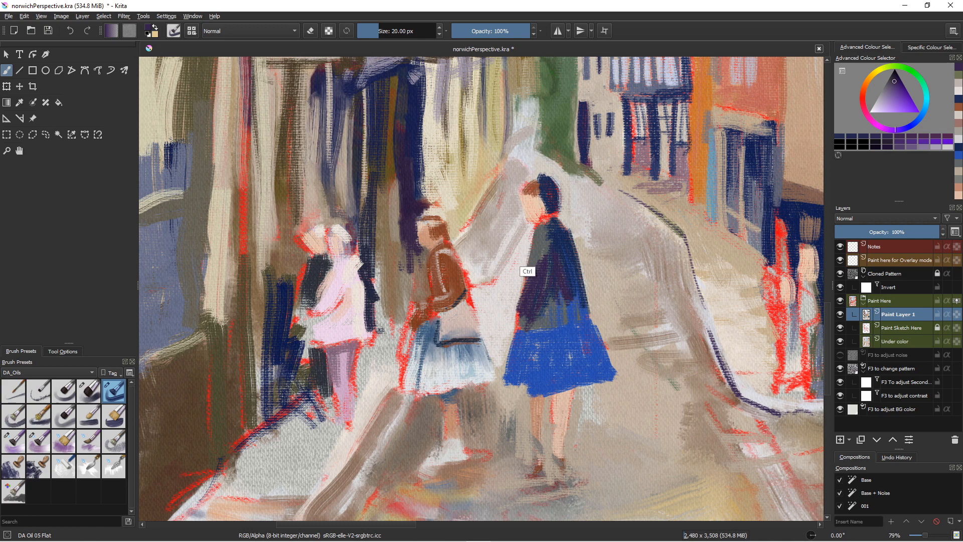
left_click(537, 247, "ctrl")
mouse_move(558, 268)
left_mouse_down()
mouse_move(552, 301)
mouse_move(559, 310)
mouse_move(557, 288)
mouse_move(569, 281)
mouse_move(573, 300)
left_mouse_up()
left_click_drag(558, 255, 585, 303)
left_click_drag(564, 254, 578, 271)
left_click_drag(562, 237, 579, 271)
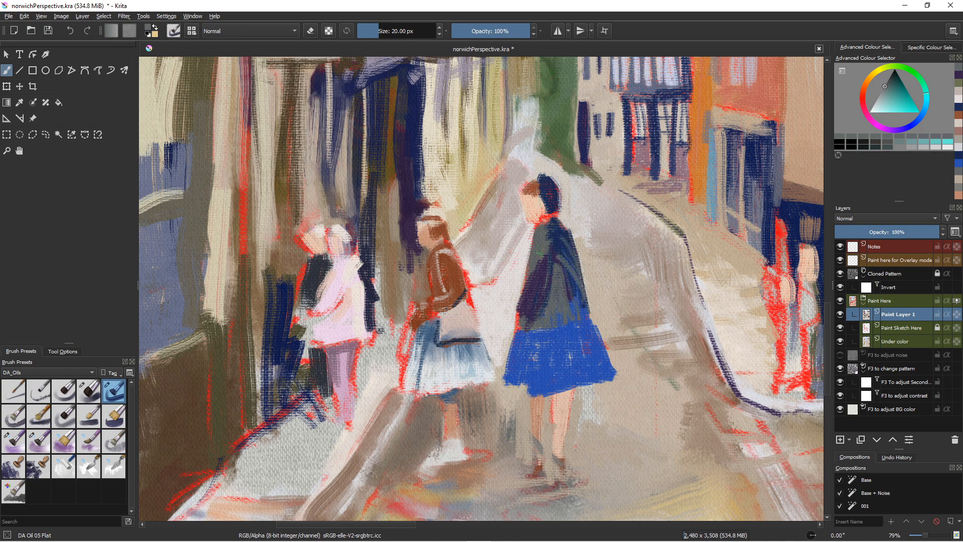
Step: Shape the coat's collar with sampled dark purple and teal grey, and bring the coat's hem down over the skirt's waist
left_click(538, 274, "ctrl")
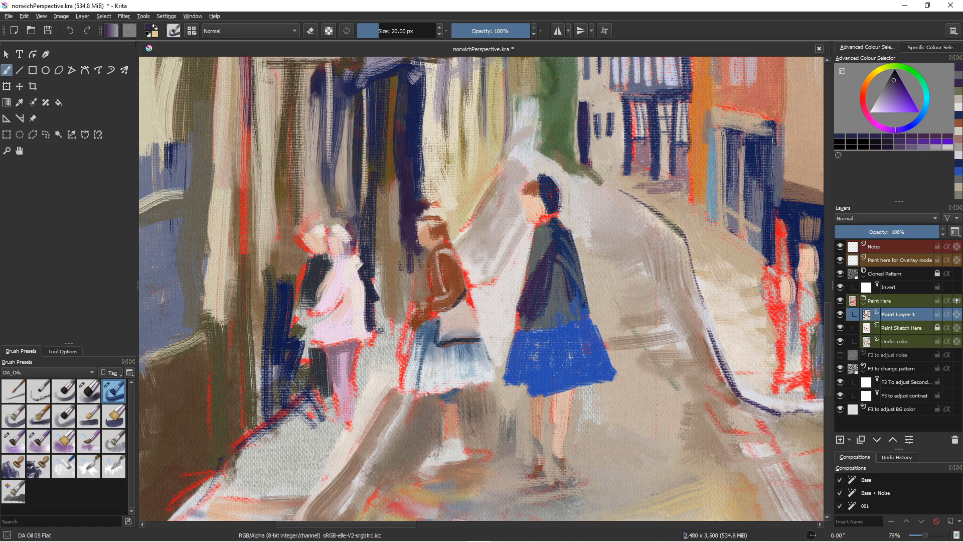
left_click_drag(540, 227, 555, 232)
left_click(542, 266, "ctrl")
left_click_drag(537, 228, 568, 249)
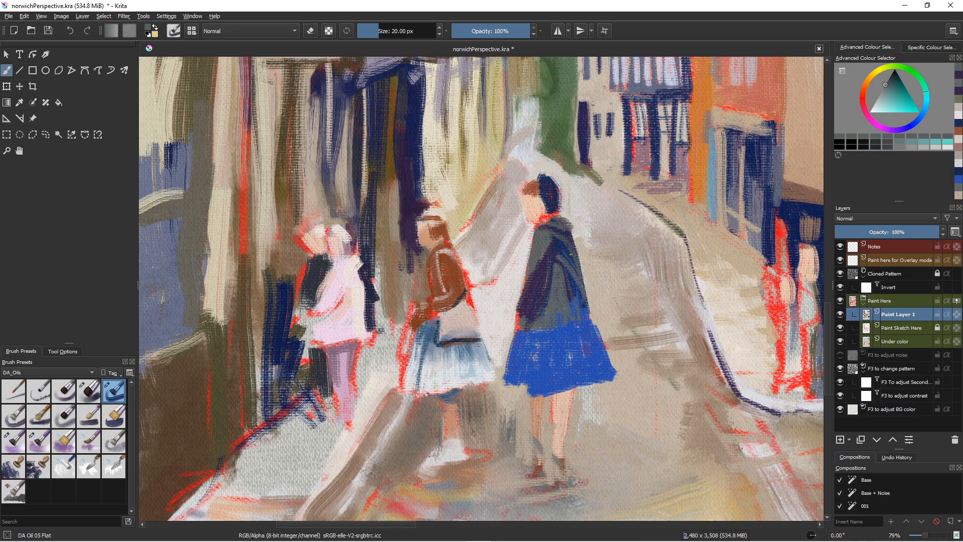
mouse_move(551, 287)
left_mouse_down()
mouse_move(573, 315)
mouse_move(592, 317)
left_mouse_up()
Step: Darken the bright blue skirt with sampled deep blue strokes, using the brush at 47 px
left_click(541, 325, "ctrl")
mouse_move(588, 318)
left_mouse_down()
mouse_move(559, 329)
mouse_move(595, 325)
mouse_move(590, 334)
mouse_move(548, 340)
mouse_move(527, 331)
mouse_move(539, 339)
left_mouse_up()
mouse_move(531, 336)
left_mouse_down()
mouse_move(527, 374)
mouse_move(511, 374)
mouse_move(531, 382)
mouse_move(521, 386)
mouse_move(539, 346)
mouse_move(538, 389)
left_mouse_up()
mouse_move(545, 358)
left_mouse_down()
mouse_move(542, 383)
mouse_move(551, 388)
mouse_move(532, 392)
left_mouse_up()
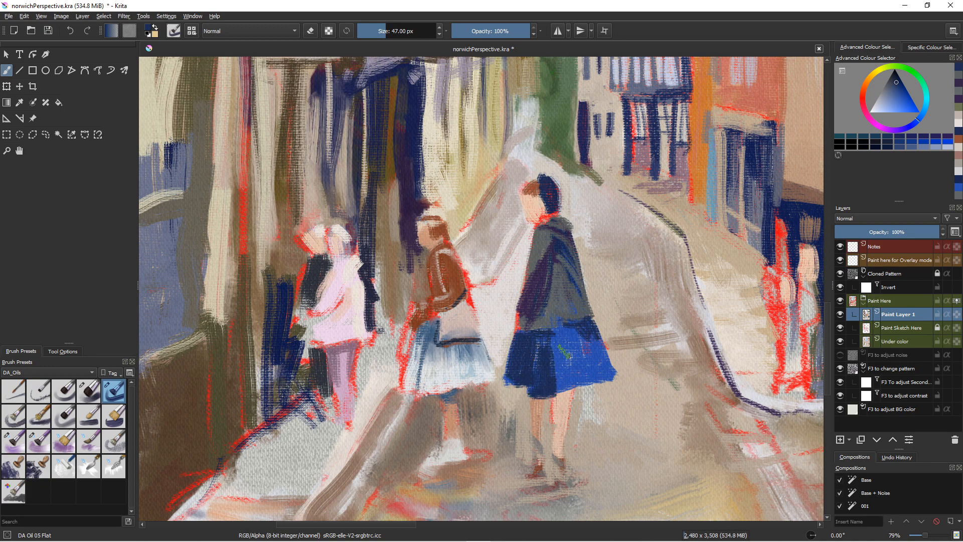
mouse_move(565, 350)
left_mouse_down()
mouse_move(551, 356)
mouse_move(564, 388)
left_mouse_up()
left_click_drag(556, 354, 560, 374)
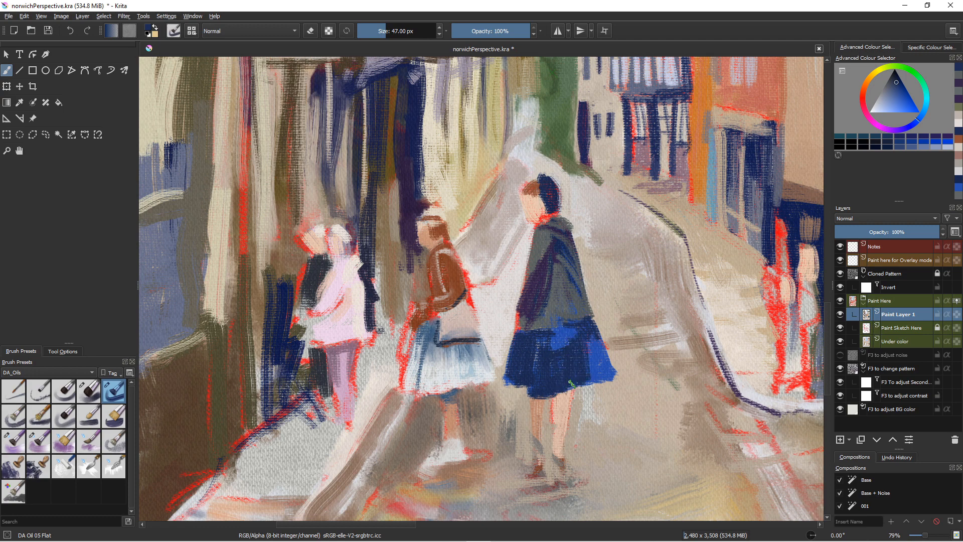
Step: Add a hand over the blue skirt with sampled reddish brown and trim it with dark blue sampled from the skirt
left_click(464, 270, "ctrl")
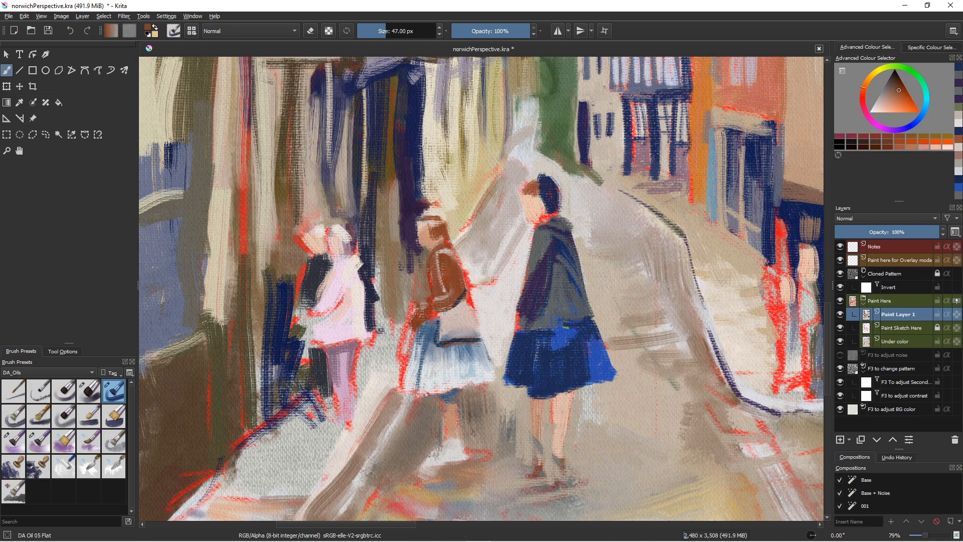
left_click_drag(568, 346, 567, 332)
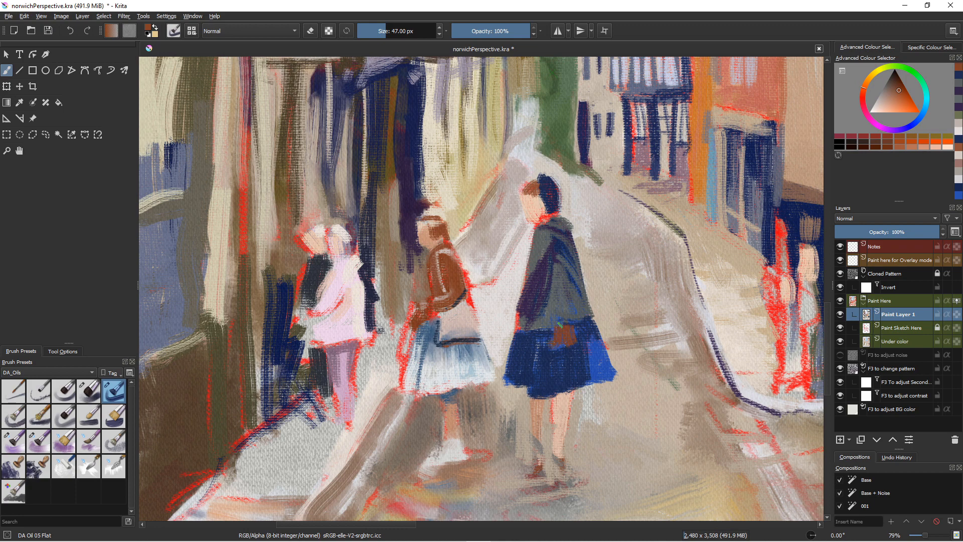
left_click(577, 384, "ctrl")
mouse_move(567, 335)
left_mouse_down()
mouse_move(548, 344)
mouse_move(557, 345)
left_mouse_up()
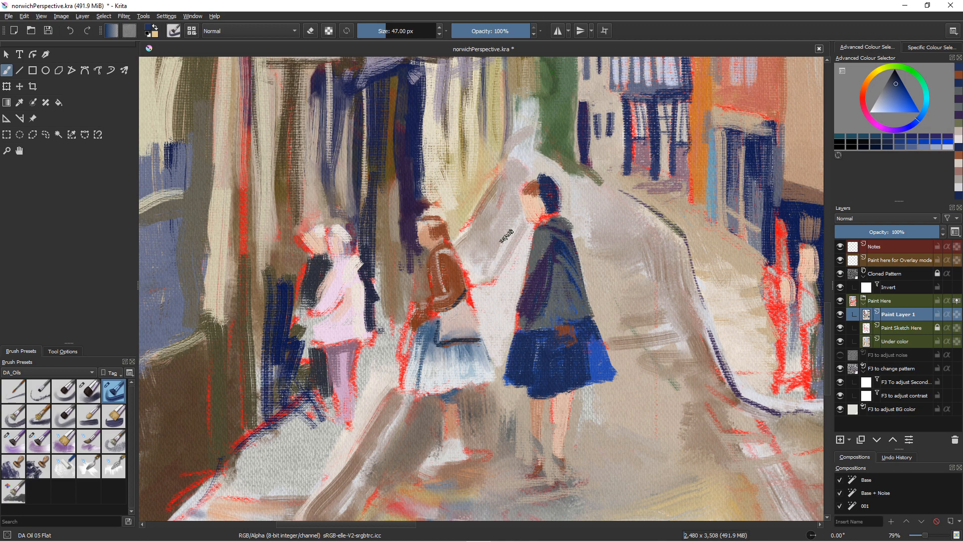
Step: Brush sampled purple grey down the front and across the middle of the woman's dark coat
left_click(541, 280, "ctrl")
left_click(533, 295, "ctrl")
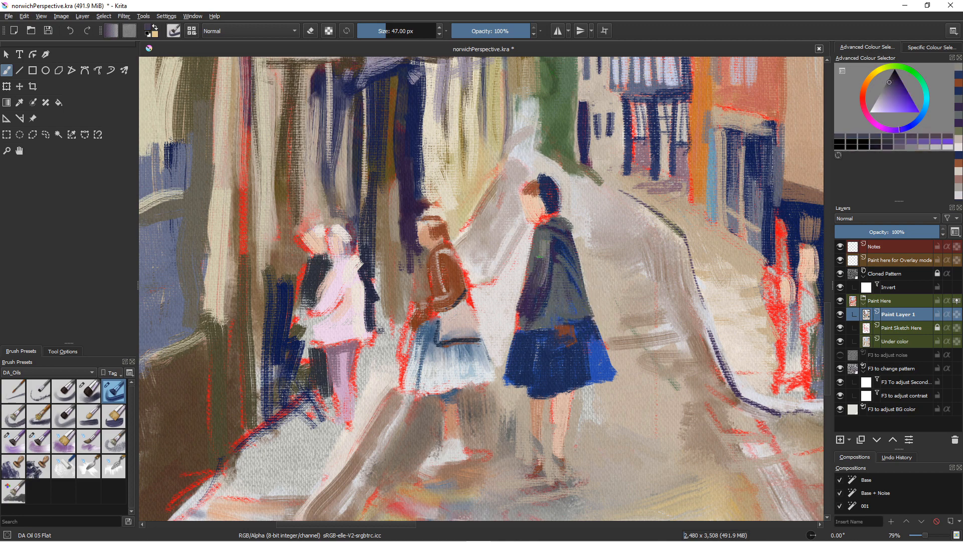
left_click_drag(536, 245, 520, 328)
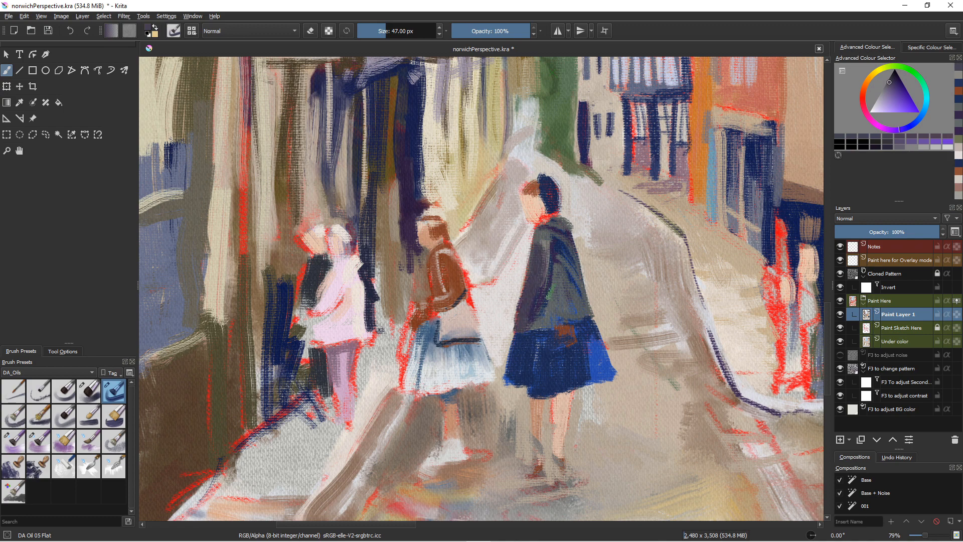
left_click_drag(553, 279, 554, 297)
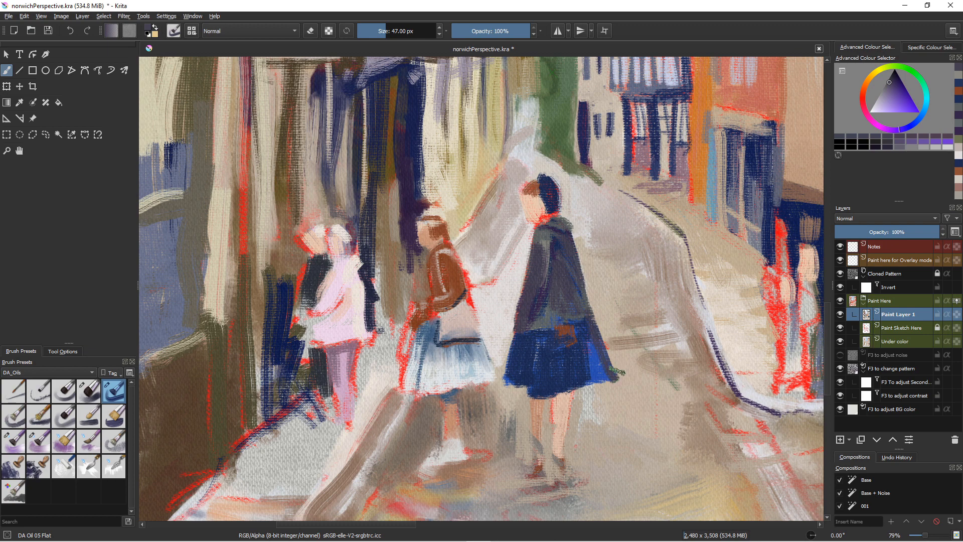
Step: Darken the blue skirt's right edge with purple grey and trim its outline with beige sampled from the road
left_click_drag(614, 359, 627, 388)
left_click(612, 330, "ctrl")
mouse_move(611, 342)
left_mouse_down()
mouse_move(630, 387)
mouse_move(602, 391)
mouse_move(617, 396)
left_mouse_up()
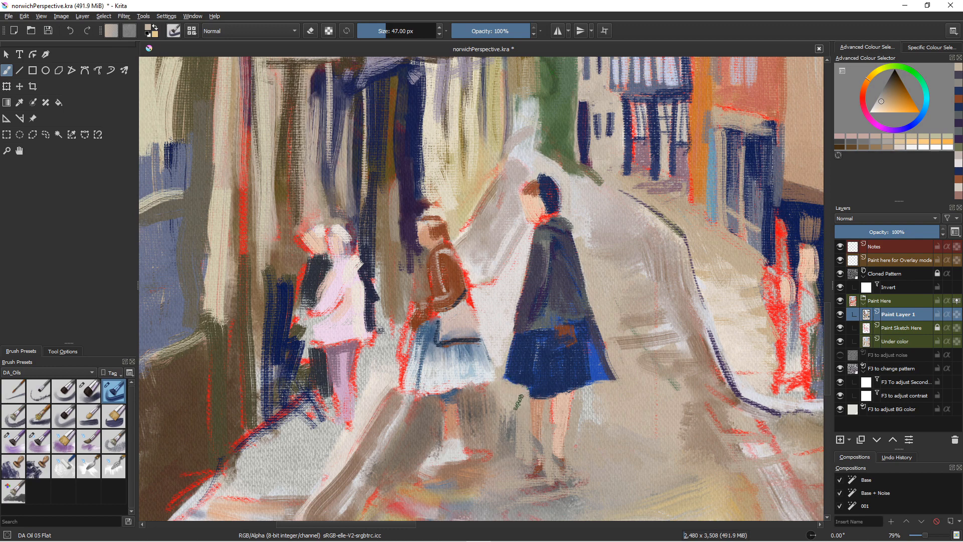
Step: Try to reshape the left leg and foot below the blue skirt with sampled road beige, skin tone and brown
left_click(540, 409, "ctrl")
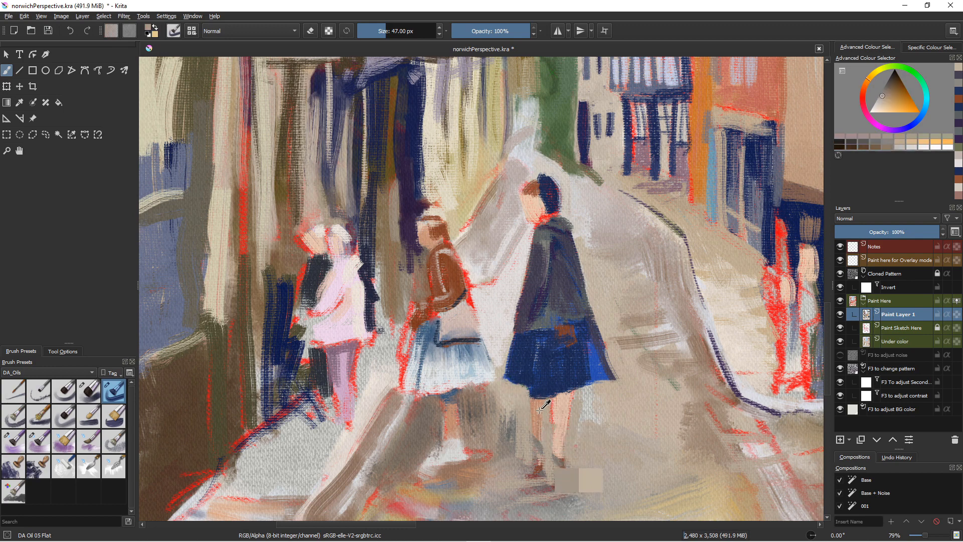
left_click_drag(537, 405, 536, 454)
left_click(556, 439, "ctrl")
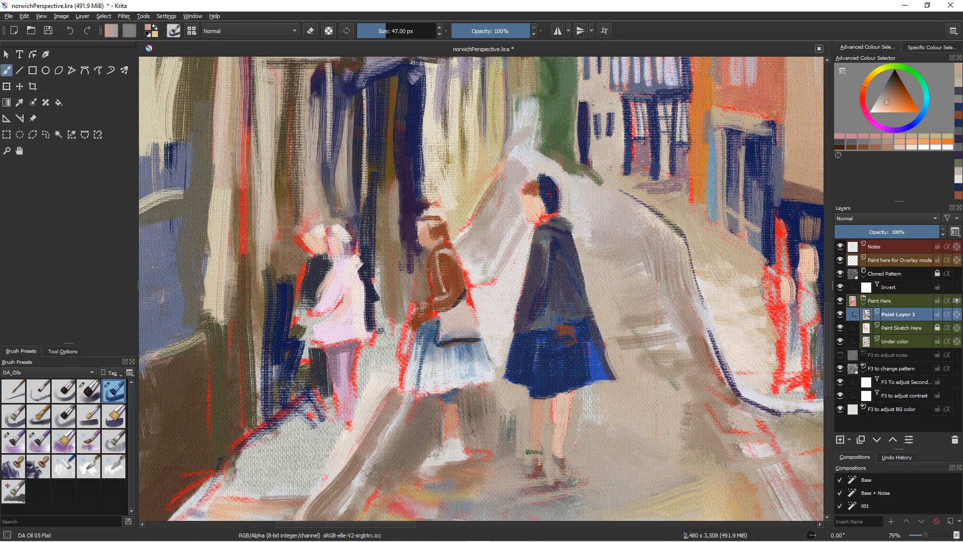
left_click(531, 479, "ctrl")
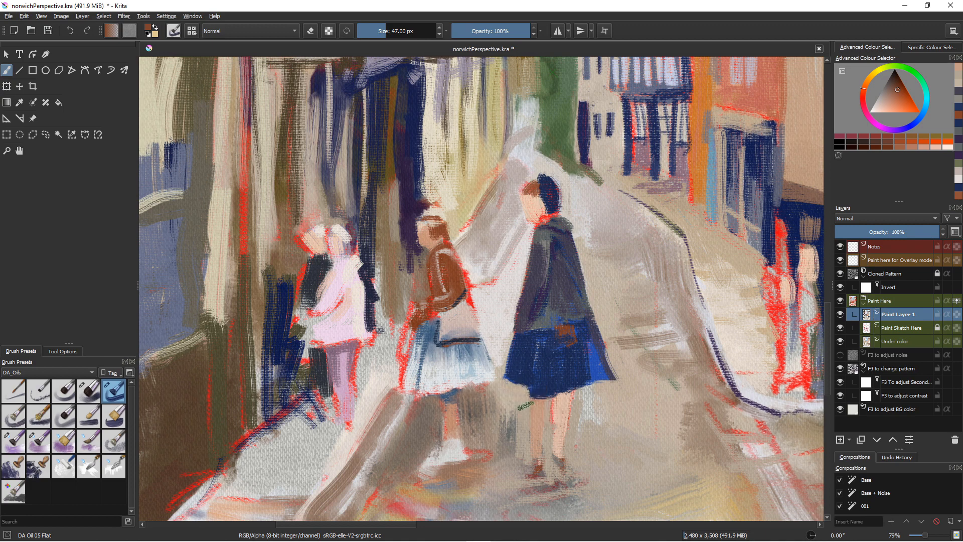
left_click(541, 424, "ctrl")
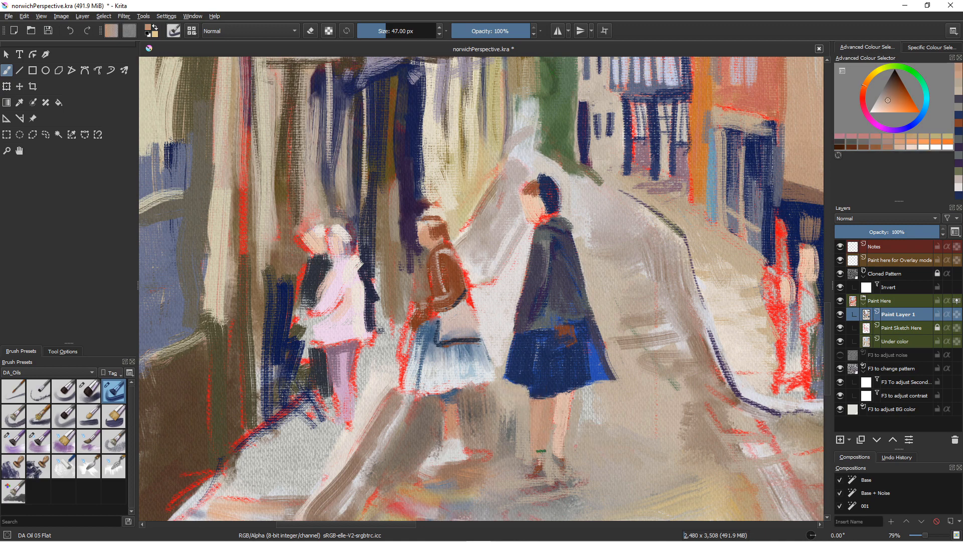
Step: Paint out both legs and feet below the blue skirt with beige sampled from the road
left_click(526, 435, "ctrl")
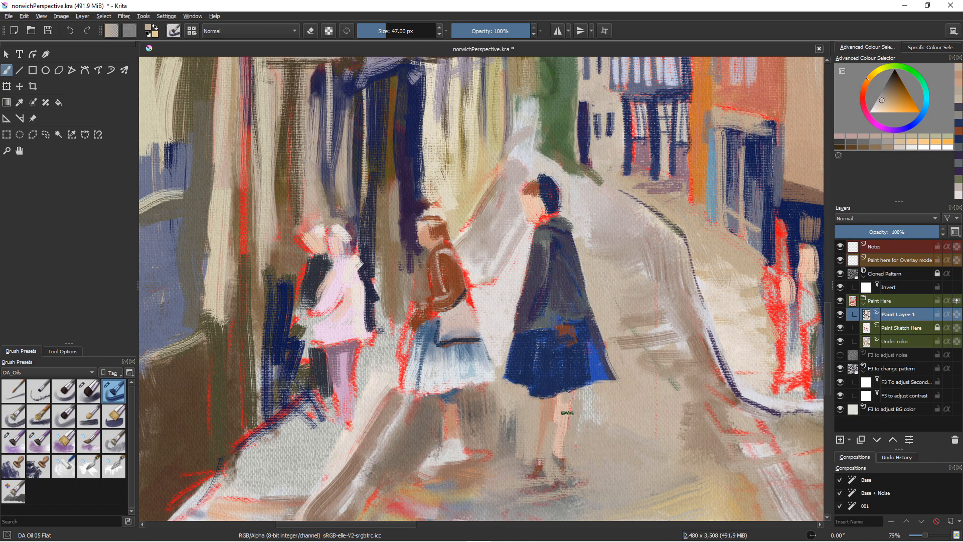
left_click_drag(559, 429, 562, 487, "ctrl")
left_click(568, 454, "ctrl")
mouse_move(566, 421)
left_mouse_down()
mouse_move(558, 494)
mouse_move(543, 470)
left_mouse_up()
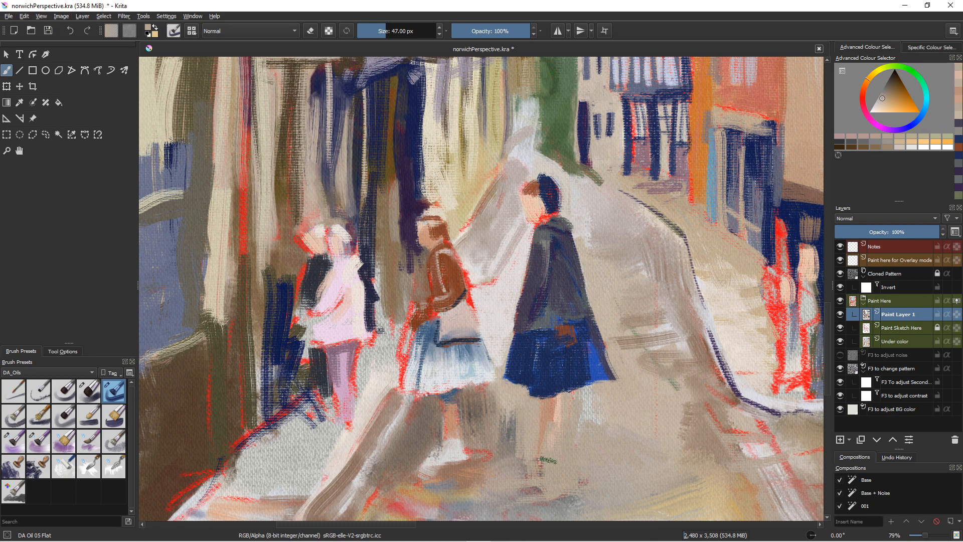
Step: Block in the rear leg with sampled brownish skin tone and the front leg with pale peach sampled from the neighbouring woman
left_click(552, 401, "ctrl")
left_click_drag(556, 398, 549, 421)
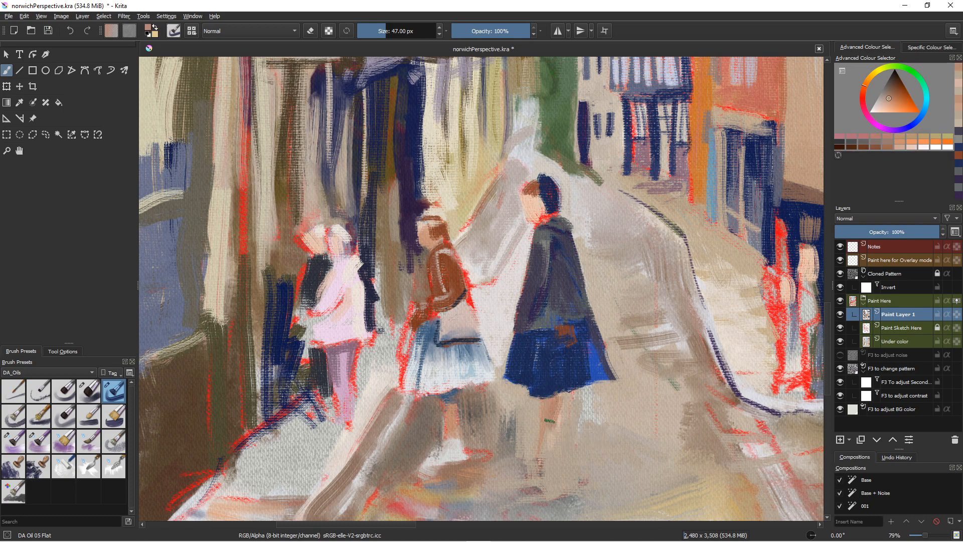
left_click(554, 458, "ctrl")
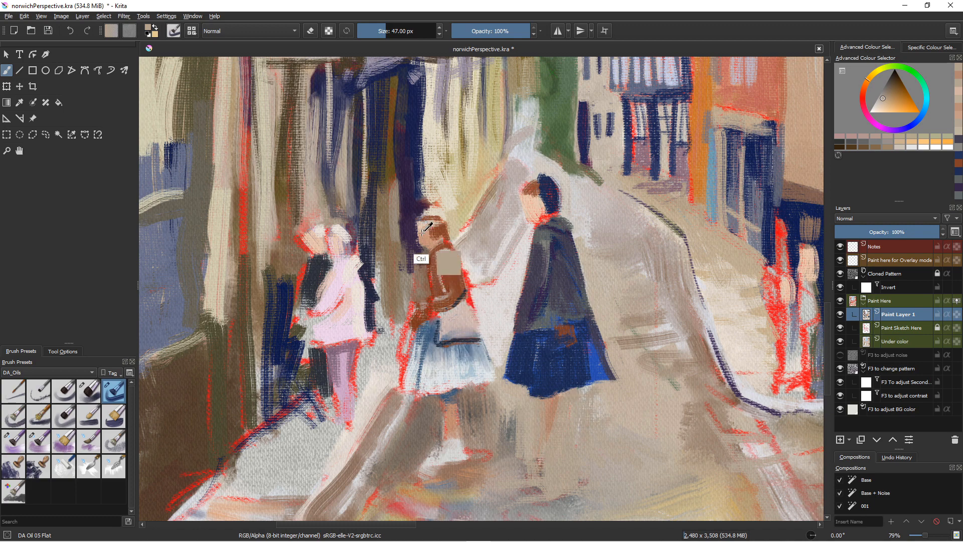
left_click(562, 227, "ctrl")
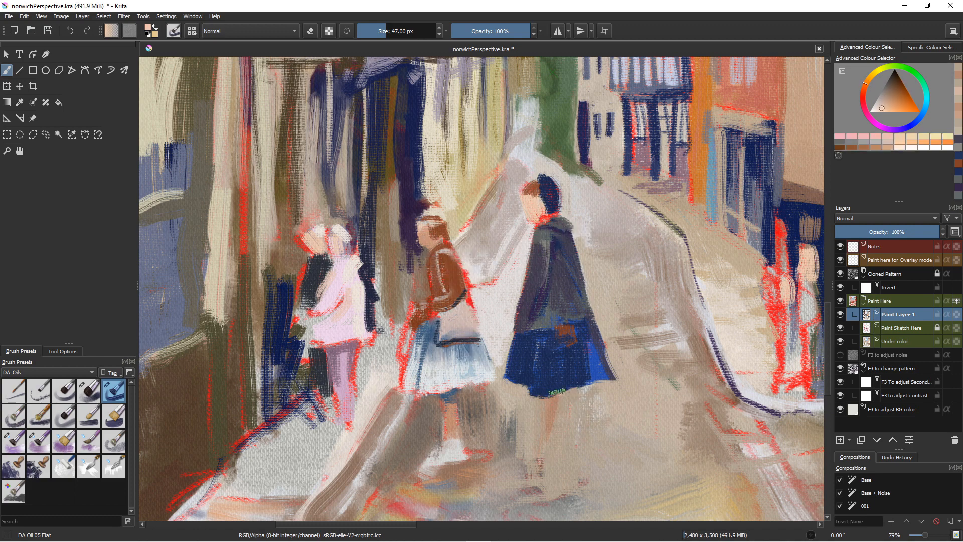
mouse_move(563, 397)
left_mouse_down()
mouse_move(569, 431)
mouse_move(571, 395)
mouse_move(575, 470)
mouse_move(604, 496)
mouse_move(587, 403)
mouse_move(573, 397)
mouse_move(573, 429)
mouse_move(561, 421)
mouse_move(566, 413)
mouse_move(577, 459)
left_mouse_up()
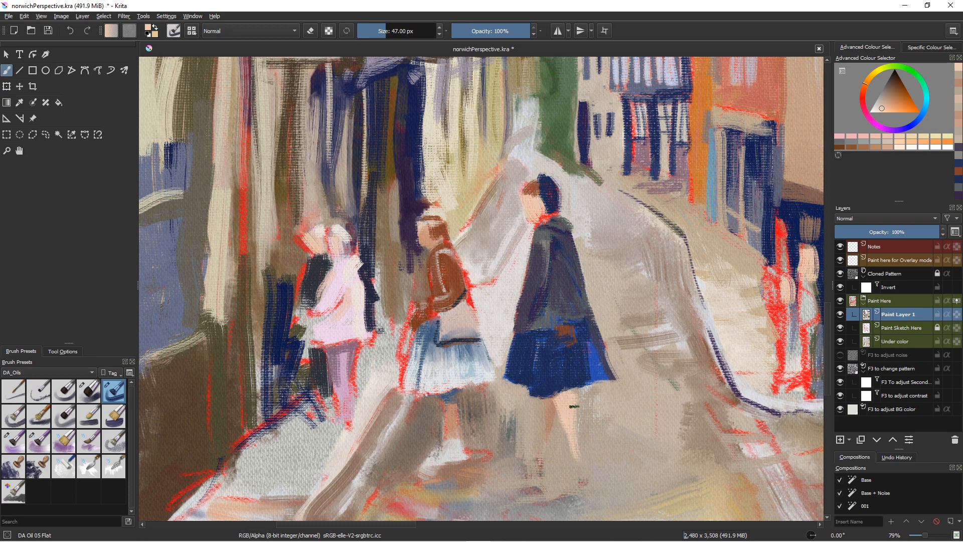
left_click_drag(575, 406, 578, 459)
Step: Try shoes on the woman in the blue skirt, using sampled reddish brown and a darker, duller brown
left_click(449, 299, "ctrl")
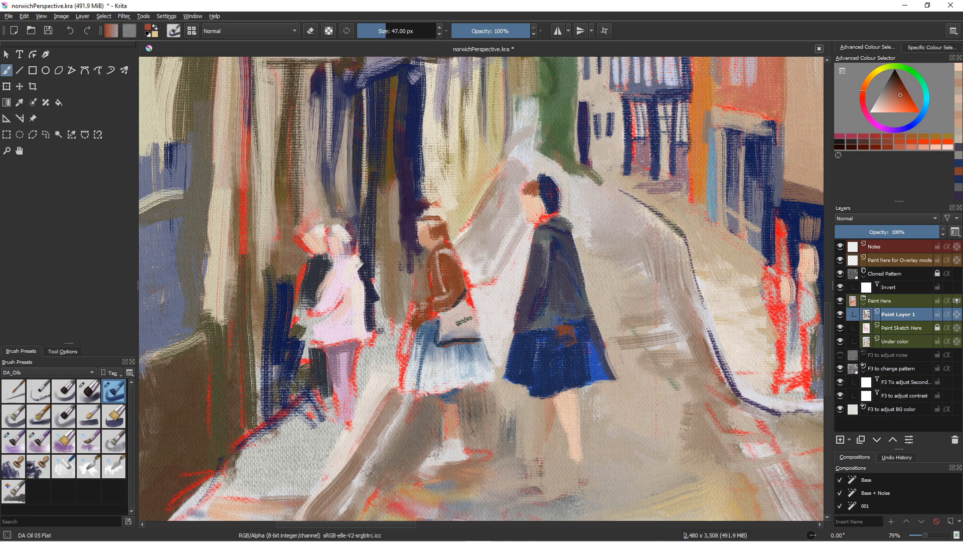
mouse_move(580, 462)
left_mouse_down()
mouse_move(561, 472)
mouse_move(569, 477)
mouse_move(584, 454)
mouse_move(584, 473)
left_mouse_up()
left_click(890, 89)
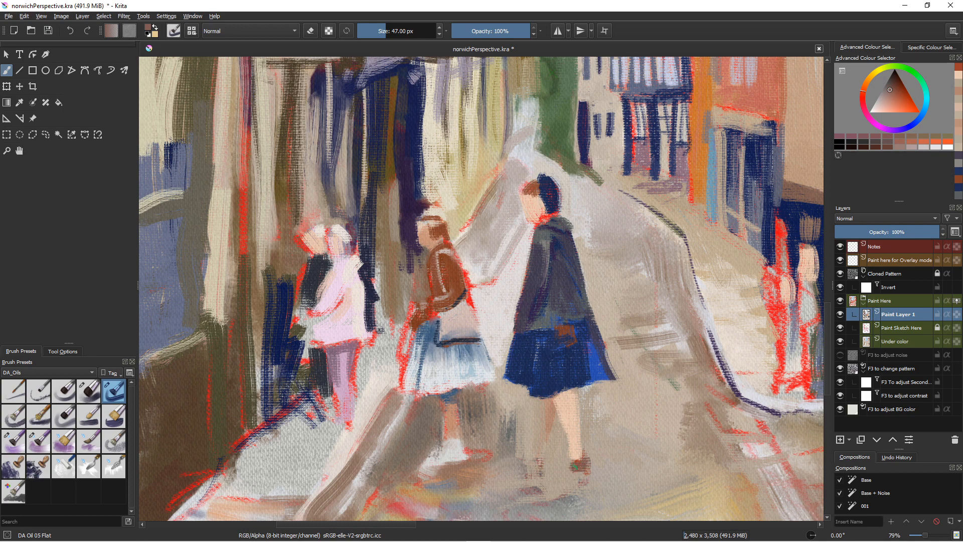
left_click_drag(573, 468, 577, 464)
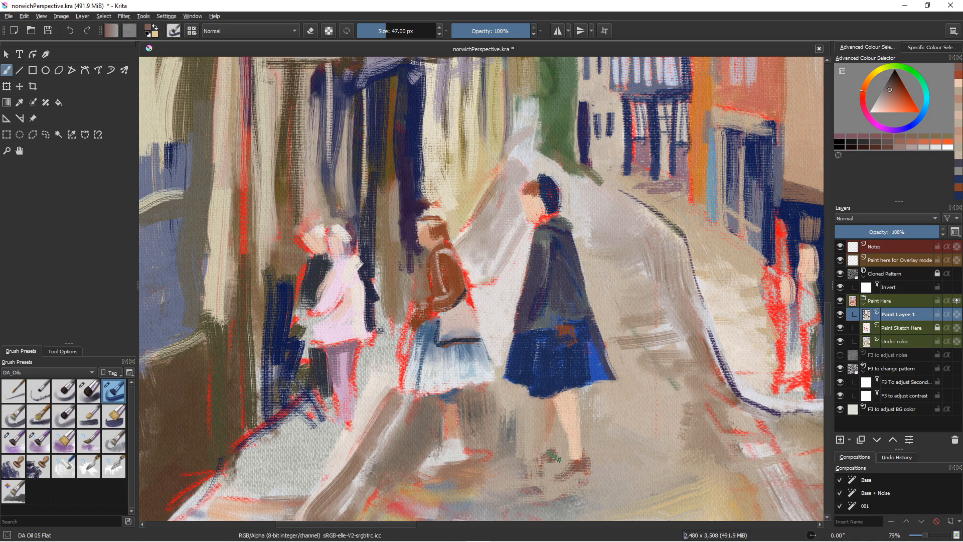
key("ctrl+z")
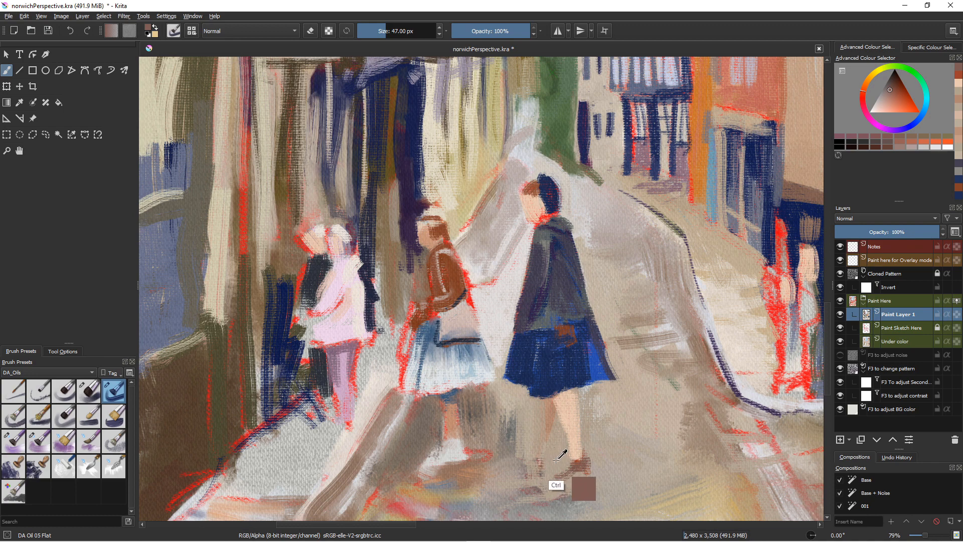
left_click_drag(561, 453, 560, 461)
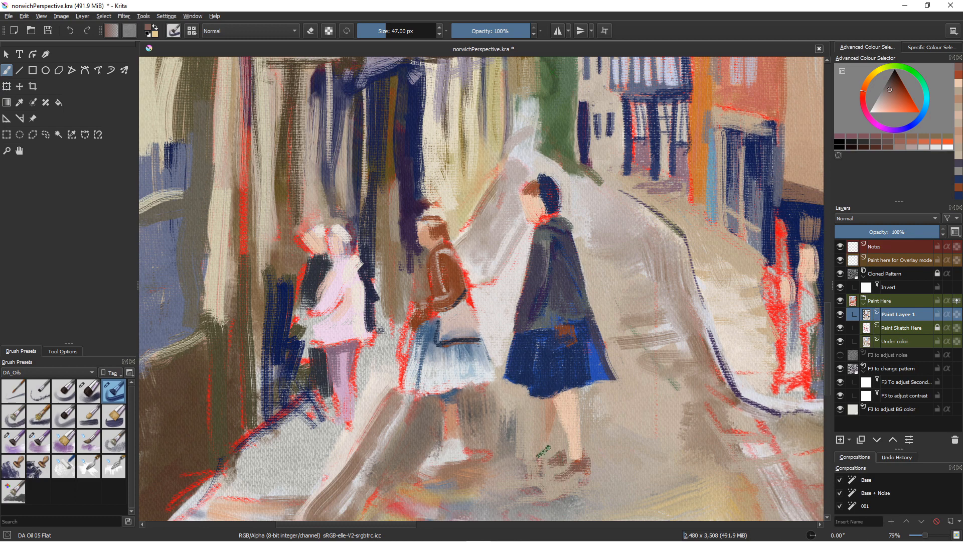
Step: Try to rebuild the rear leg with a sampled skin tone and trim it with sampled road beige
left_click(551, 440, "ctrl")
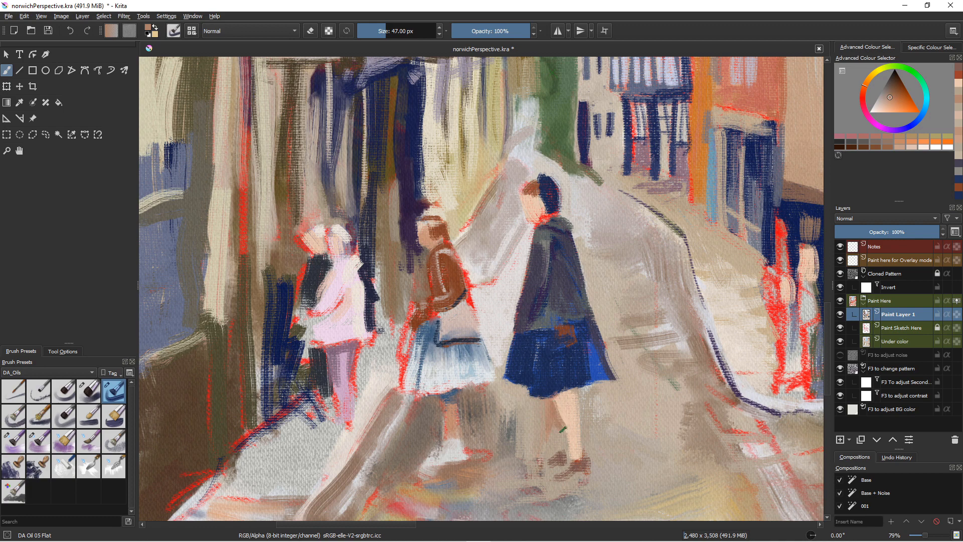
left_click(541, 421, "ctrl")
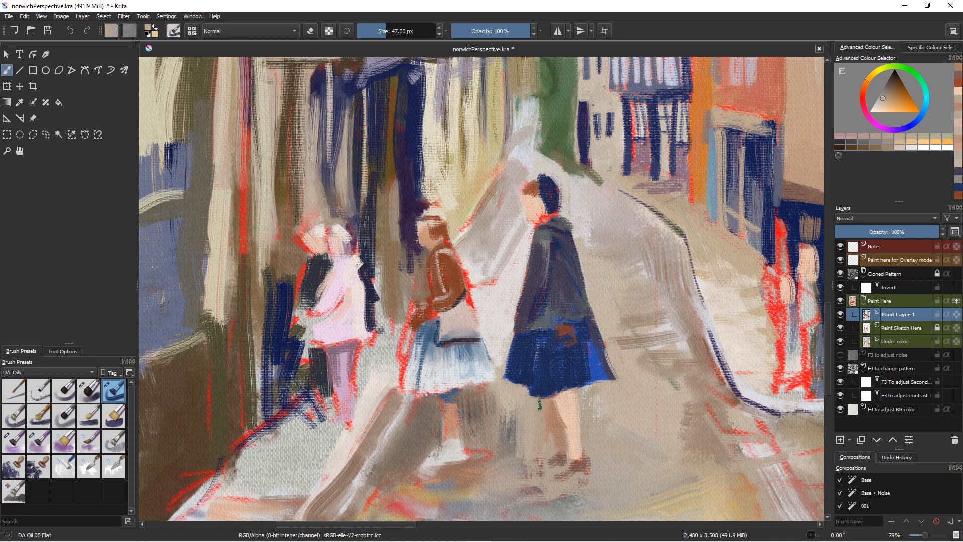
left_click_drag(545, 407, 555, 447)
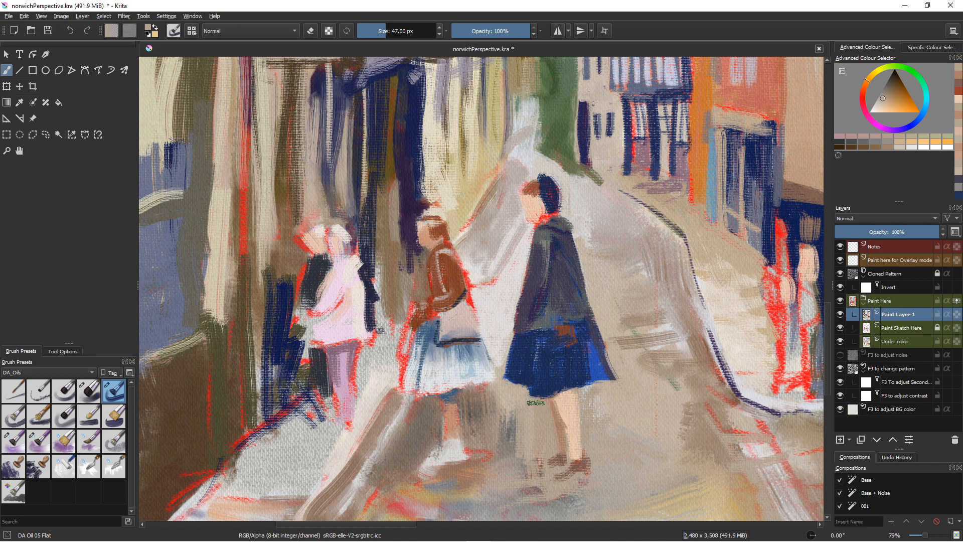
Step: Broaden the front leg below the blue skirt with sampled peach and cover the shoes with beige sampled from the road
left_click(559, 416, "ctrl")
mouse_move(572, 392)
left_mouse_down()
mouse_move(573, 439)
mouse_move(560, 403)
mouse_move(576, 449)
mouse_move(568, 414)
mouse_move(586, 387)
mouse_move(561, 435)
mouse_move(556, 405)
mouse_move(569, 459)
mouse_move(602, 455)
mouse_move(585, 471)
mouse_move(606, 466)
mouse_move(557, 465)
left_mouse_up()
left_click(617, 458, "ctrl")
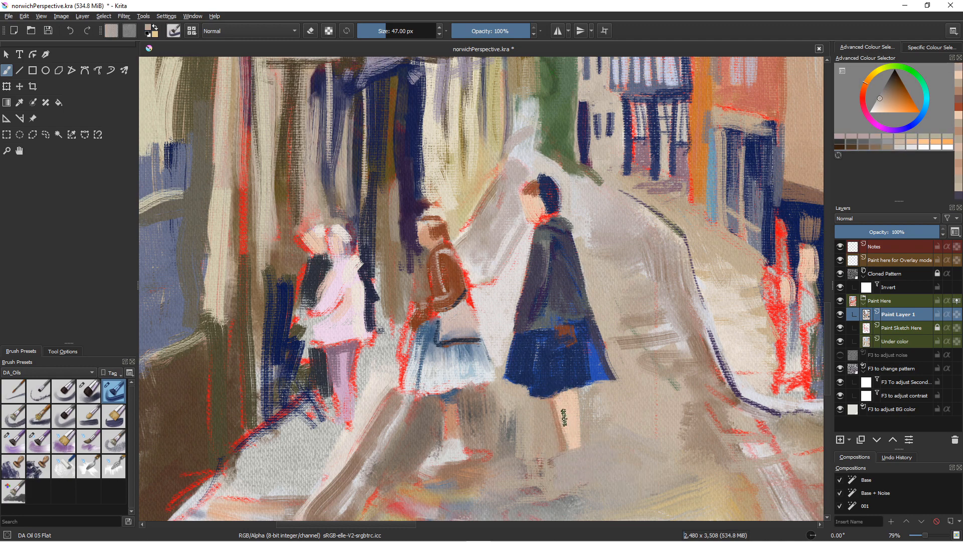
left_click(571, 394, "ctrl")
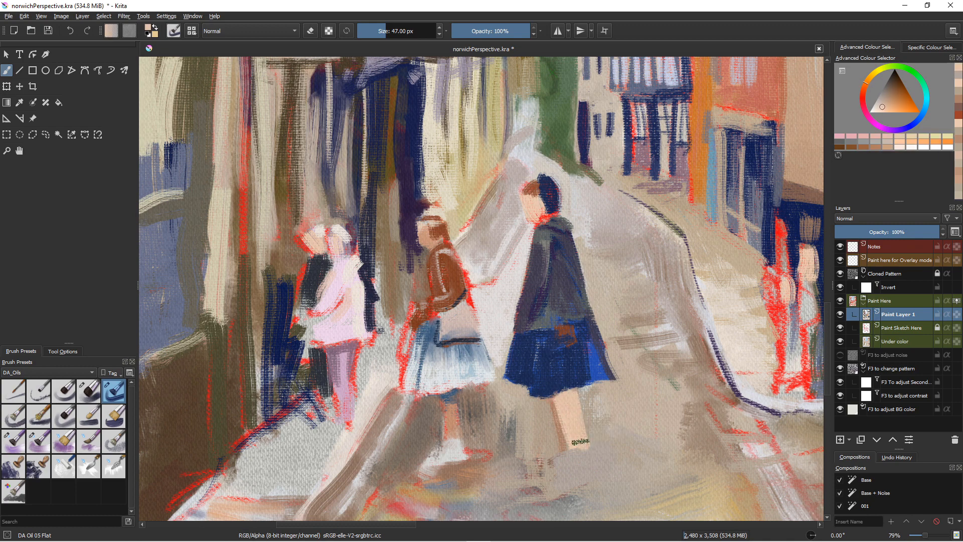
Step: Trim the front leg below the blue skirt with sampled road beige and paint a shoe in sampled reddish brown
left_click(543, 412, "ctrl")
left_click_drag(551, 407, 575, 458)
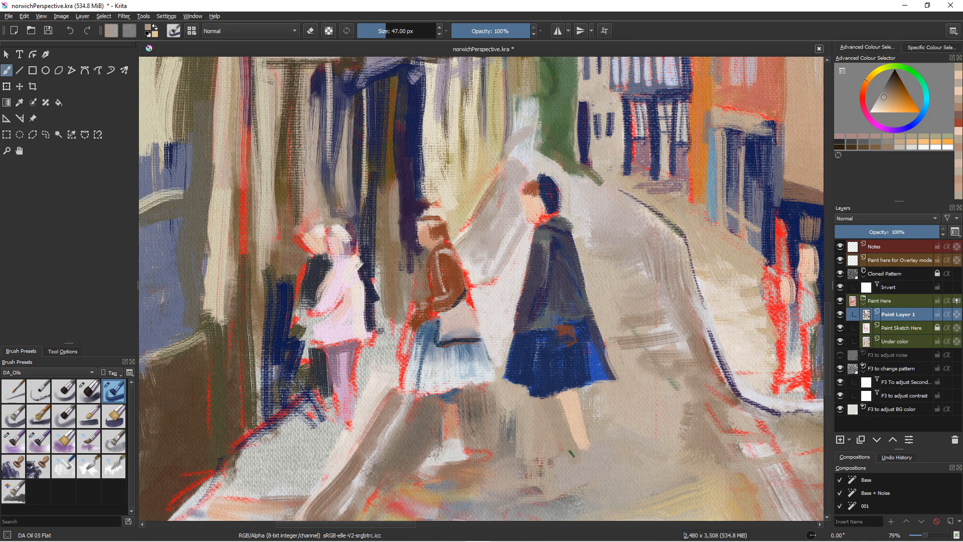
left_click(454, 313, "ctrl")
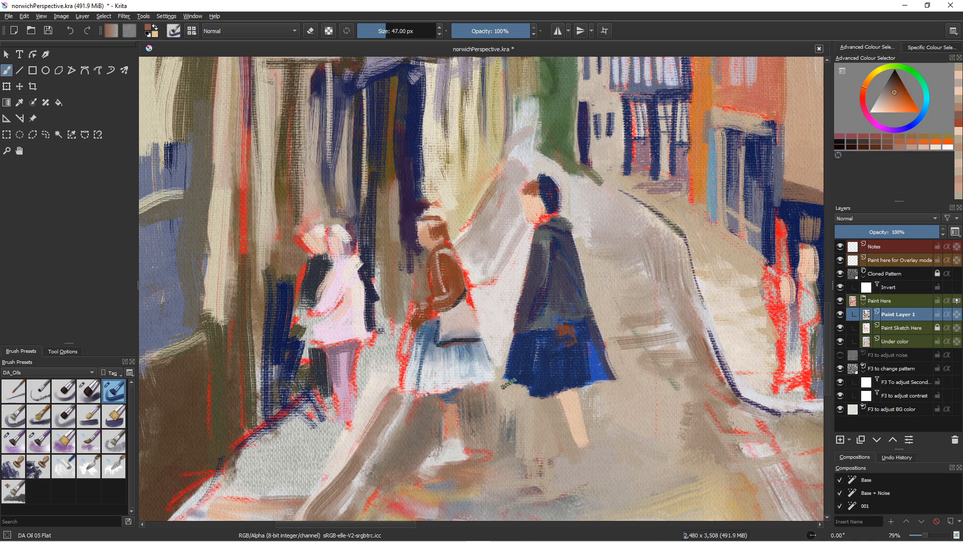
mouse_move(585, 450)
left_mouse_down()
mouse_move(576, 473)
mouse_move(587, 413)
mouse_move(589, 483)
mouse_move(570, 458)
left_mouse_up()
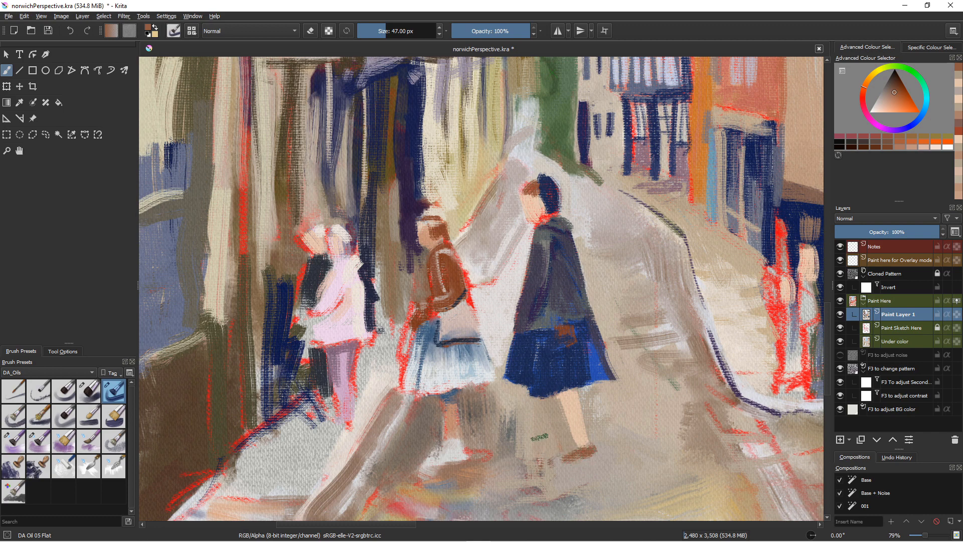
left_click(574, 420, "ctrl")
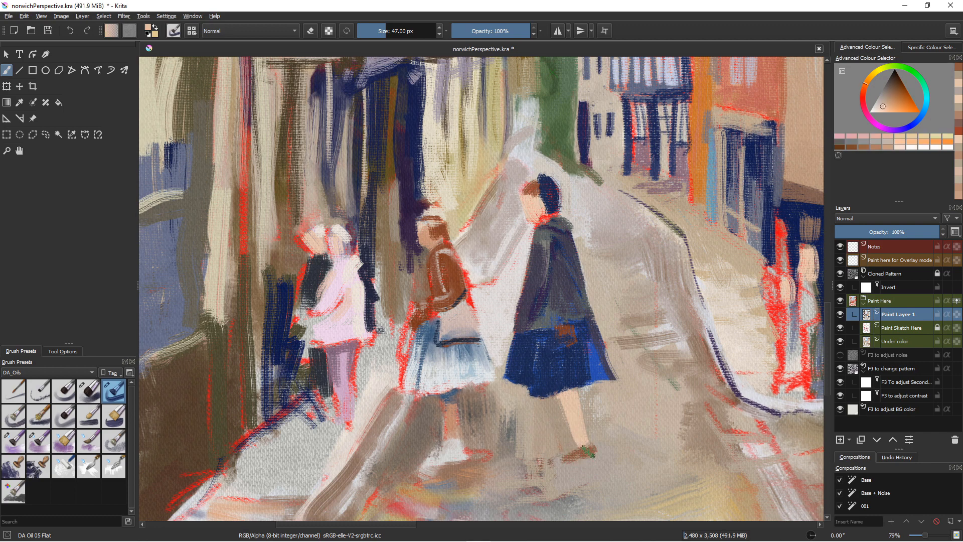
left_click(581, 454, "ctrl")
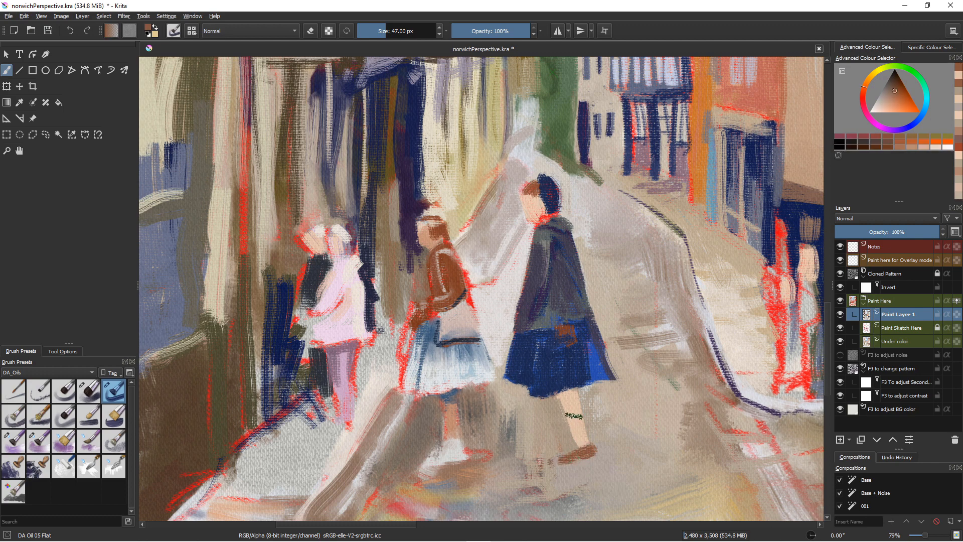
Step: Reshape the front calf and ankle with sampled peach skin tone, slimming the contour with beige sampled from the road
left_click(576, 405, "ctrl")
left_click_drag(578, 390, 577, 438)
left_click(611, 452, "ctrl")
left_click_drag(556, 397, 574, 446)
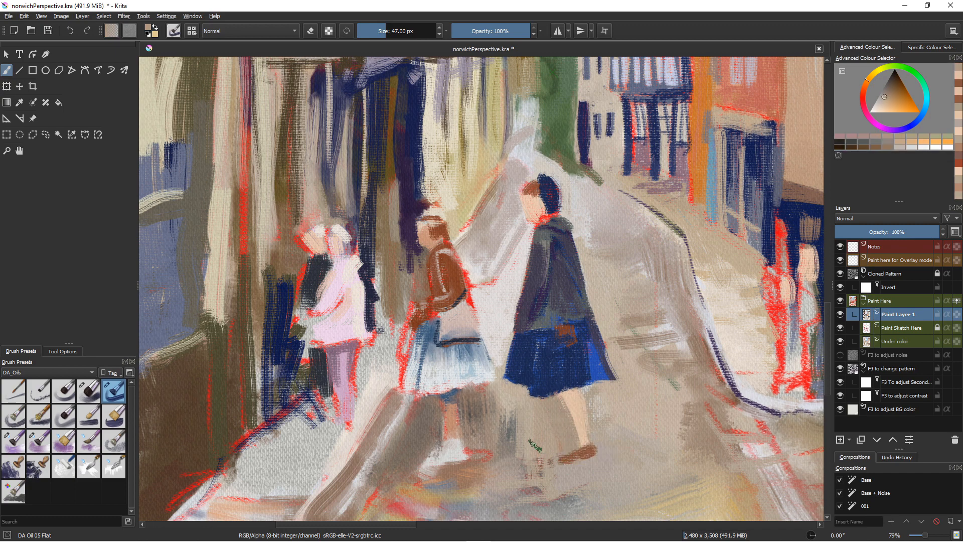
left_click(566, 414, "ctrl")
left_click(578, 424, "ctrl")
left_click_drag(581, 427, 584, 445)
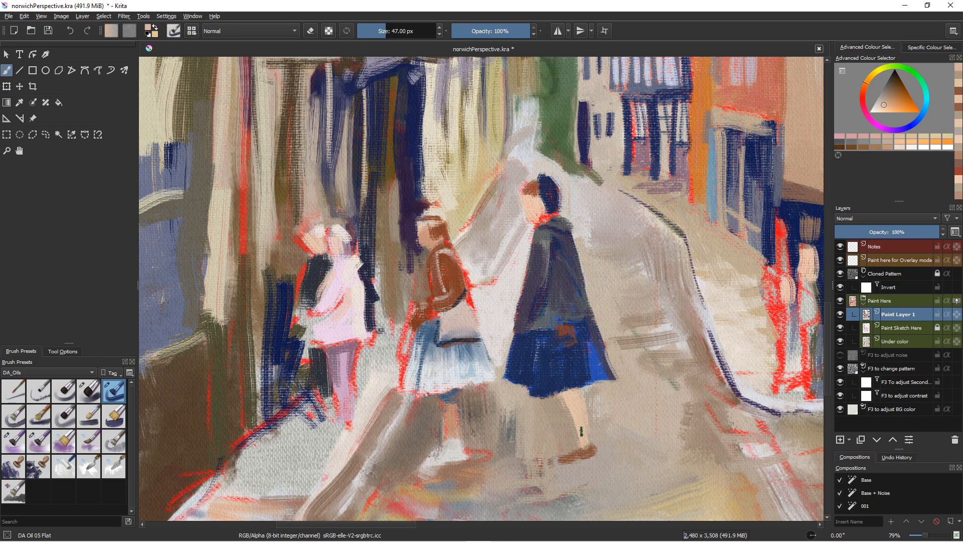
left_click(569, 432, "ctrl")
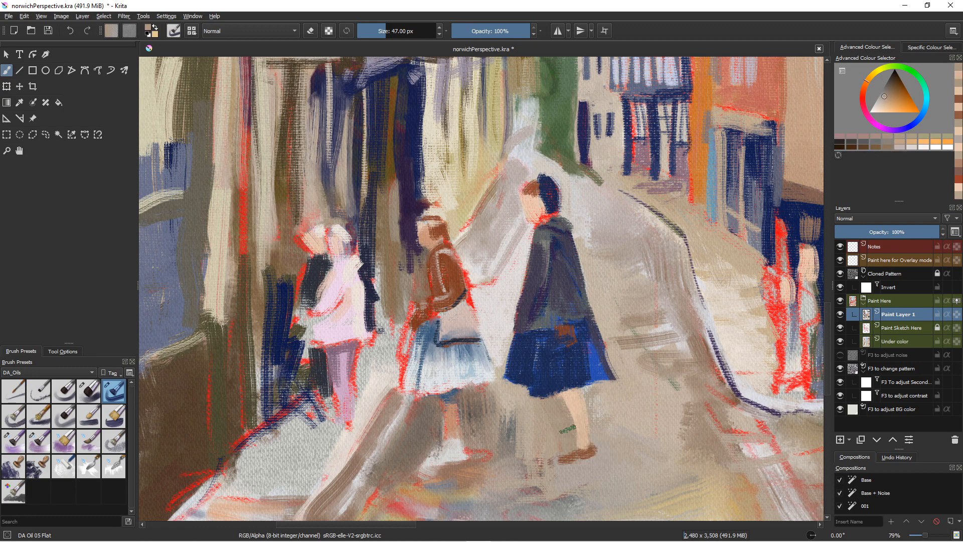
Step: Paint the rear leg with darker skin tone sampled from the neighbouring woman's leg and add a reddish-brown rear shoe
left_click(494, 441, "ctrl")
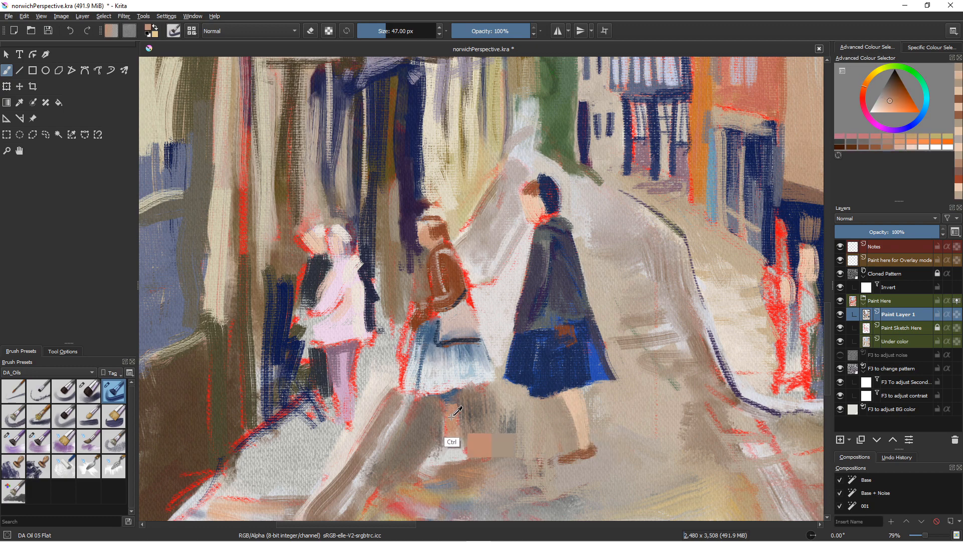
left_click_drag(561, 404, 557, 399)
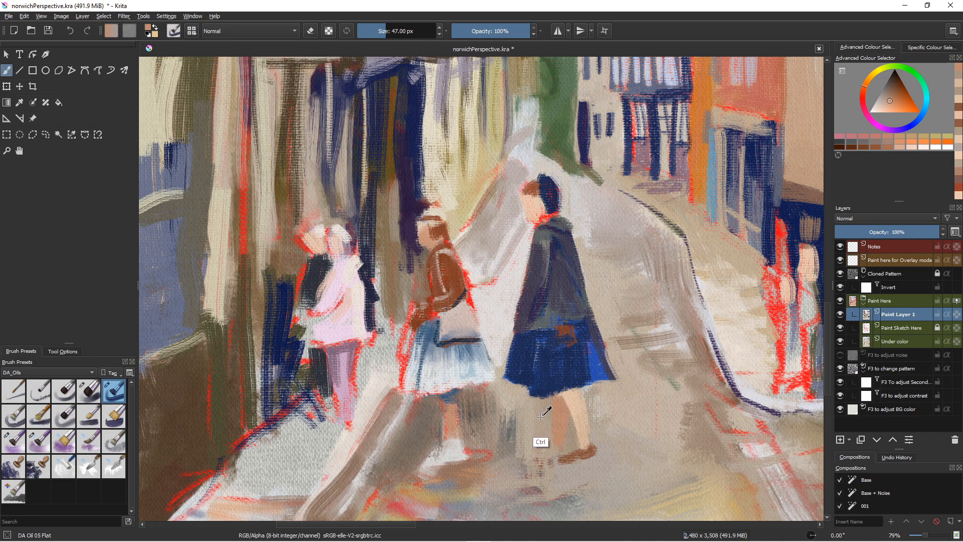
left_click(538, 444, "ctrl")
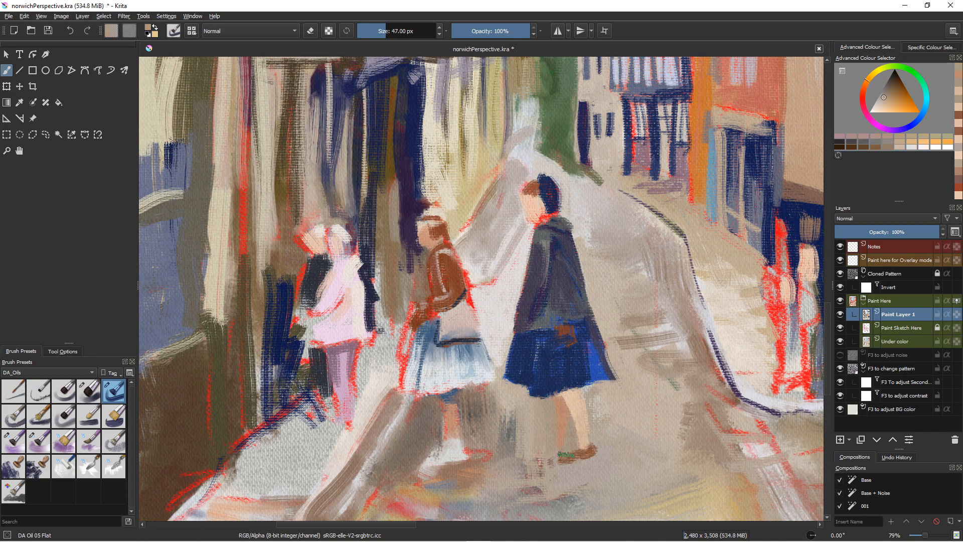
left_click(567, 442, "ctrl")
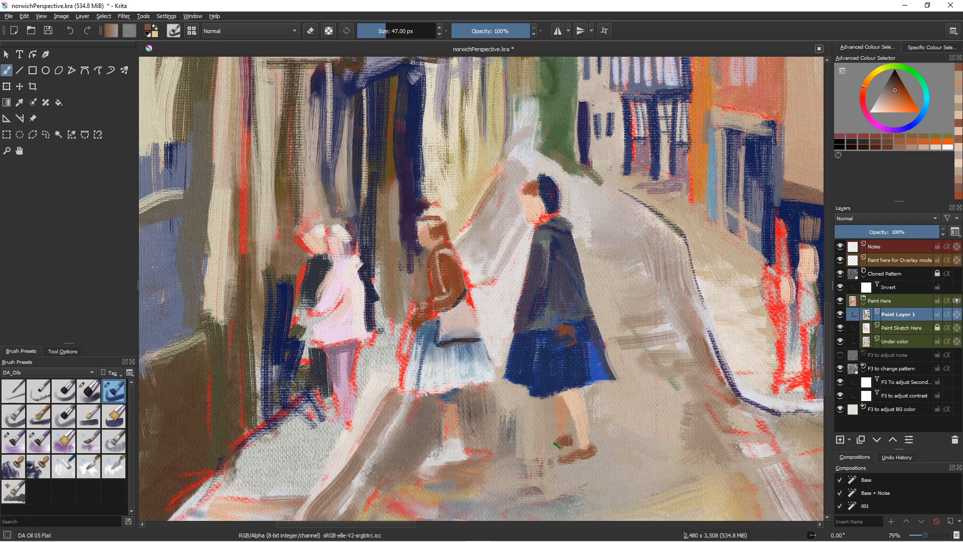
left_click(549, 425, "ctrl")
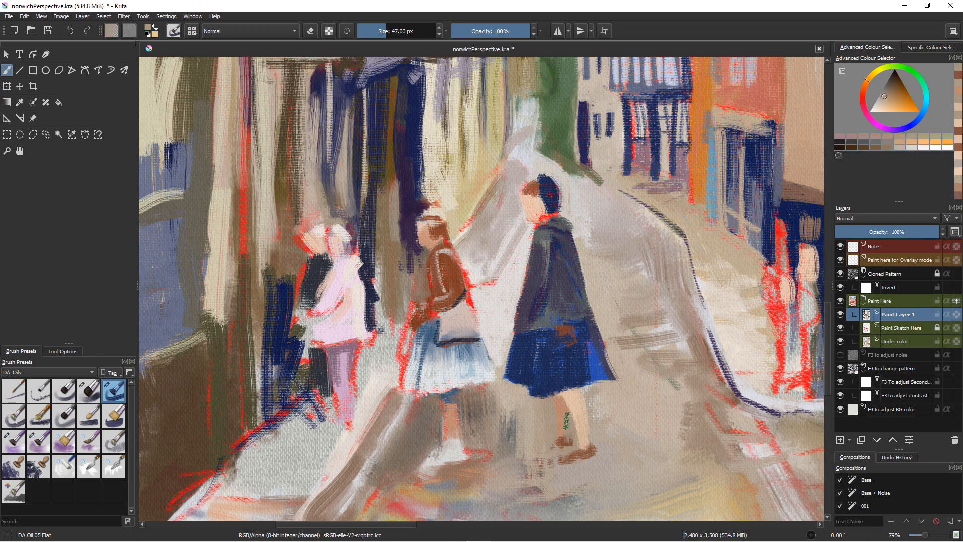
Step: Refine the rear leg with its sampled skin tone, trim its edge with road beige and touch up the brown shoe
left_click(561, 413, "ctrl")
left_click_drag(563, 412, 564, 434)
left_click(545, 417, "ctrl")
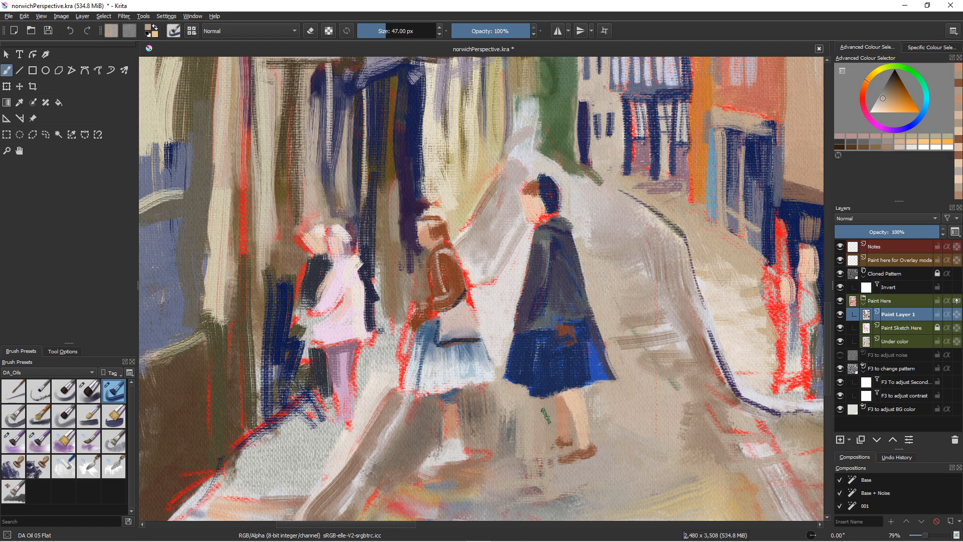
left_click(556, 445, "ctrl")
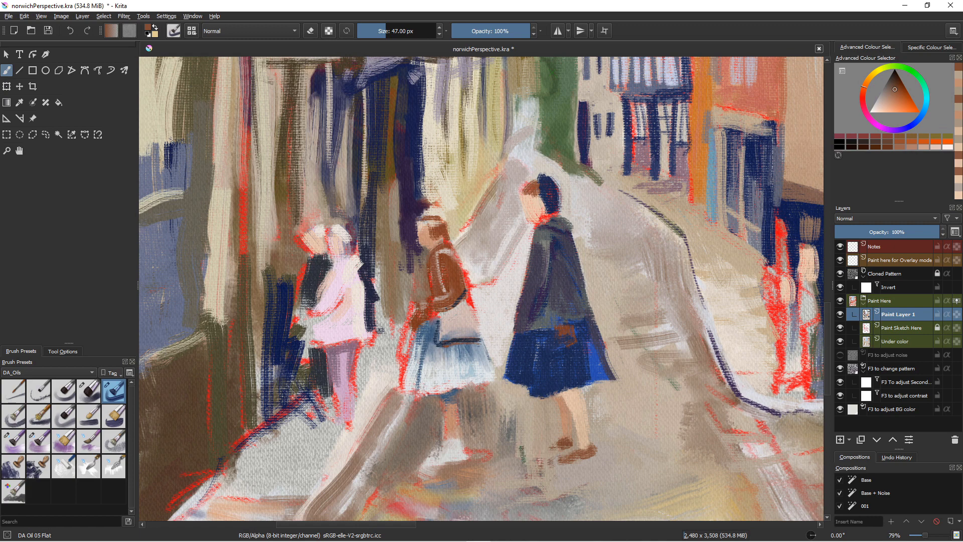
Step: Shade the rear leg with brown and sampled skin tones, cutting the gap between the legs with sampled road beige
scroll(527, 454, "down", 6)
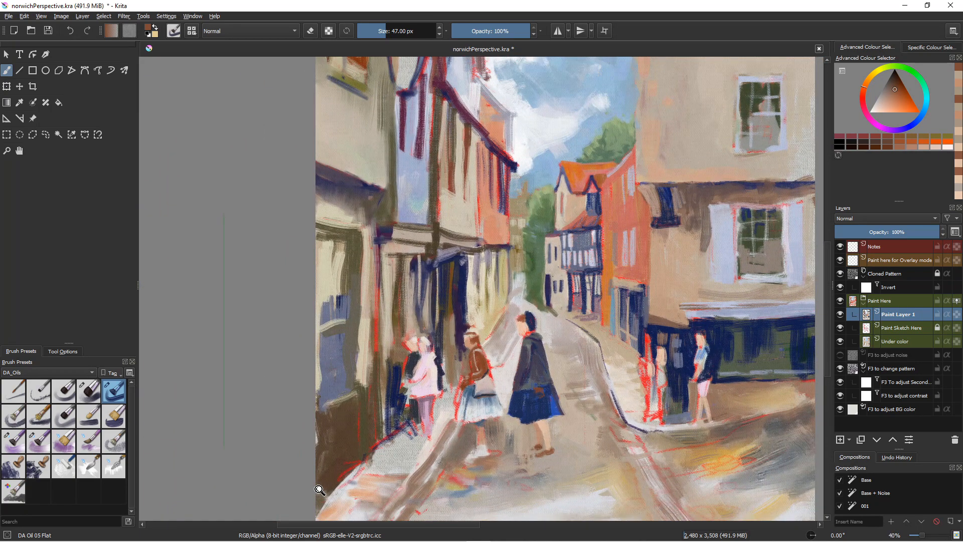
scroll(445, 441, "up", 4)
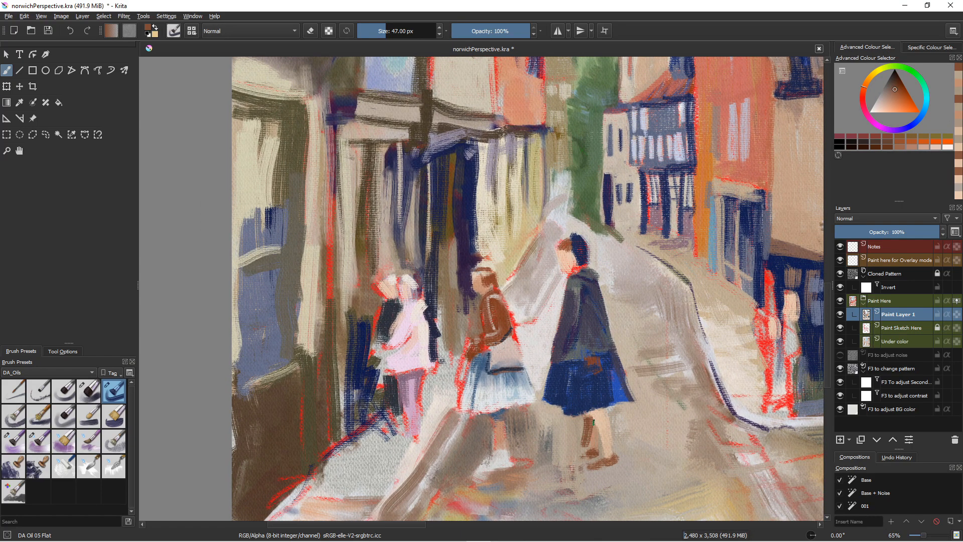
left_click_drag(593, 422, 584, 447)
left_click(502, 454, "ctrl")
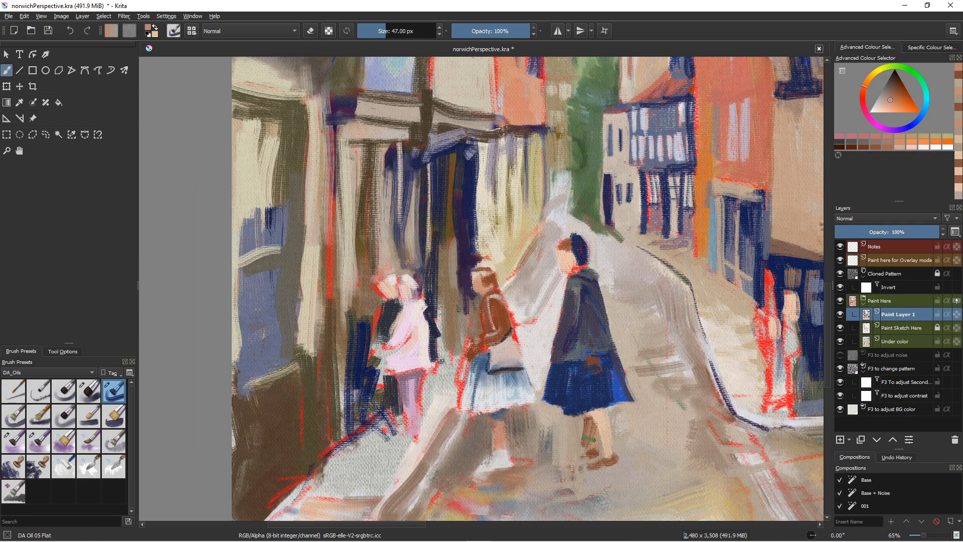
left_click(597, 442, "ctrl")
left_click(574, 432, "ctrl")
left_click_drag(588, 439, 594, 447)
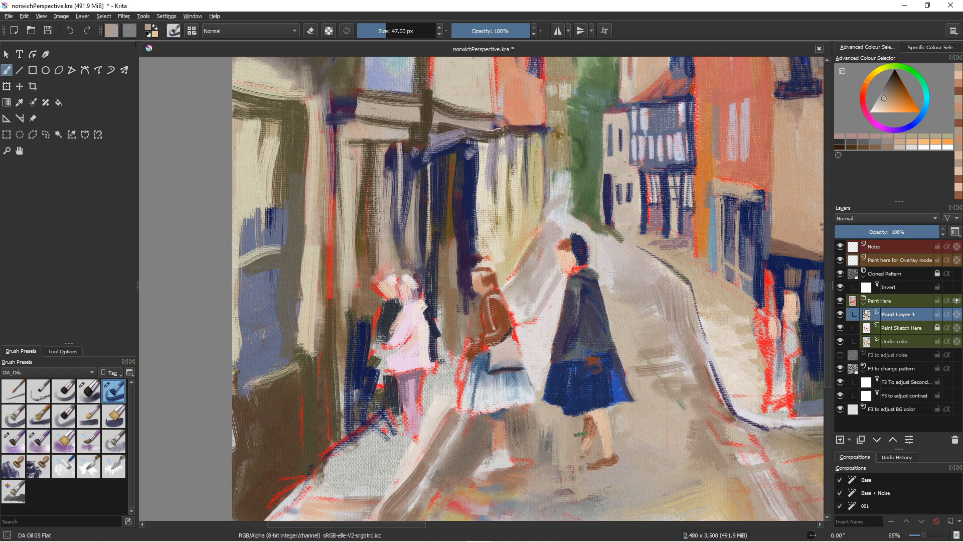
Step: Rework the rear ankle and foot of the woman in the blue skirt with tones sampled around the lower leg
left_click(581, 458, "ctrl")
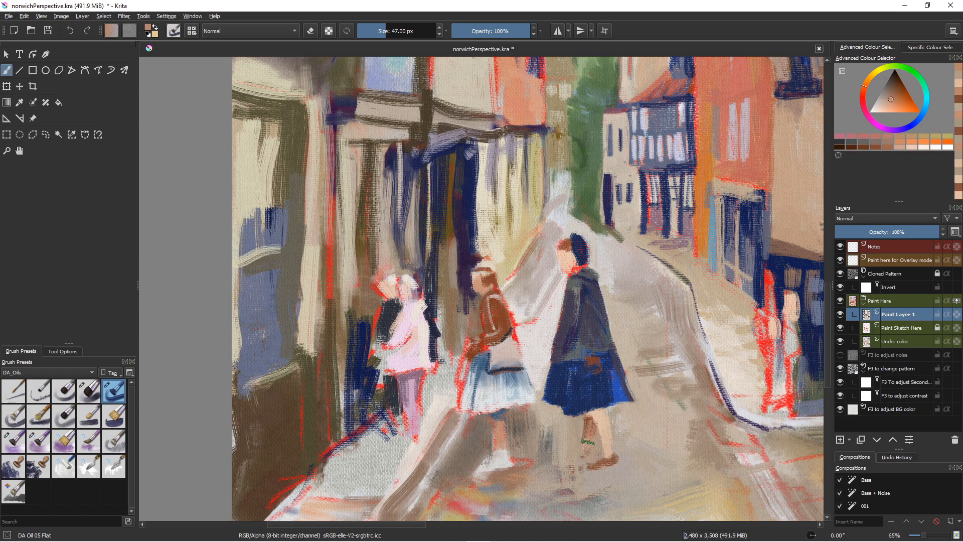
left_click(585, 457, "ctrl")
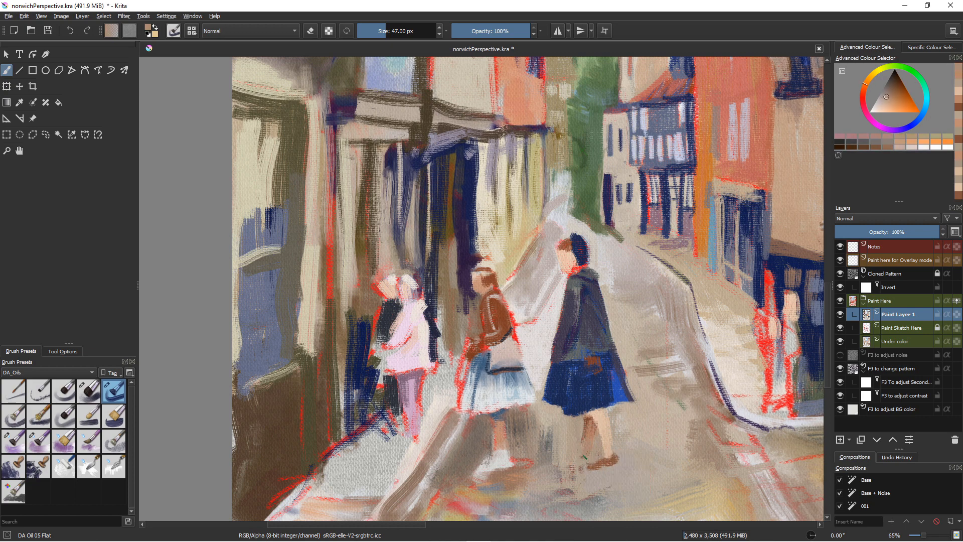
left_click(580, 463, "ctrl")
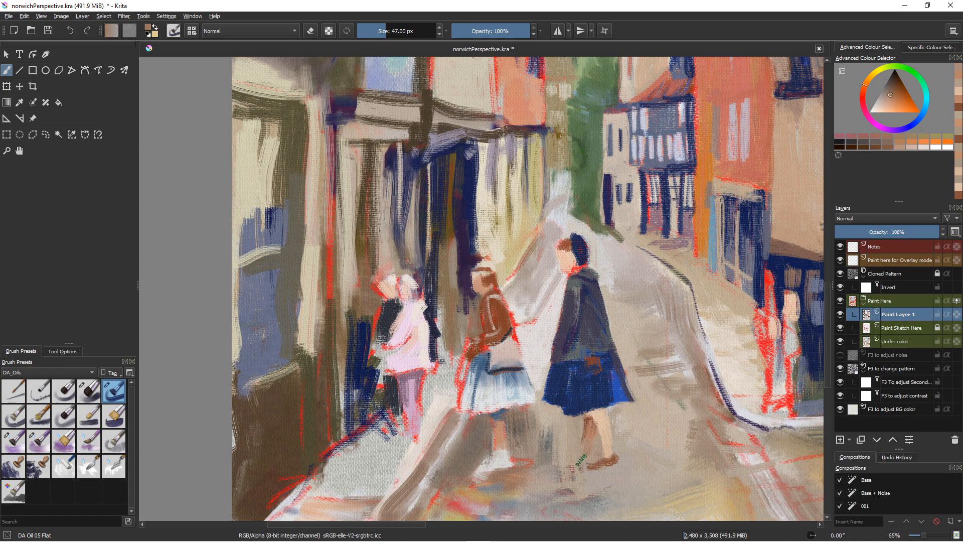
left_click(585, 456, "ctrl")
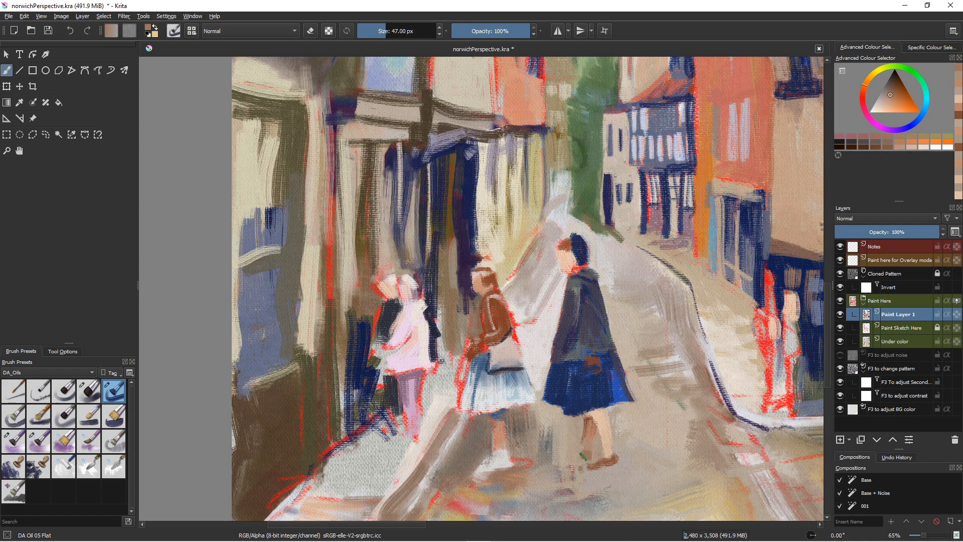
left_click_drag(584, 452, 570, 460)
scroll(496, 446, "down", 3)
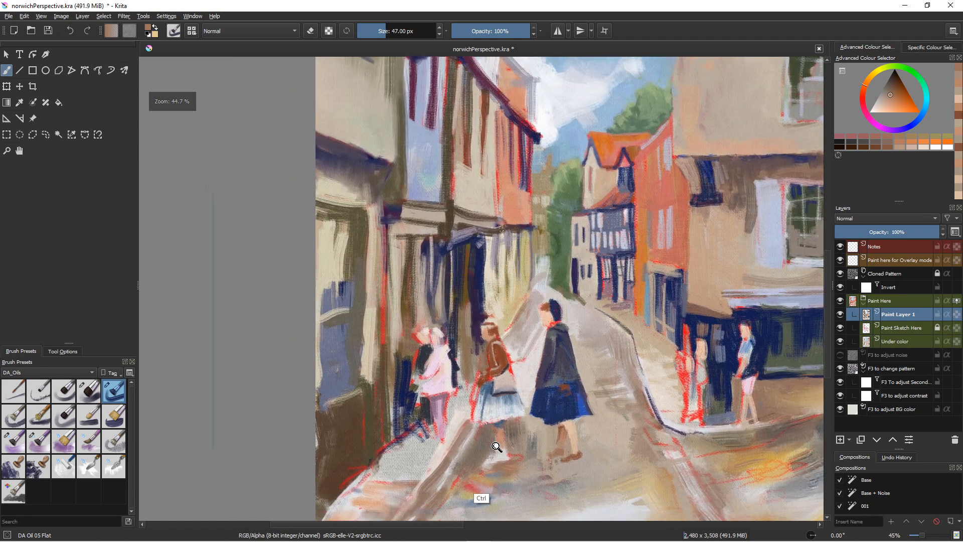
scroll(496, 446, "up", 1)
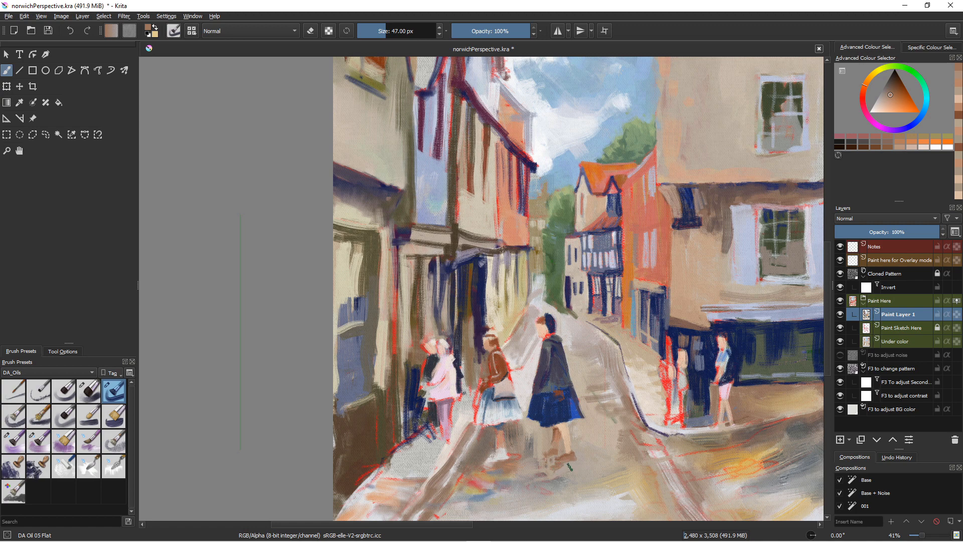
Step: Clean around the shoes with sampled road grey and repaint them in a warmer red using a 32 px brush
left_click(570, 466, "ctrl")
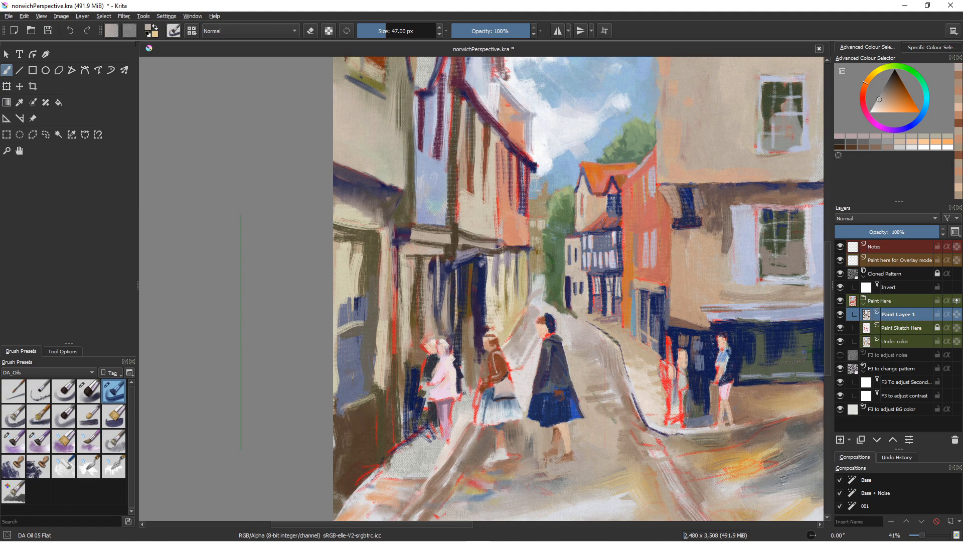
left_click(495, 362, "ctrl")
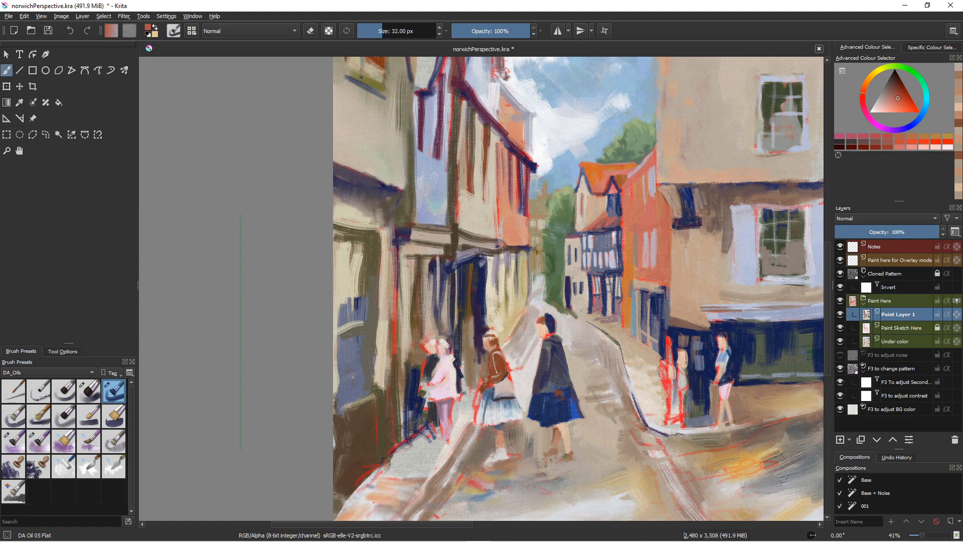
left_click_drag(565, 455, 569, 457)
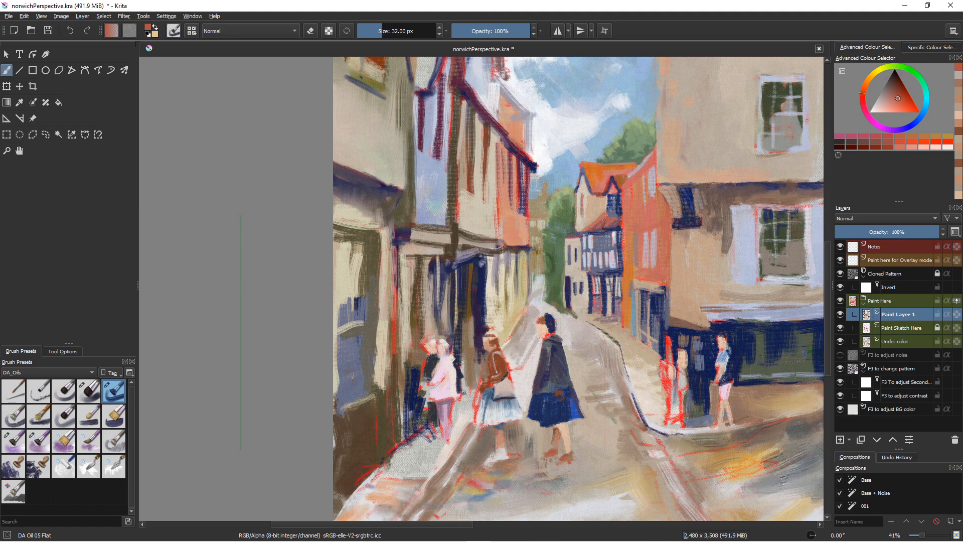
Step: Paint the handbag over the blue skirt in the same red and mix a lighter salmon pink for its highlight
left_click_drag(552, 397, 565, 394)
left_click(891, 83)
left_click(890, 109)
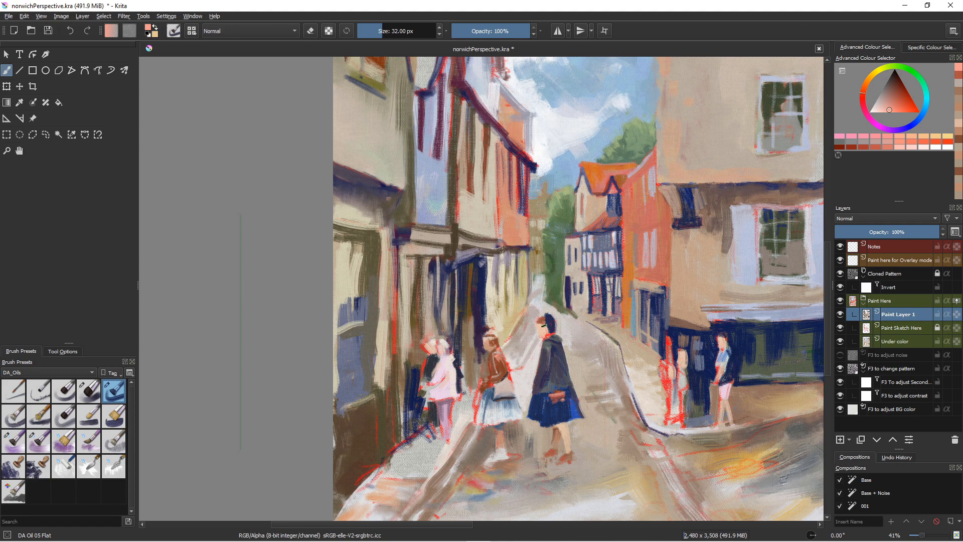
Step: Refine the face and hair of the woman in the blue skirt with sampled brown, sampled skin tone and a darker skin shade
left_click(545, 327, "ctrl")
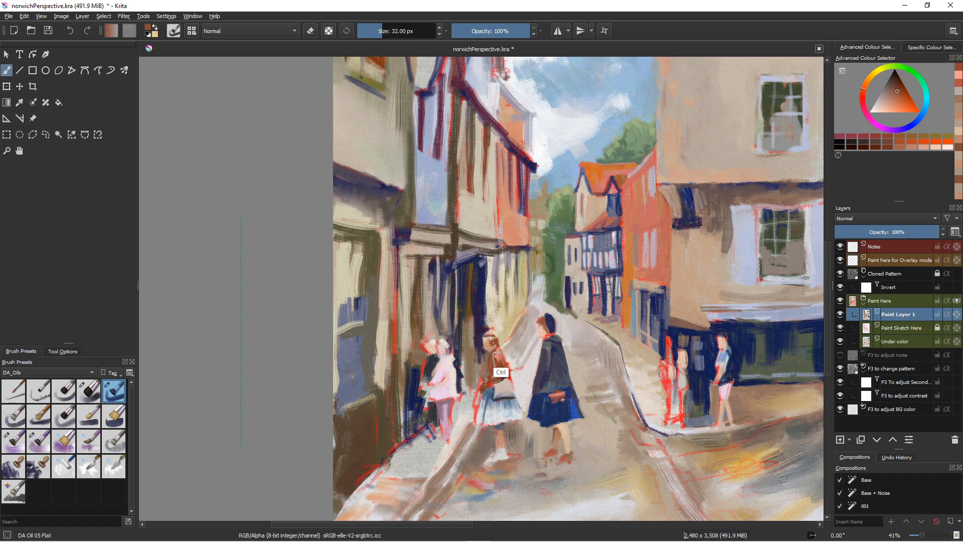
left_click(542, 332, "ctrl")
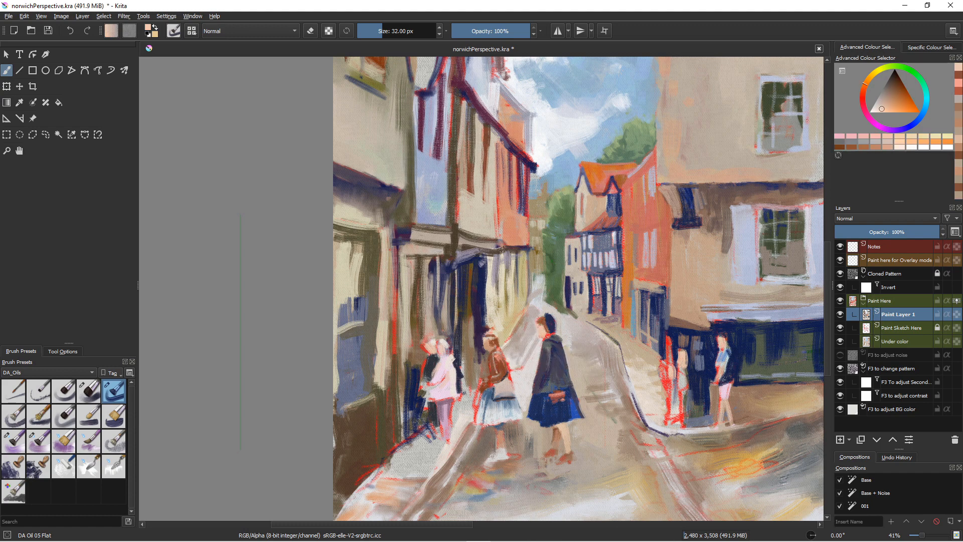
left_click(888, 100)
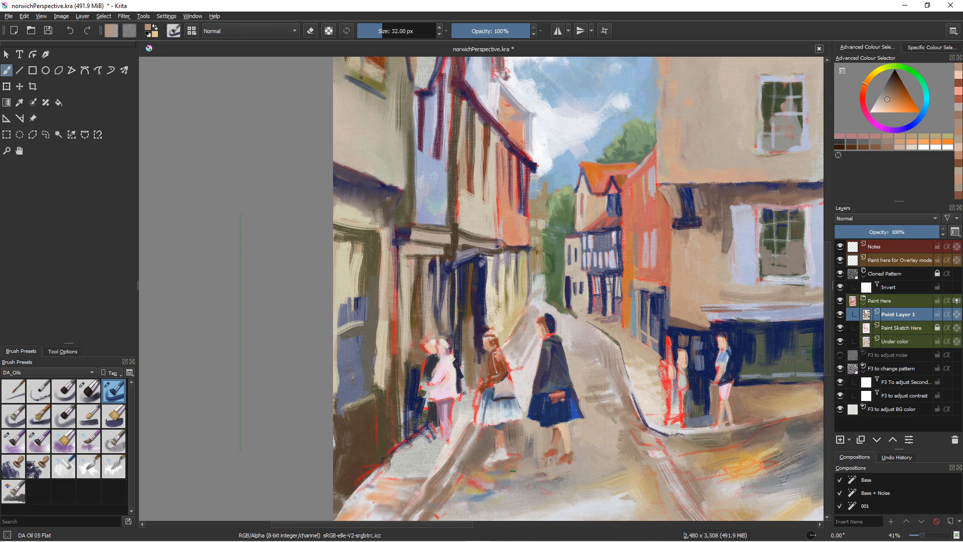
Step: Brush broad cast shadows onto the road beneath both walking women with a dark grey-brown at 165 px
mouse_move(544, 464)
left_mouse_down()
mouse_move(565, 459)
mouse_move(539, 487)
mouse_move(454, 450)
mouse_move(551, 489)
mouse_move(535, 496)
mouse_move(555, 472)
mouse_move(548, 464)
mouse_move(528, 514)
left_mouse_up()
left_click(479, 442, "ctrl")
mouse_move(493, 468)
left_mouse_down()
mouse_move(360, 499)
mouse_move(361, 473)
left_mouse_up()
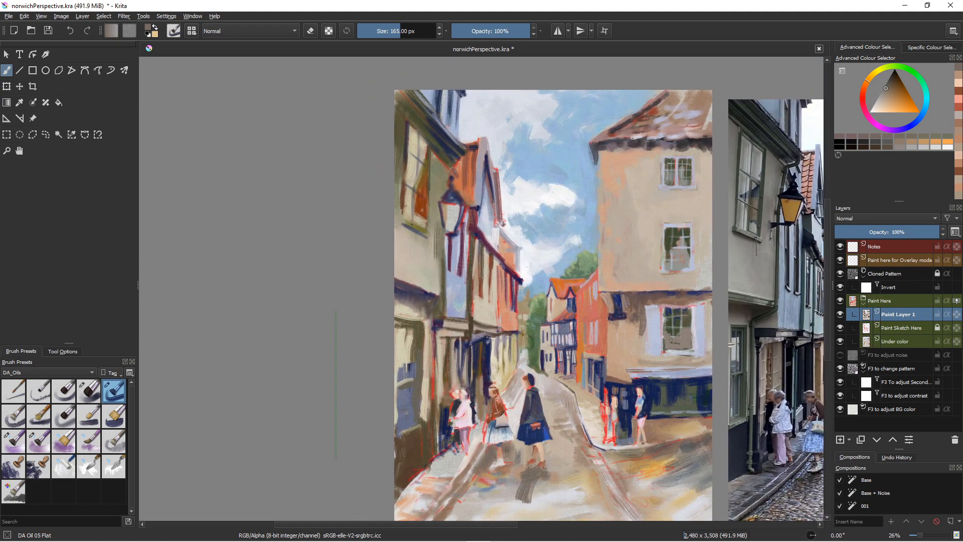
mouse_move(508, 473)
left_mouse_down()
mouse_move(488, 480)
mouse_move(486, 511)
mouse_move(488, 488)
mouse_move(472, 506)
left_mouse_up()
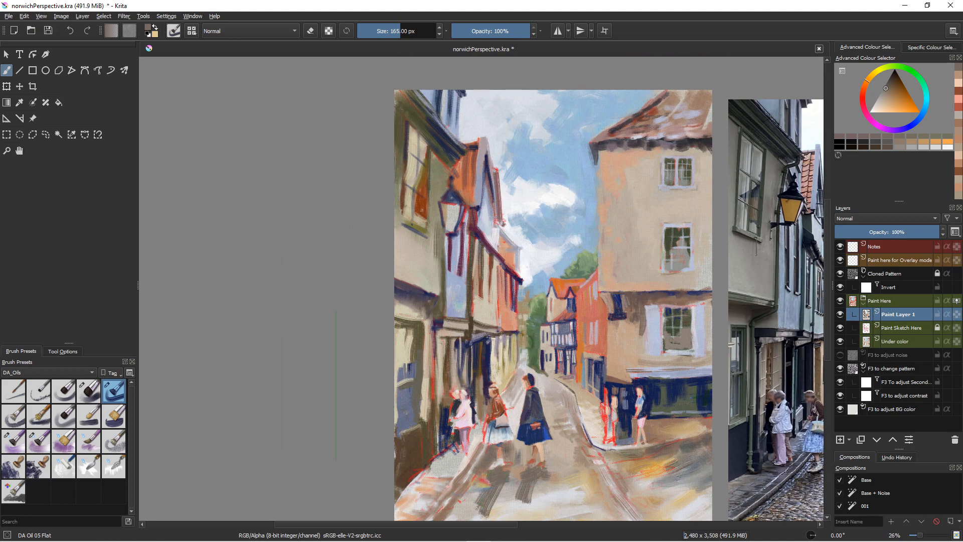
left_click_drag(497, 405, 537, 355)
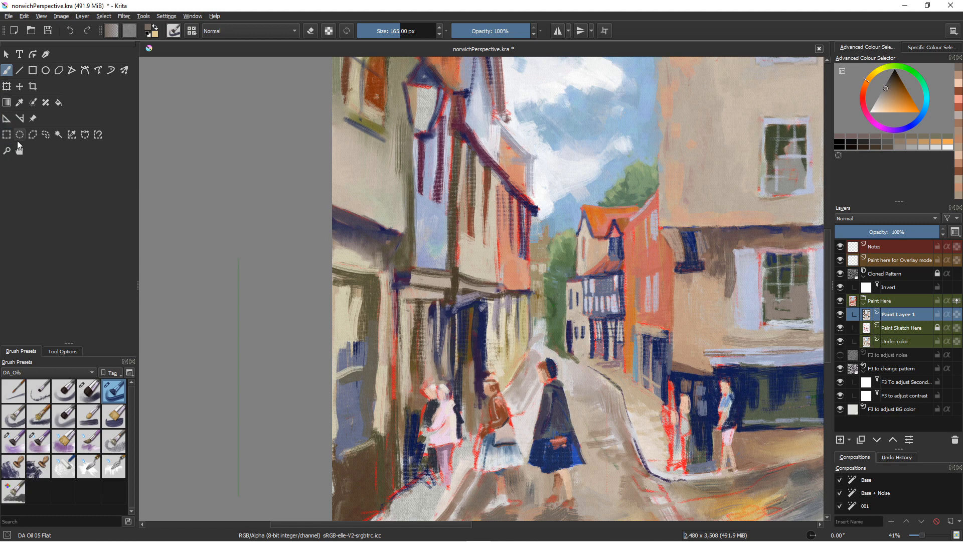
Step: Select the woman in the brown jacket with a freehand outline, scale her up slightly, apply the transform and deselect
left_click(45, 135)
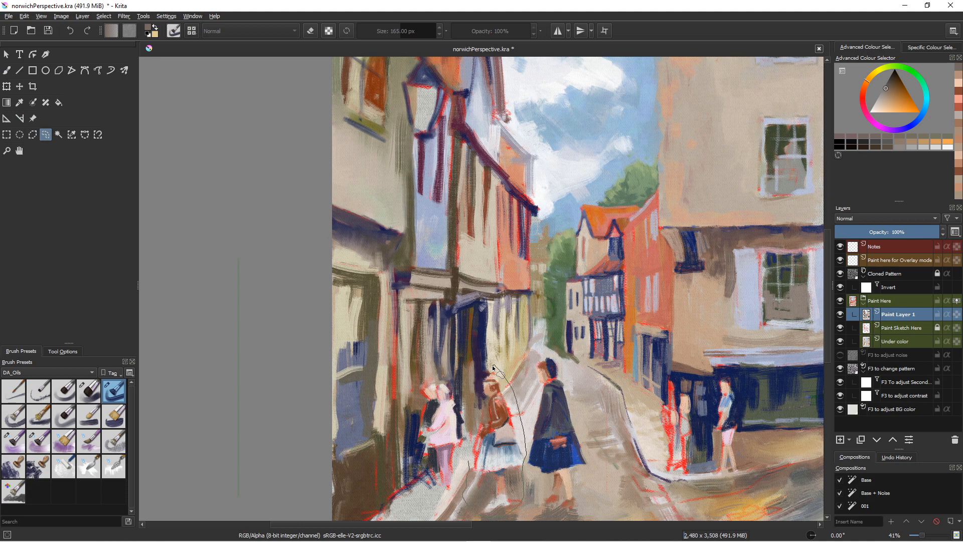
left_click_drag(494, 368, 495, 367)
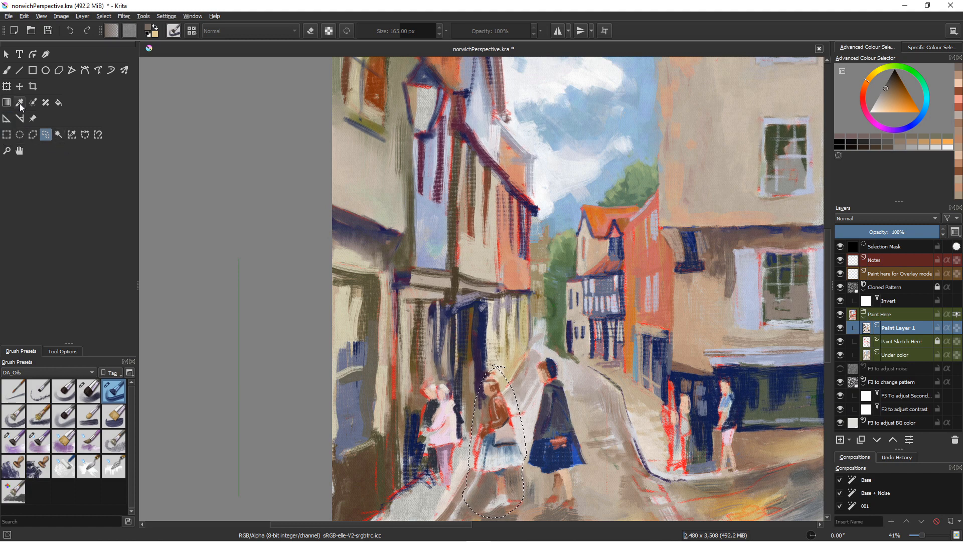
left_click(8, 88)
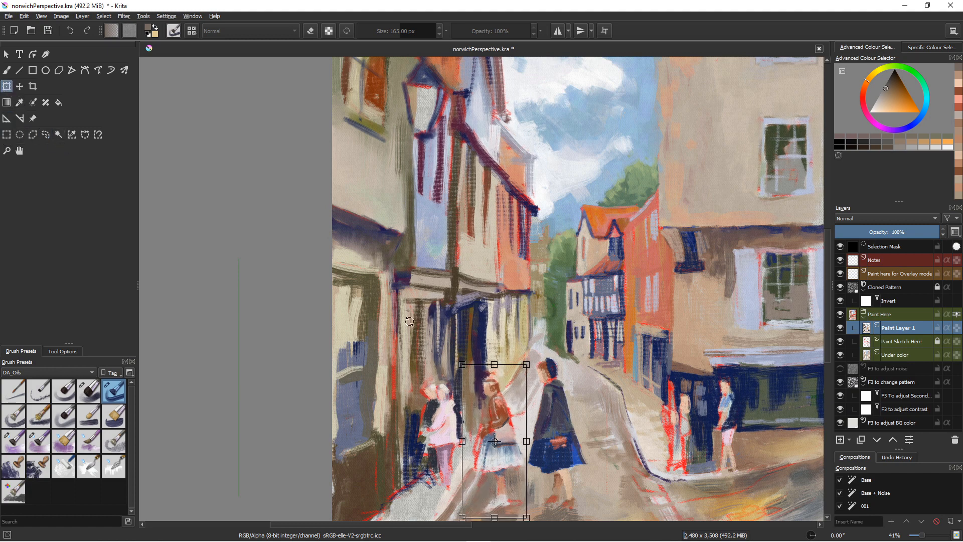
left_click_drag(463, 365, 458, 354)
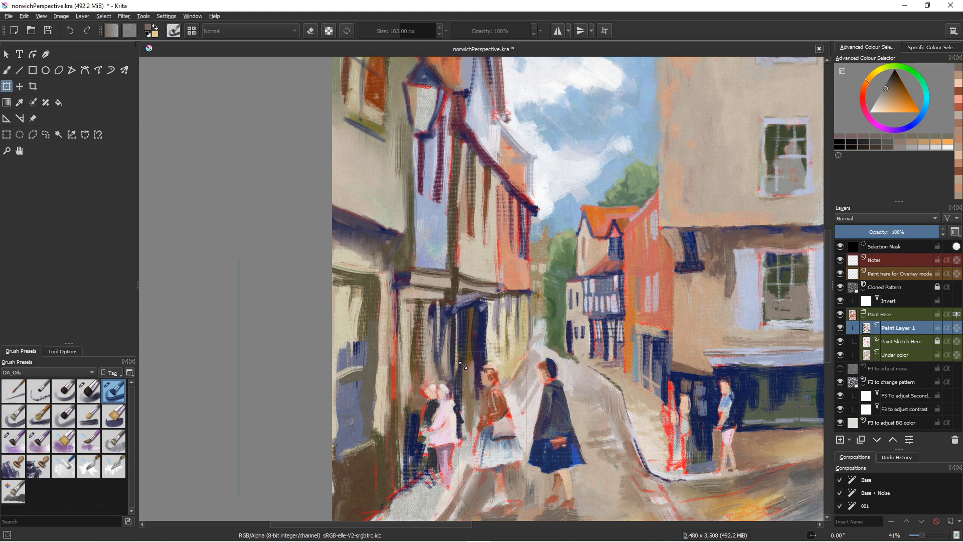
key("Return")
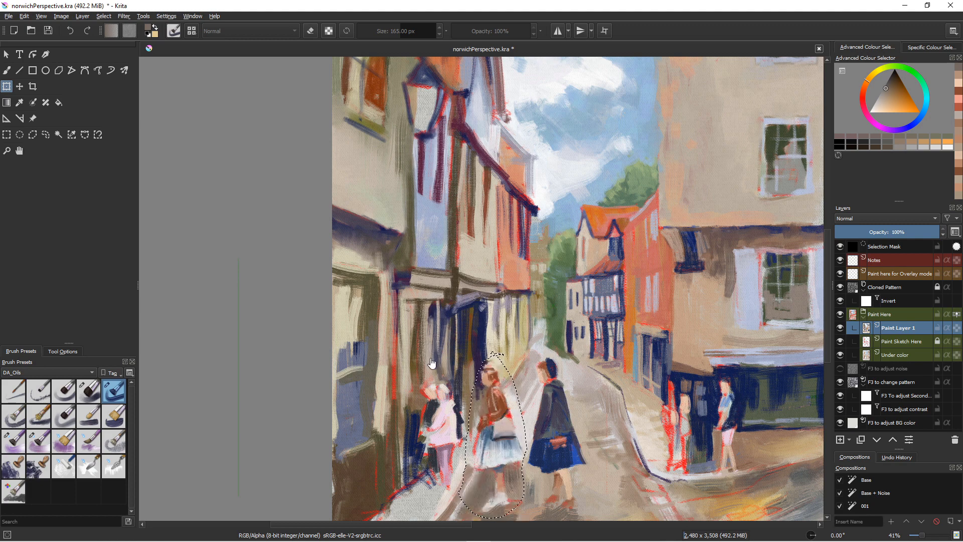
left_click(104, 18)
left_click(110, 35)
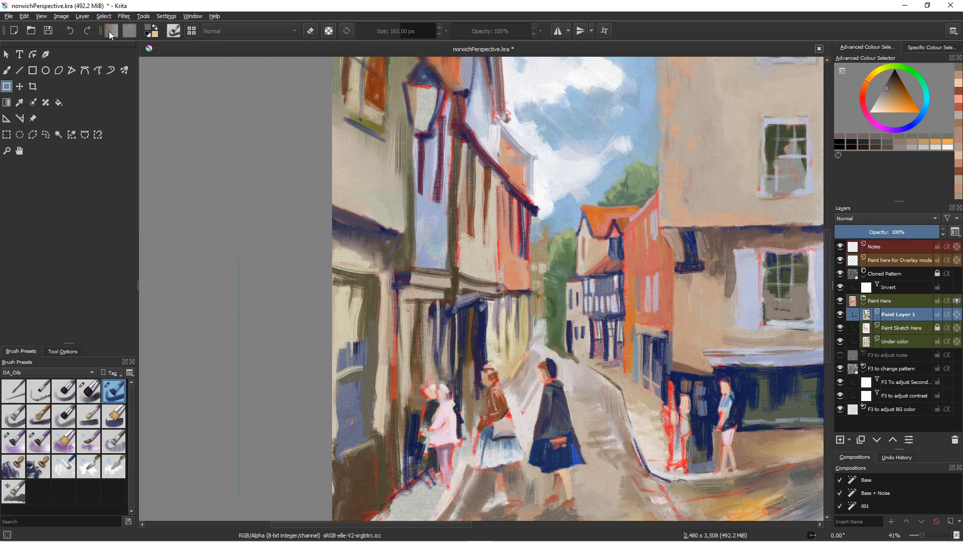
key("ctrl")
left_click(516, 389)
left_click_drag(528, 374, 519, 392)
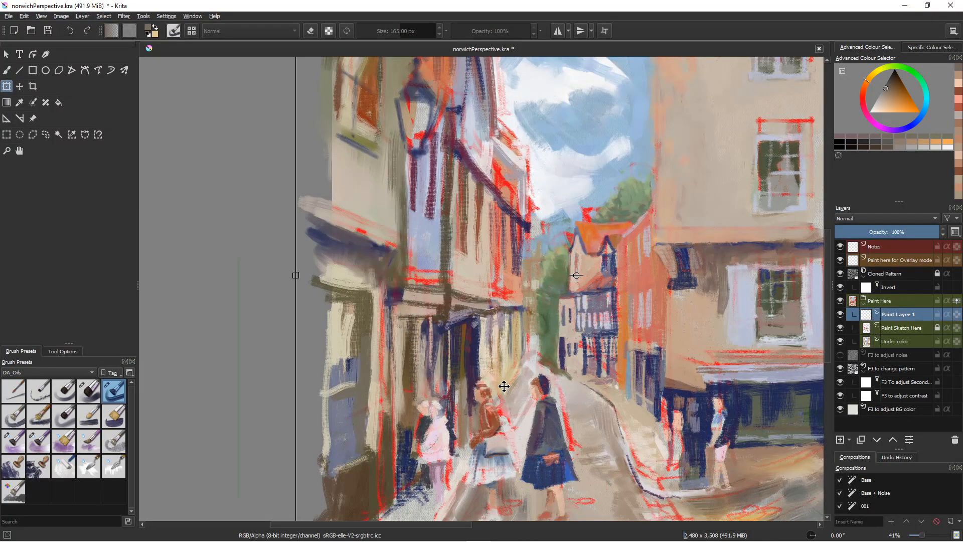
key("ctrl+z")
Step: Touch up the road around the enlarged woman with sampled pale road colour, reducing the brush to 126 px
left_click(10, 71)
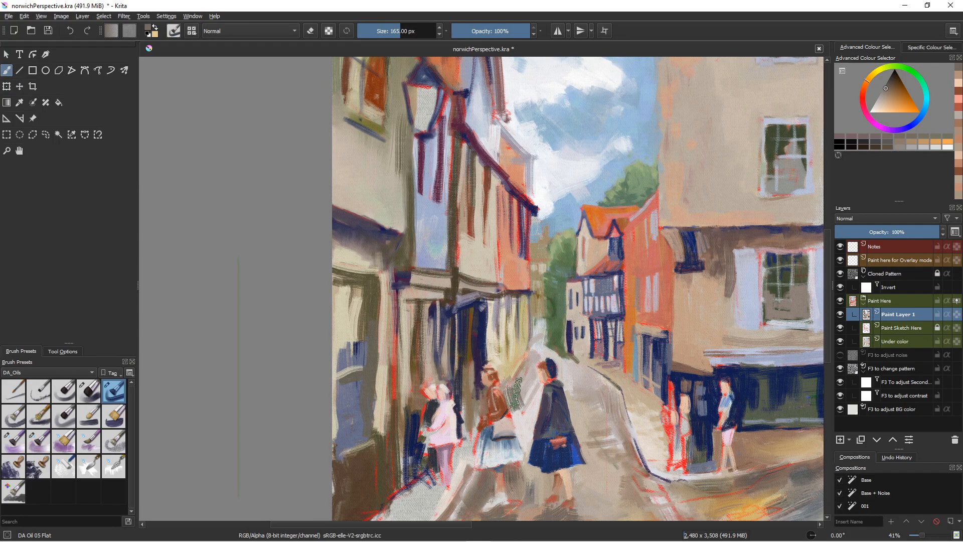
left_click(519, 402, "ctrl")
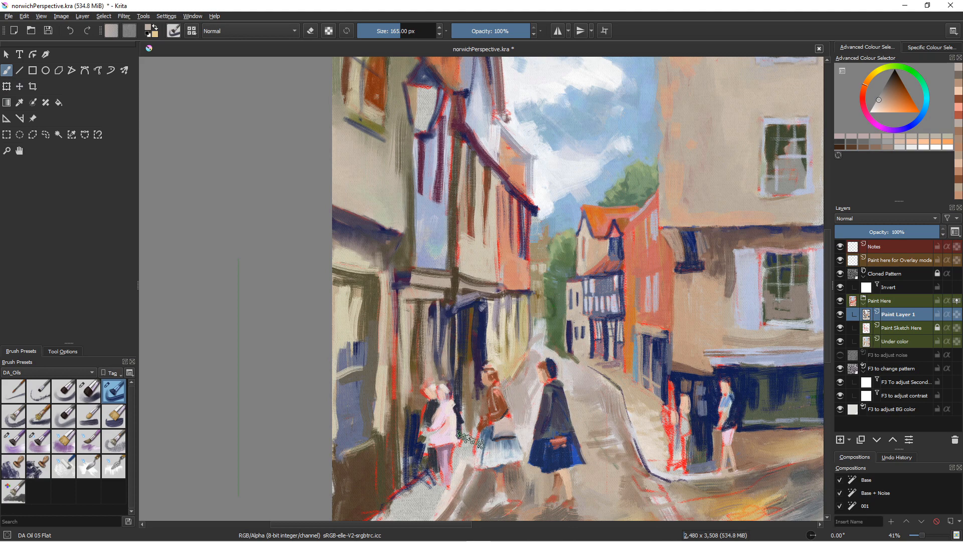
key("bracketleft")
key("bracketleft")
key("bracketleft")
key("bracketleft")
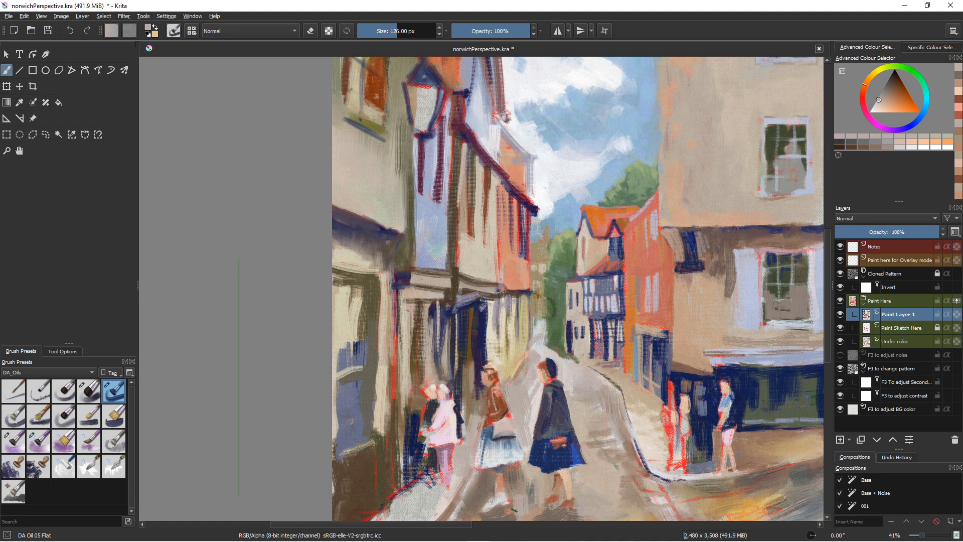
Step: Extend the cast shadow of the woman in the brown jacket diagonally down the road in sampled dark brown at 126 px
scroll(442, 498, "up", 2)
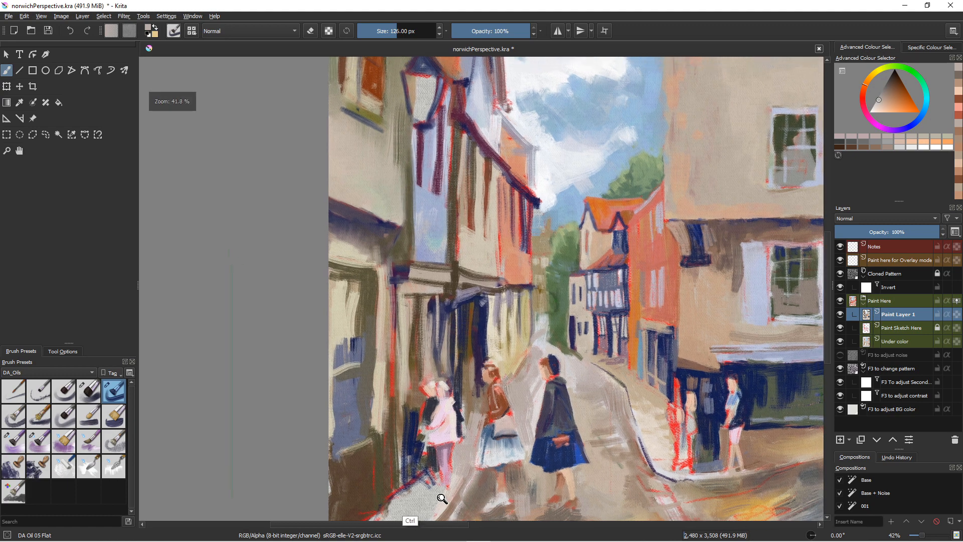
scroll(442, 498, "down", 2)
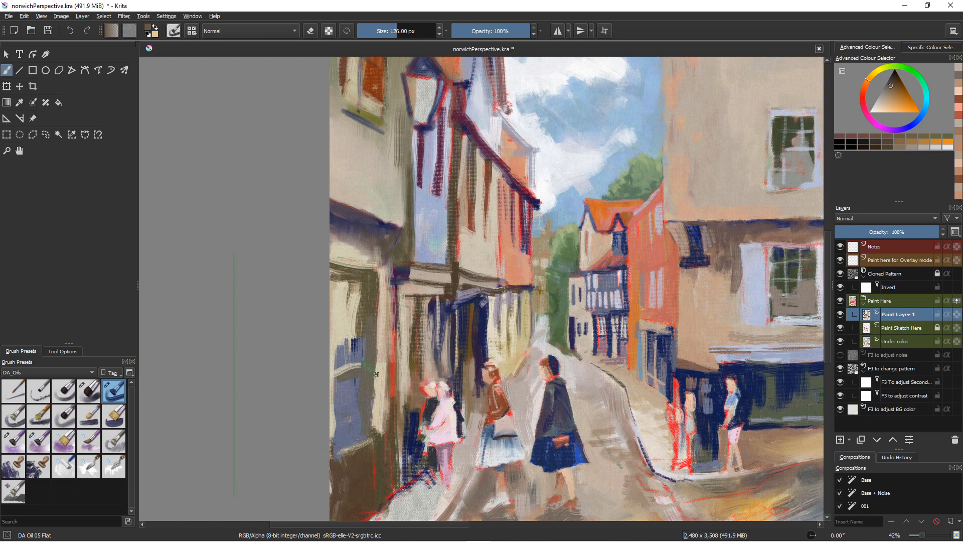
left_click_drag(451, 414, 347, 340)
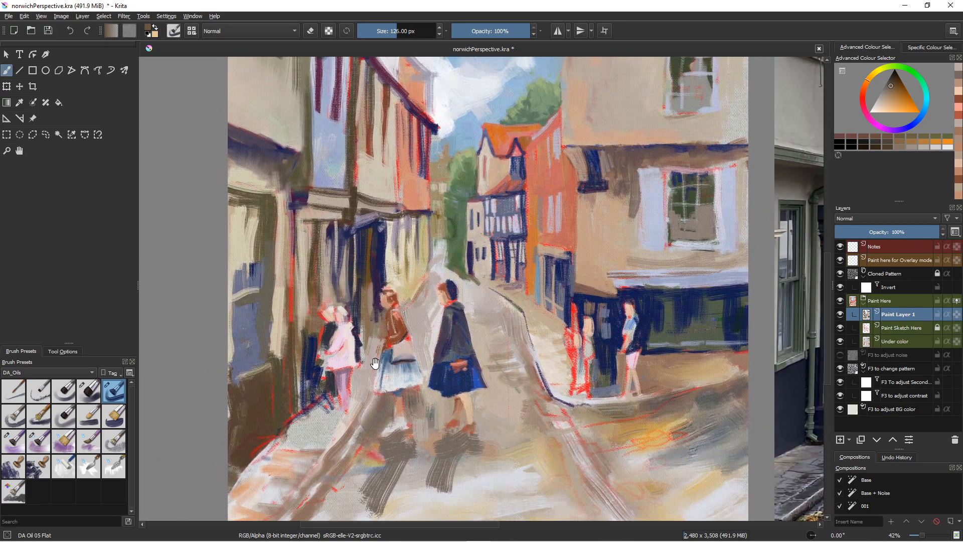
scroll(378, 383, "down", 3, "ctrl")
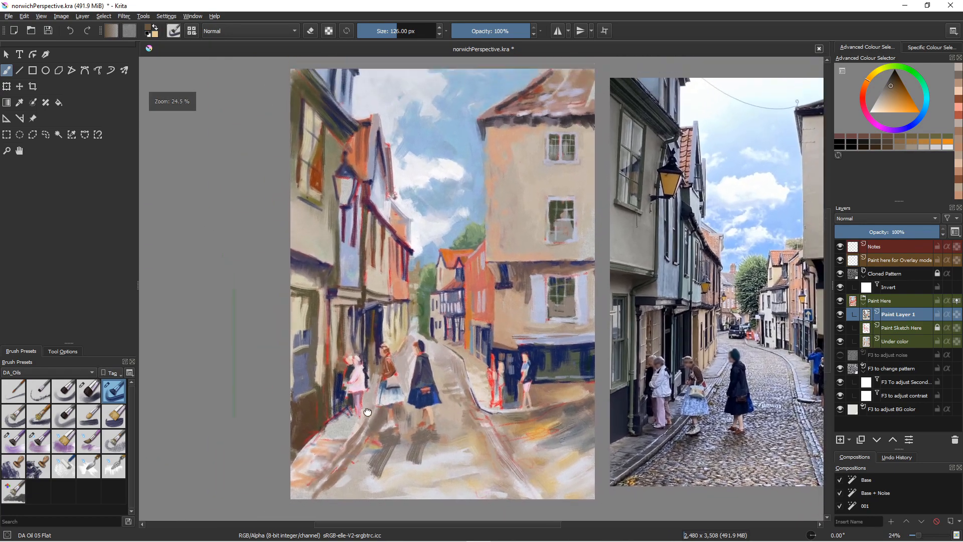
mouse_move(370, 387)
left_mouse_down()
mouse_move(369, 419)
mouse_move(356, 400)
left_mouse_up()
mouse_move(370, 449)
left_mouse_down()
mouse_move(355, 406)
mouse_move(363, 398)
mouse_move(346, 464)
left_mouse_up()
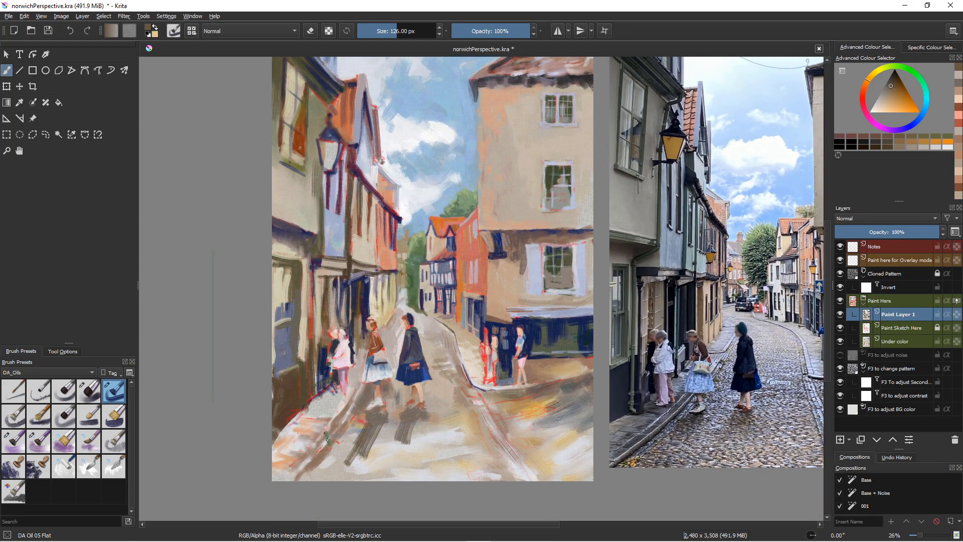
Step: Soften the far end of that cast shadow with broad strokes of sampled road tan using a 263 px brush
left_click(456, 400, "ctrl")
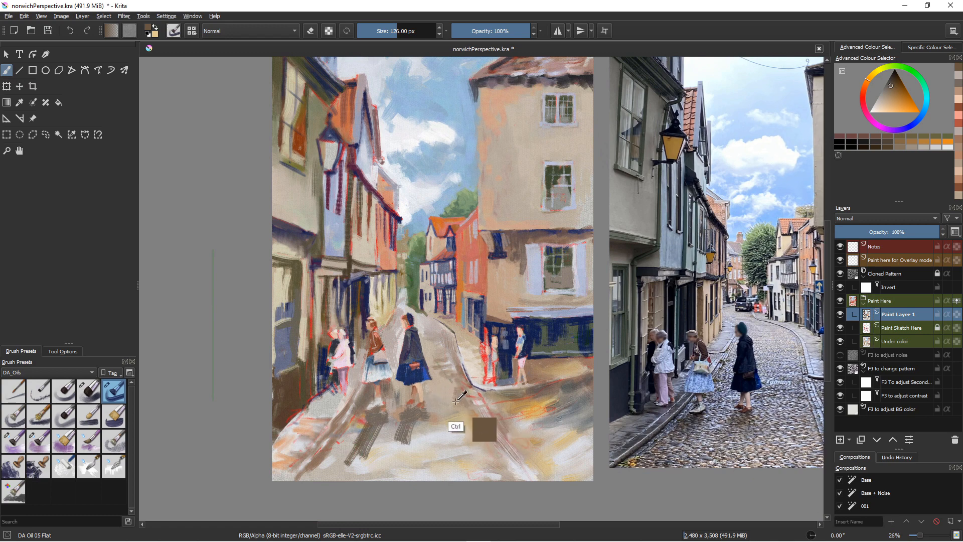
left_click(456, 401, "ctrl")
key("bracketright")
key("bracketright")
key("bracketright")
key("bracketright")
key("bracketright")
key("bracketright")
key("bracketright")
key("bracketright")
key("bracketright")
key("bracketright")
key("bracketright")
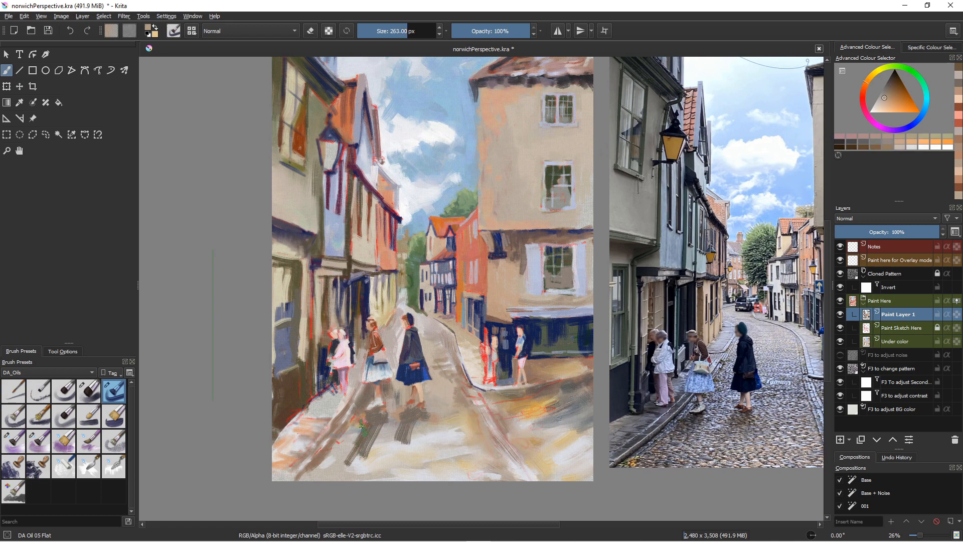
mouse_move(361, 428)
left_mouse_down()
mouse_move(356, 474)
mouse_move(364, 451)
mouse_move(335, 472)
mouse_move(351, 439)
mouse_move(325, 479)
mouse_move(344, 468)
left_mouse_up()
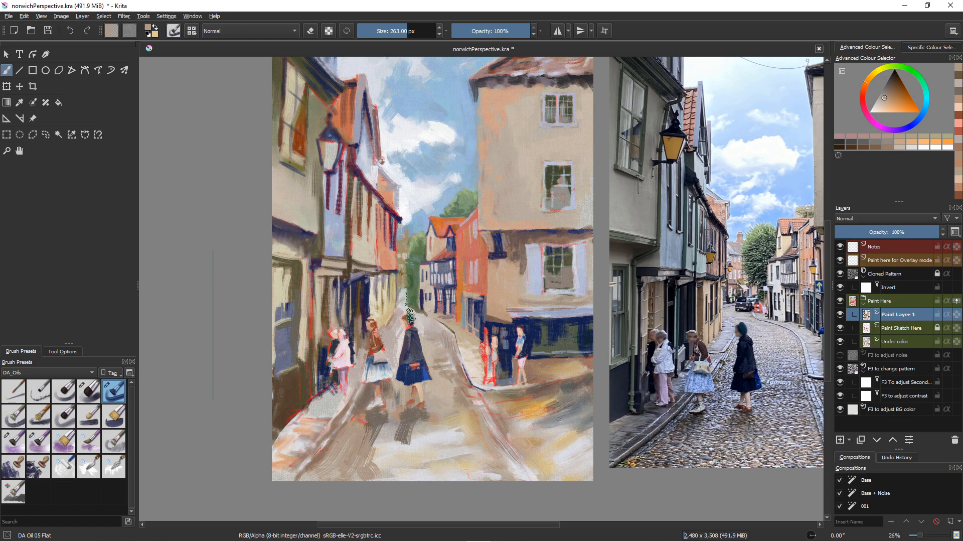
Step: Touch up the foliage at the far end of the street with sampled green using an 84 px brush
key("bracketleft")
key("bracketleft")
key("bracketleft")
key("bracketleft")
key("bracketleft")
key("bracketleft")
key("bracketleft")
key("bracketleft")
key("bracketleft")
key("bracketleft")
key("bracketleft")
key("bracketleft")
key("bracketleft")
key("bracketleft")
key("bracketleft")
key("bracketleft")
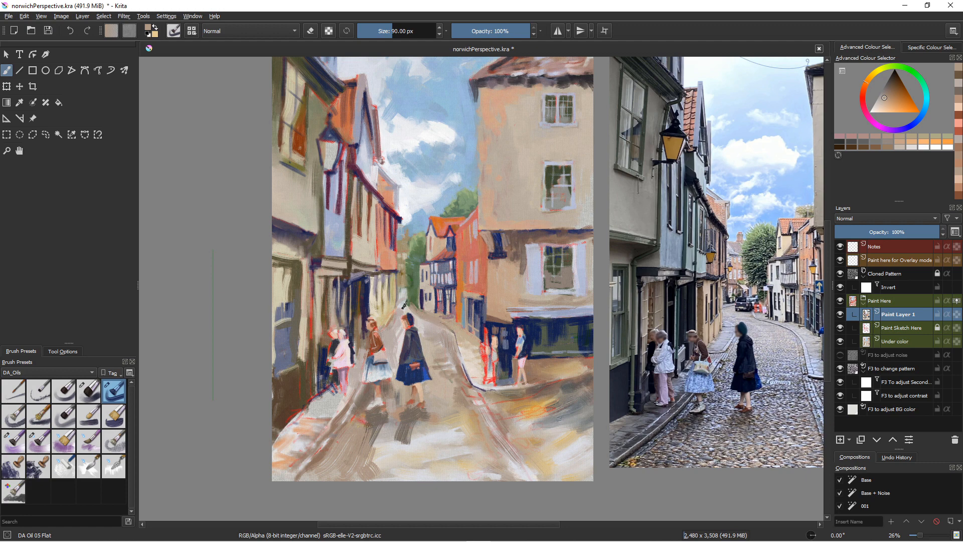
key("bracketleft")
left_click(410, 283, "ctrl")
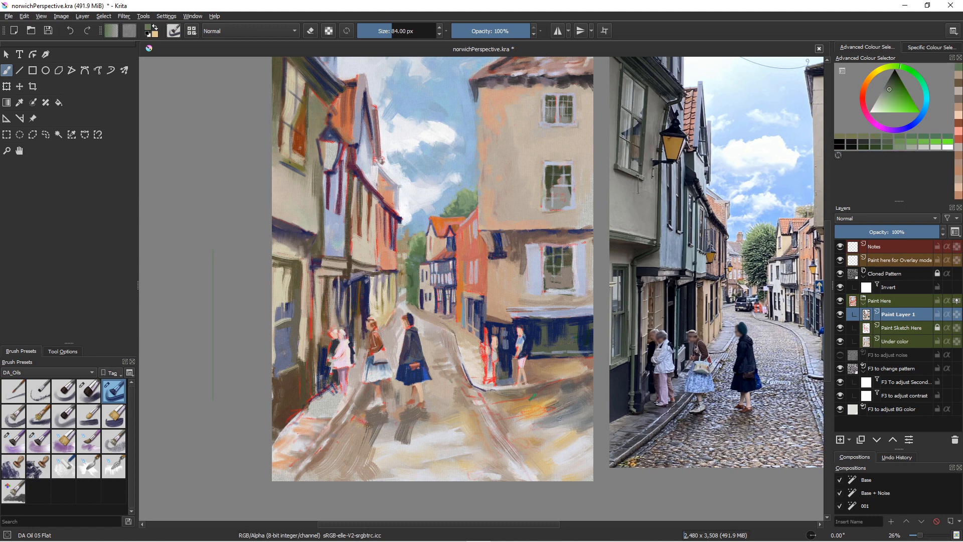
left_click_drag(506, 376, 564, 290)
mouse_move(504, 412)
left_mouse_down()
mouse_move(462, 337)
mouse_move(434, 339)
left_mouse_up()
left_click_drag(610, 282, 578, 290)
left_click(628, 214, "ctrl")
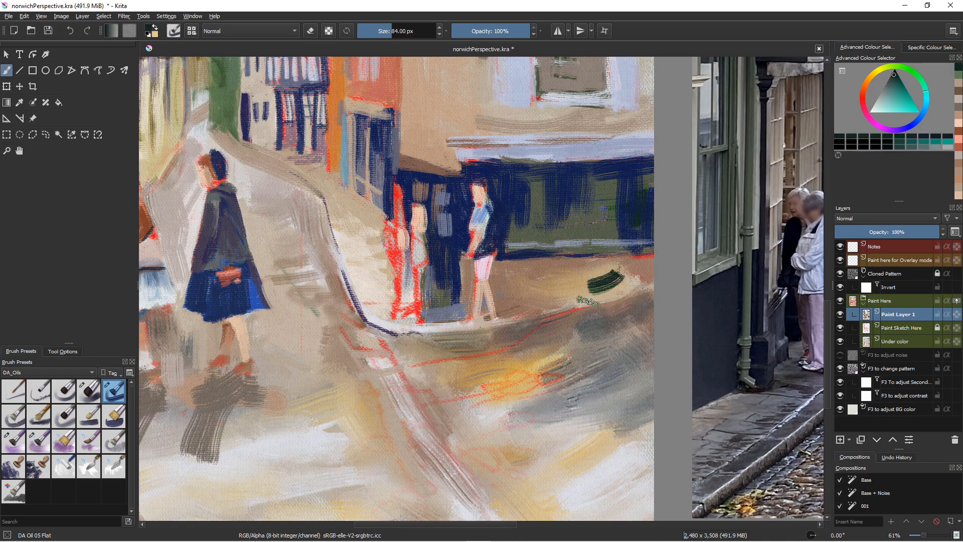
key("bracketleft")
key("bracketleft")
key("ctrl+z")
key("ctrl+z")
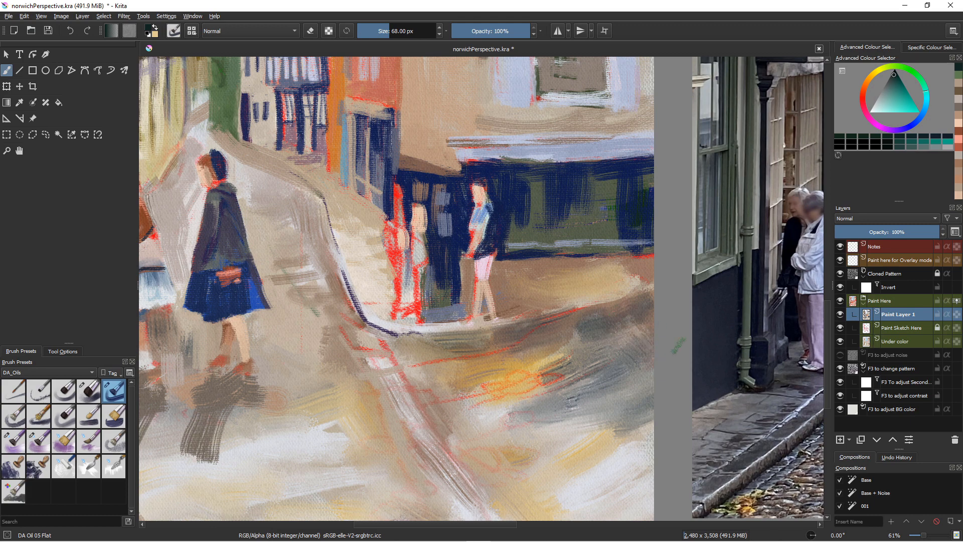
Step: Repaint the pink shorts and lengthen the legs of the figure standing by the shop with sampled colours at 30 px
key("bracketleft")
key("bracketleft")
key("bracketleft")
key("bracketleft")
key("bracketleft")
key("bracketleft")
left_click_drag(477, 316, 477, 307)
left_click(484, 267, "ctrl")
mouse_move(490, 260)
left_mouse_down()
mouse_move(484, 298)
mouse_move(496, 329)
left_mouse_up()
left_click(489, 297, "ctrl")
left_click_drag(482, 290, 477, 331)
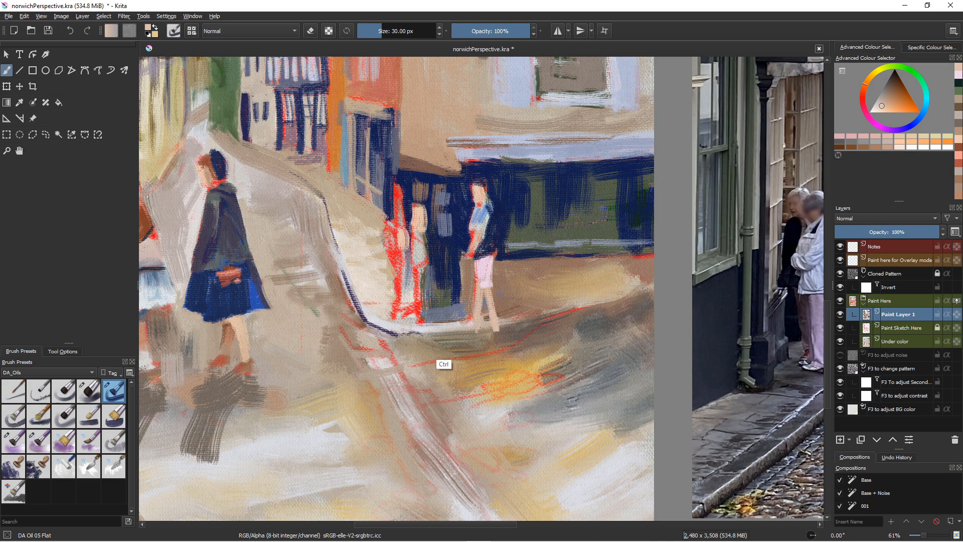
Step: Repaint the kerb edge beside the standing figure in sampled pale grey and bring her feet over it in sampled skin tone
left_click(445, 366, "ctrl")
left_click(465, 328)
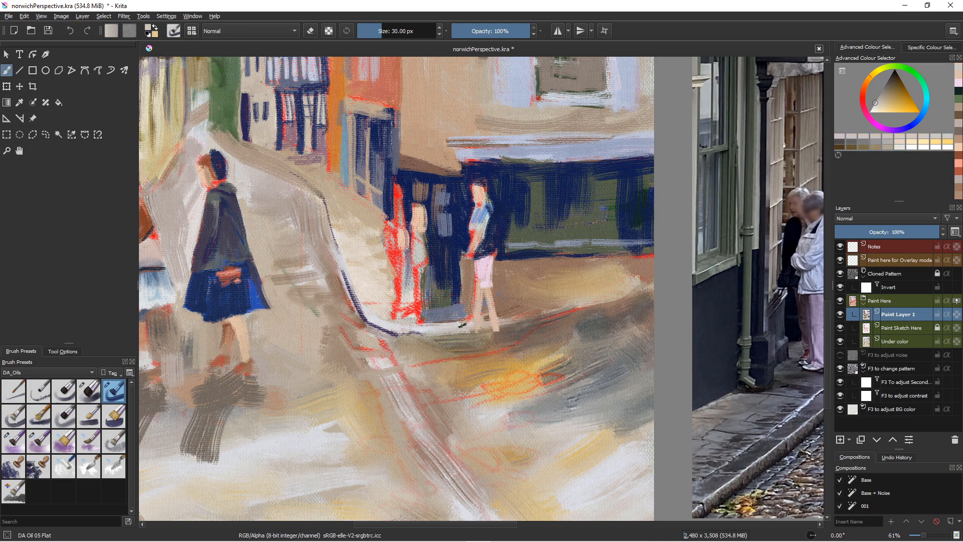
mouse_move(503, 333)
left_mouse_down()
mouse_move(637, 308)
mouse_move(497, 333)
left_mouse_up()
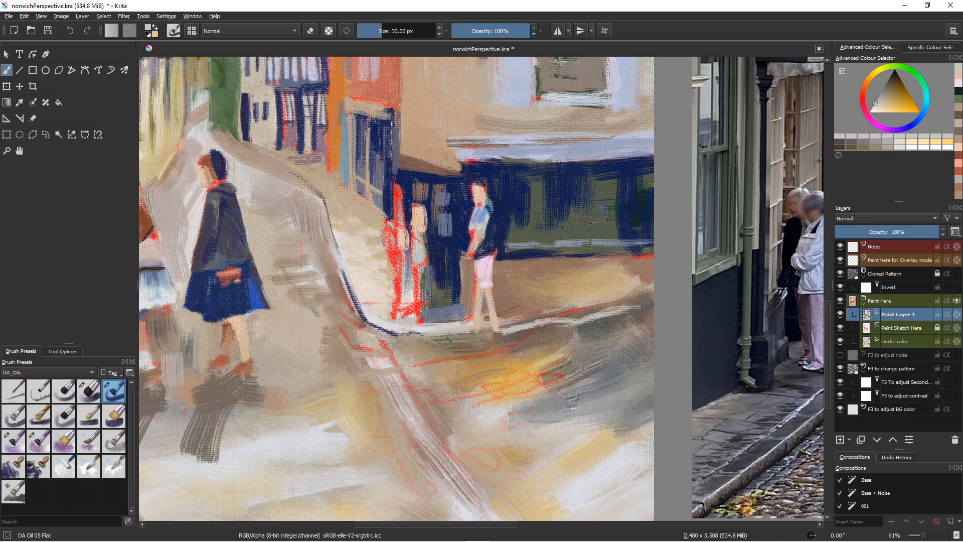
left_click(496, 334, "ctrl")
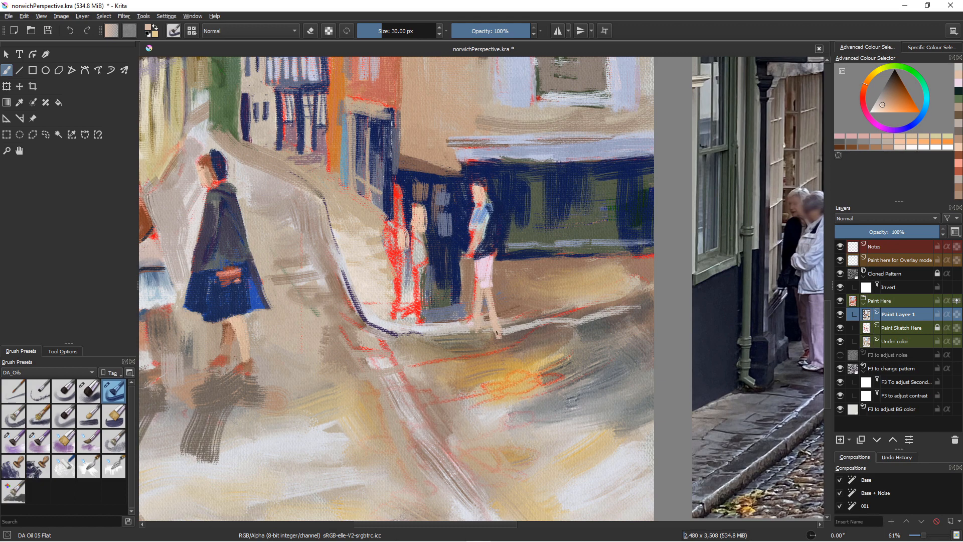
left_click_drag(477, 327, 473, 335)
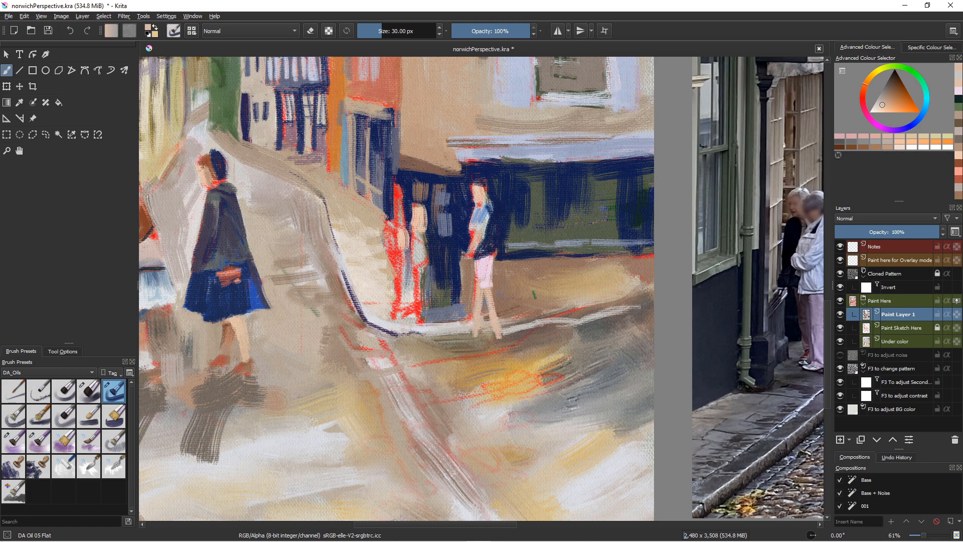
Step: Paint a small dog on the pavement near the kerb in sampled dark blue, refining its shape with a 16 px brush
left_click(597, 200, "ctrl")
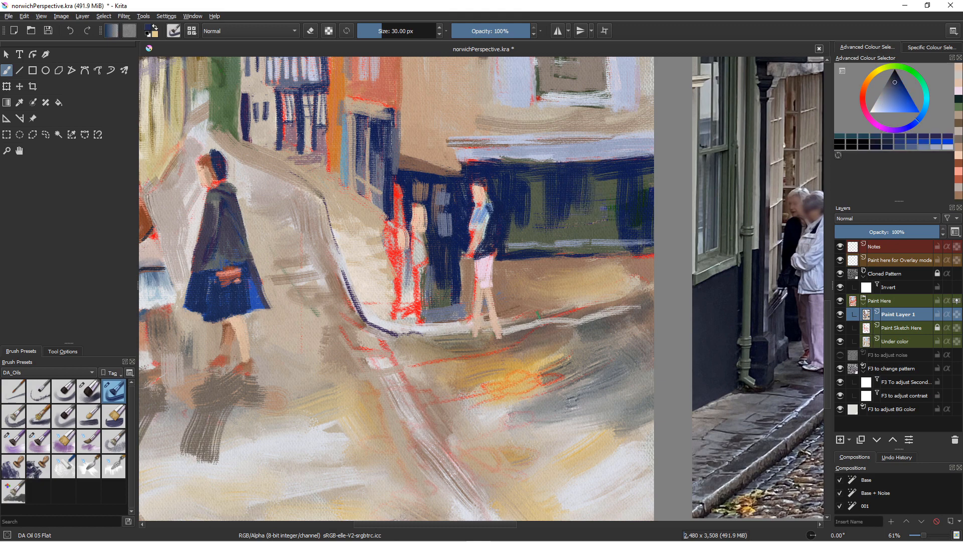
mouse_move(621, 286)
left_mouse_down()
mouse_move(602, 297)
mouse_move(630, 287)
mouse_move(630, 300)
left_mouse_up()
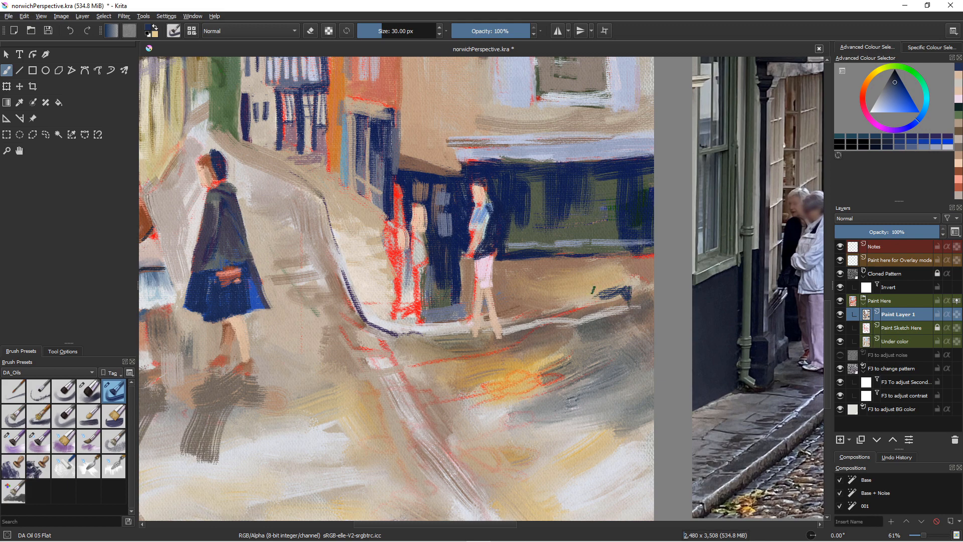
mouse_move(601, 296)
left_mouse_down()
mouse_move(605, 320)
mouse_move(593, 318)
mouse_move(601, 294)
mouse_move(588, 303)
left_mouse_up()
key("bracketleft")
key("bracketleft")
left_click_drag(624, 282, 621, 287)
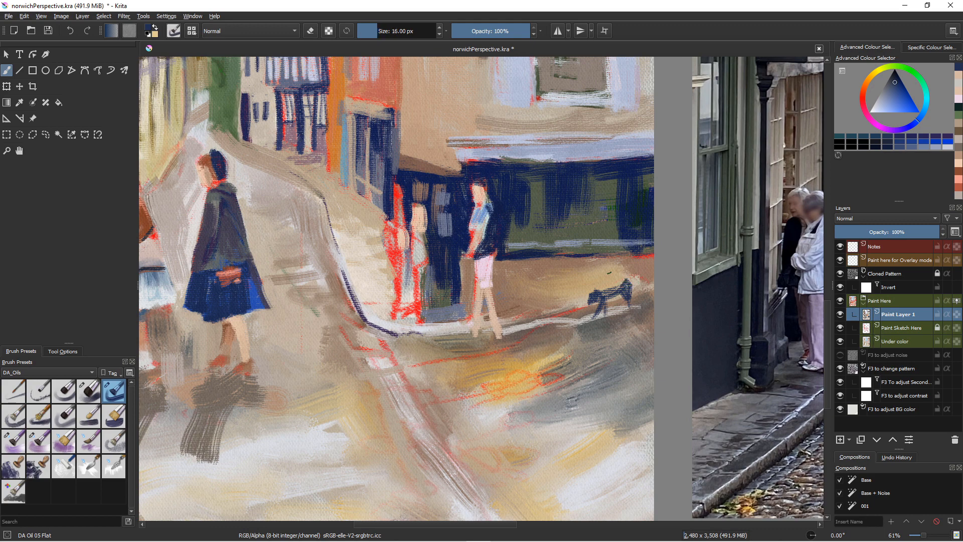
Step: Refine the dog's back and legs with sampled blue-grey and sampled dark blue at 16 px
left_click(609, 272, "ctrl")
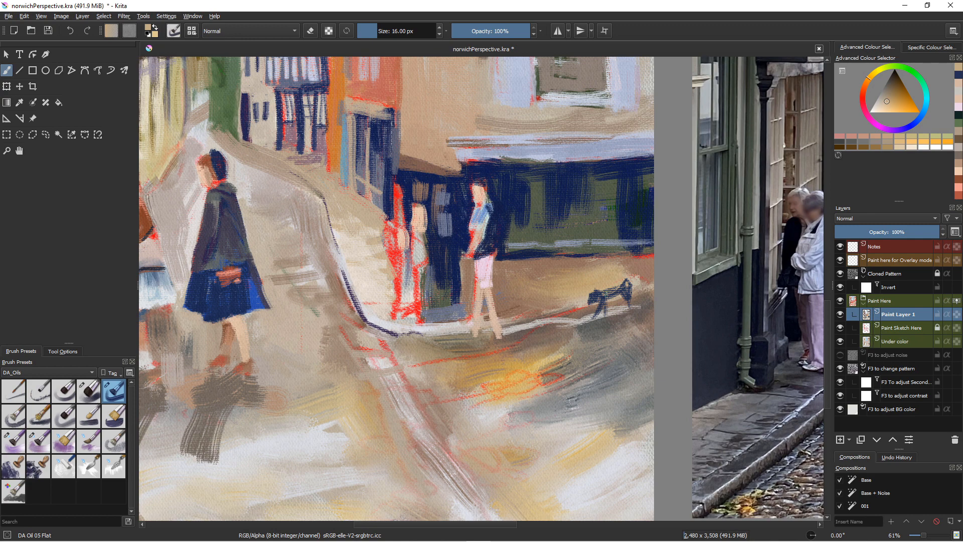
left_click(610, 322, "ctrl")
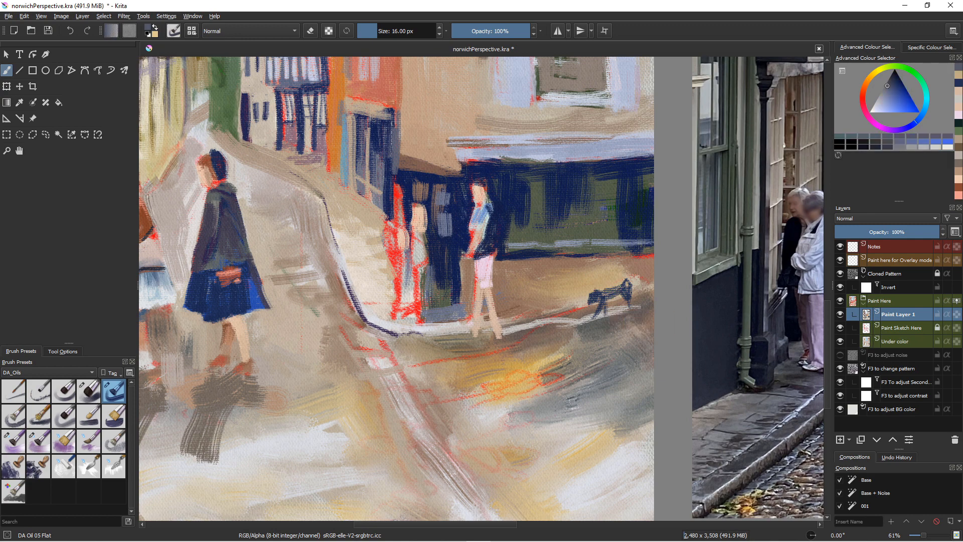
left_click_drag(610, 289, 618, 287)
left_click(593, 298, "ctrl")
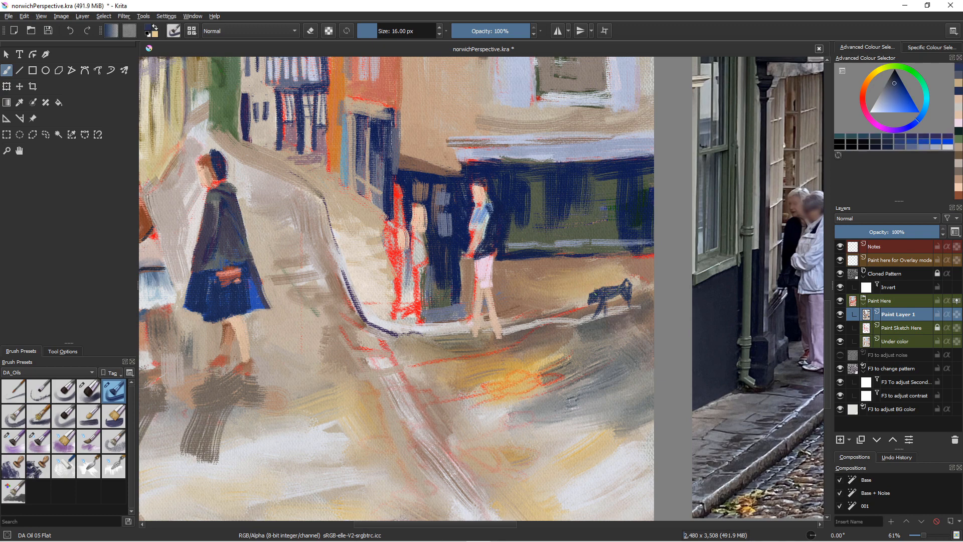
left_click(622, 297)
left_click_drag(629, 300, 629, 307)
Step: Paint a thin dark lead from the standing figure towards the dog and clean up around the dog's head with sampled tan
left_click_drag(498, 265, 570, 285)
left_click_drag(513, 270, 528, 275)
left_click(614, 309, "ctrl")
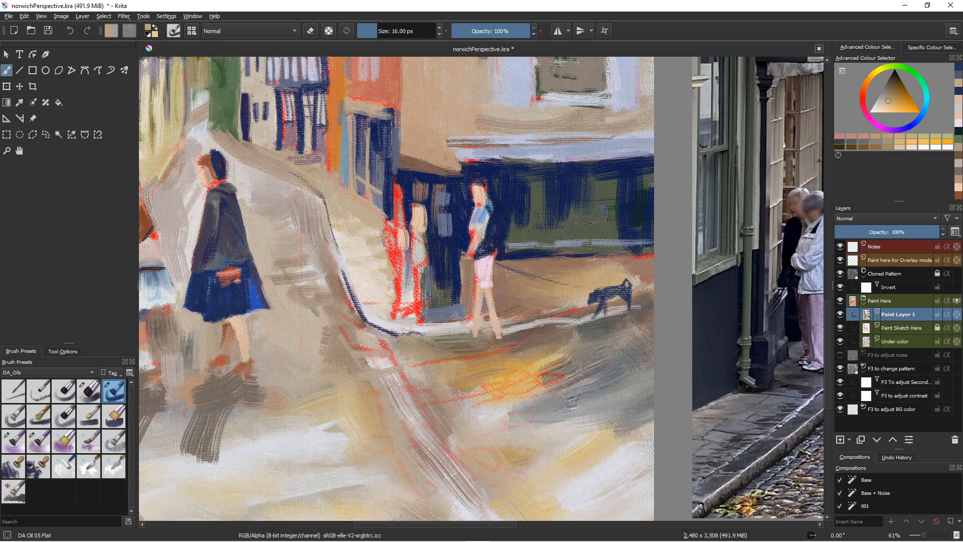
left_click(591, 285)
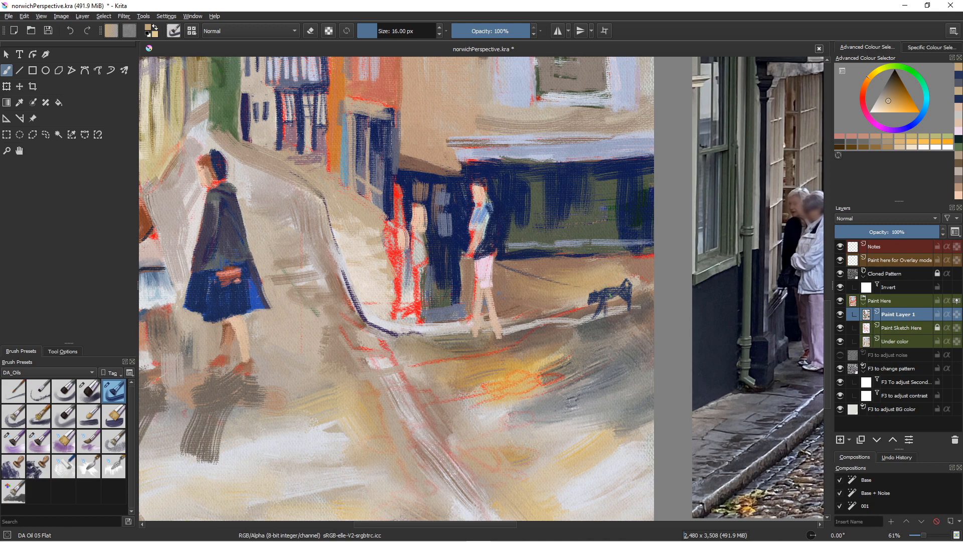
Step: Reshape the dog's body in sampled dark blue and trim around its legs with sampled brown-grey
left_click(616, 298, "ctrl")
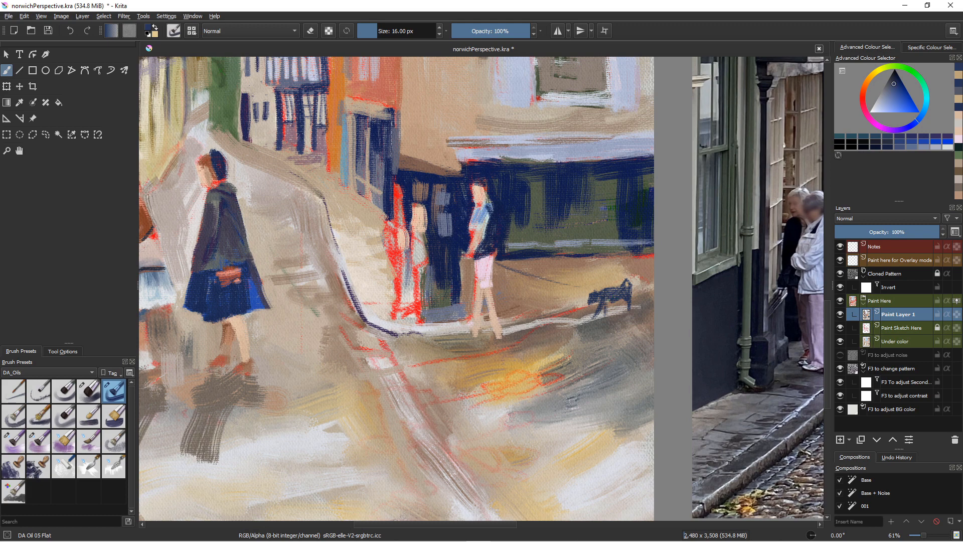
left_click_drag(612, 300, 605, 302)
left_click_drag(607, 299, 613, 307)
left_click(614, 331, "ctrl")
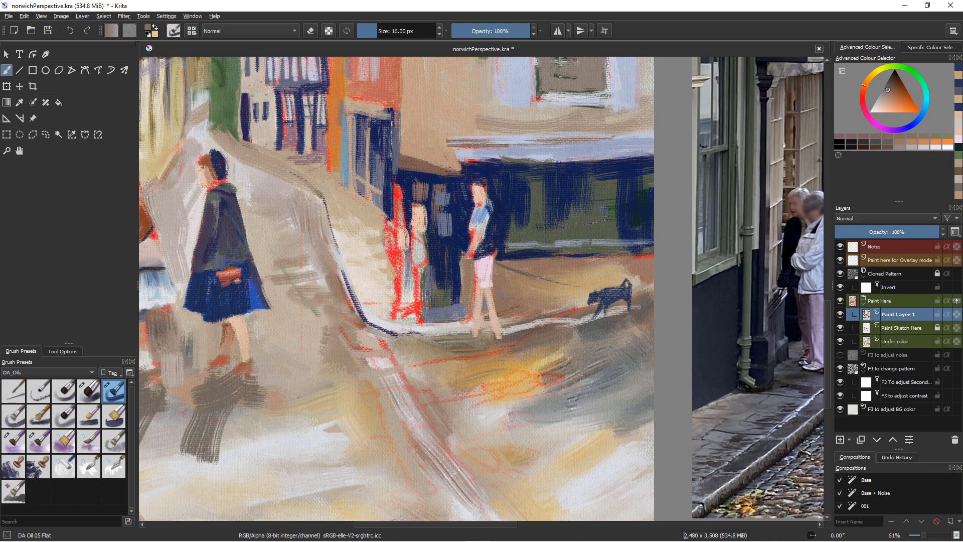
left_click(584, 321)
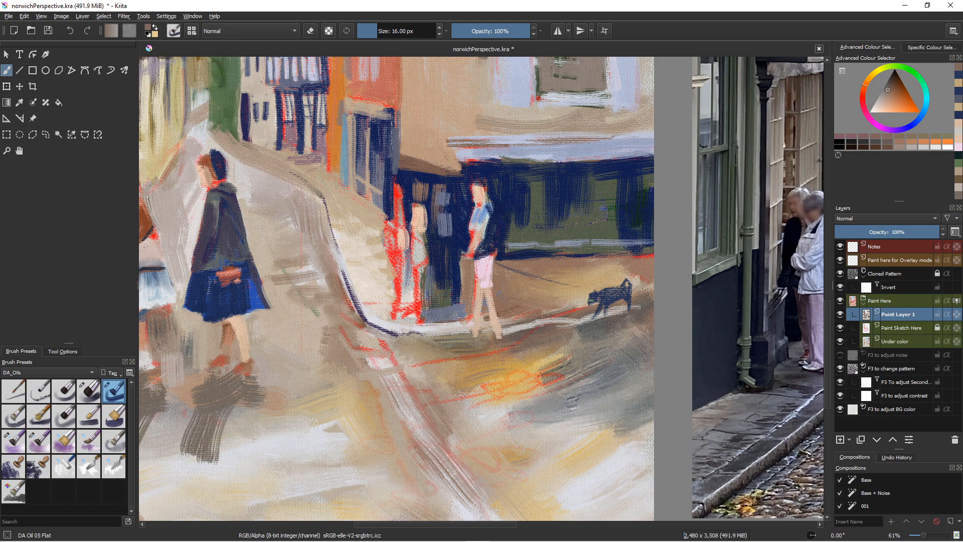
left_click_drag(600, 306, 595, 316)
Step: Clean up the ground around the dog's head and front legs with sampled brown-grey and pale kerb tones
left_click(570, 309, "ctrl")
left_click(585, 309, "ctrl")
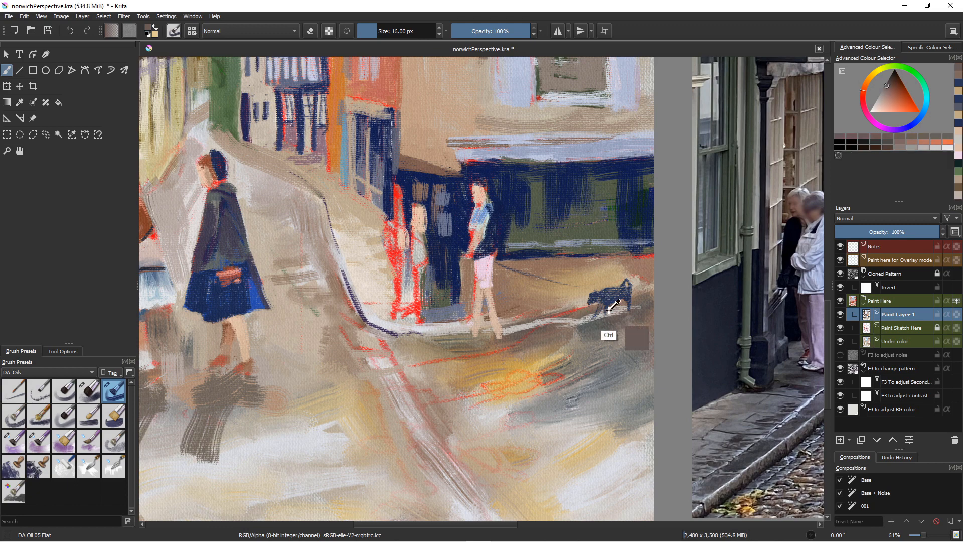
left_click(589, 307, "ctrl")
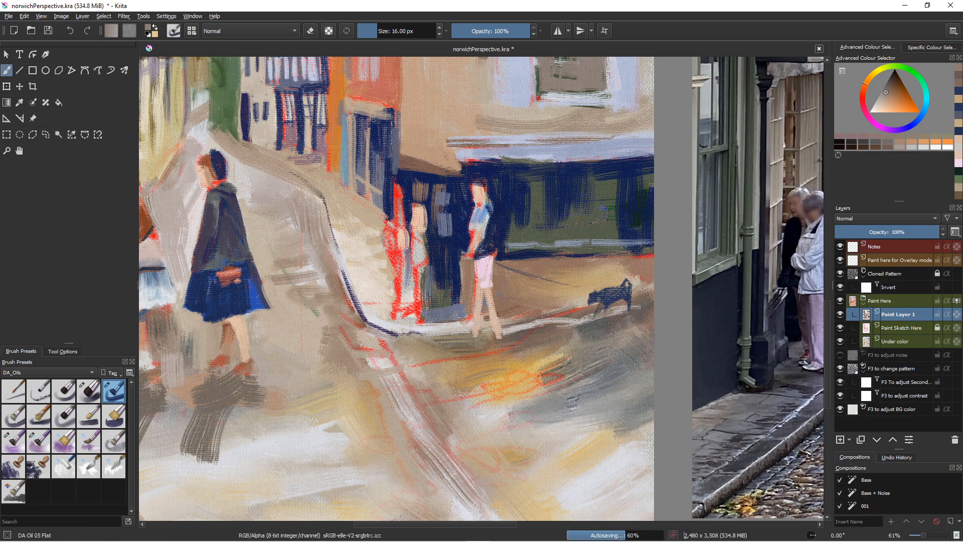
left_click(588, 315, "ctrl")
left_click_drag(609, 309, 594, 314)
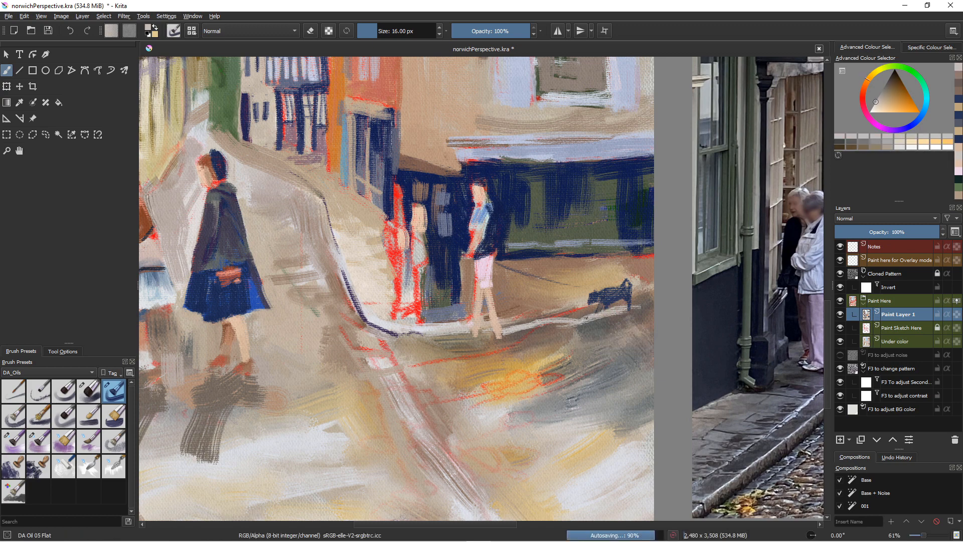
left_click(592, 315, "ctrl")
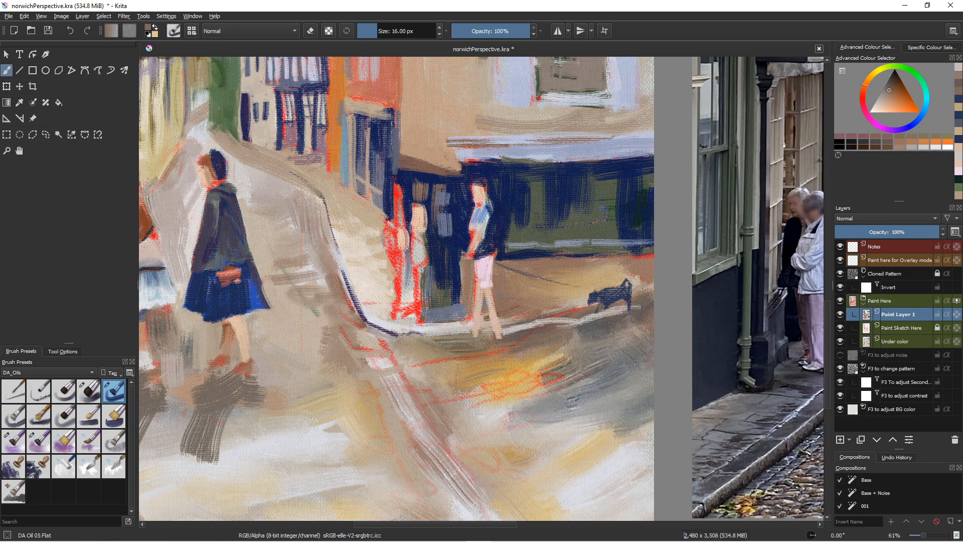
left_click(608, 296, "ctrl")
left_click(605, 299, "ctrl")
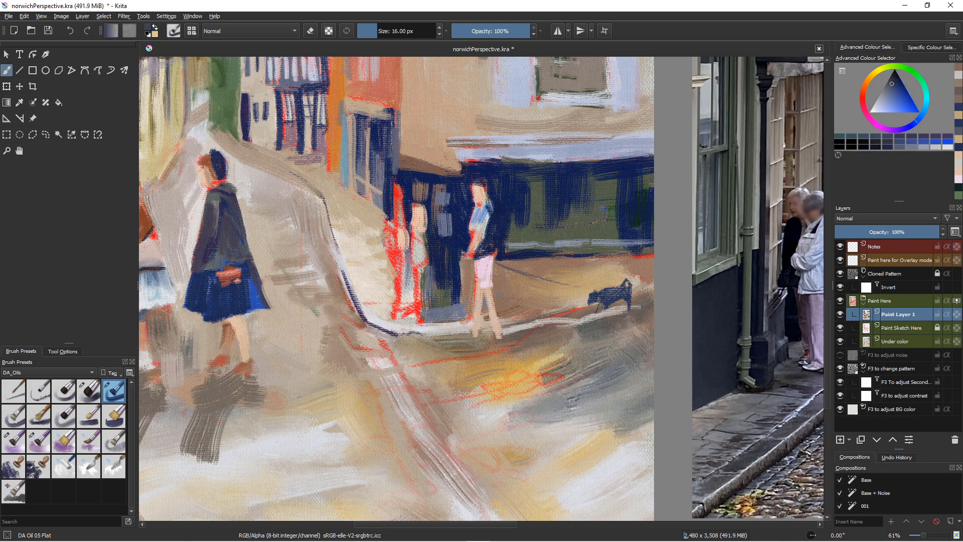
left_click_drag(605, 308, 600, 315)
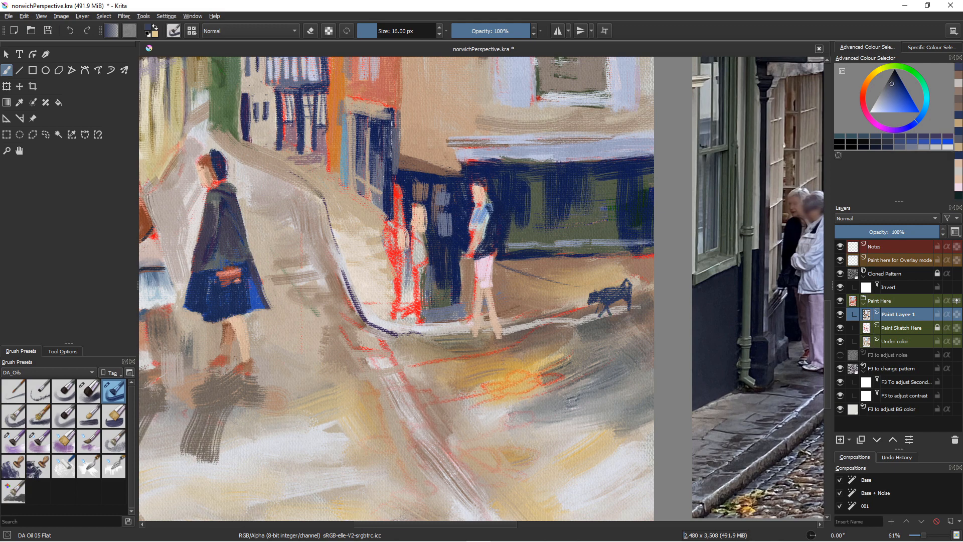
key("ctrl+z")
Step: Trim the dog's chest and belly with sampled brown-grey and repaint its legs in sampled dark blue
left_click(587, 336, "ctrl")
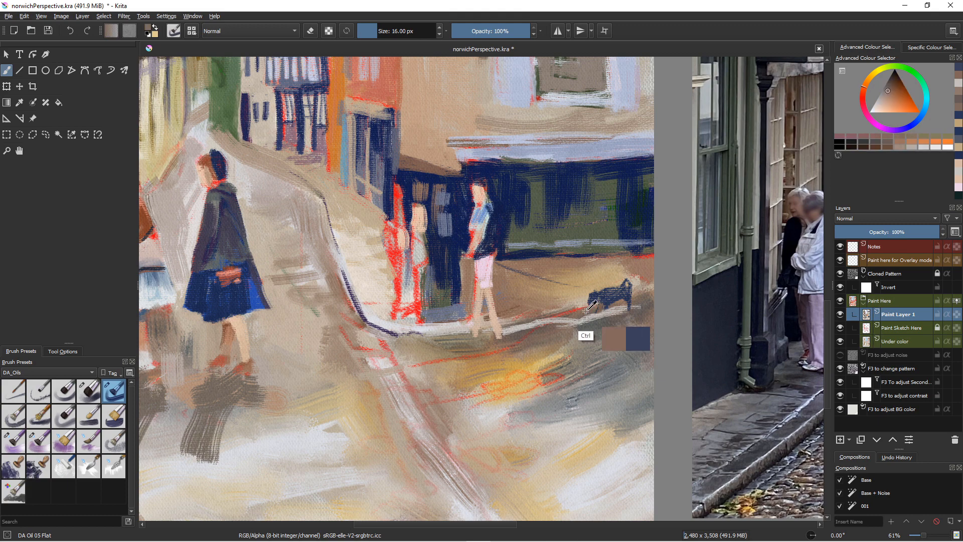
left_click(605, 298)
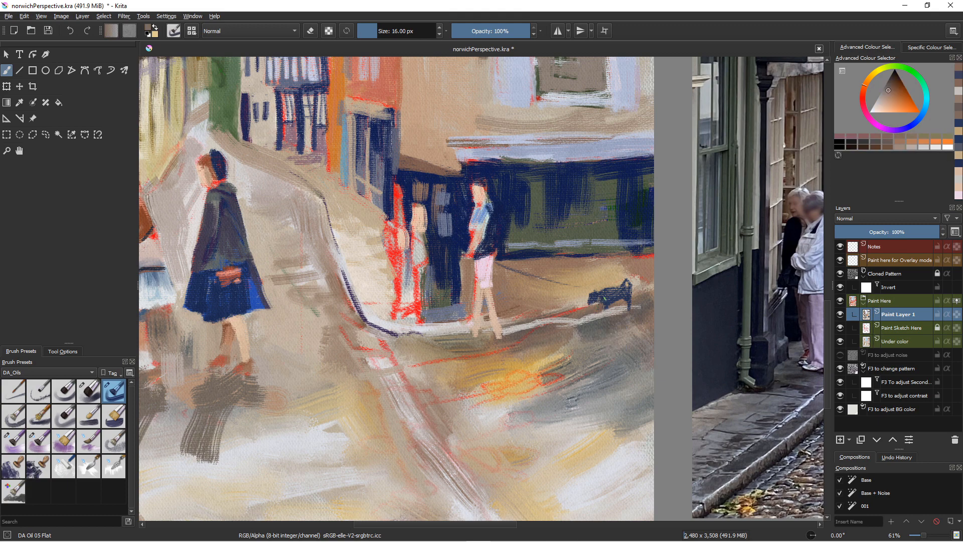
left_click(616, 327, "ctrl")
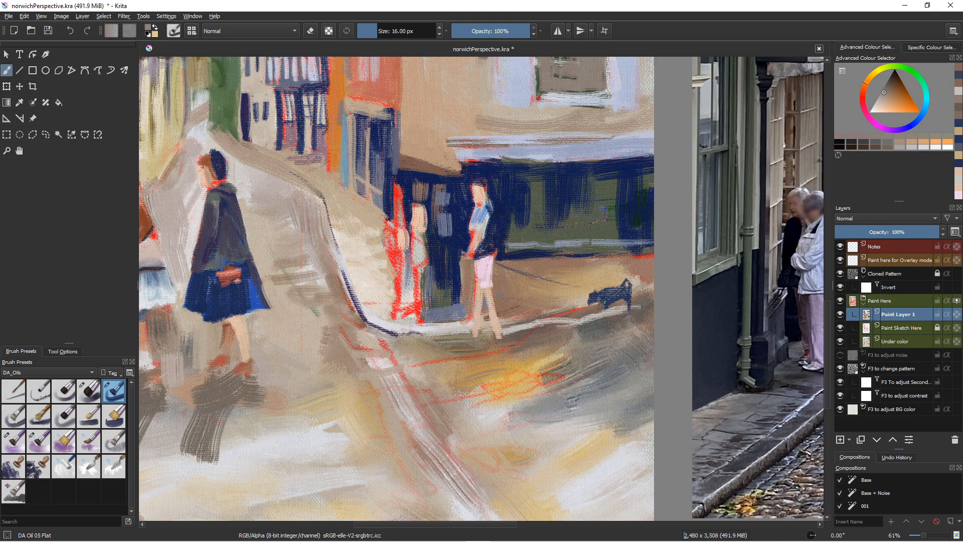
left_click(605, 304)
left_click(604, 299, "ctrl")
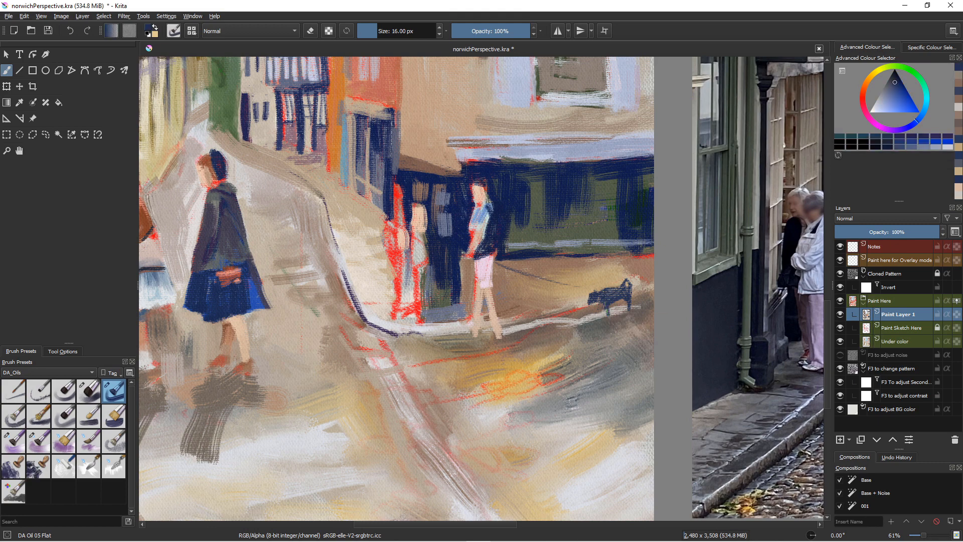
key("ctrl+z")
left_click_drag(609, 304, 611, 316)
left_click_drag(602, 304, 599, 317)
Step: Shade the standing figure's leg and face in warm brown sampled from the walking woman's leg, using a 24 px brush
left_click(231, 359, "ctrl")
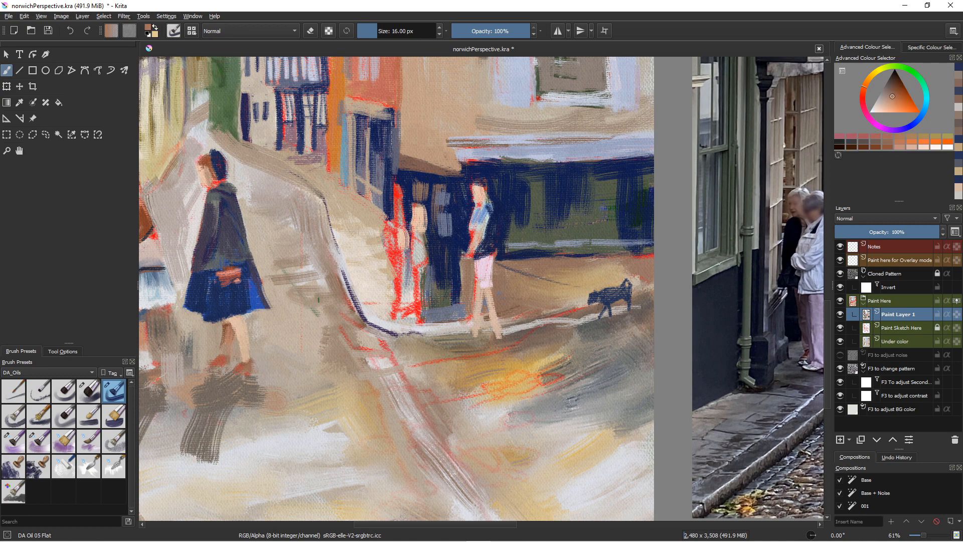
key("bracketleft")
key("bracketleft")
key("bracketleft")
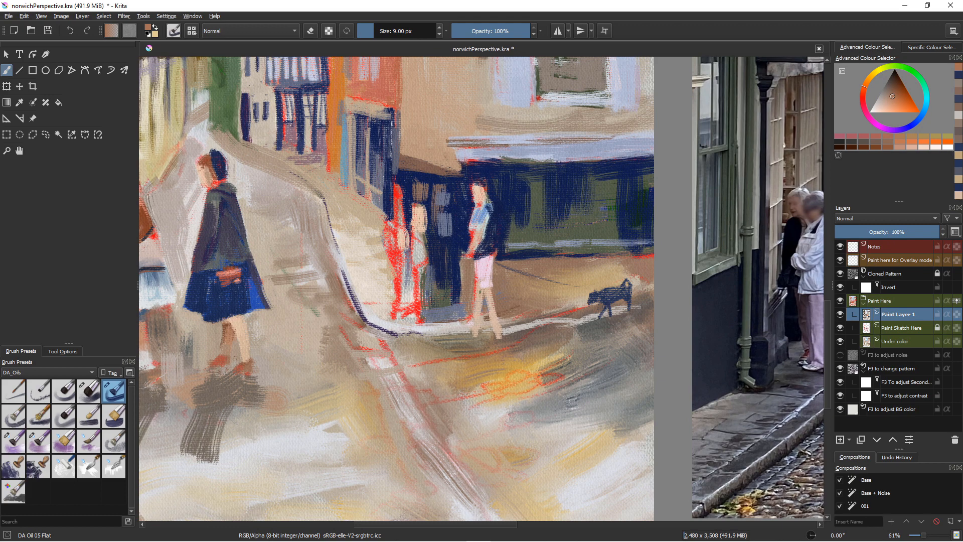
key("bracketright")
key("bracketright")
key("bracketright")
key("bracketright")
key("bracketright")
key("bracketright")
key("bracketright")
key("bracketright")
key("bracketright")
key("bracketright")
key("bracketright")
mouse_move(480, 303)
left_mouse_down()
mouse_move(479, 310)
mouse_move(474, 294)
mouse_move(488, 292)
mouse_move(491, 322)
mouse_move(474, 310)
left_mouse_up()
left_click_drag(477, 193, 483, 195)
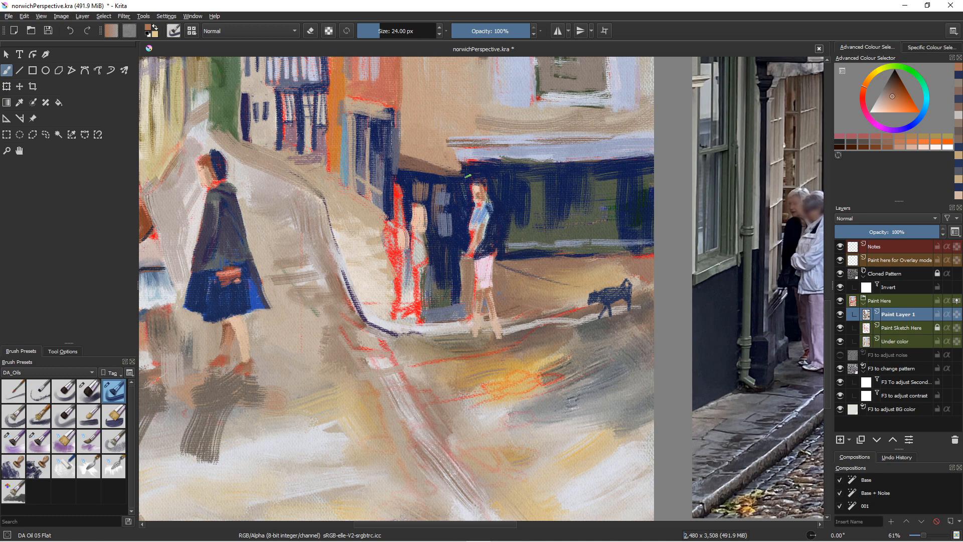
Step: Darken the standing figure's shoulder in sampled dark purple and block in the neighbouring figure's head, torso and skirt with it
left_click(474, 180, "ctrl")
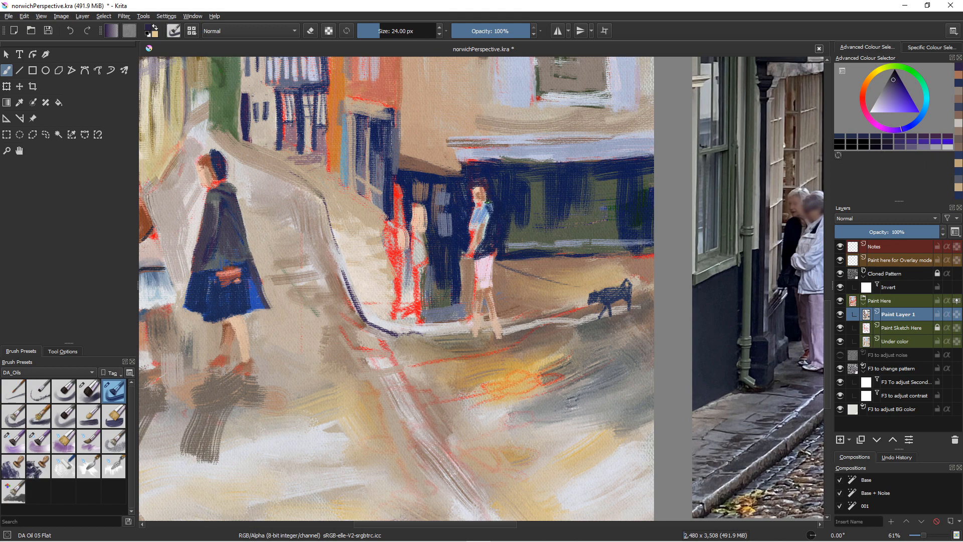
left_click_drag(489, 203, 496, 206)
mouse_move(407, 227)
left_mouse_down()
mouse_move(408, 258)
mouse_move(413, 221)
mouse_move(418, 207)
left_mouse_up()
mouse_move(416, 203)
left_mouse_down()
mouse_move(405, 259)
mouse_move(412, 233)
mouse_move(422, 240)
mouse_move(394, 268)
mouse_move(404, 256)
mouse_move(406, 280)
left_mouse_up()
left_click_drag(401, 255, 402, 280)
mouse_move(397, 252)
left_mouse_down()
mouse_move(399, 279)
mouse_move(409, 262)
mouse_move(407, 303)
left_mouse_up()
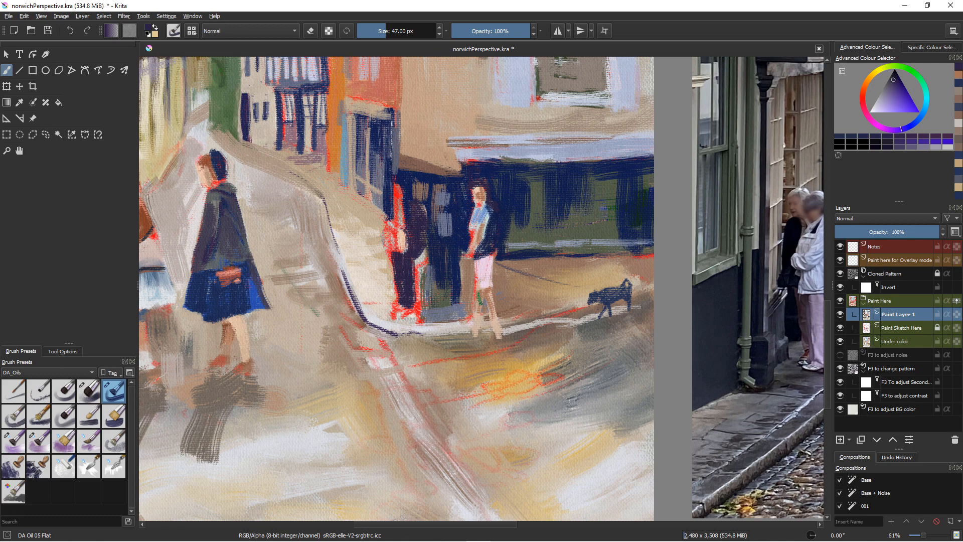
left_click(481, 300, "ctrl")
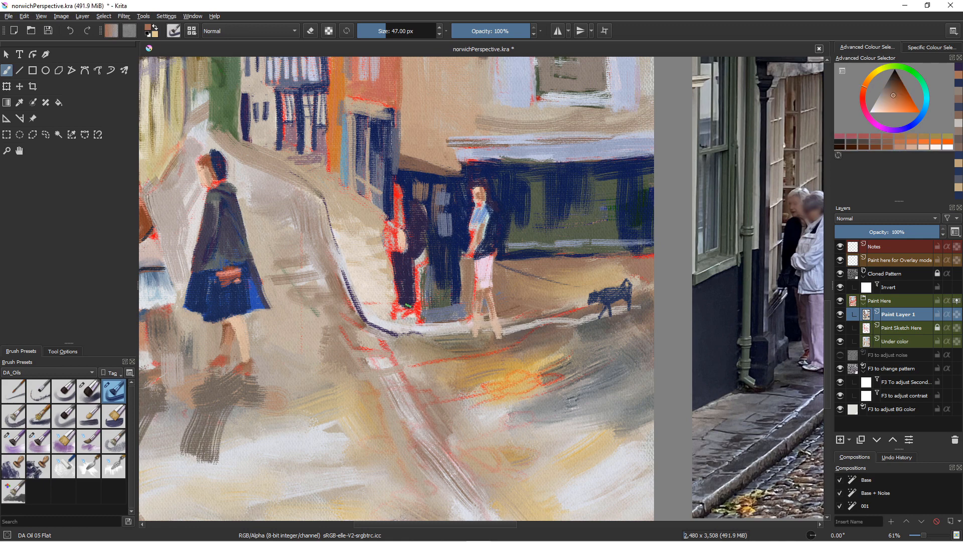
left_click_drag(410, 305, 404, 345)
key("ctrl+z")
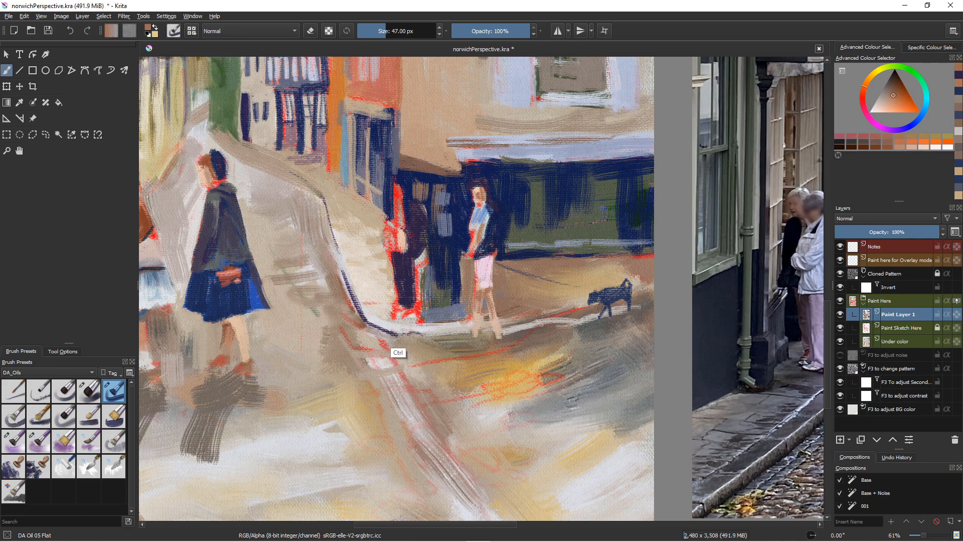
Step: Paint the dark figure's legs down to the kerb in sampled skin tone with a 35 px brush
key("bracketleft")
left_click(496, 326, "ctrl")
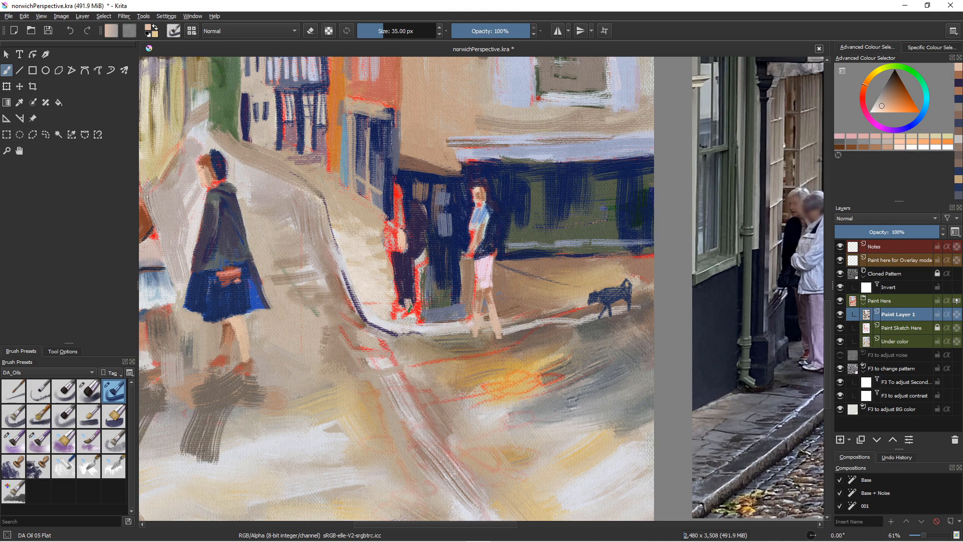
left_click_drag(409, 308, 408, 338)
left_click_drag(406, 299, 409, 339)
Step: Shape the dark figure's hem in sampled dark purple and cover the red sketch lines behind her with sampled grey-green
left_click(404, 295, "ctrl")
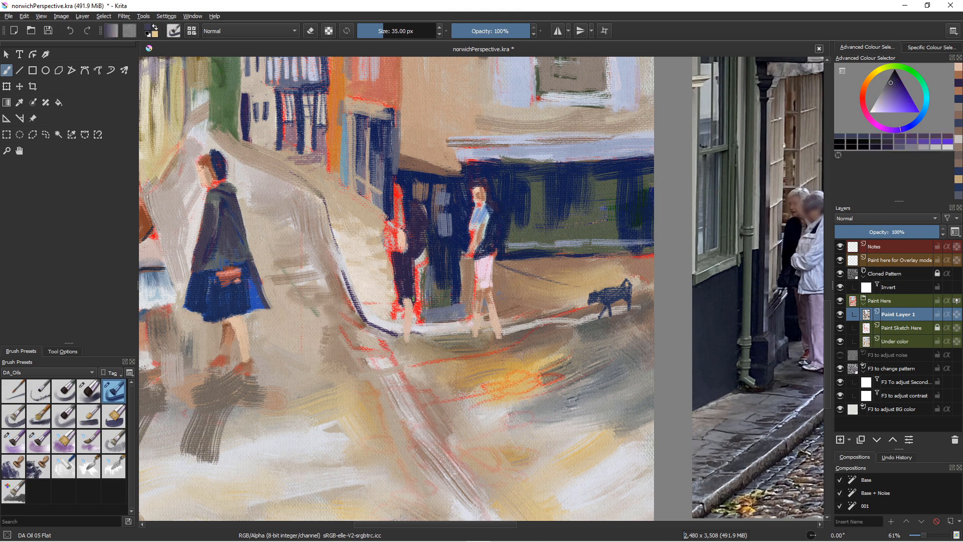
mouse_move(407, 298)
left_mouse_down()
mouse_move(412, 284)
mouse_move(420, 294)
left_mouse_up()
left_click(420, 300, "ctrl")
left_click_drag(419, 263, 421, 299)
left_click_drag(423, 250, 424, 264)
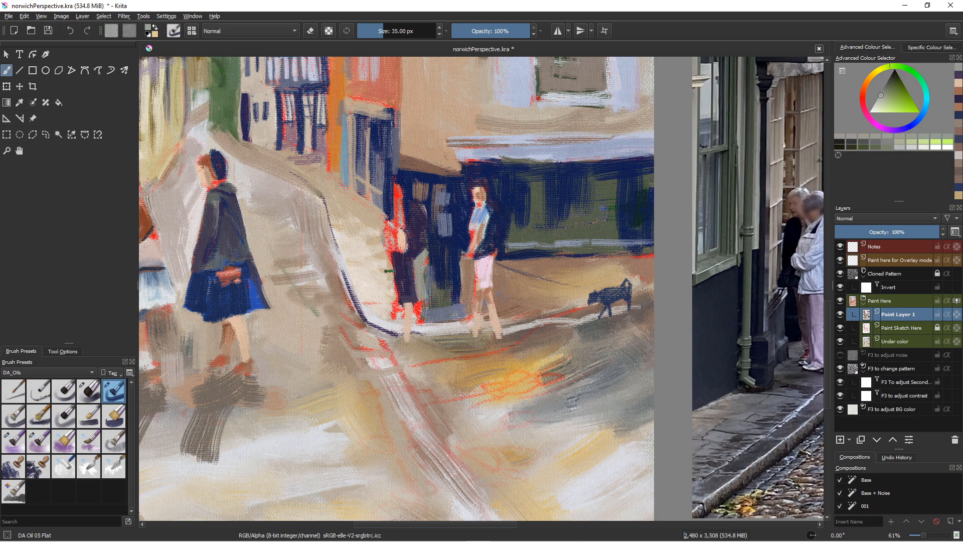
Step: Refine the dark figure's front in sampled dark purple and highlight her dress with a lighter greyish purple
left_click_drag(385, 271, 392, 273)
left_click_drag(402, 237, 406, 235)
left_click(452, 266, "ctrl")
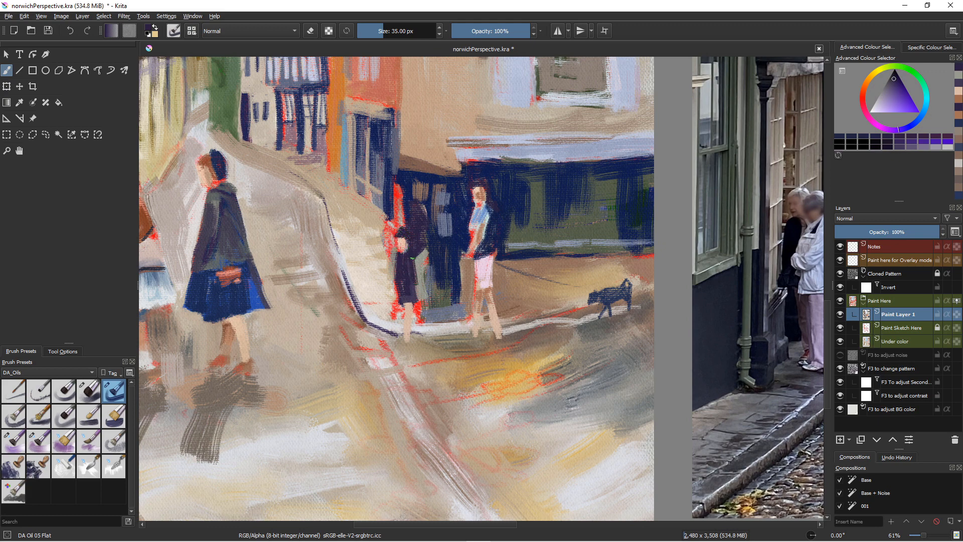
mouse_move(415, 258)
left_mouse_down()
mouse_move(401, 259)
mouse_move(411, 283)
mouse_move(414, 262)
left_mouse_up()
left_click(890, 94)
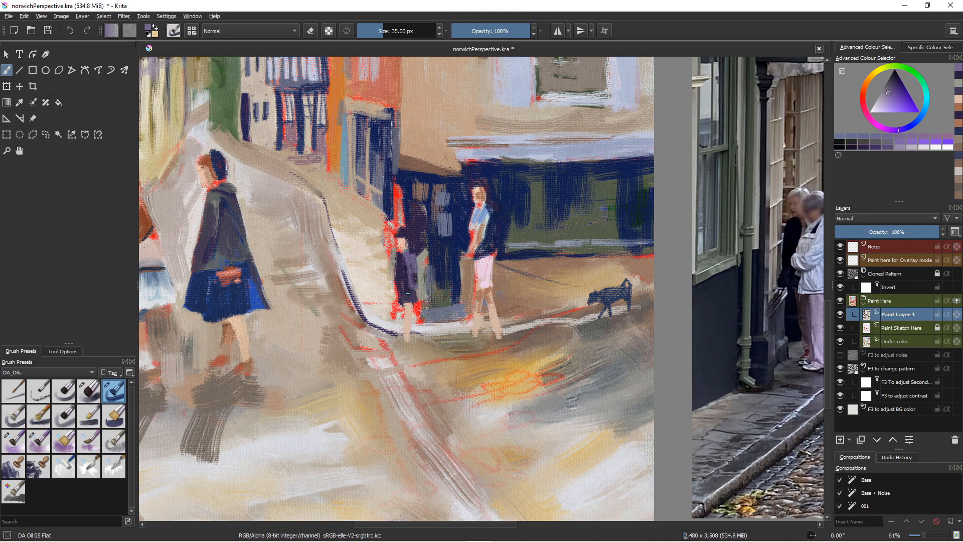
left_click_drag(411, 270, 404, 288)
Step: Darken the dark figure's back in sampled dark purple and touch up the pale patch at her front with a sampled tone
left_click(418, 244, "ctrl")
left_click_drag(418, 242, 427, 263)
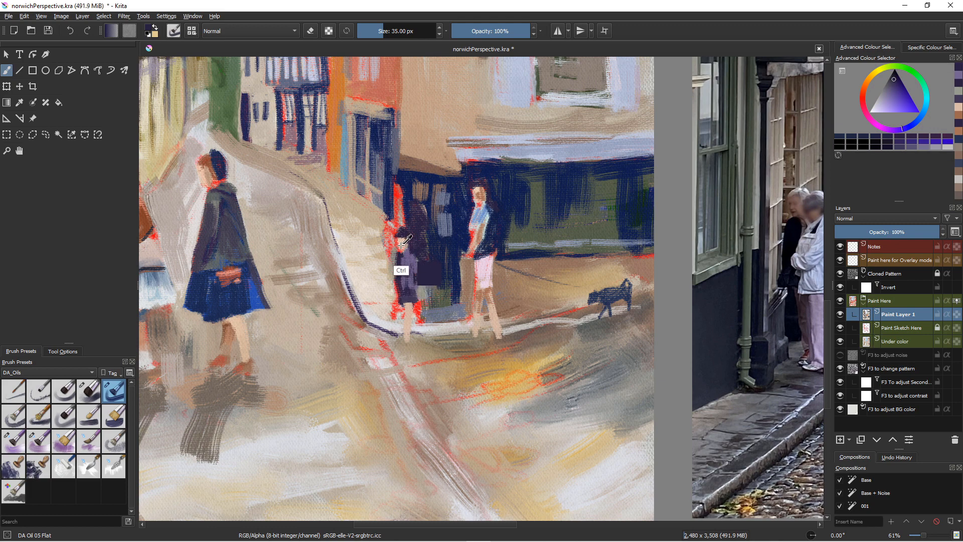
left_click(377, 248, "ctrl")
mouse_move(402, 240)
left_mouse_down()
mouse_move(407, 250)
mouse_move(405, 232)
mouse_move(400, 248)
left_mouse_up()
Step: Paint the torso and shoulder of the red-sketched figure beside the dark one in a medium blue
left_click(400, 253, "ctrl")
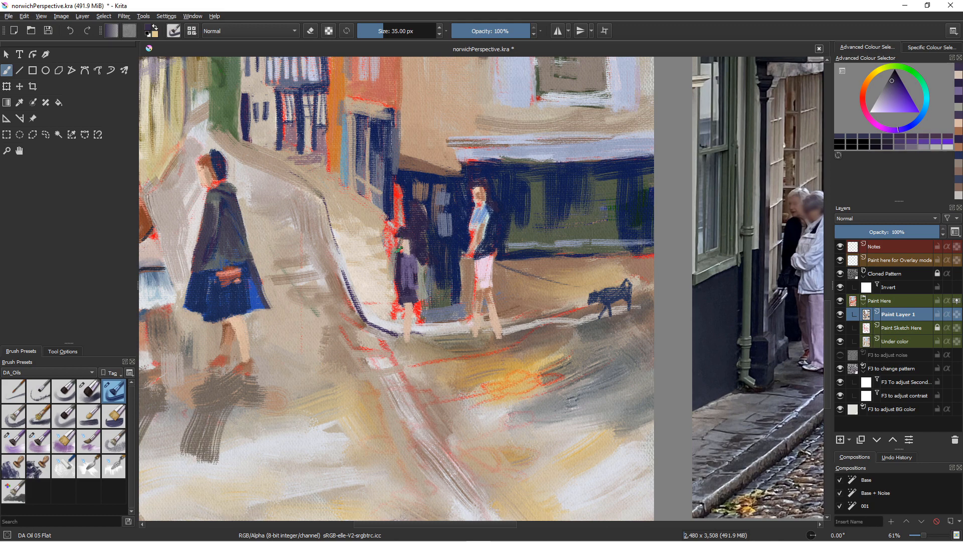
left_click_drag(898, 129, 912, 124)
left_click(888, 94)
left_click(899, 97)
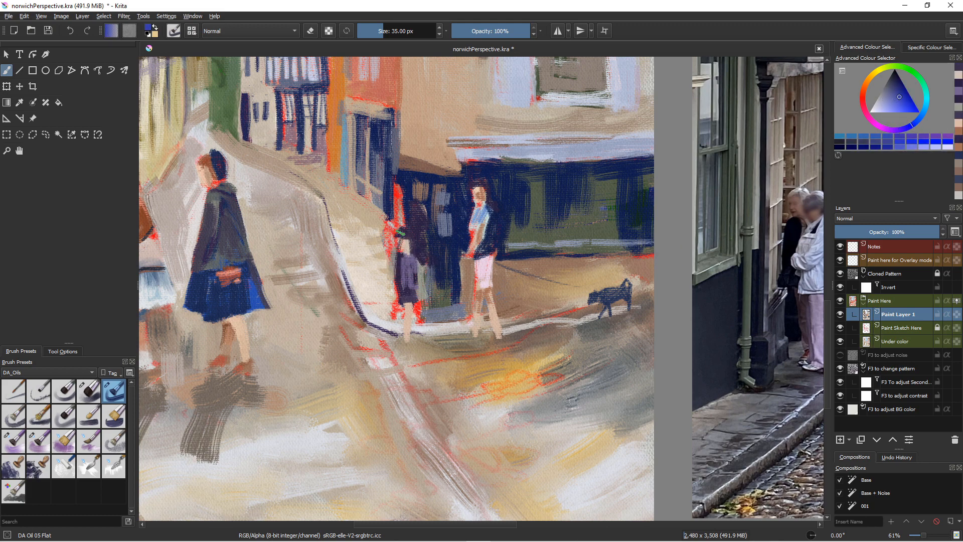
mouse_move(401, 221)
left_mouse_down()
mouse_move(393, 243)
mouse_move(394, 223)
mouse_move(392, 291)
left_mouse_up()
left_click(398, 282, "ctrl")
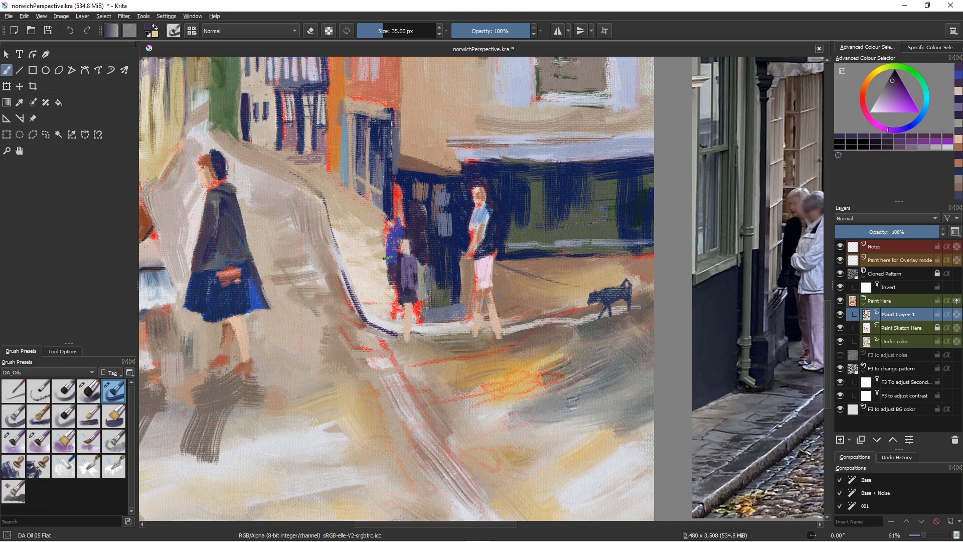
left_click(389, 228, "ctrl")
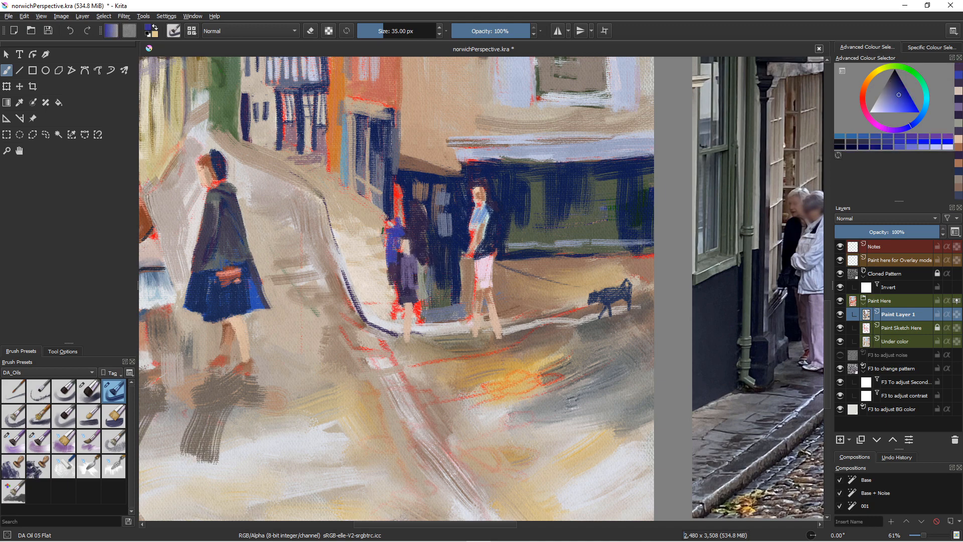
left_click_drag(389, 218, 382, 230)
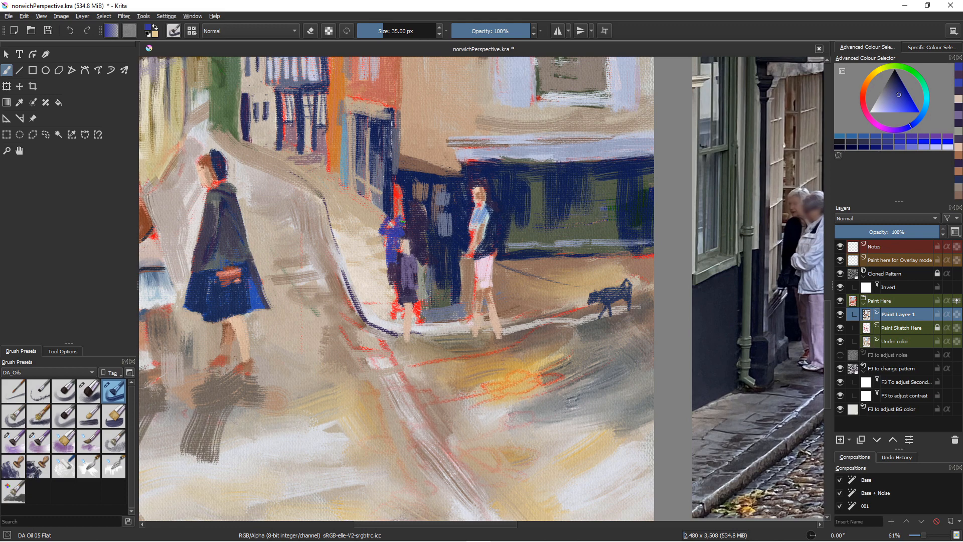
left_click(404, 275, "ctrl")
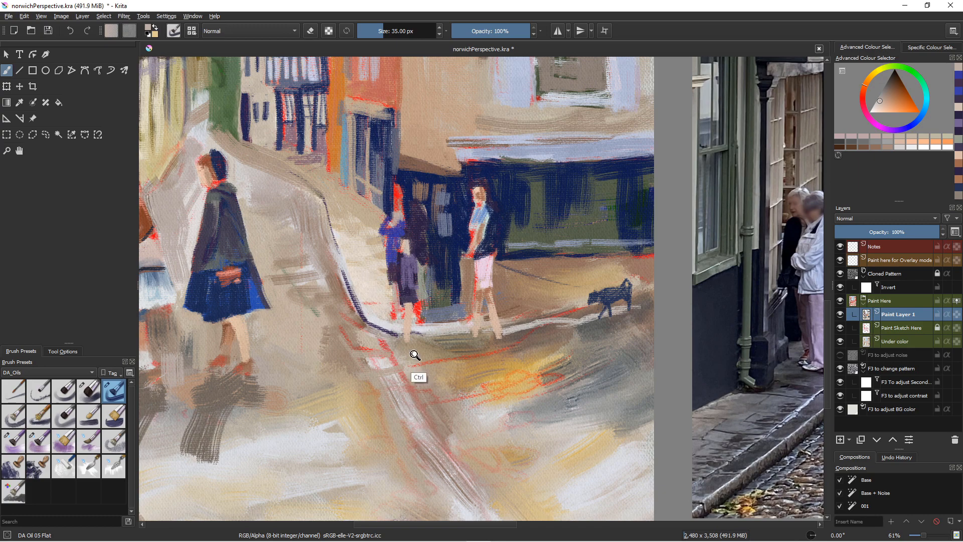
scroll(413, 362, "down", 5)
scroll(413, 361, "up", 1)
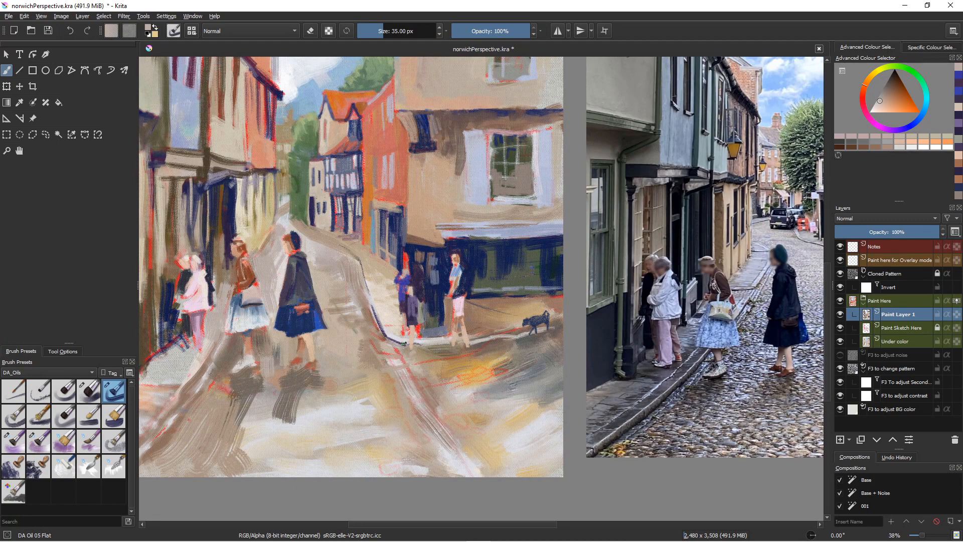
left_click(428, 340, "ctrl")
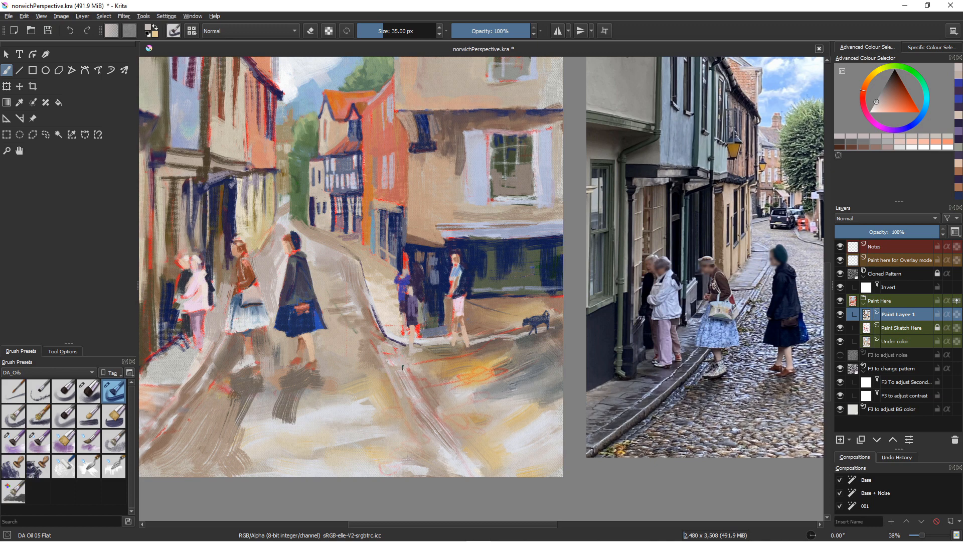
scroll(381, 376, "down", 2)
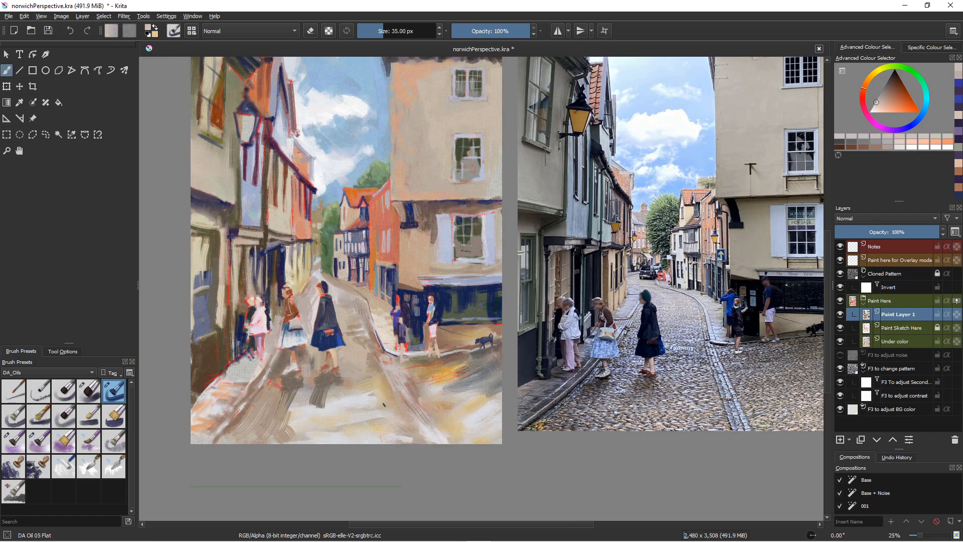
Step: Compare the whole painting with and without the red lines of the Paint Sketch Here layer
scroll(390, 373, "down", 1)
left_click_drag(390, 373, 417, 421)
scroll(417, 421, "up", 1)
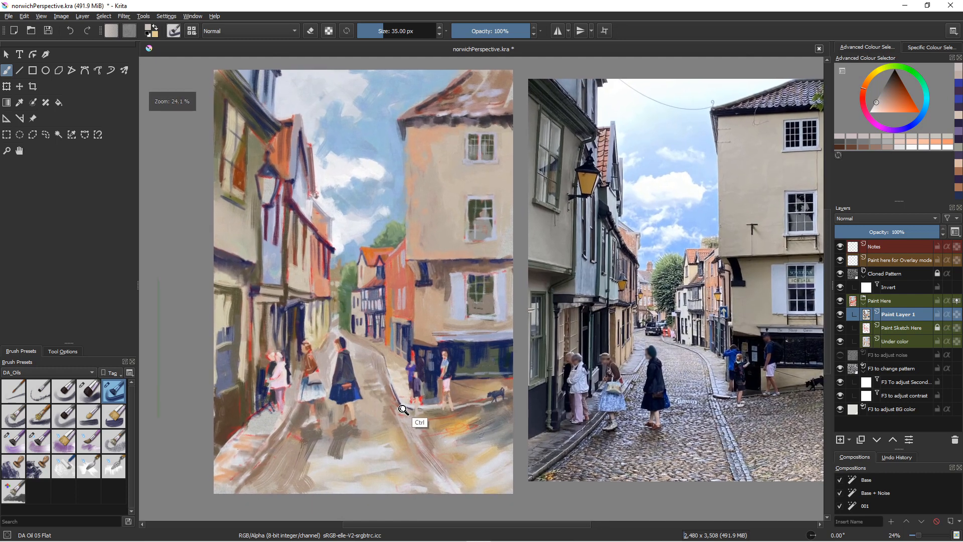
left_click(840, 328)
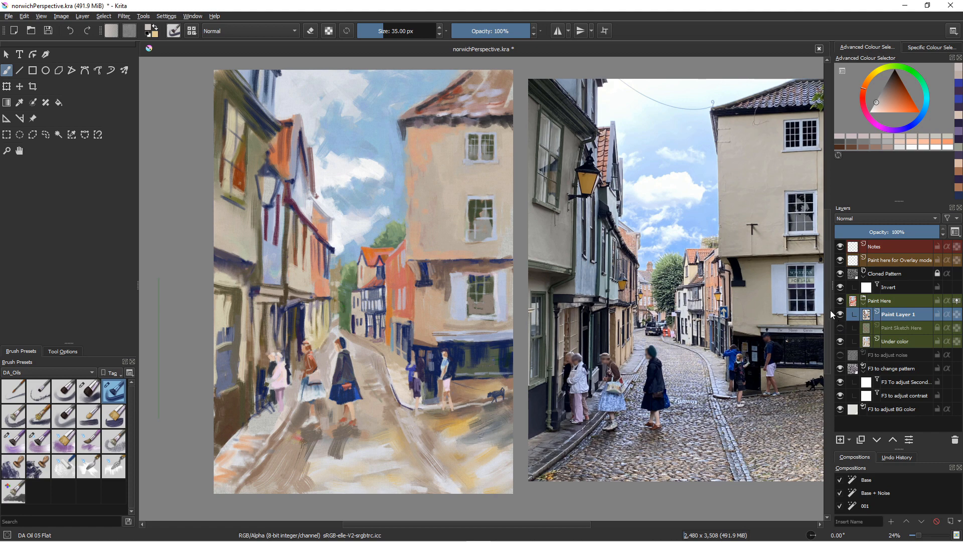
left_click(840, 329)
left_click(840, 328)
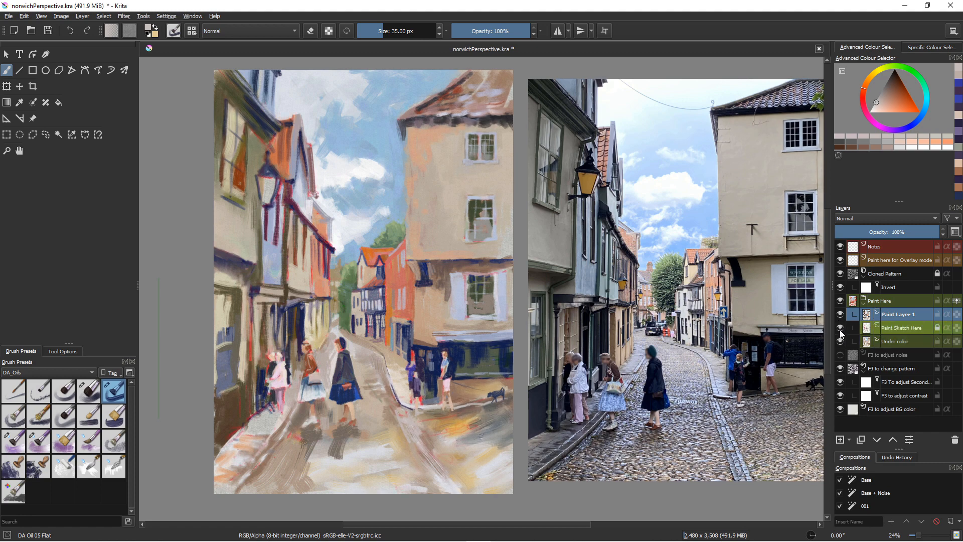
left_click(840, 328)
left_click(840, 328)
left_click(841, 332)
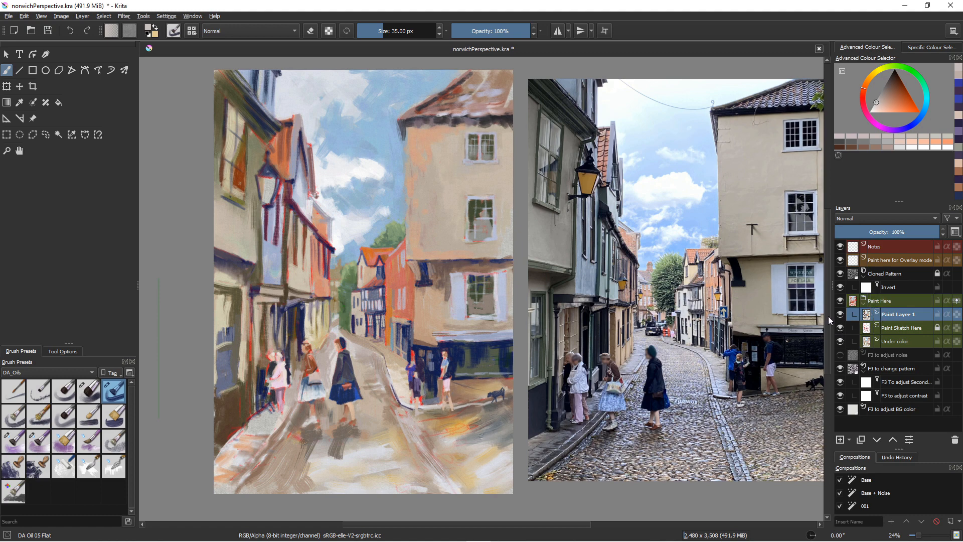
Step: Save compositions up to 005 and add a new paint layer in Multiply mode above Paint Layer 1
left_click(891, 523)
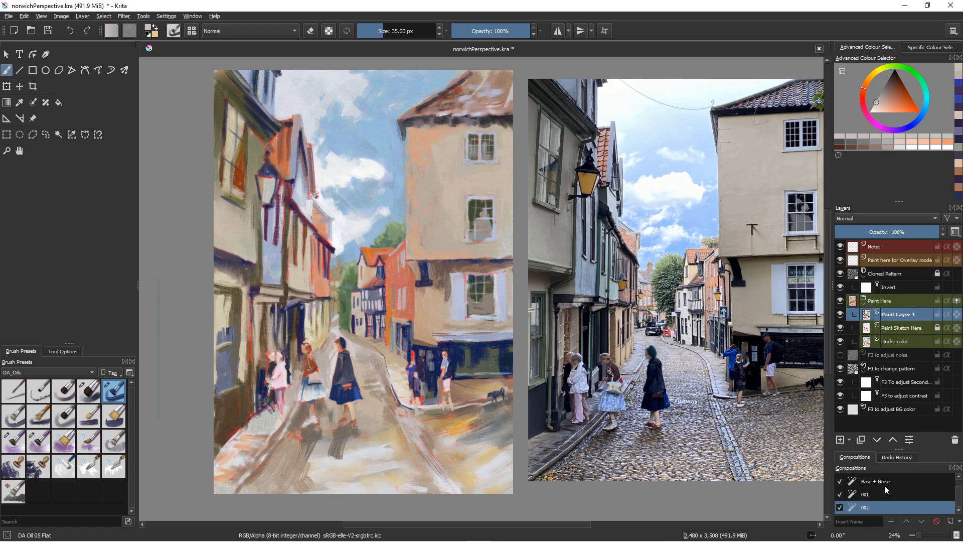
left_click(892, 523)
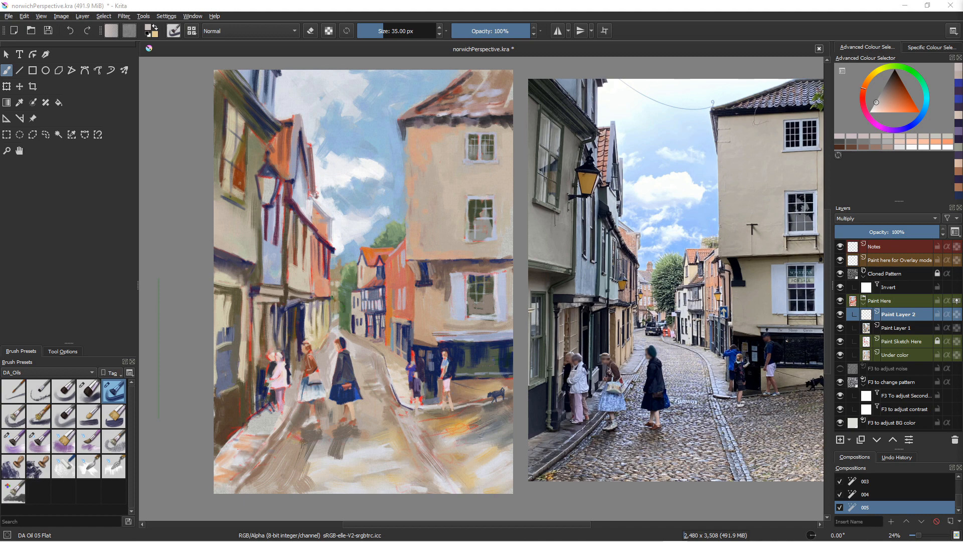
Step: Choose the DA Oil 11 Rake Wet brush and set its size to 188 px
key("bracketright")
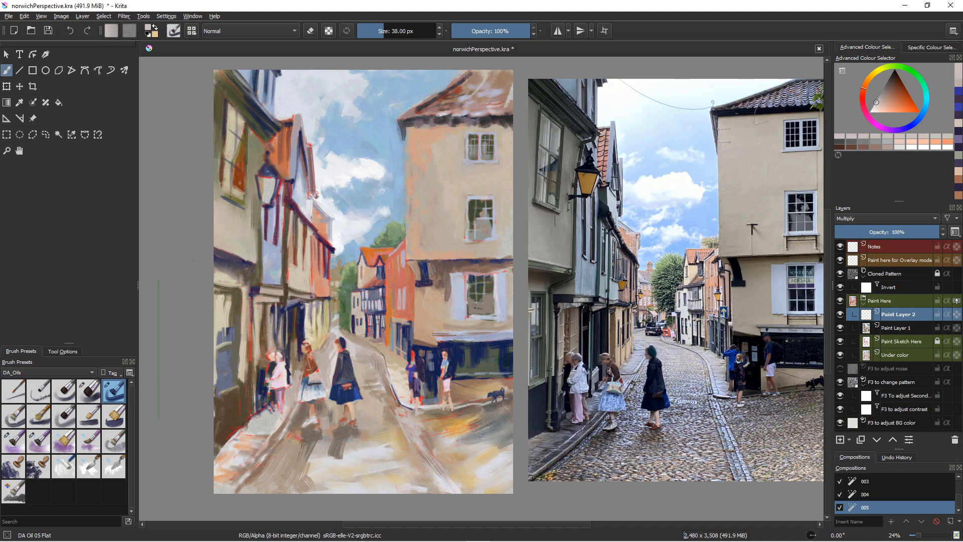
left_click(4, 467)
left_click(11, 446)
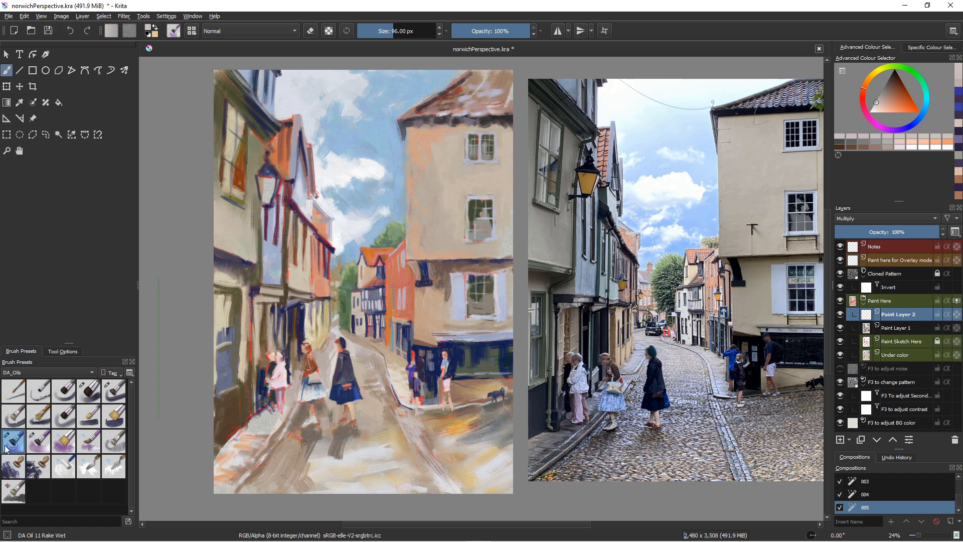
key("bracketright")
key("bracketright")
key("bracketright")
key("bracketright")
key("bracketright")
key("bracketright")
key("bracketright")
key("bracketright")
key("bracketright")
key("bracketright")
key("bracketright")
key("bracketright")
key("bracketright")
key("bracketright")
key("bracketright")
key("bracketright")
key("bracketright")
key("bracketleft")
key("bracketleft")
Step: Mix an orange-brown and glaze a shadow beneath the overhanging upper floor of the large cream building
left_click(890, 91)
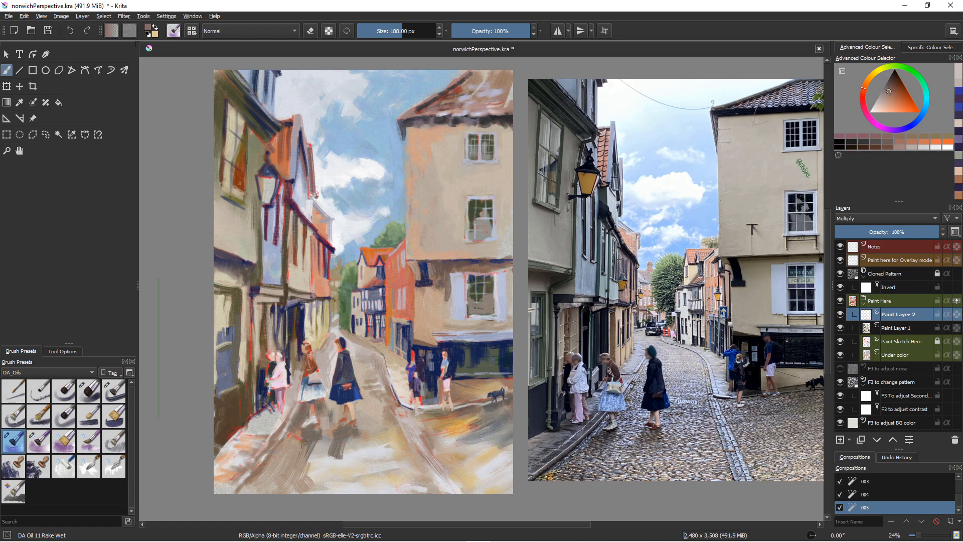
left_click(868, 81)
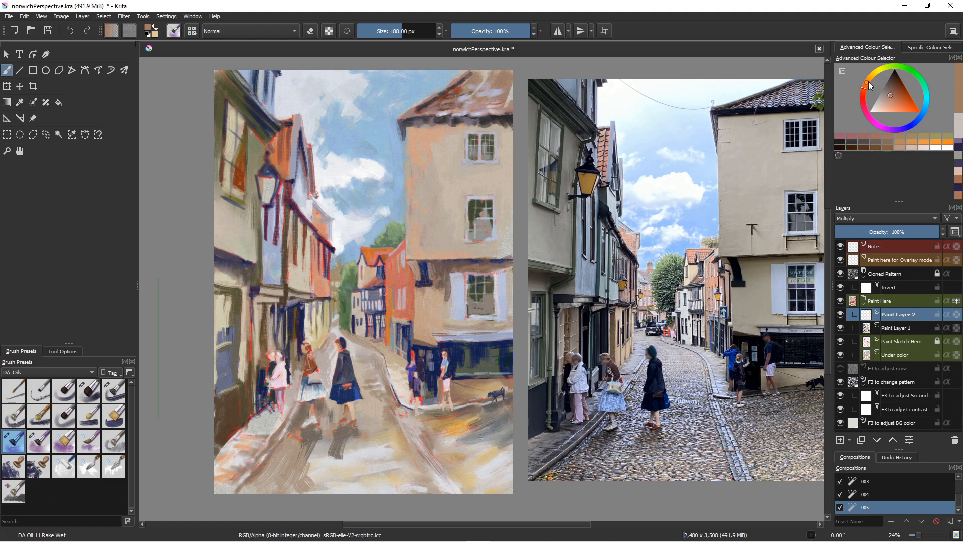
left_click(894, 96)
left_click_drag(517, 267, 465, 265)
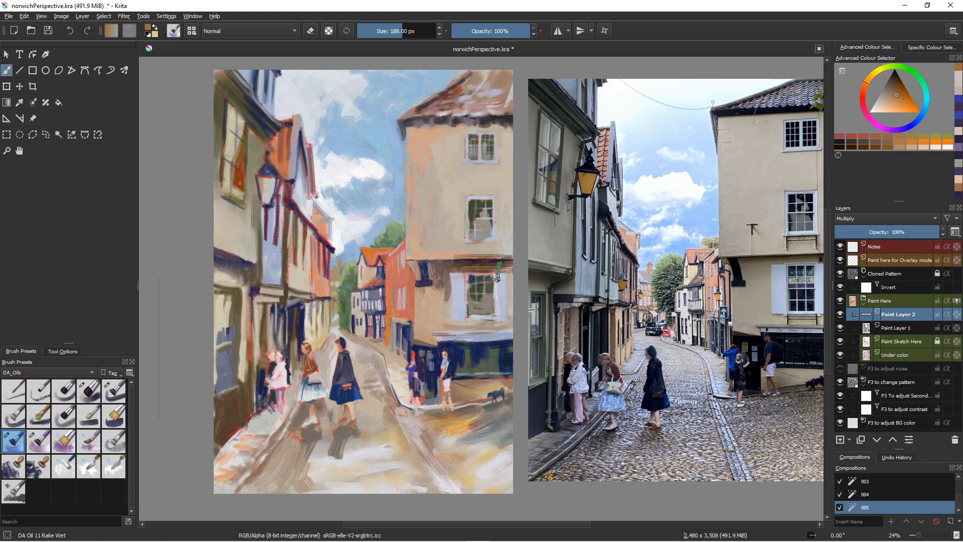
key("ctrl+z")
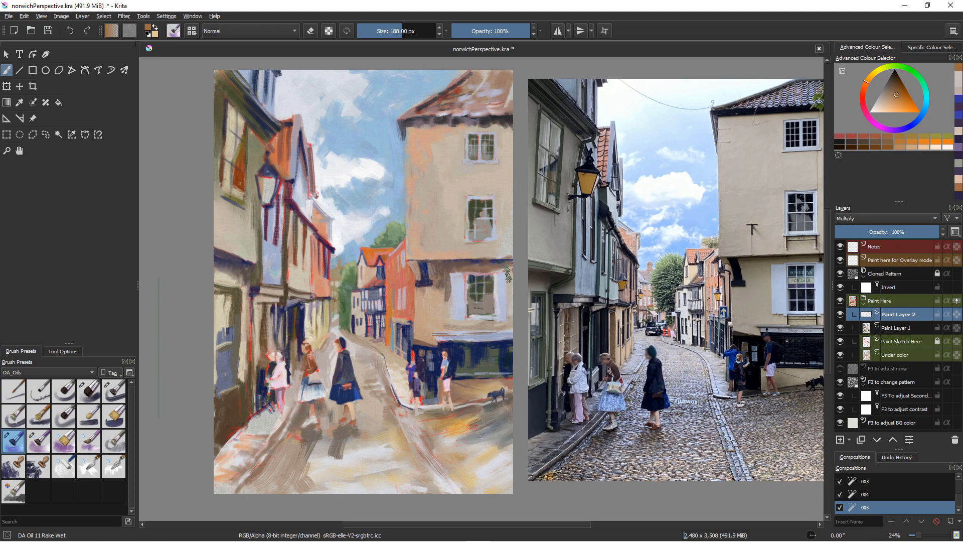
mouse_move(512, 272)
left_mouse_down()
mouse_move(461, 269)
mouse_move(519, 267)
mouse_move(413, 265)
mouse_move(428, 287)
left_mouse_up()
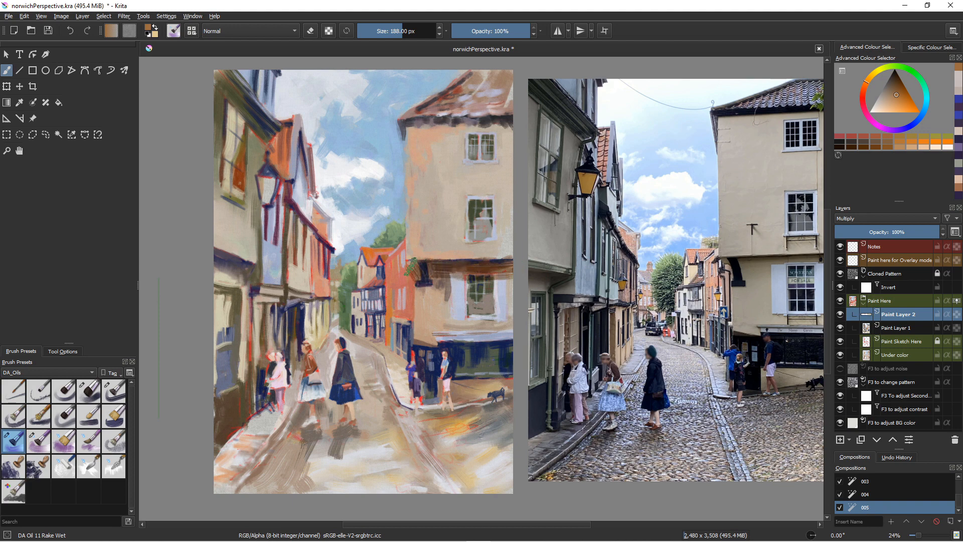
Step: Glaze the cream building's eaves, middle-floor window, street corner and roof with the same orange-brown
left_click_drag(510, 122, 444, 126)
mouse_move(441, 127)
left_mouse_down()
mouse_move(417, 128)
mouse_move(424, 145)
mouse_move(439, 129)
mouse_move(462, 150)
left_mouse_up()
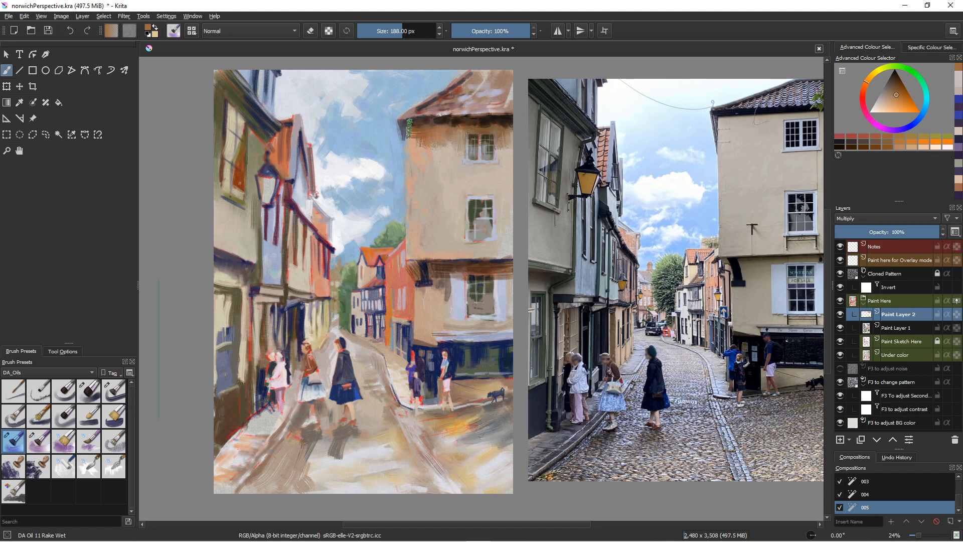
mouse_move(492, 203)
left_mouse_down()
mouse_move(473, 215)
mouse_move(464, 206)
mouse_move(469, 216)
left_mouse_up()
key("e")
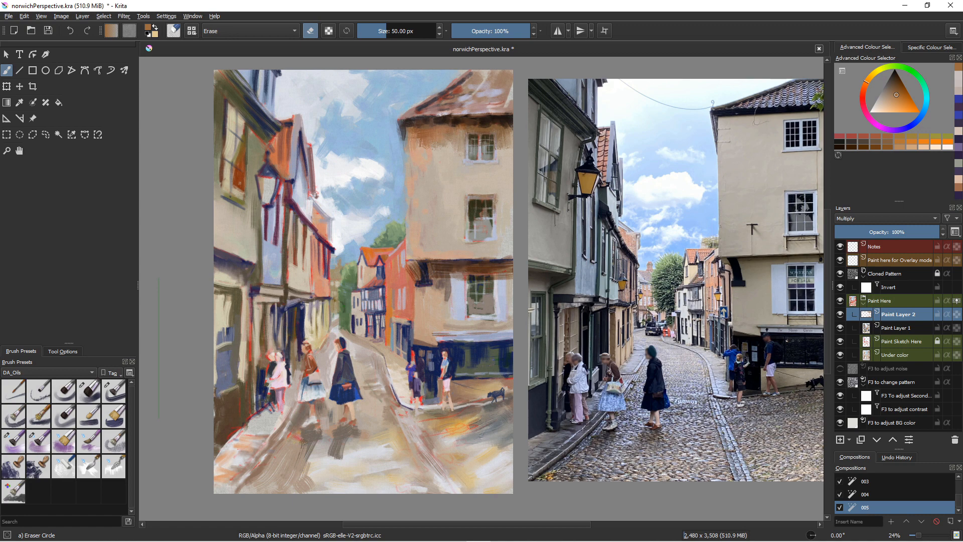
key("slash")
left_click_drag(402, 130, 405, 155)
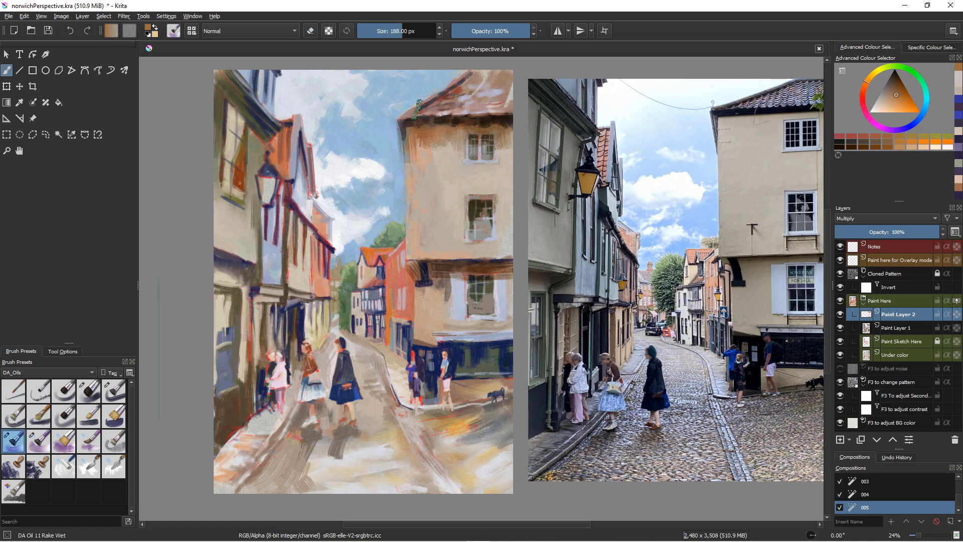
mouse_move(419, 105)
left_mouse_down()
mouse_move(488, 65)
mouse_move(459, 93)
mouse_move(484, 63)
mouse_move(428, 109)
mouse_move(510, 73)
mouse_move(490, 95)
left_mouse_up()
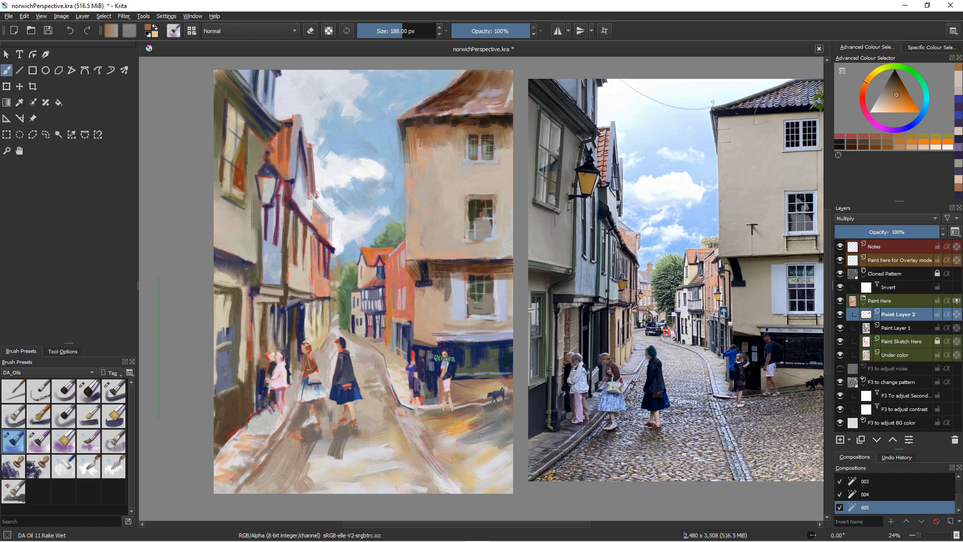
Step: Darken the shopfront and the figures standing before it with the orange-brown glaze
mouse_move(505, 360)
left_mouse_down()
mouse_move(501, 341)
mouse_move(509, 339)
mouse_move(457, 345)
left_mouse_up()
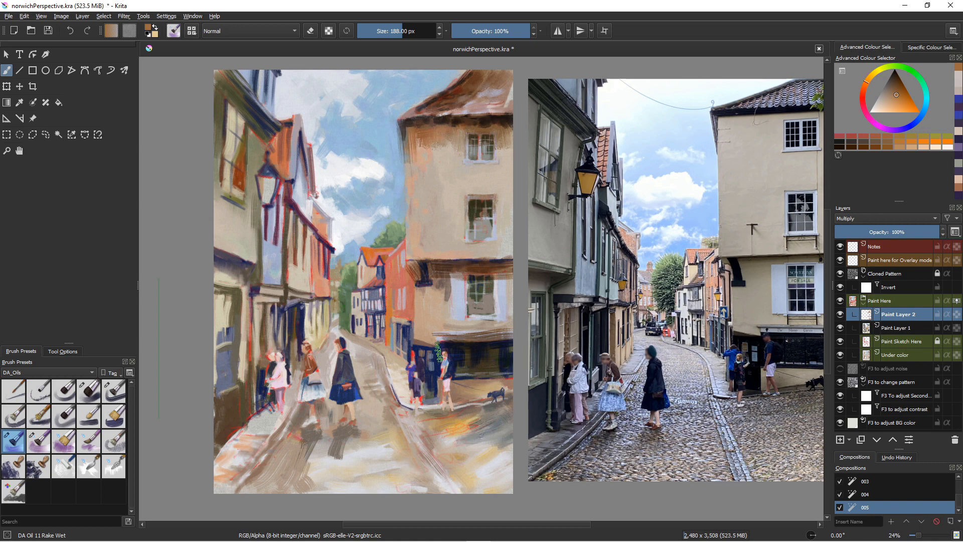
mouse_move(440, 352)
left_mouse_down()
mouse_move(459, 366)
mouse_move(422, 351)
mouse_move(443, 370)
mouse_move(446, 340)
mouse_move(428, 381)
mouse_move(428, 359)
mouse_move(427, 399)
mouse_move(427, 358)
mouse_move(429, 401)
mouse_move(416, 374)
mouse_move(421, 398)
left_mouse_up()
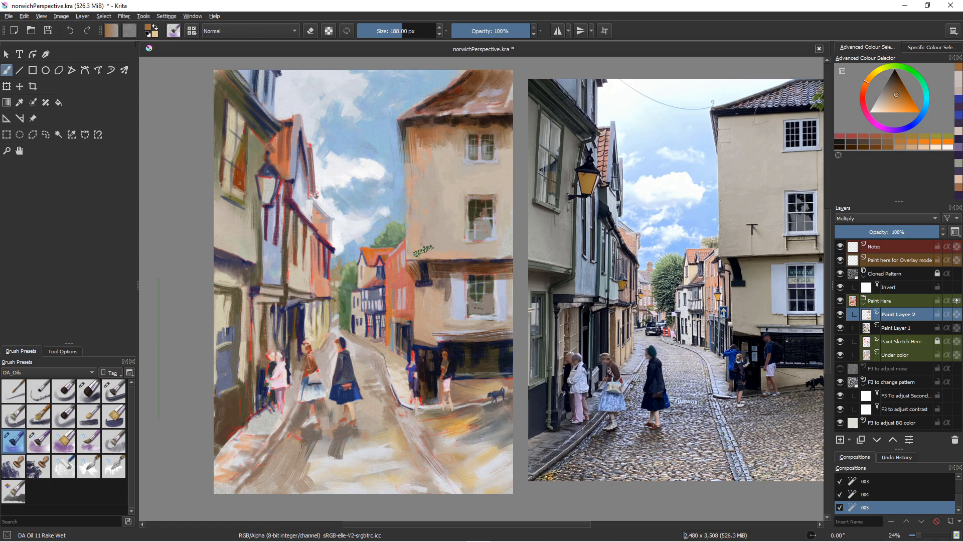
Step: Glaze the orange building's roofline and the timbered house behind it, reducing the brush to 176 px
key("]")
key("]")
key("]")
key("[")
key("[")
key("bracketleft")
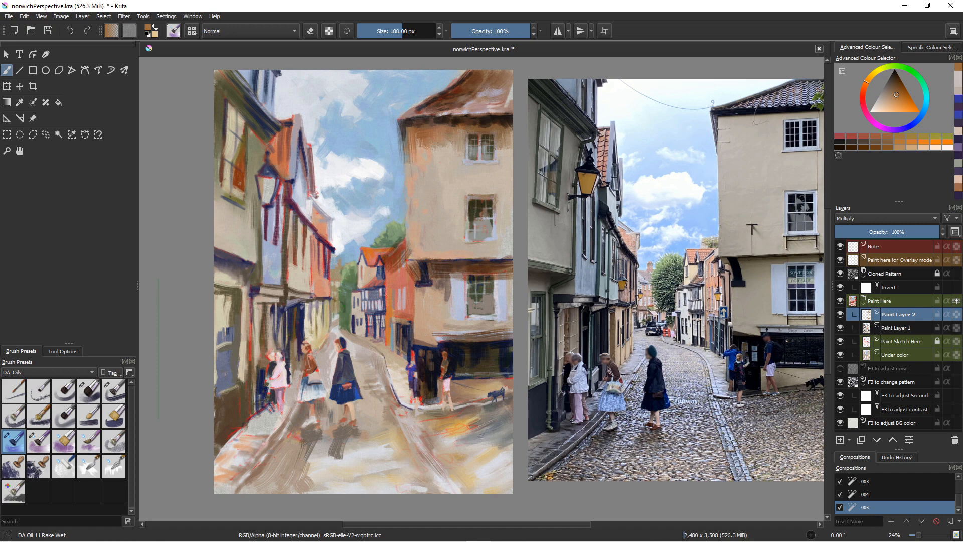
key("e")
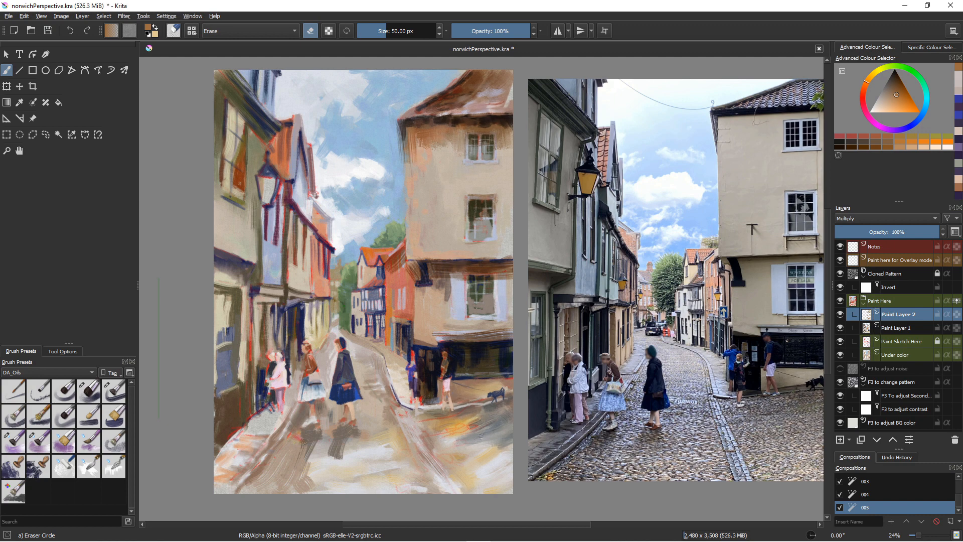
key("e")
left_click_drag(380, 278, 369, 286)
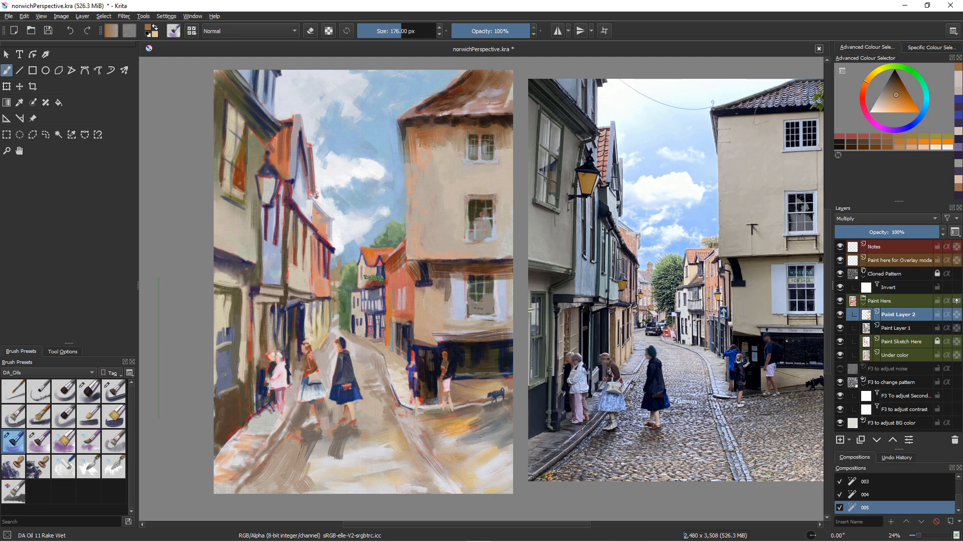
Step: Reduce the brush to 110 px and glaze the orange building's street-facing wall in orange-brown
key("[")
key("bracketleft")
key("bracketleft")
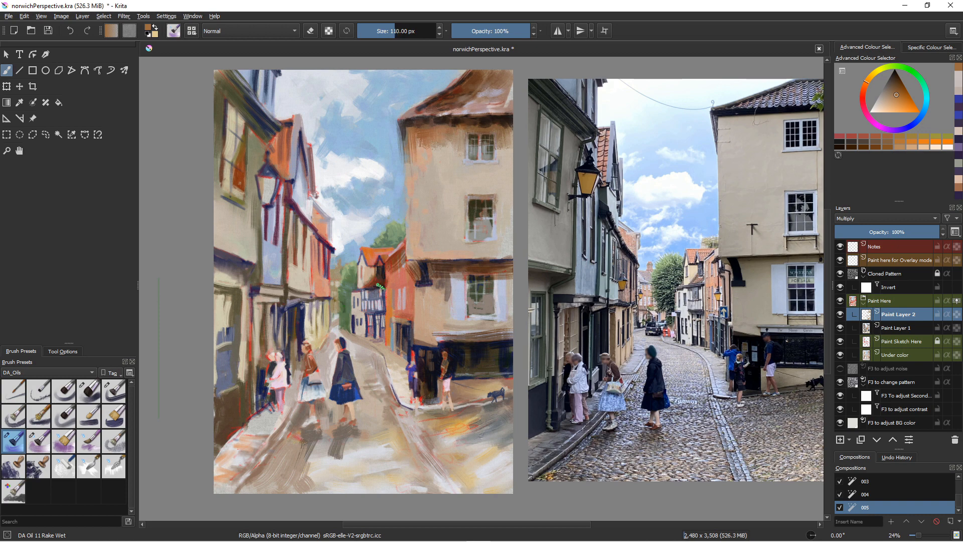
mouse_move(395, 264)
left_mouse_down()
mouse_move(383, 277)
mouse_move(406, 279)
mouse_move(412, 327)
left_mouse_up()
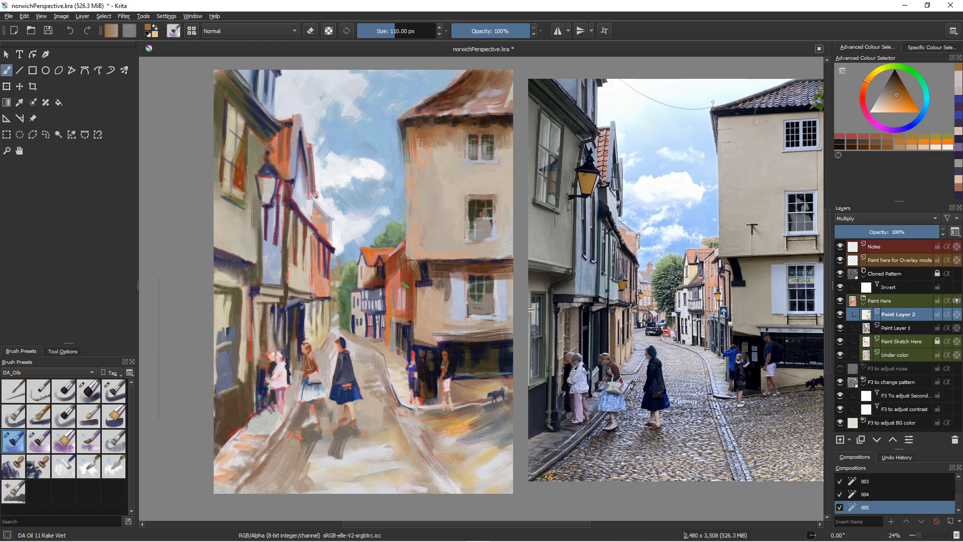
mouse_move(404, 284)
left_mouse_down()
mouse_move(402, 319)
mouse_move(398, 306)
left_mouse_up()
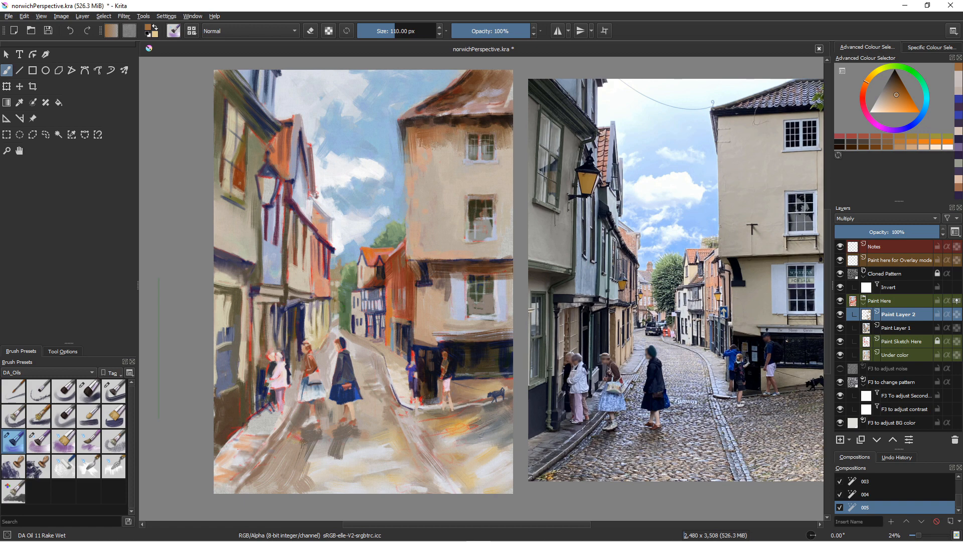
Step: Erase excess glaze around the orange building's wall and the timbered house with the 50 px Eraser Circle
key("e")
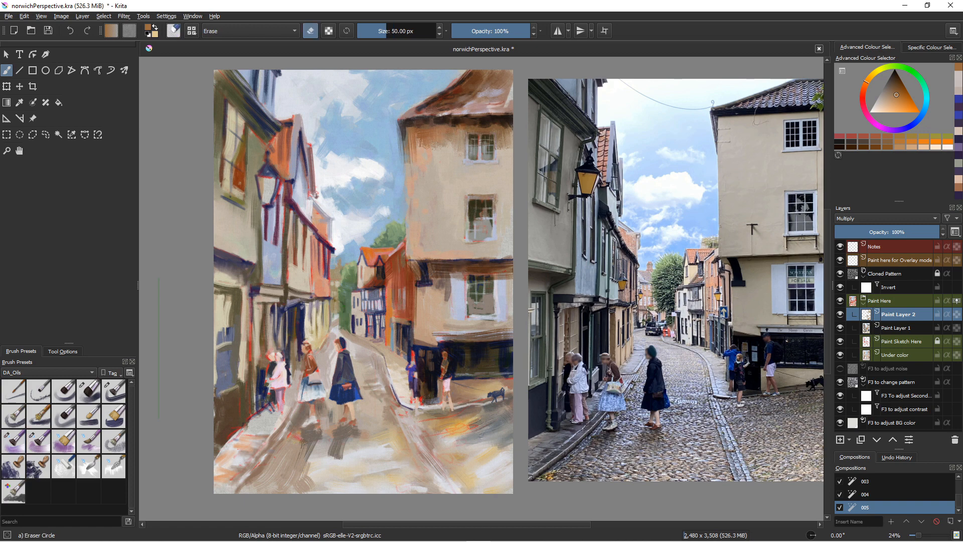
left_click_drag(417, 280, 419, 323)
mouse_move(384, 261)
left_mouse_down()
mouse_move(383, 286)
mouse_move(366, 281)
left_mouse_up()
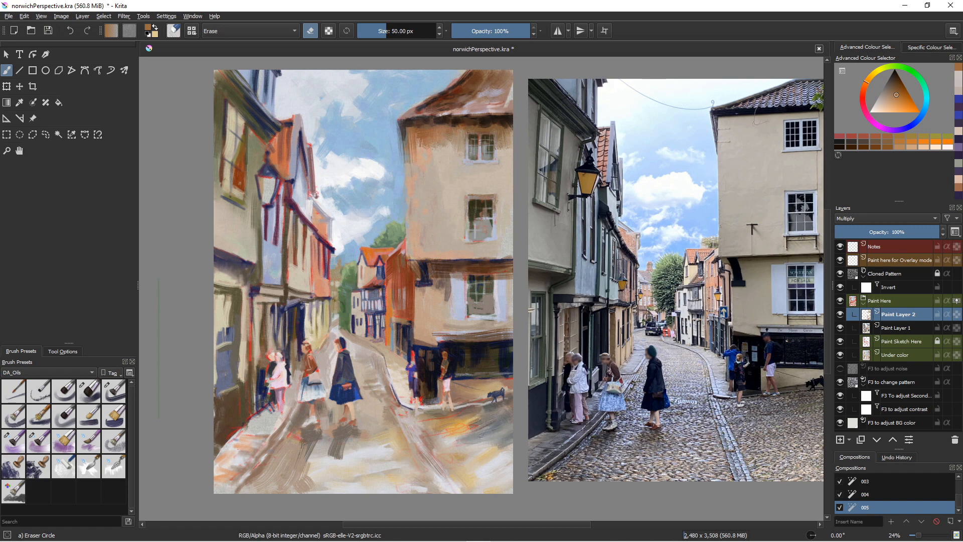
left_click(13, 442)
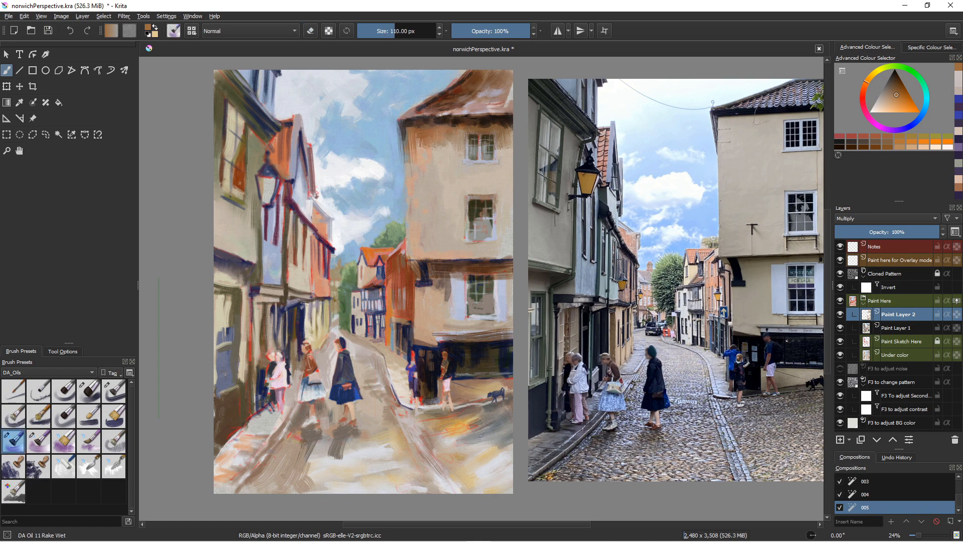
key("e")
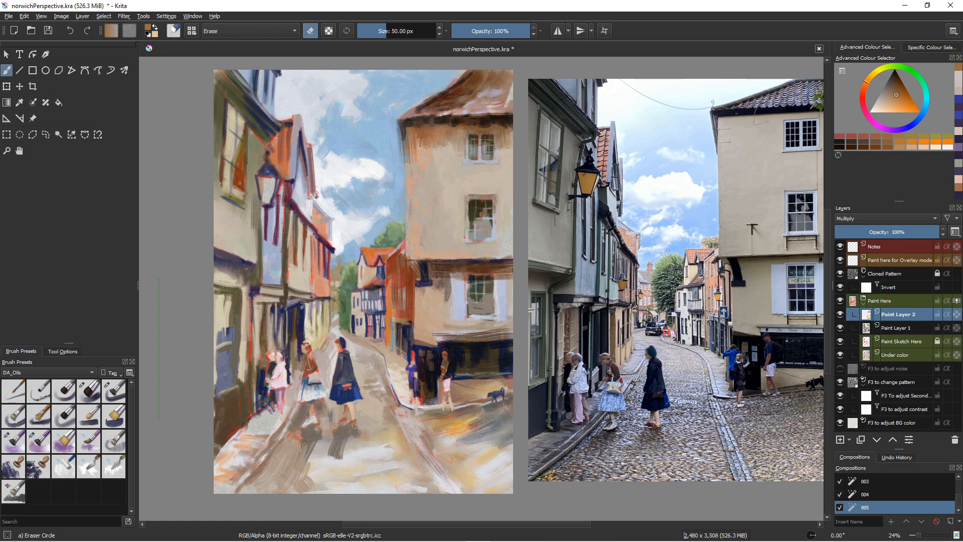
mouse_move(397, 250)
left_mouse_down()
mouse_move(391, 293)
mouse_move(400, 250)
mouse_move(403, 291)
left_mouse_up()
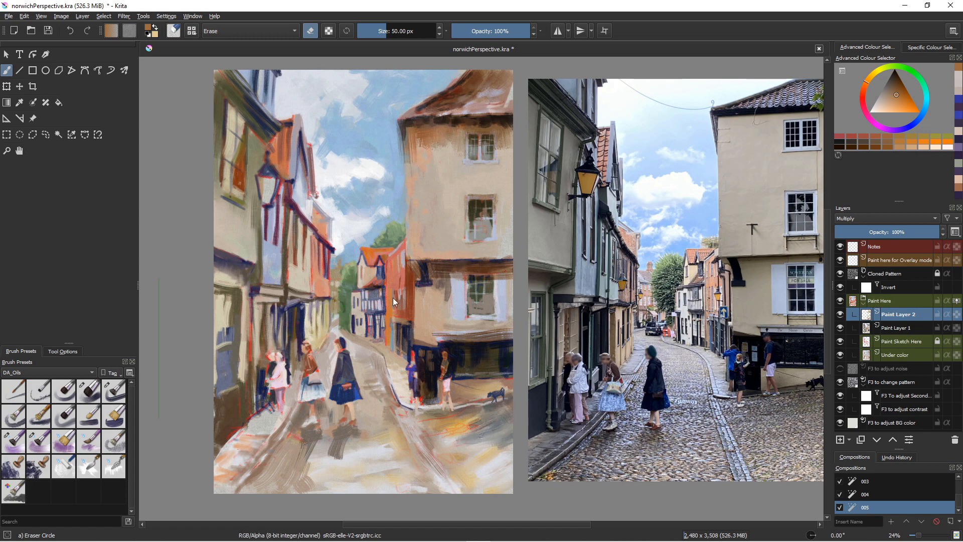
Step: Glaze the kerb line beside the road and the pavement near the dog in orange-brown at 110 px
key("slash")
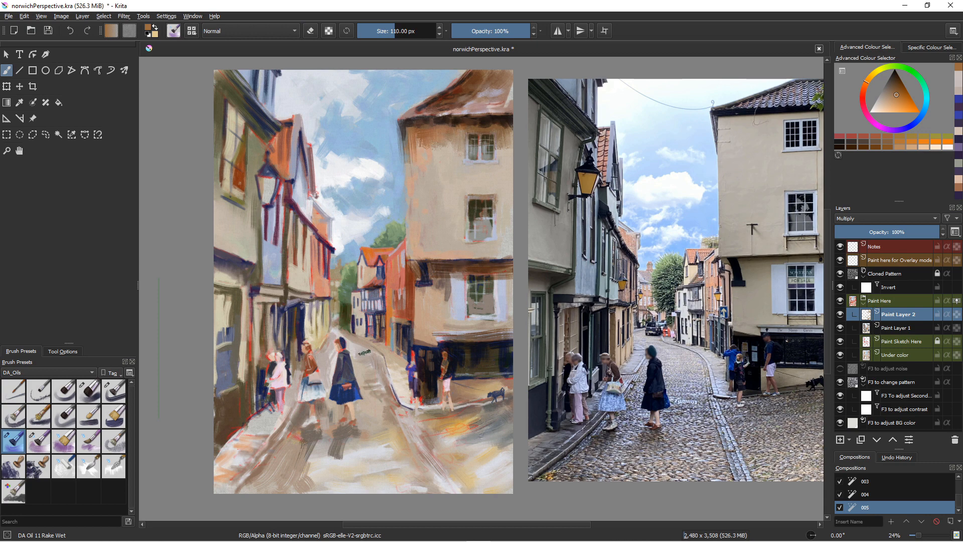
left_click_drag(384, 359, 395, 409)
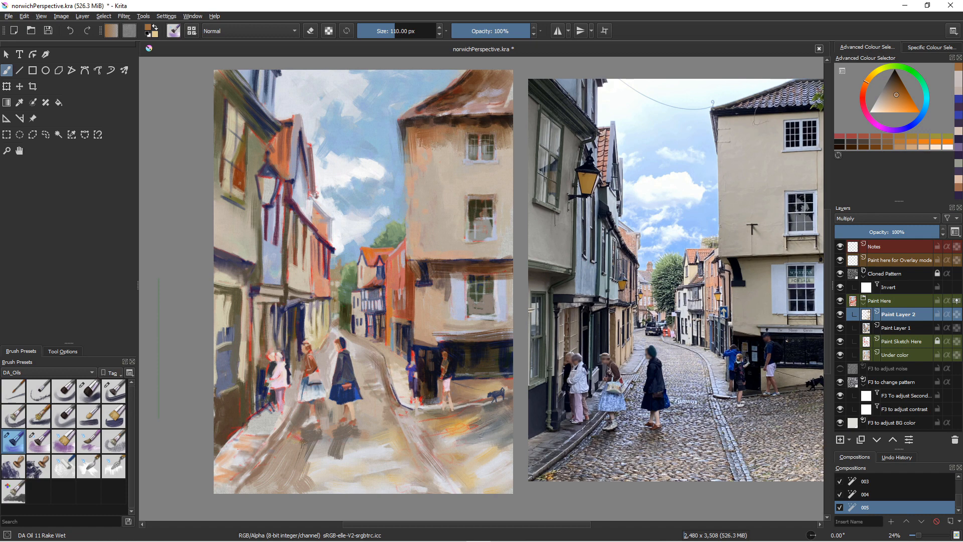
mouse_move(509, 383)
left_mouse_down()
mouse_move(489, 396)
mouse_move(470, 389)
left_mouse_up()
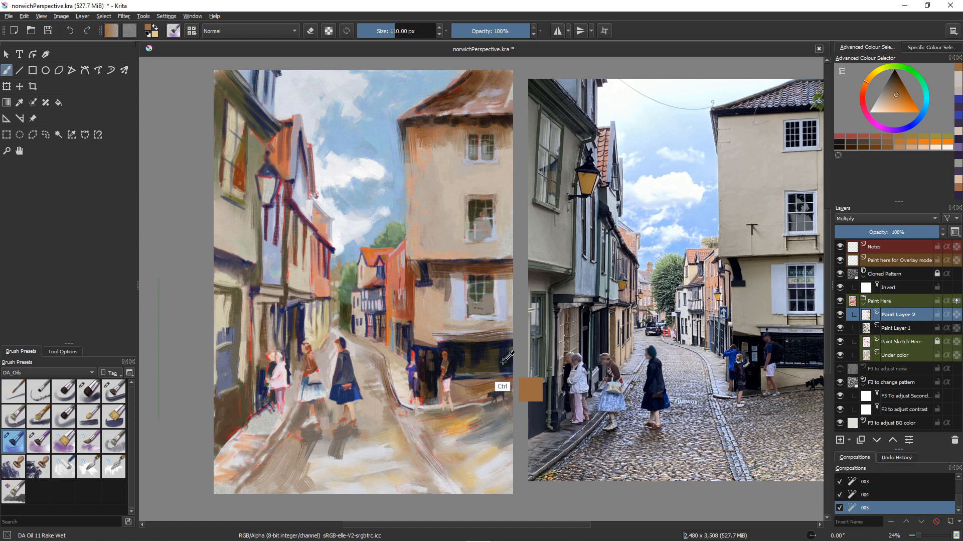
Step: Sample a dark blue near the dog and deepen the shopfront's base and the kerb by the standing figures
left_click(504, 386, "ctrl")
mouse_move(513, 377)
left_mouse_down()
mouse_move(452, 380)
mouse_move(511, 380)
left_mouse_up()
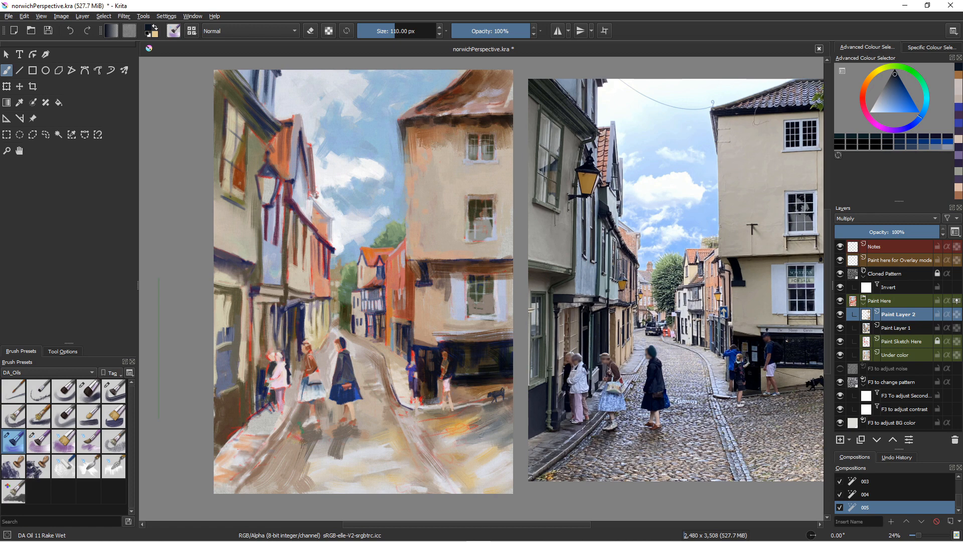
mouse_move(380, 392)
left_mouse_down()
mouse_move(410, 419)
mouse_move(406, 398)
left_mouse_up()
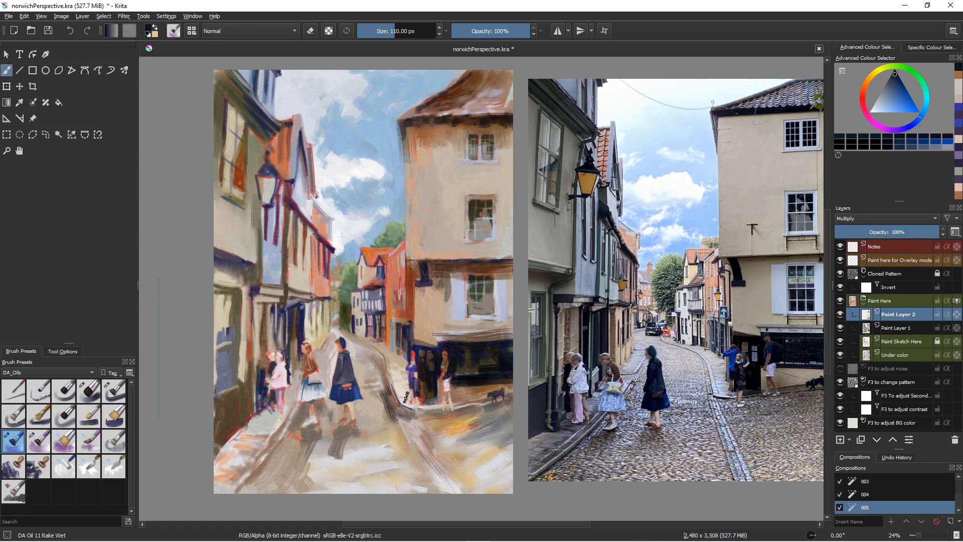
Step: Choose a muted orange-red and glaze the road between the kerb and the walking women, including their ground shadows
left_click(863, 92)
left_click(893, 97)
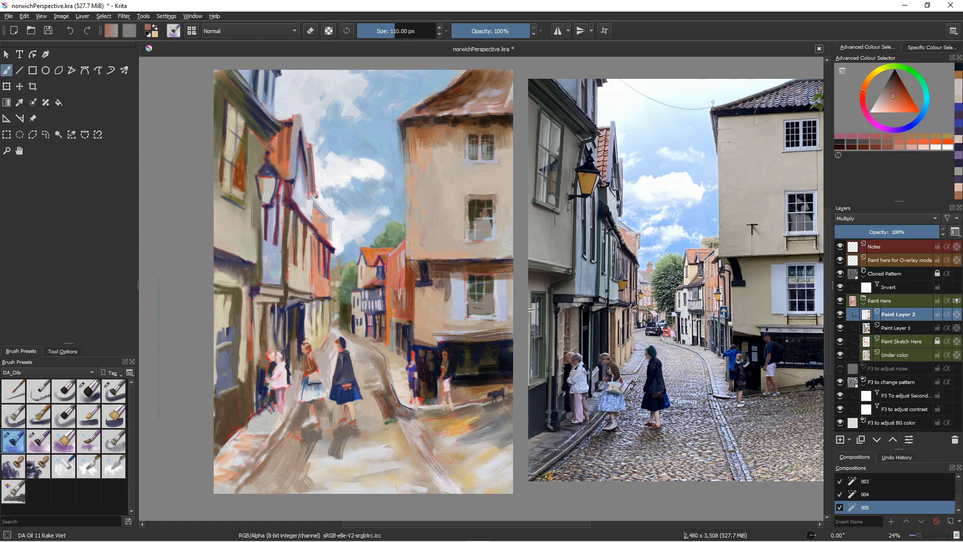
mouse_move(390, 424)
left_mouse_down()
mouse_move(380, 407)
mouse_move(422, 423)
left_mouse_up()
left_click(889, 103)
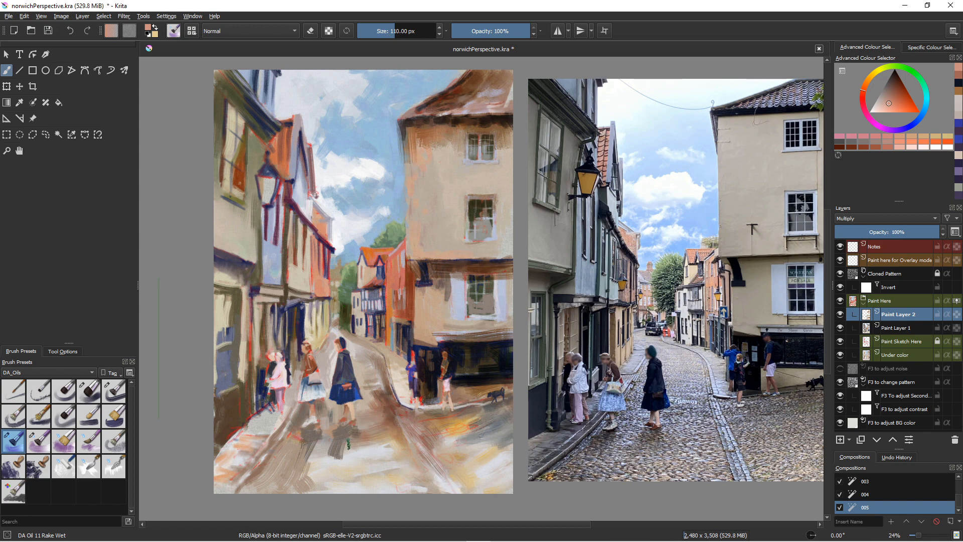
left_click_drag(322, 440, 347, 440)
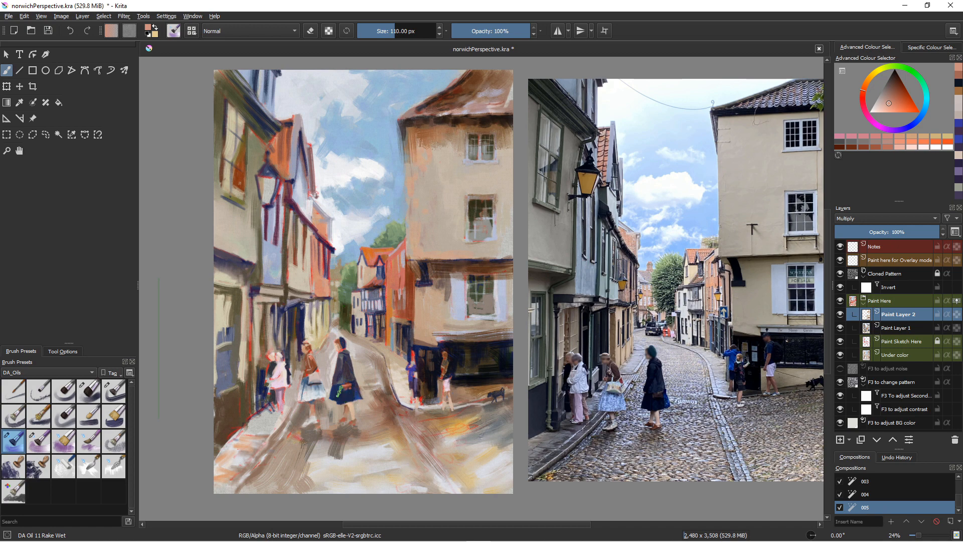
Step: Choose a blue-violet and glaze the blue-skirted woman, the pink-clad figures and the base of the near shopfront behind them
left_click(911, 124)
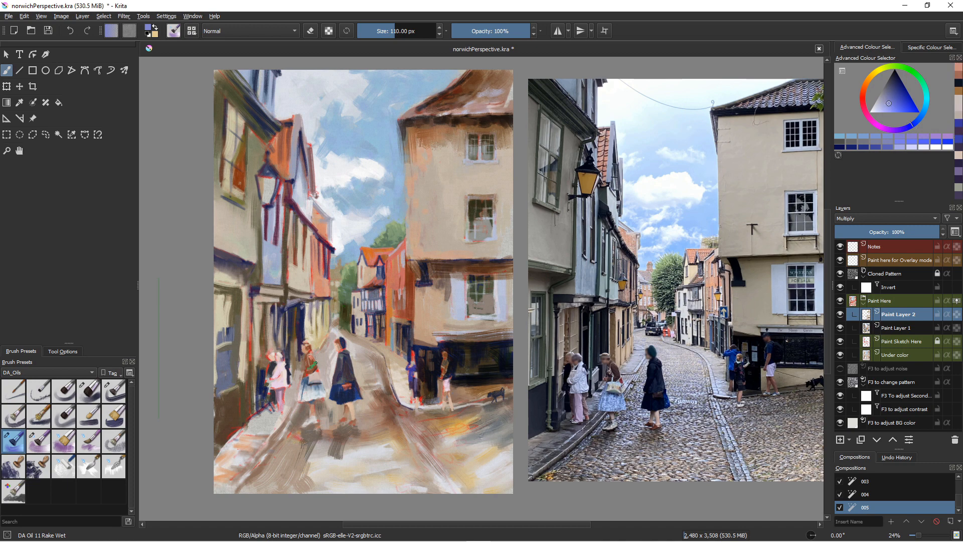
left_click_drag(311, 361, 314, 381)
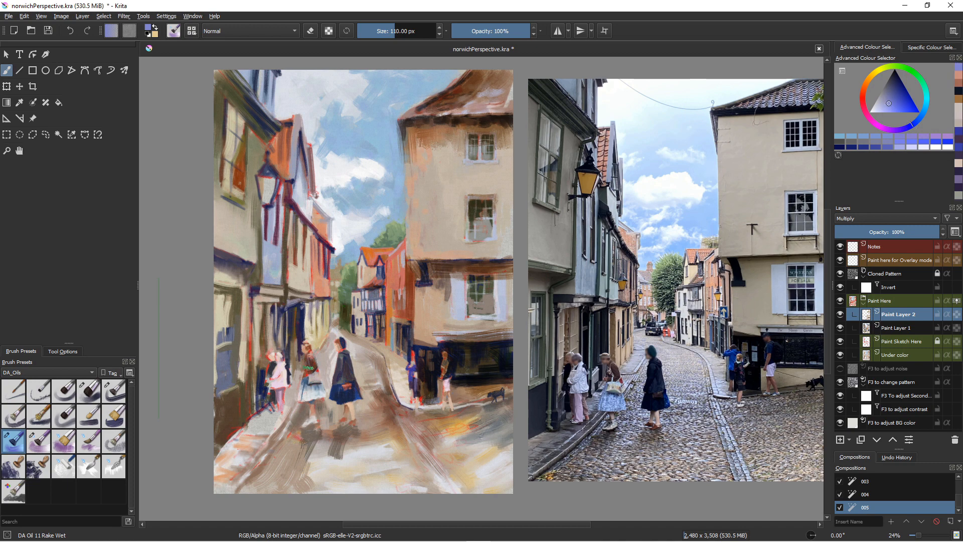
mouse_move(309, 370)
left_mouse_down()
mouse_move(304, 397)
mouse_move(307, 376)
mouse_move(303, 400)
mouse_move(281, 407)
left_mouse_up()
mouse_move(276, 367)
left_mouse_down()
mouse_move(275, 392)
mouse_move(271, 363)
mouse_move(272, 405)
mouse_move(272, 354)
mouse_move(266, 369)
mouse_move(250, 318)
mouse_move(233, 414)
left_mouse_up()
left_click_drag(233, 381, 215, 446)
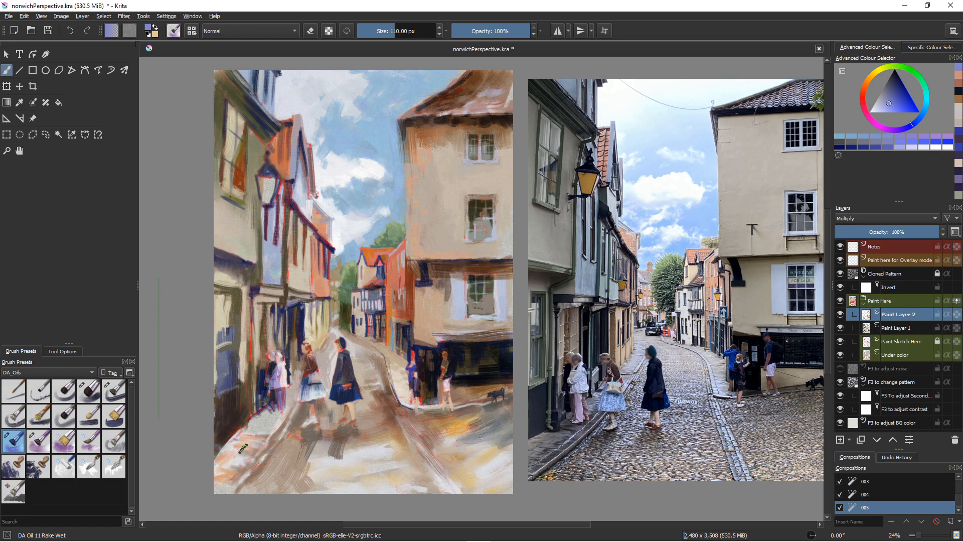
Step: Glaze the pavement and kerb below the near shopfront in blue-violet
left_click_drag(272, 436, 231, 492)
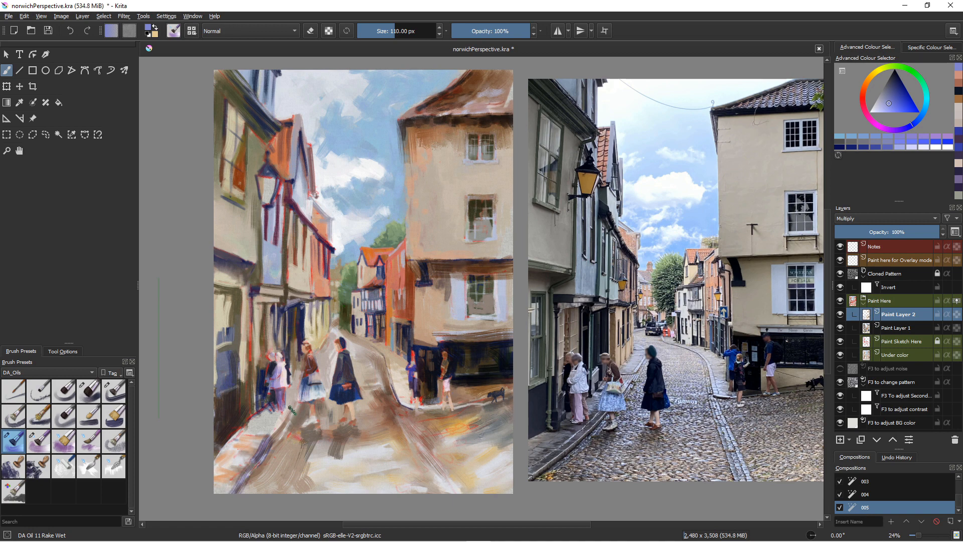
left_click_drag(293, 408, 273, 437)
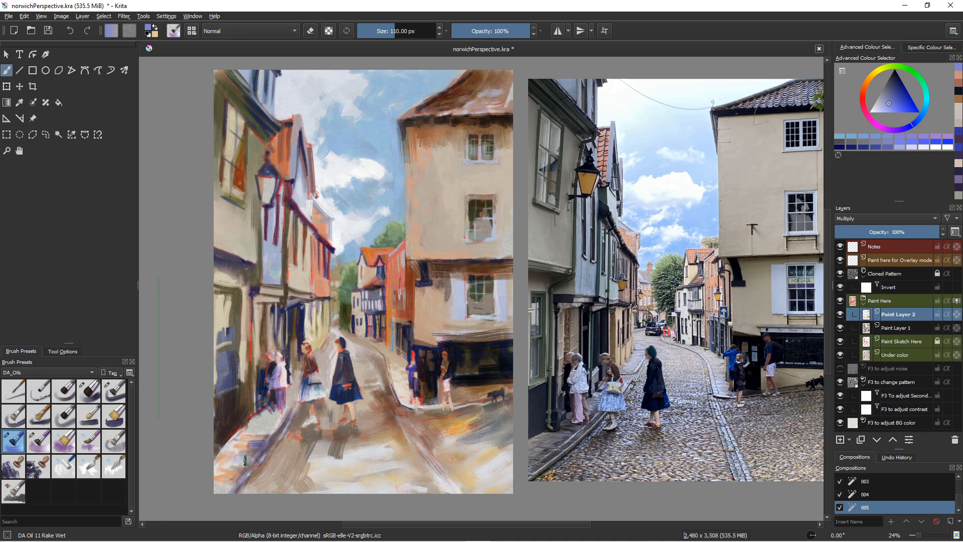
left_click_drag(230, 463, 245, 464)
mouse_move(265, 432)
left_mouse_down()
mouse_move(283, 406)
mouse_move(279, 424)
left_mouse_up()
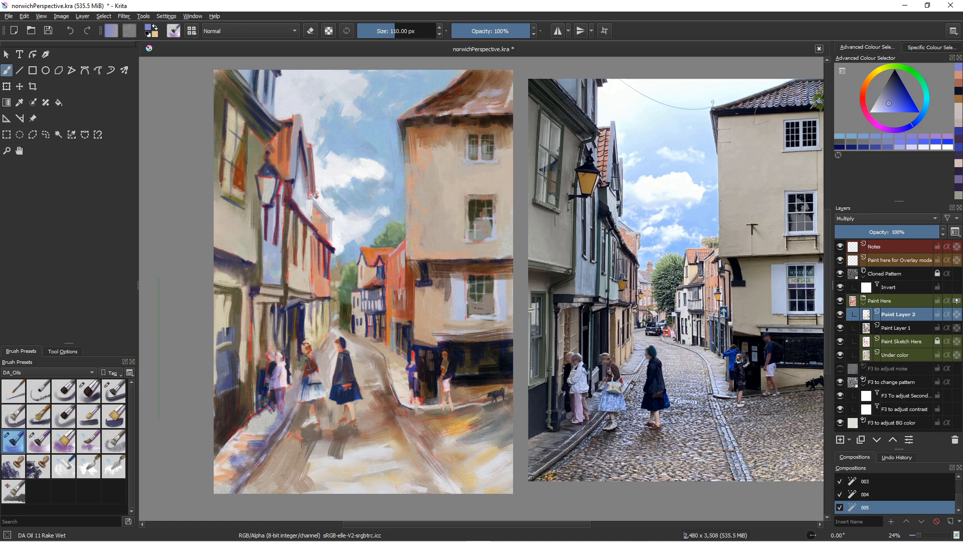
Step: Add blue-violet shadow glazes to the upper walls and gable of the timbered houses behind the street lamp
mouse_move(315, 235)
left_mouse_down()
mouse_move(315, 288)
mouse_move(323, 288)
mouse_move(303, 270)
left_mouse_up()
mouse_move(303, 220)
left_mouse_down()
mouse_move(296, 261)
mouse_move(286, 263)
left_mouse_up()
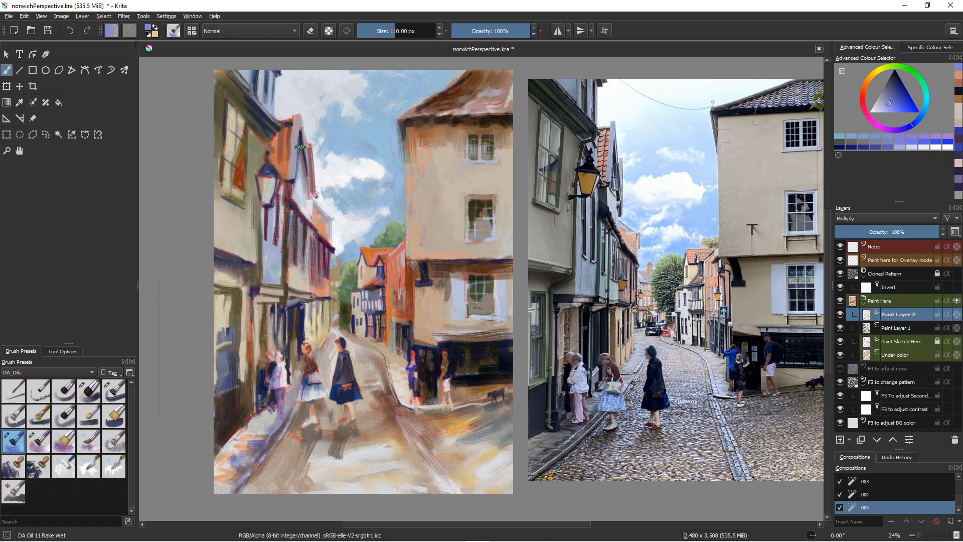
mouse_move(301, 147)
left_mouse_down()
mouse_move(312, 196)
mouse_move(301, 168)
mouse_move(282, 194)
left_mouse_up()
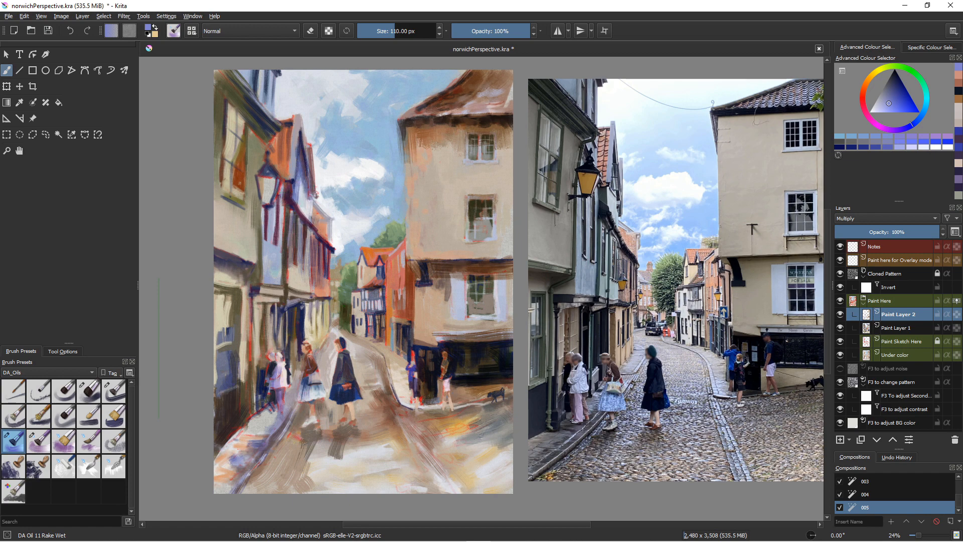
Step: Erase excess glaze from the timbered houses' upper walls with the 50 px Eraser Circle
key("e")
left_click_drag(321, 252, 319, 285)
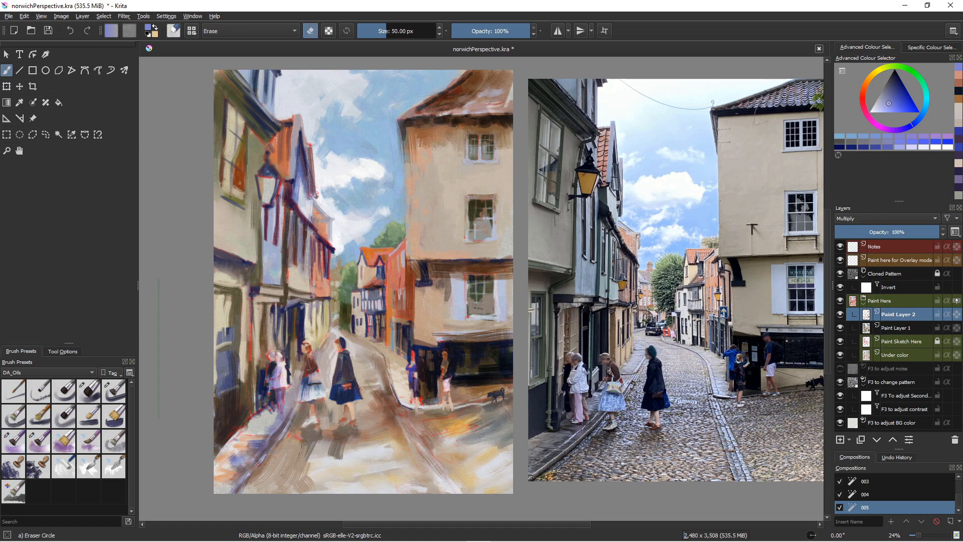
left_click_drag(305, 230, 304, 277)
left_click_drag(301, 222, 301, 273)
left_click_drag(294, 234, 293, 271)
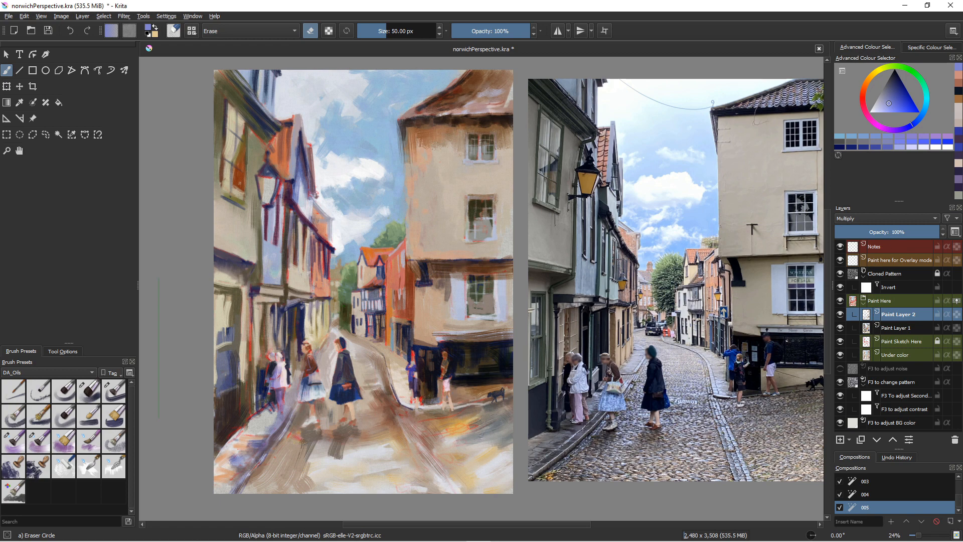
Step: Return to the 110 px DA Oil 11 Rake Wet brush and glaze the near green building's wall and shopfront in blue-violet
key("slash")
mouse_move(254, 112)
left_mouse_down()
mouse_move(264, 142)
mouse_move(248, 206)
mouse_move(262, 221)
mouse_move(253, 252)
left_mouse_up()
mouse_move(250, 124)
left_mouse_down()
mouse_move(211, 159)
mouse_move(212, 185)
left_mouse_up()
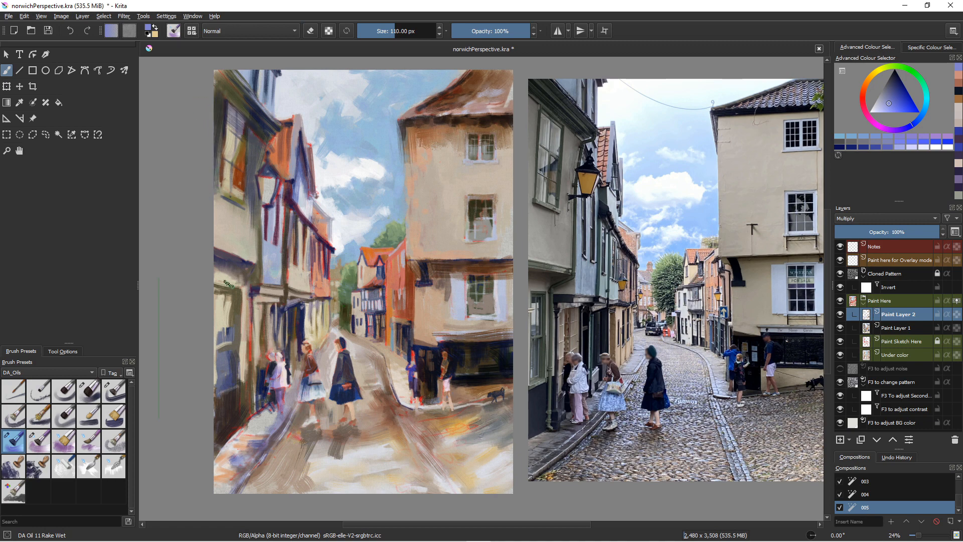
mouse_move(255, 287)
left_mouse_down()
mouse_move(209, 263)
mouse_move(251, 269)
left_mouse_up()
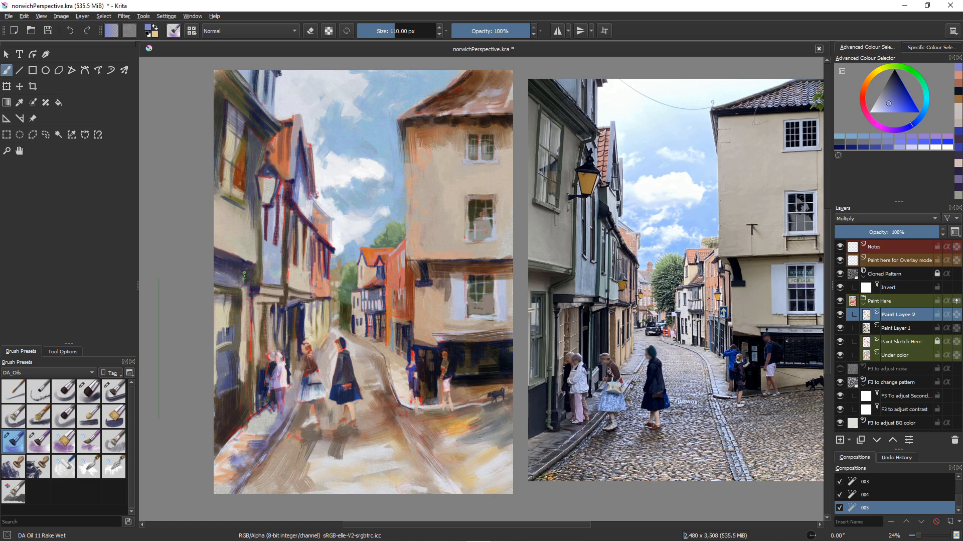
left_click_drag(241, 279, 218, 385)
left_click_drag(222, 341, 217, 397)
left_click_drag(218, 322, 215, 263)
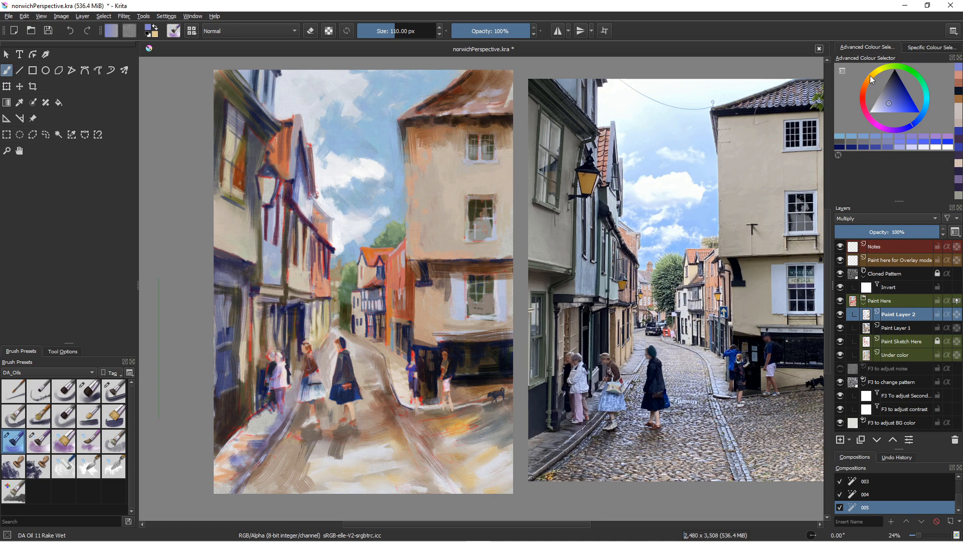
Step: Glaze the foreground cobbles and road in muted orange, adding yellow ochre strokes over them
left_click(864, 87)
left_click(879, 107)
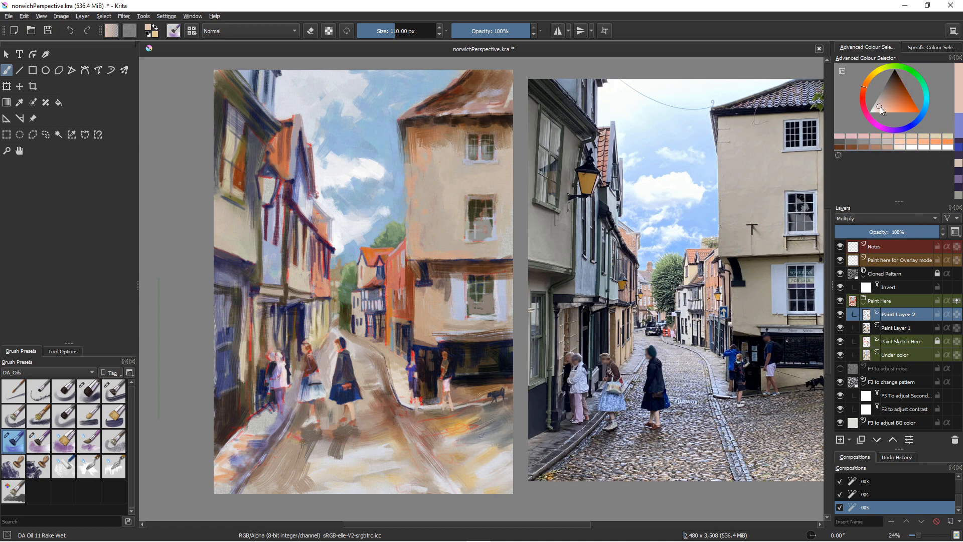
left_click(889, 105)
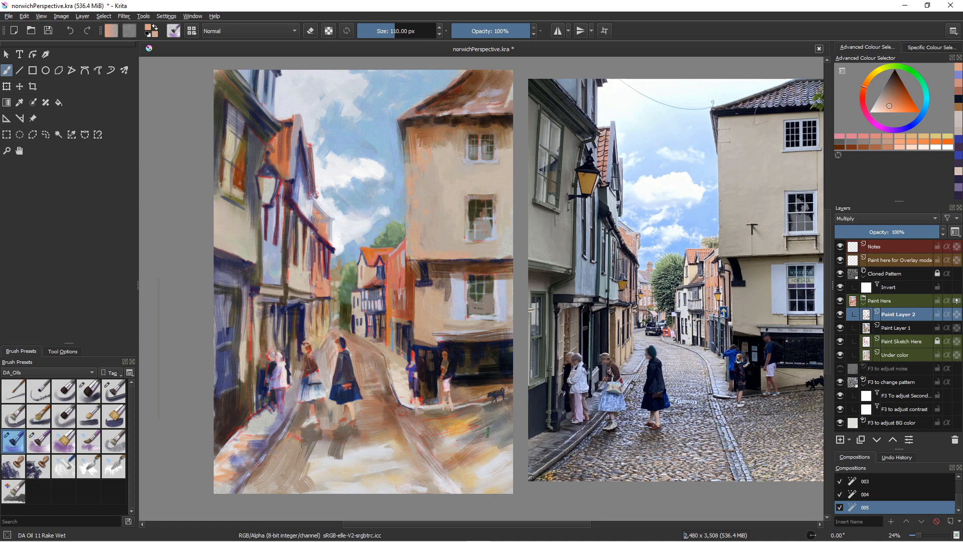
mouse_move(471, 441)
left_mouse_down()
mouse_move(428, 446)
mouse_move(470, 429)
mouse_move(453, 432)
mouse_move(458, 425)
mouse_move(419, 444)
left_mouse_up()
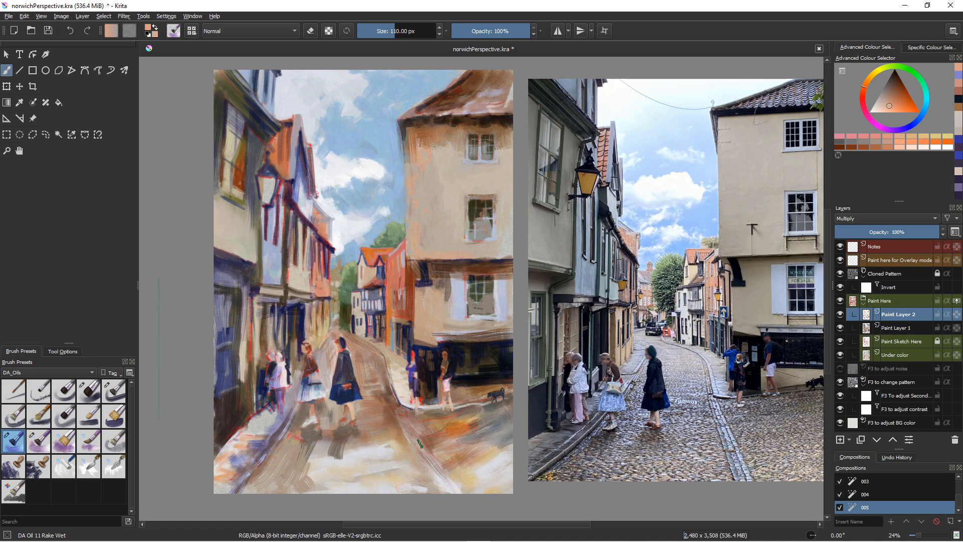
left_click_drag(507, 450, 471, 477)
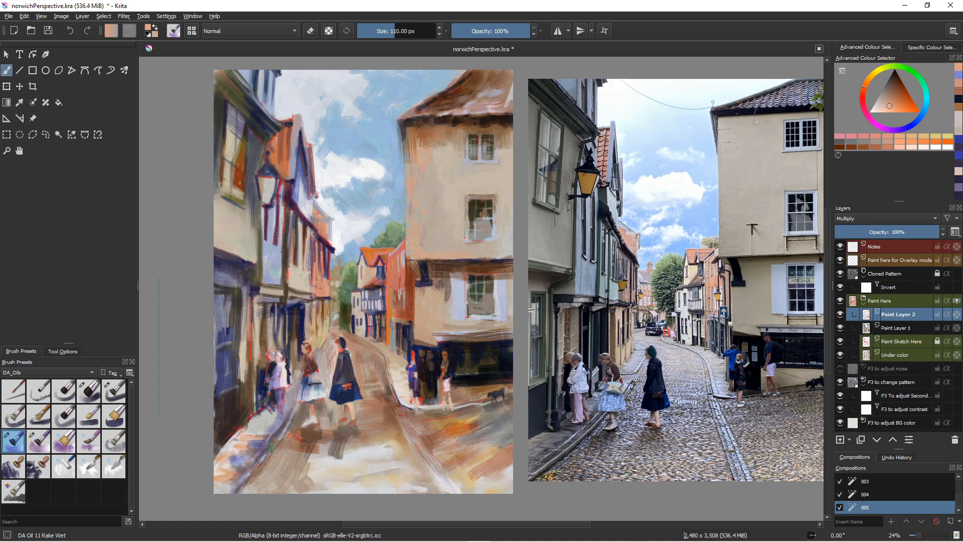
right_click(266, 489)
left_click(183, 450)
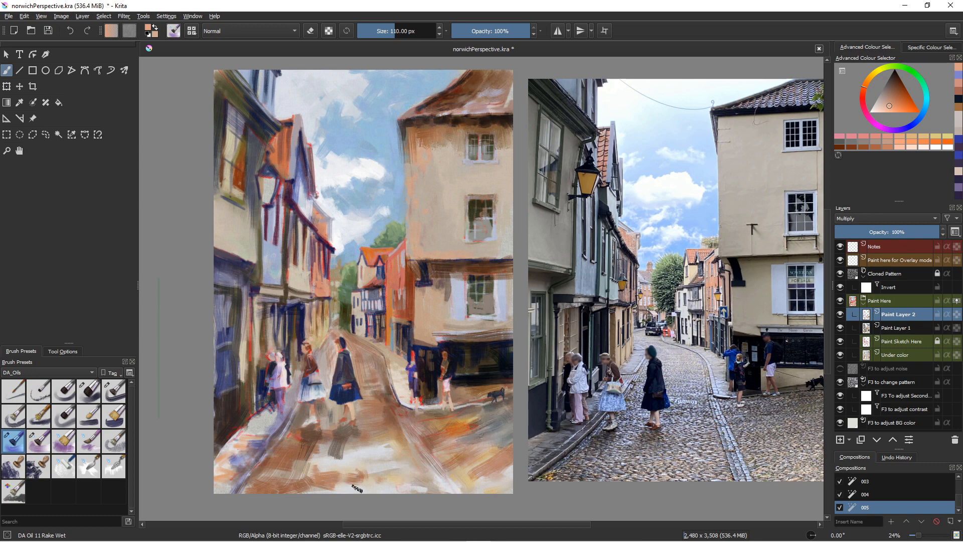
left_click(871, 74)
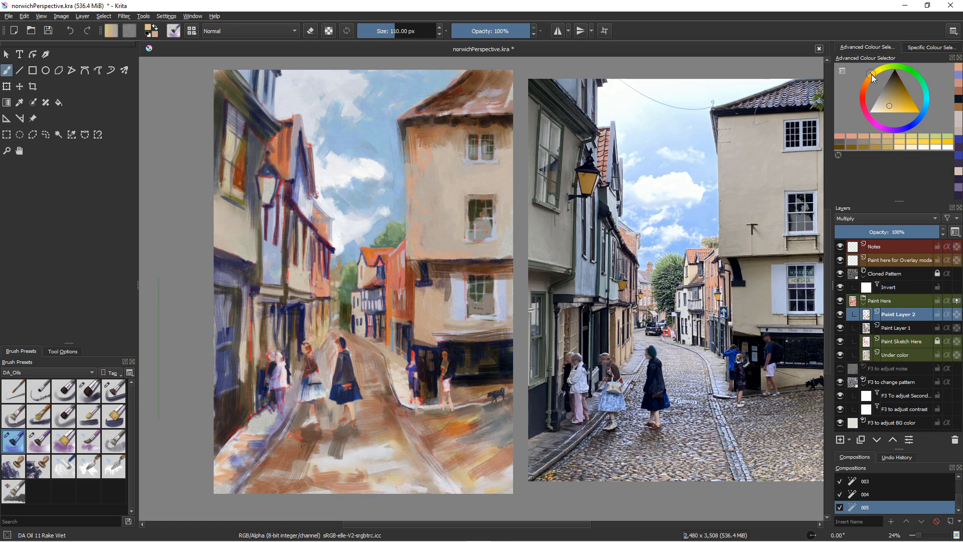
left_click(901, 102)
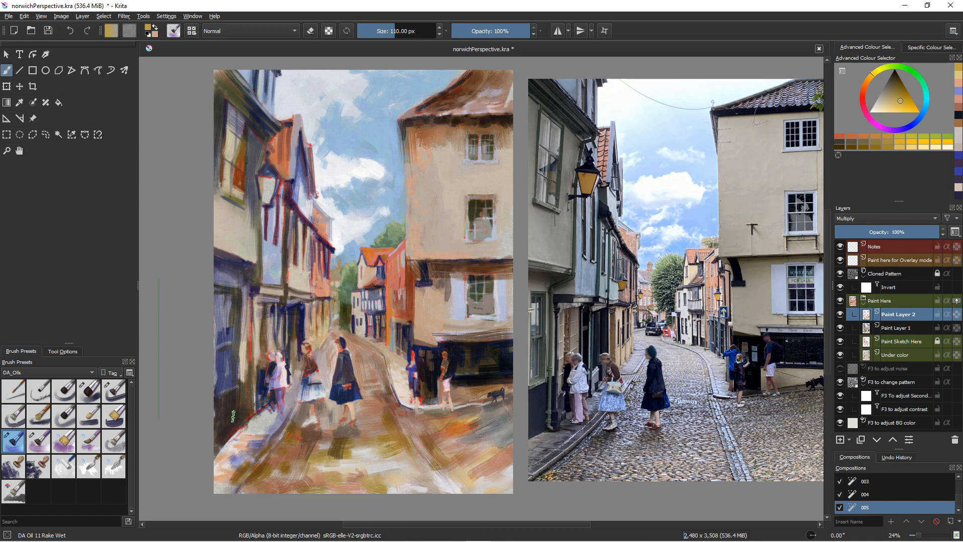
Step: Sample a dark tone and deepen the base of the near shopfront where it meets the pavement, then sample the pavement colour
left_click(253, 419, "ctrl")
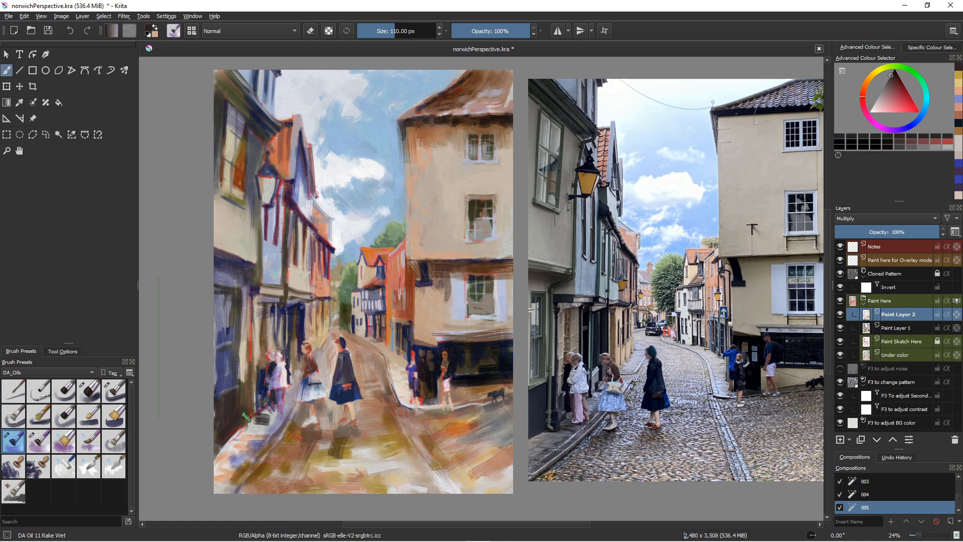
mouse_move(255, 417)
left_mouse_down()
mouse_move(233, 432)
mouse_move(190, 472)
mouse_move(215, 455)
mouse_move(206, 448)
mouse_move(220, 435)
mouse_move(235, 445)
mouse_move(217, 460)
left_mouse_up()
left_click(228, 445, "ctrl")
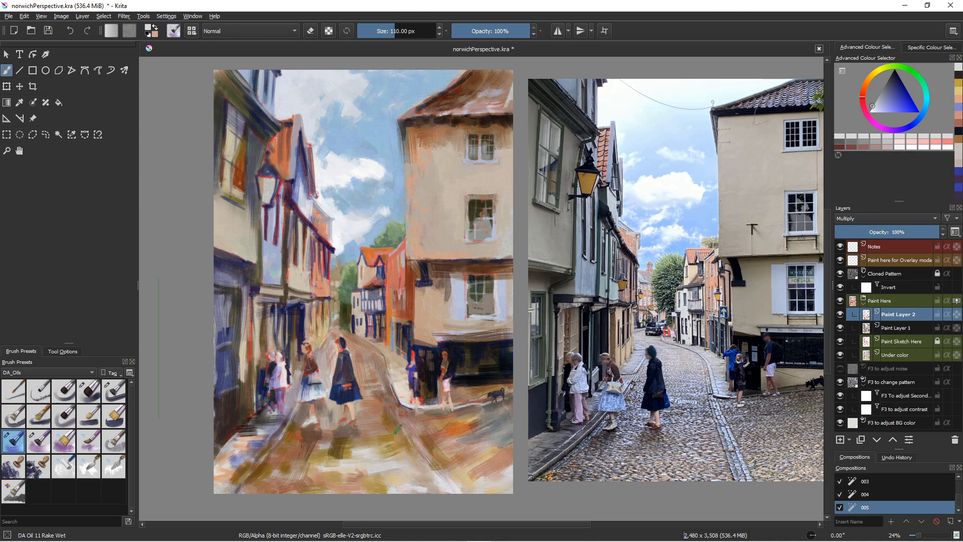
Step: Choose a saturated blue, reduce the brush to 51 px and touch blue into the kerb below the standing figures
left_click(904, 100)
key("[")
key("[")
key("[")
key("[")
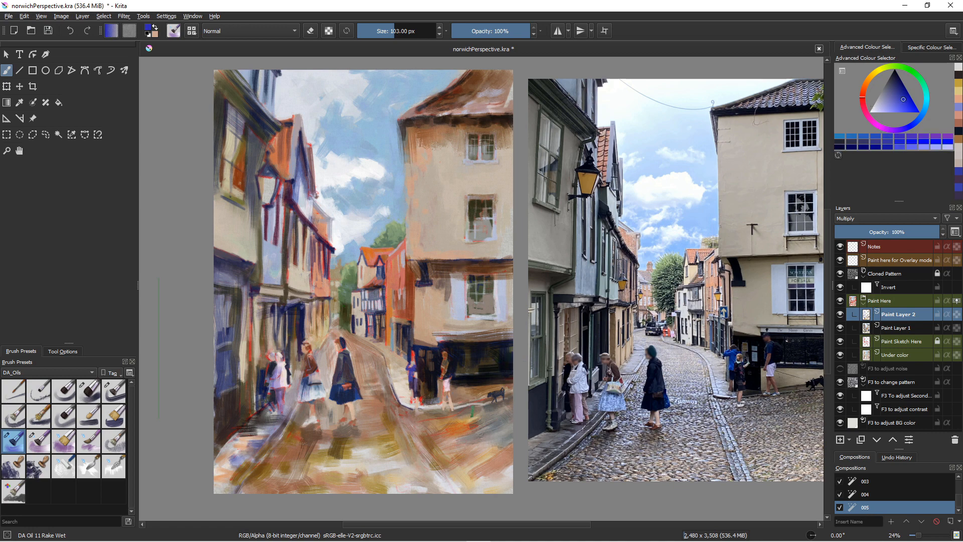
key("bracketleft")
mouse_move(410, 409)
left_mouse_down()
mouse_move(498, 412)
mouse_move(482, 435)
mouse_move(422, 411)
left_mouse_up()
key("bracketleft")
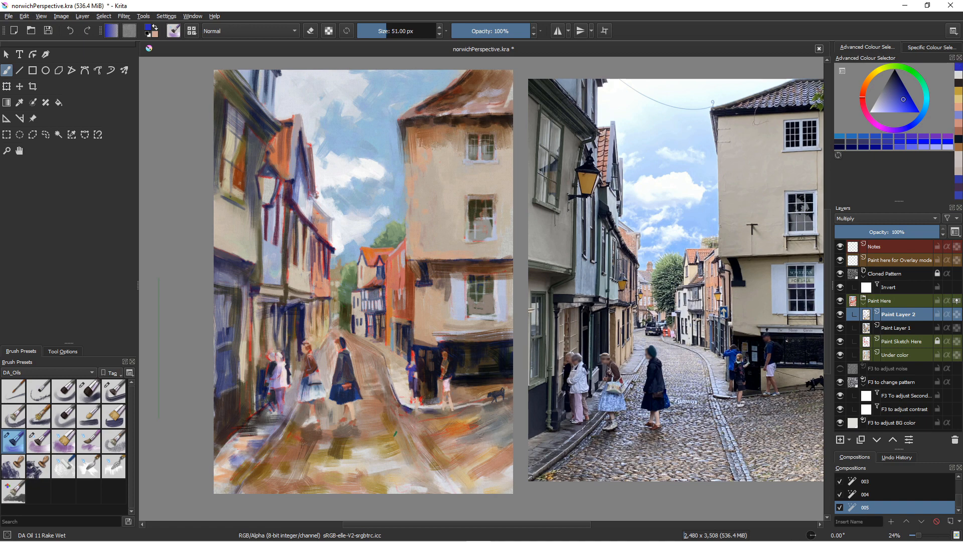
Step: Line the long gutter track down the road in blue at 28 px and glaze it in pale lavender-blue at 68 px
key("bracketleft")
key("bracketleft")
left_click_drag(412, 411, 439, 456)
left_click_drag(387, 367, 398, 395)
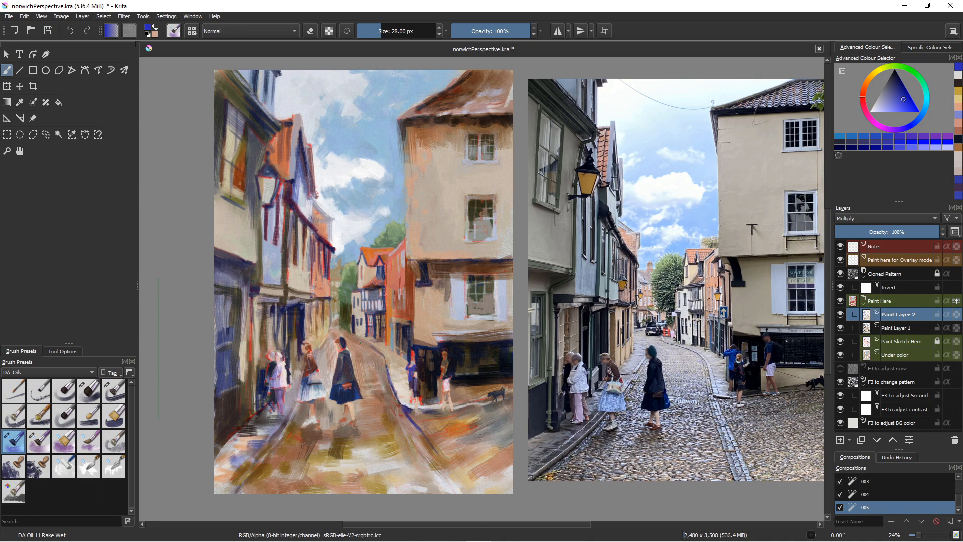
mouse_move(395, 399)
left_mouse_down()
mouse_move(431, 472)
mouse_move(448, 475)
mouse_move(435, 474)
mouse_move(444, 492)
left_mouse_up()
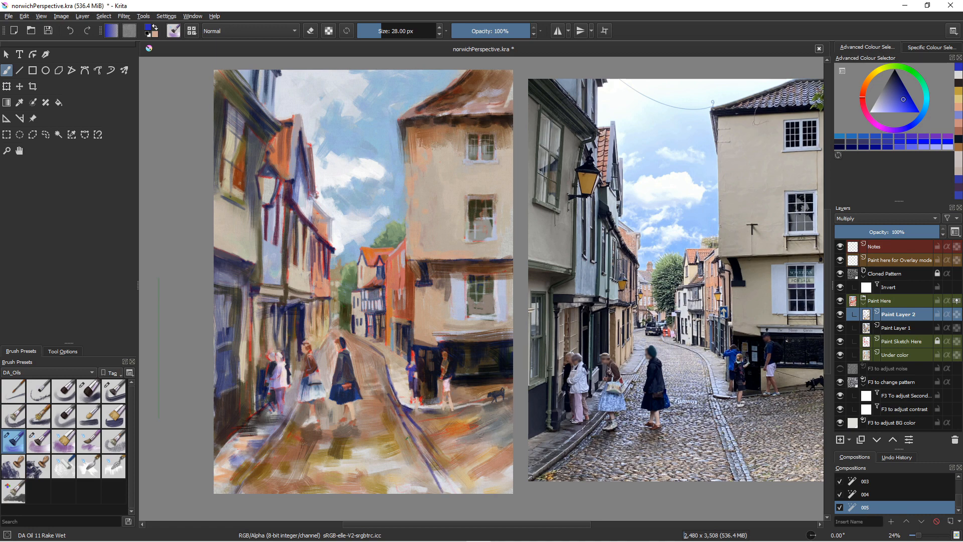
left_click(879, 105)
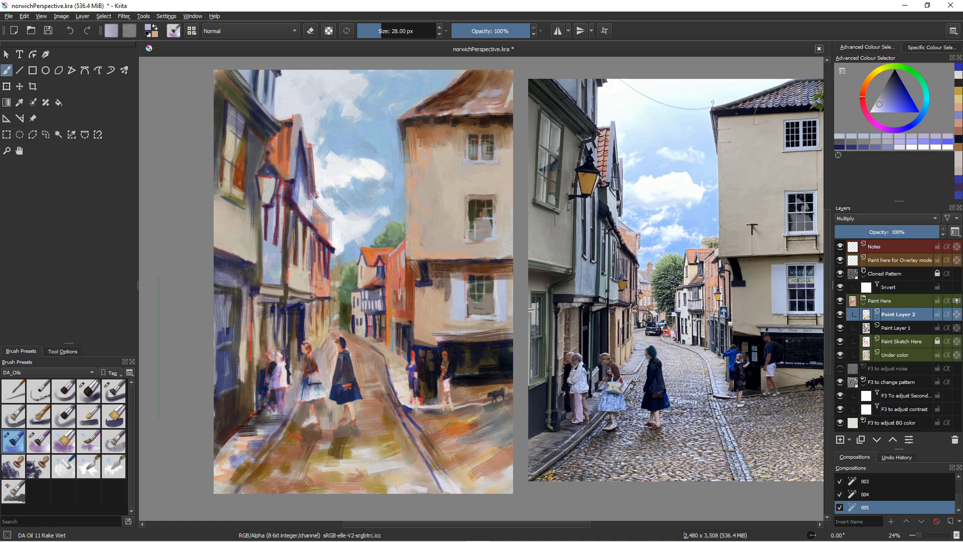
left_click_drag(420, 445, 452, 493, "shift")
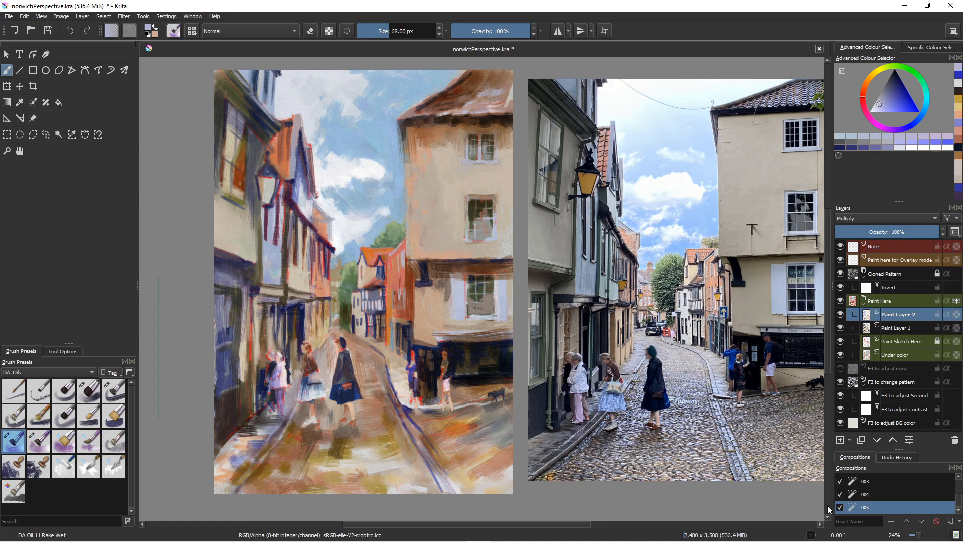
Step: Add a new paint layer above Paint Layer 2 and set its blending mode to Screen
left_click(841, 439)
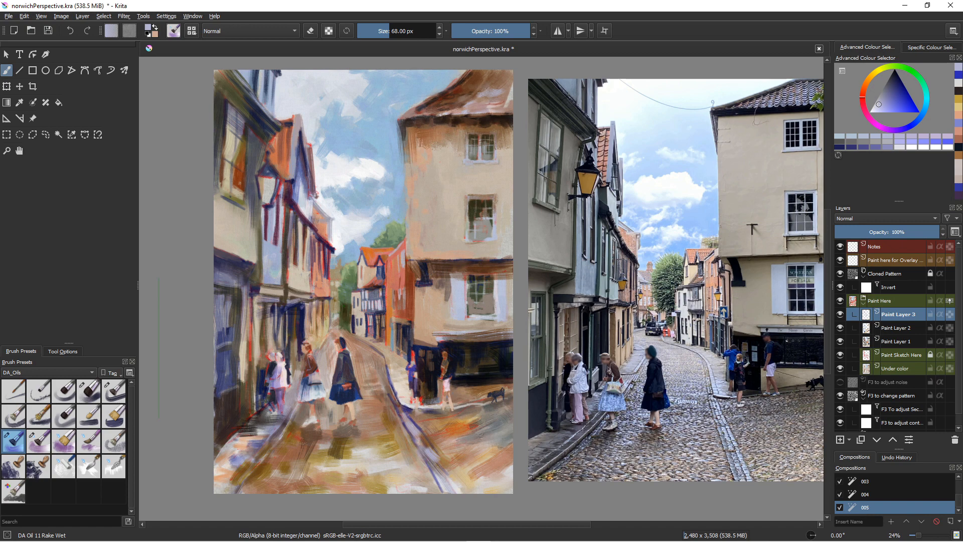
left_click(847, 220)
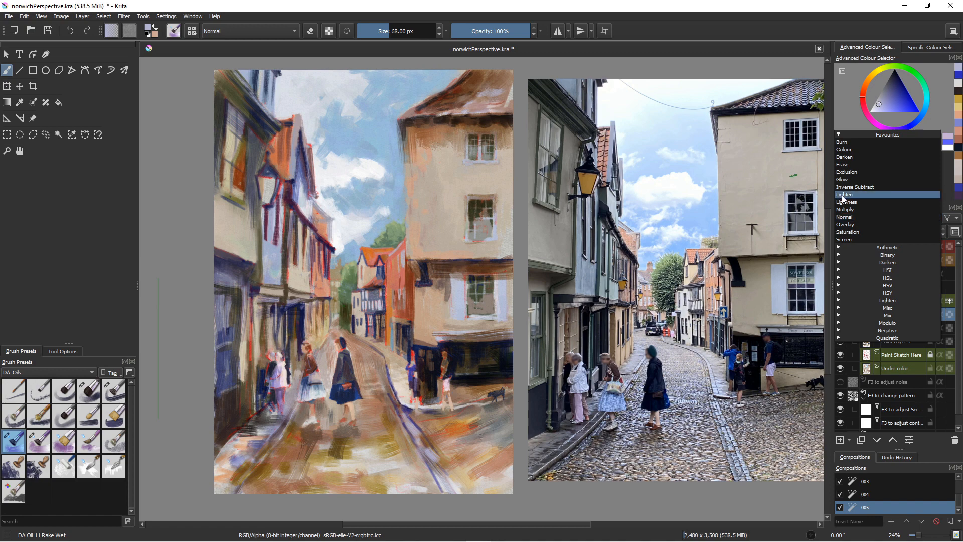
left_click(844, 195)
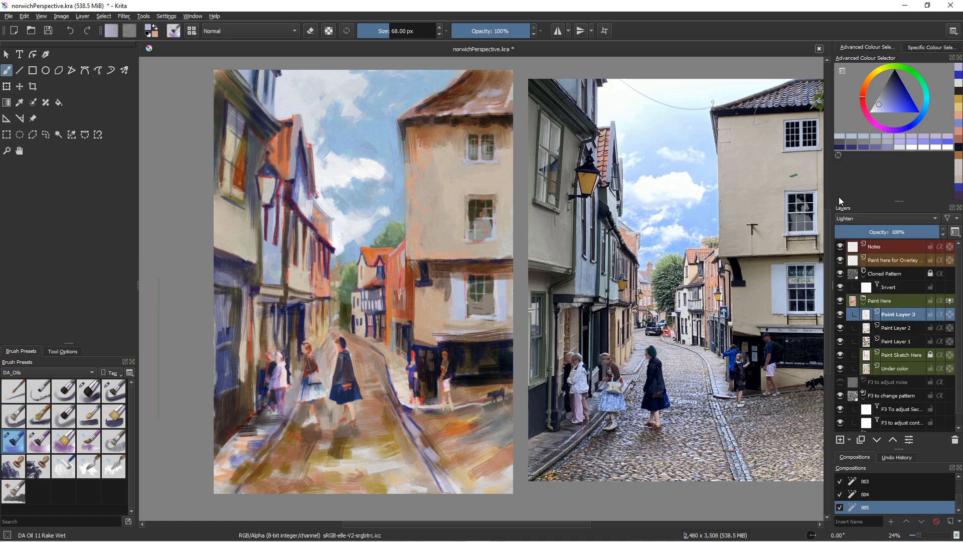
left_click(846, 218)
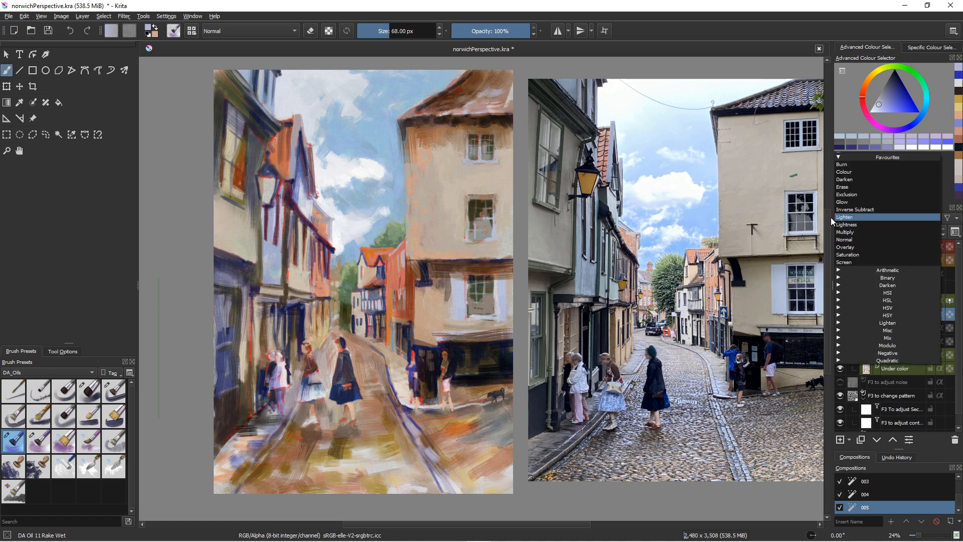
left_click(841, 262)
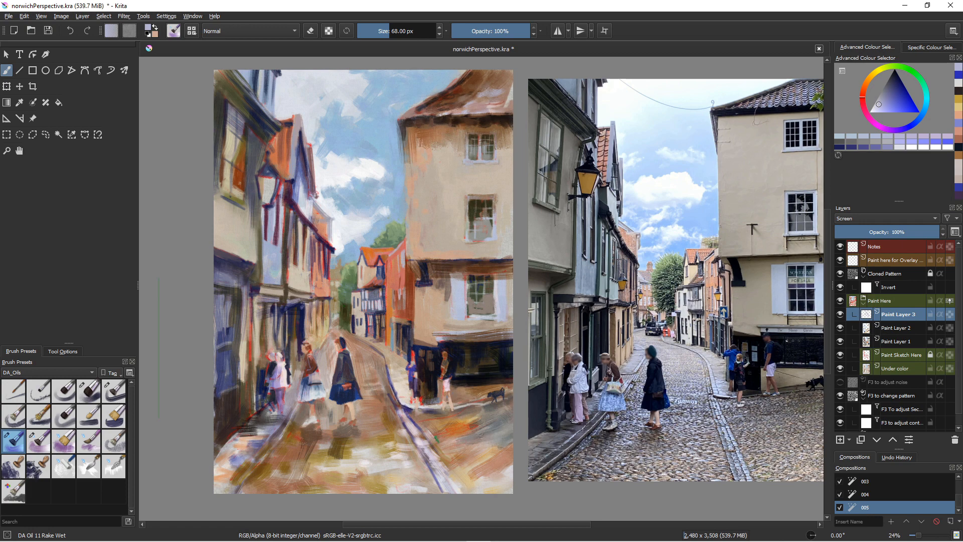
Step: Choose a muted yellow and brush light cobble strokes across the foreground road with a brush of 38 to 41 px
key("bracketleft")
key("bracketleft")
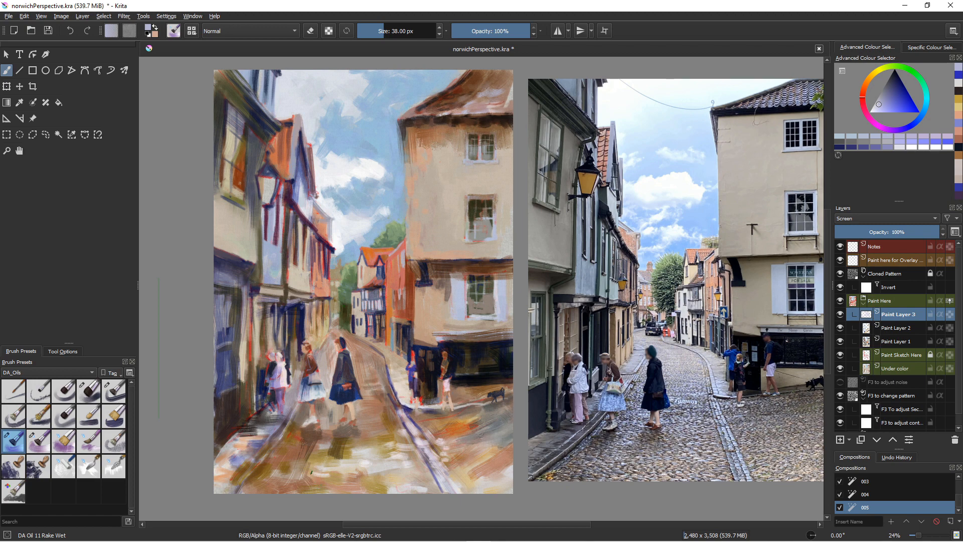
left_click(878, 71)
left_click(900, 97)
mouse_move(321, 478)
left_mouse_down()
mouse_move(359, 473)
mouse_move(330, 475)
left_mouse_up()
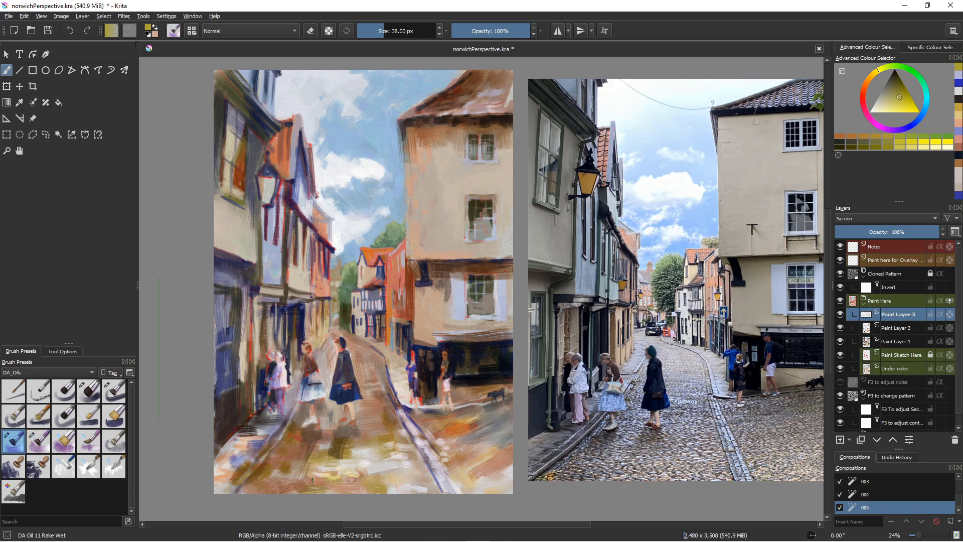
right_click(312, 482)
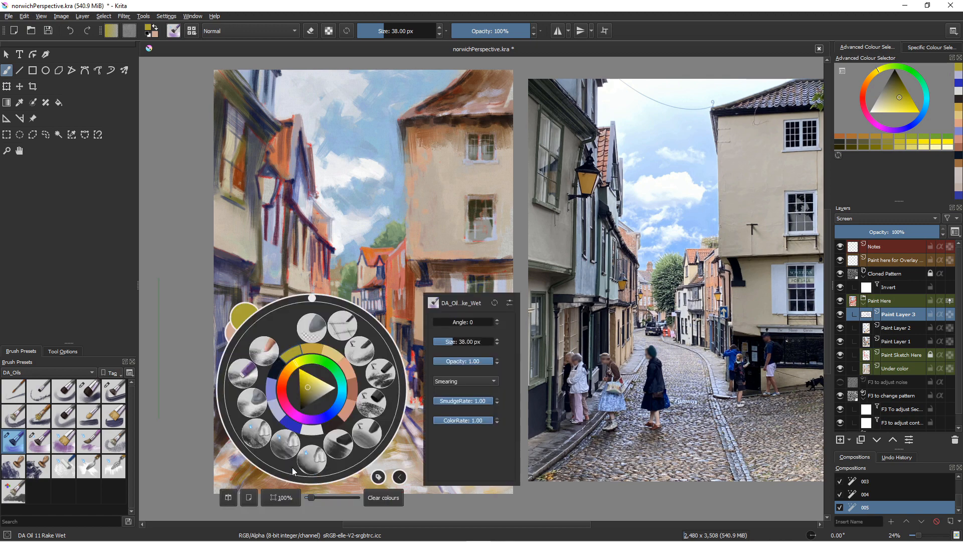
left_click(237, 466)
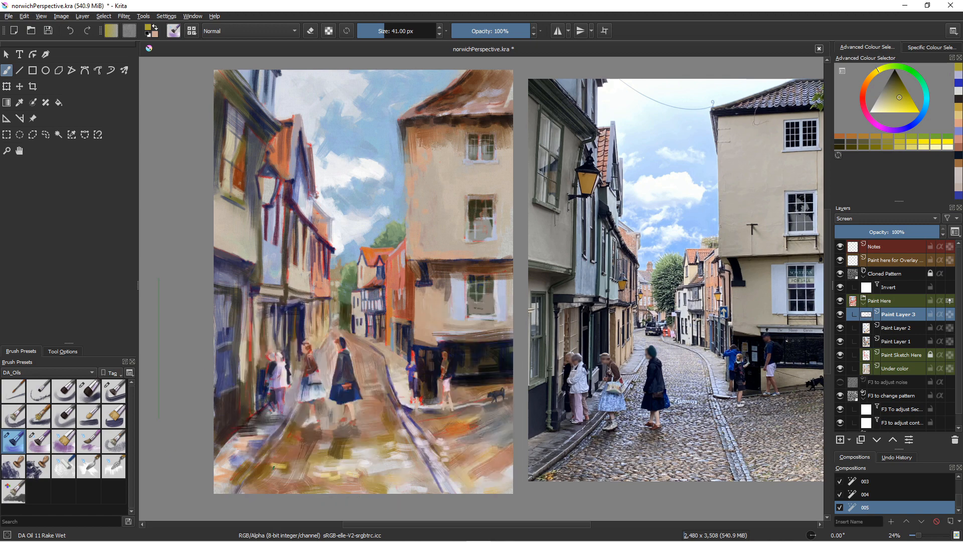
mouse_move(272, 468)
left_mouse_down()
mouse_move(257, 471)
mouse_move(268, 483)
left_mouse_up()
right_click(271, 462)
left_click(272, 459)
left_click_drag(275, 450, 311, 464)
Step: Choose a pale yellow and stroke light along the near gutter line and the far kerb, reducing the brush to 32 px
left_click(879, 105)
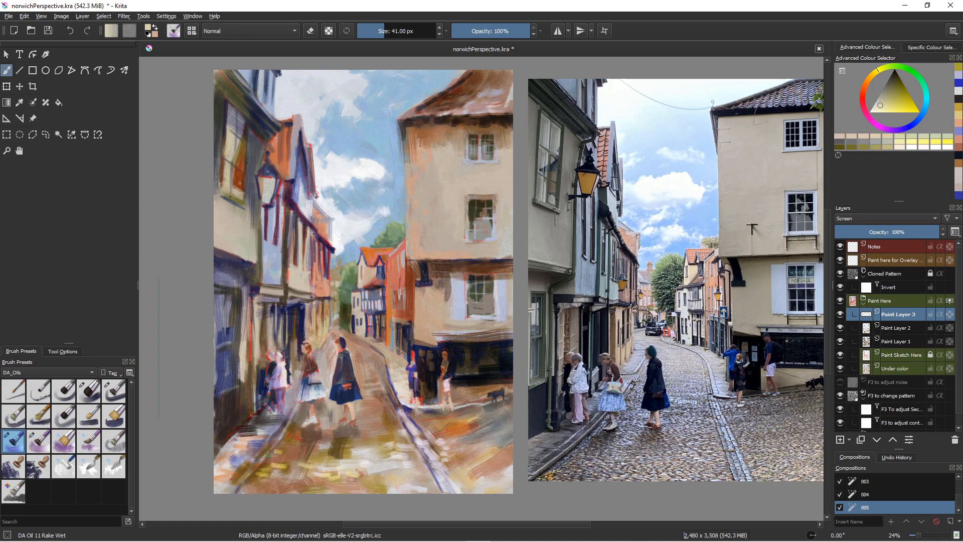
left_click_drag(269, 456, 242, 481)
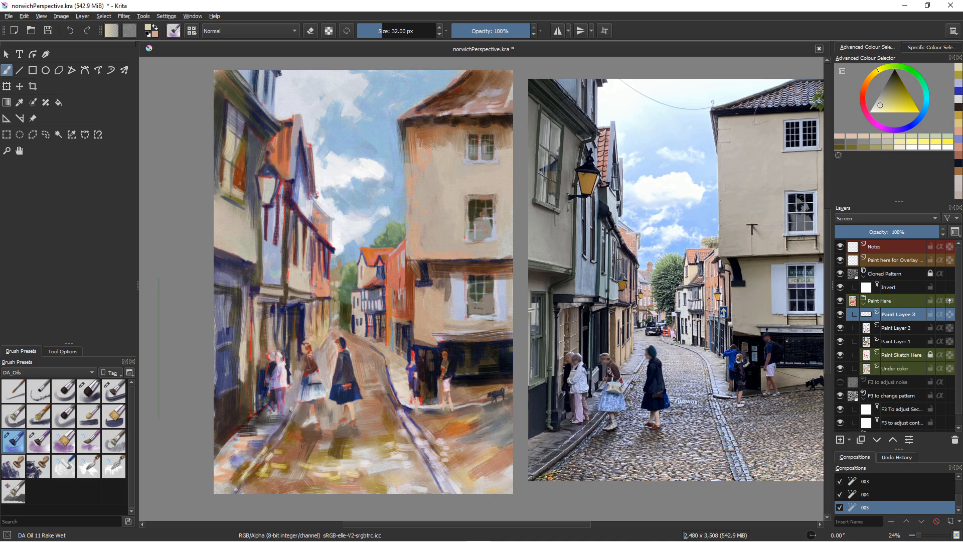
mouse_move(288, 415)
left_mouse_down()
mouse_move(274, 432)
mouse_move(286, 424)
left_mouse_up()
left_click_drag(385, 367, 388, 383)
Step: Reduce the brush to 8 px, sample navy from the walking woman's coat and line the far kerb on Paint Layer 2
key("bracketleft")
key("bracketleft")
key("bracketleft")
key("bracketleft")
key("bracketleft")
key("bracketleft")
key("bracketleft")
key("bracketleft")
key("bracketleft")
key("bracketleft")
key("bracketleft")
key("bracketleft")
key("bracketleft")
key("bracketleft")
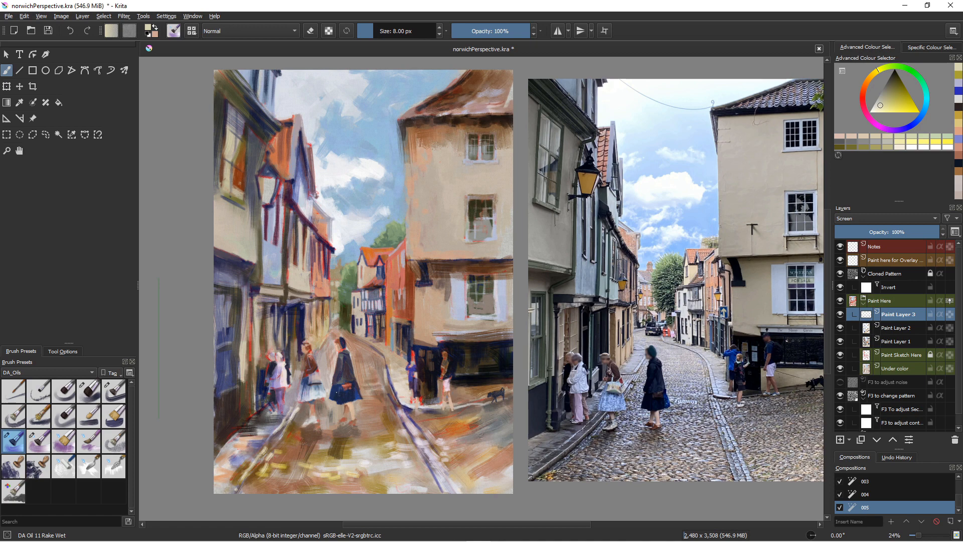
left_click(336, 392, "ctrl")
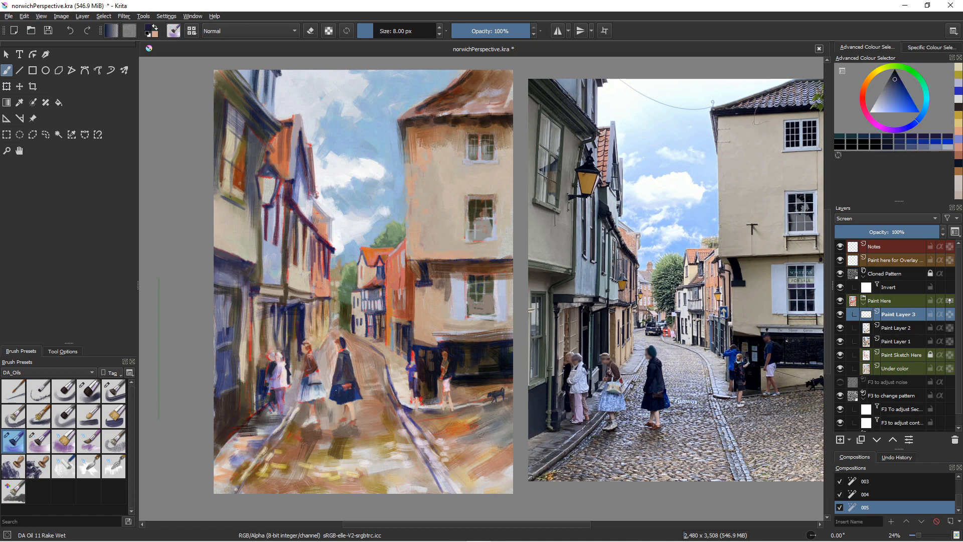
left_click(894, 328)
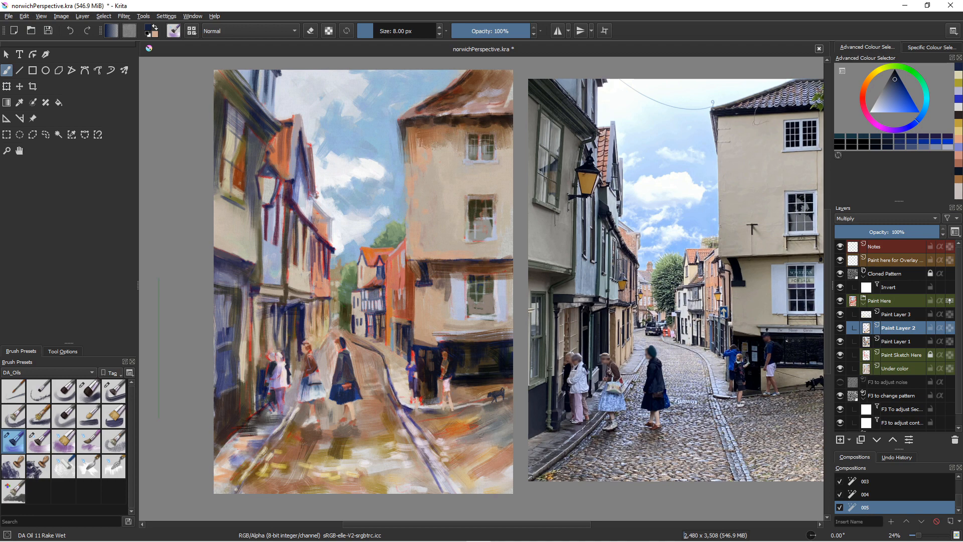
Step: Sample the pale pavement colour and highlight the far kerb on Paint Layer 3, enlarging the brush to 32 px
left_click(394, 400, "ctrl")
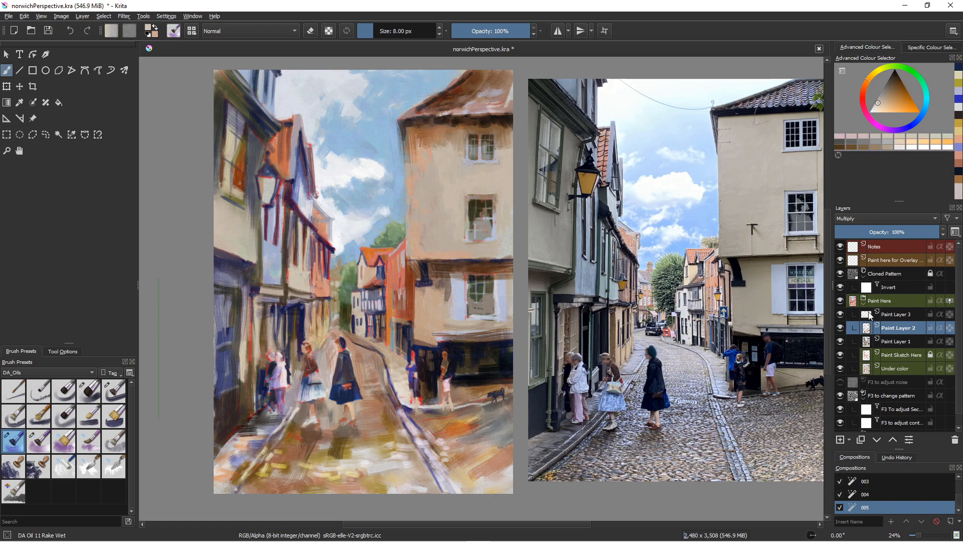
left_click(886, 312)
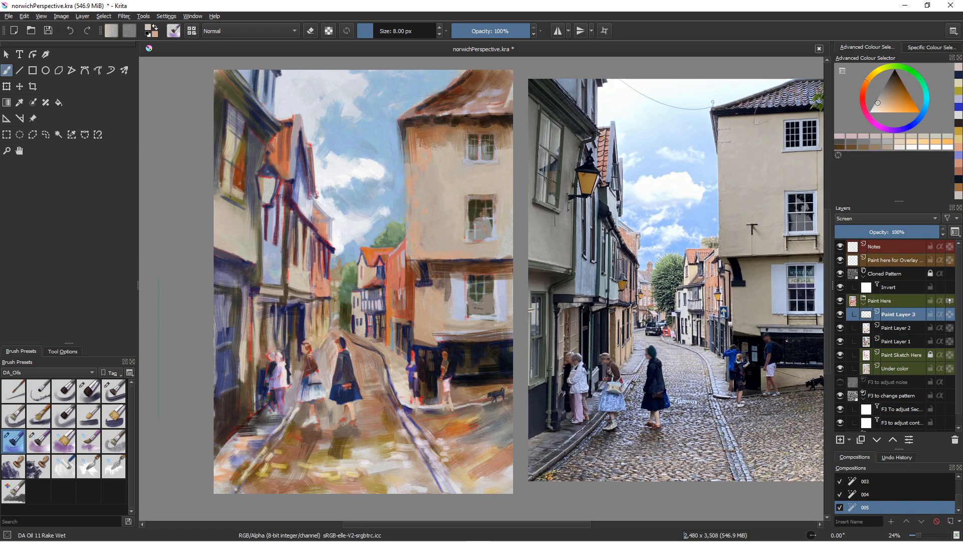
key("bracketright")
key("bracketright")
key("bracketright")
key("bracketright")
left_click_drag(347, 335, 359, 343)
key("bracketright")
key("bracketright")
key("bracketright")
key("bracketright")
key("bracketright")
key("bracketright")
key("bracketright")
key("bracketright")
key("bracketright")
mouse_move(343, 333)
left_mouse_down()
mouse_move(384, 354)
mouse_move(364, 347)
mouse_move(391, 372)
left_mouse_up()
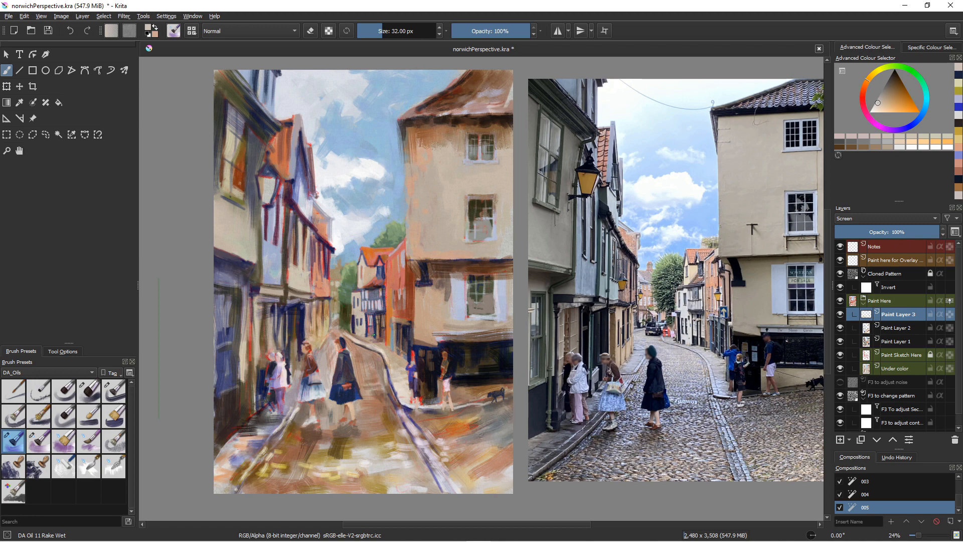
Step: Choose a light orange and highlight the roofs and walls of the distant houses at the end of the street
left_click_drag(364, 317, 365, 337)
left_click(892, 106)
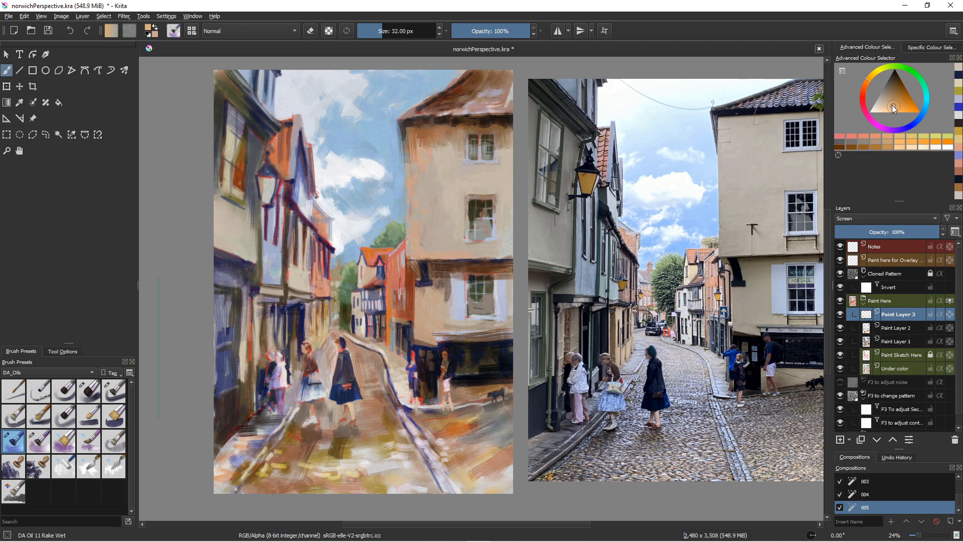
mouse_move(362, 257)
left_mouse_down()
mouse_move(358, 286)
mouse_move(379, 268)
left_mouse_up()
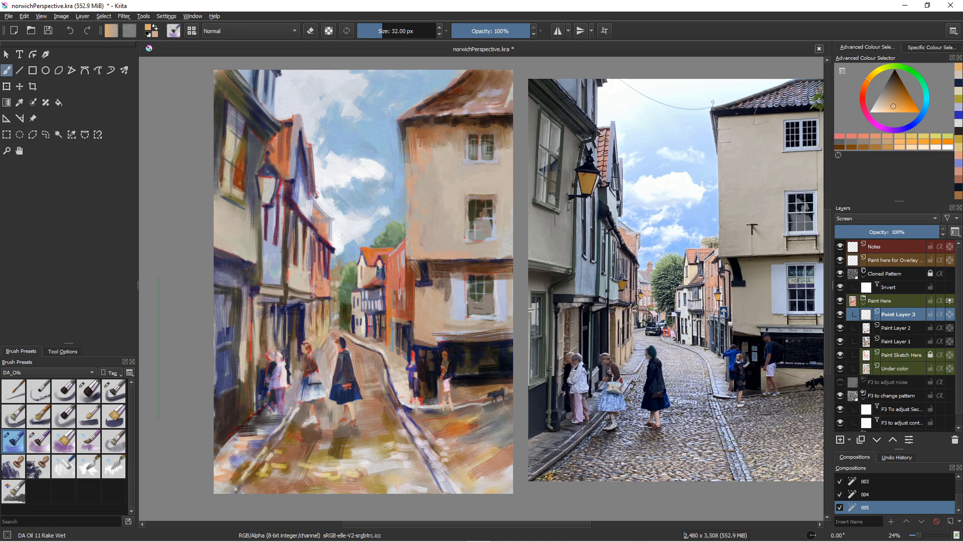
left_click_drag(385, 262, 387, 300)
left_click_drag(403, 254, 399, 279)
left_click_drag(406, 311, 406, 282)
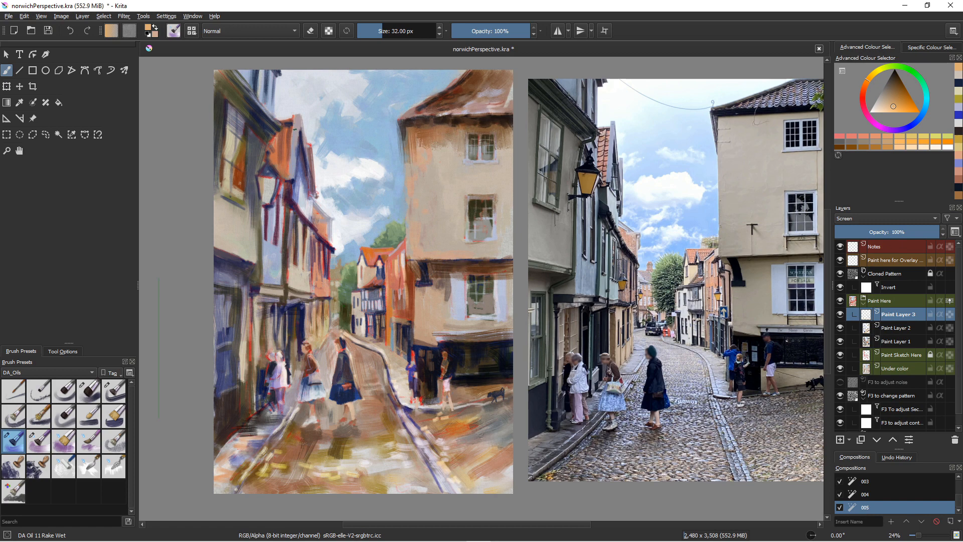
Step: Brush light orange highlights down the gable and tiled roof behind the street lamp
left_click_drag(298, 120, 294, 158)
right_click(290, 163)
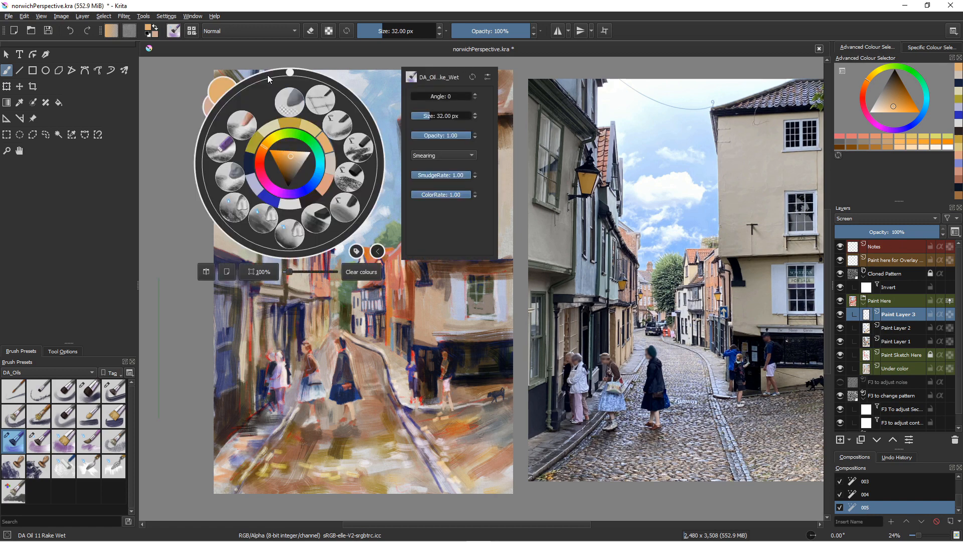
left_click(209, 76)
mouse_move(302, 116)
left_mouse_down()
mouse_move(293, 116)
mouse_move(288, 158)
left_mouse_up()
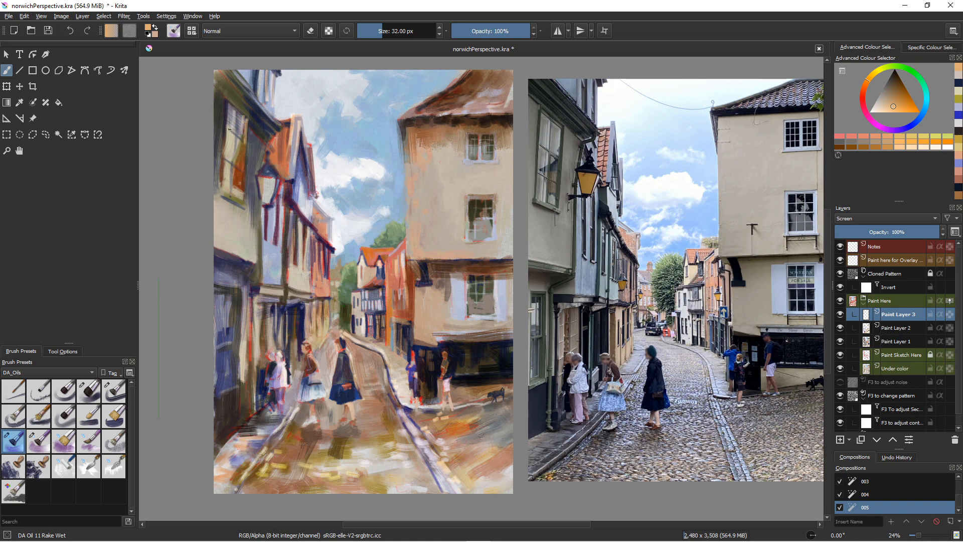
Step: Add light orange highlights to the upper window of the near shopfront building
right_click(227, 136)
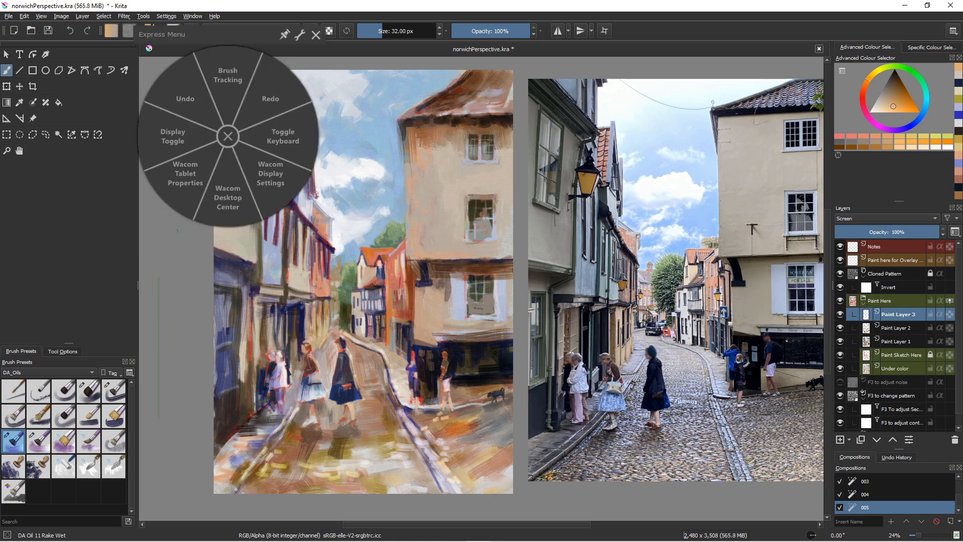
left_click(315, 33)
left_click_drag(228, 165, 227, 185)
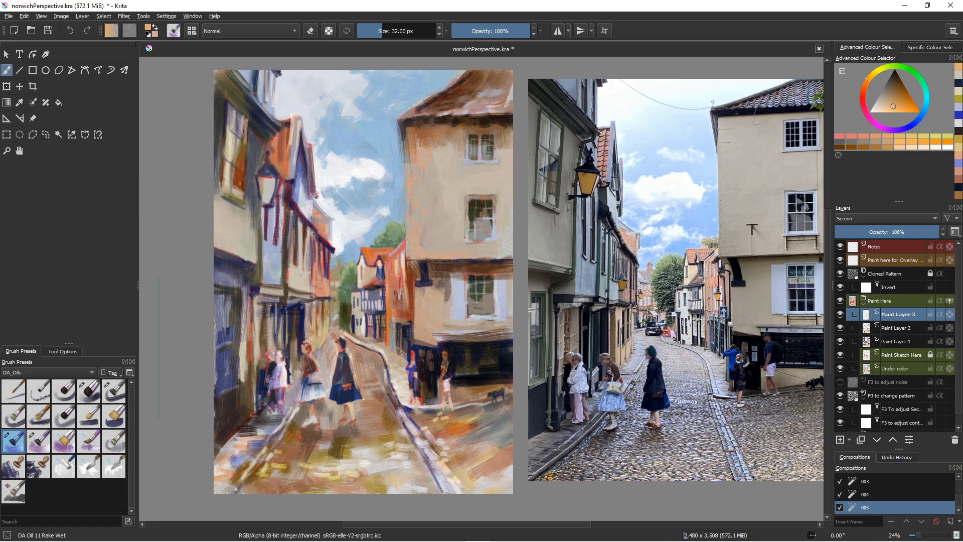
left_click_drag(241, 141, 239, 165)
Step: Warm the ledge of the middle window and the area around the lower window on the large corner building
left_click_drag(491, 240, 465, 239)
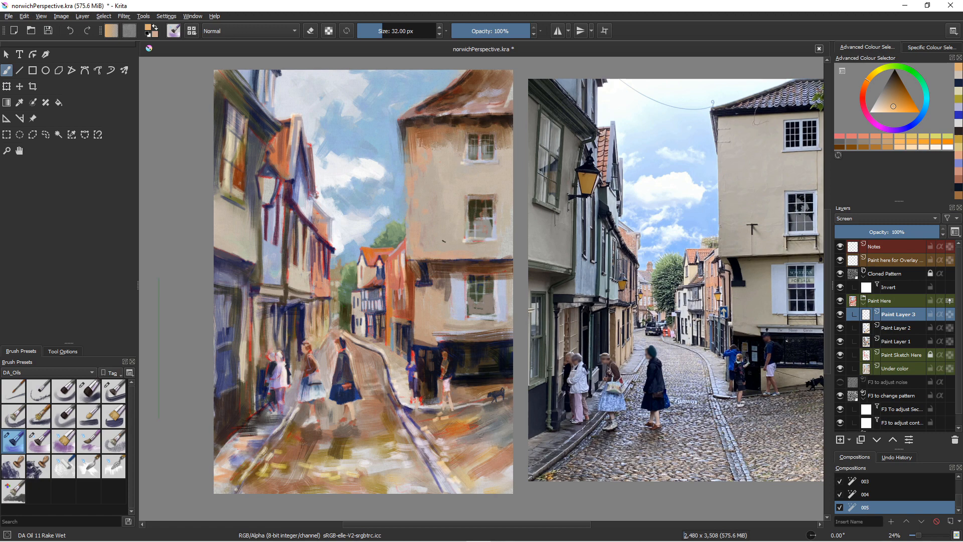
left_click_drag(505, 277, 506, 312)
mouse_move(463, 273)
left_mouse_down()
mouse_move(452, 324)
mouse_move(496, 317)
left_mouse_up()
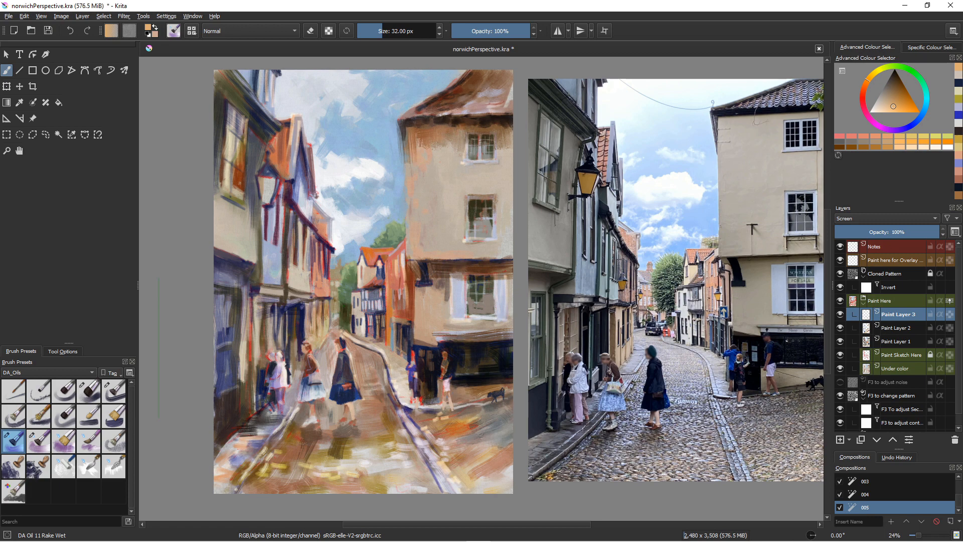
Step: Sign the painting with the artist's name in light orange in the lower right corner of the canvas
mouse_move(428, 470)
left_mouse_down()
mouse_move(425, 478)
mouse_move(446, 478)
mouse_move(486, 464)
mouse_move(495, 474)
mouse_move(498, 463)
left_mouse_up()
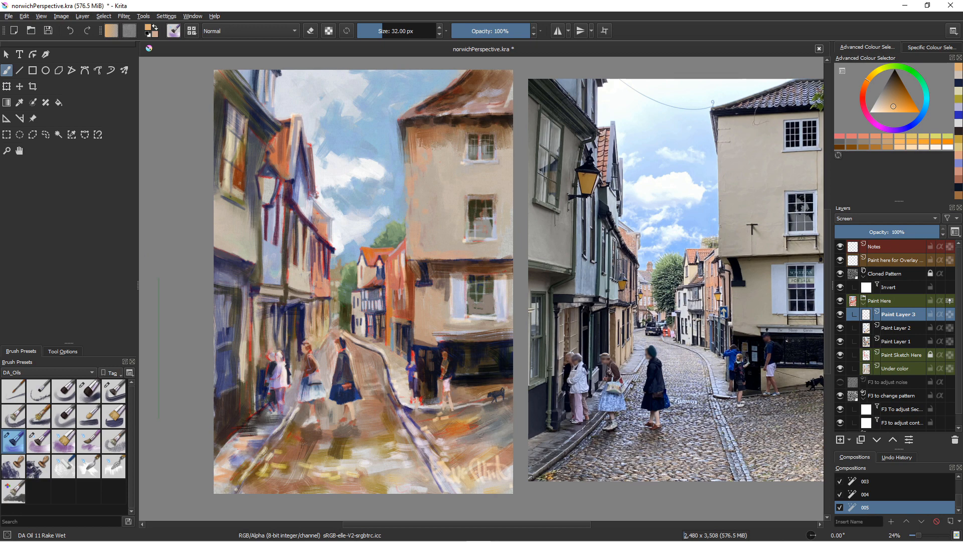
right_click(480, 309)
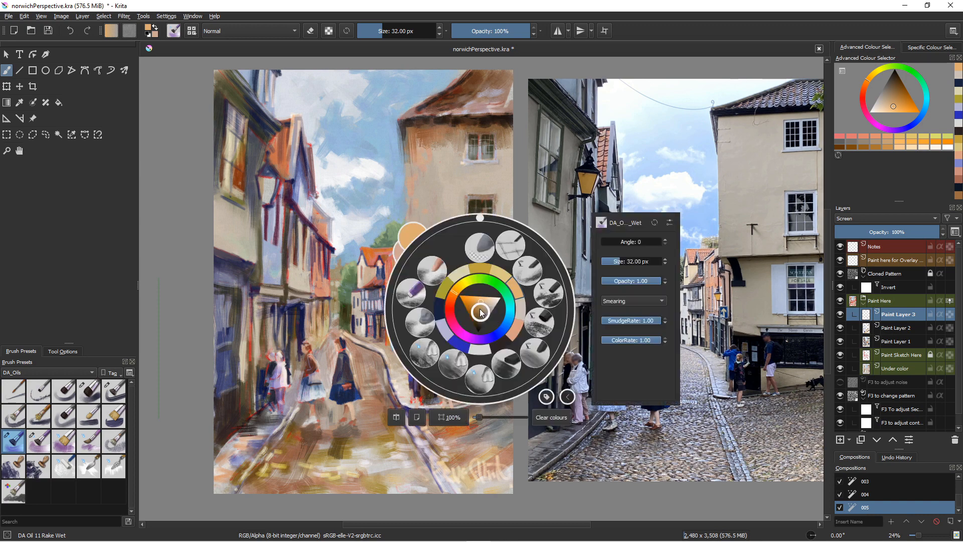
left_click(367, 200)
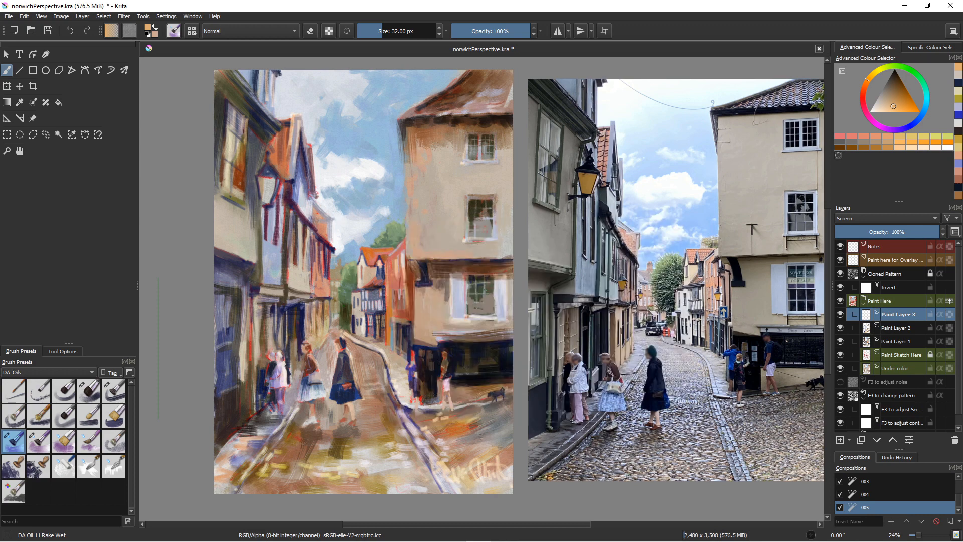
Step: Choose a pale blue and brighten the panes of the lower window on the large corner building
mouse_move(483, 285)
left_mouse_down()
mouse_move(482, 315)
mouse_move(482, 293)
left_mouse_up()
left_click(926, 110)
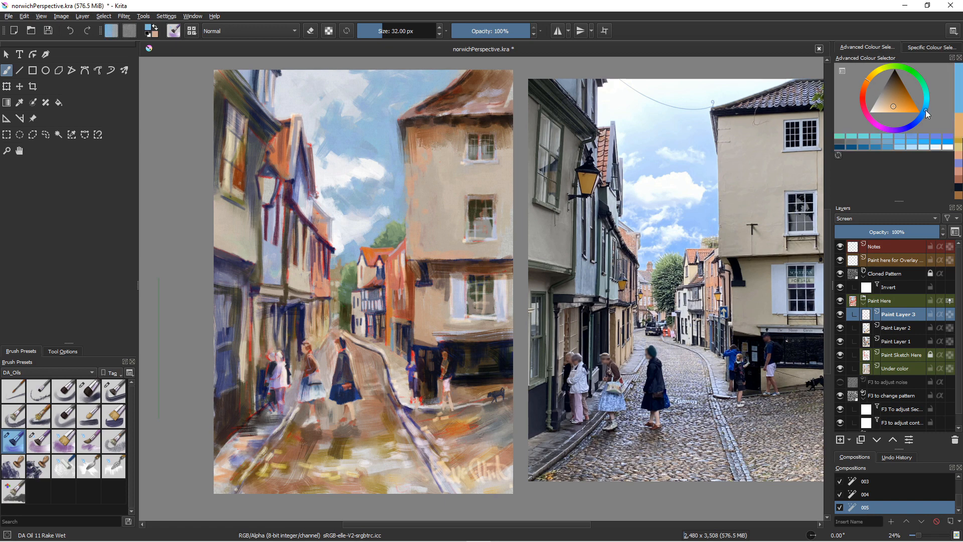
left_click(877, 106)
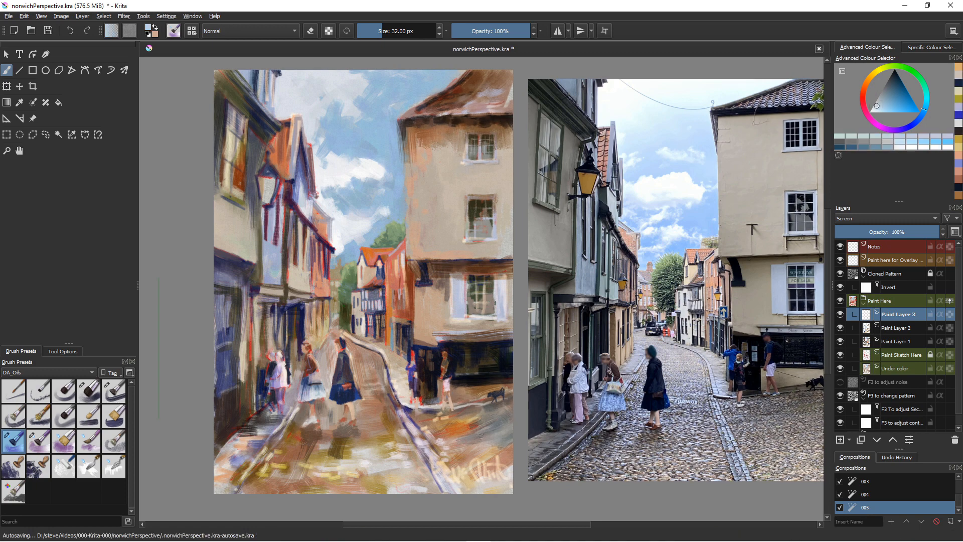
left_click_drag(484, 288, 484, 315)
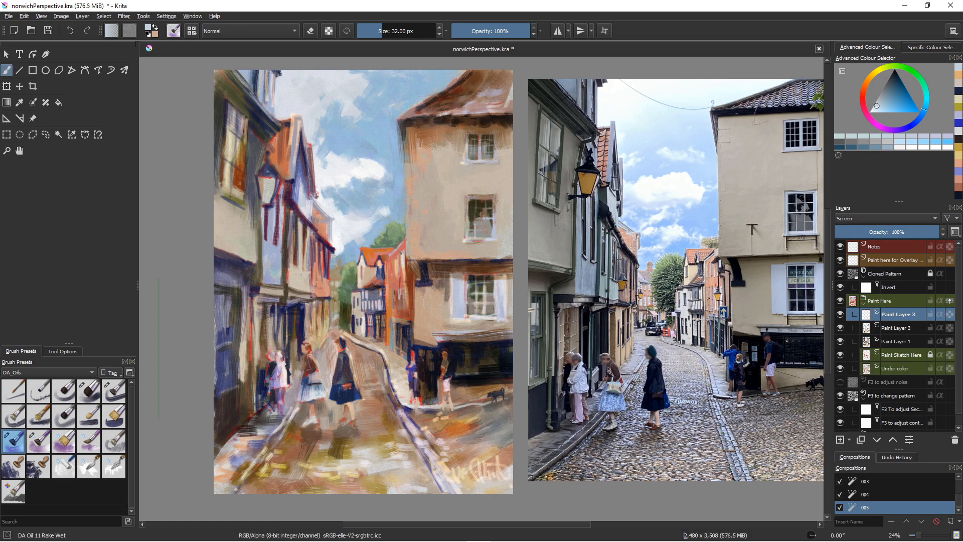
Step: Add pale blue highlights to the distant house fronts and along the gable edges of the timbered houses
mouse_move(401, 254)
left_mouse_down()
mouse_move(386, 312)
mouse_move(405, 314)
mouse_move(397, 308)
left_mouse_up()
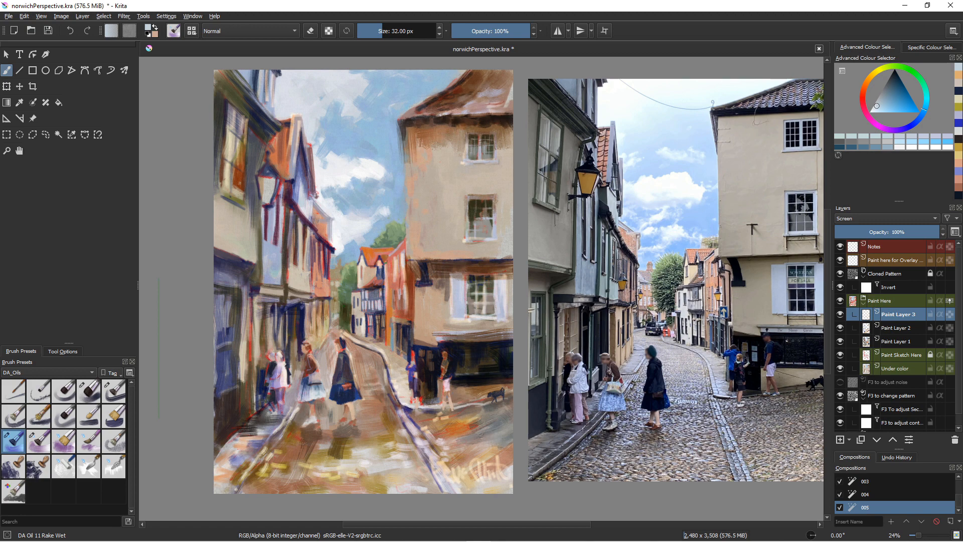
left_click_drag(385, 271, 387, 344)
mouse_move(352, 292)
left_mouse_down()
mouse_move(352, 307)
mouse_move(333, 293)
left_mouse_up()
mouse_move(314, 217)
left_mouse_down()
mouse_move(333, 220)
mouse_move(332, 240)
mouse_move(318, 221)
left_mouse_up()
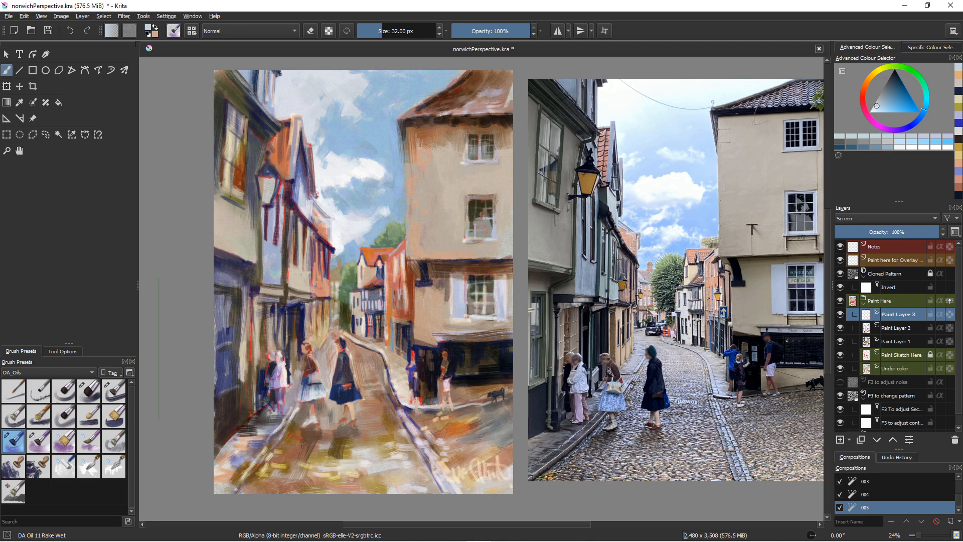
left_click_drag(302, 143, 313, 192)
left_click_drag(302, 126, 317, 192)
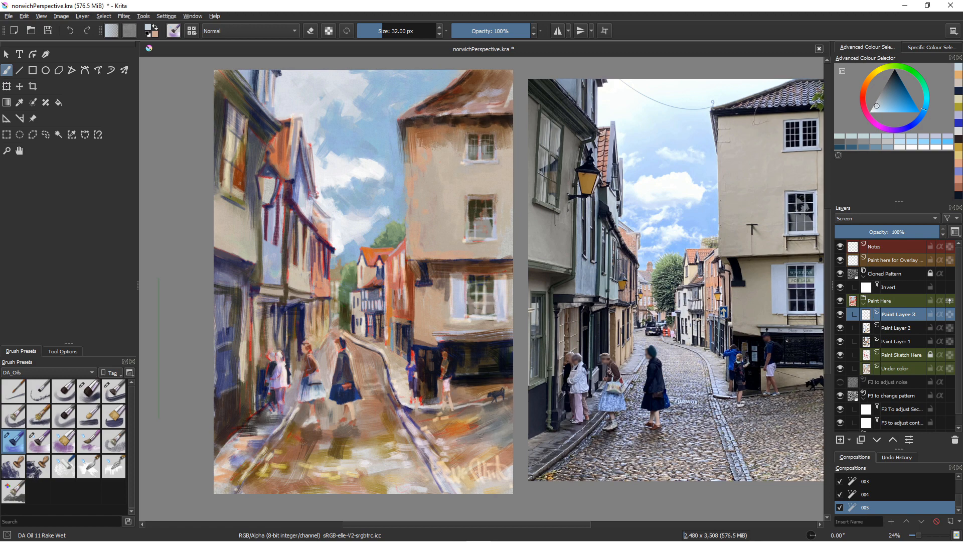
Step: Sample the sky blue and streak reflected light across the tiled roof of the large corner building
left_click(452, 77, "ctrl")
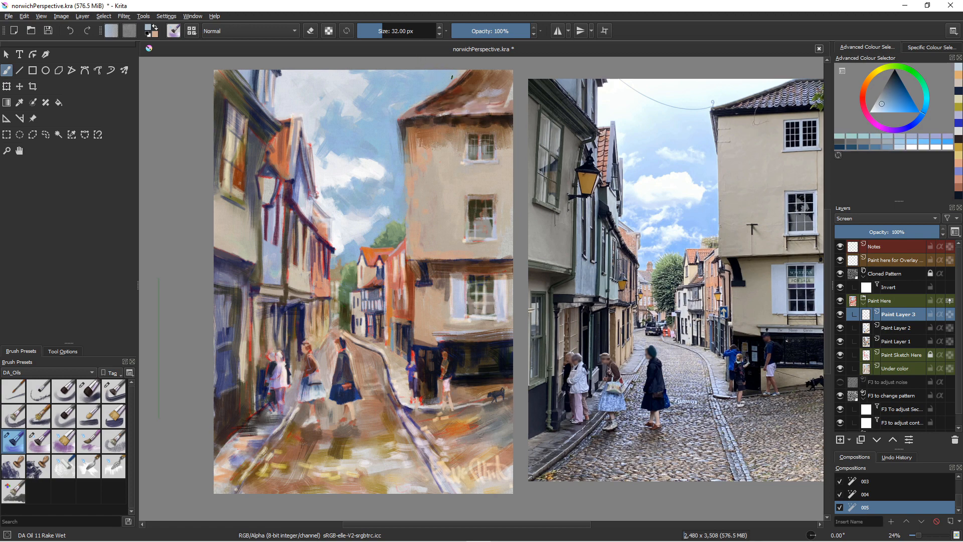
mouse_move(464, 71)
left_mouse_down()
mouse_move(417, 107)
mouse_move(471, 109)
left_mouse_up()
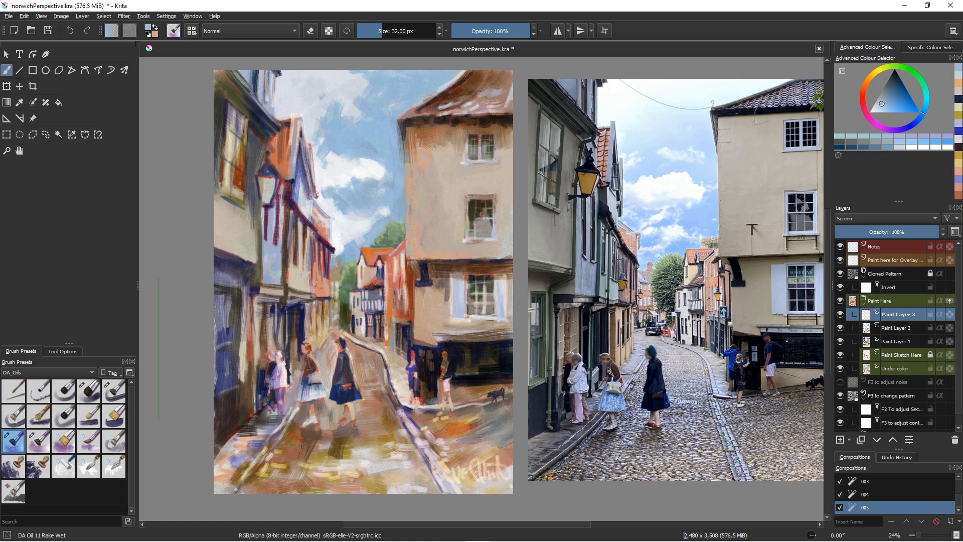
Step: Sample the reddish orange of the distant house and select the Multiply layer, Paint Layer 2
left_click(401, 255, "ctrl")
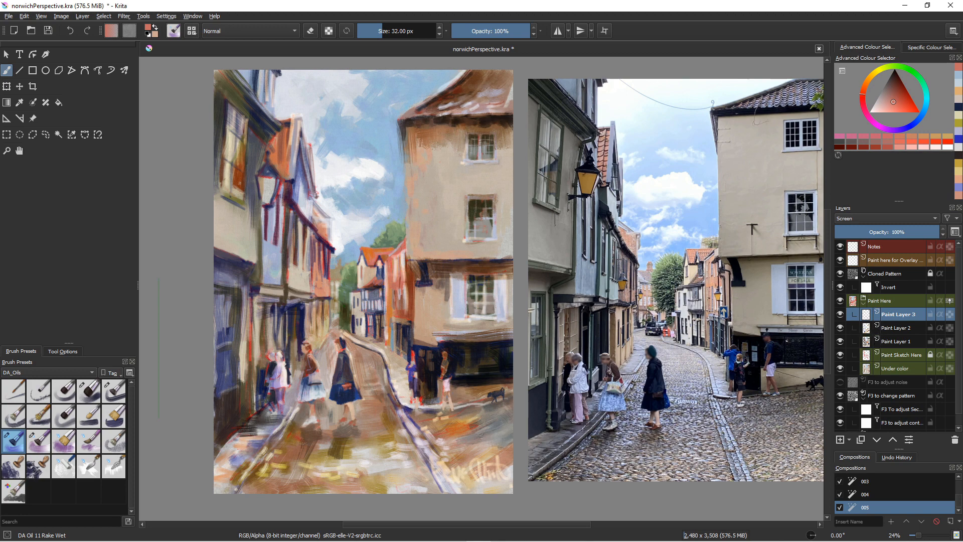
left_click(891, 327)
key("ctrl")
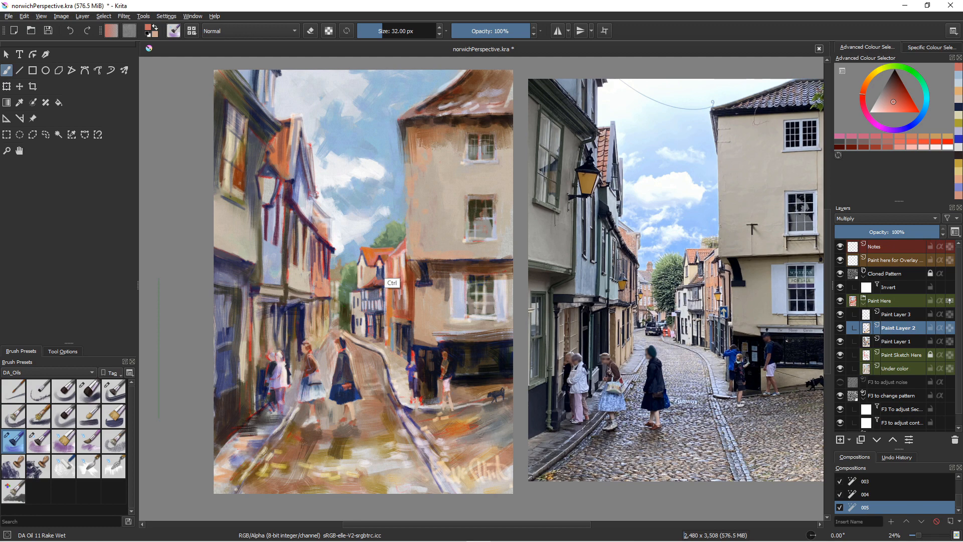